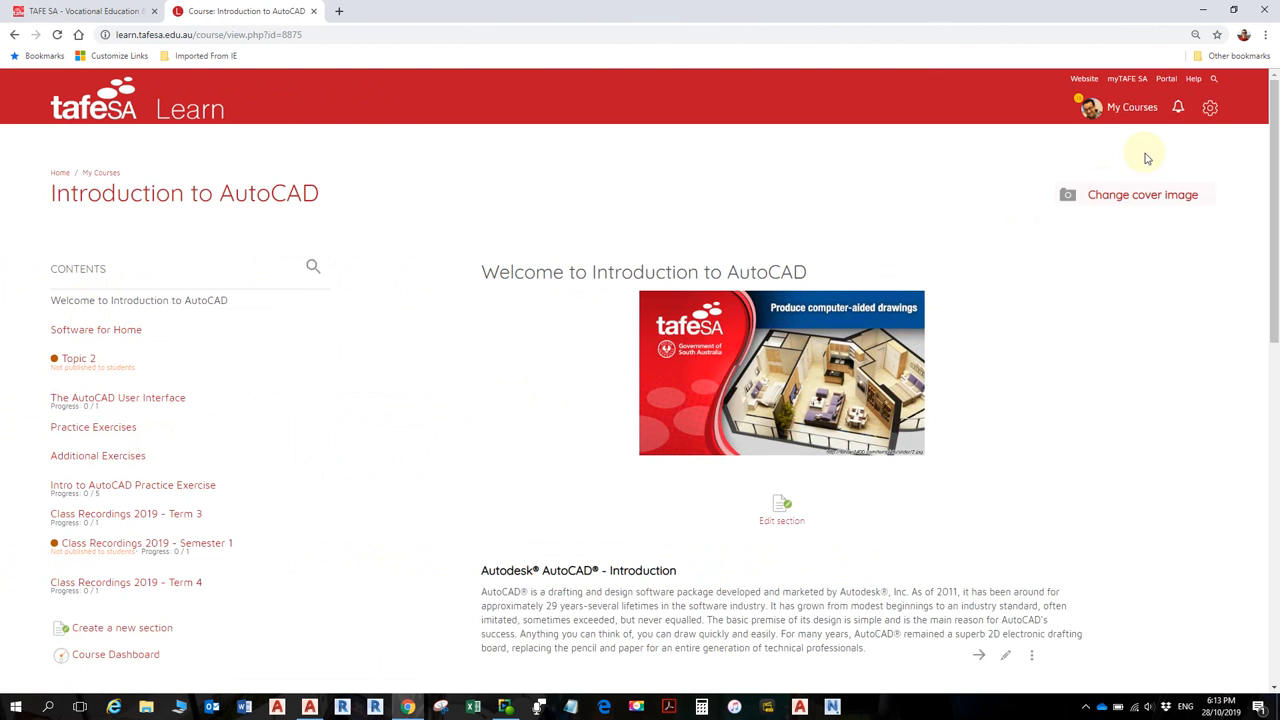
- Switch the course view to the Student role via Course administration > Switch role to..
left_click(1210, 107)
left_click(1170, 453)
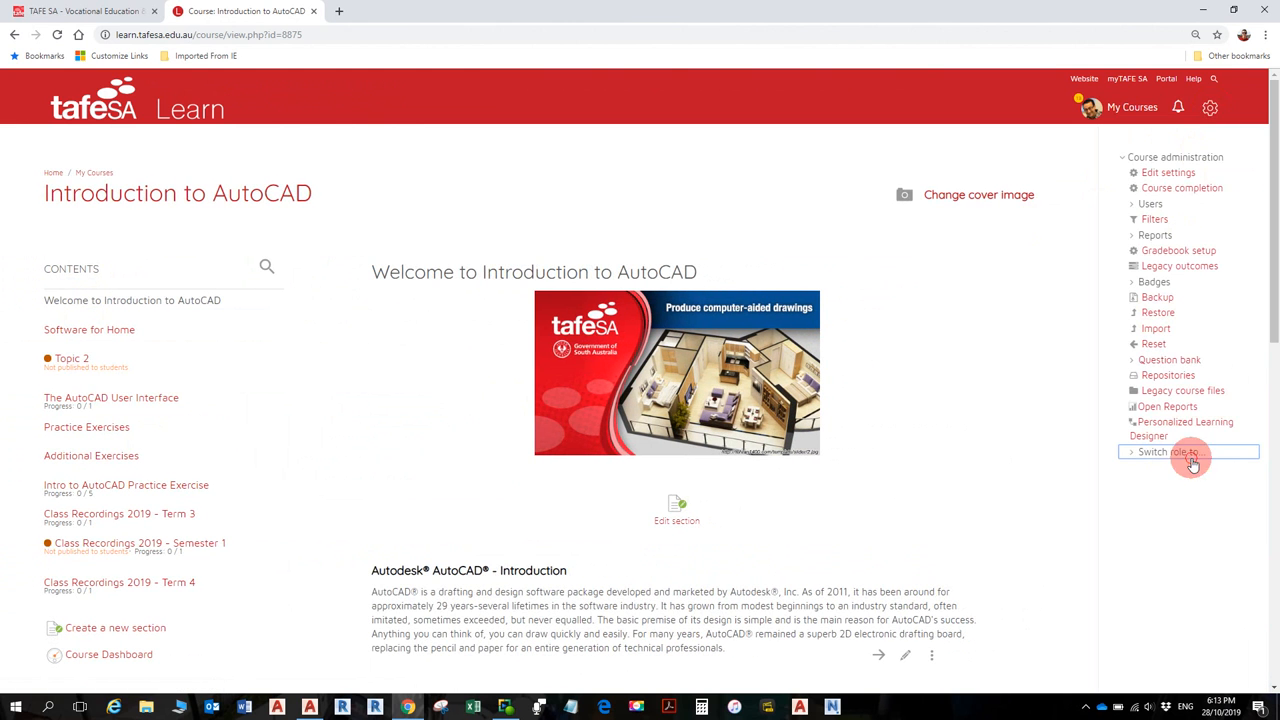
left_click(1170, 498)
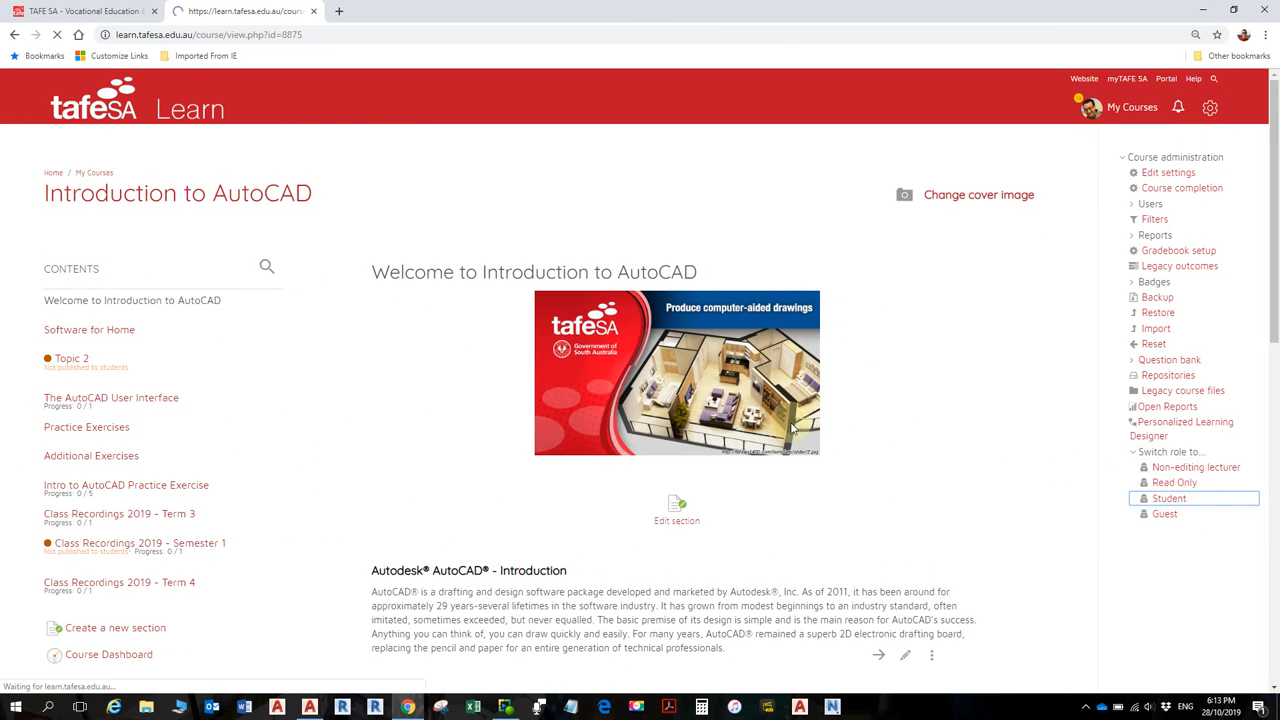
- Enlarge the browser page and go to the Practice Exercises section in the Contents list
scroll(797, 450, "up", 1, "ctrl")
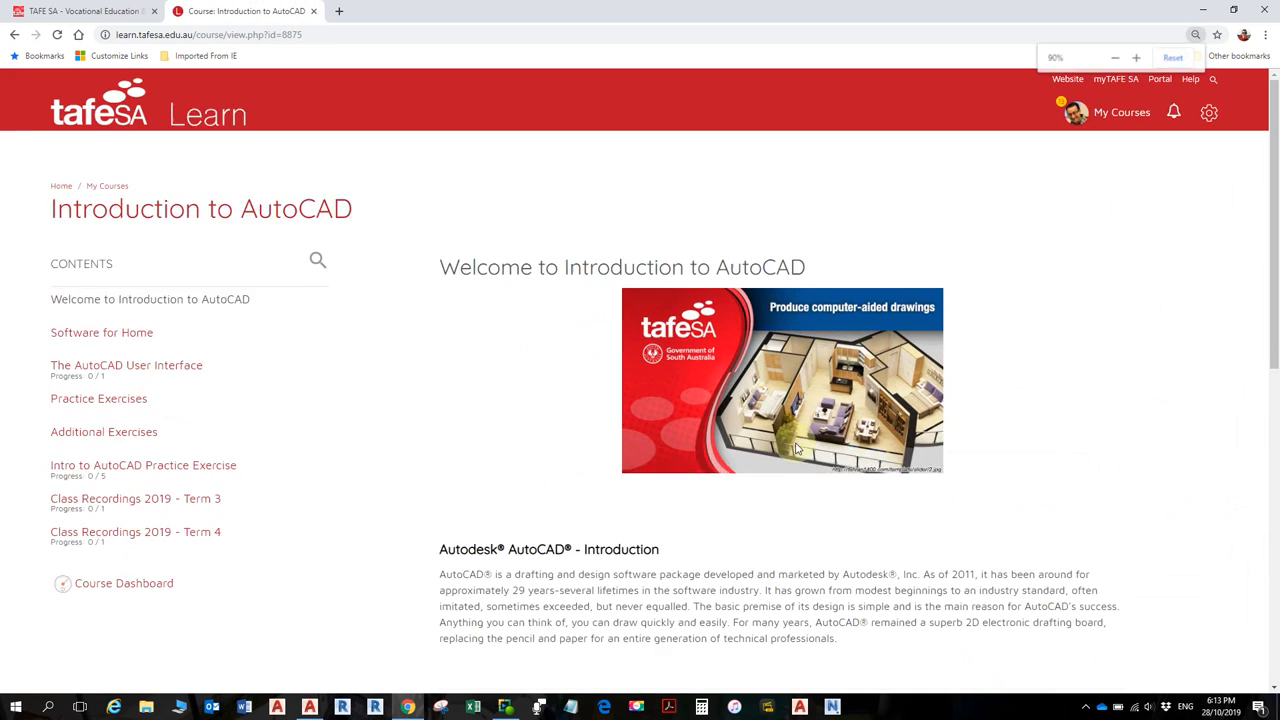
scroll(800, 432, "down", 2)
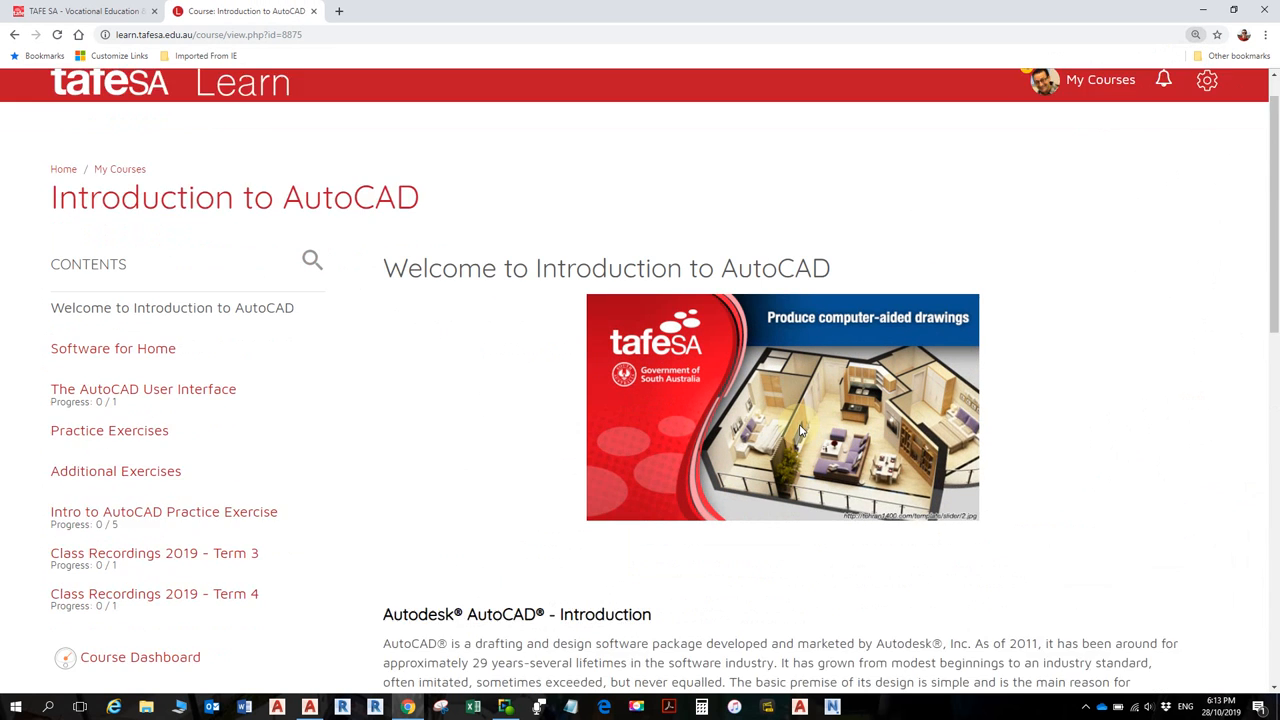
scroll(801, 427, "up", 1, "ctrl")
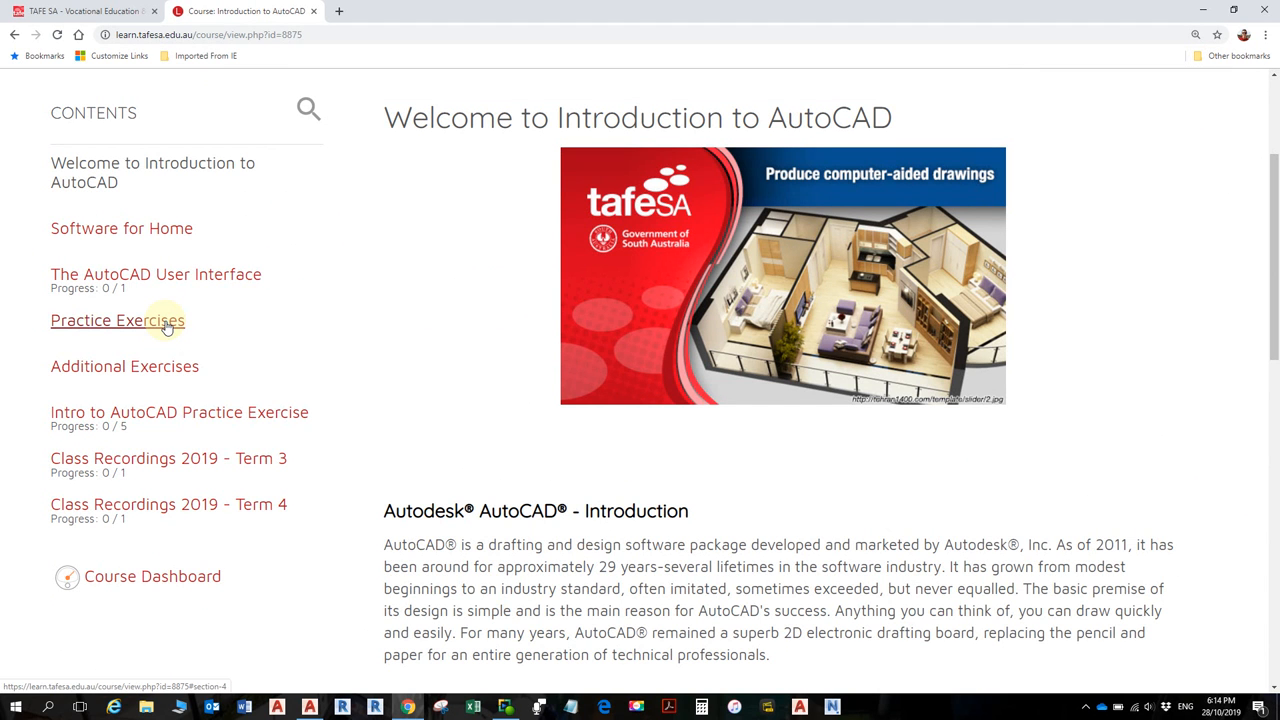
left_click(167, 327)
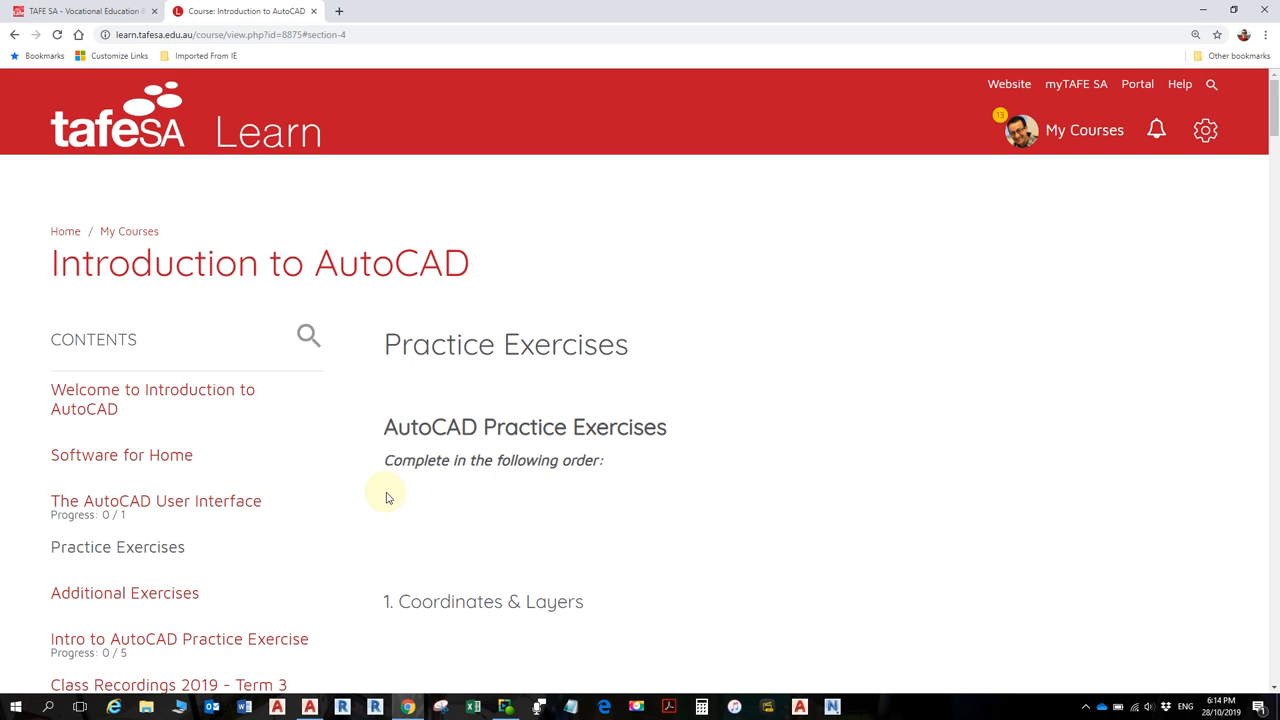
- Scroll to 1. Coordinates & Layers and its Coordinates and Layers exercise V1_2015.pdf
scroll(386, 500, "down", 2)
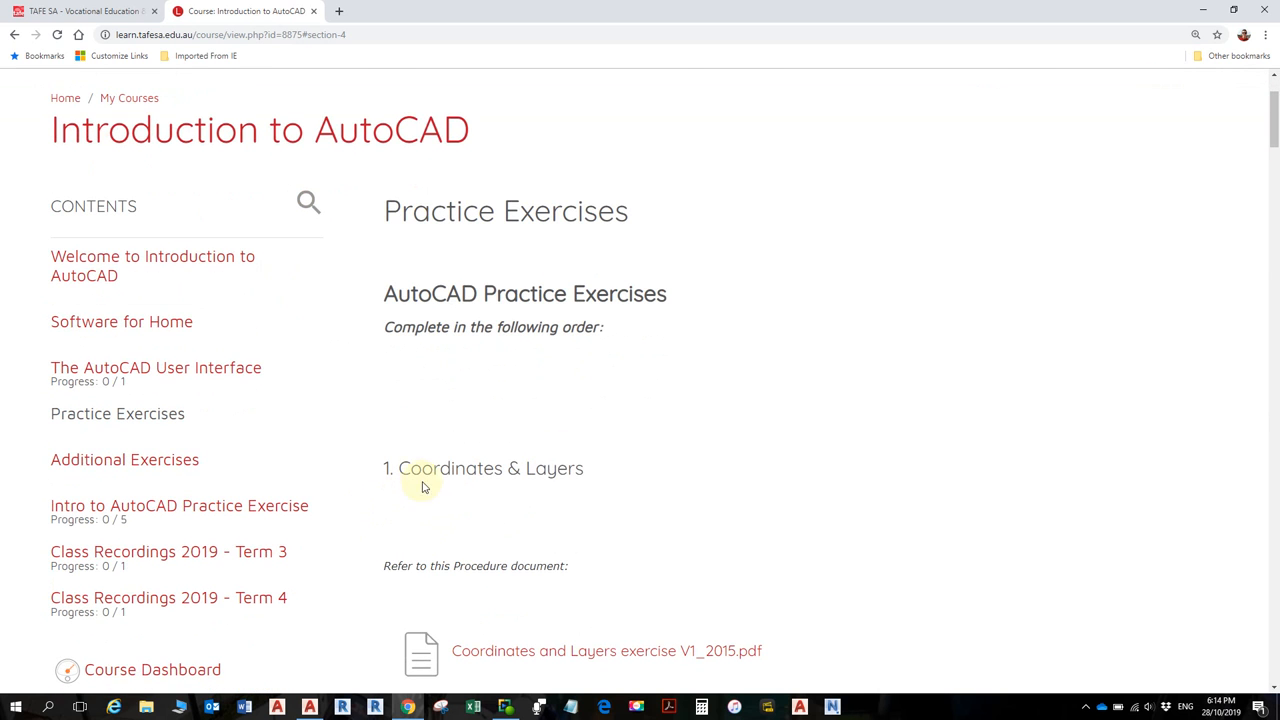
scroll(447, 498, "up", 2, "ctrl")
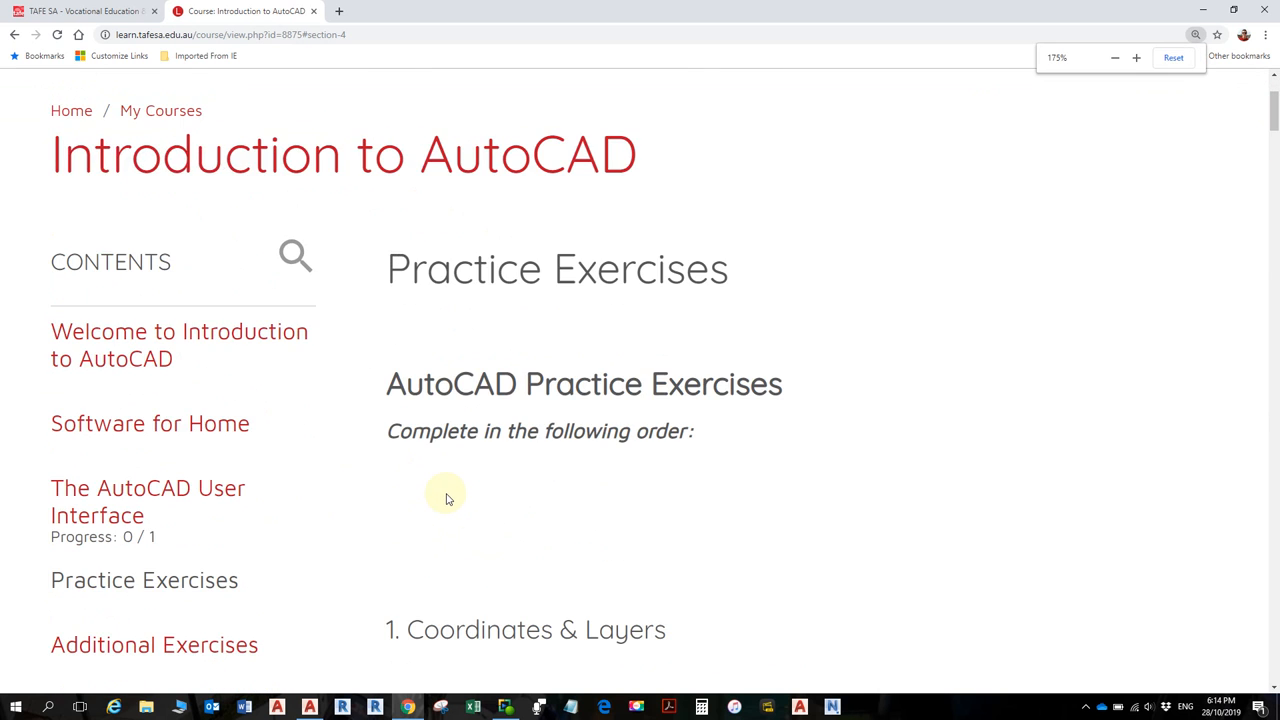
scroll(447, 492, "down", 1)
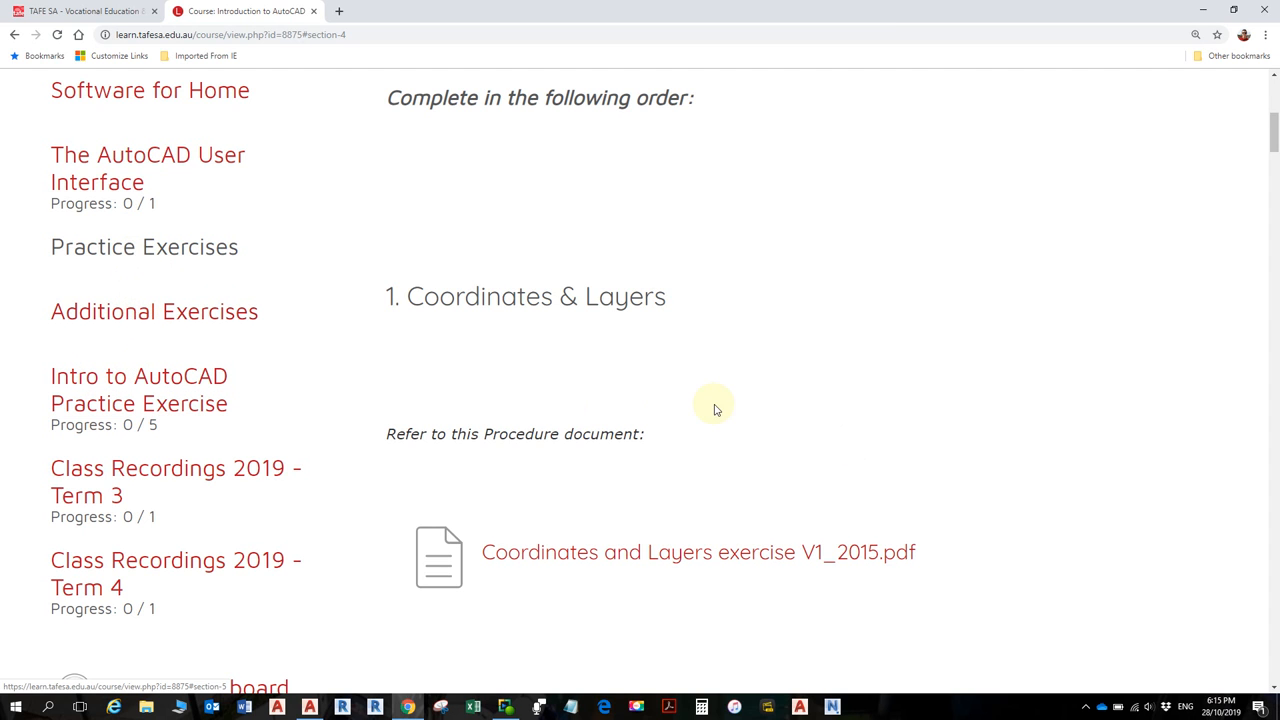
scroll(715, 408, "down", 2)
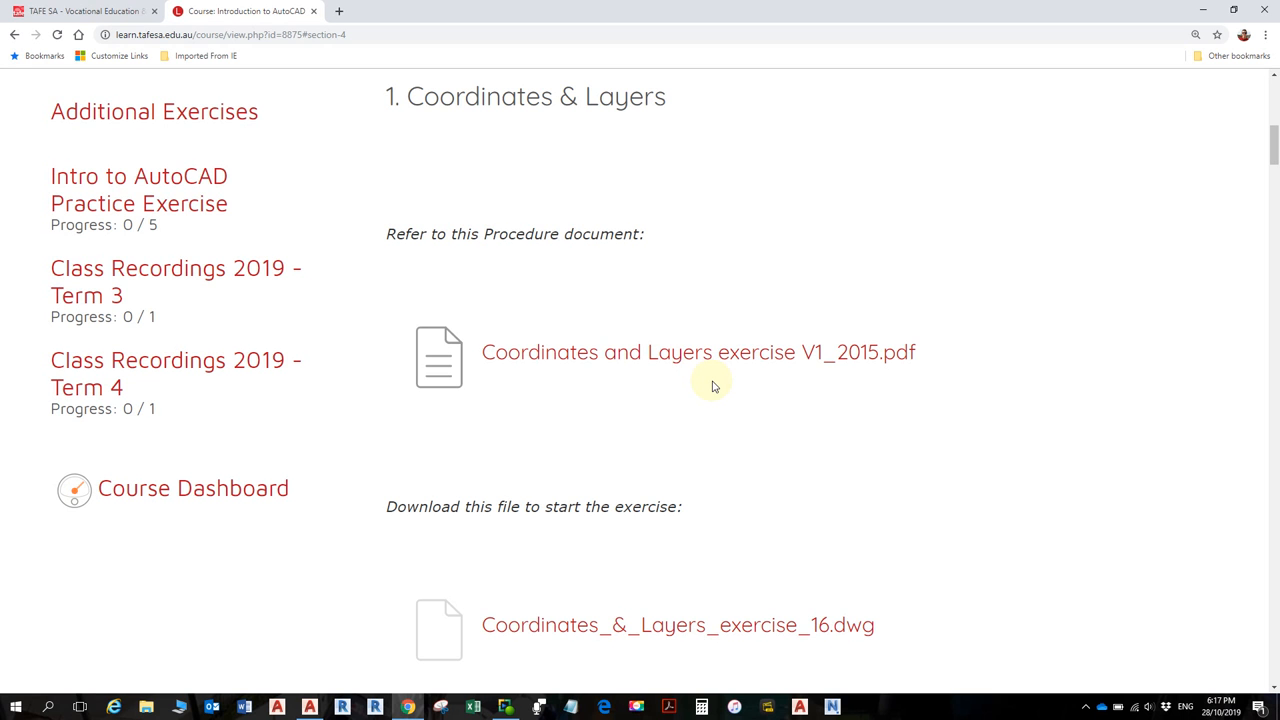
- Scroll past the Object Snap and Move, Copy & Stretch exercises to section 4
scroll(700, 410, "down", 3)
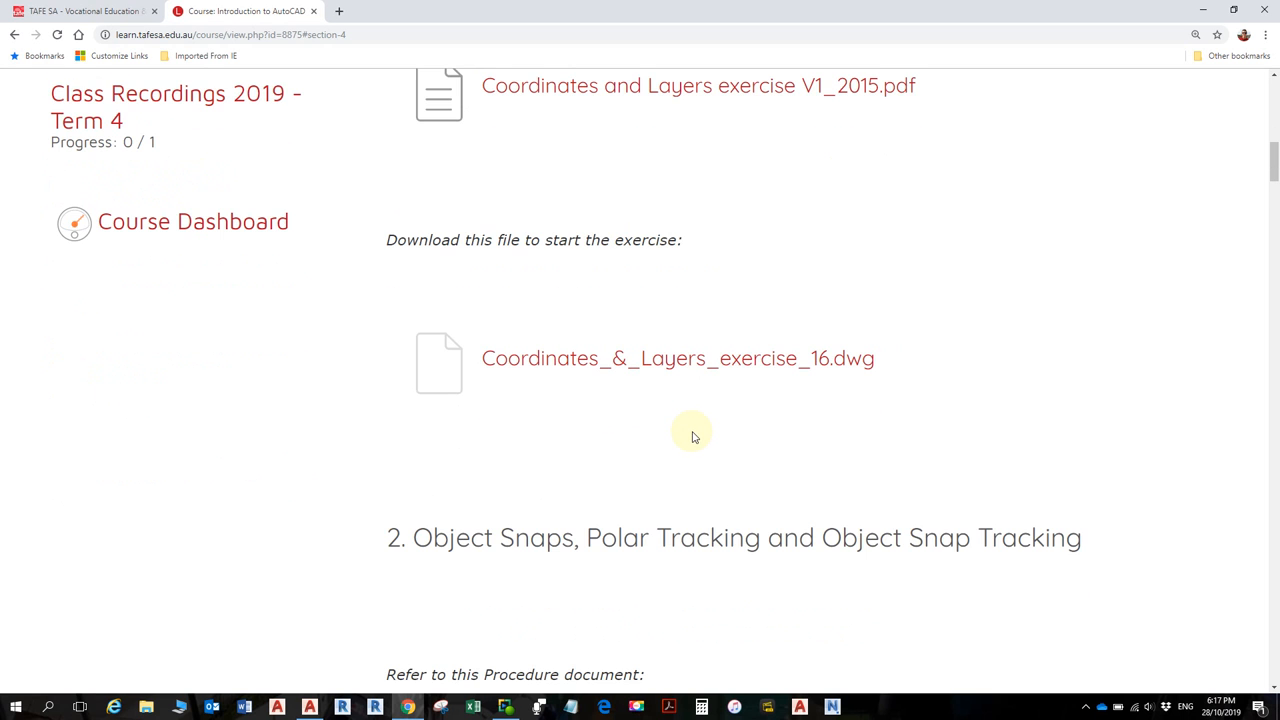
scroll(693, 432, "down", 1)
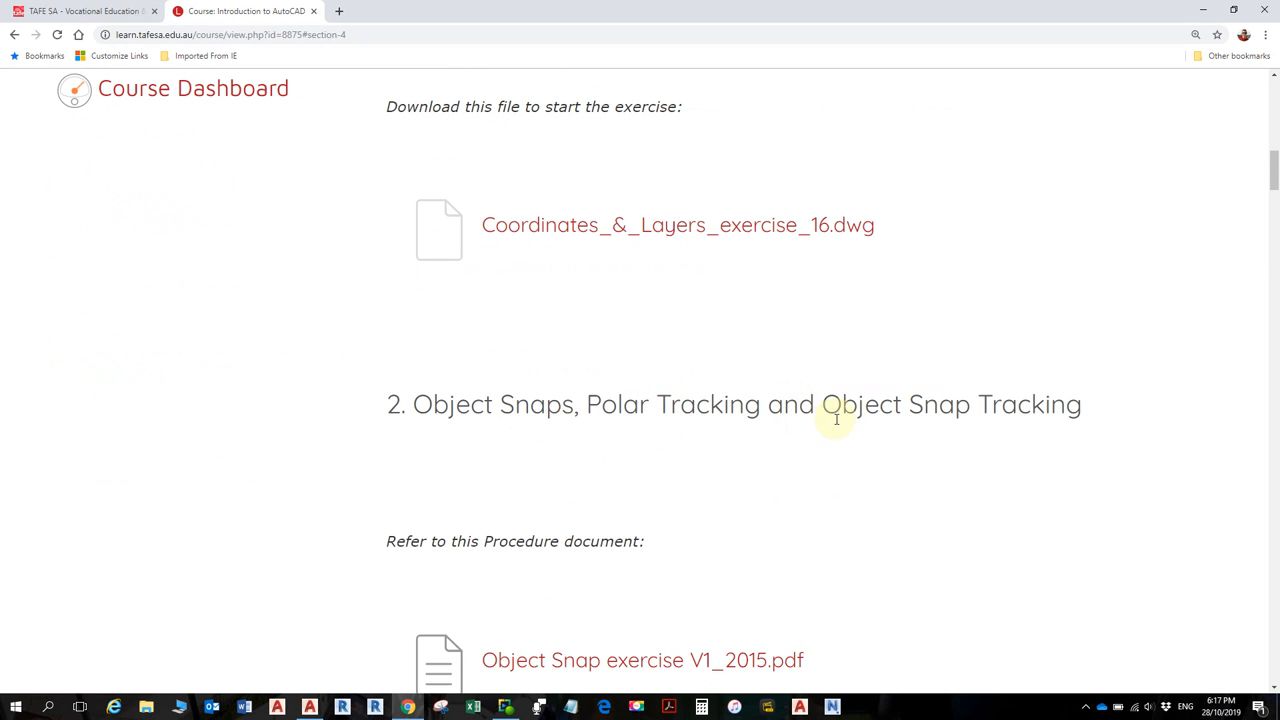
scroll(1005, 425, "down", 2)
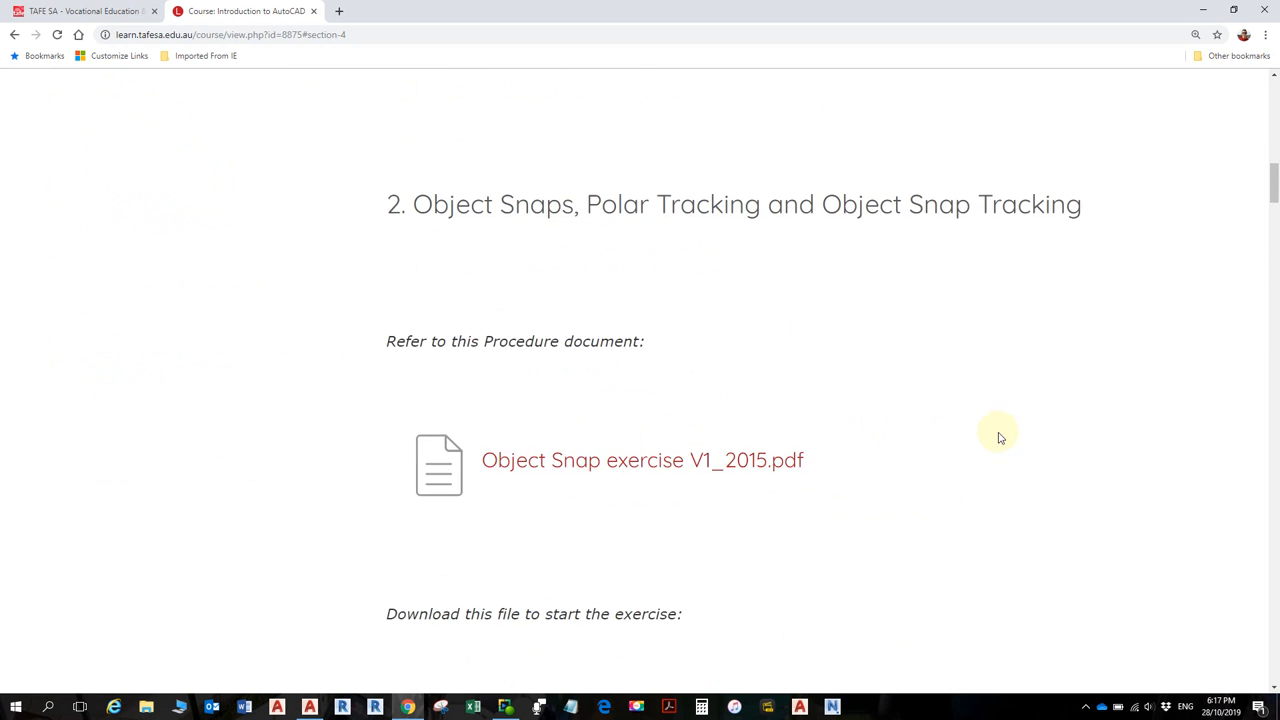
scroll(840, 478, "down", 3)
scroll(836, 476, "down", 2)
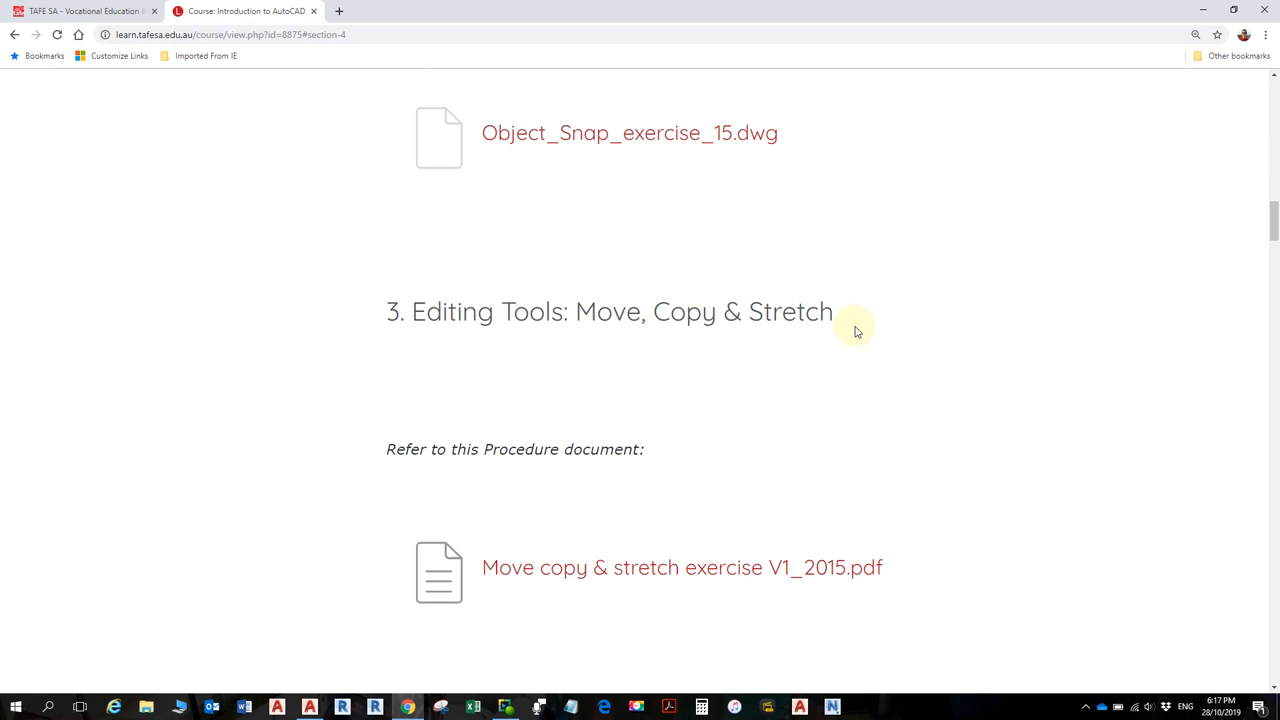
scroll(726, 391, "down", 1)
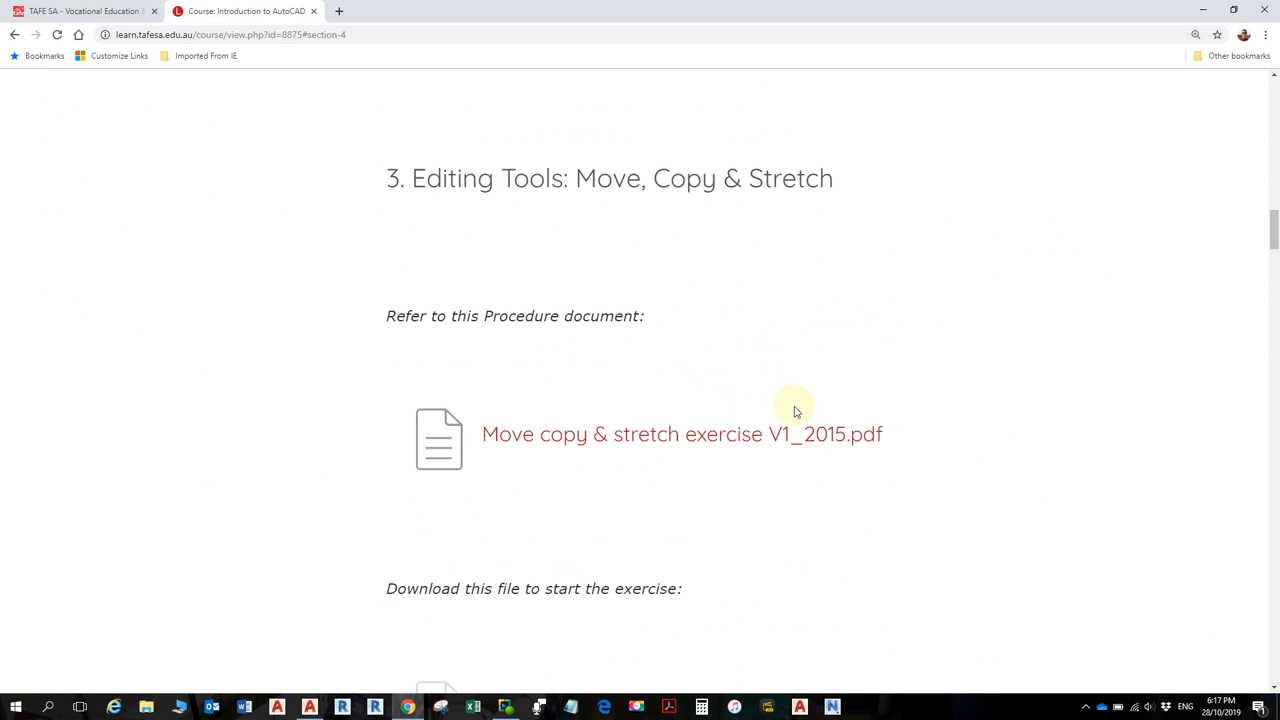
scroll(795, 410, "down", 1)
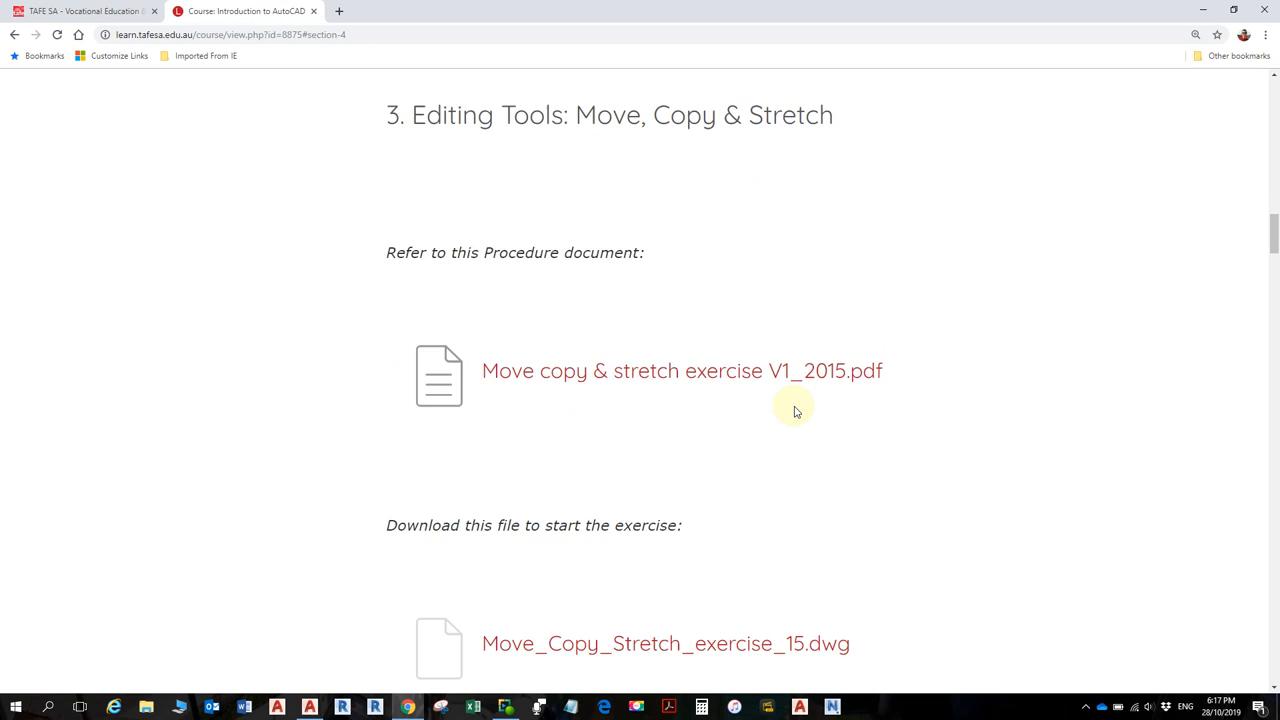
scroll(792, 411, "down", 2)
scroll(770, 406, "down", 1)
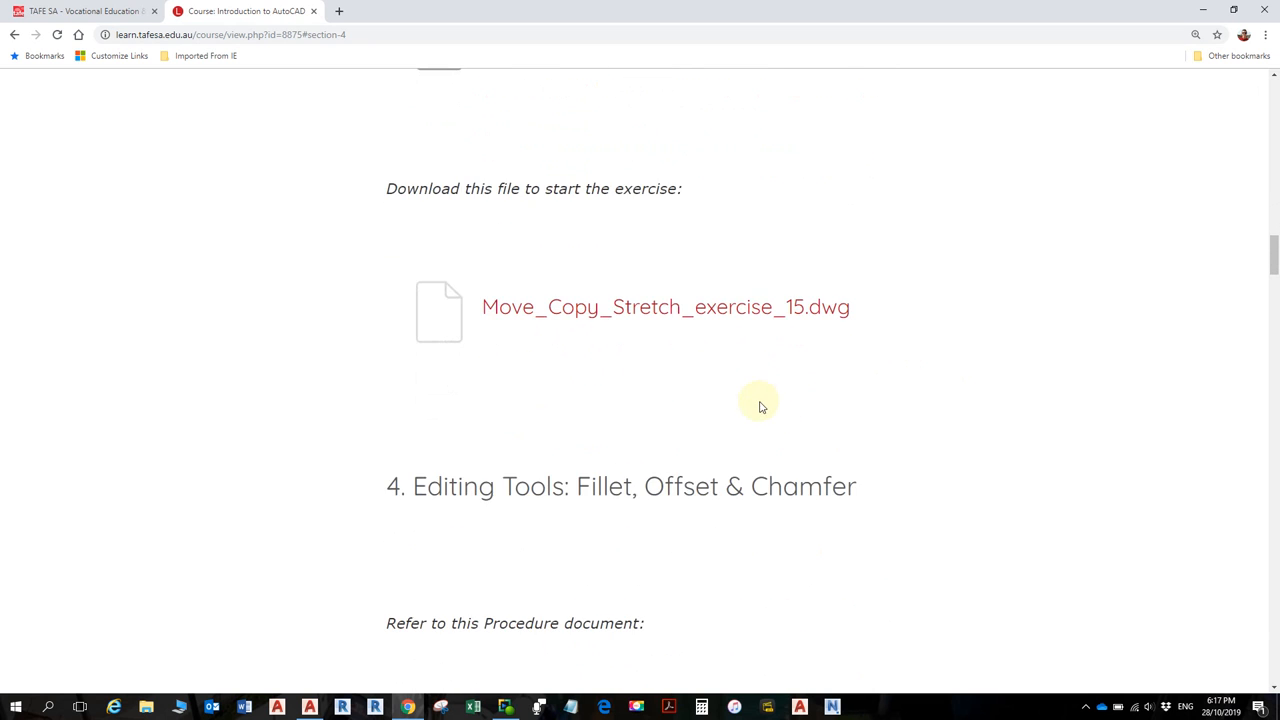
scroll(762, 385, "up", 2)
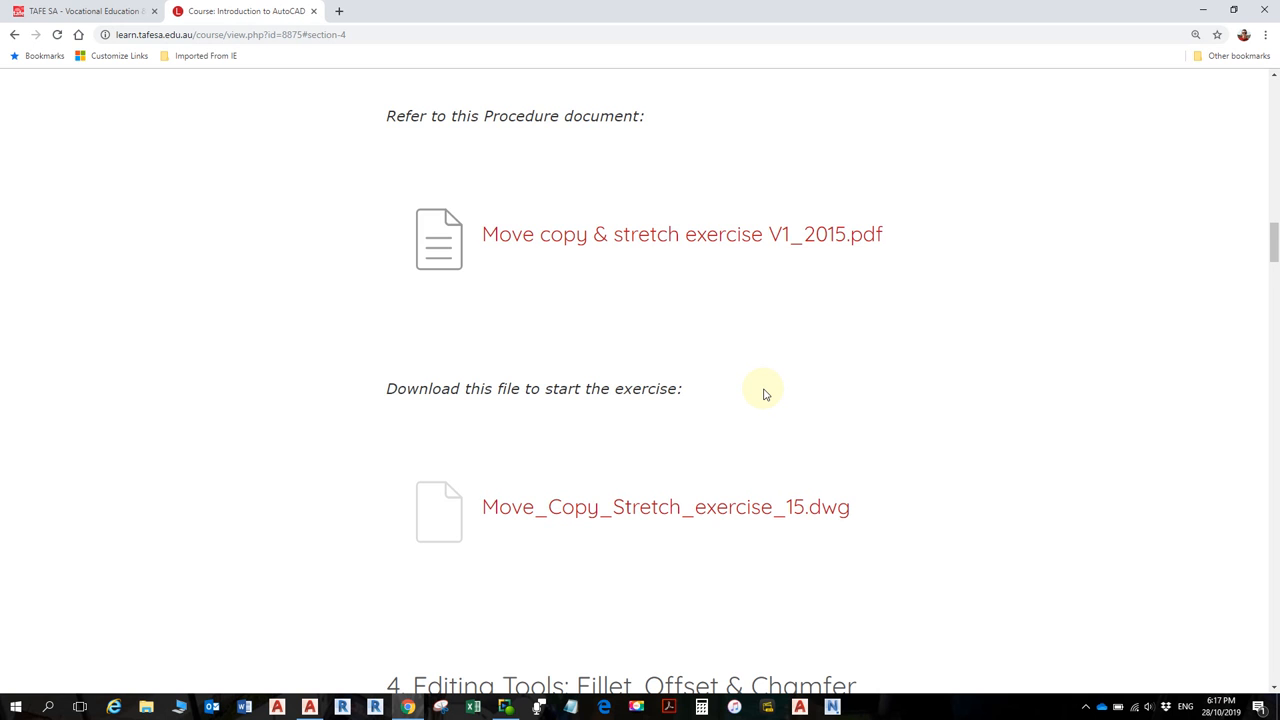
scroll(765, 394, "down", 3)
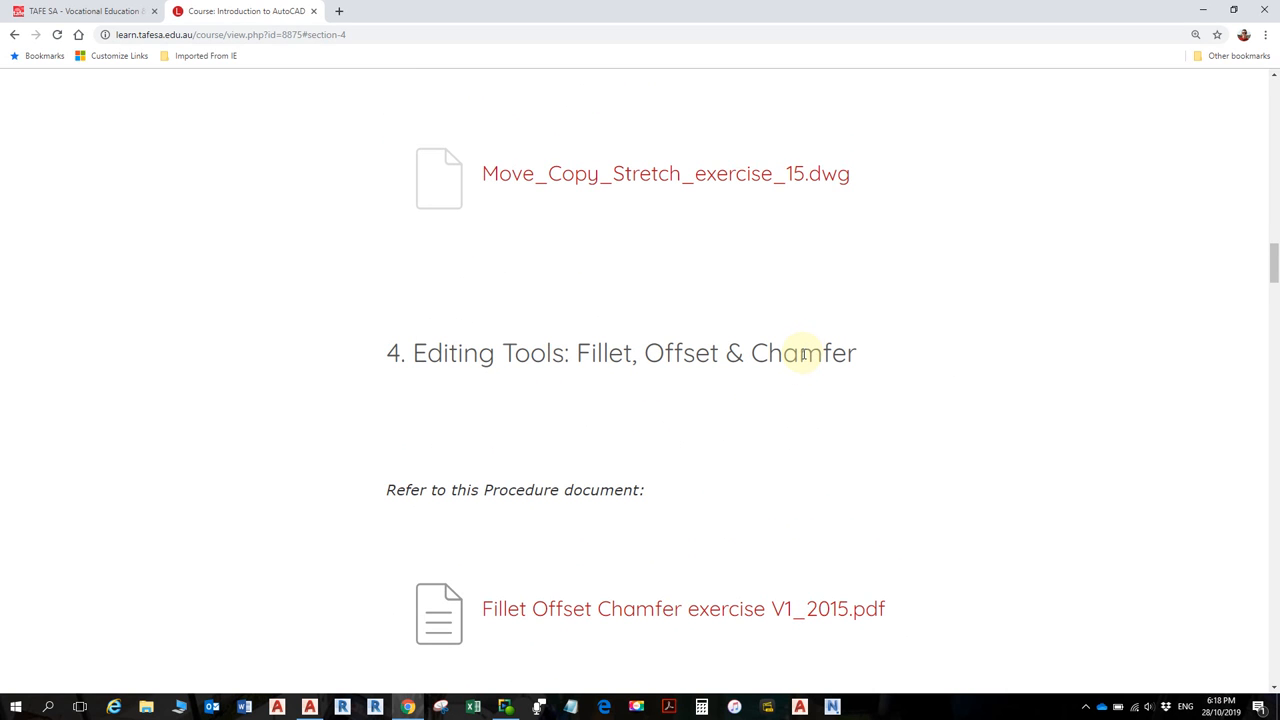
- Scroll past the Fillet Offset Chamfer PDF and .dwg to 5. Trim, Extend & Array
scroll(765, 400, "down", 1)
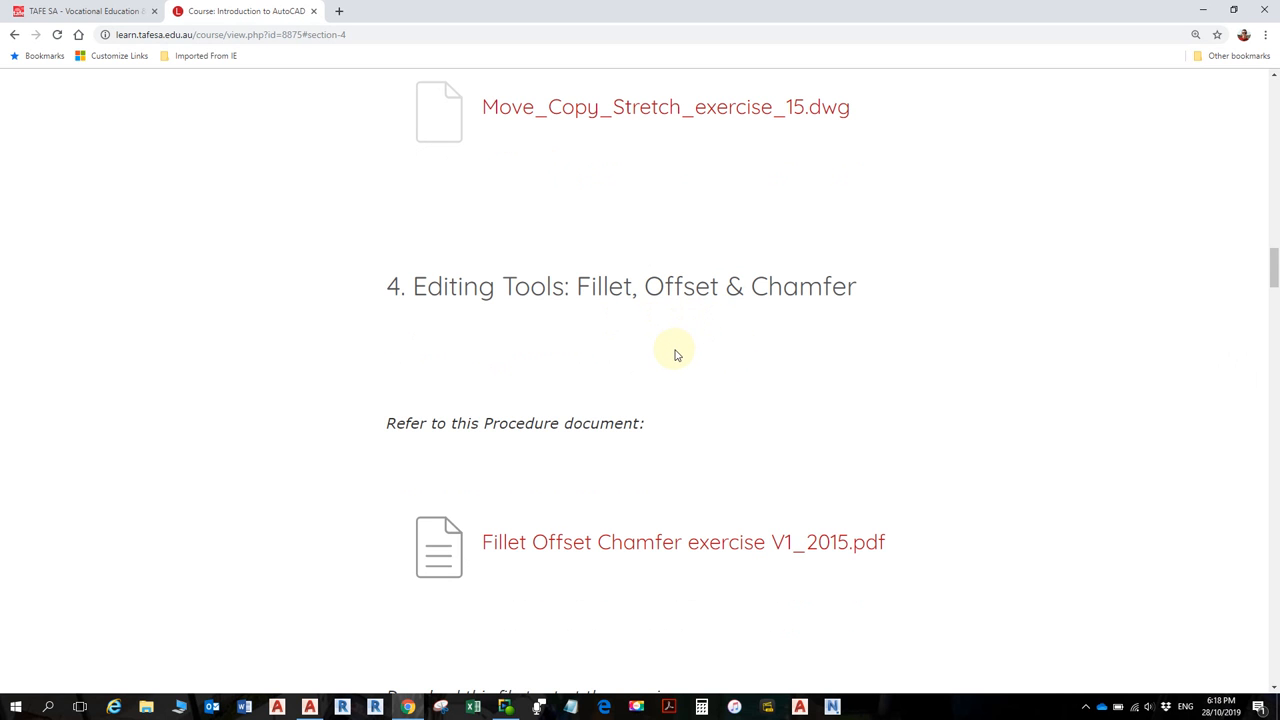
scroll(666, 366, "down", 2)
scroll(665, 380, "down", 4)
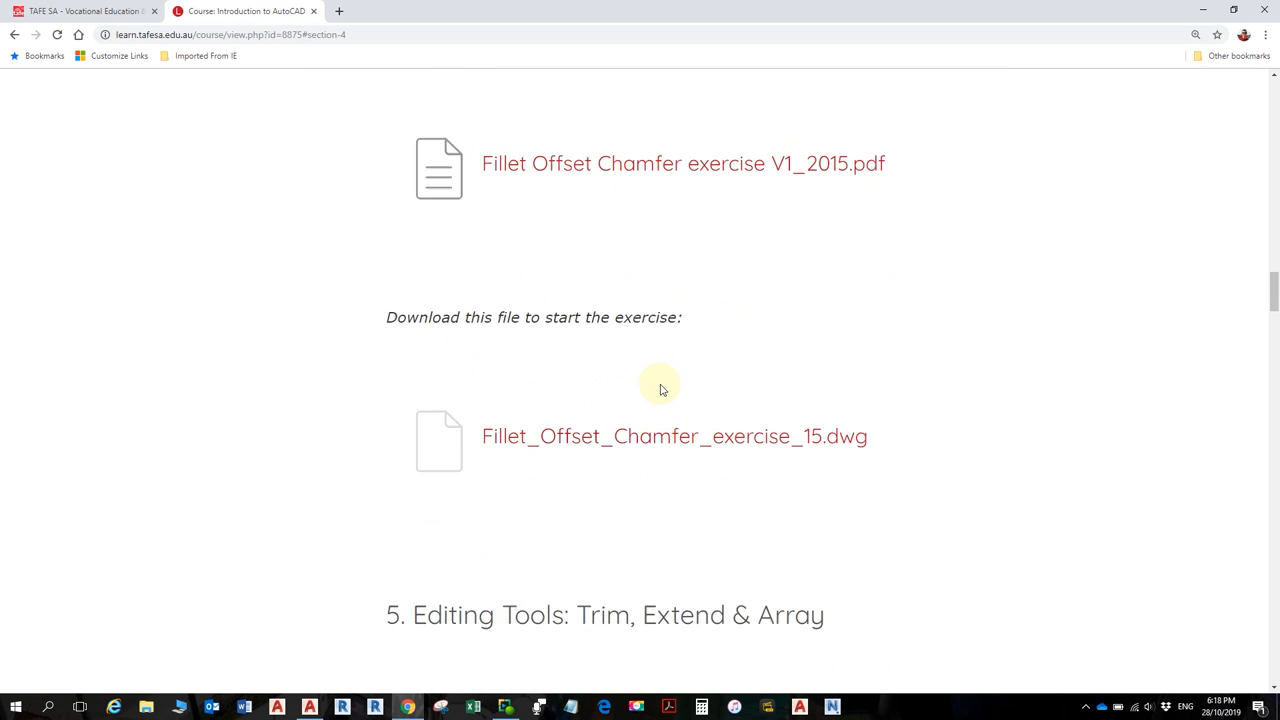
scroll(660, 388, "down", 1)
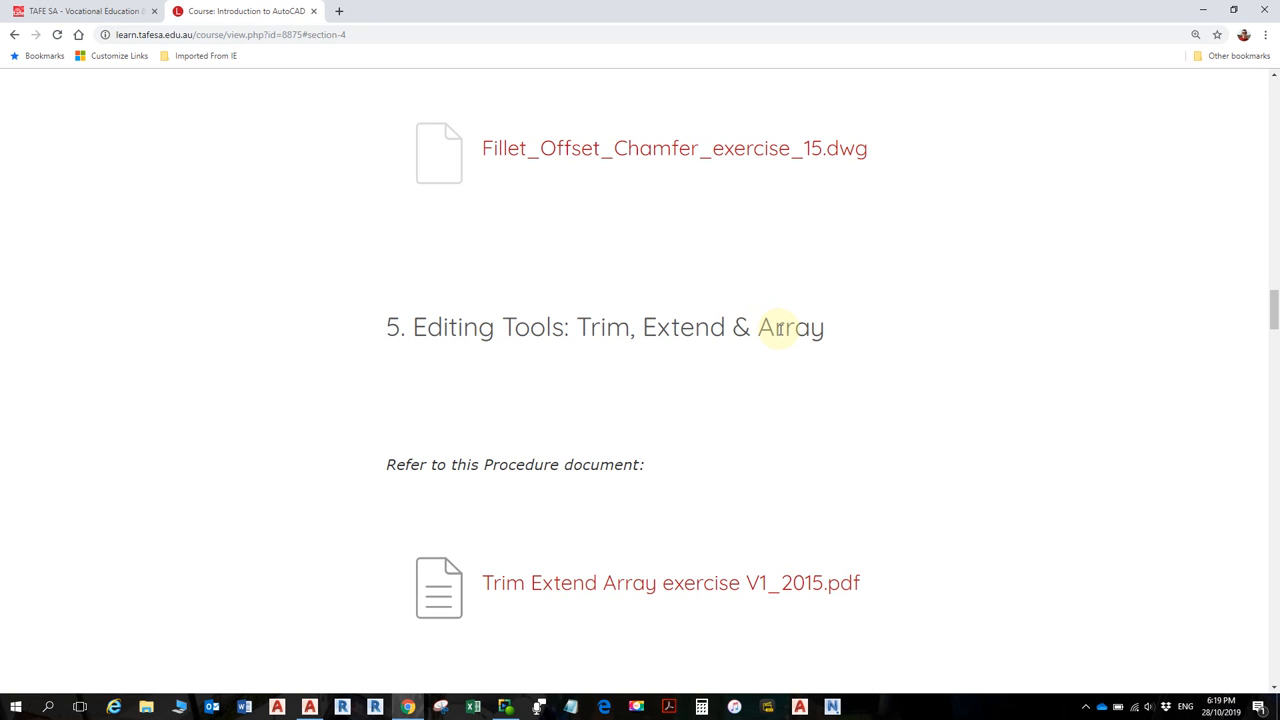
- Scroll past Trim_Extend_Array_exercise_15.dwg down to 6. Editing Tools: Mirror
scroll(779, 330, "down", 5)
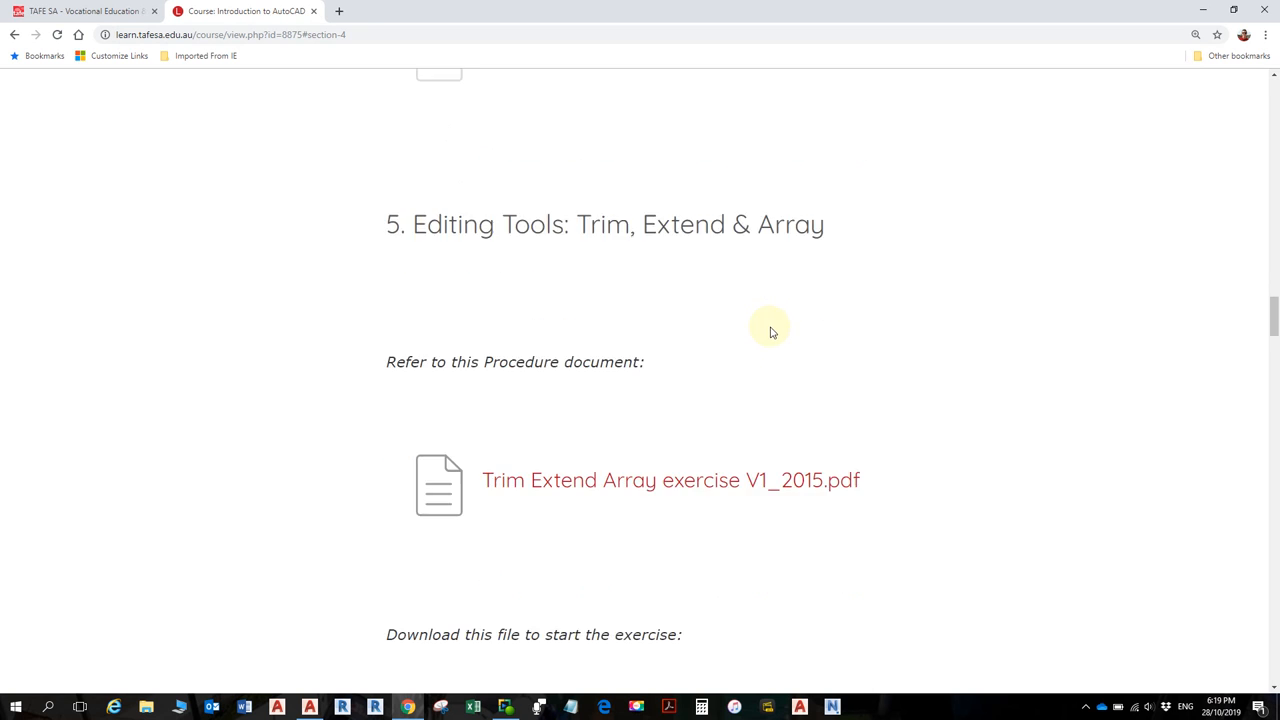
scroll(779, 342, "down", 2)
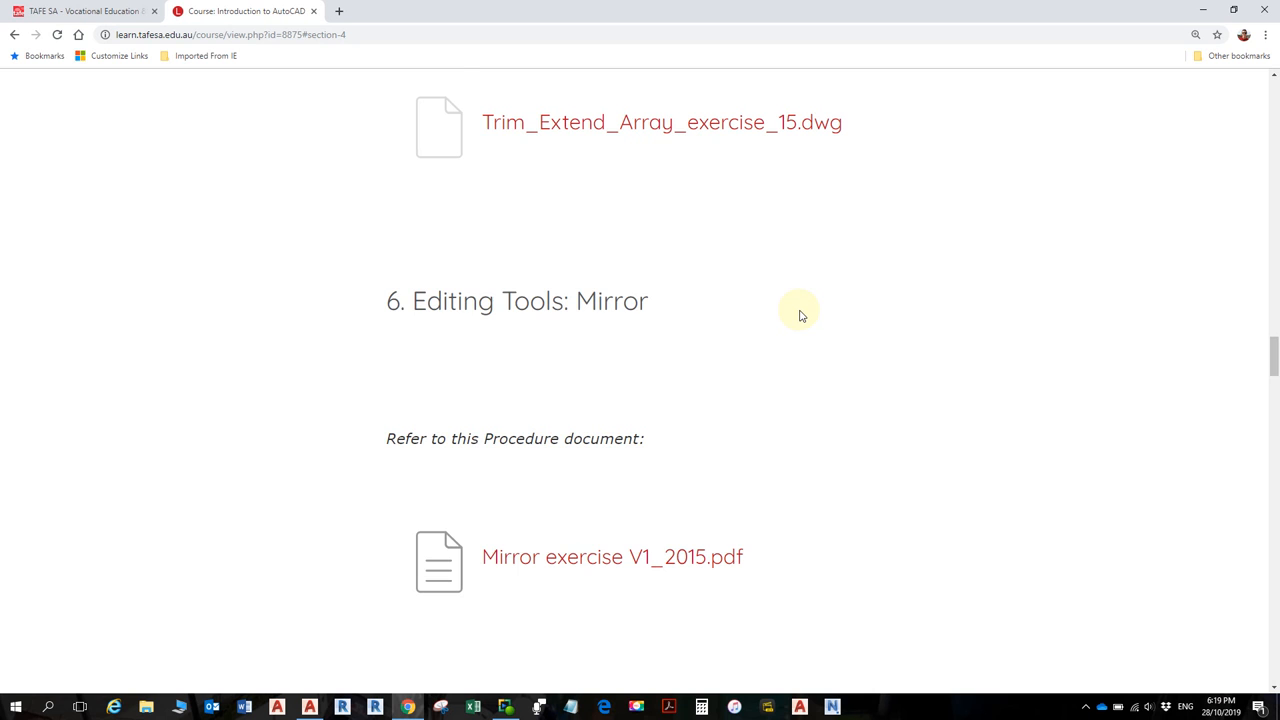
scroll(785, 375, "down", 2)
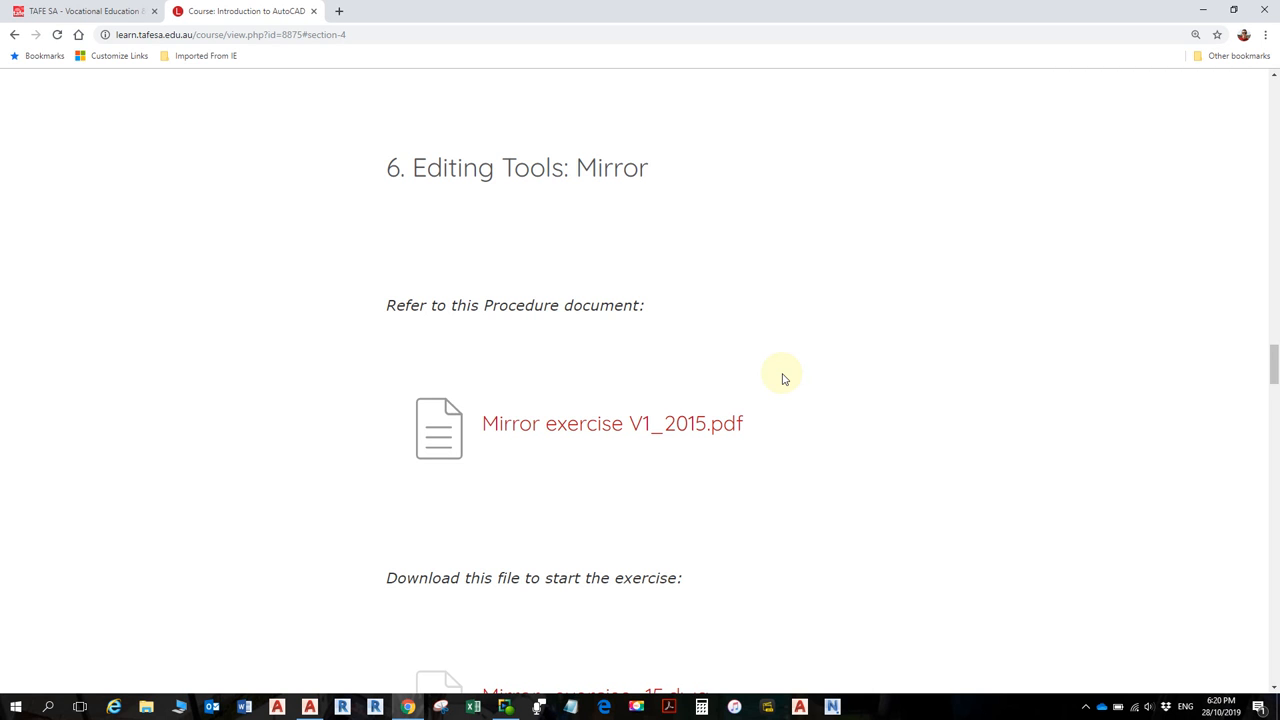
- Scroll past Inserting Blocks to 8. Hatching and its Law_Office-AM.dwg download
scroll(770, 392, "down", 3)
scroll(757, 385, "down", 3)
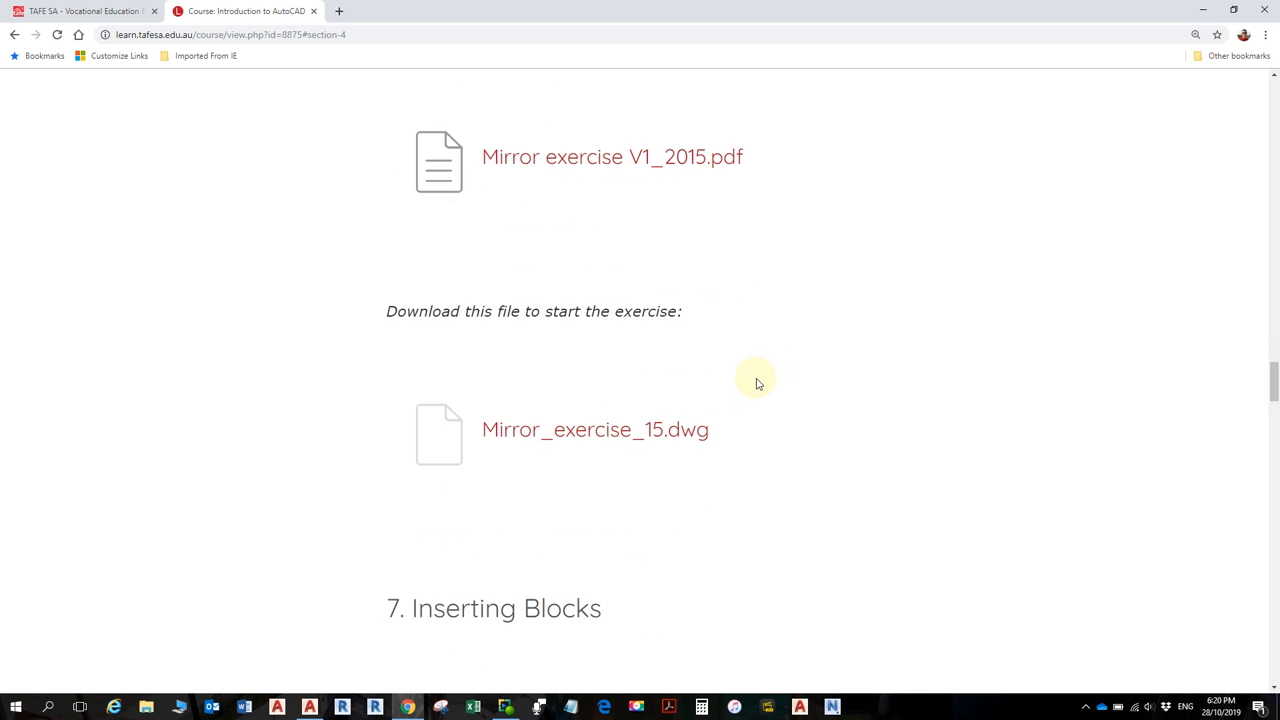
scroll(757, 386, "down", 3)
scroll(757, 387, "down", 3)
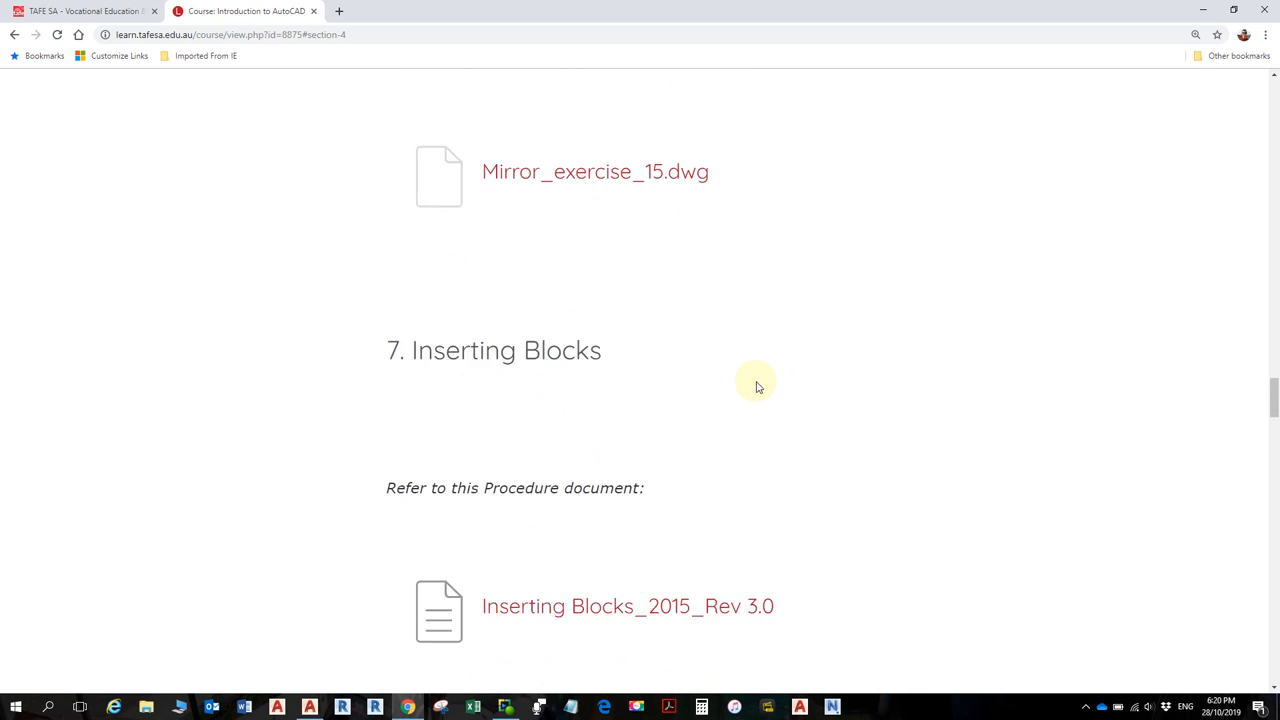
scroll(754, 391, "down", 2)
scroll(755, 393, "down", 2)
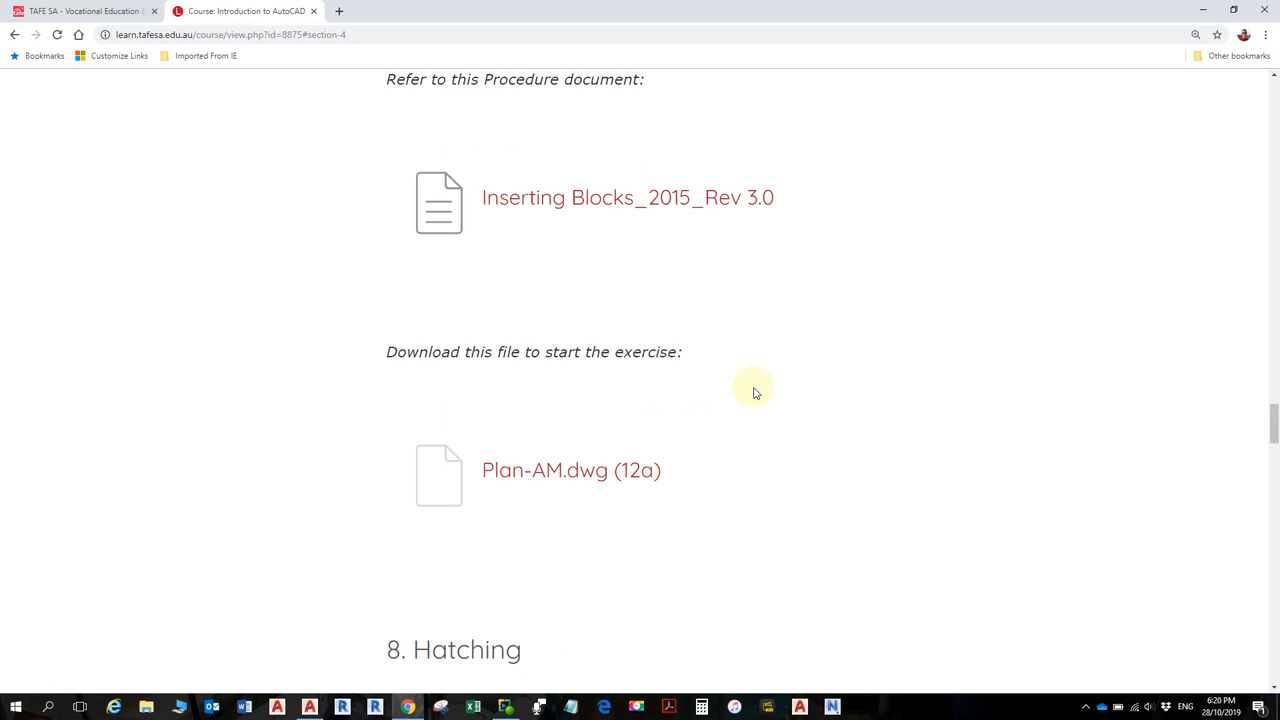
scroll(755, 396, "down", 1)
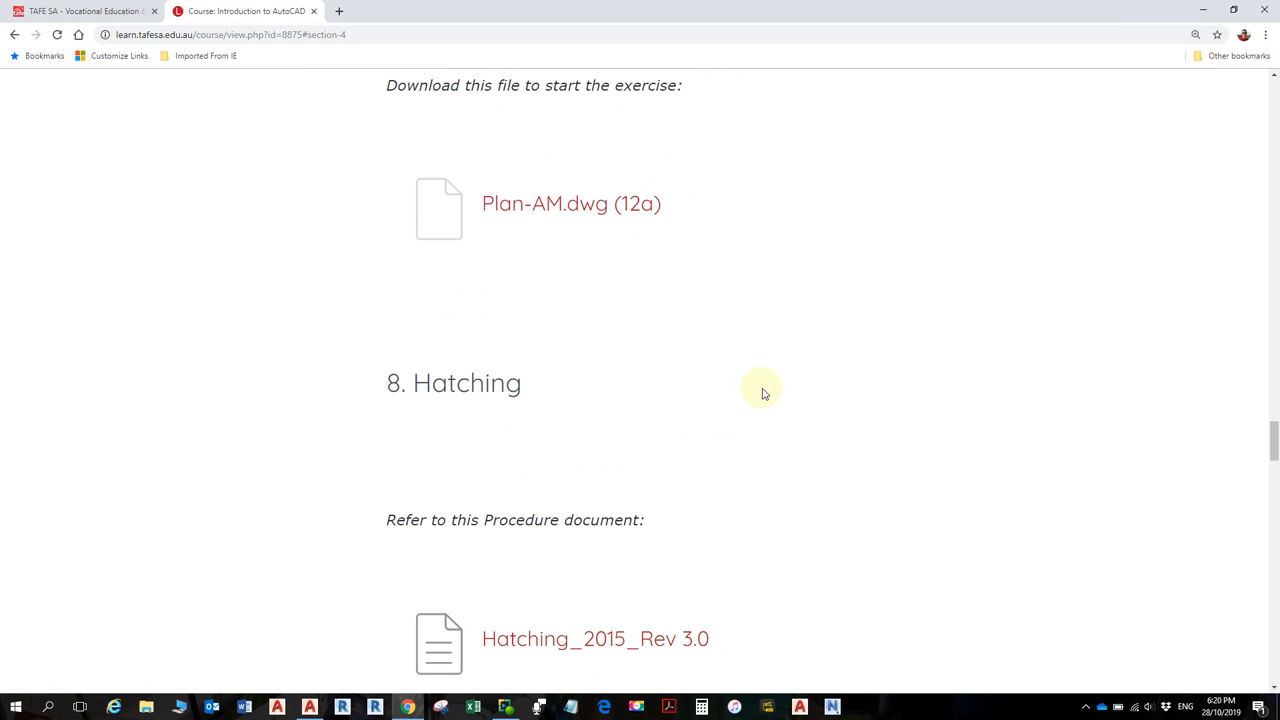
scroll(762, 396, "down", 3)
- Scroll past the Hatching files to 9. Annotation tools: Paper space & Dimensioning
scroll(762, 396, "down", 1)
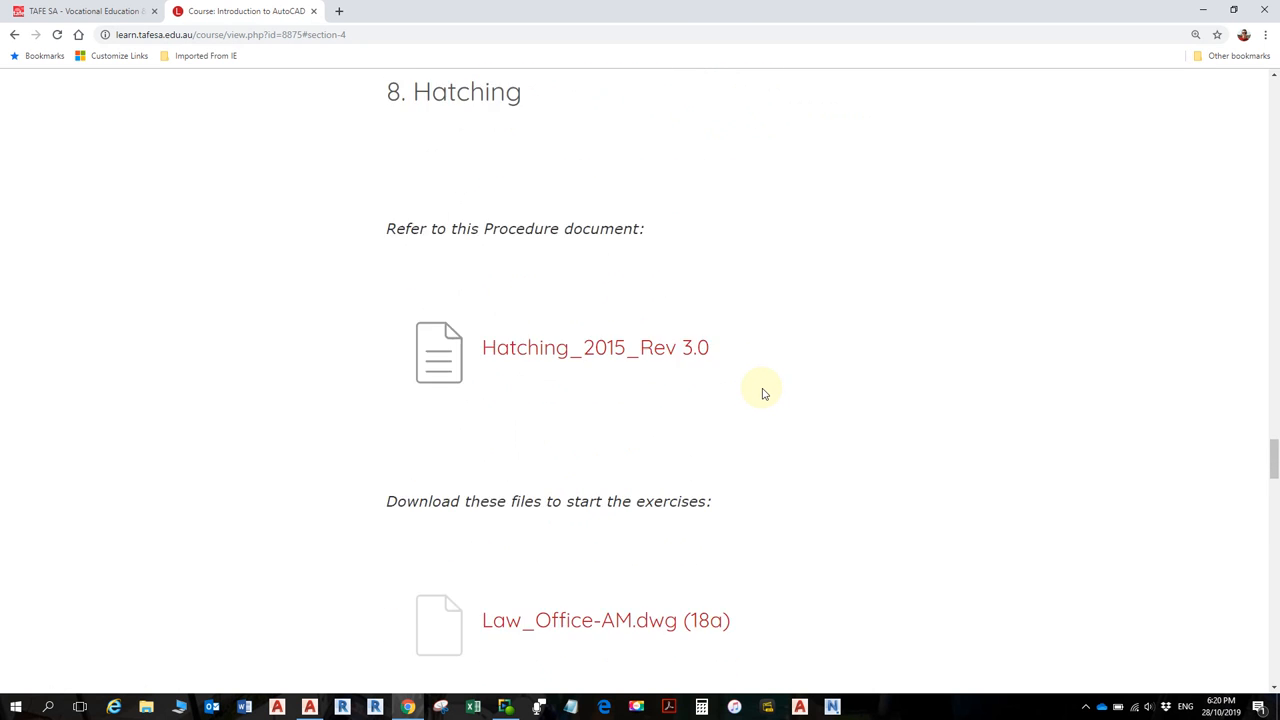
scroll(767, 386, "up", 1)
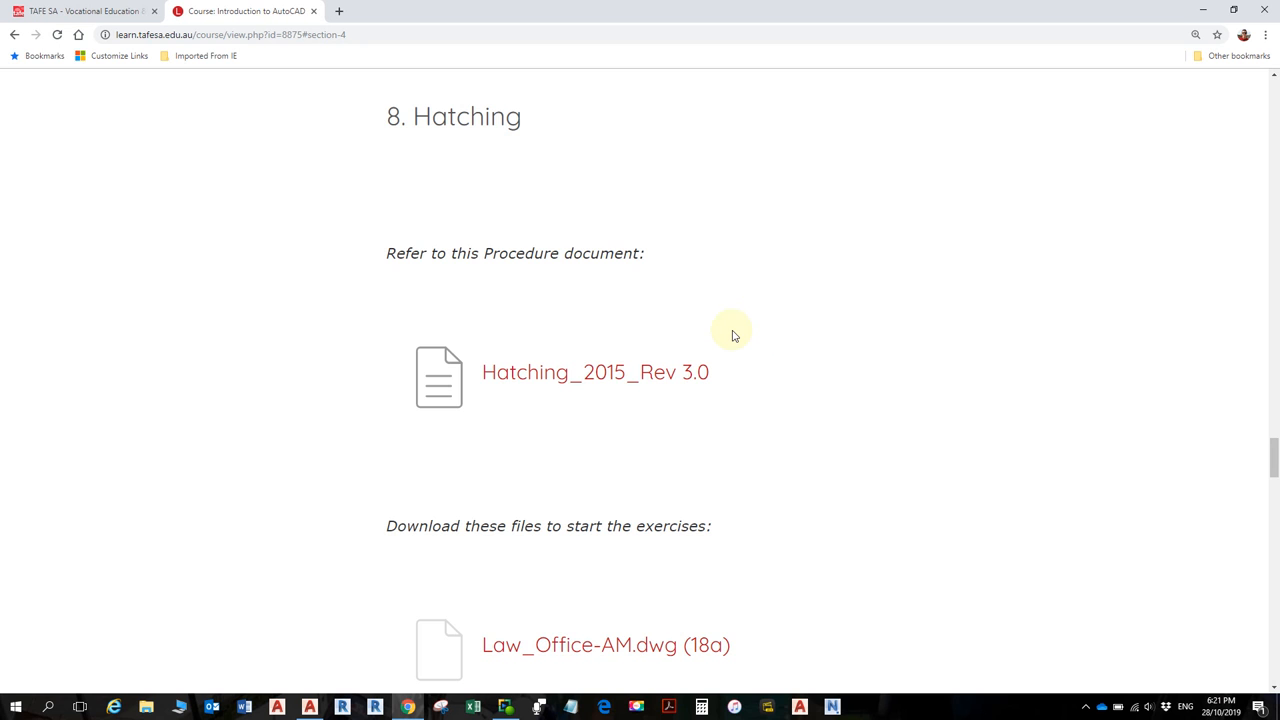
scroll(686, 503, "down", 3)
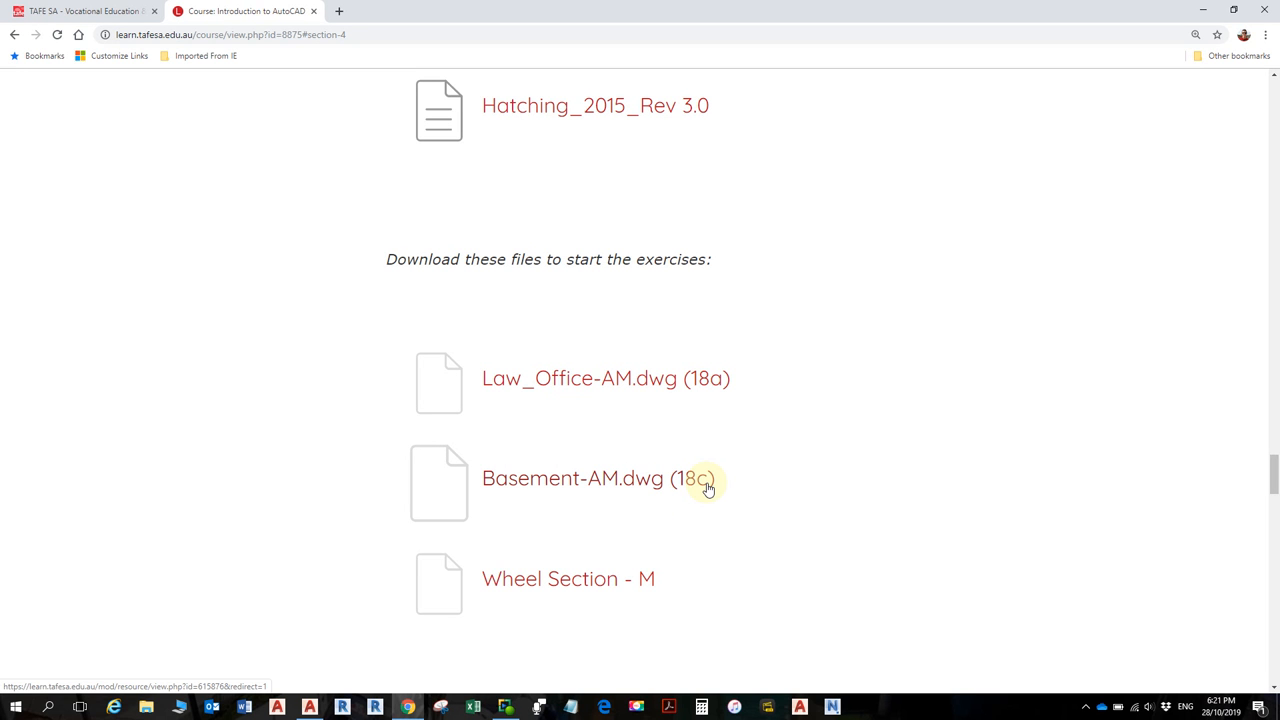
scroll(660, 485, "down", 2)
scroll(662, 480, "down", 1)
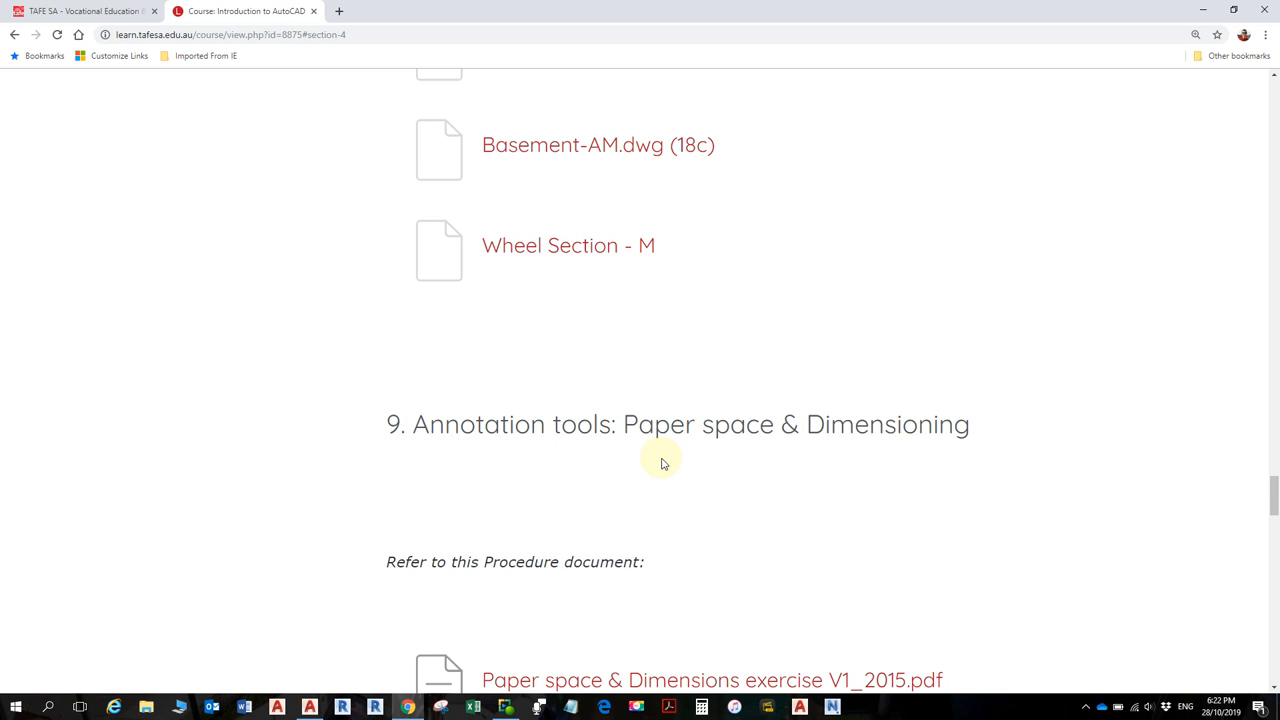
scroll(660, 463, "down", 3)
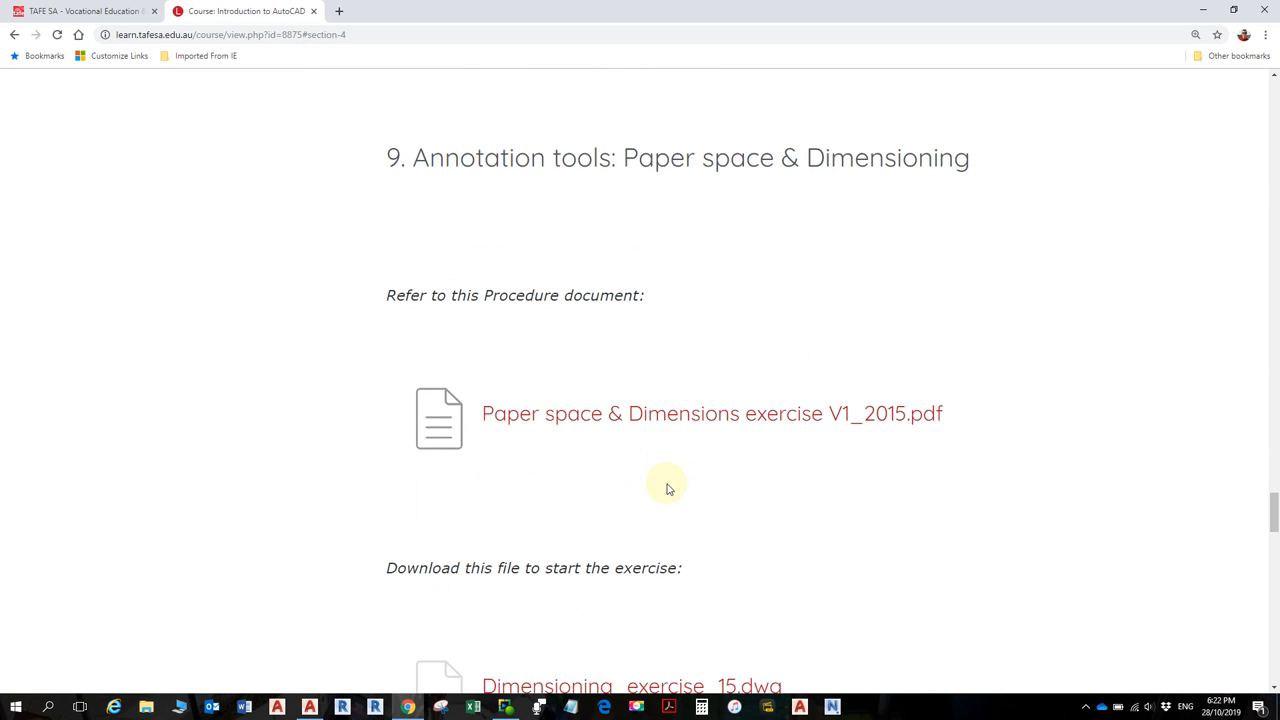
- Review sections 9 and 10 at the bottom of the Practice Exercises page
scroll(669, 481, "down", 1)
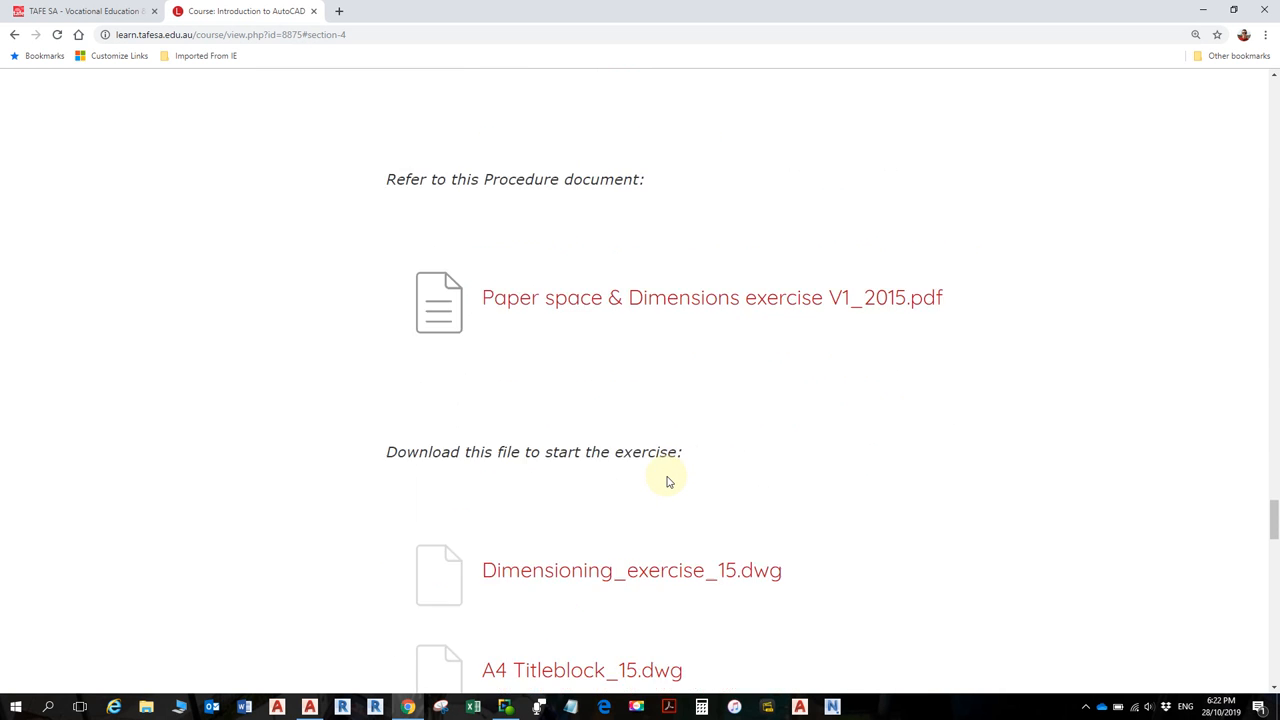
scroll(669, 481, "down", 2)
scroll(666, 480, "down", 2)
scroll(669, 471, "up", 2)
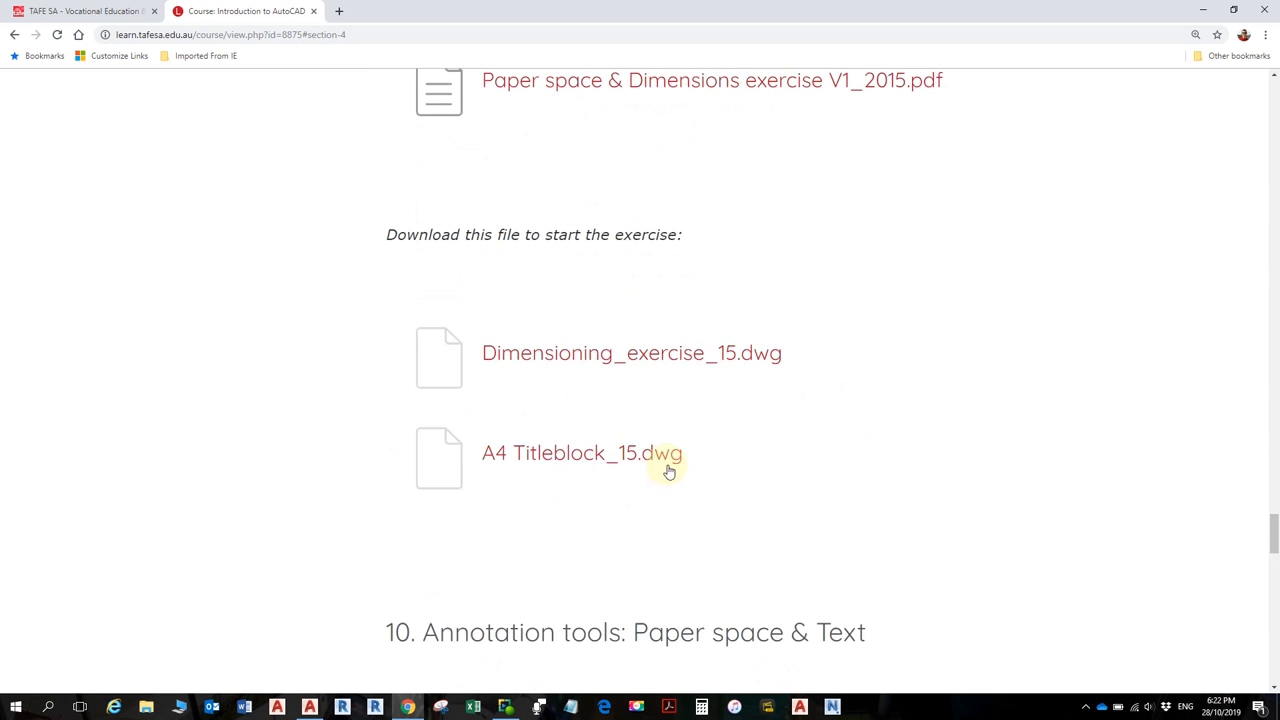
scroll(688, 409, "up", 2)
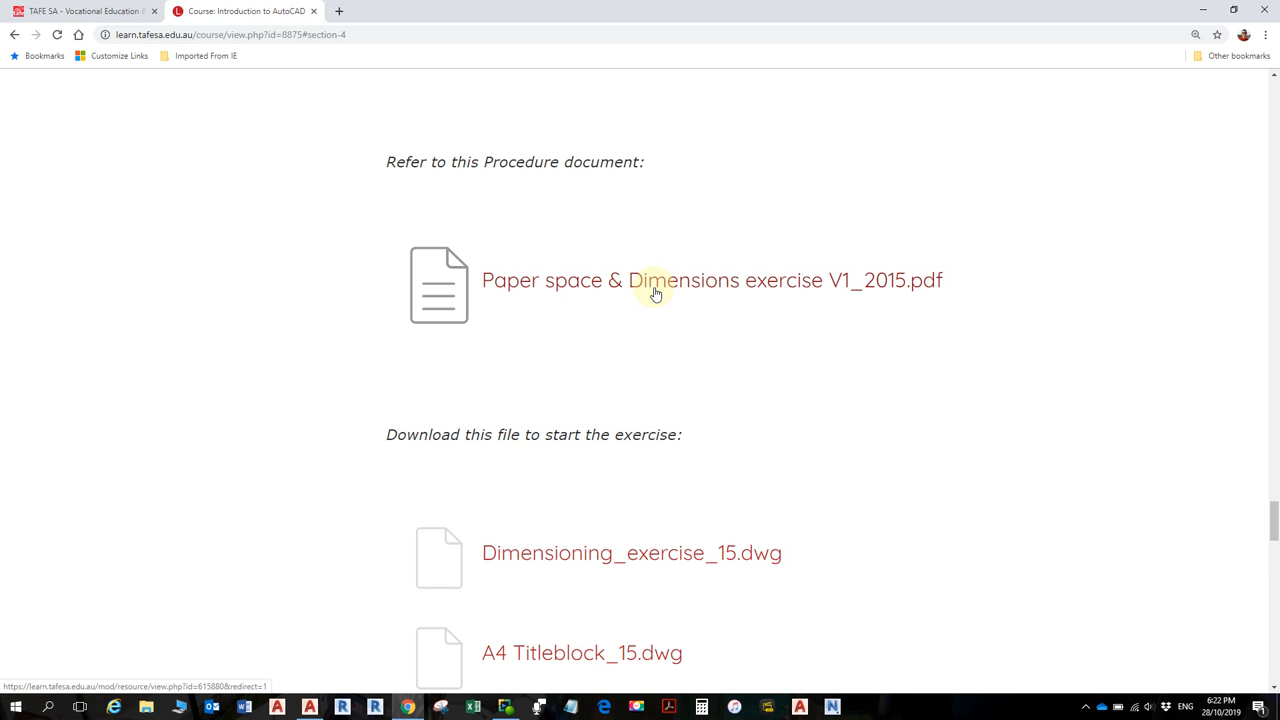
scroll(656, 302, "down", 3)
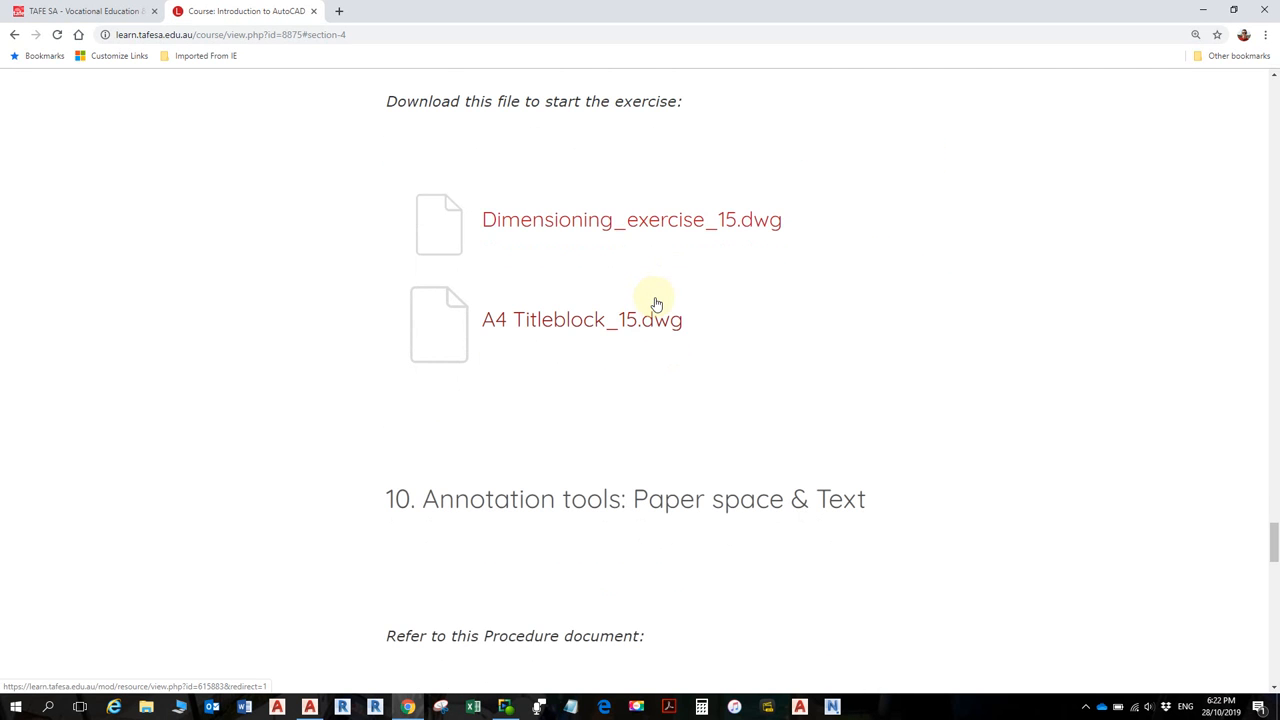
scroll(656, 302, "down", 8)
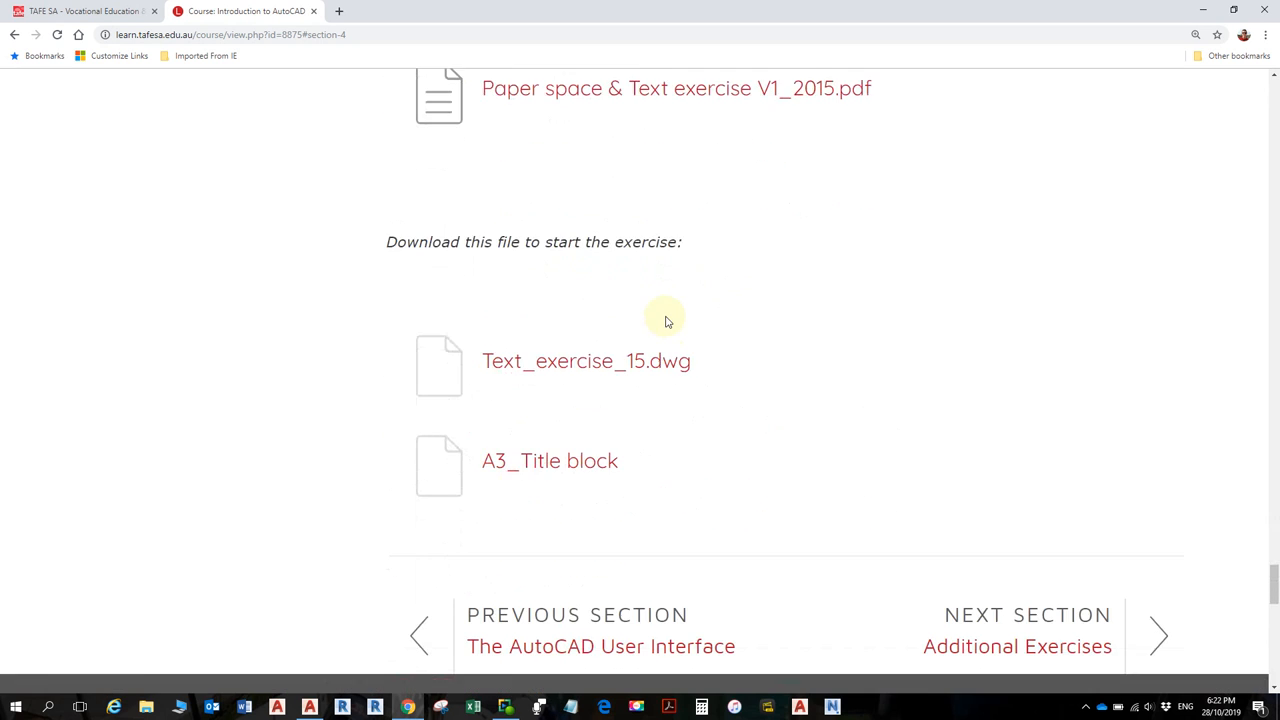
scroll(670, 323, "up", 3)
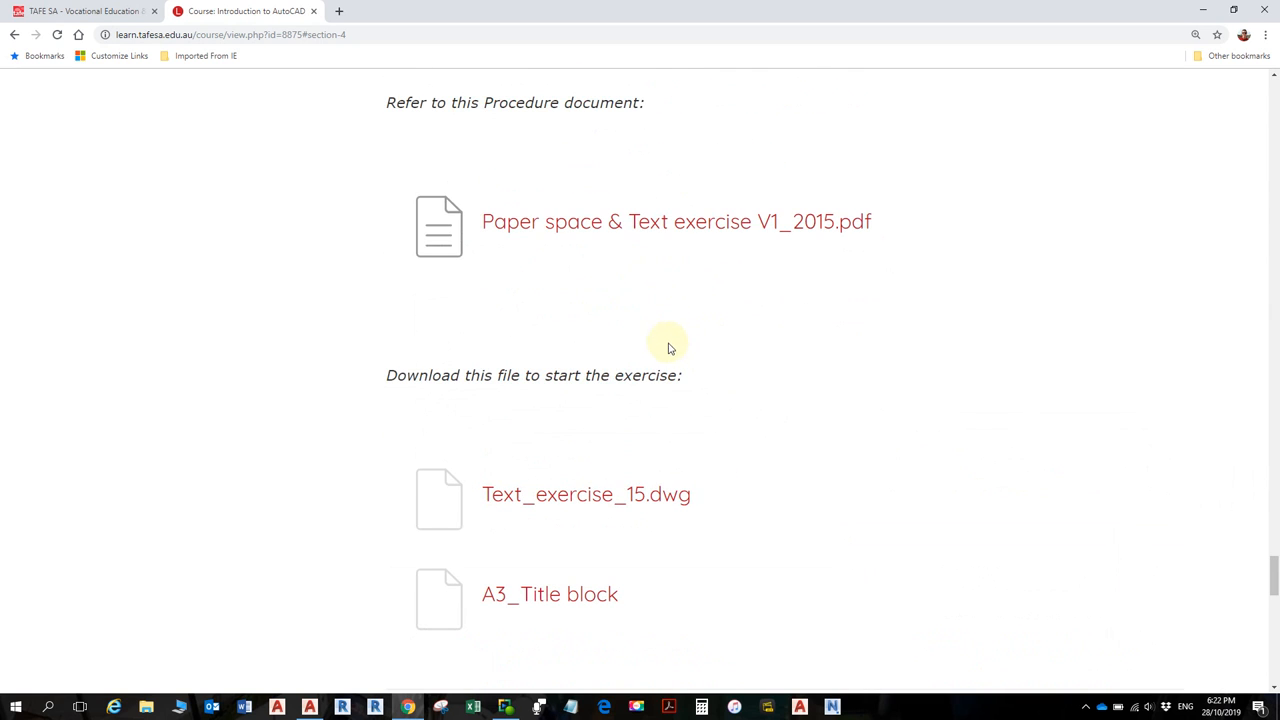
scroll(669, 386, "up", 5)
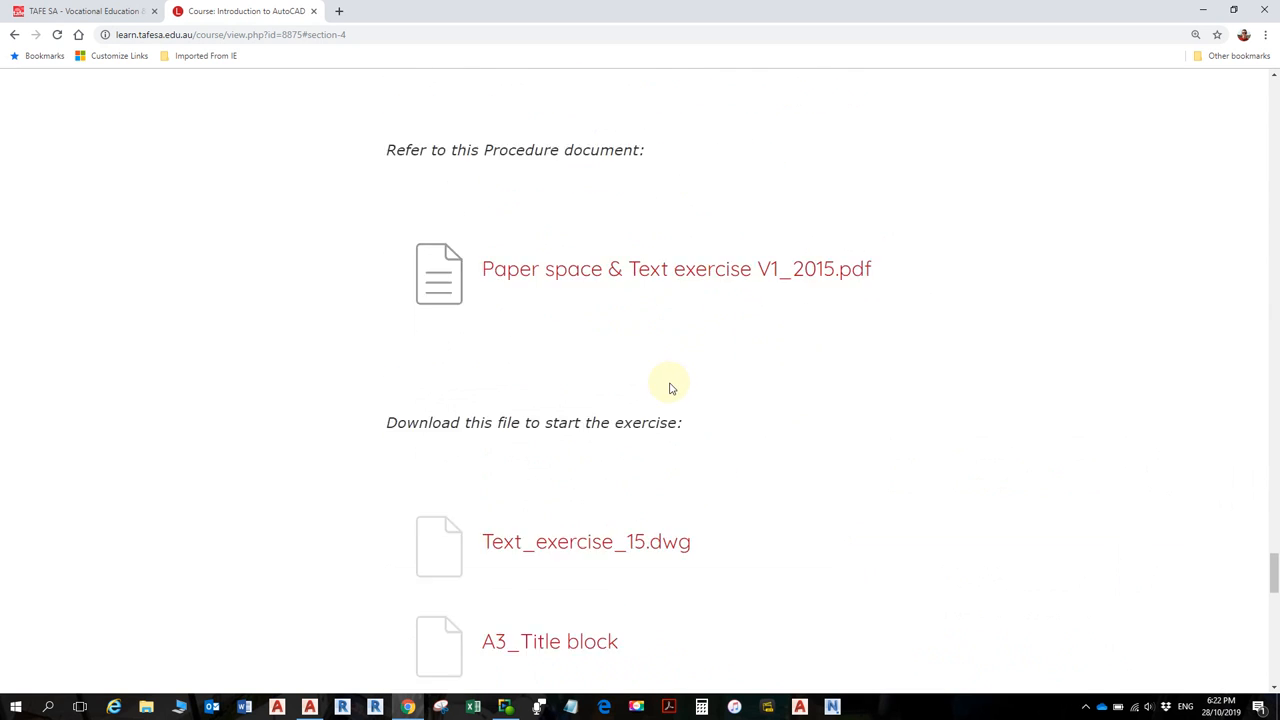
scroll(661, 392, "down", 8)
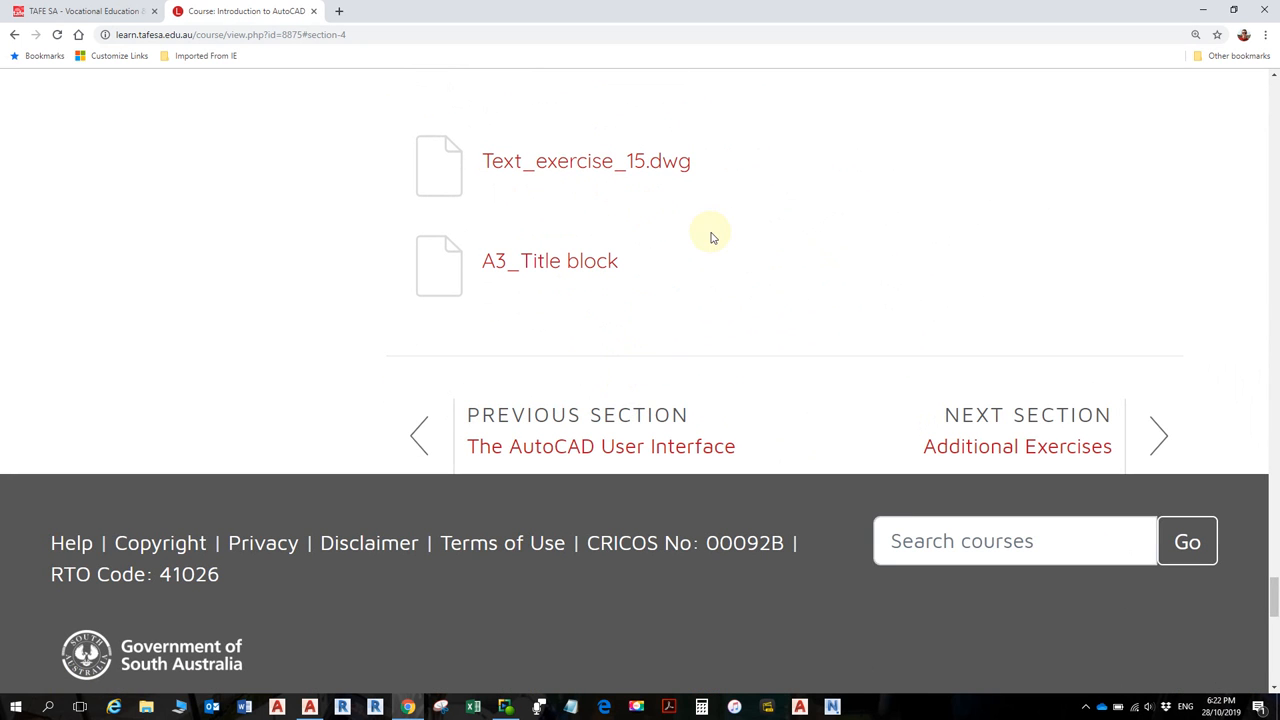
- Scroll back up to the AutoCAD Practice Exercises heading at the top
scroll(706, 246, "up", 15)
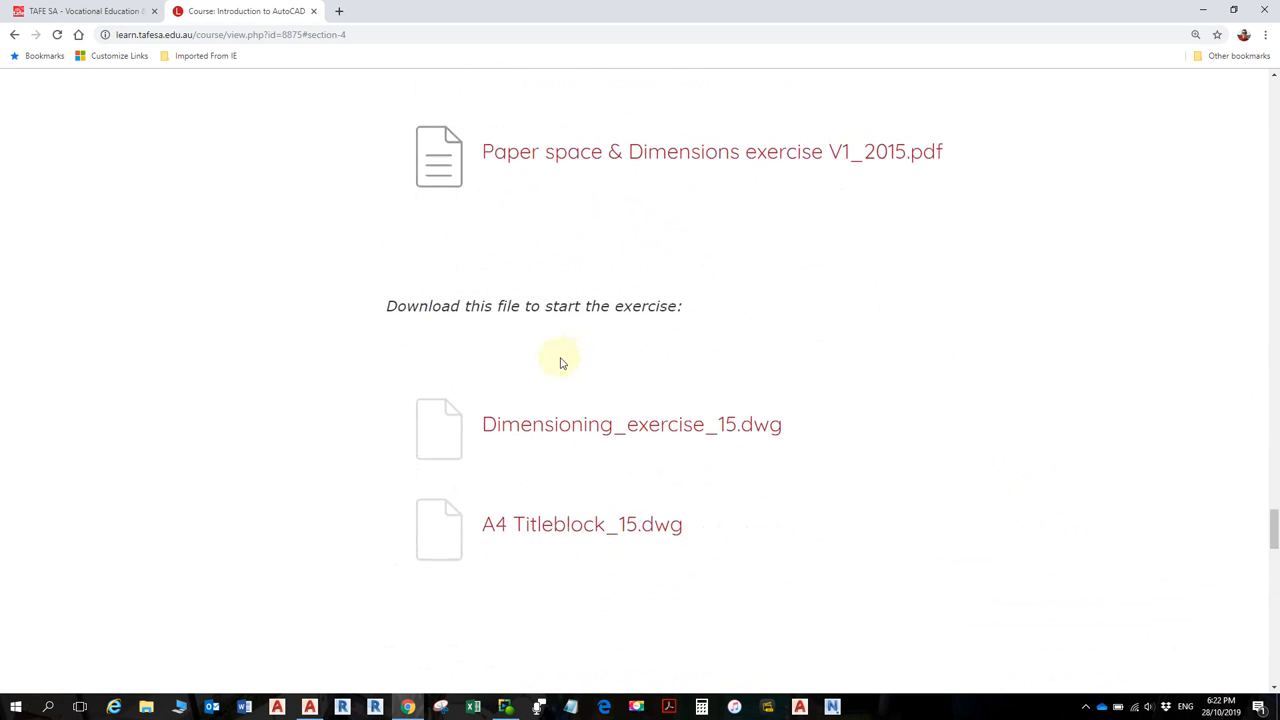
scroll(547, 372, "up", 15)
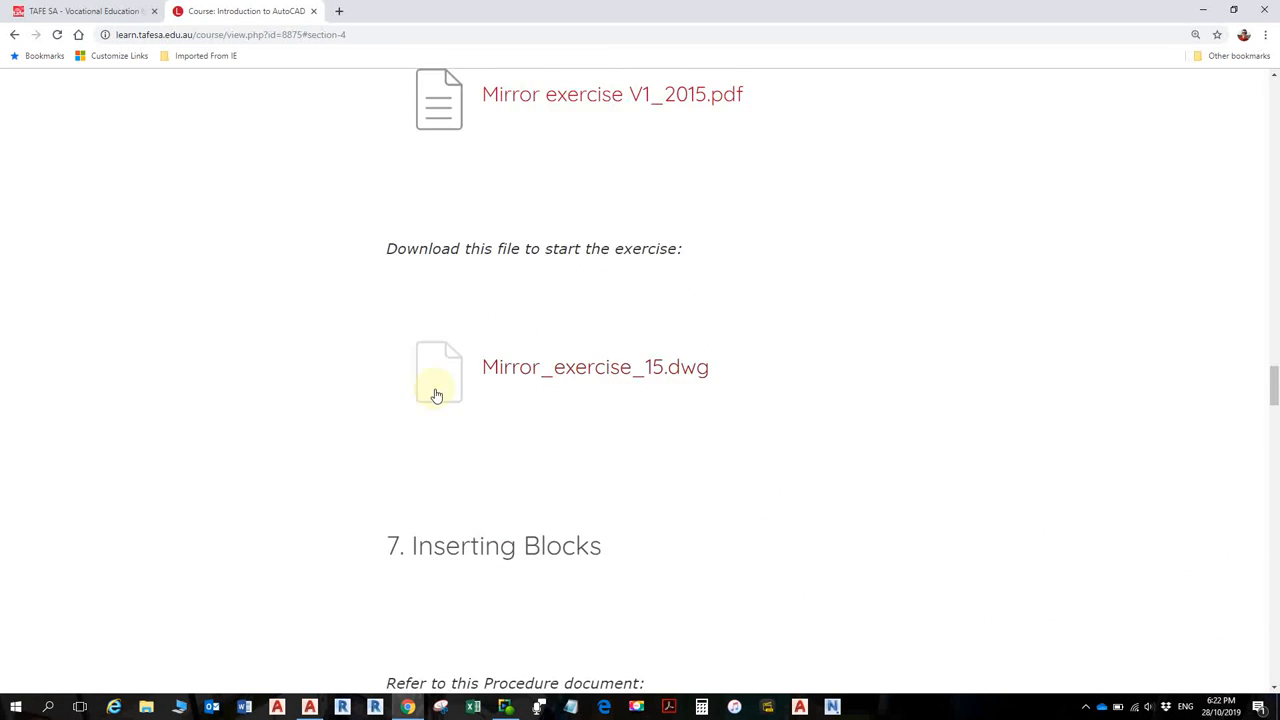
scroll(436, 397, "up", 15)
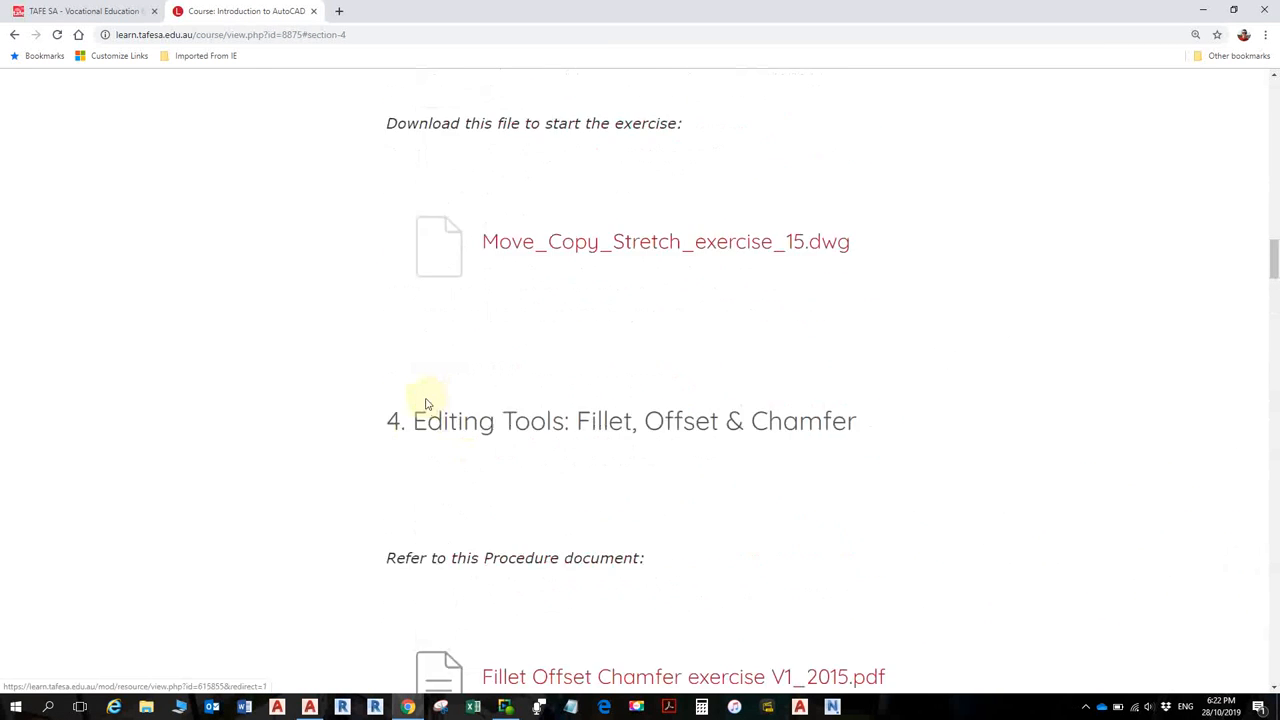
scroll(430, 404, "up", 15)
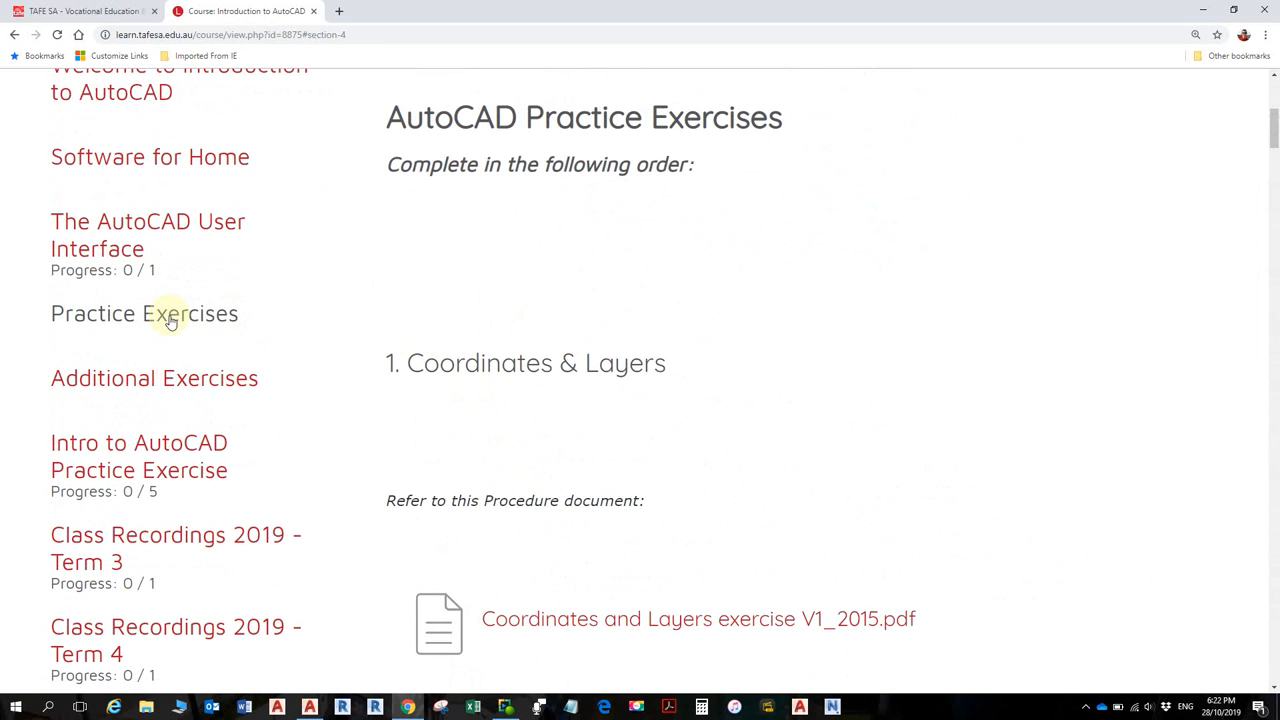
- Open the Additional Exercises section and view the Supplementary Drawing 2 PDF
left_click(153, 385)
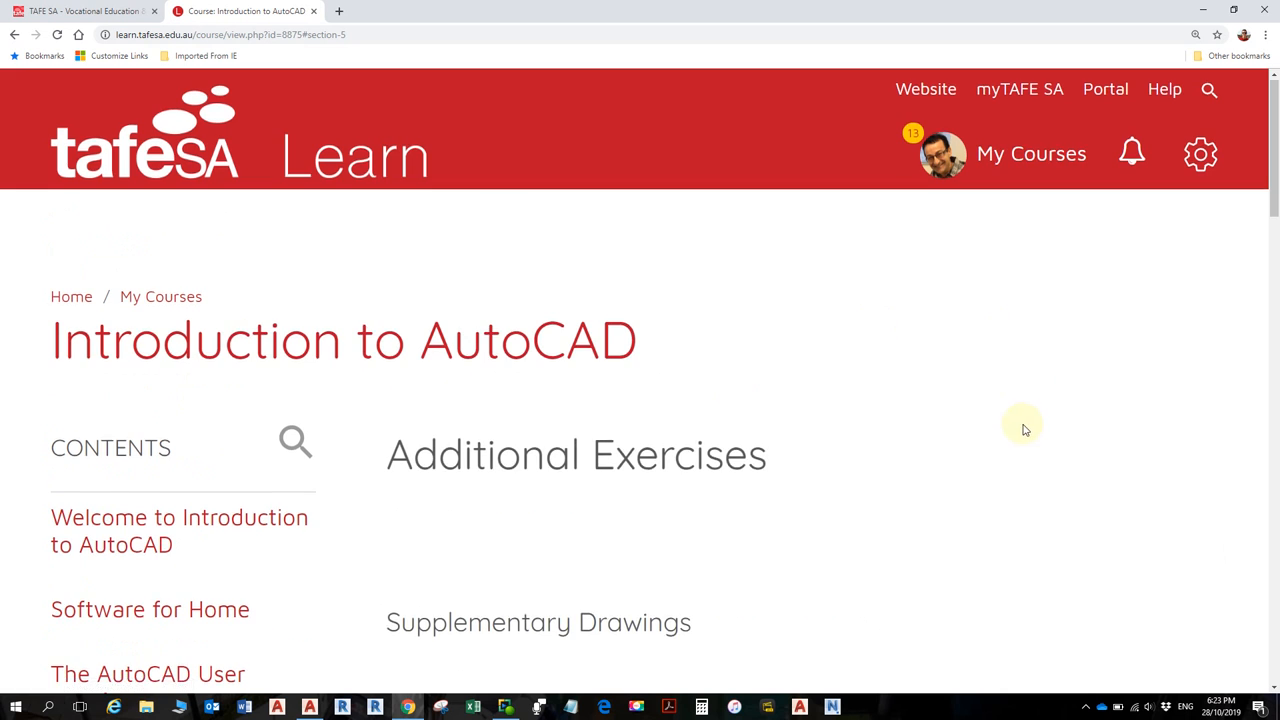
scroll(980, 440, "down", 2)
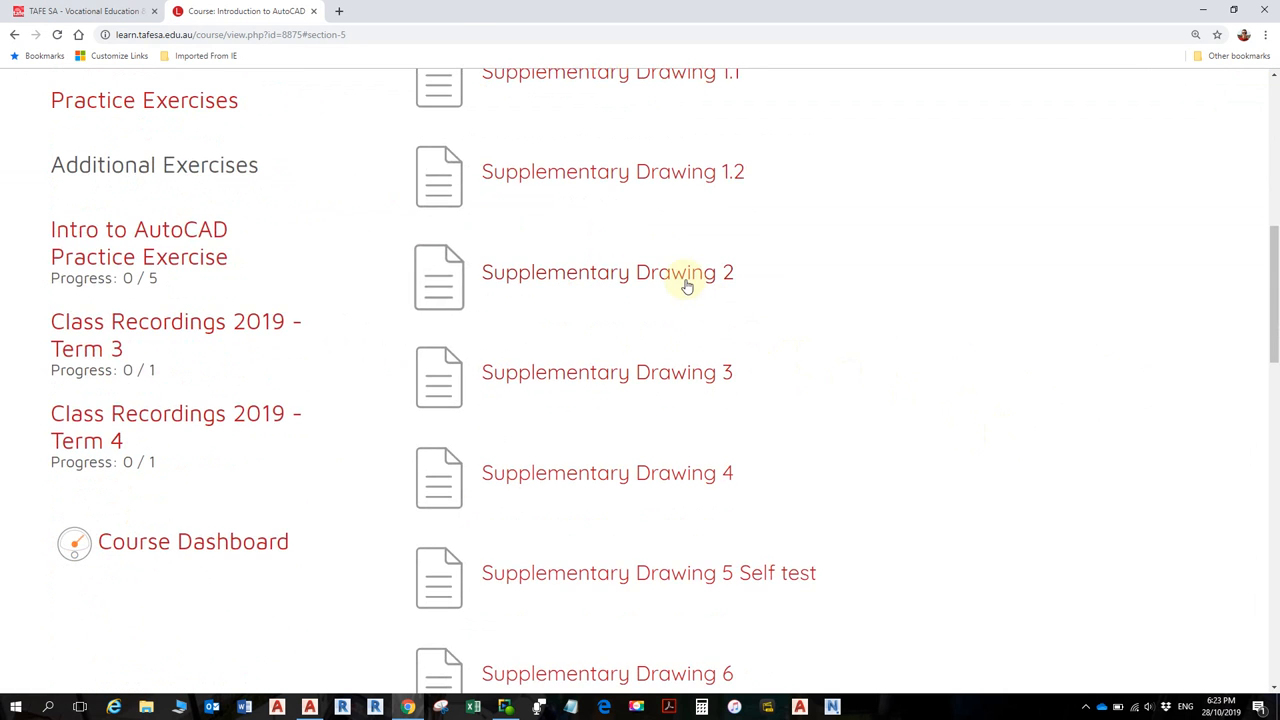
left_click(686, 280)
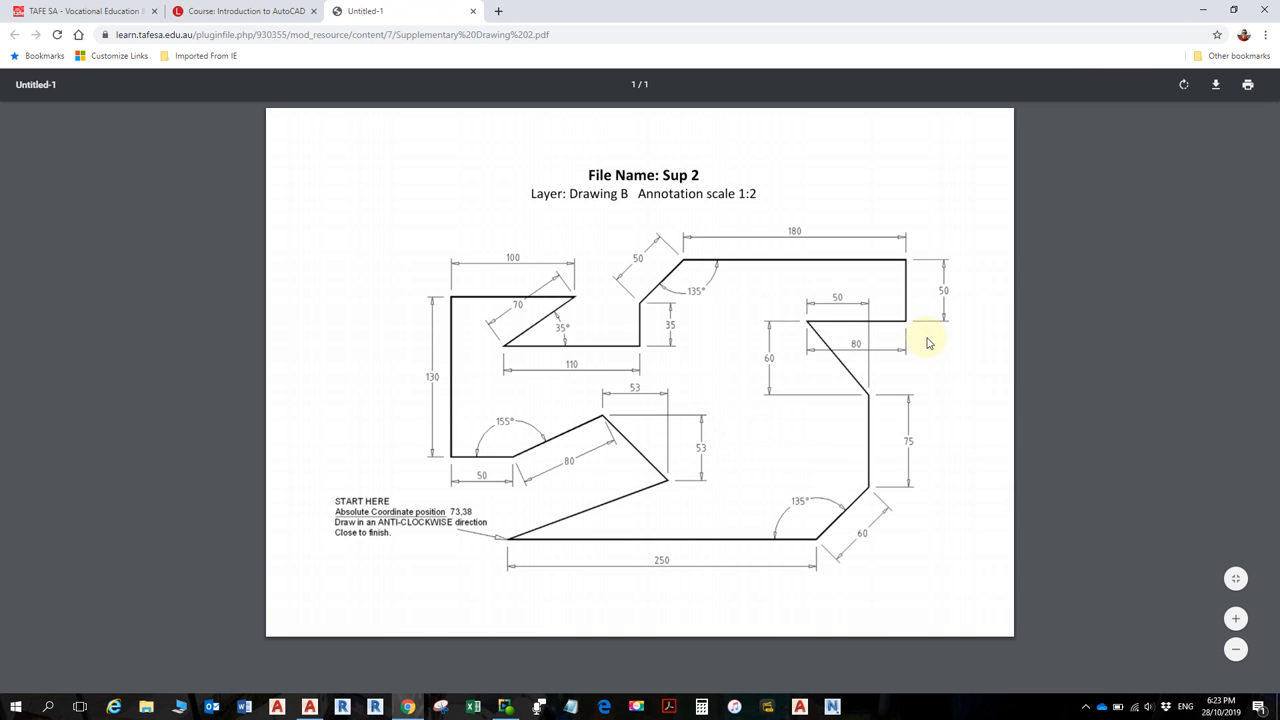
left_click(258, 11)
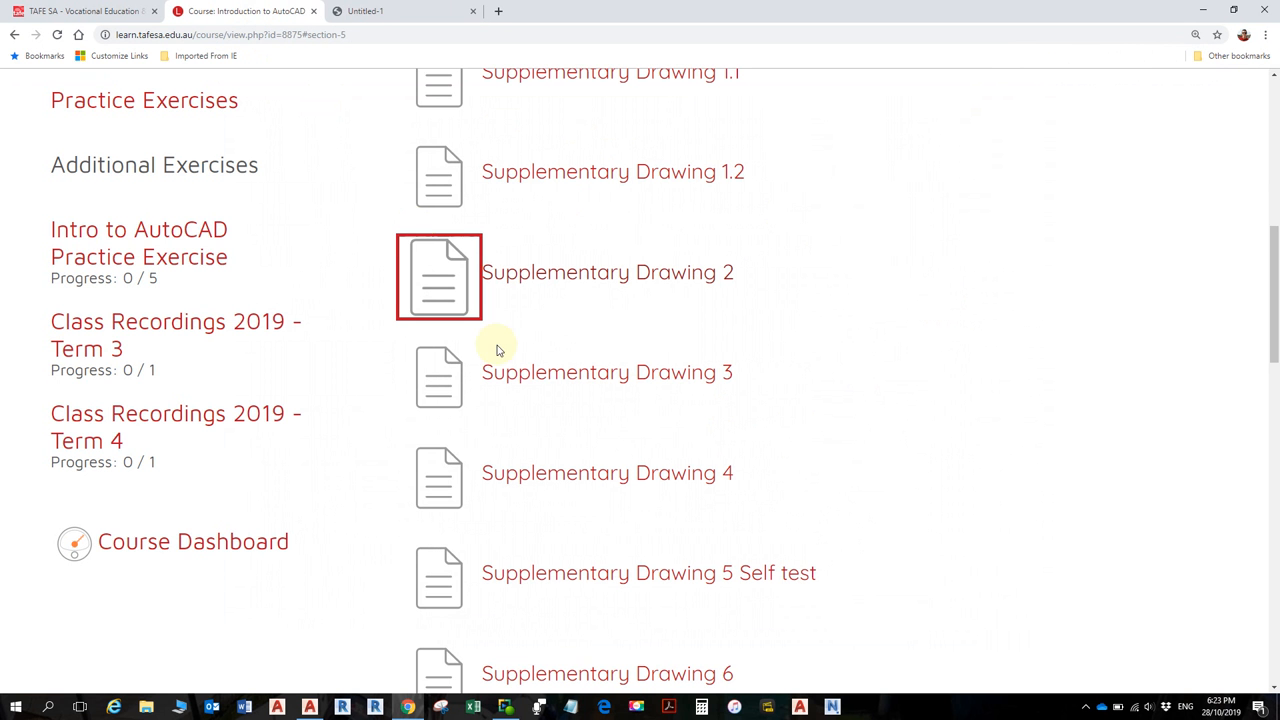
- View the Supplementary Drawing 3 PDF, then return to the drawing list
left_click(559, 380)
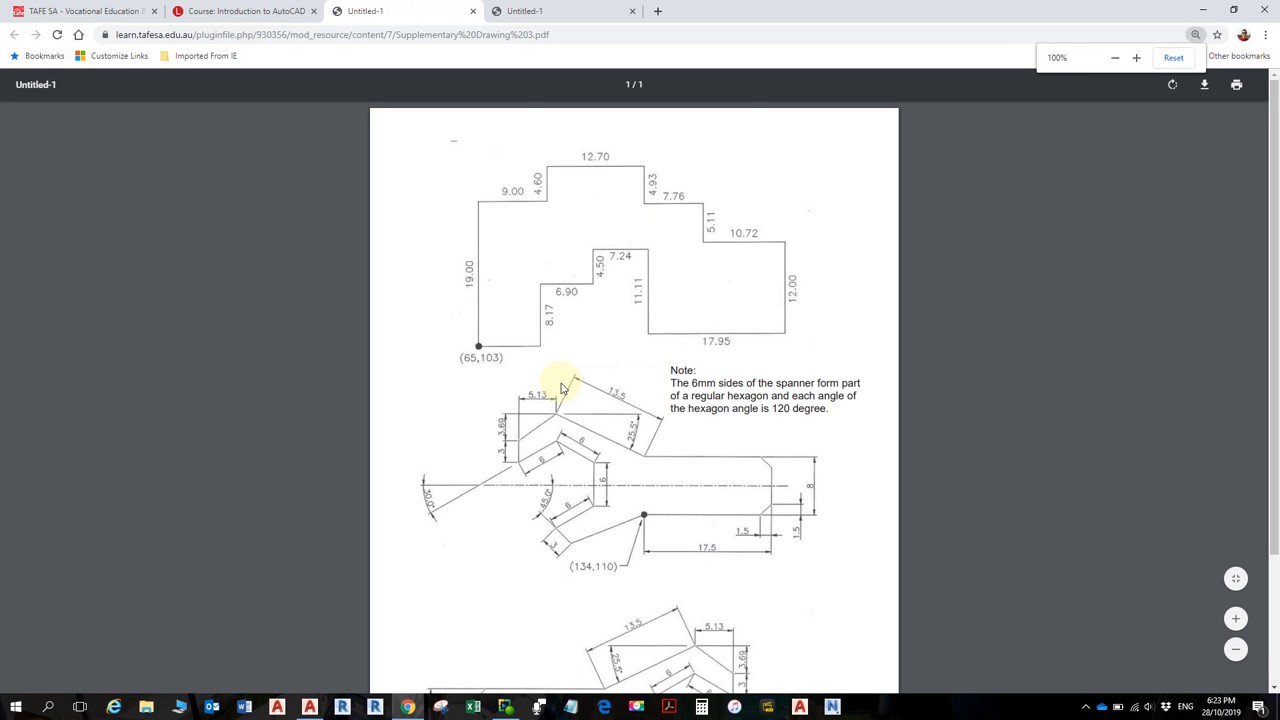
scroll(657, 400, "down", 2)
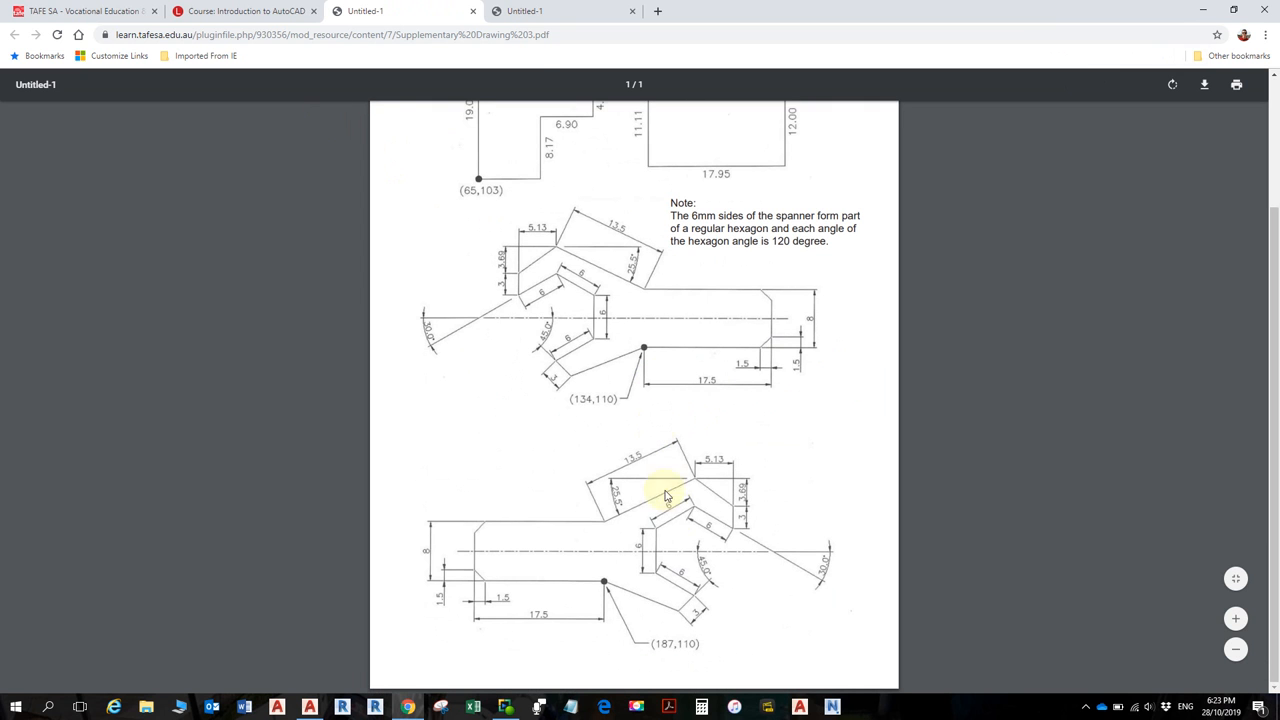
left_click(211, 12)
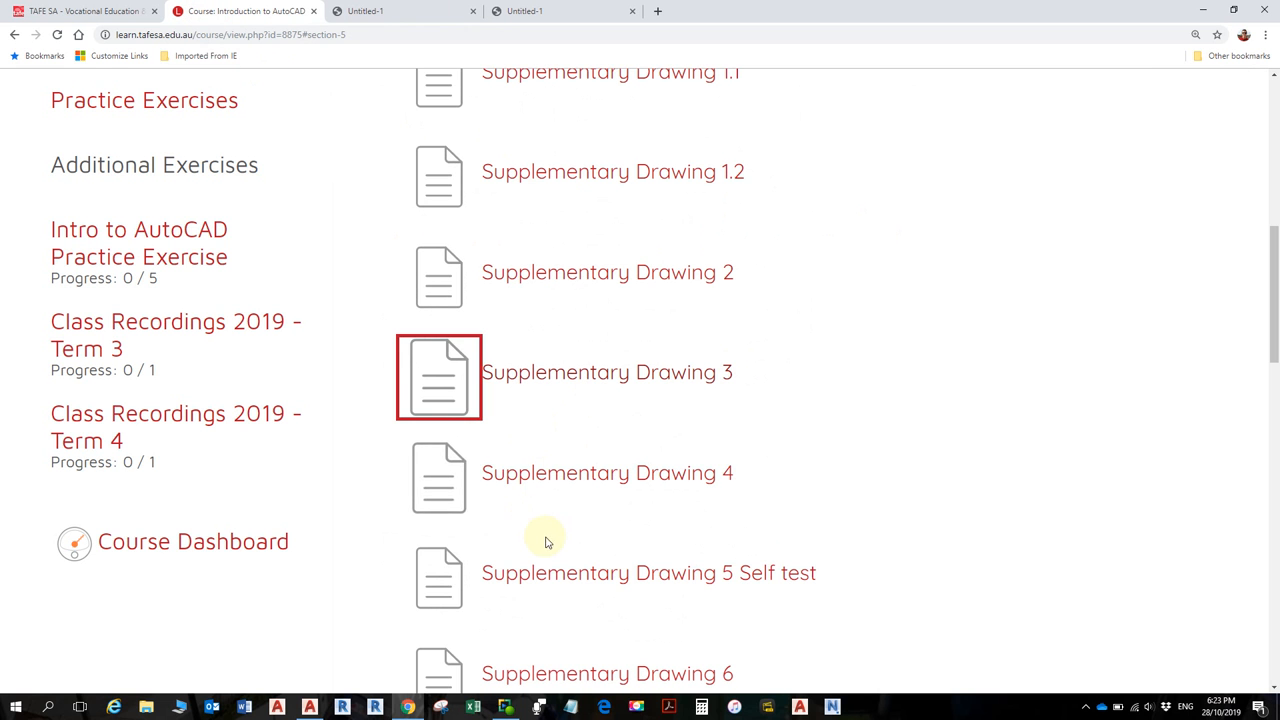
- View the Supplementary Drawing 5 Self test PDF, then open the Intro to AutoCAD Practice Exercise
left_click(552, 582)
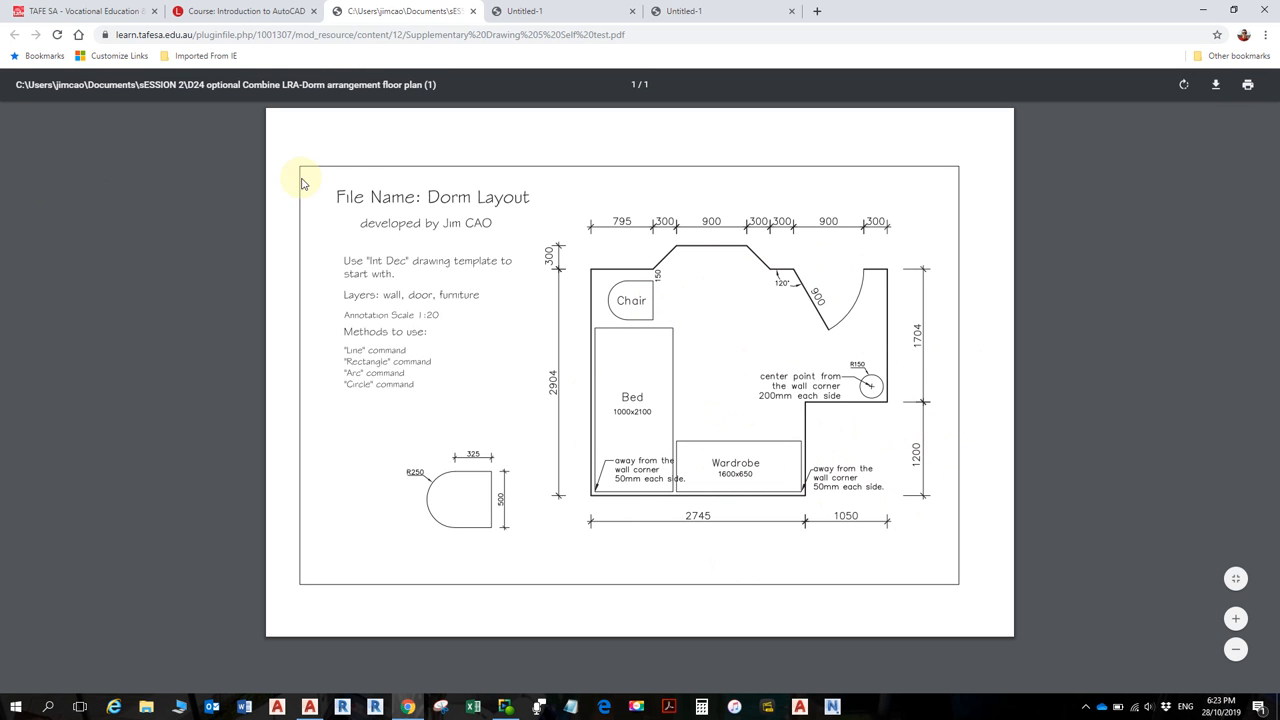
left_click(189, 14)
scroll(189, 350, "up", 2)
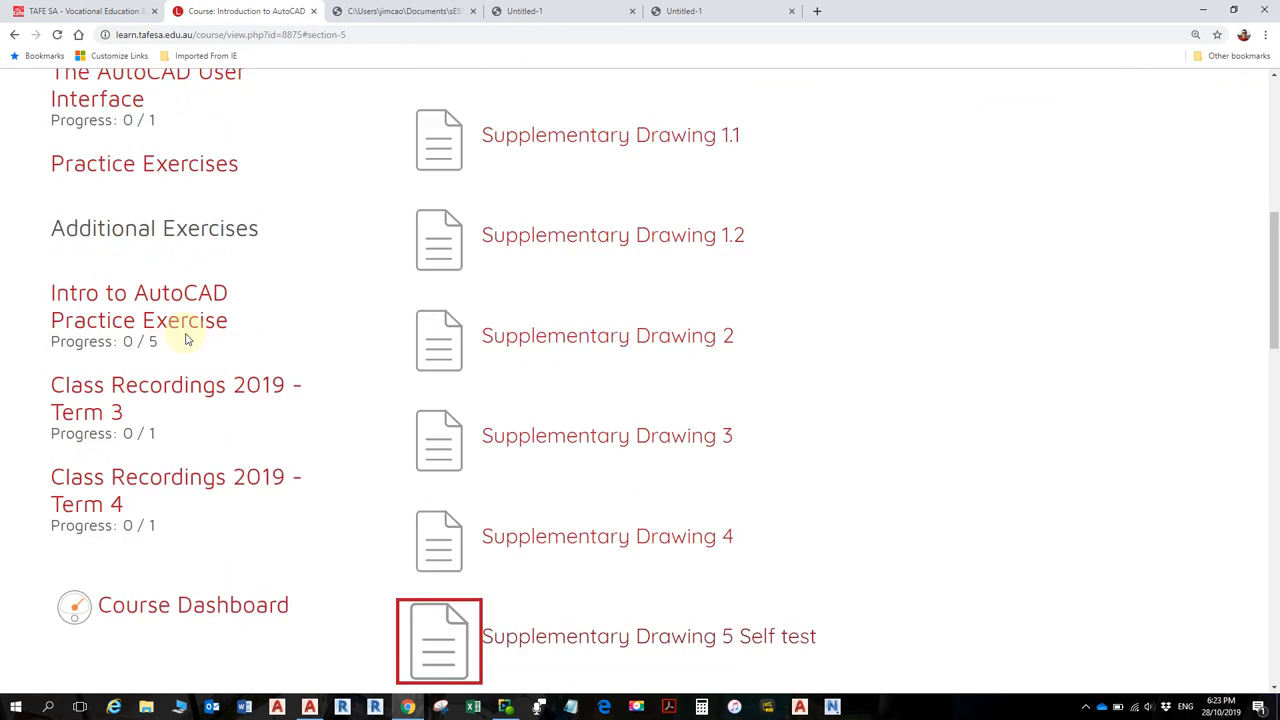
left_click(163, 365)
- Scroll through the Practice Exercise section to the start file, blocks, Example Floor Plan PDF and titleblocks
scroll(166, 370, "up", 3)
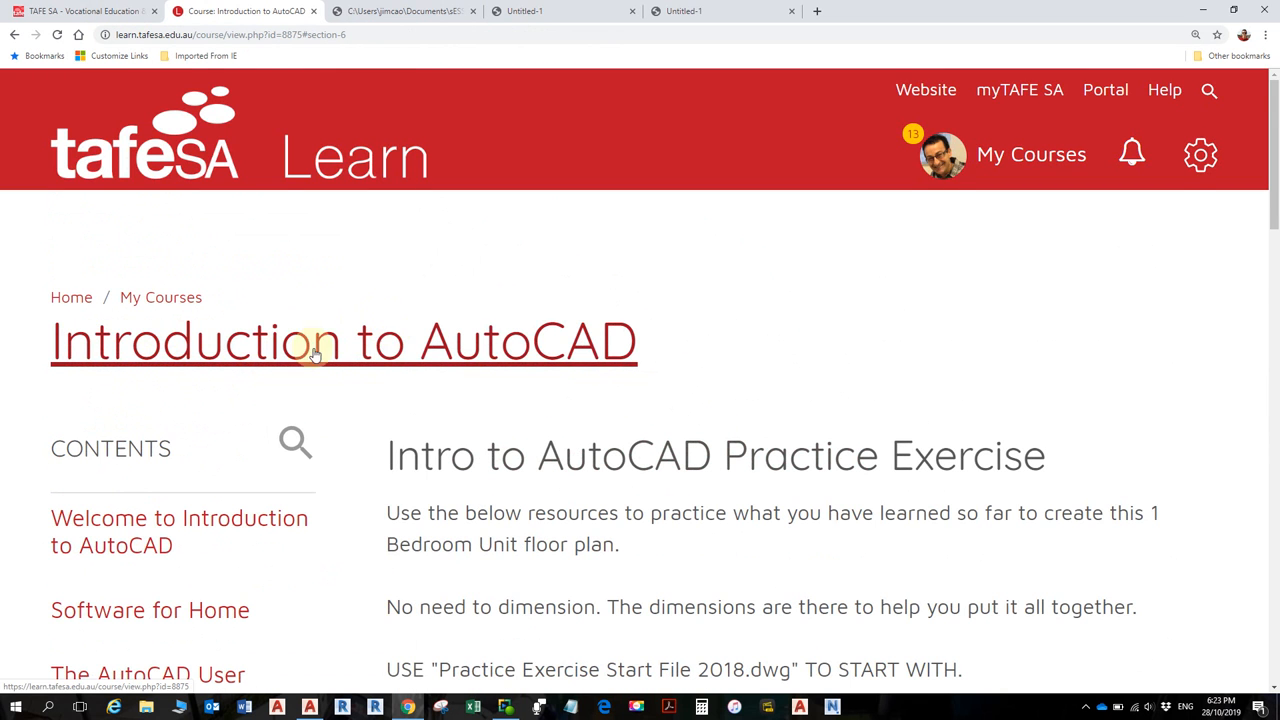
scroll(514, 360, "down", 3)
scroll(514, 363, "down", 1)
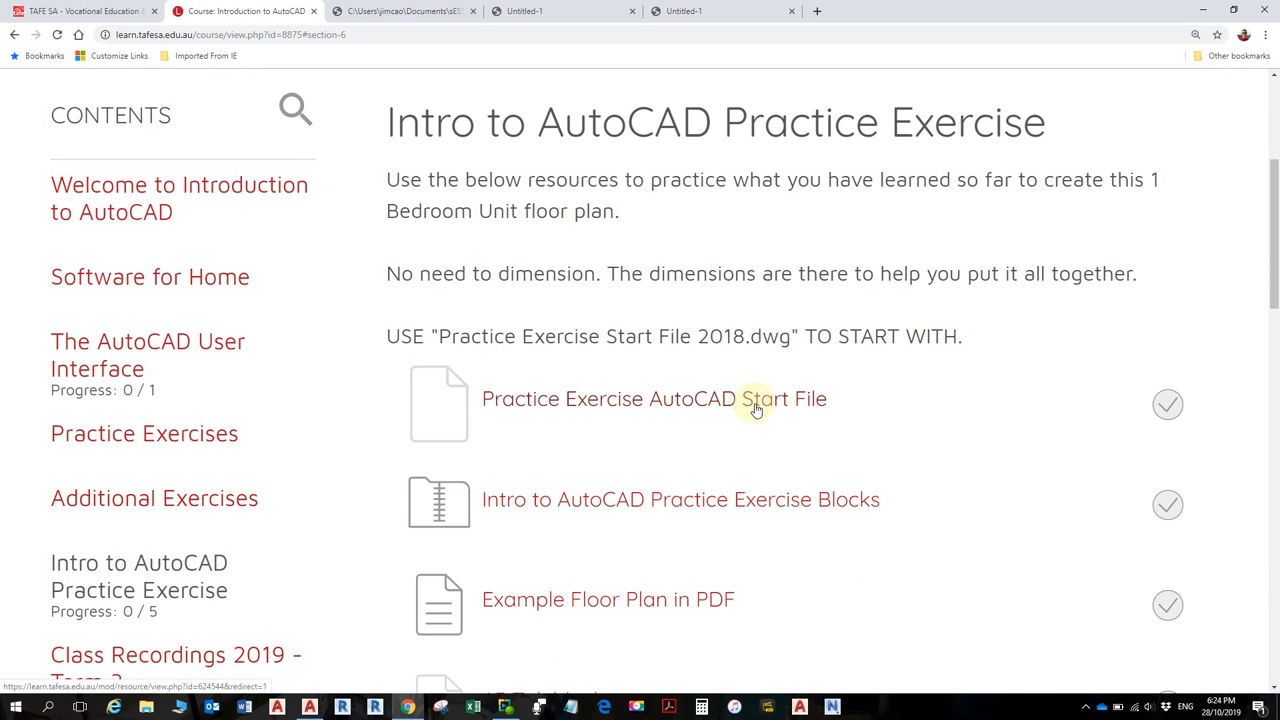
scroll(757, 410, "down", 1)
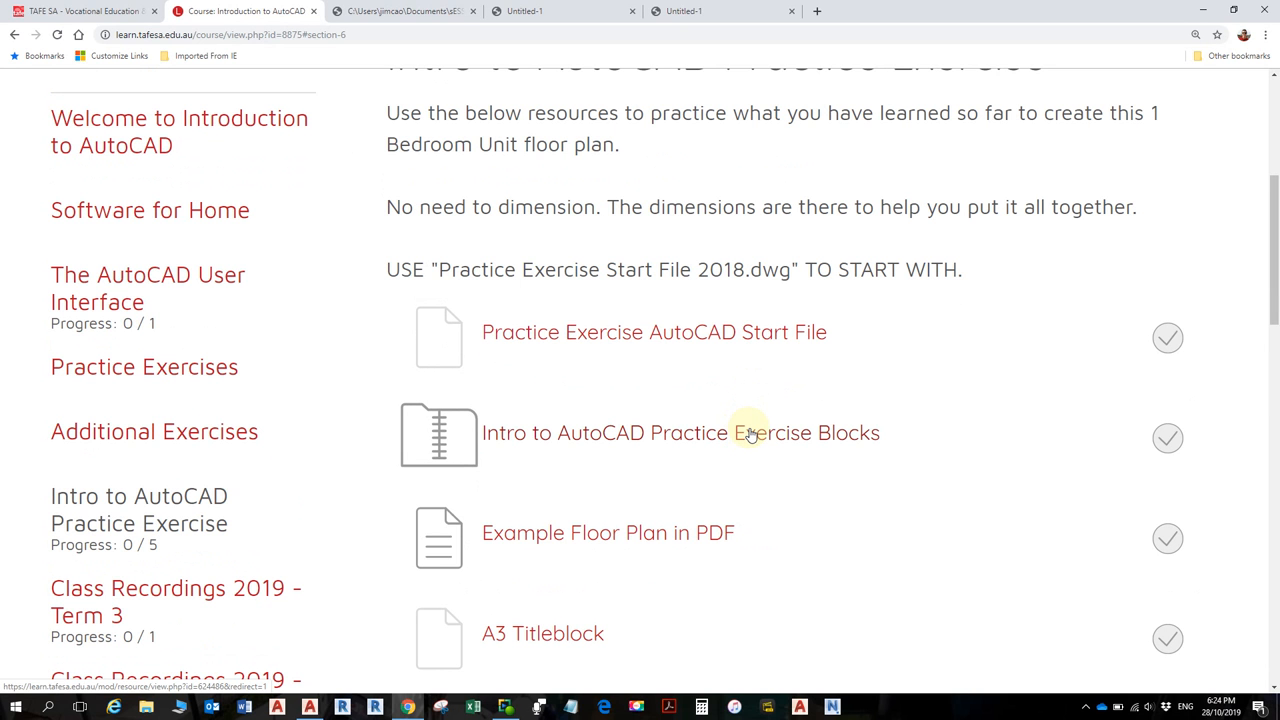
scroll(740, 455, "down", 1)
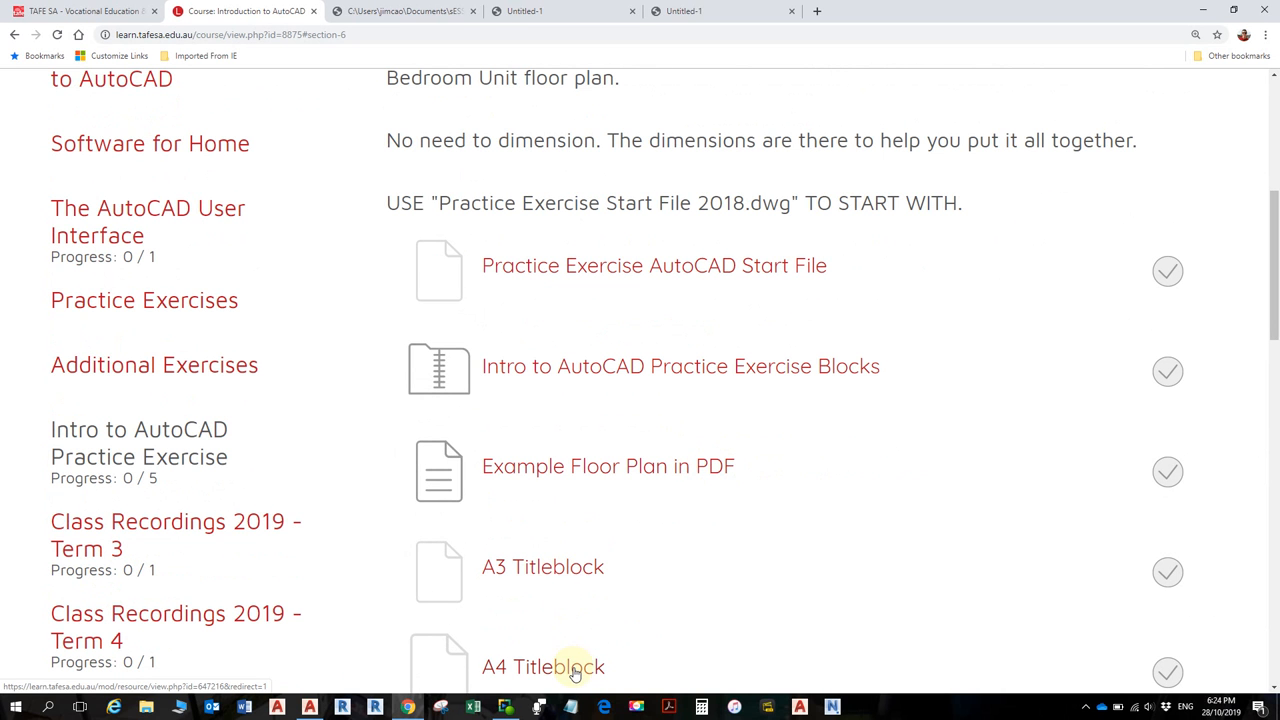
scroll(610, 465, "up", 1)
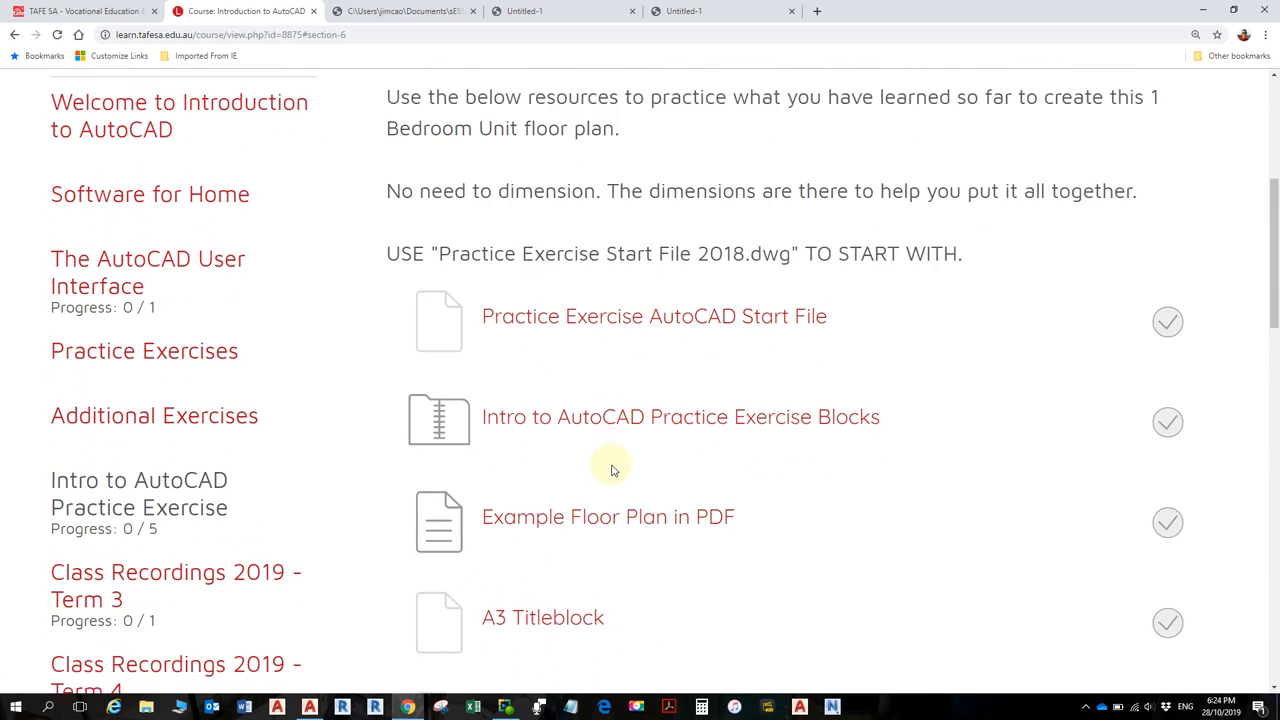
scroll(650, 520, "down", 2)
scroll(686, 543, "up", 1)
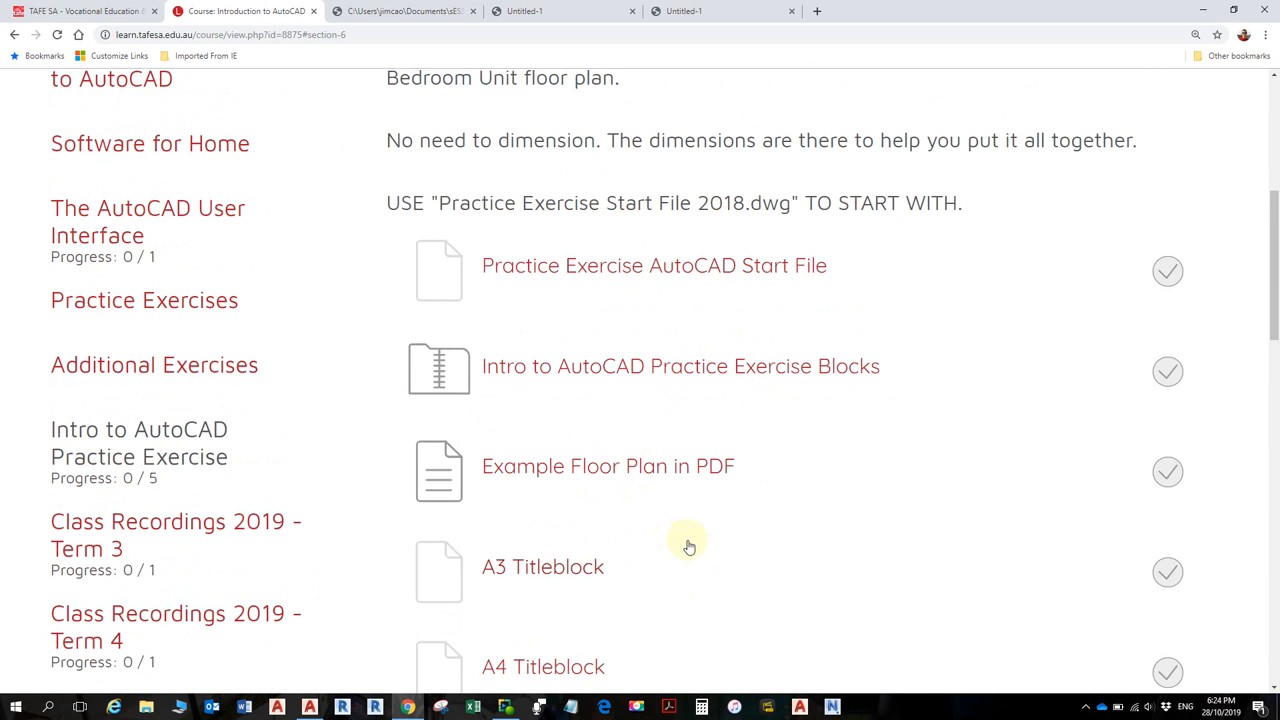
- Open the Example Floor Plan PDF and inspect the 1:100 1 Bedroom Unit plan
left_click(632, 474)
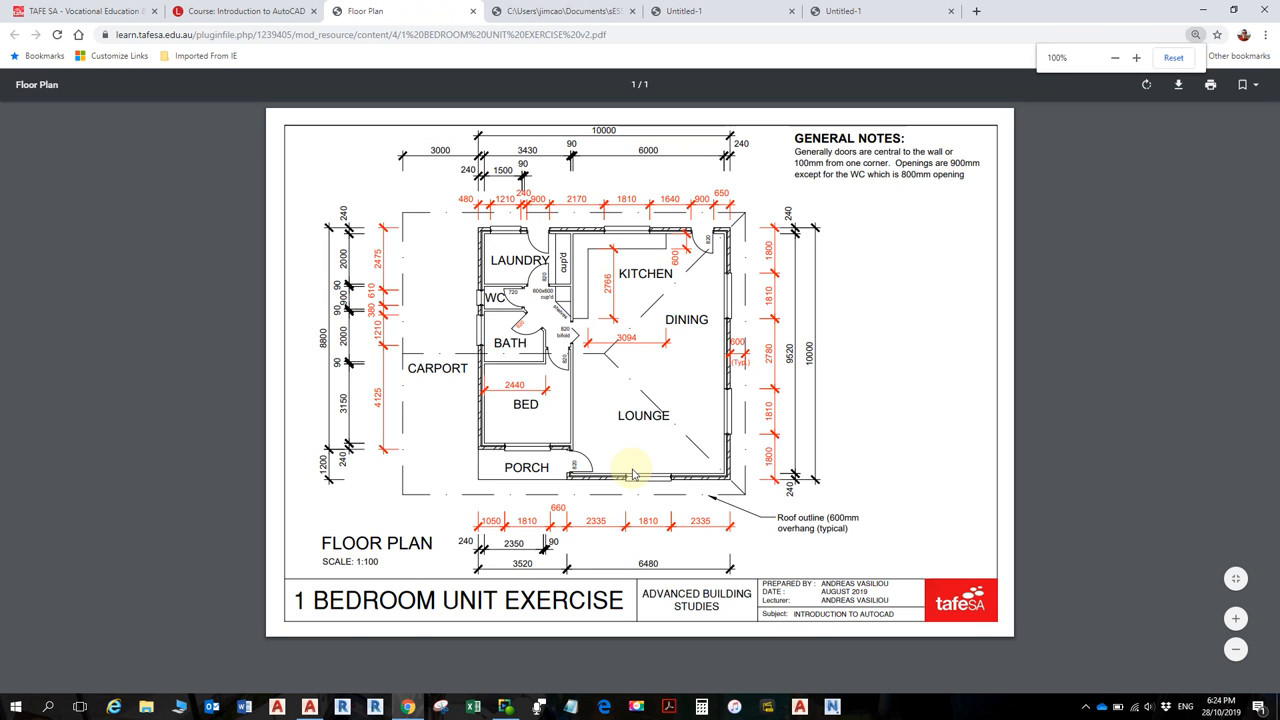
scroll(632, 475, "up", 1, "ctrl")
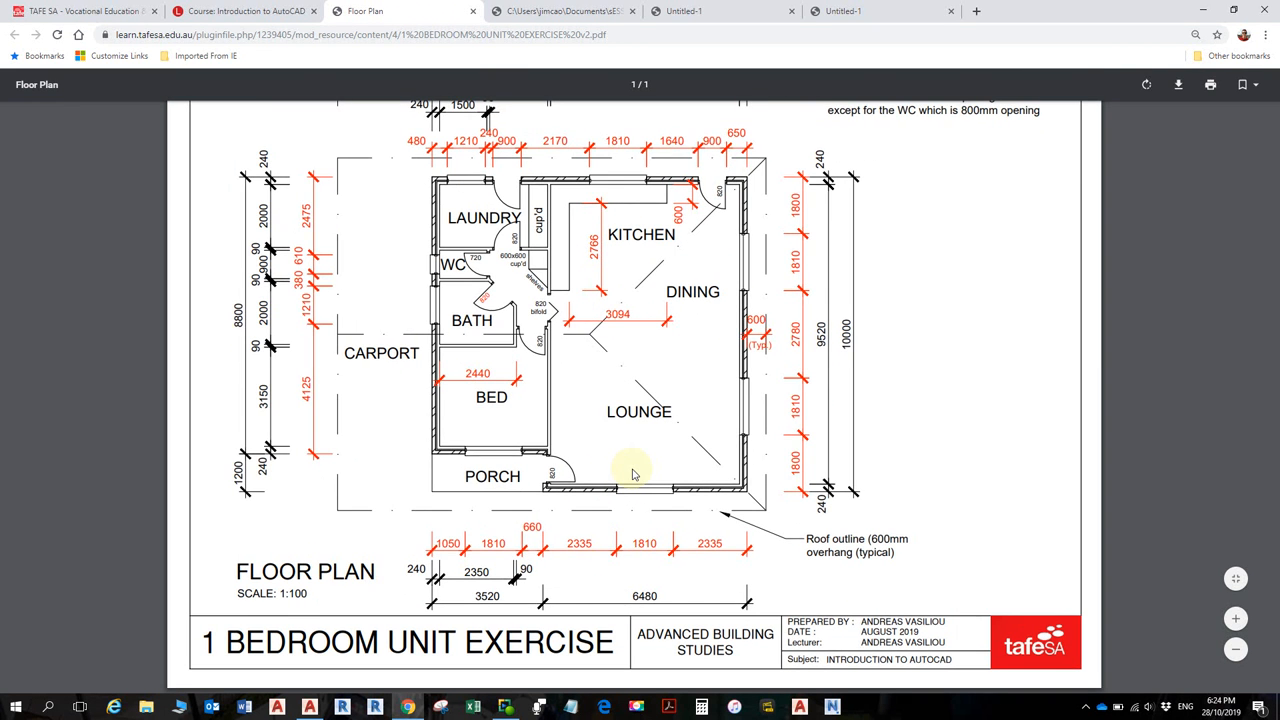
scroll(632, 475, "down", 1, "ctrl")
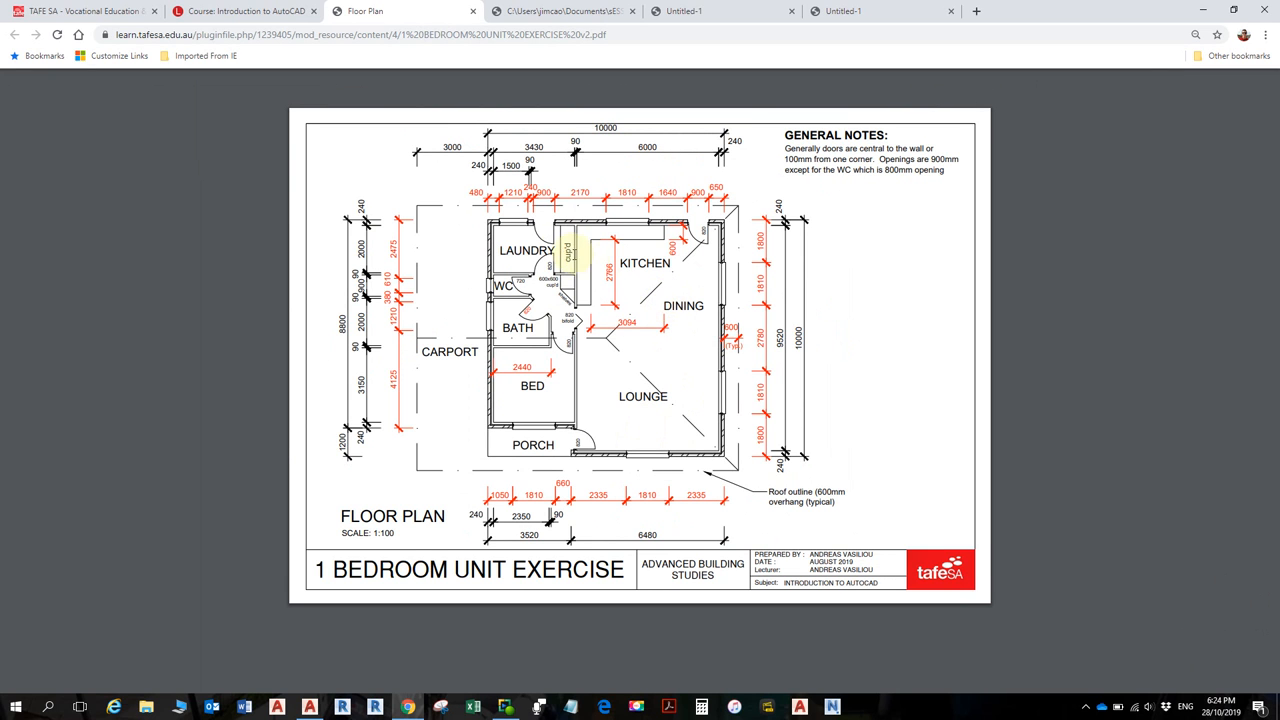
scroll(552, 244, "up", 1, "ctrl")
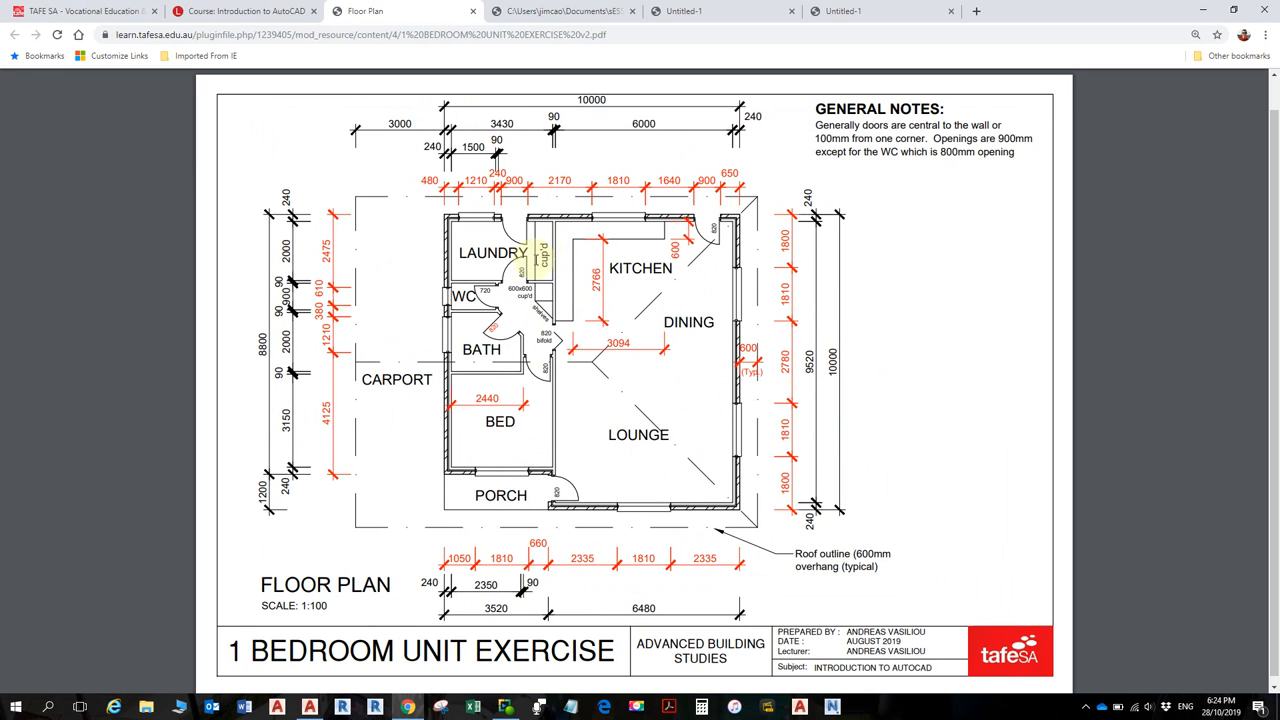
scroll(533, 275, "up", 2, "ctrl")
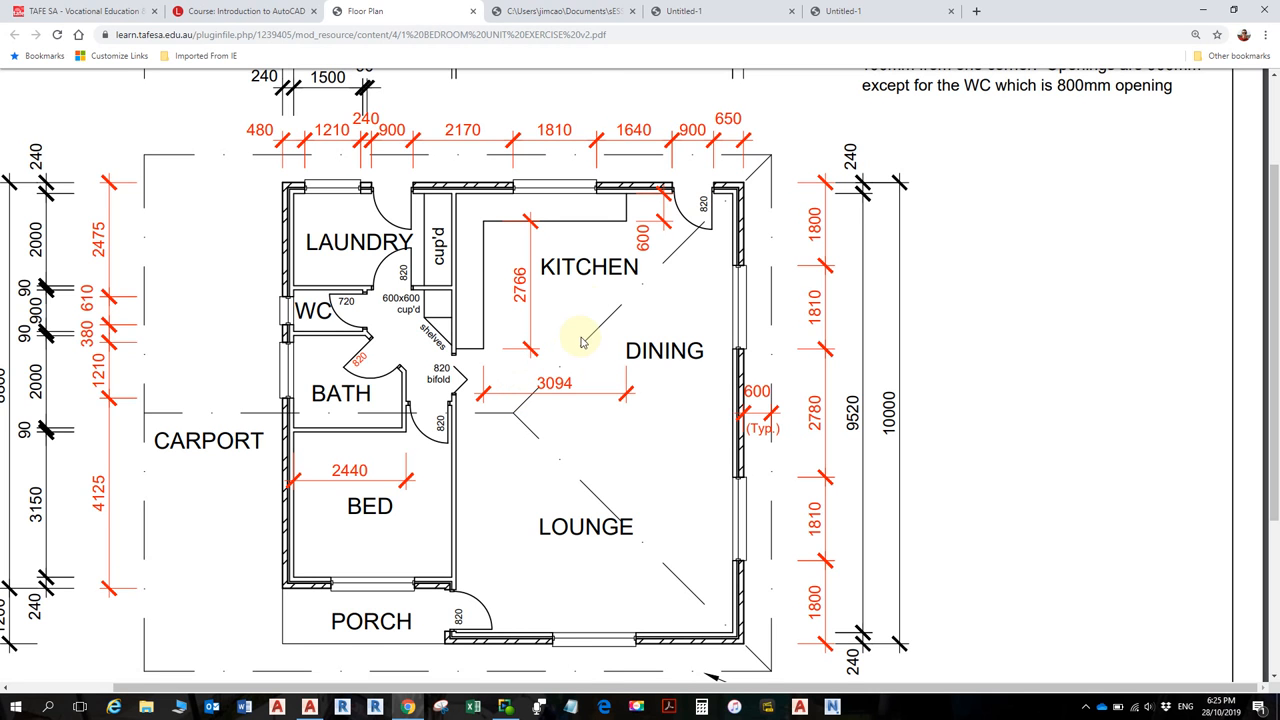
scroll(688, 286, "down", 1, "ctrl")
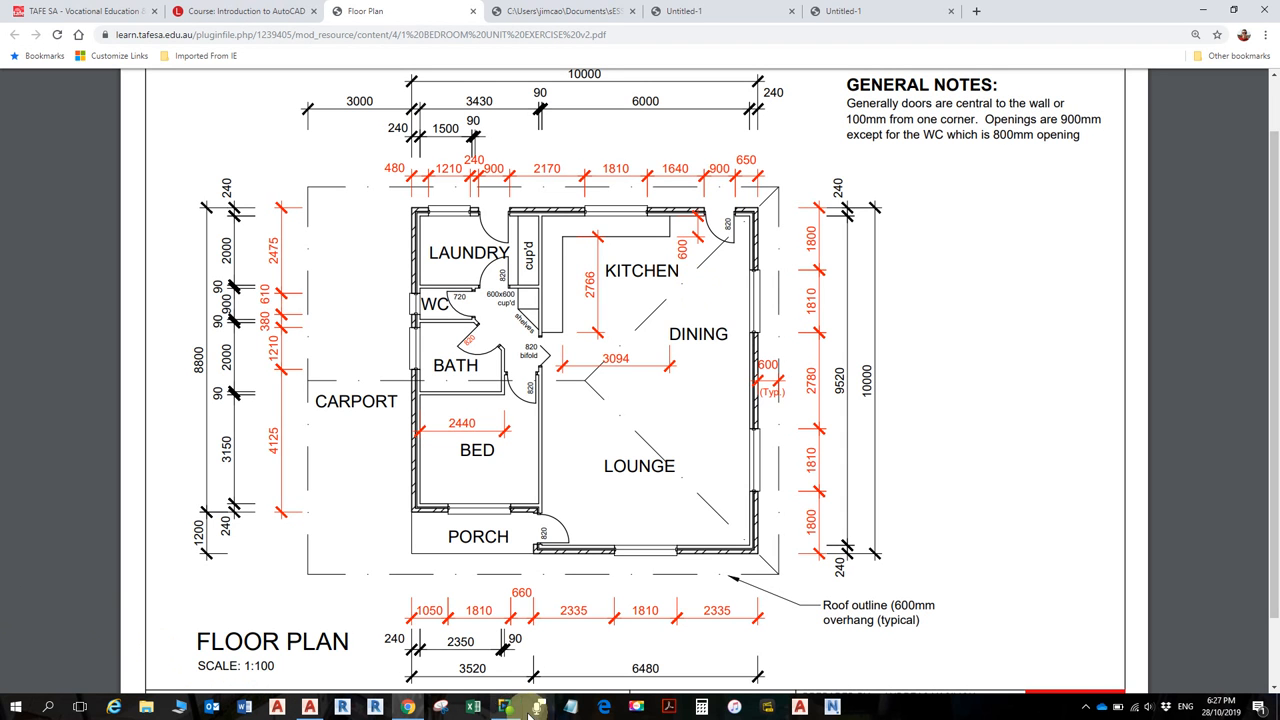
- Download Practice Exercise Start File 2018.dwg from the course page and show it in Downloads
left_click(408, 707)
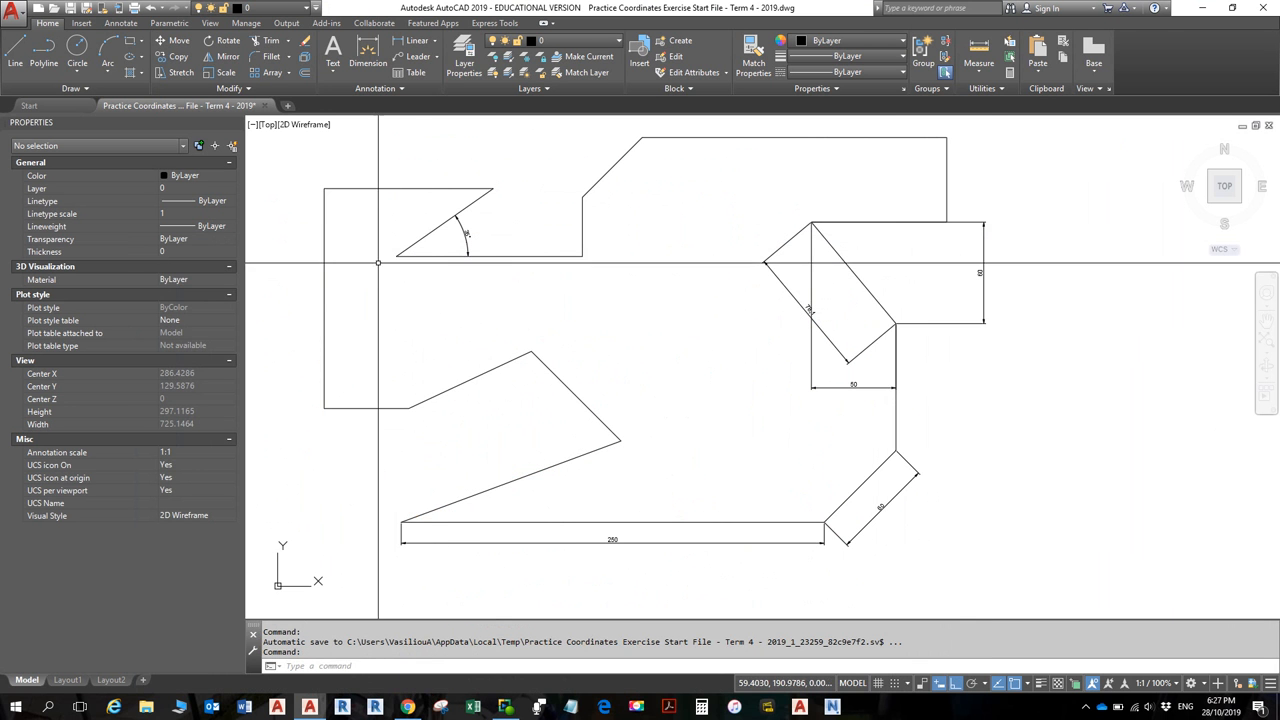
left_click(408, 707)
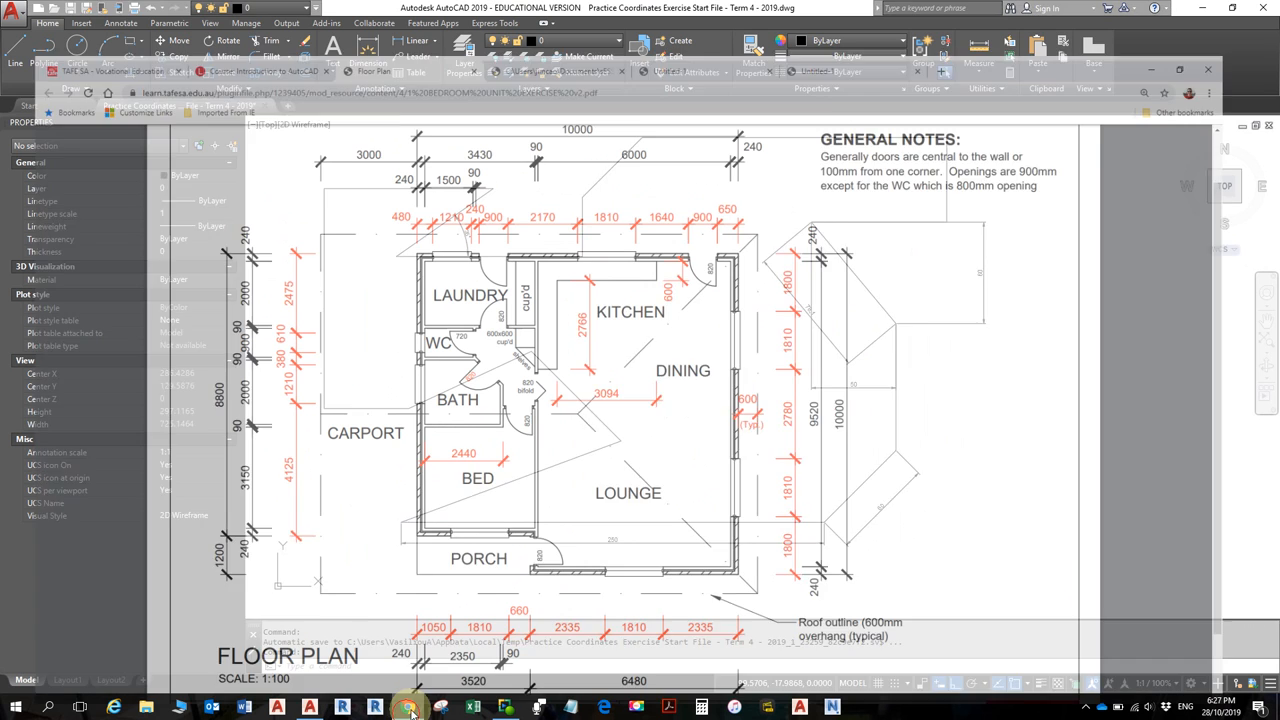
left_click(208, 11)
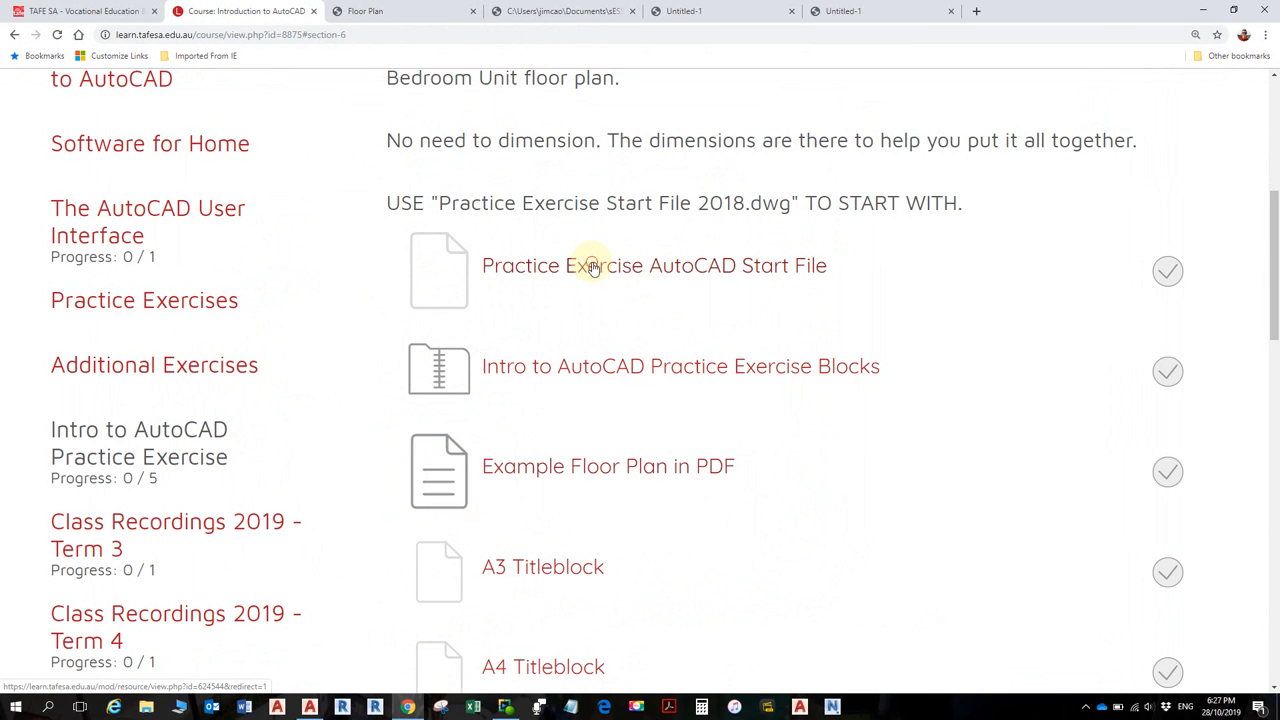
left_click(593, 268)
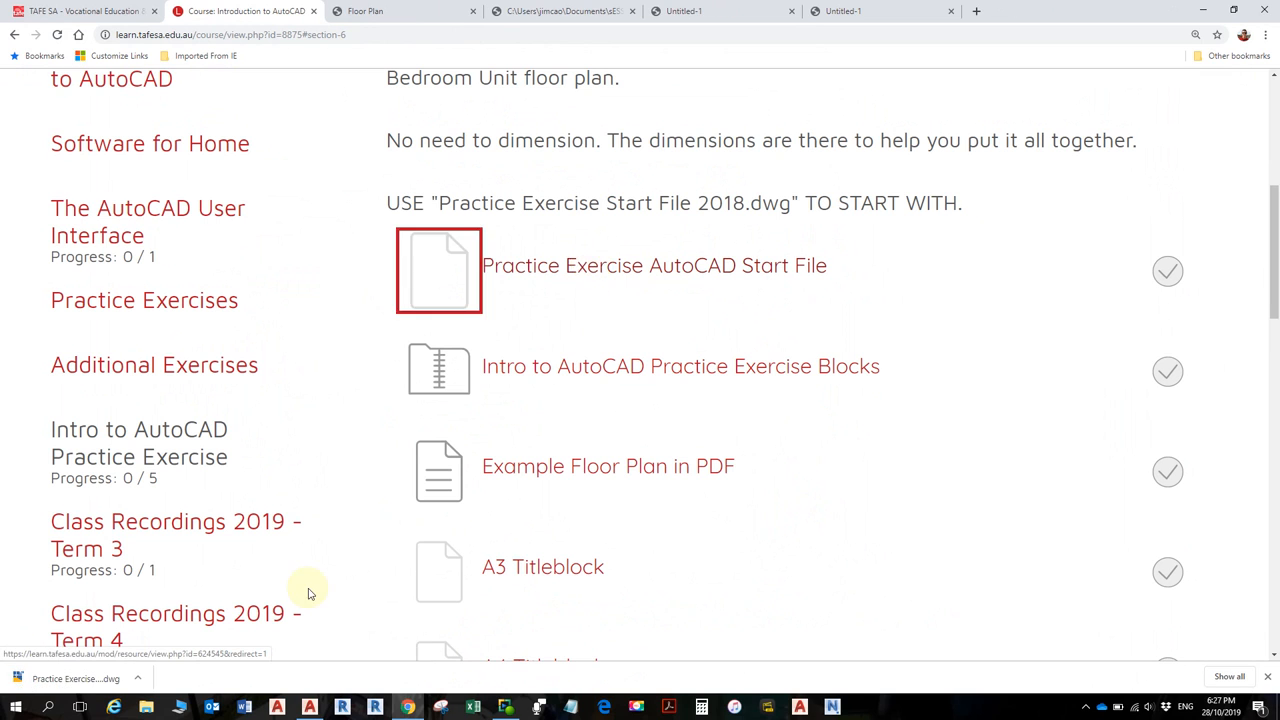
left_click(141, 679)
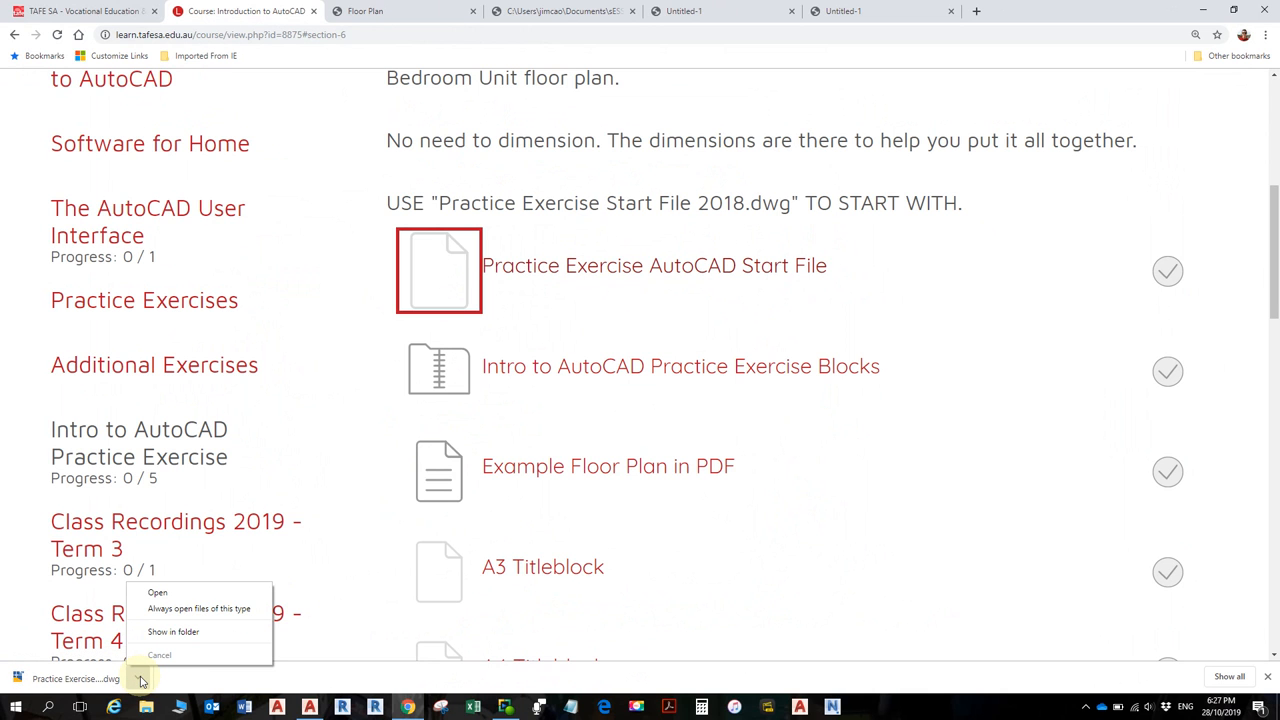
left_click(175, 632)
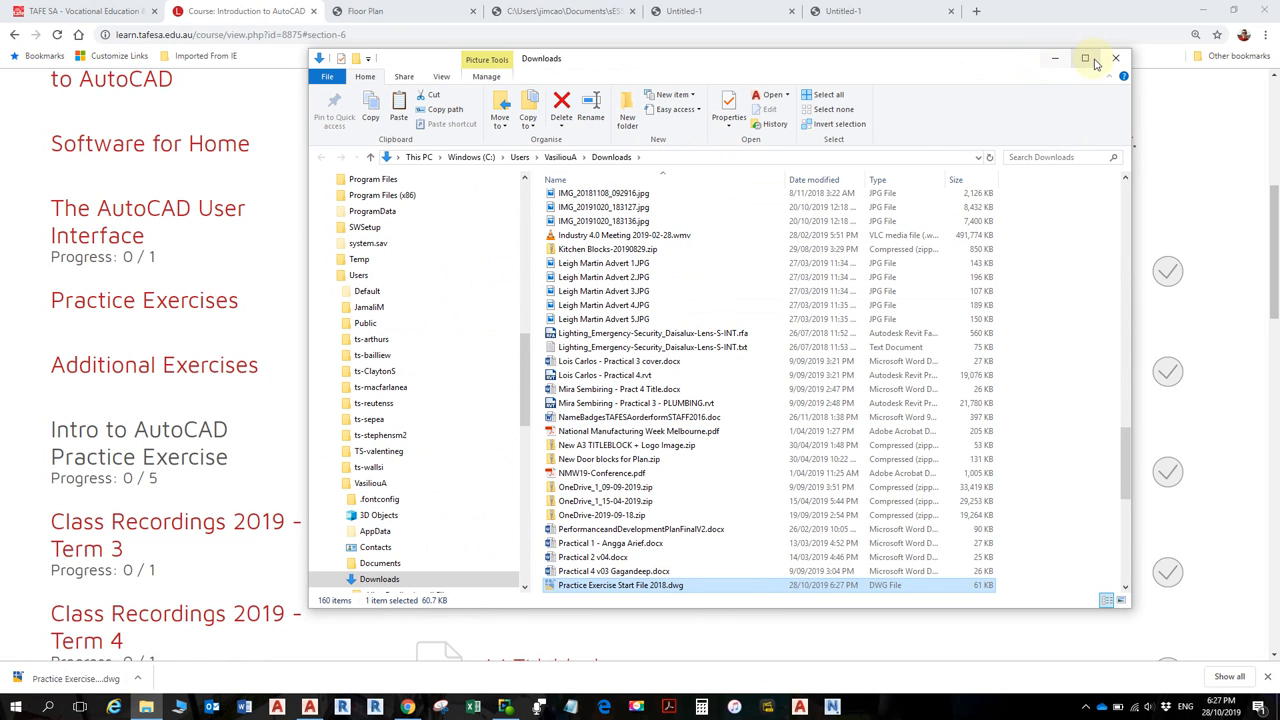
- Collapse the OneDrive and Windows (C:) trees and open the TAFE_SA_SD (D:) drive
scroll(345, 383, "up", 1)
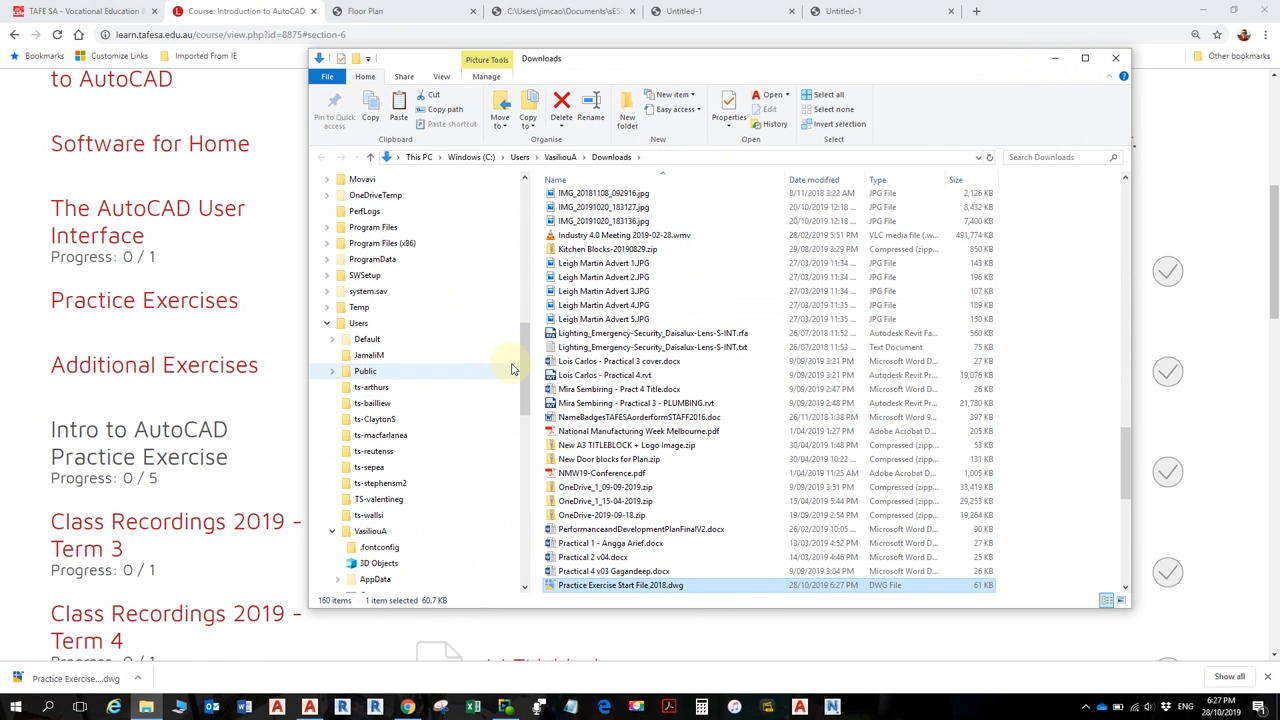
left_click_drag(522, 362, 517, 196)
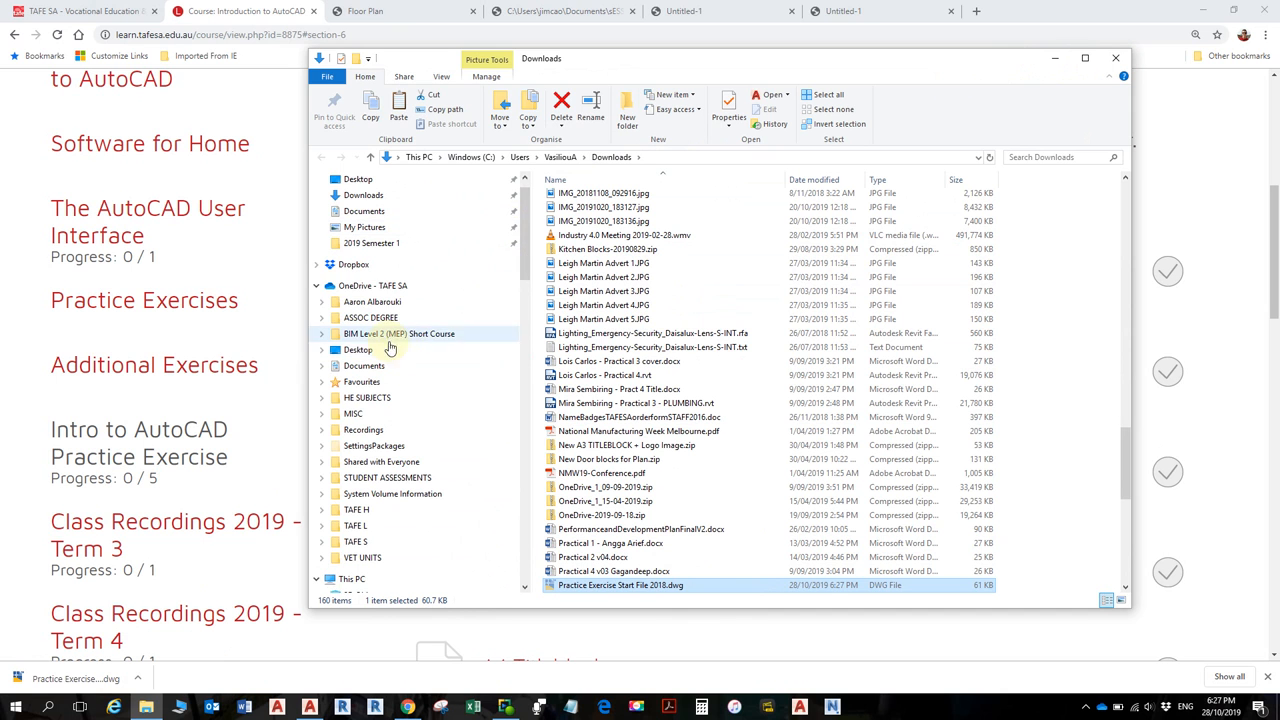
left_click(316, 286)
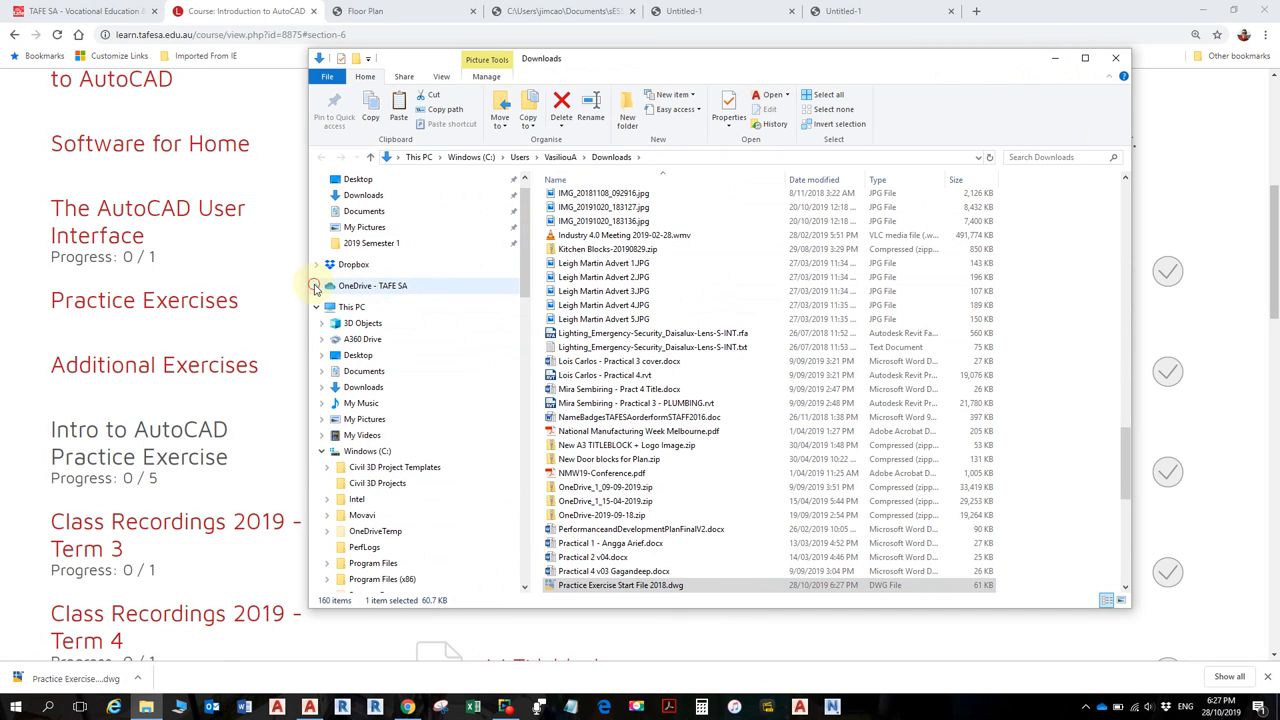
left_click(322, 451)
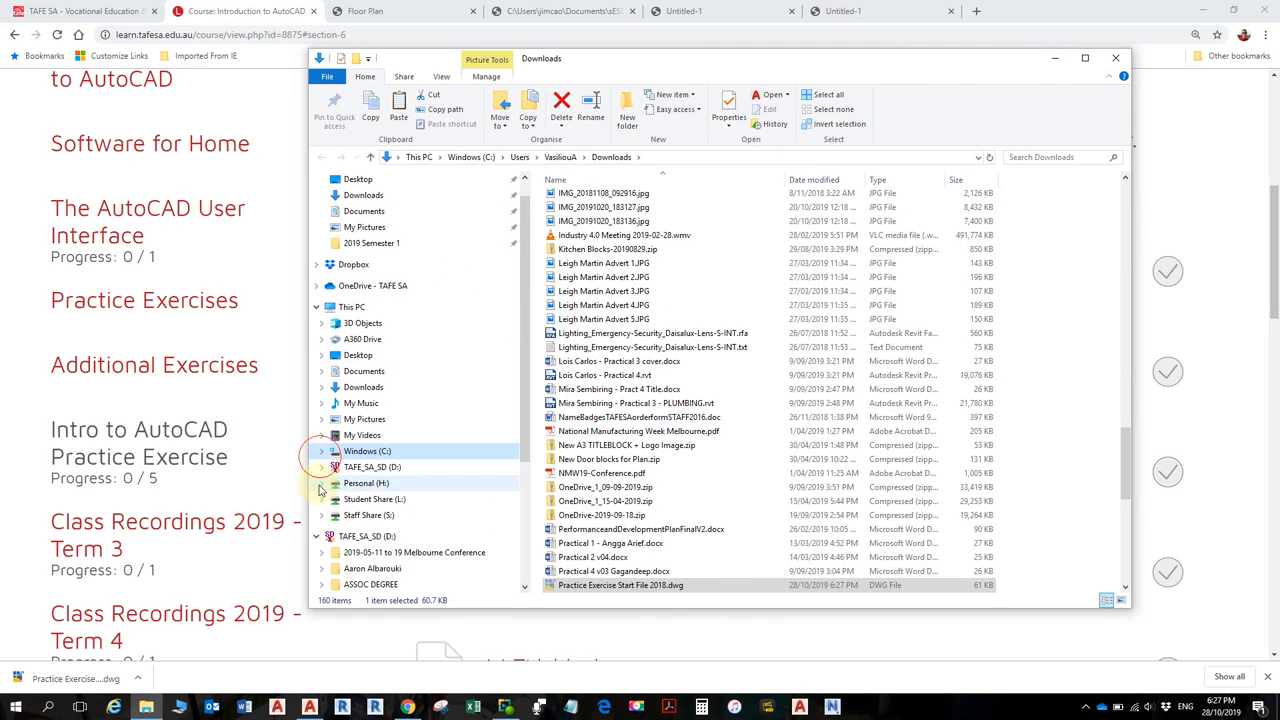
left_click(384, 467)
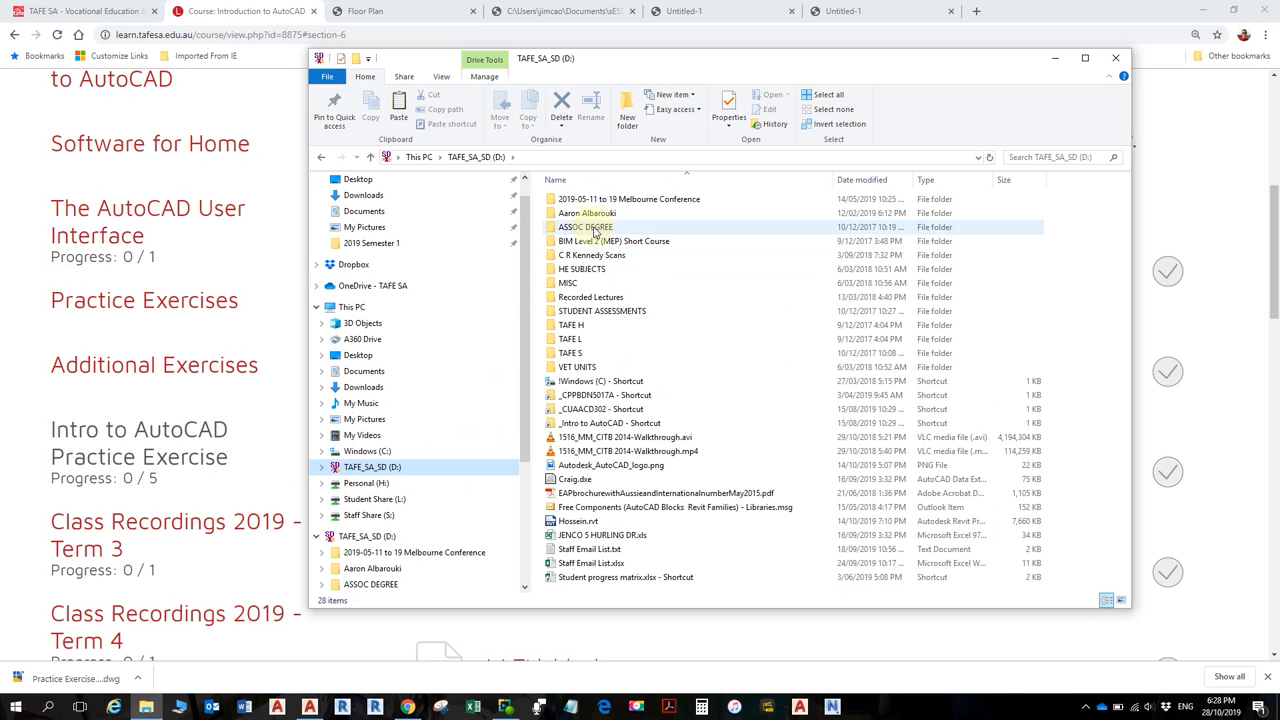
- Go via CUAACD302 to VET UNITS, open Intro to AutoCAD and sort by name
double_click(597, 411)
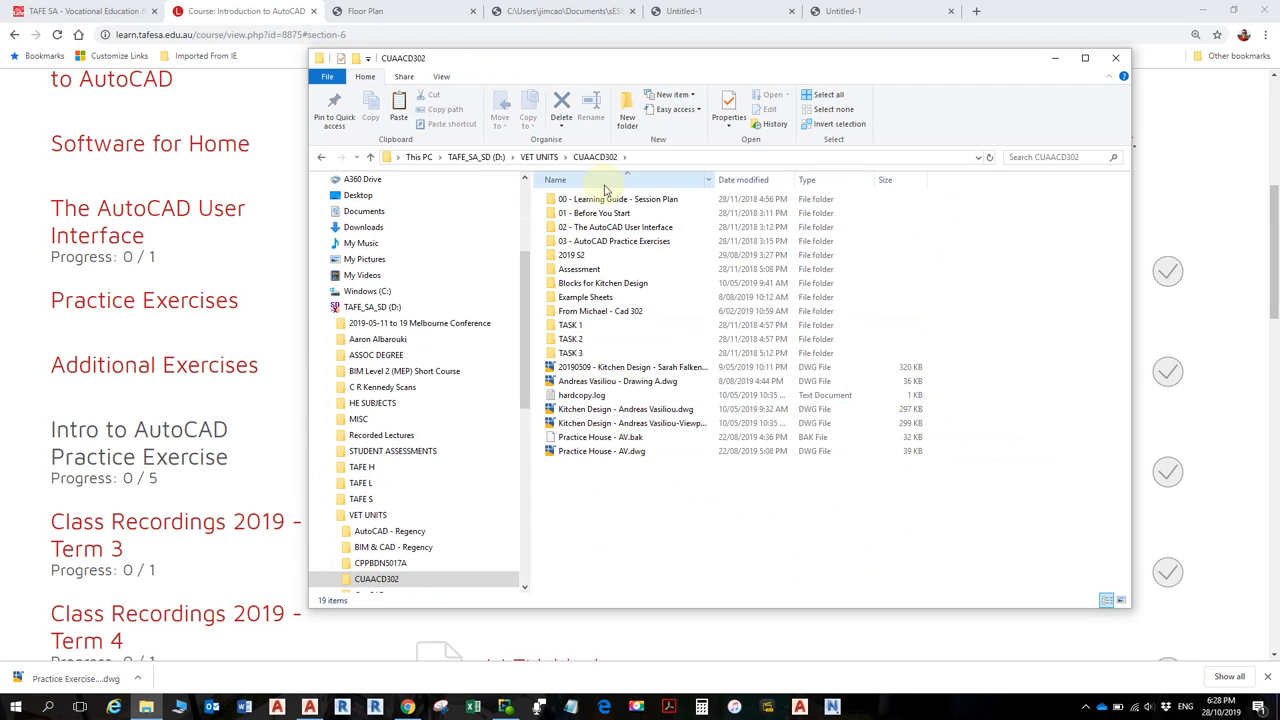
left_click(540, 157)
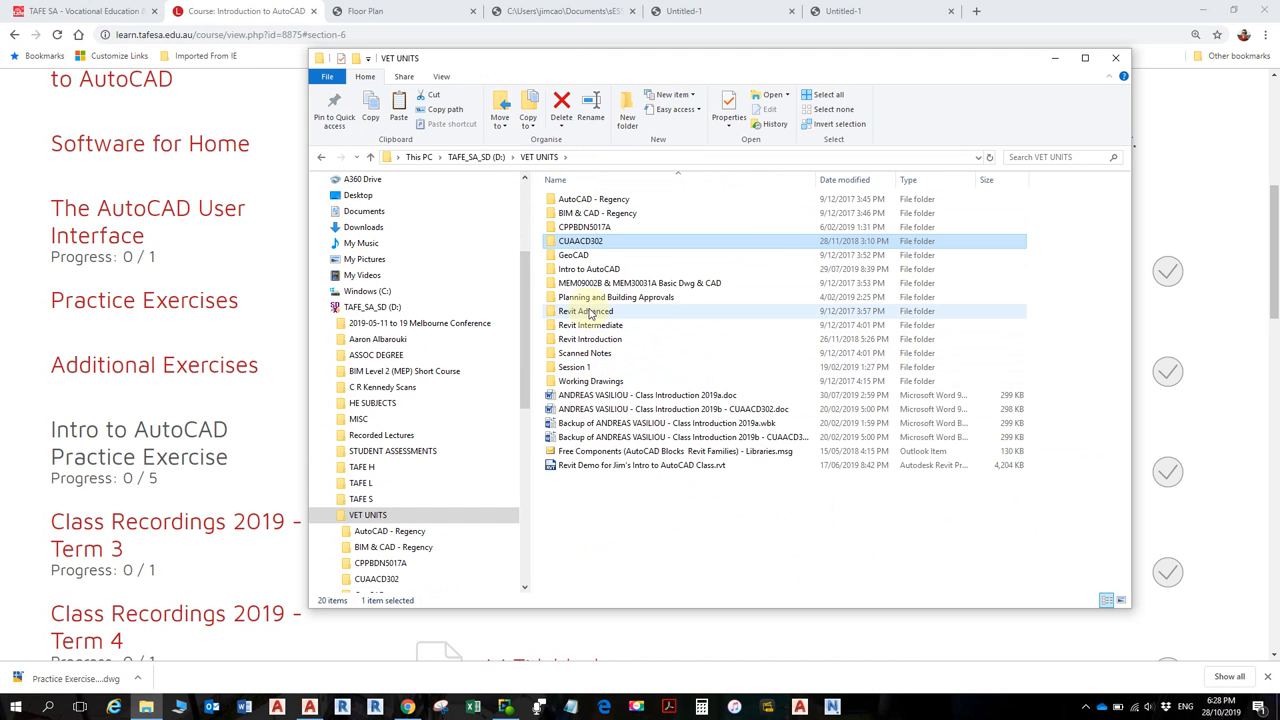
double_click(588, 270)
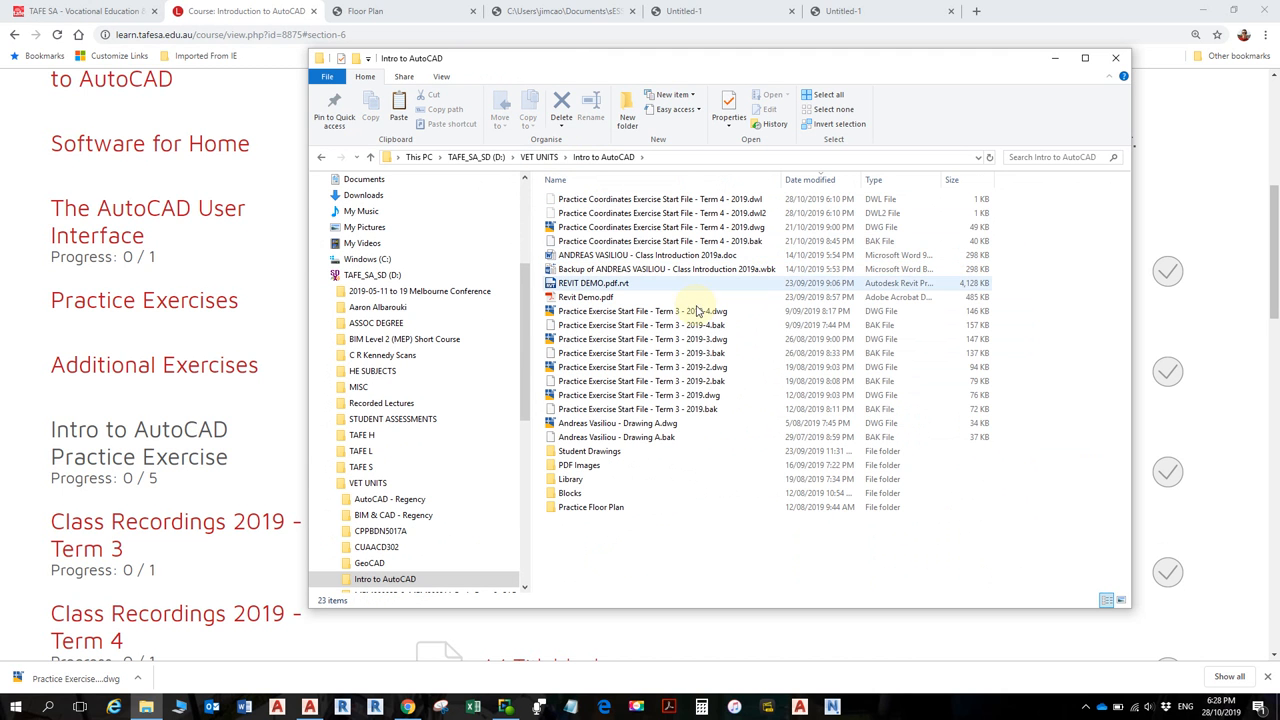
left_click(684, 183)
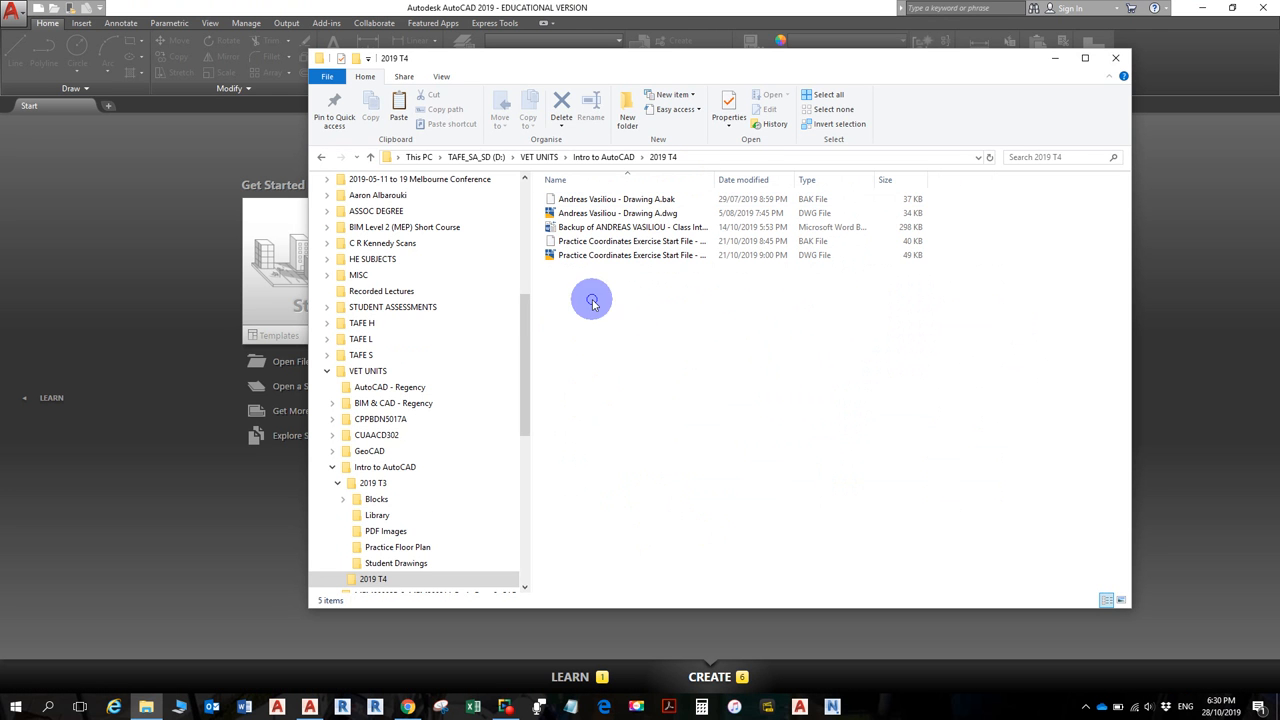
- Create a new folder named 'Drawings' in 2019 T4
right_click(599, 301)
left_click(628, 460)
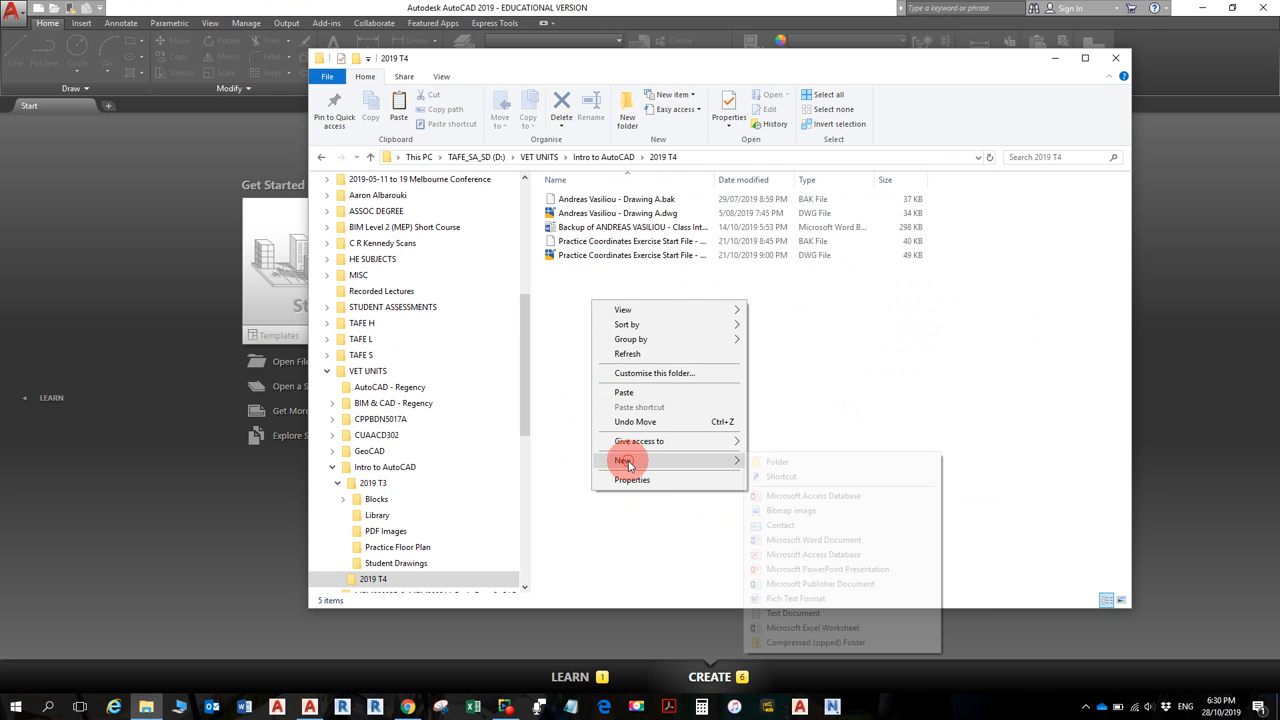
left_click(778, 462)
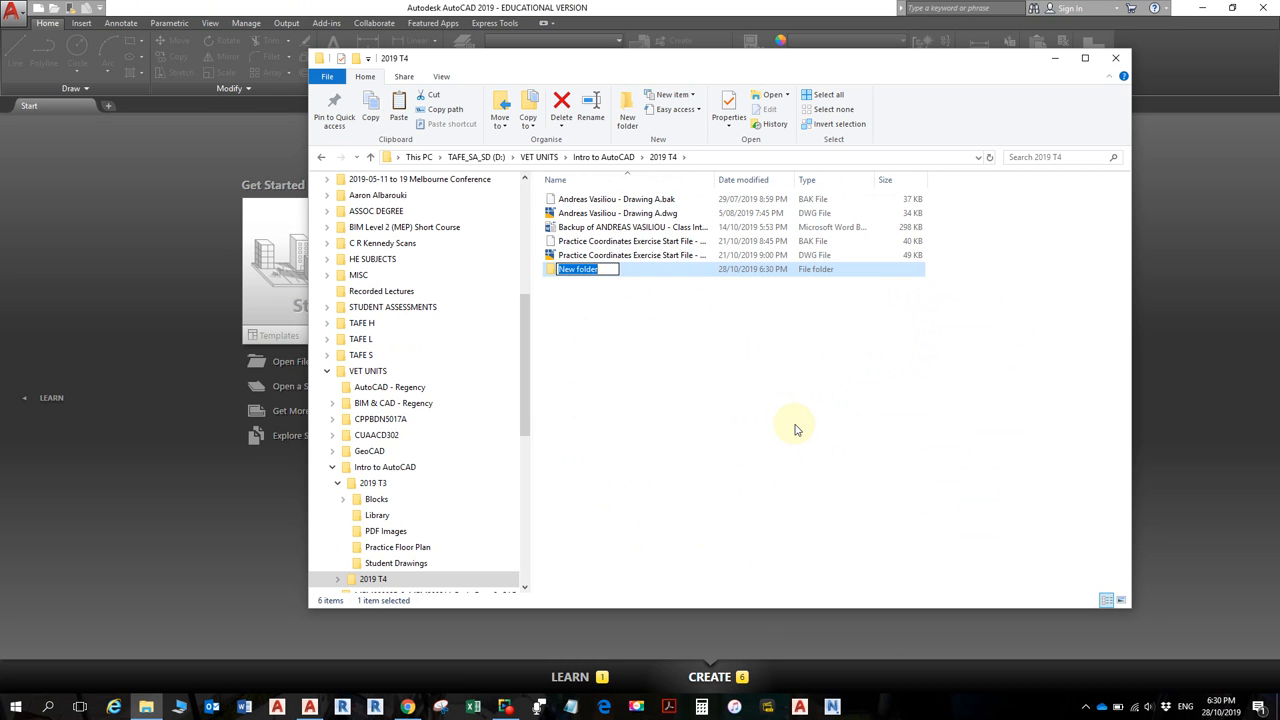
type("Drawings")
key("Return")
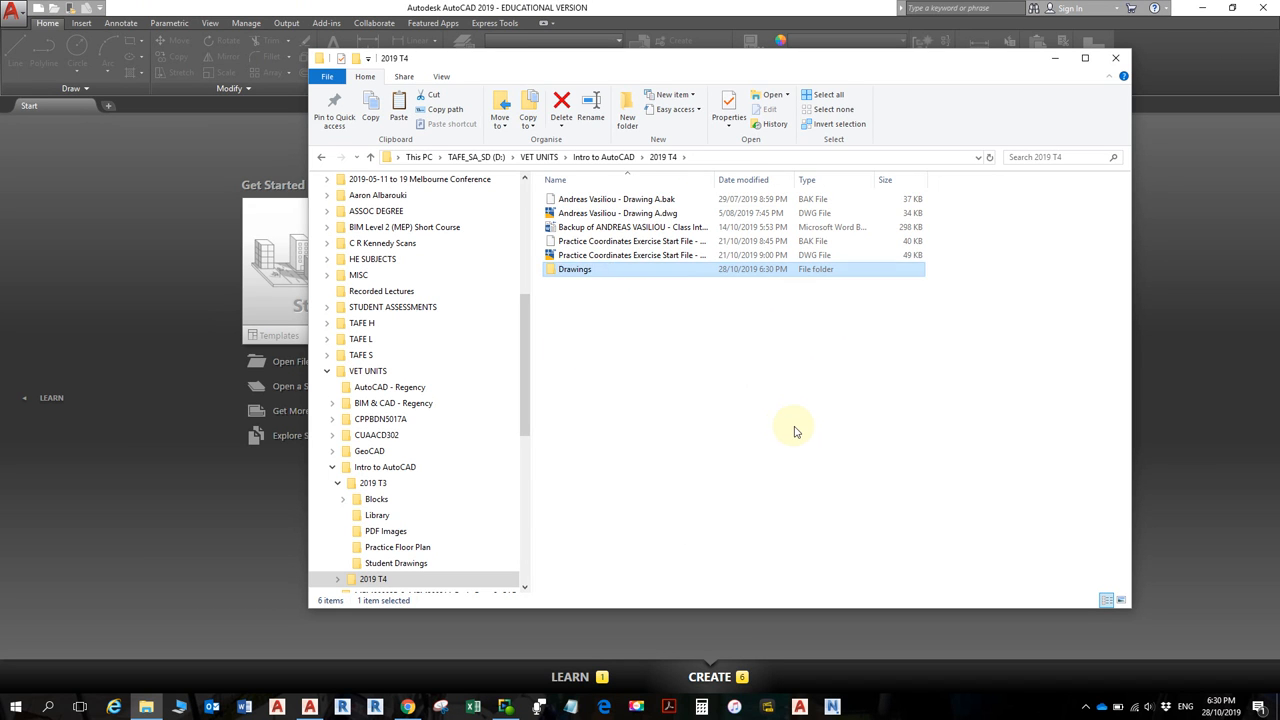
- Move the four practice drawing and backup files into Drawings, and move the Word backup out
left_click(631, 255)
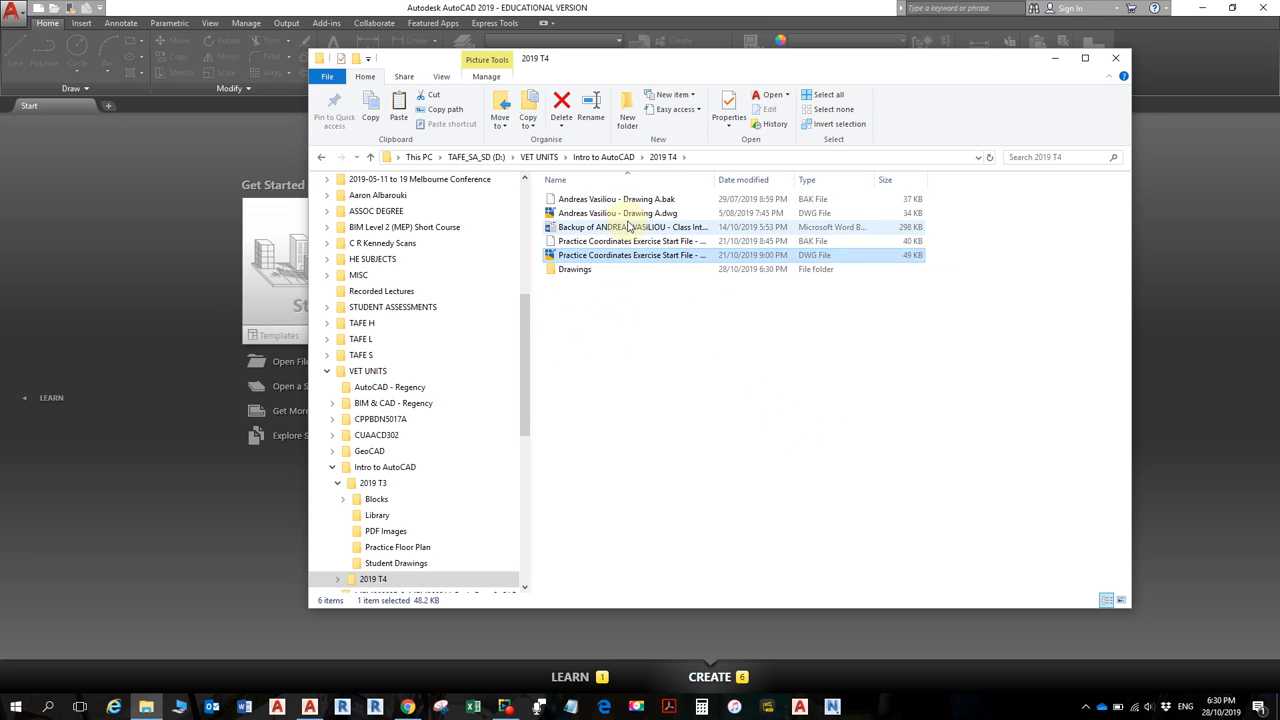
left_click(628, 242, "ctrl")
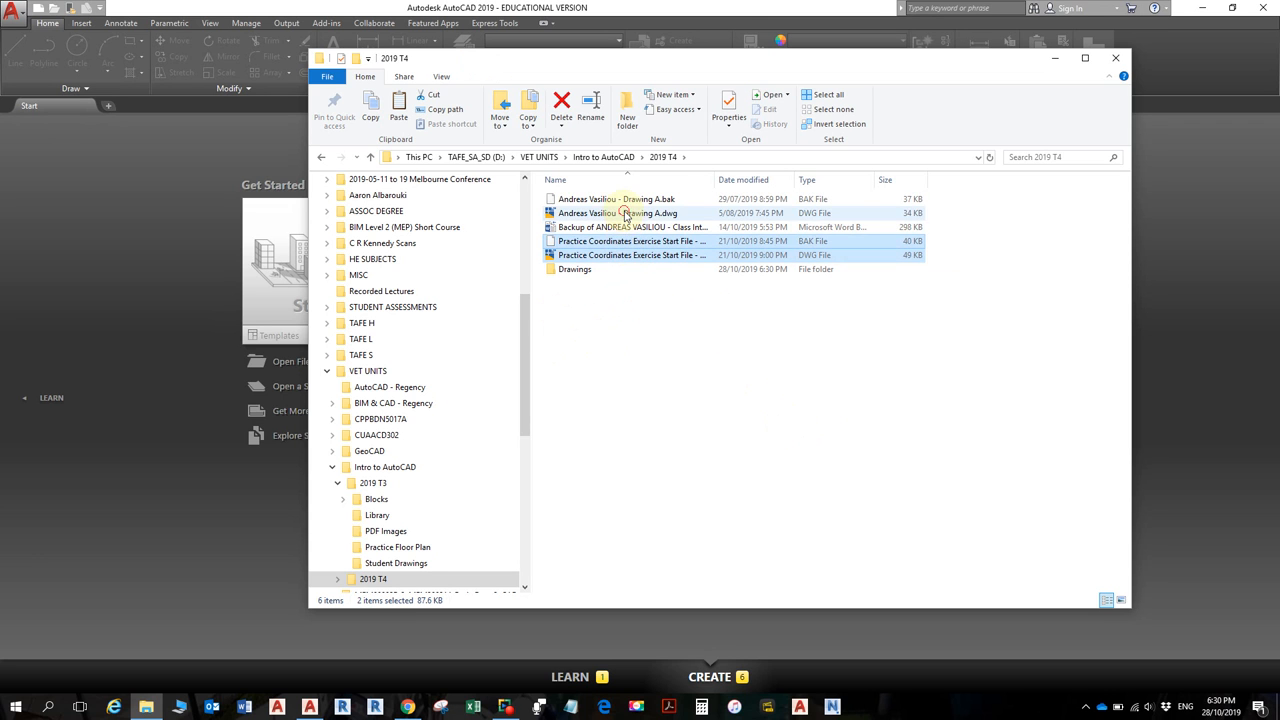
left_click(624, 212, "shift")
left_click(628, 199, "shift")
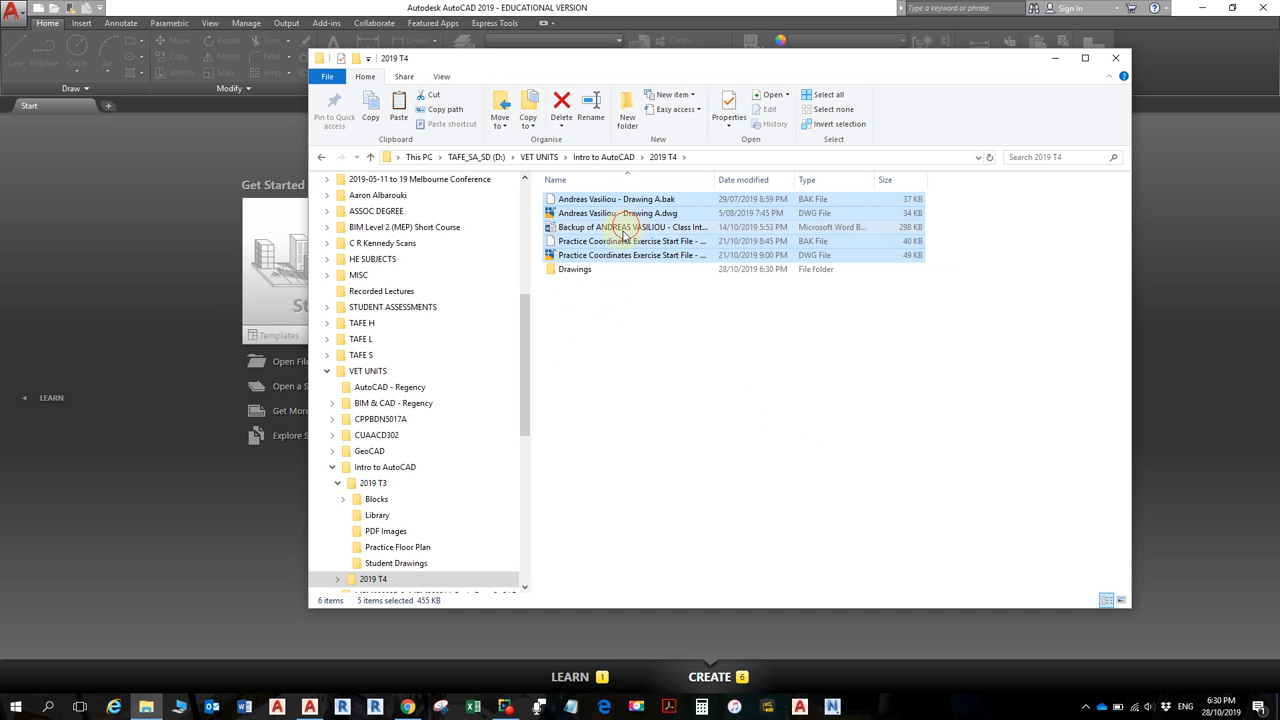
left_click(624, 229, "ctrl")
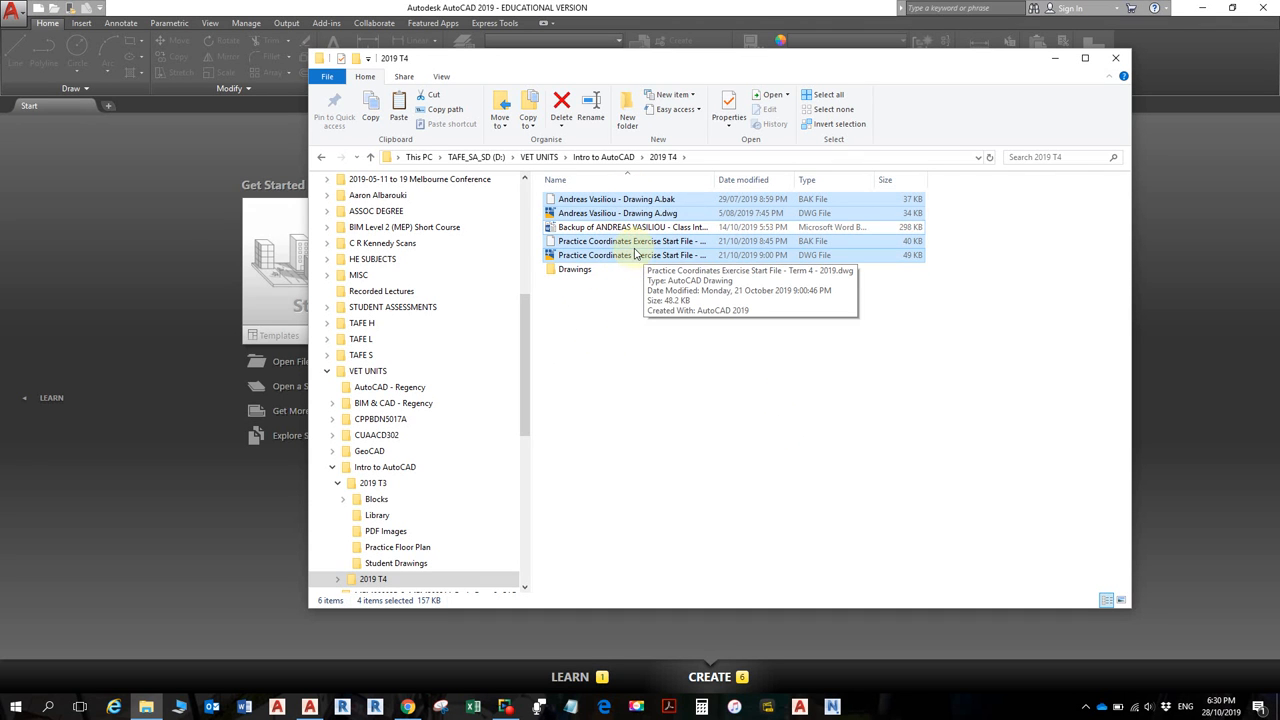
left_click_drag(628, 256, 600, 265)
left_click_drag(606, 202, 602, 157)
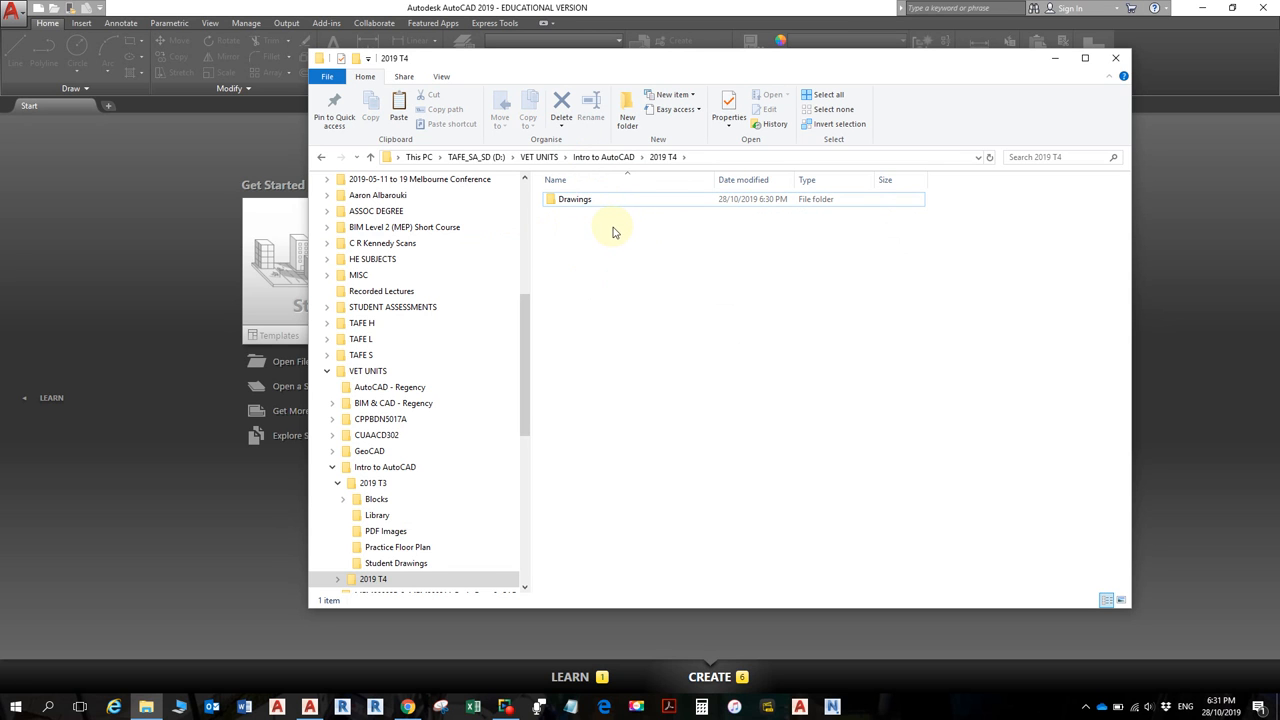
- Create a new folder named 'Library' beside Drawings in 2019 T4
right_click(594, 235)
left_click(639, 400)
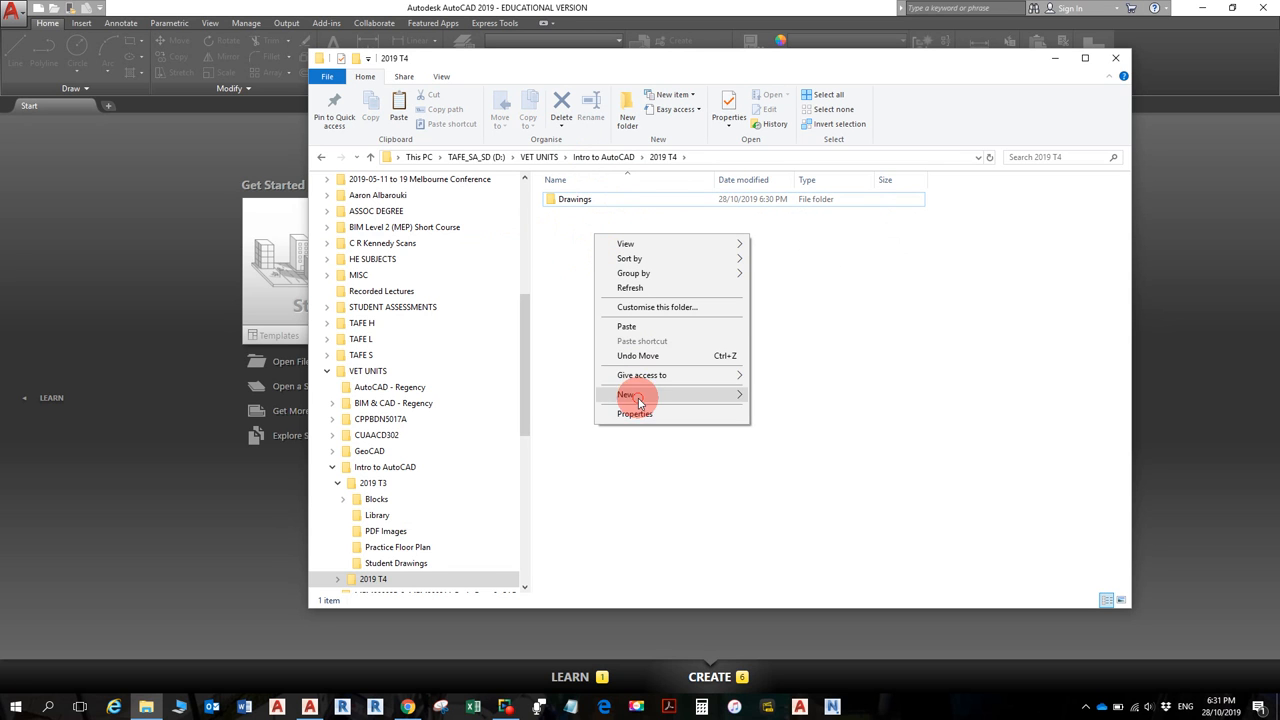
left_click(773, 397)
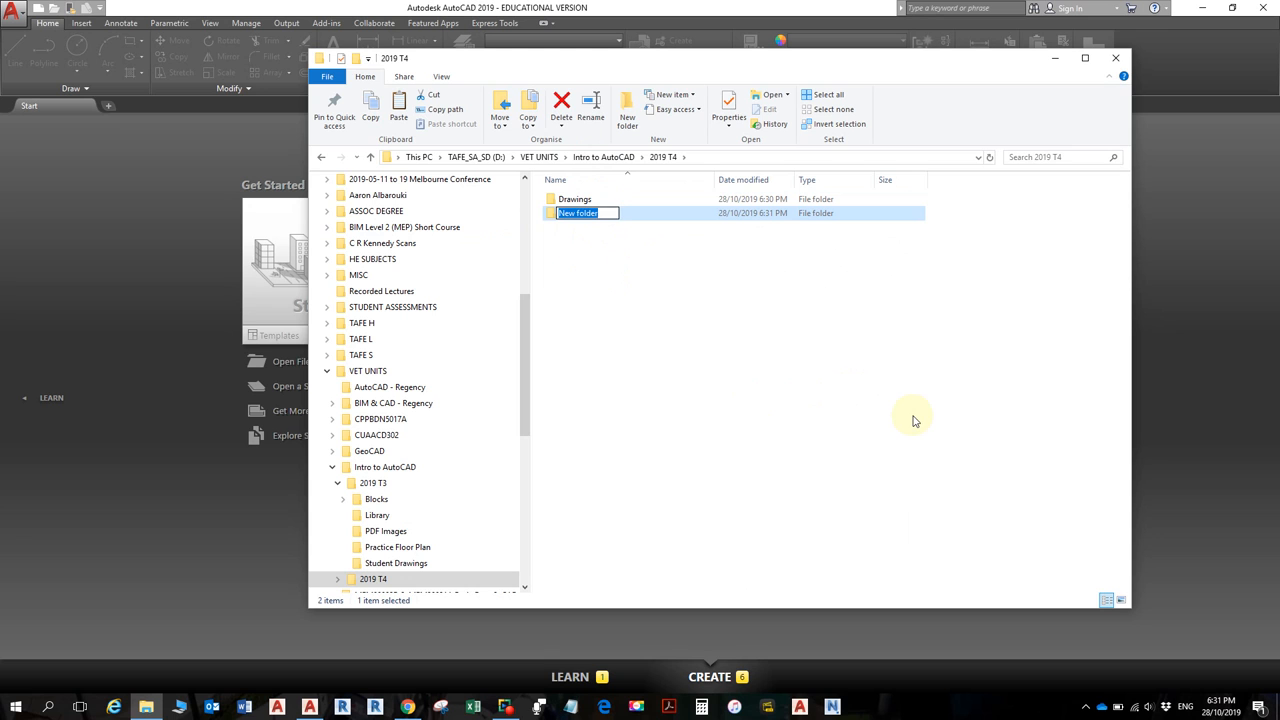
type("Library")
left_click(676, 331)
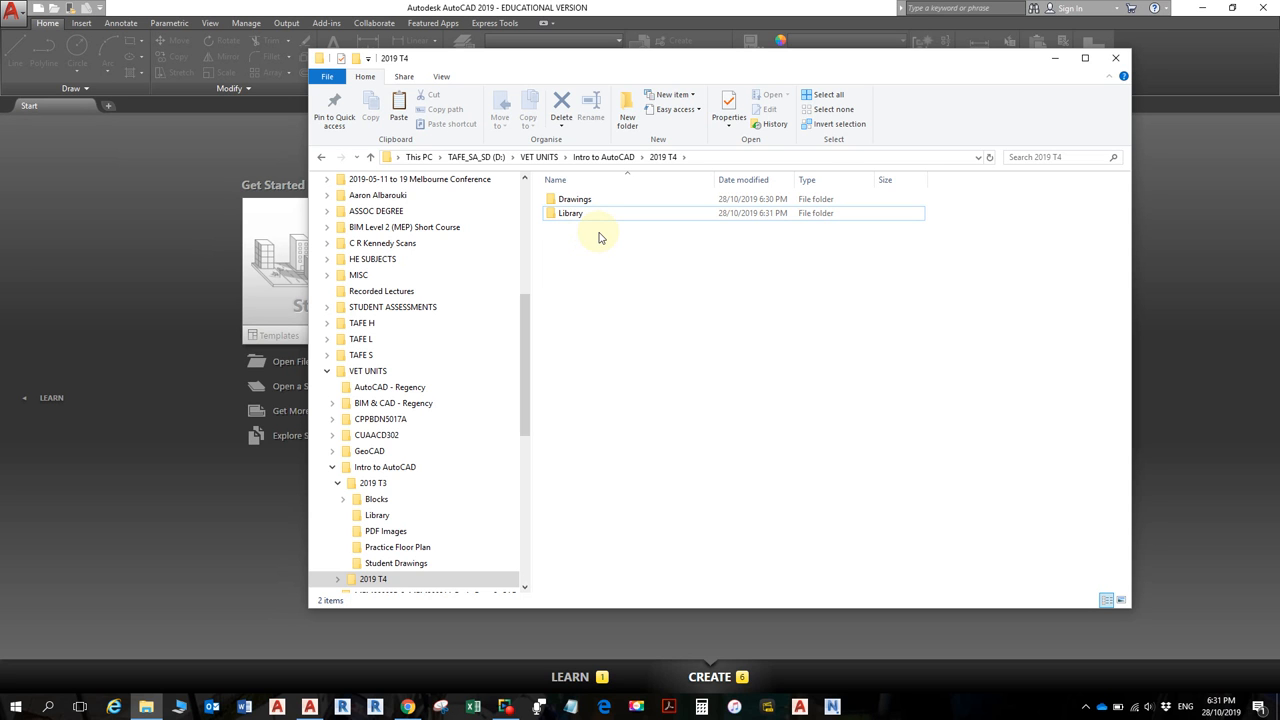
- Open the Drawings folder to view its four practice files
double_click(570, 200)
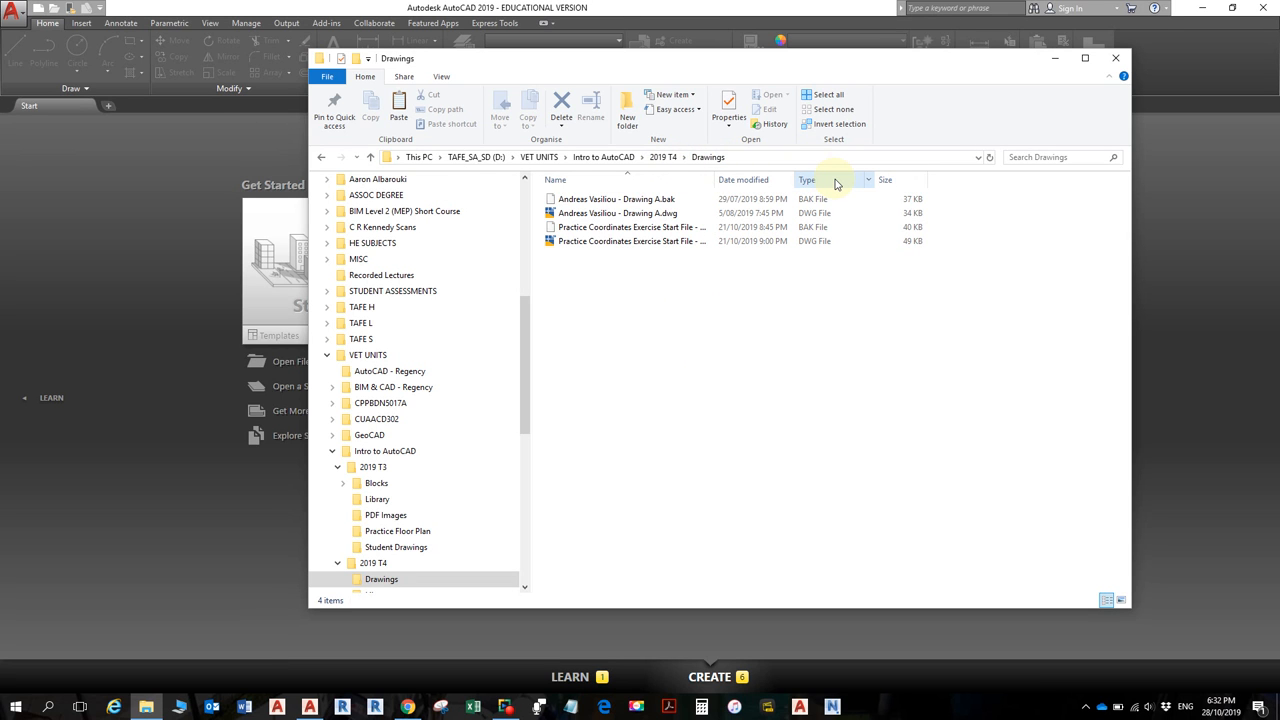
left_click(662, 158)
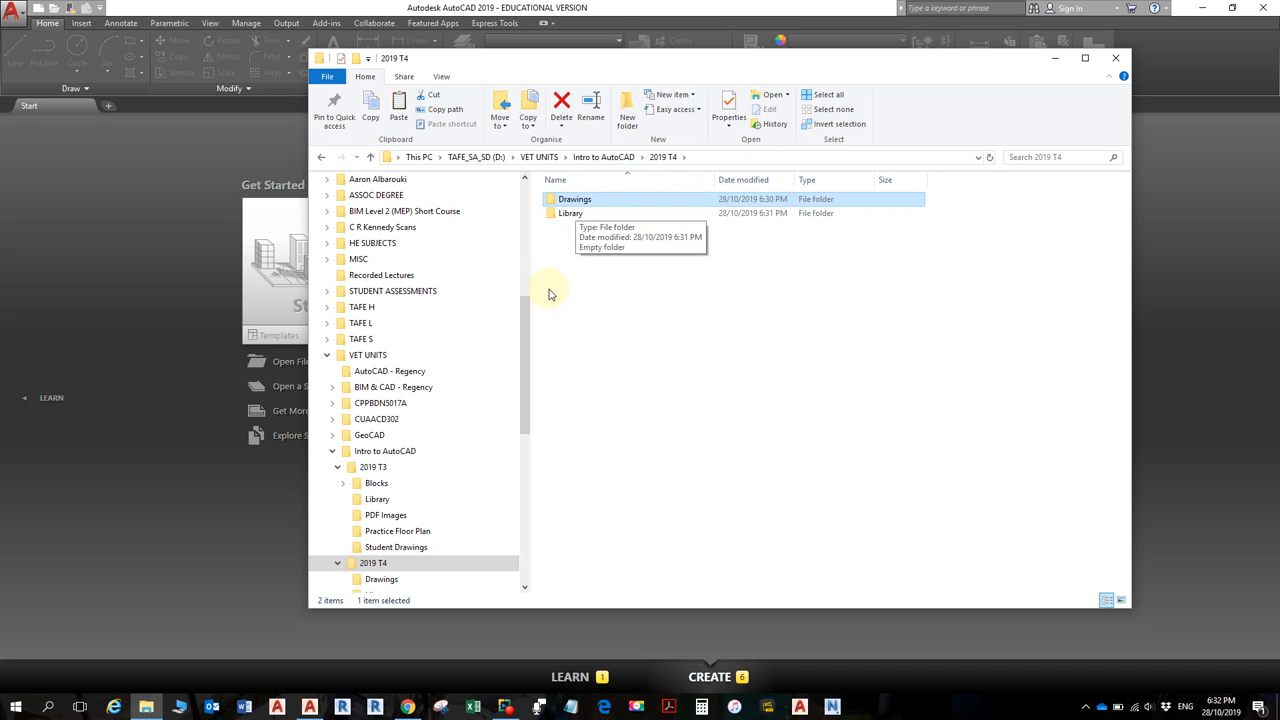
double_click(566, 200)
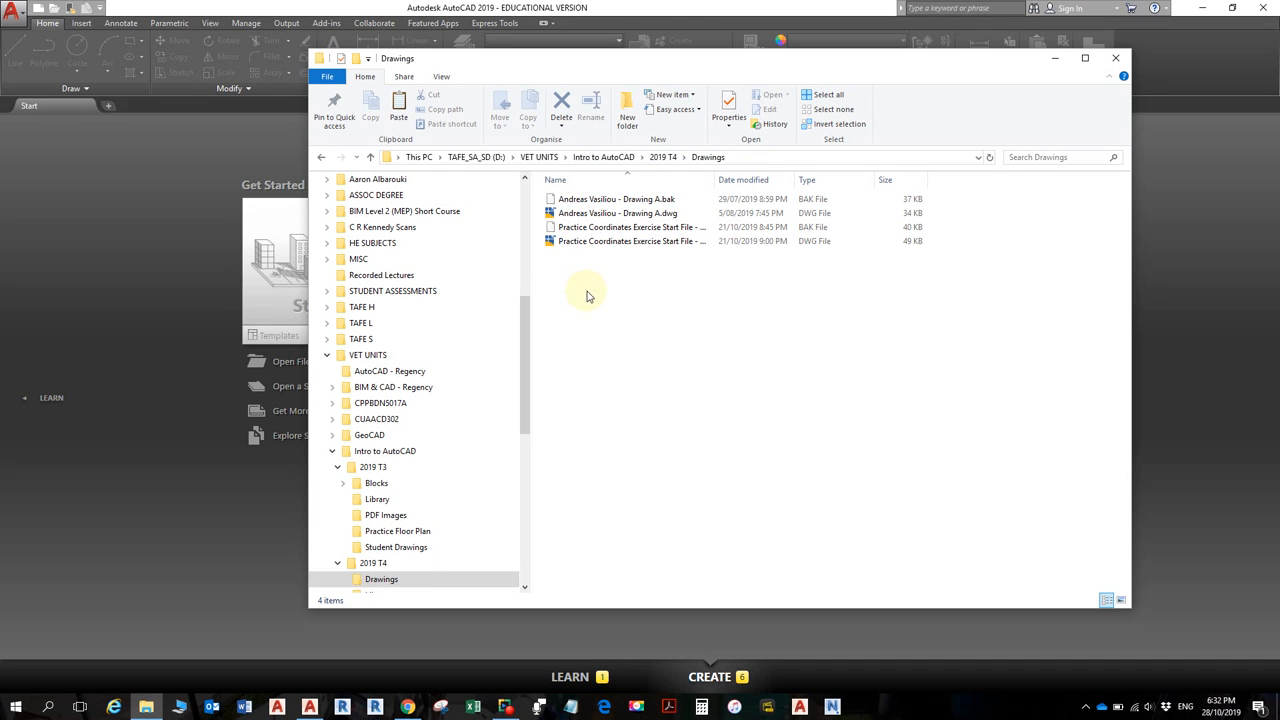
- Paste Practice Exercise Start File 2018.dwg into the Drawings folder and select it
left_click(619, 275)
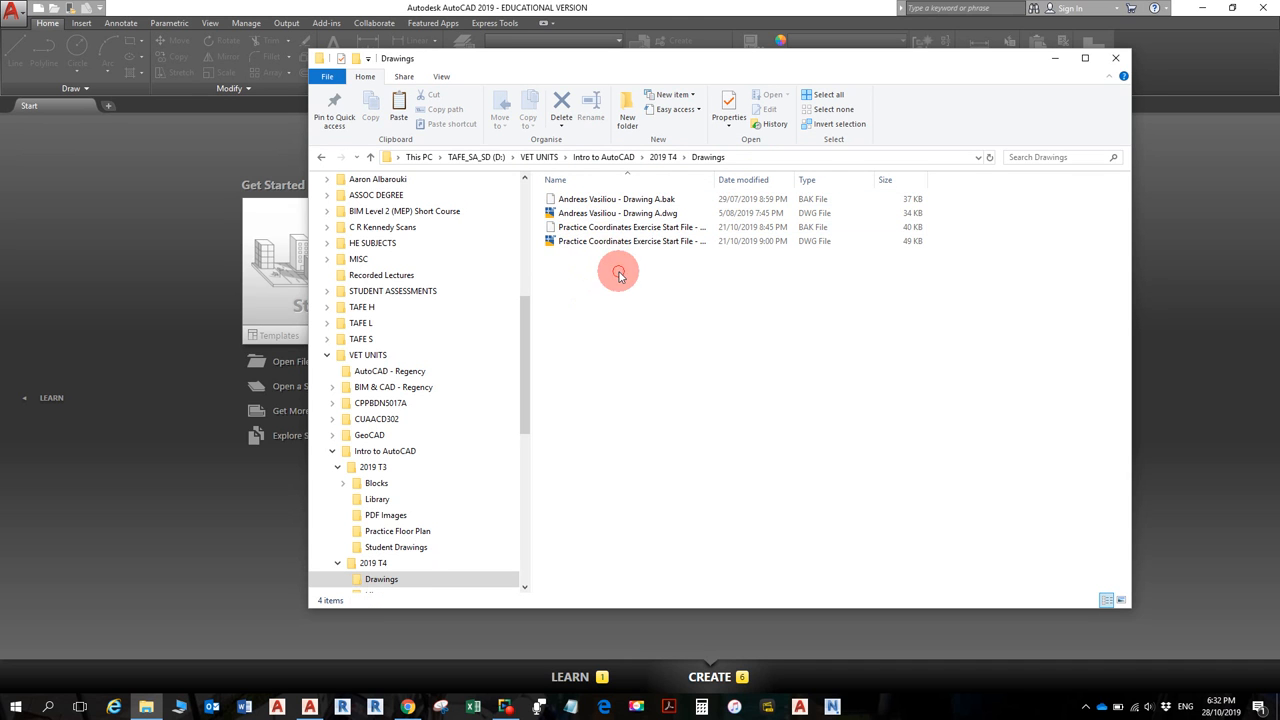
key("ctrl+v")
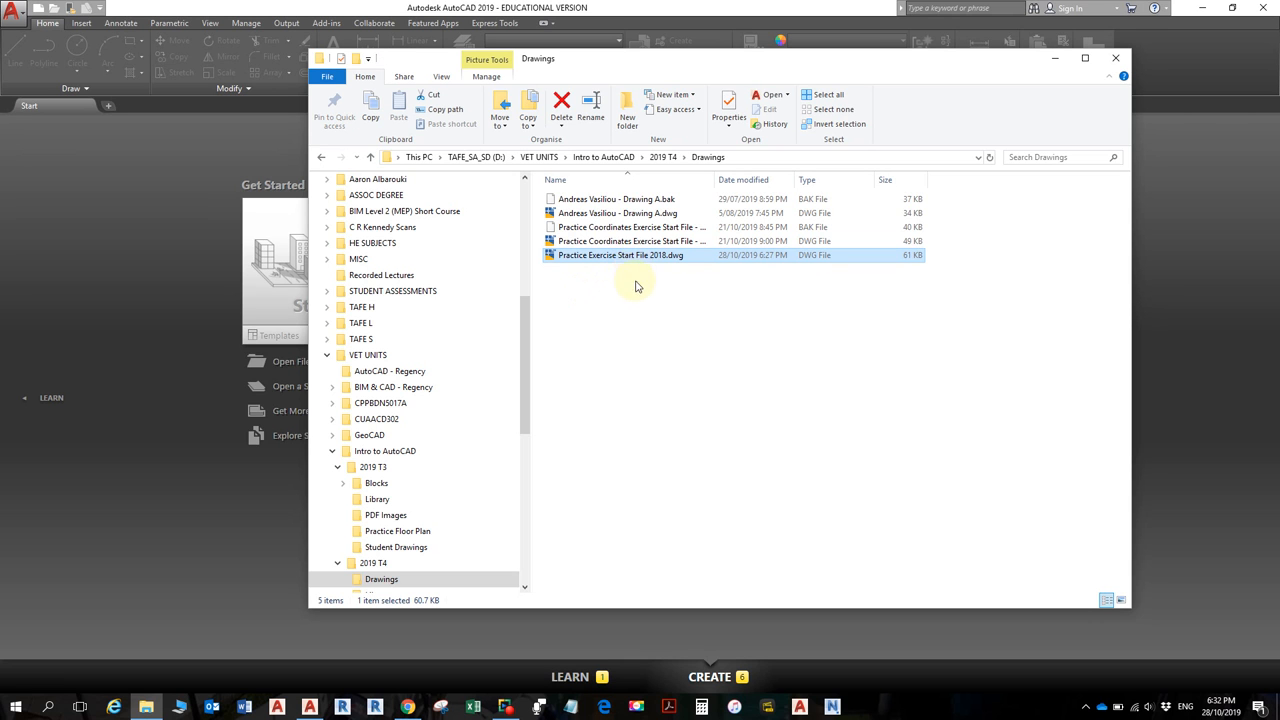
left_click(635, 287)
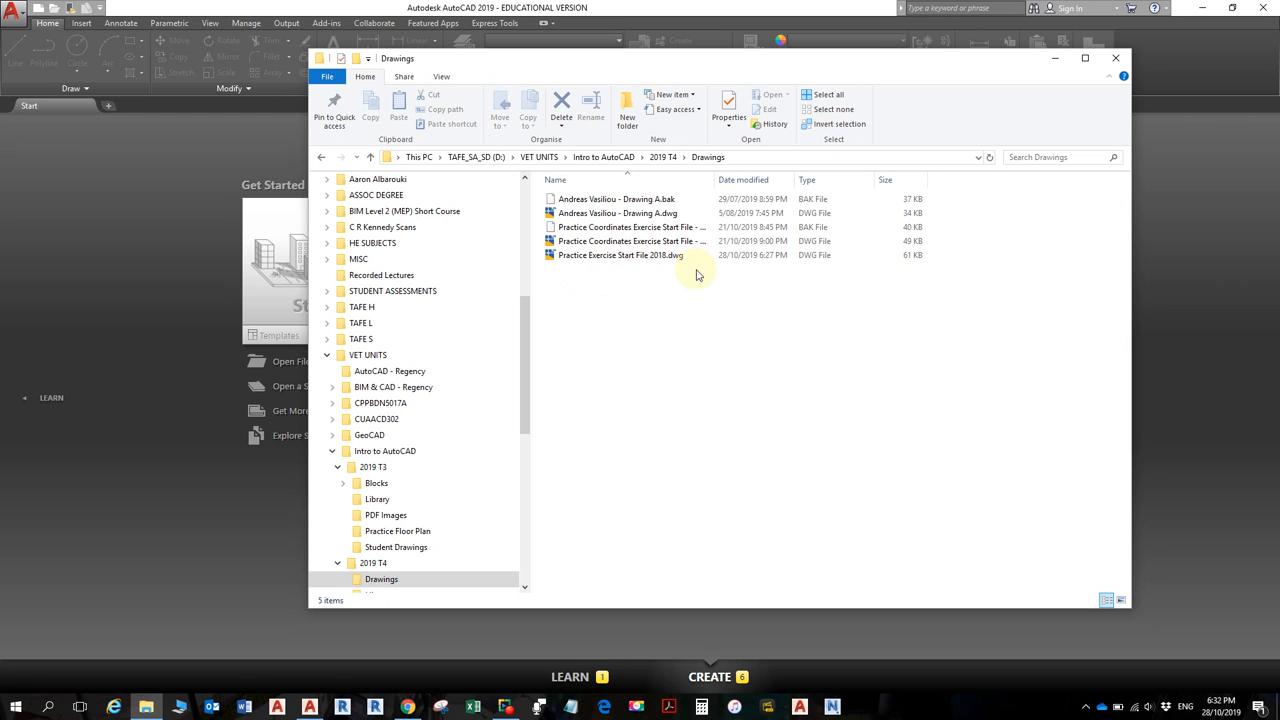
left_click(659, 258)
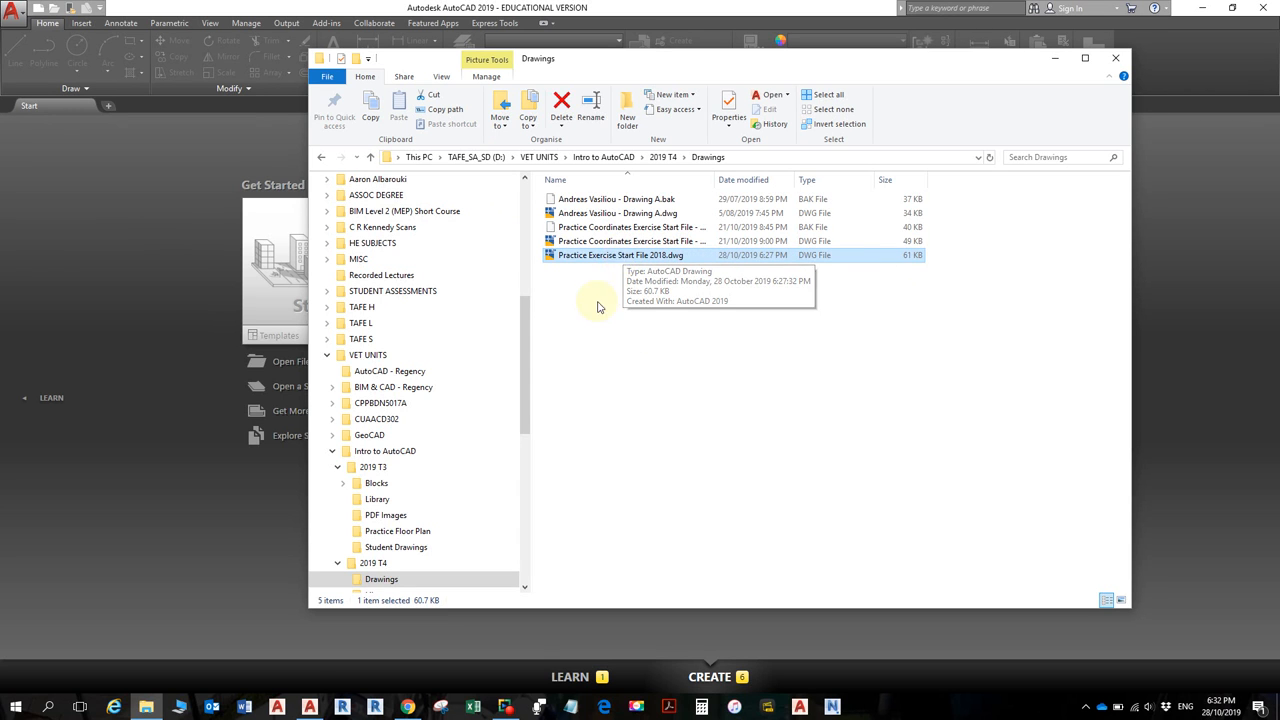
- Open Practice Exercise Start File 2018.dwg in AutoCAD and check the layer list, leaving Dimensions current
double_click(622, 257)
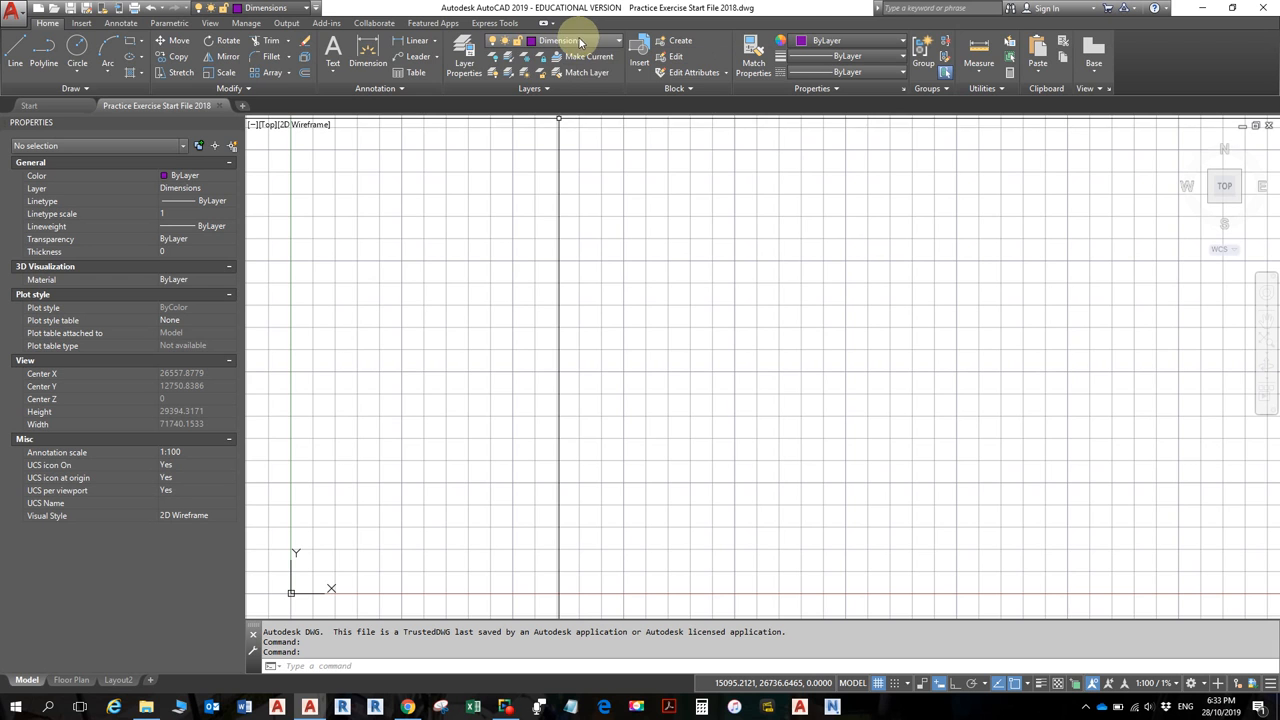
left_click(583, 41)
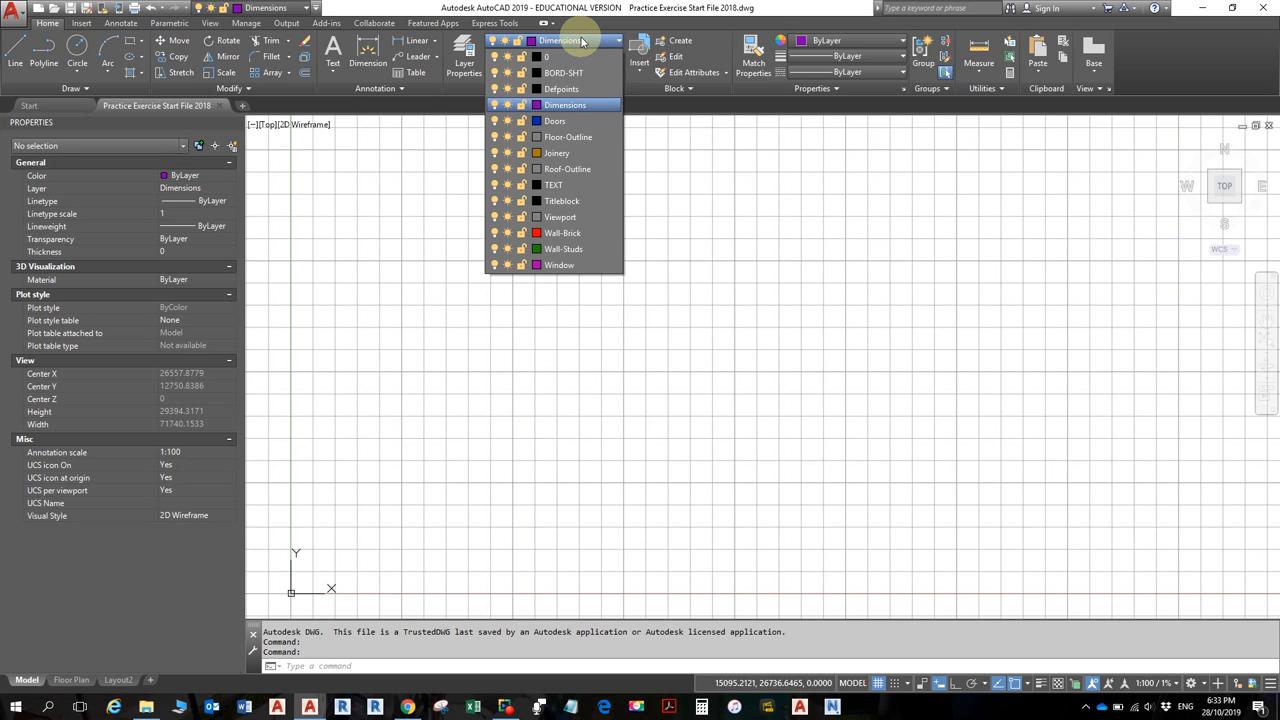
left_click(585, 32)
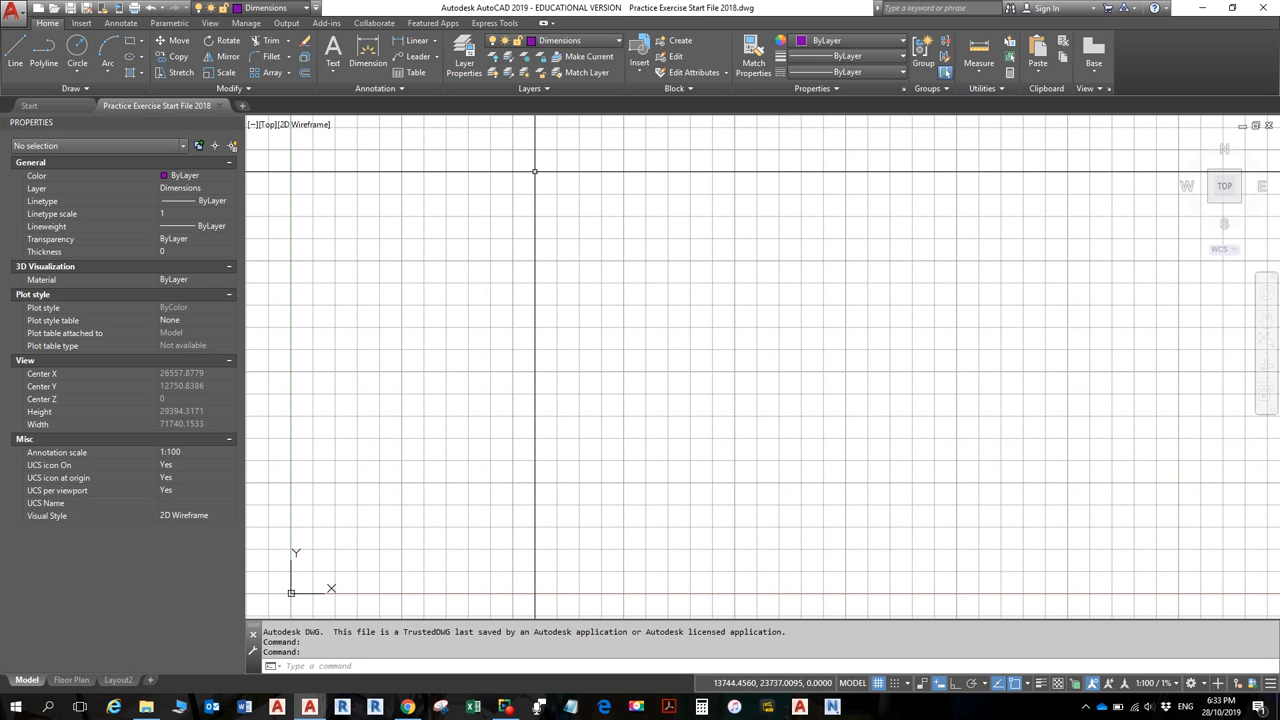
left_click(14, 20)
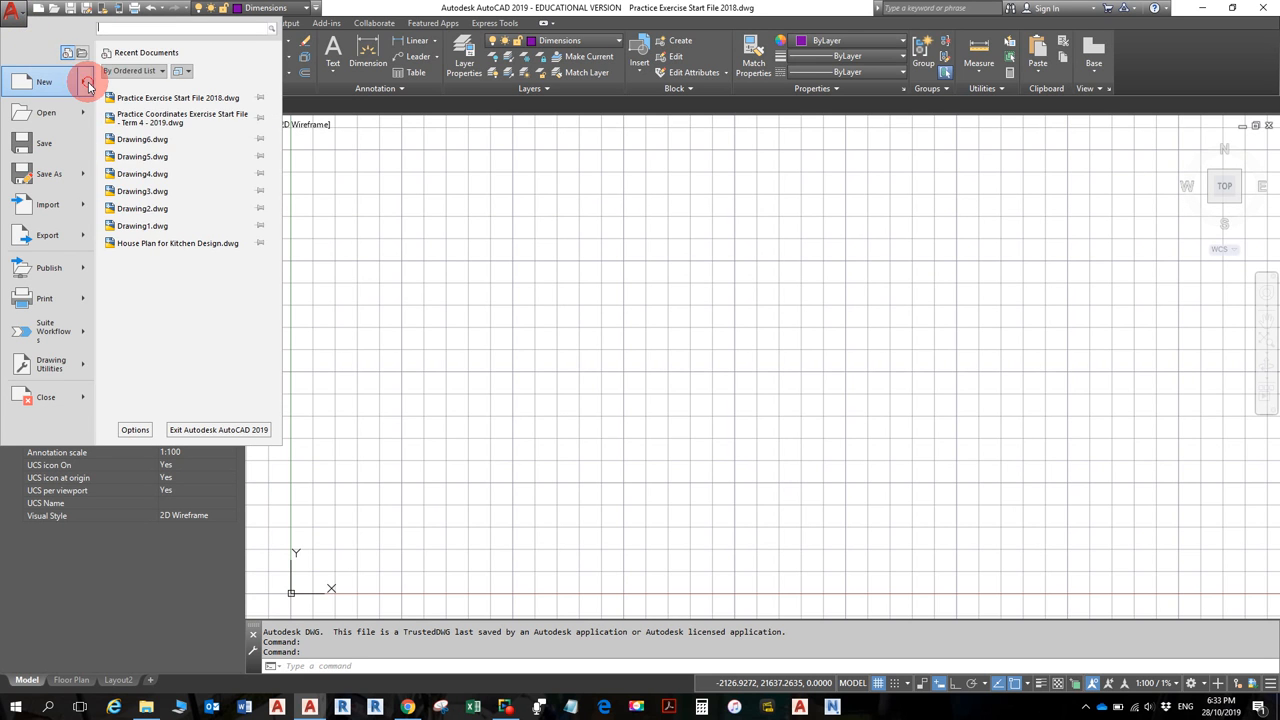
mouse_move(88, 87)
left_click(136, 84)
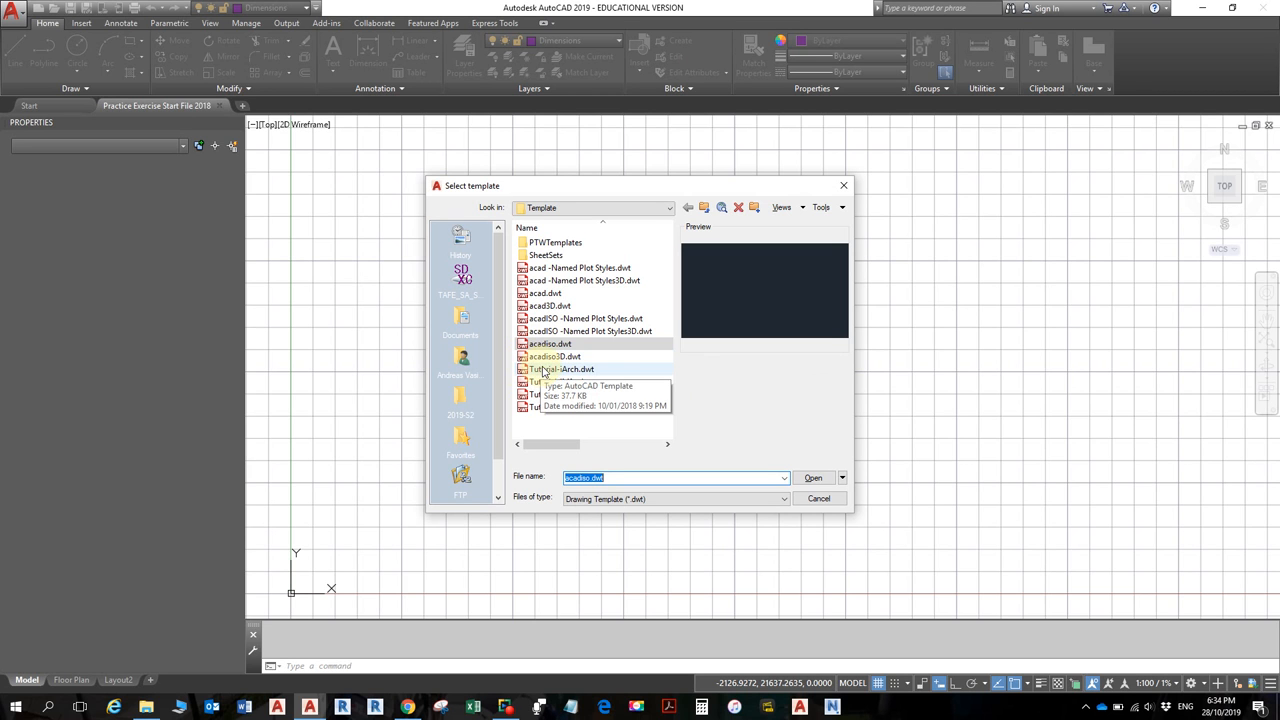
left_click(812, 478)
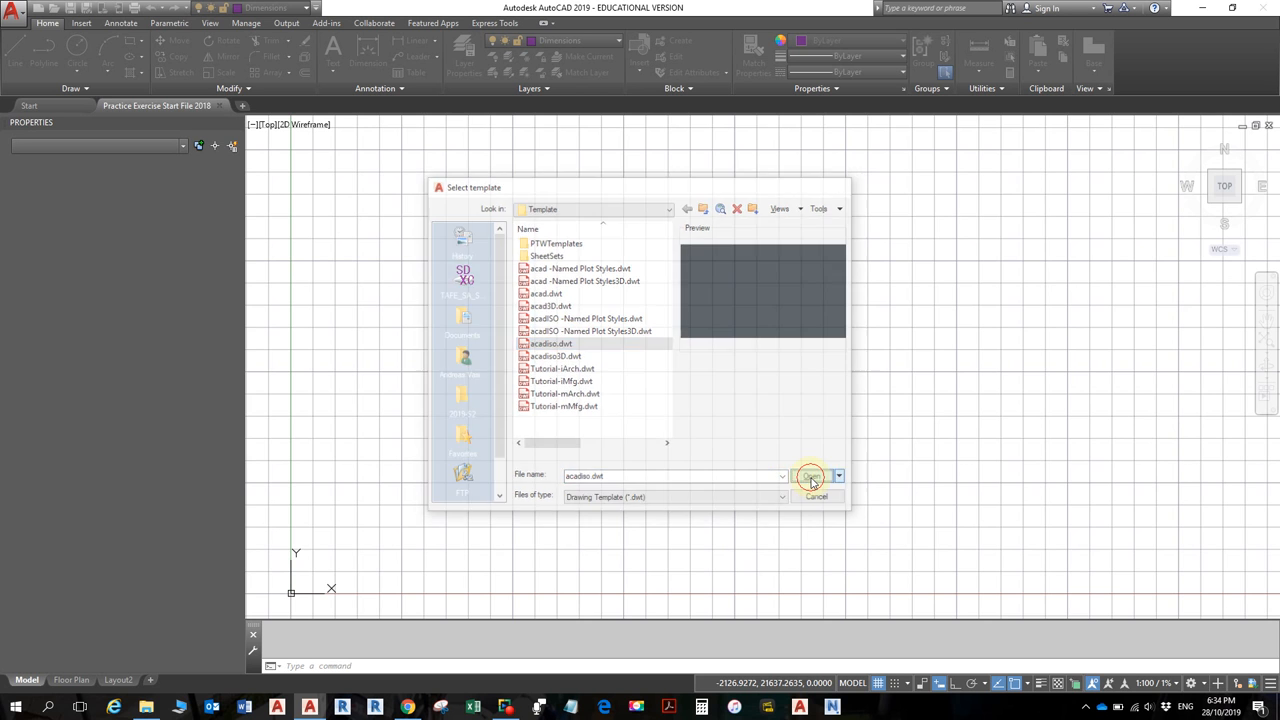
left_click(70, 8)
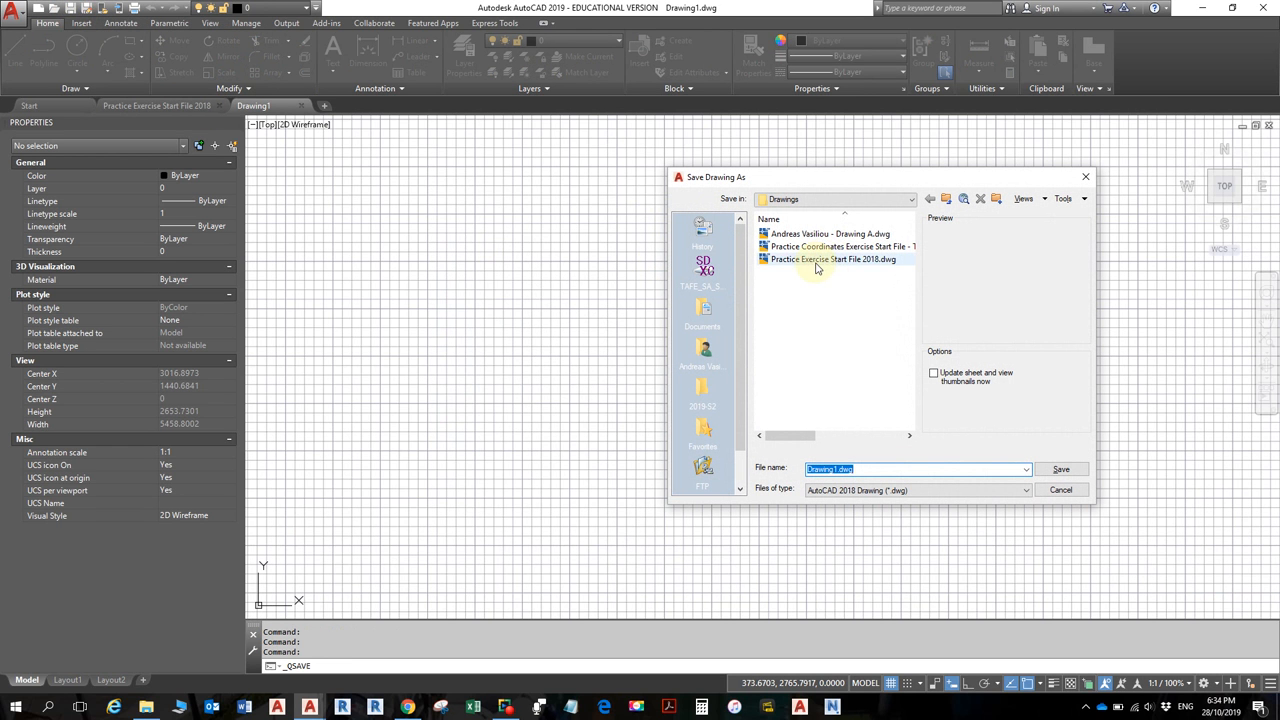
left_click(1085, 177)
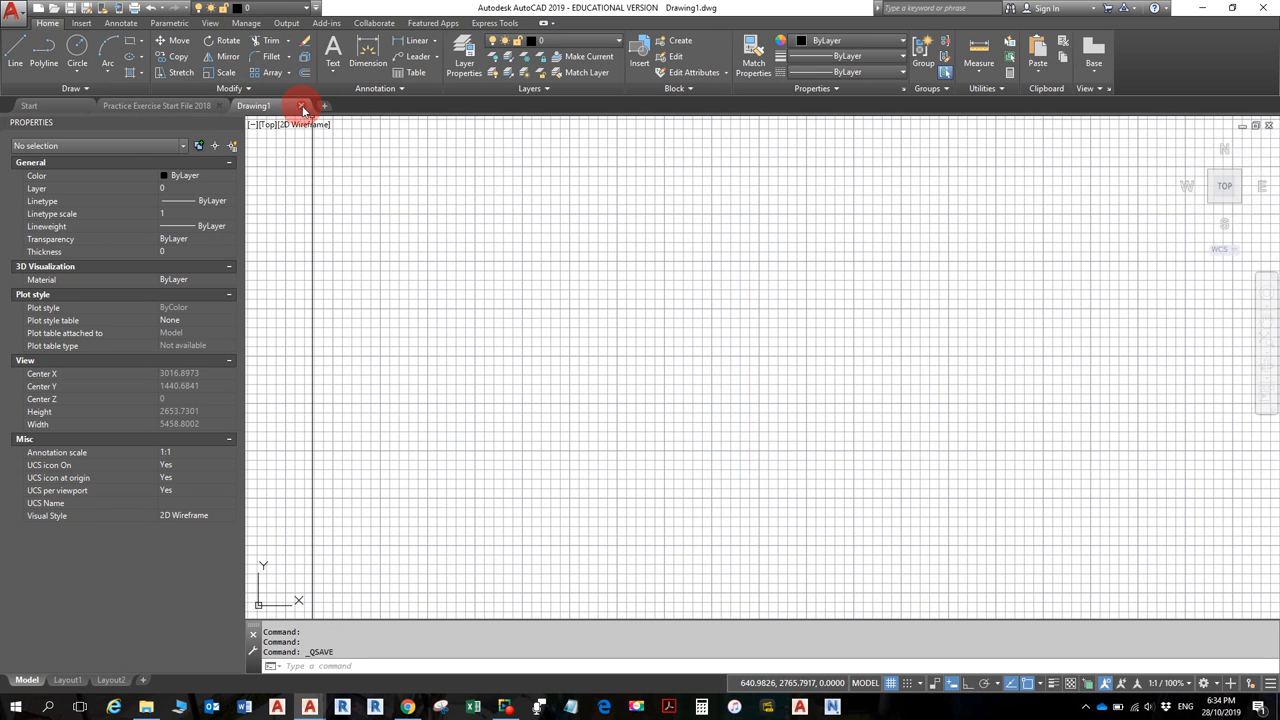
left_click(292, 104)
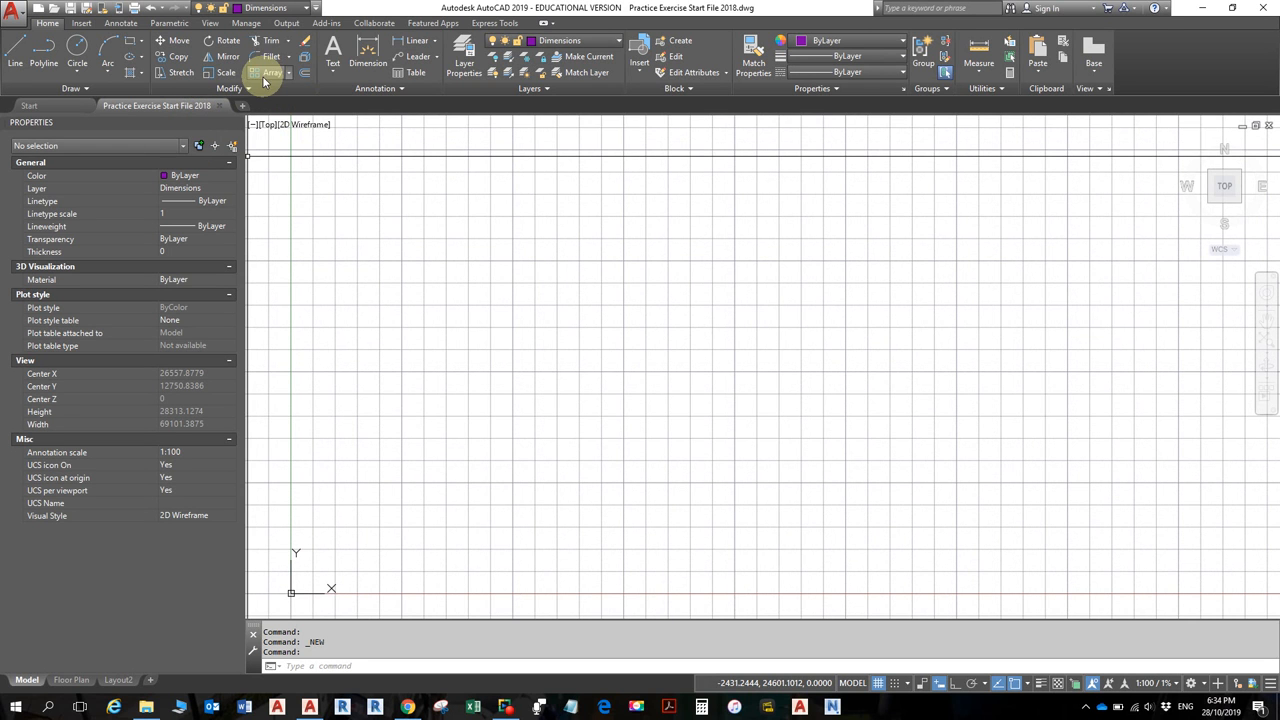
- Save the start file in Drawings as the student's name followed by '- Practice Floor Plan.dwg'
left_click(87, 9)
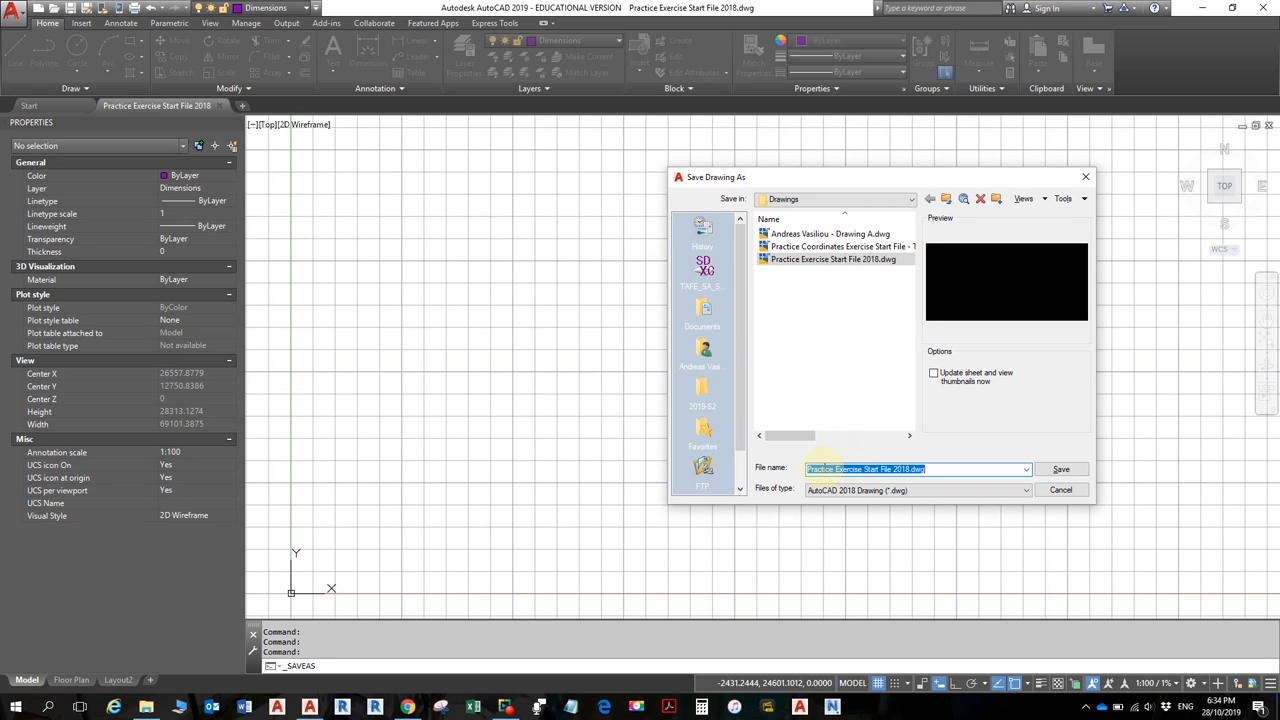
left_click(808, 469)
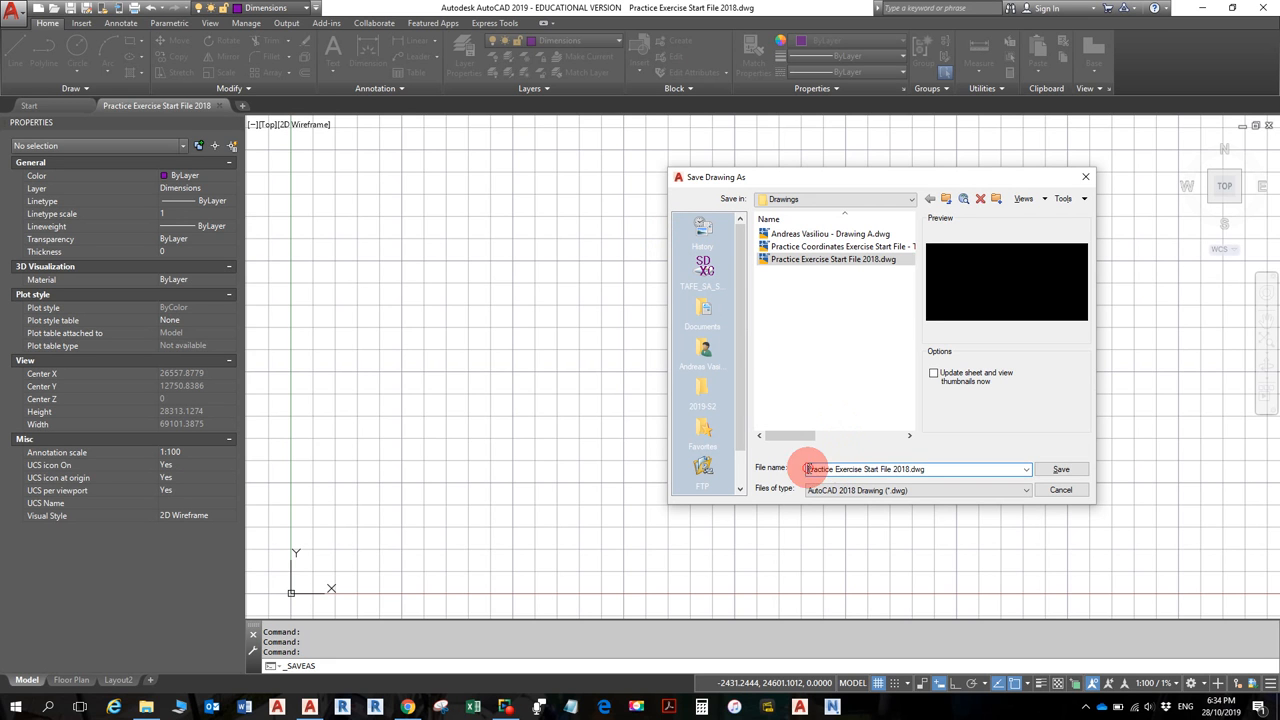
left_click(907, 469)
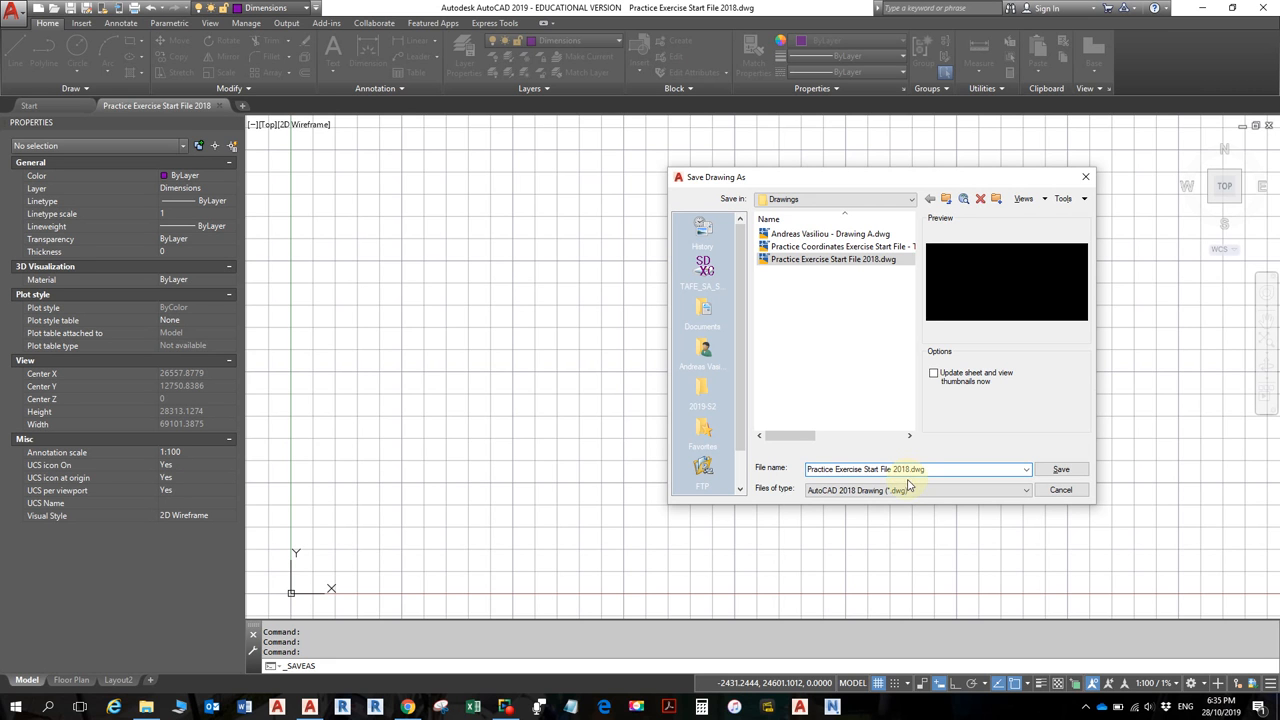
left_click(905, 469)
left_click_drag(905, 469, 862, 470)
key("BackSpace")
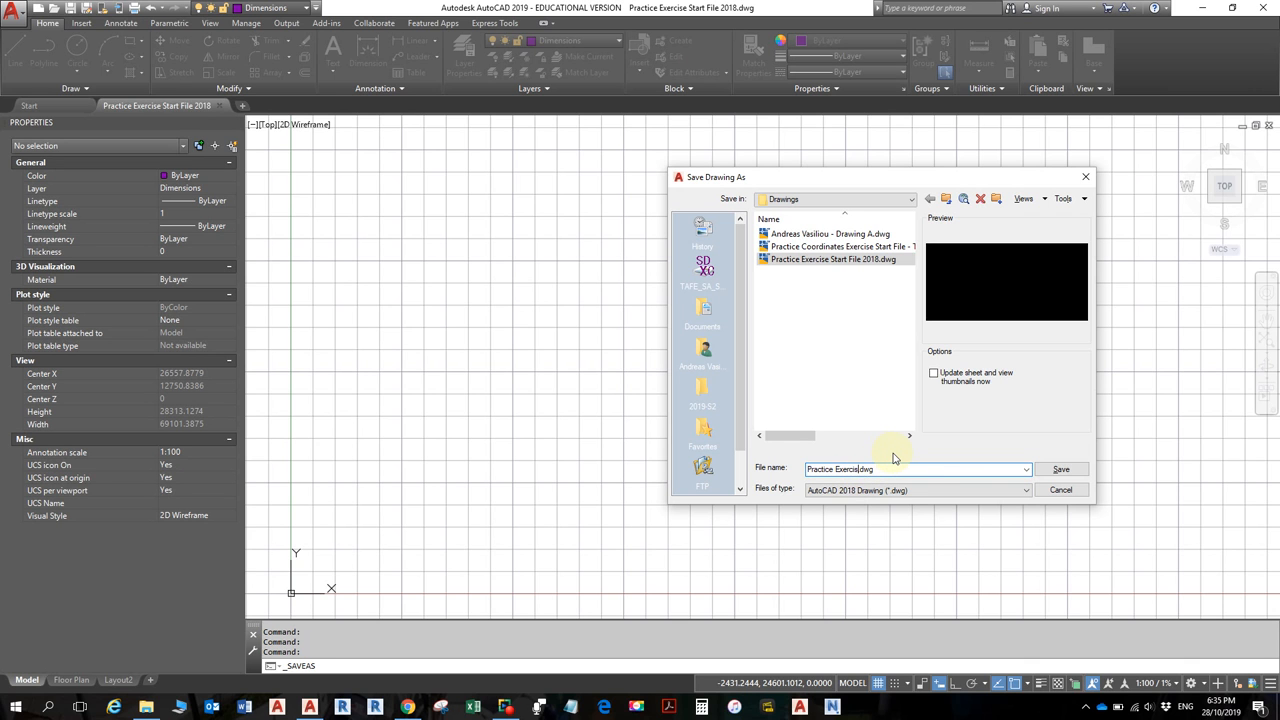
key("BackSpace")
key("BackSpace")
key("BackSpace")
key("BackSpace")
key("BackSpace")
key("BackSpace")
key("BackSpace")
left_click_drag(892, 469, 898, 472)
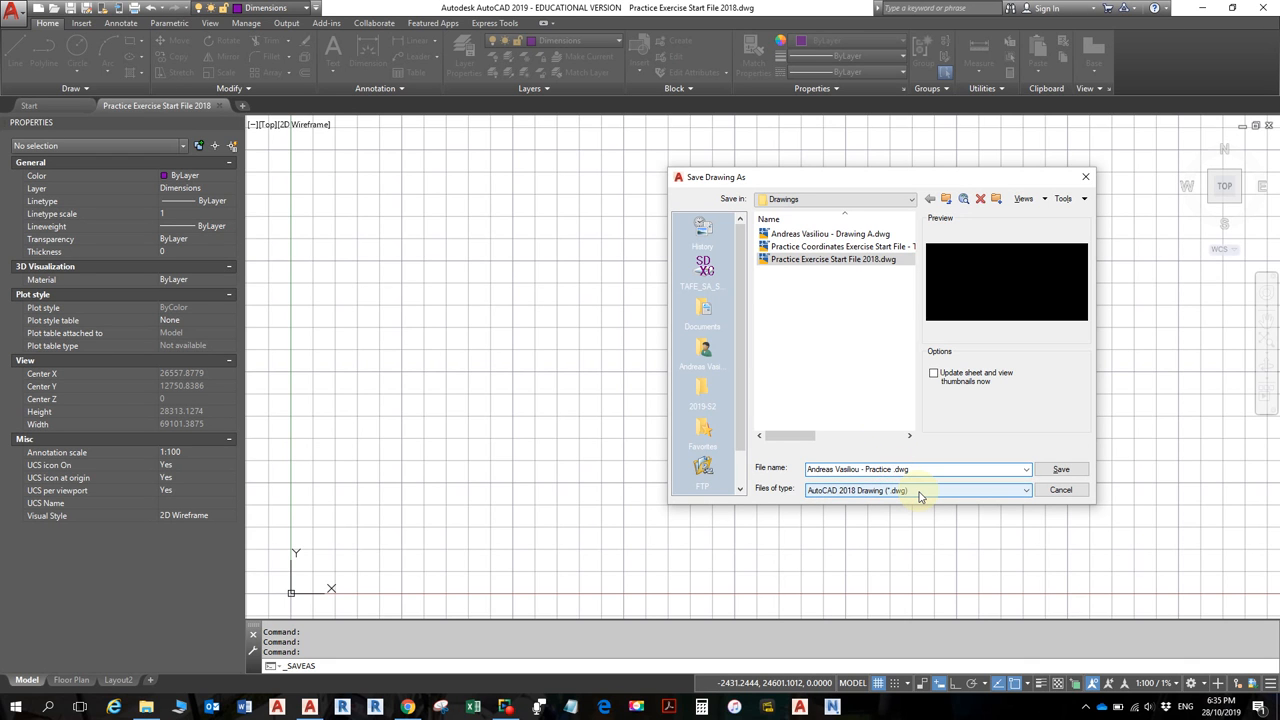
type("Floor Plan")
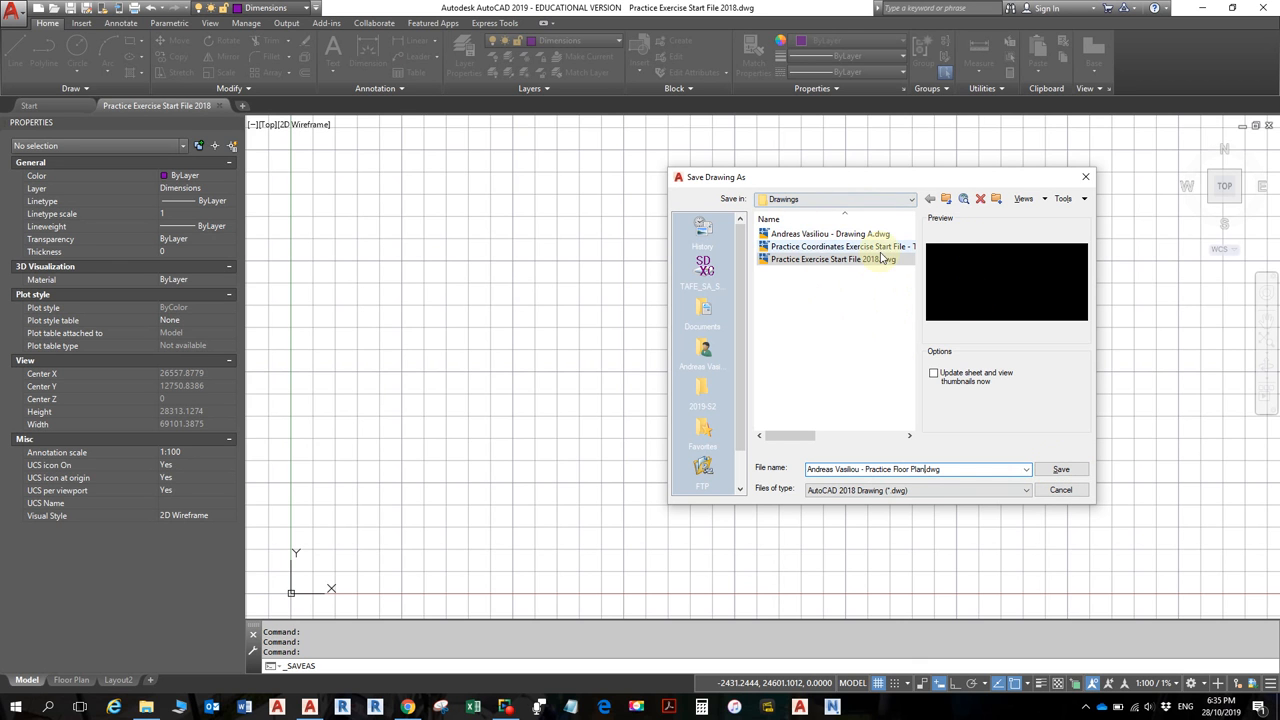
left_click(1058, 469)
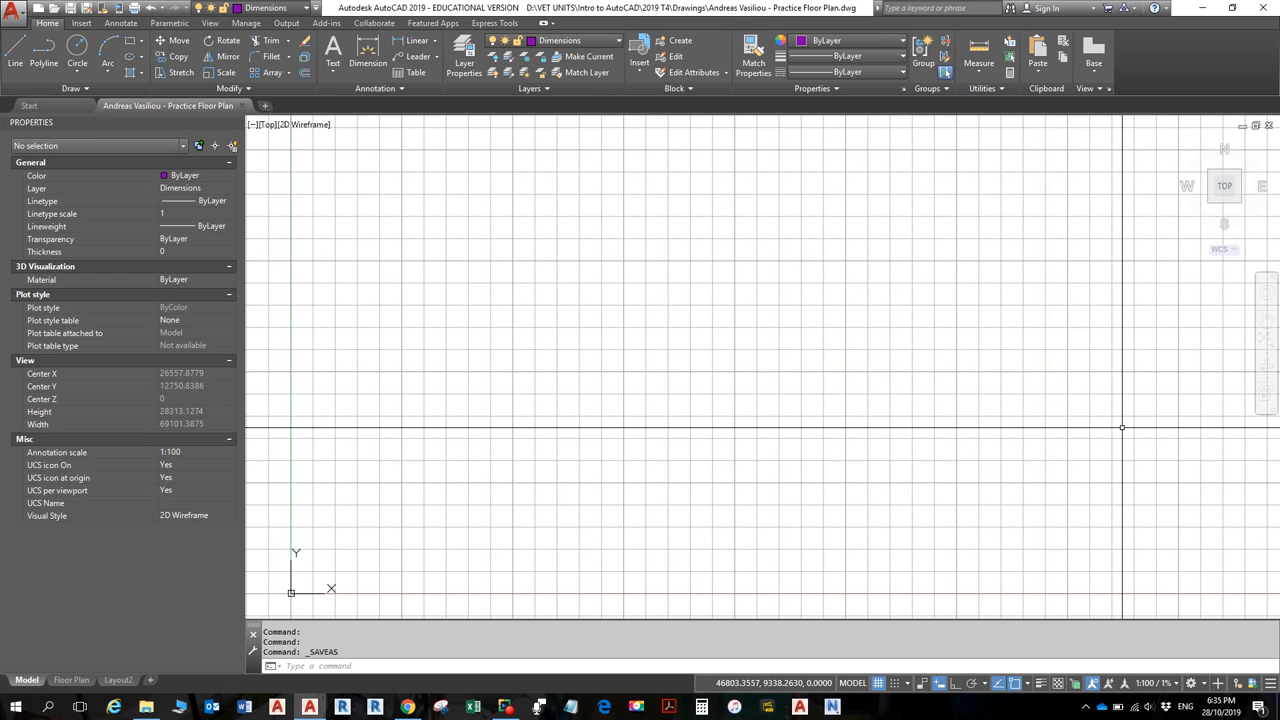
left_click(13, 13)
left_click(44, 82)
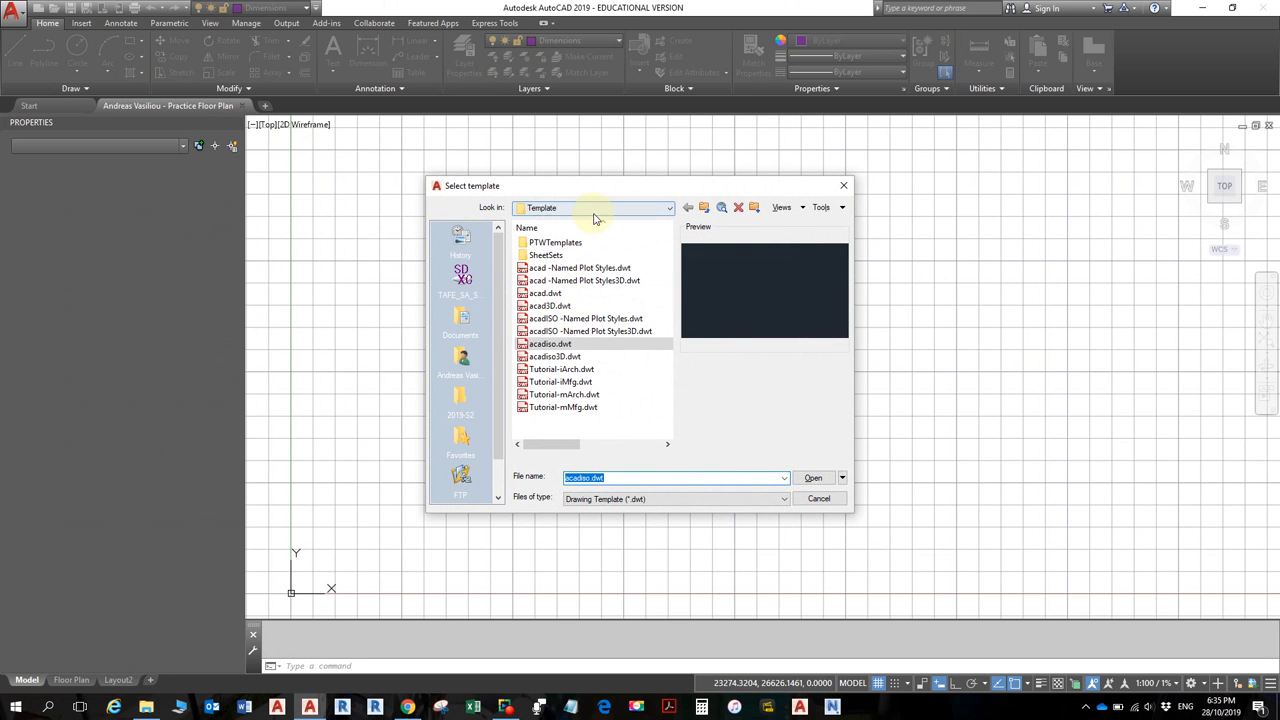
left_click(596, 210)
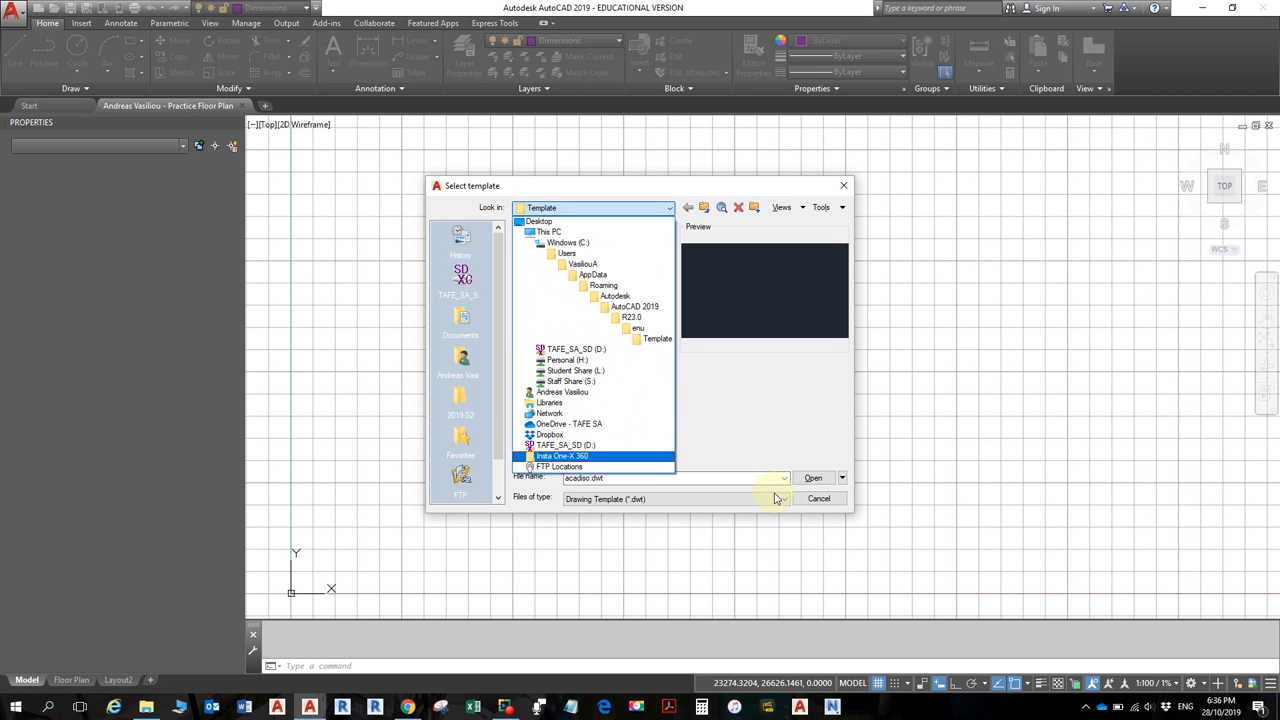
left_click(820, 500)
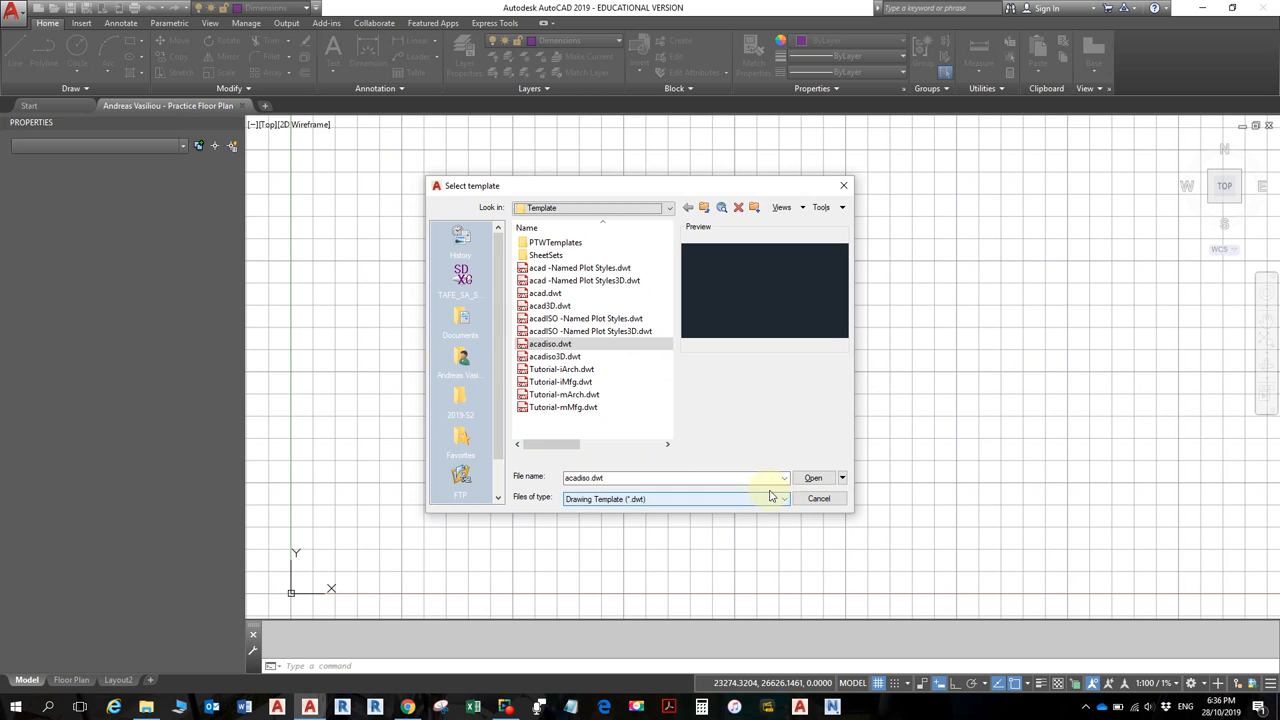
left_click(819, 498)
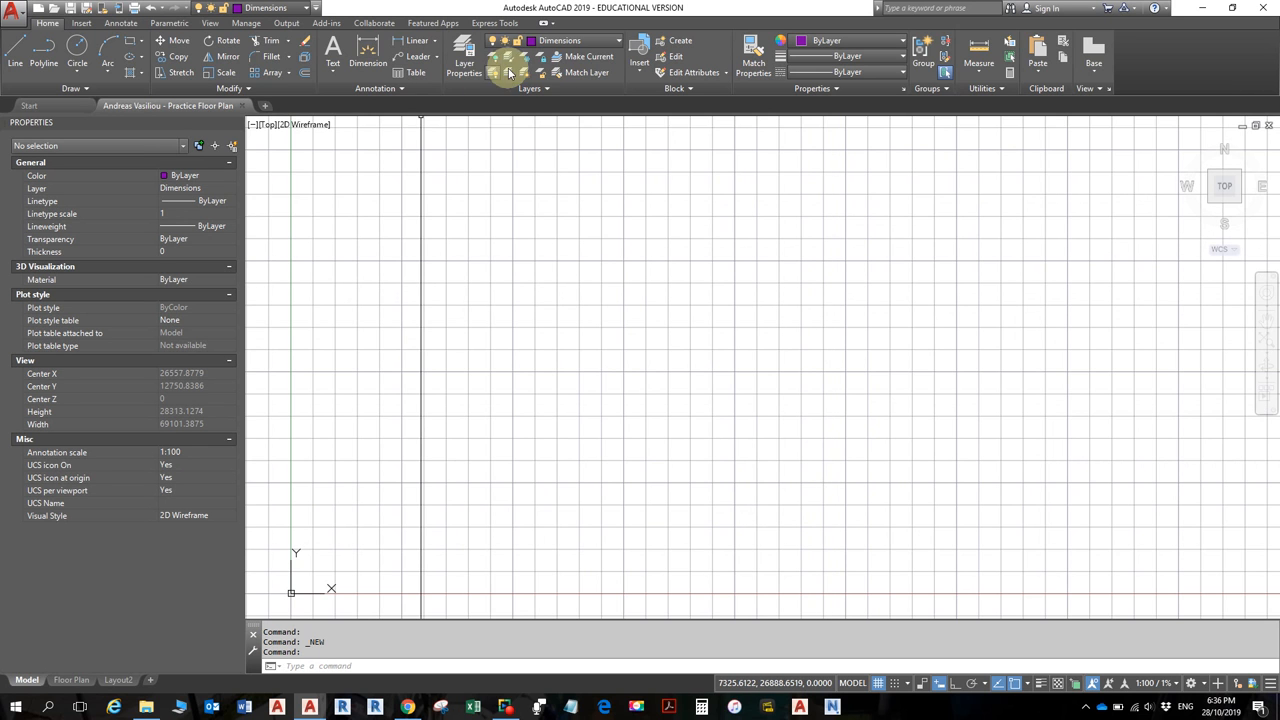
- Drop down the layer list to review layers 0 through Window, with Dimensions current
left_click(618, 42)
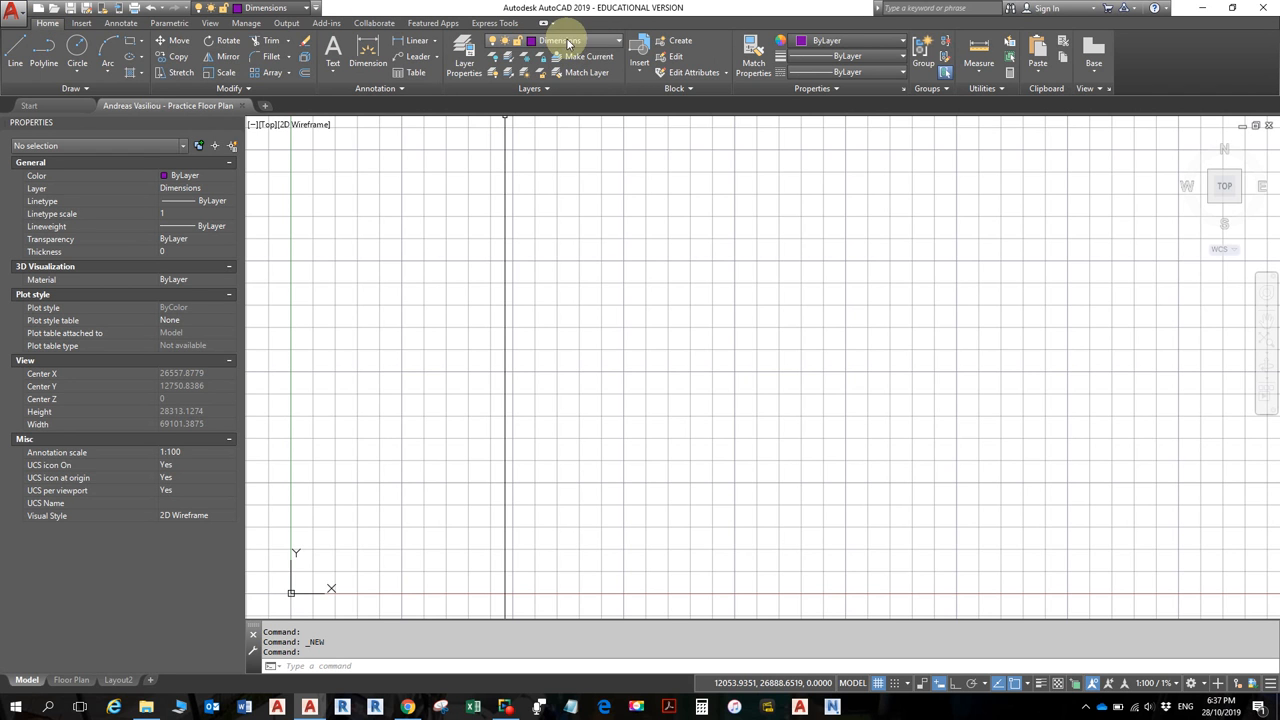
left_click(614, 42)
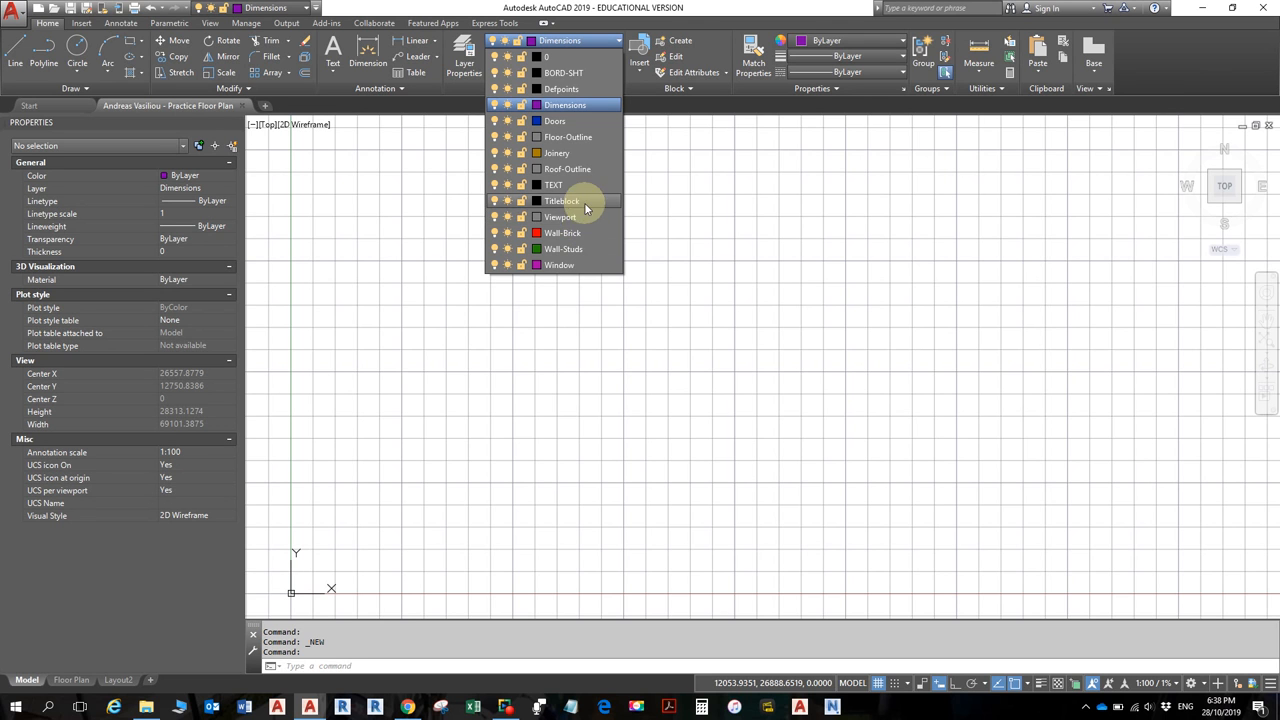
- Colour the Wall-Brick layer red and make it current, then return to the course page in Chrome
left_click(539, 233)
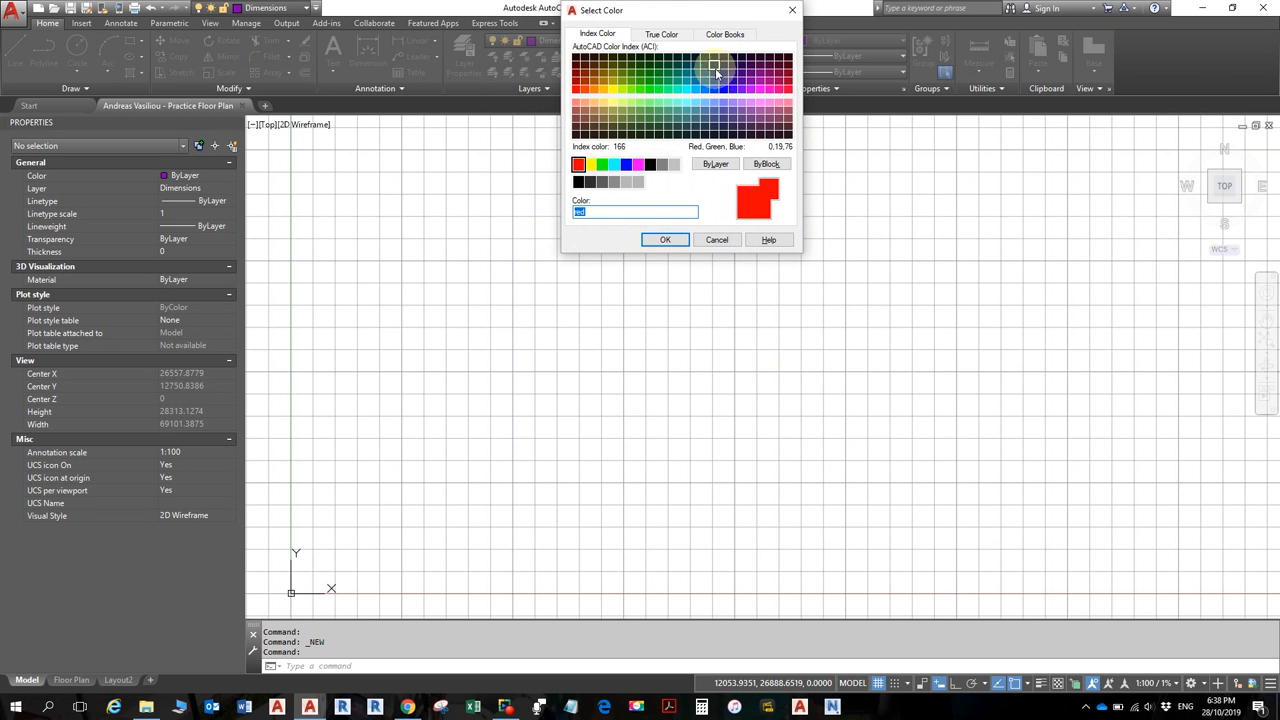
left_click(797, 18)
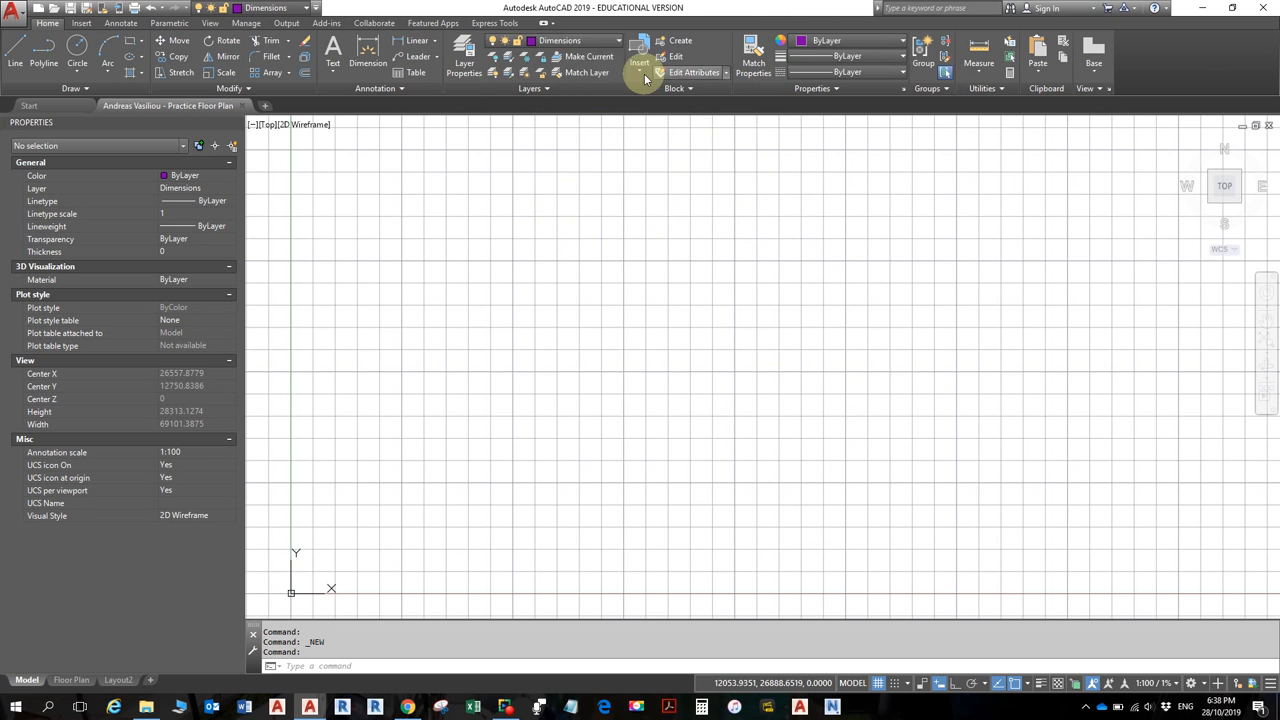
left_click(616, 42)
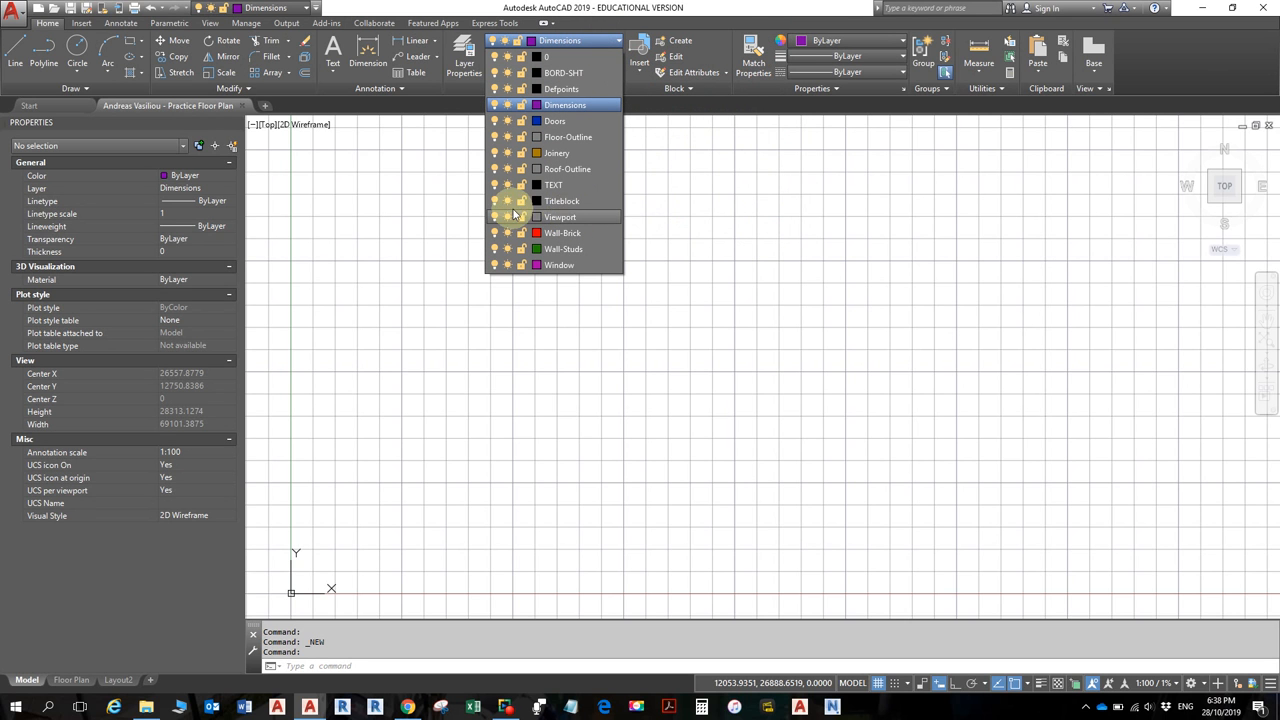
left_click(562, 236)
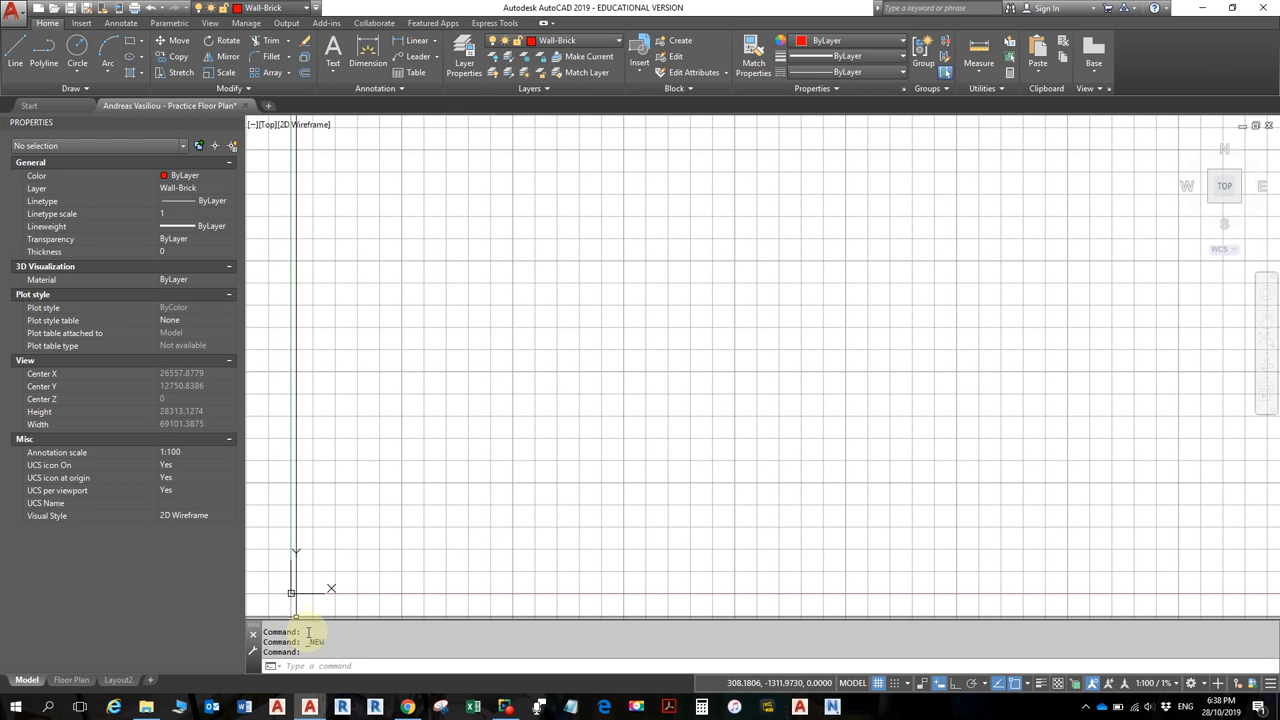
left_click(406, 706)
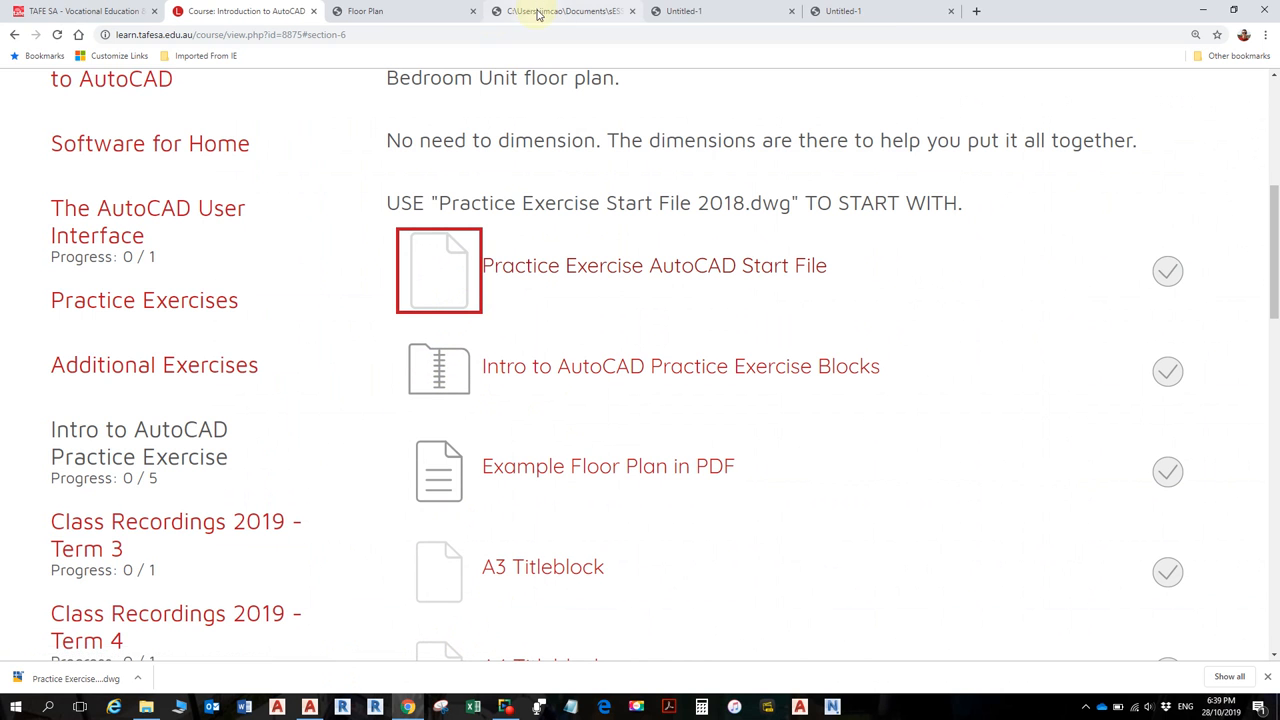
- Open the Floor Plan PDF tab and scroll down to the dimensioned 1:100 floor plan
left_click(411, 14)
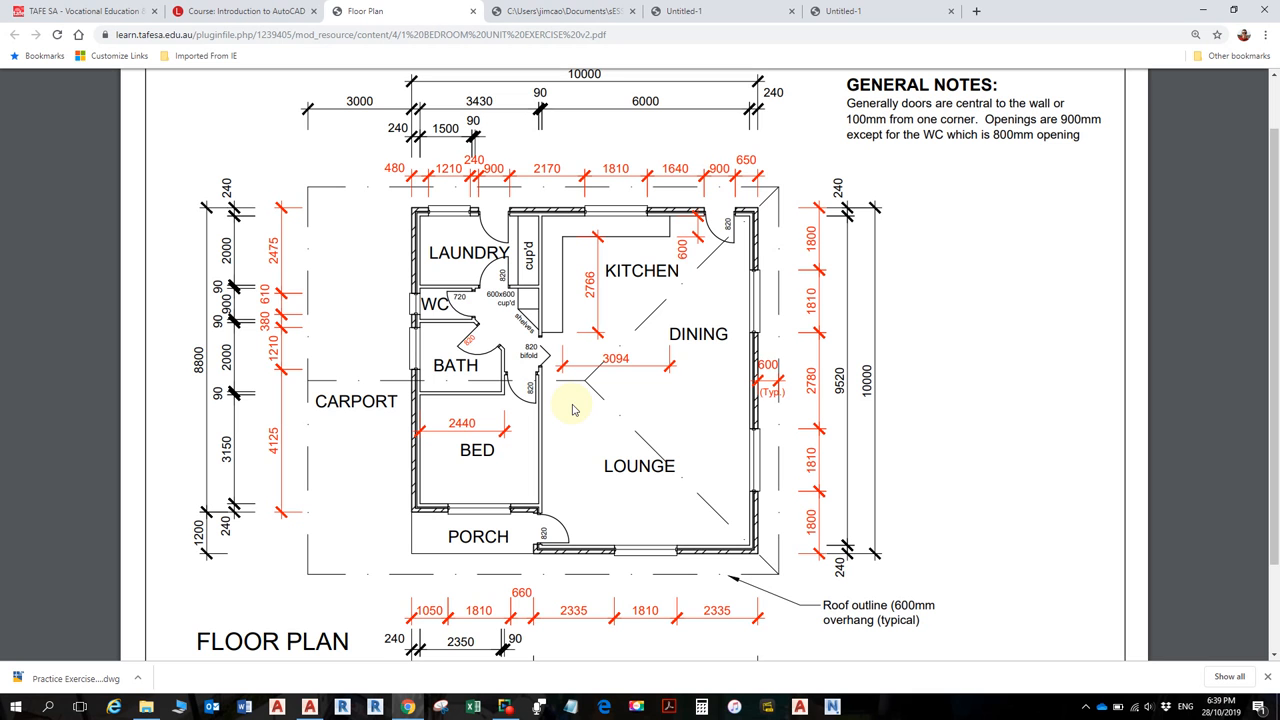
scroll(520, 412, "down", 1)
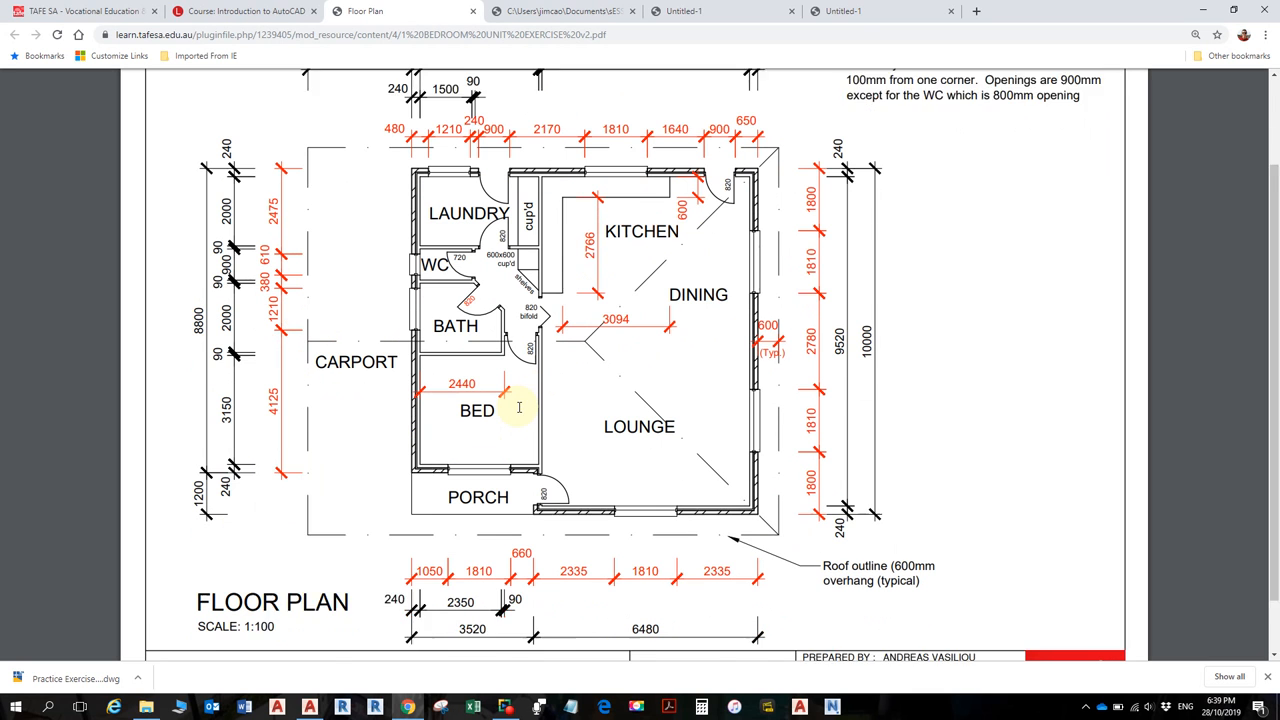
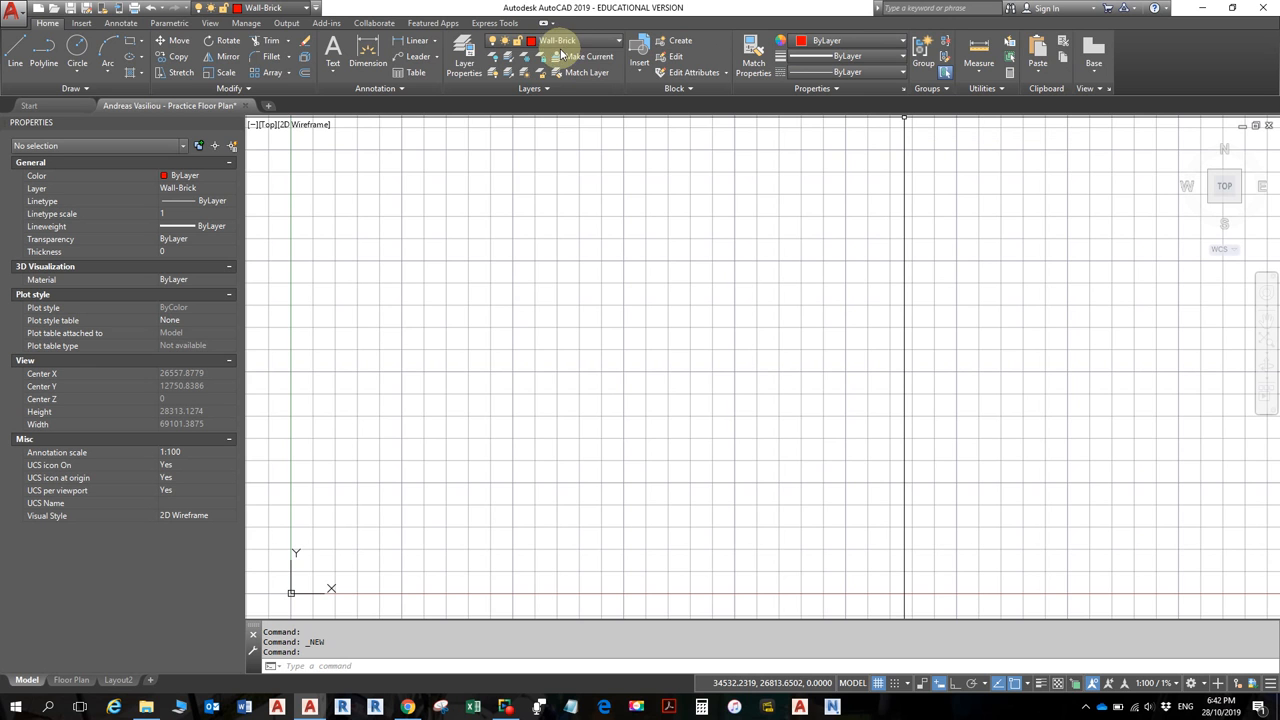
- Review the 14 layers and Roof-Outline's DASHDOT linetype without changing it, then view the floor plan PDF
left_click(460, 58)
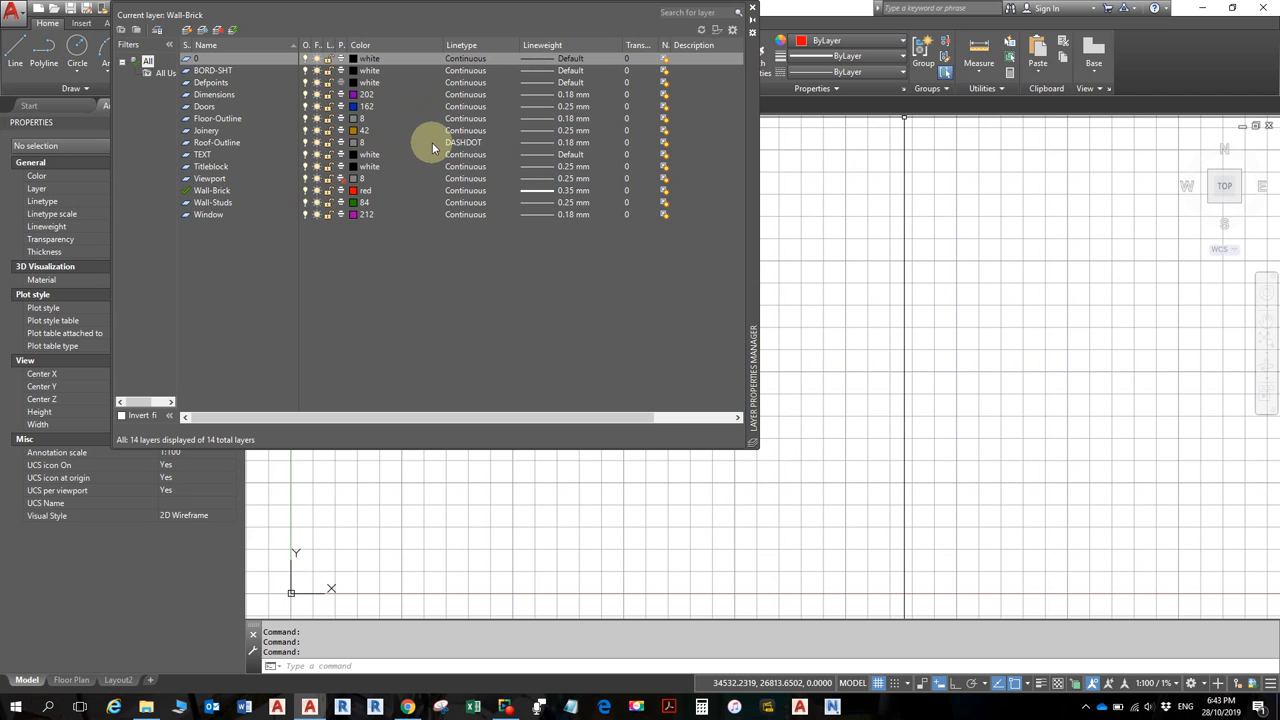
left_click(762, 168)
left_click_drag(764, 174, 943, 280)
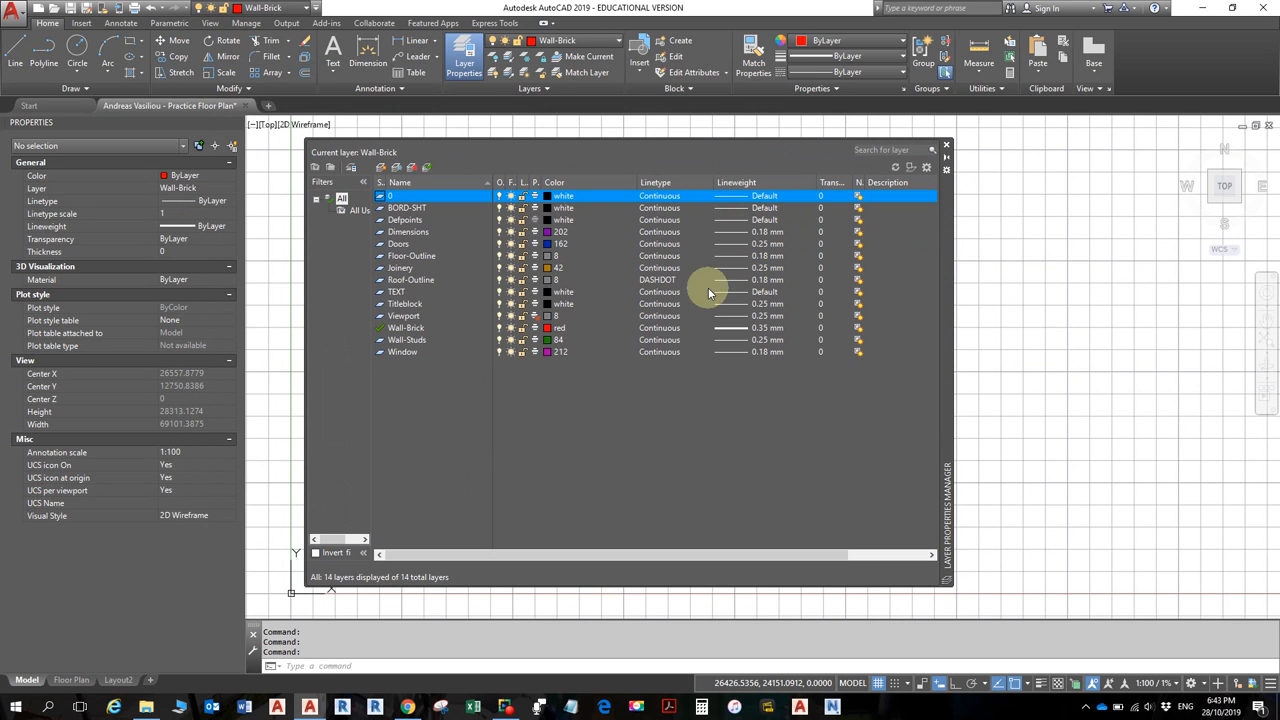
left_click(660, 280)
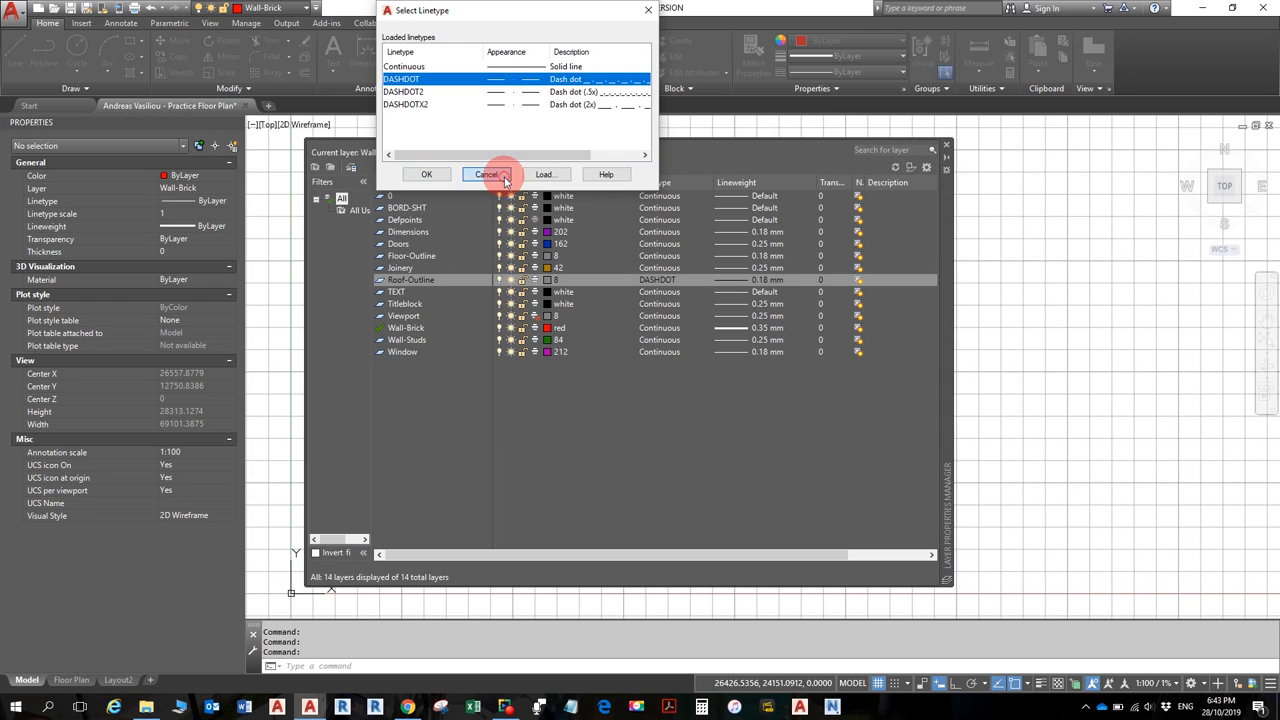
left_click(490, 175)
key("alt+Tab")
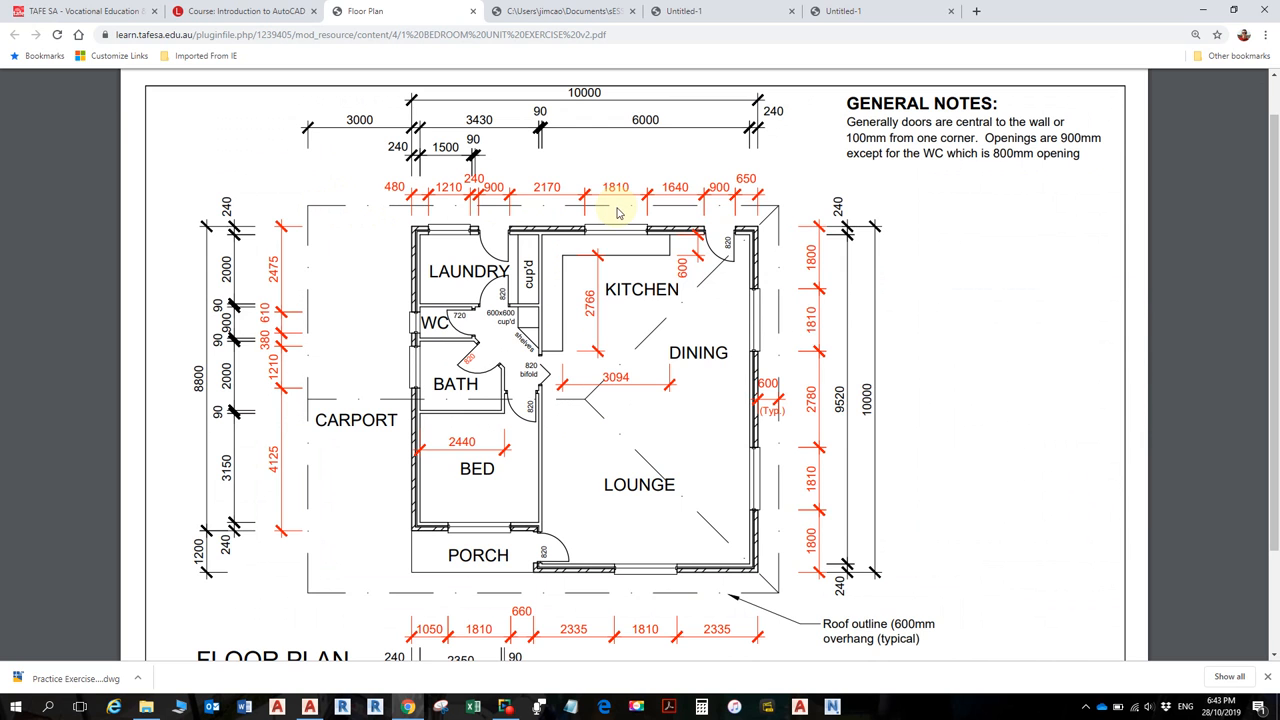
- Glance at the floor plan PDF again, then return to AutoCAD and close the layer manager
key("alt+Tab")
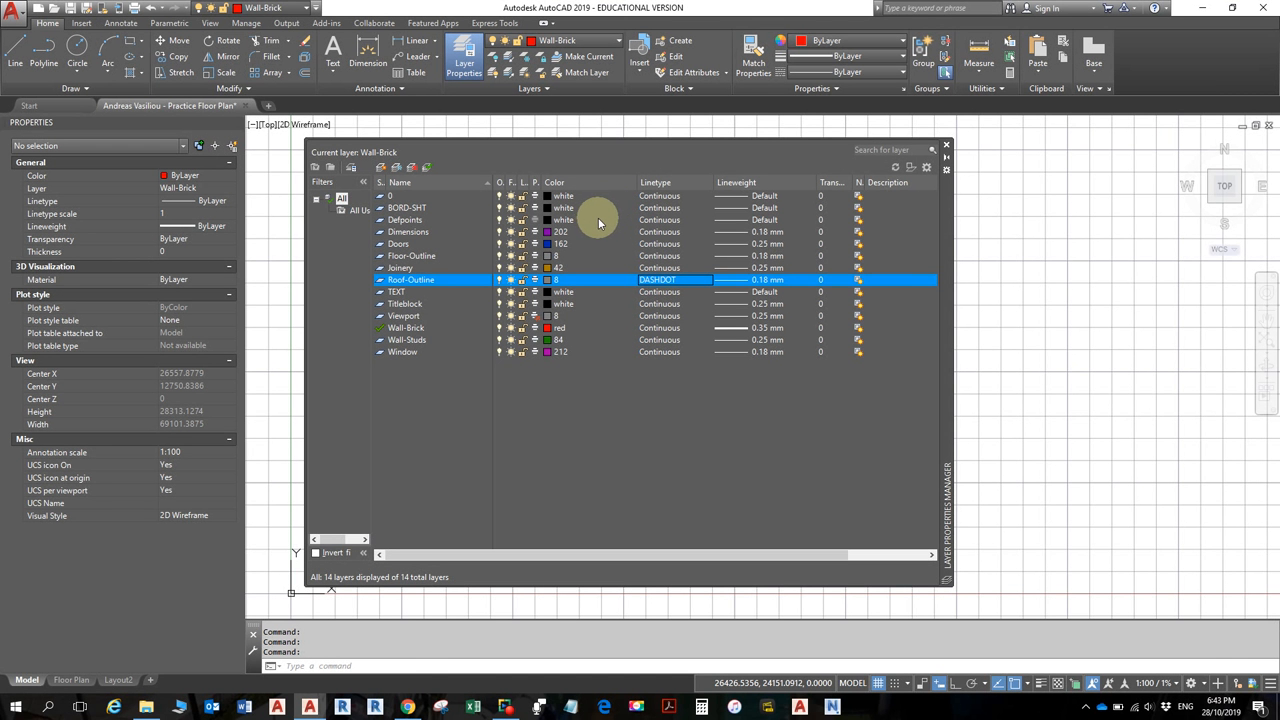
key("alt+Tab")
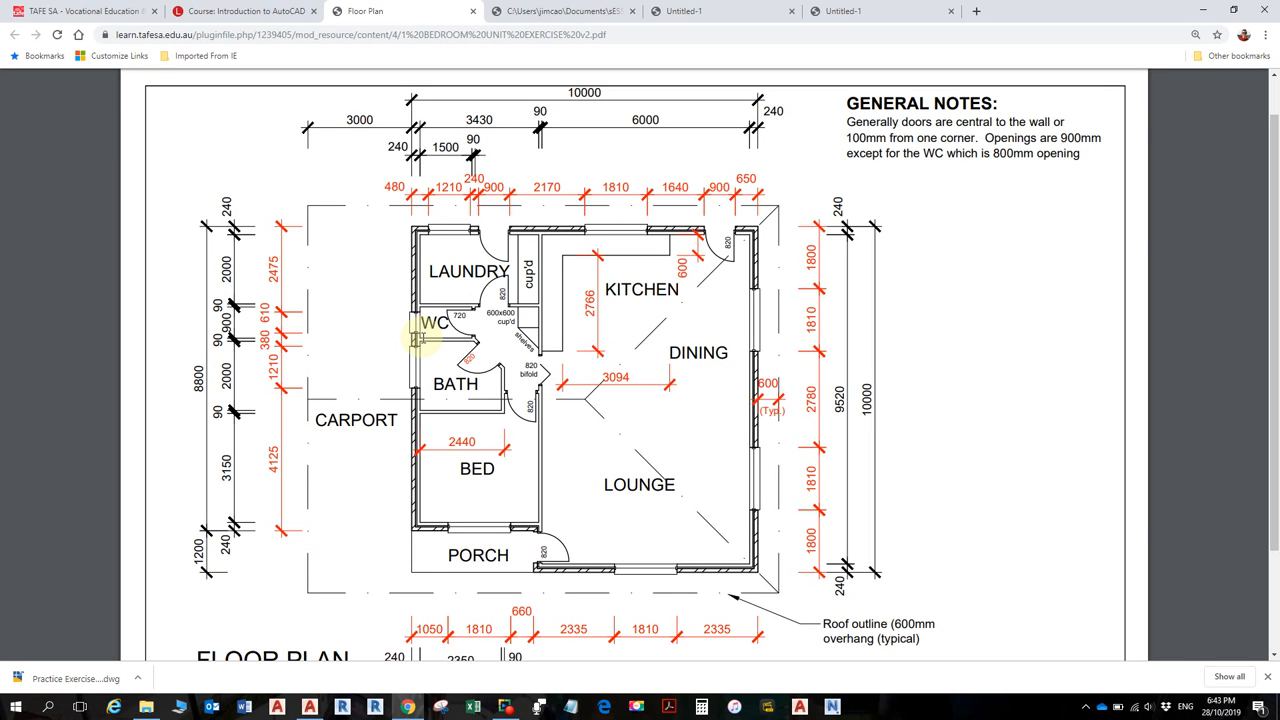
key("alt+Tab")
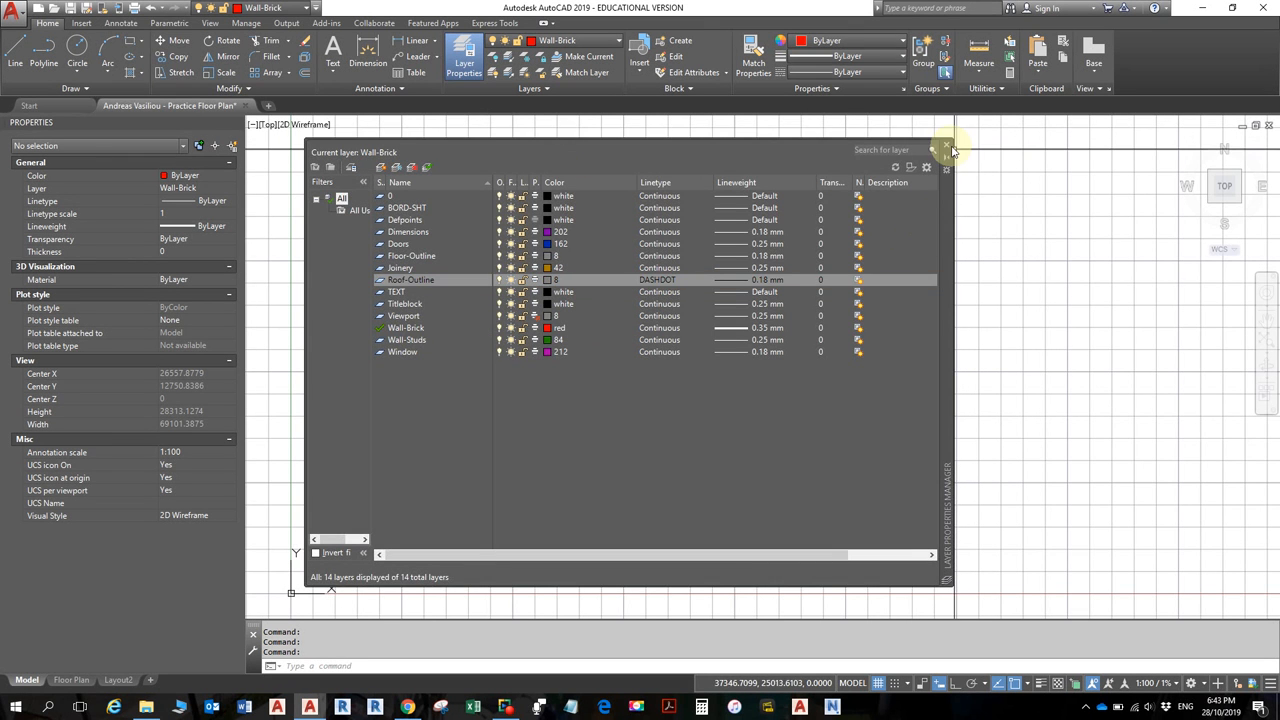
left_click(946, 148)
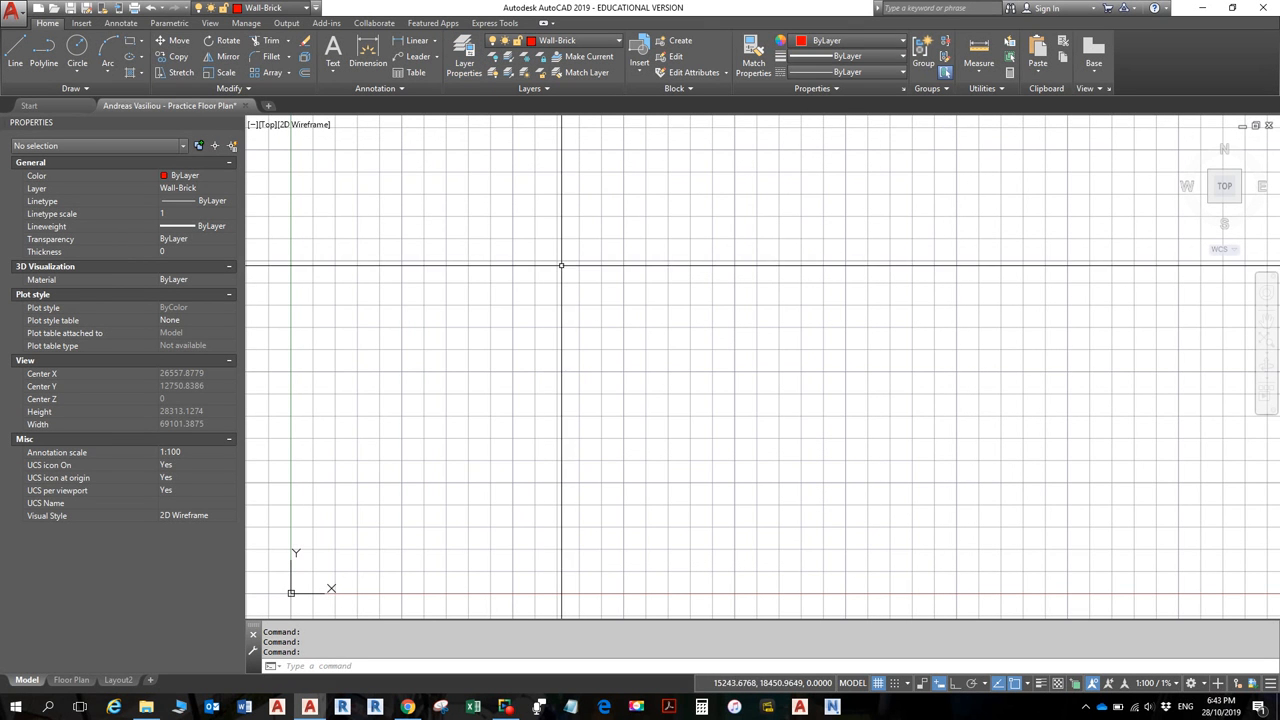
- Check the Linetype dropdown and leave new objects' linetype at ByLayer
left_click(896, 74)
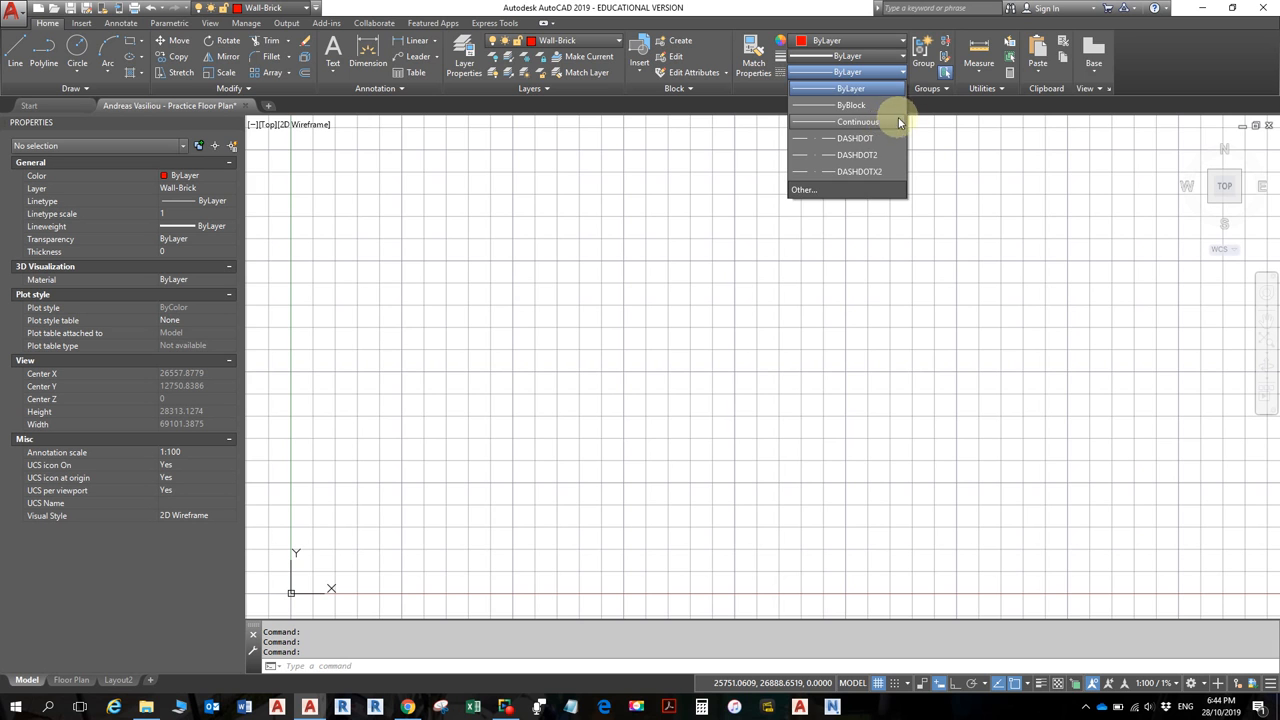
left_click(990, 103)
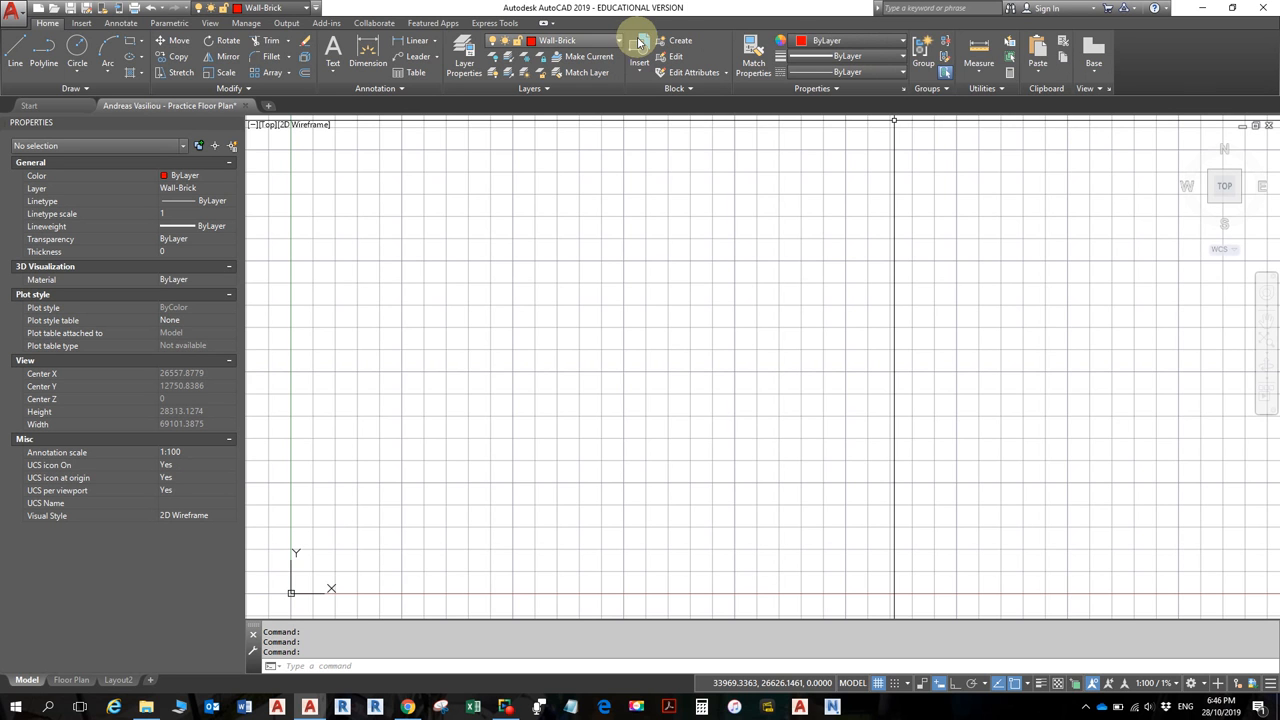
- Set the colour to green 19,103,52, draw a rough four-line open outline, and select it
left_click(873, 42)
left_click(893, 93)
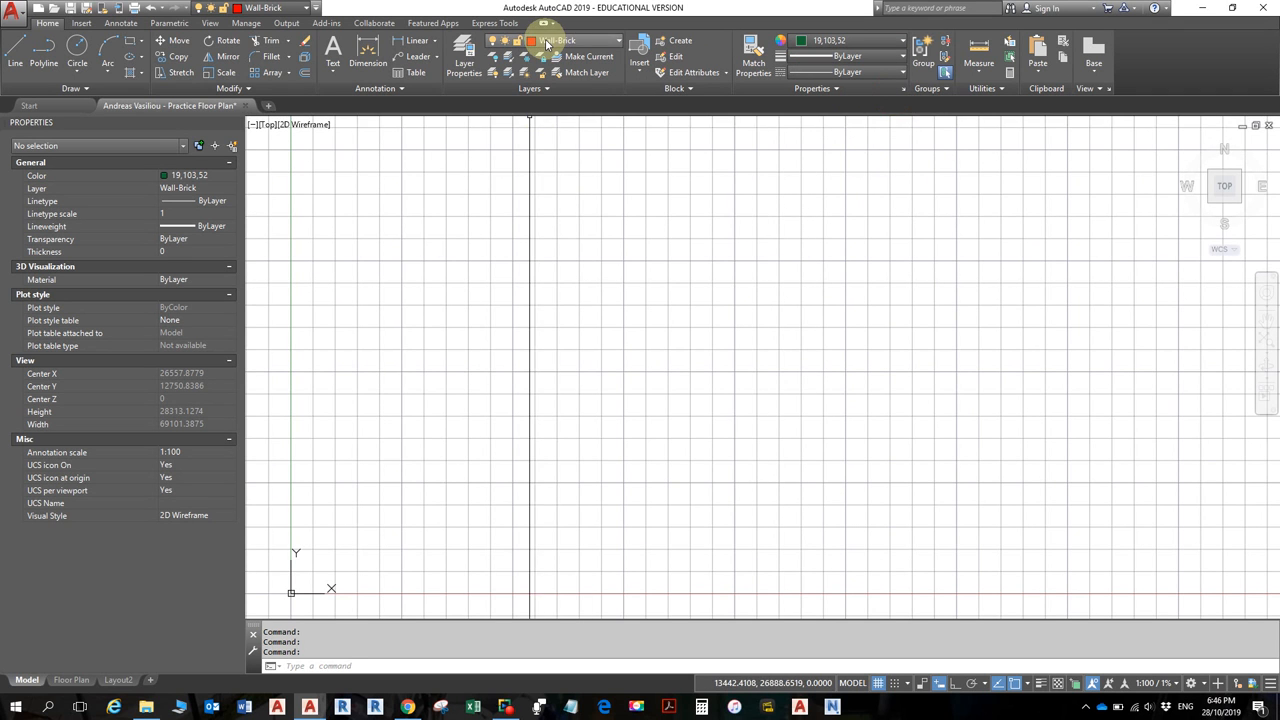
left_click(21, 68)
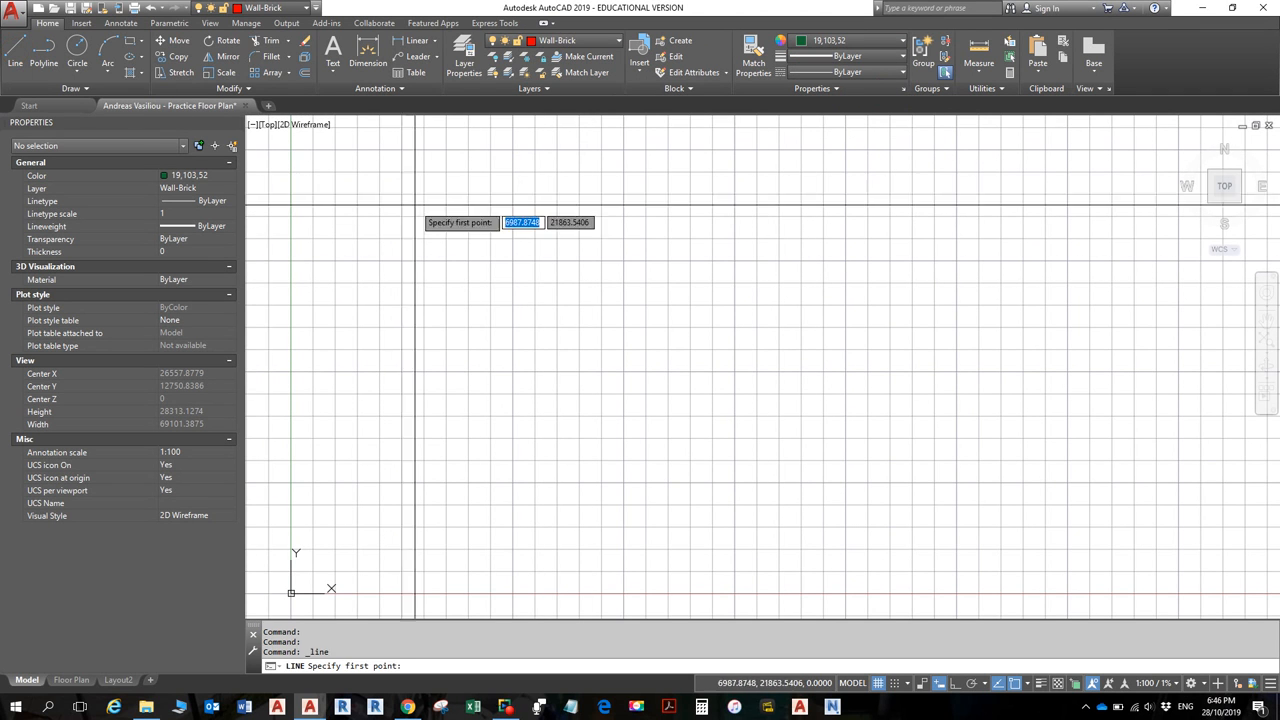
left_click(575, 284)
left_click(772, 266)
left_click(787, 416)
left_click(583, 433)
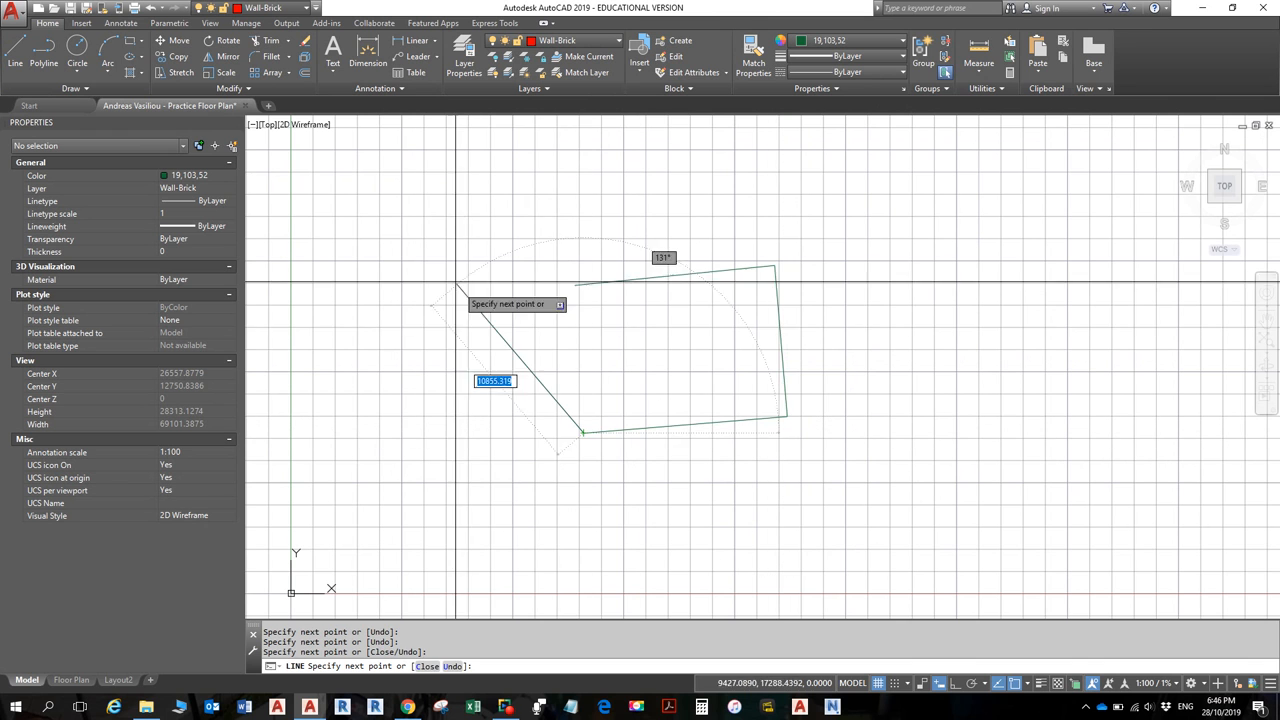
left_click(455, 282)
key("Escape")
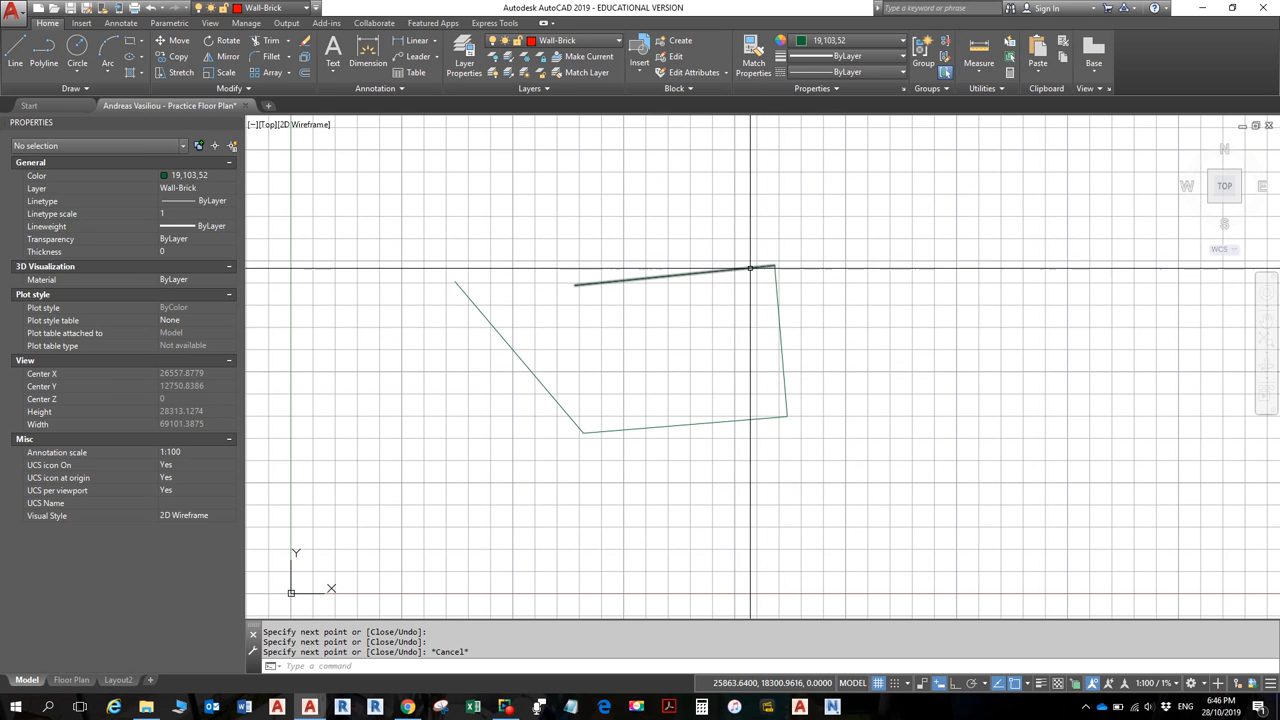
left_click(760, 267)
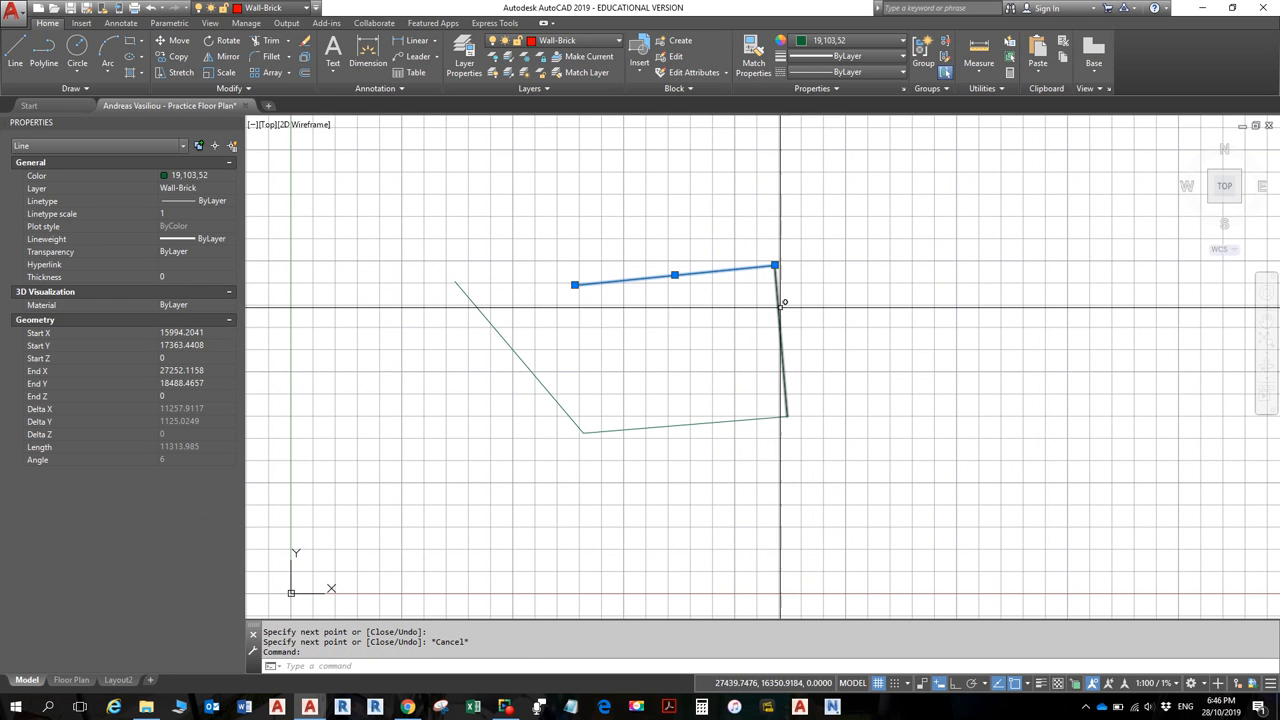
left_click(839, 474)
- Select all four outline lines and undo them with Ctrl+Z
left_click(405, 188)
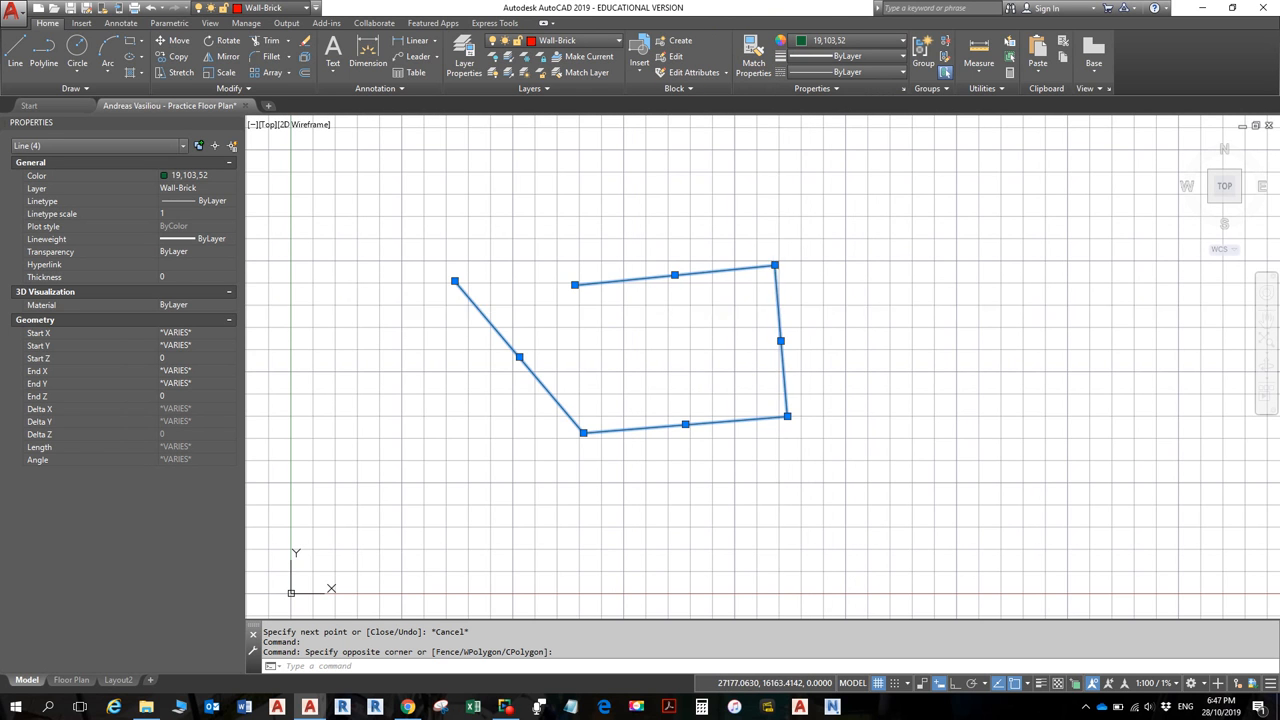
key("ctrl+z")
key("ctrl+z")
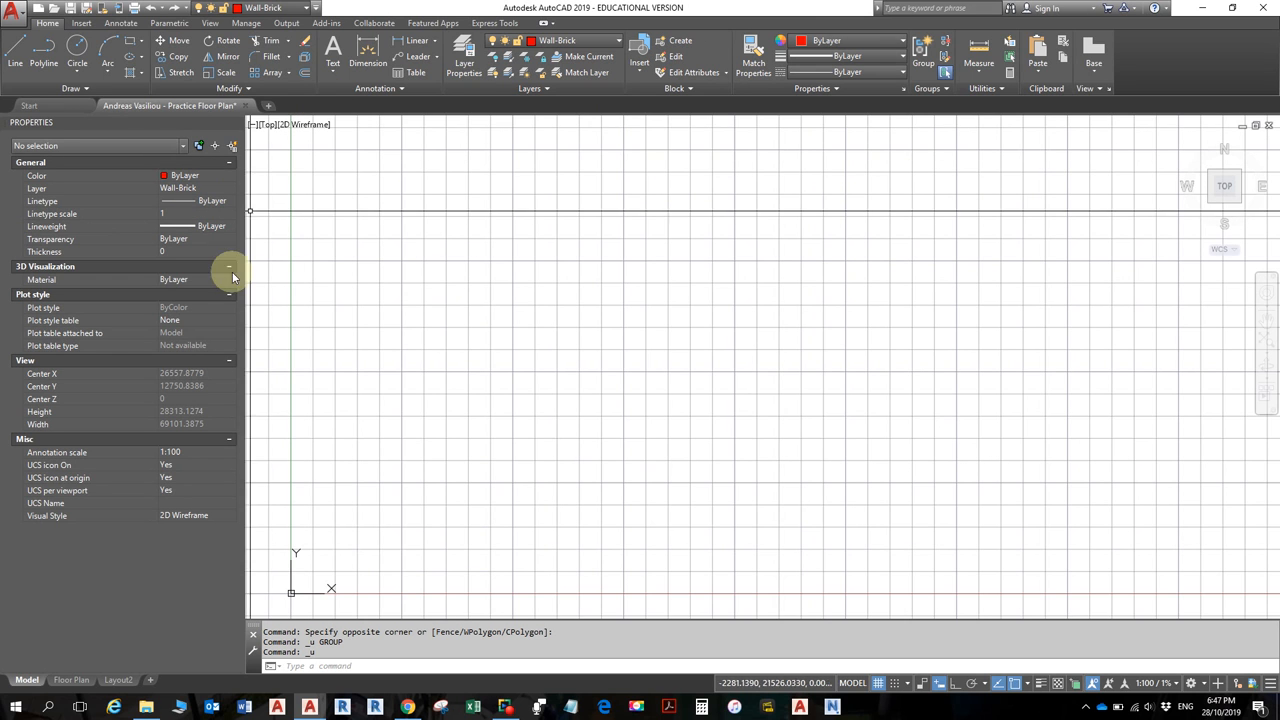
left_click(210, 22)
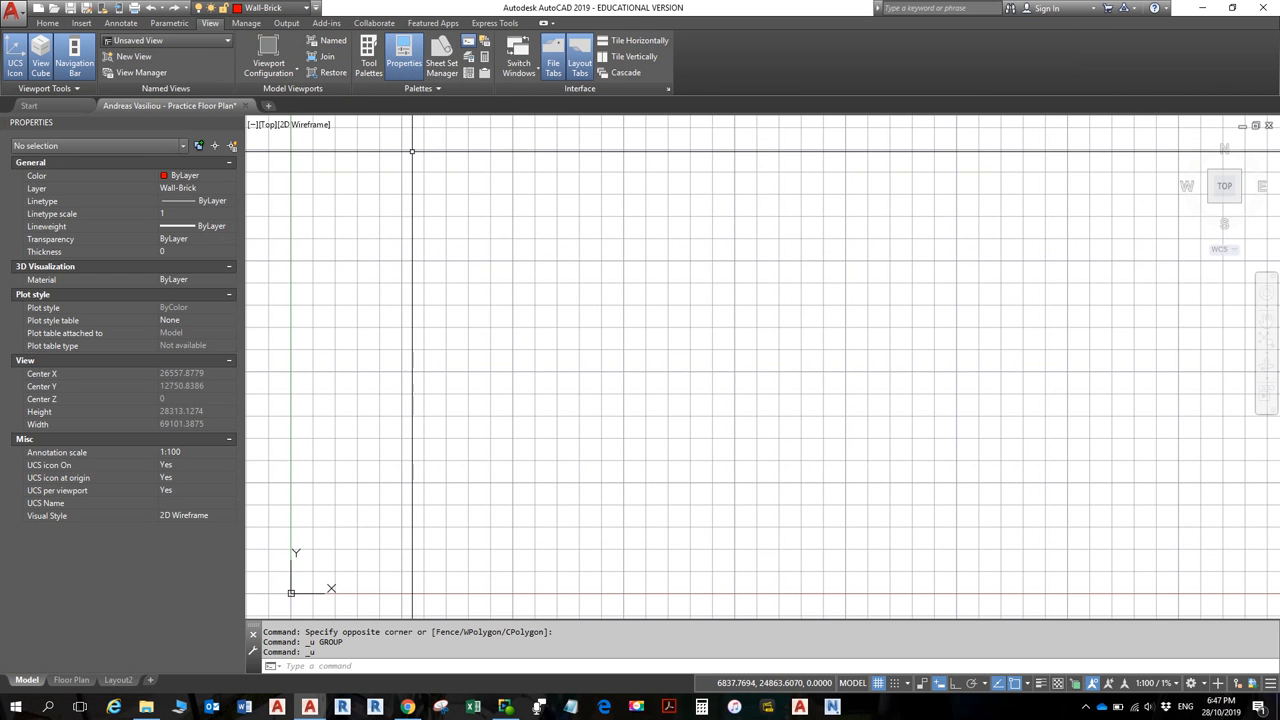
left_click(402, 56)
left_click(402, 62)
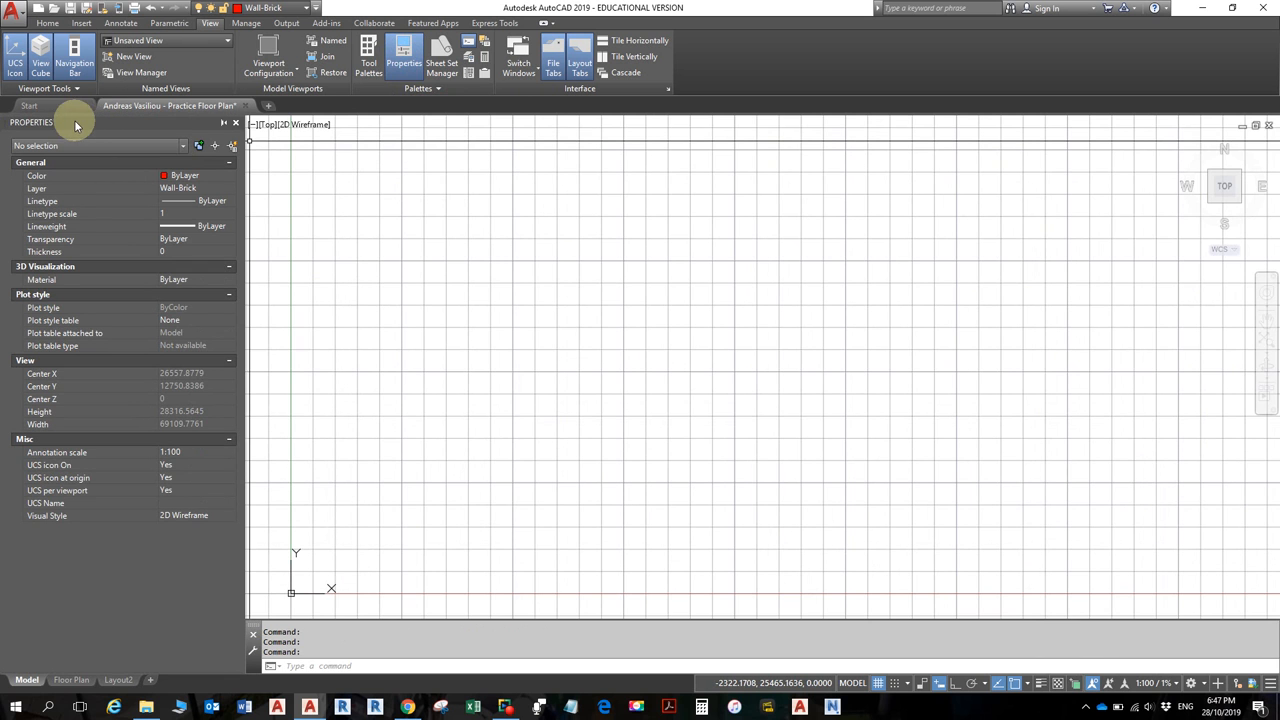
left_click_drag(83, 118, 446, 180)
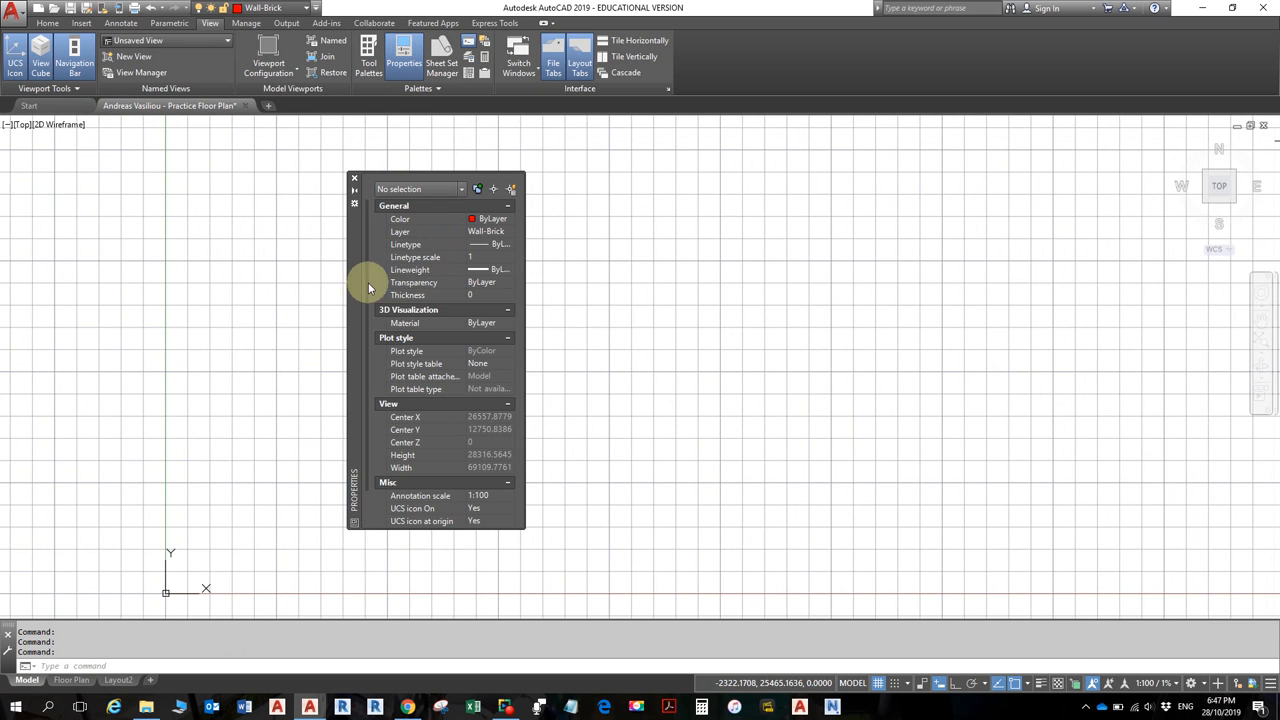
left_click_drag(363, 256, 60, 141)
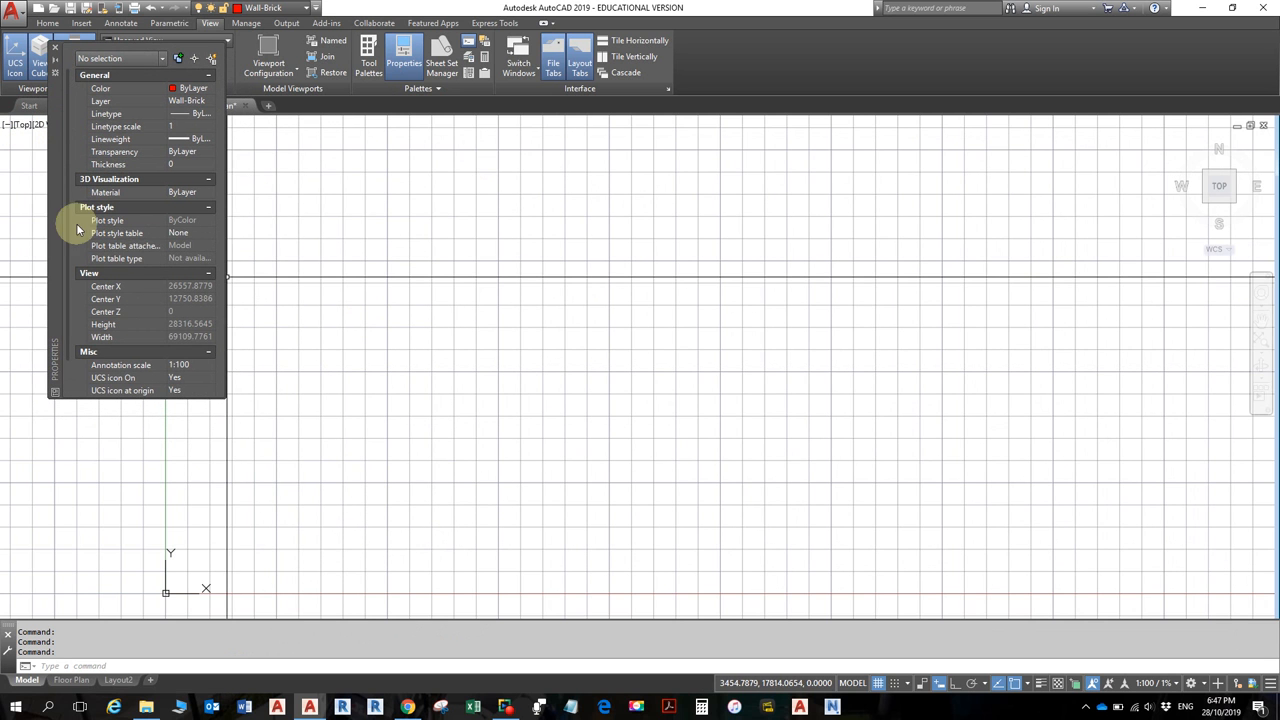
left_click_drag(50, 192, 573, 252)
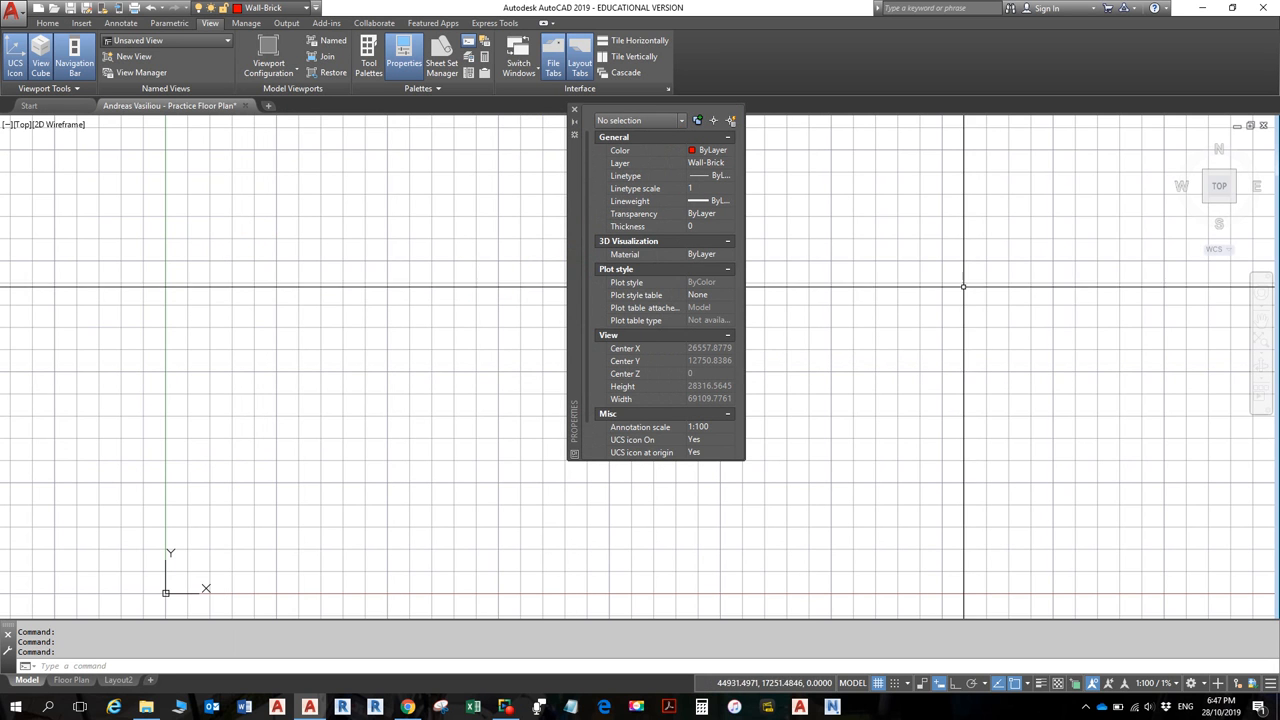
mouse_move(577, 280)
left_mouse_down()
mouse_move(193, 354)
mouse_move(77, 331)
mouse_move(13, 338)
left_mouse_up()
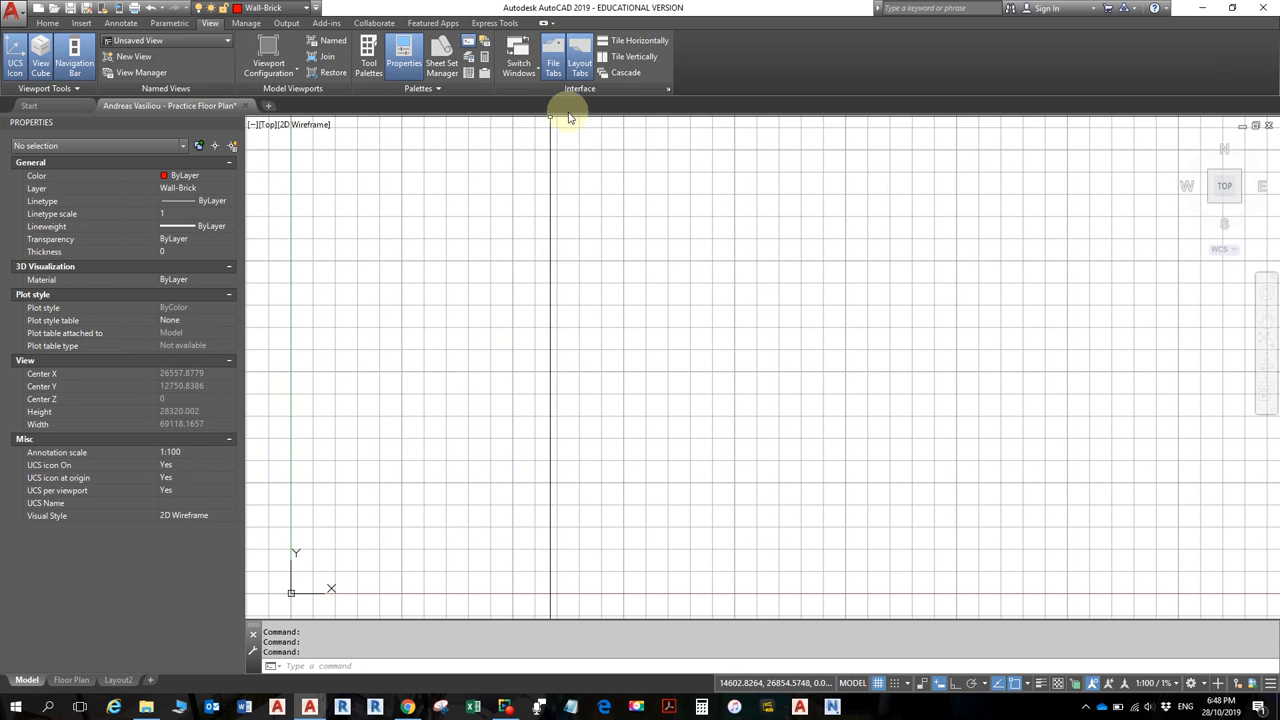
left_click(46, 23)
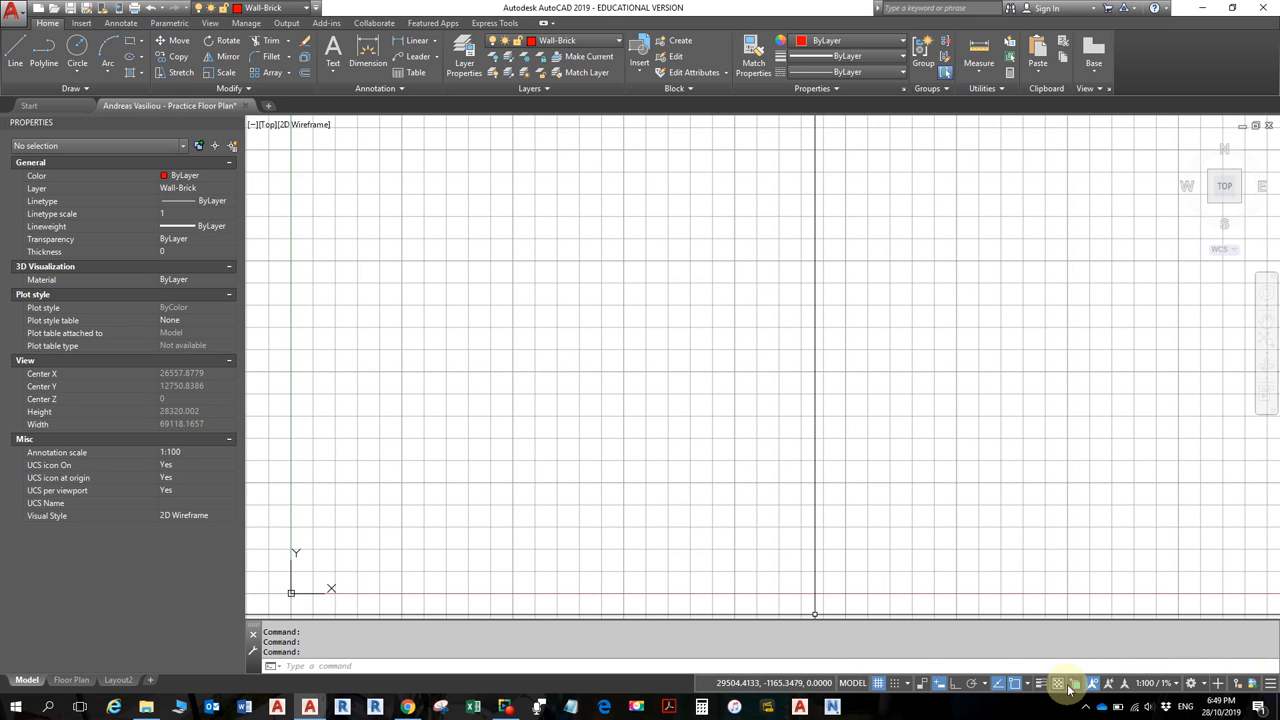
- Turn off the drawing grid with the status-bar Grid toggle
left_click(883, 684)
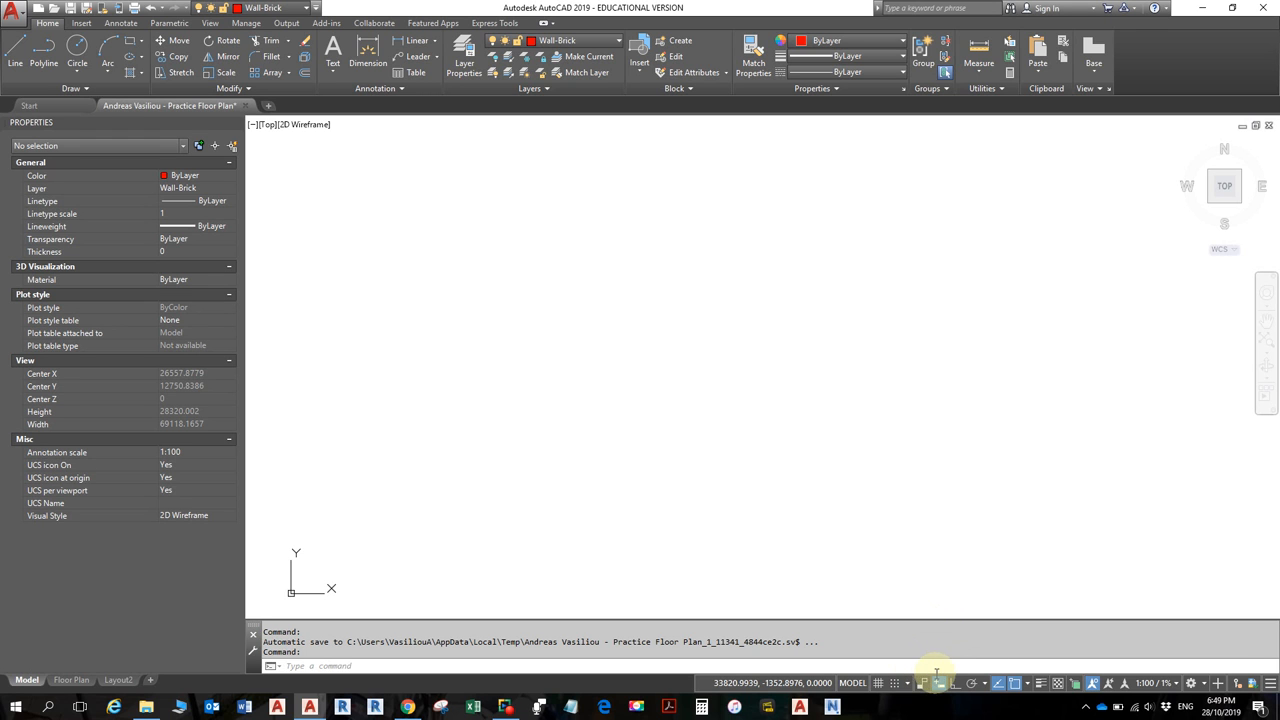
left_click(1271, 690)
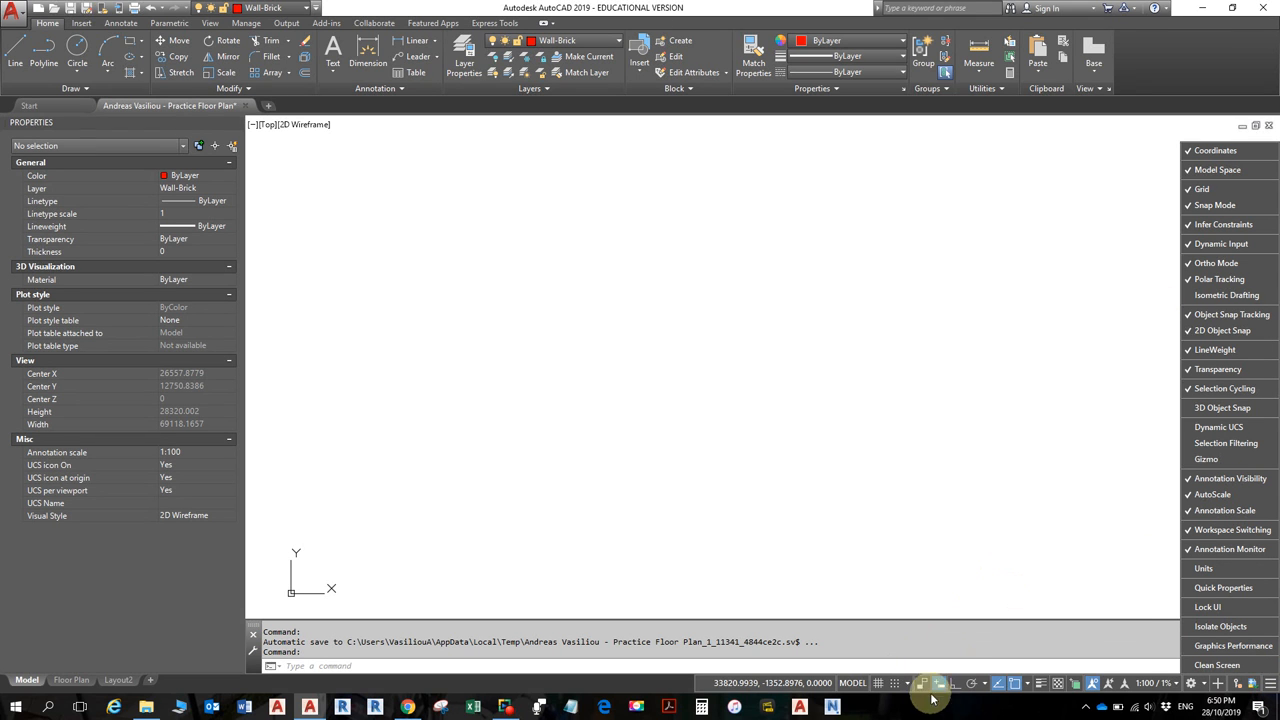
left_click(436, 688)
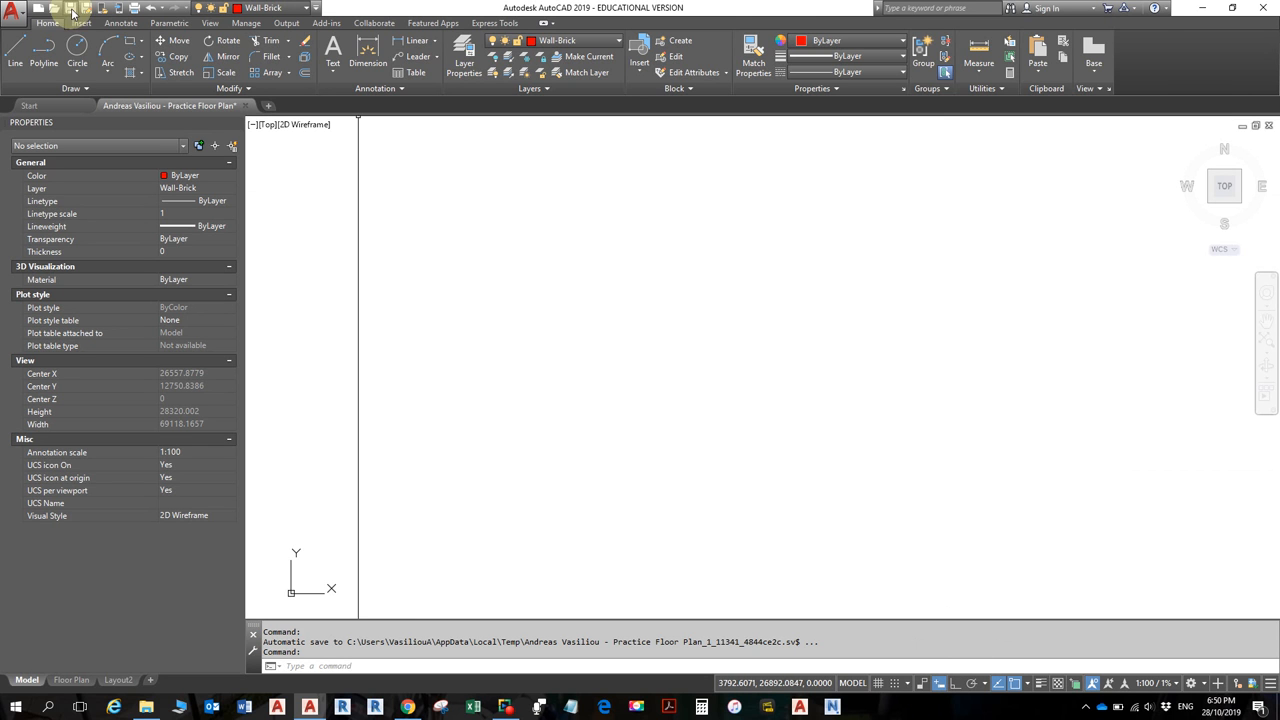
- Draw two separate, unconnected red lines on Wall-Brick and show the Parametric tools
left_click(15, 50)
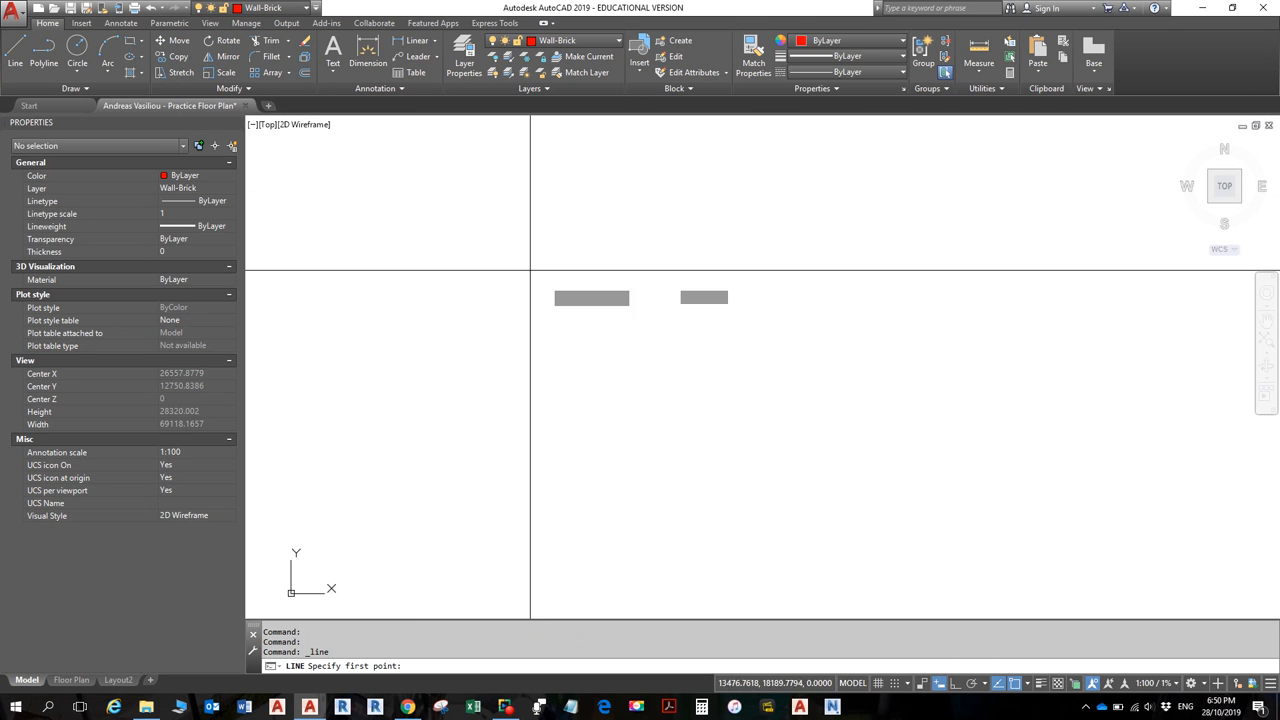
left_click(591, 412)
left_click(705, 218)
key("Escape")
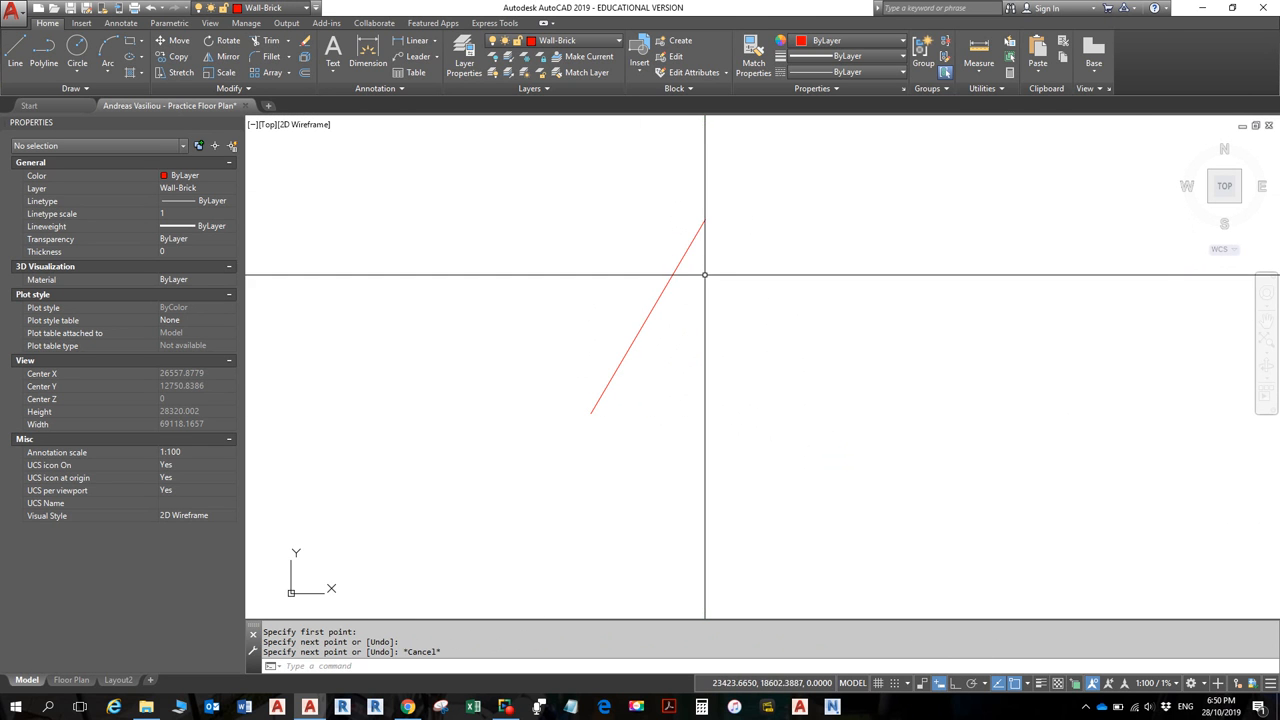
key("Return")
left_click(716, 270)
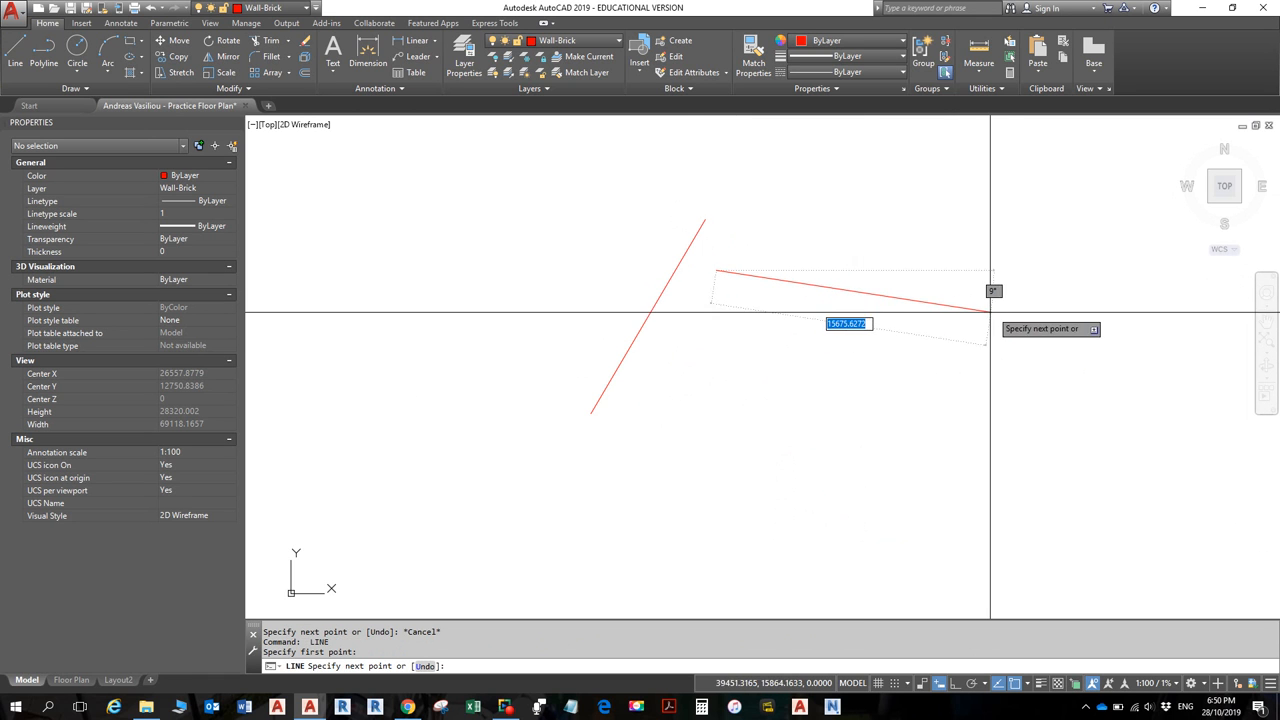
left_click(981, 320)
key("Return")
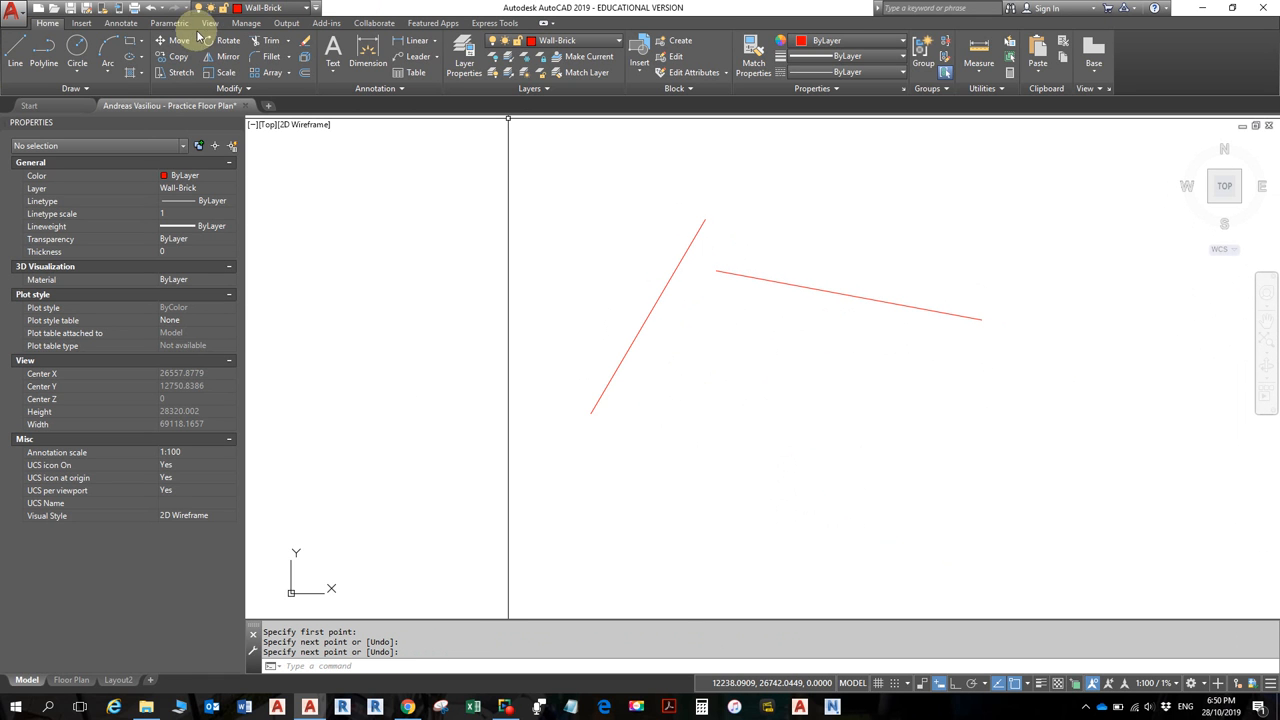
left_click(164, 26)
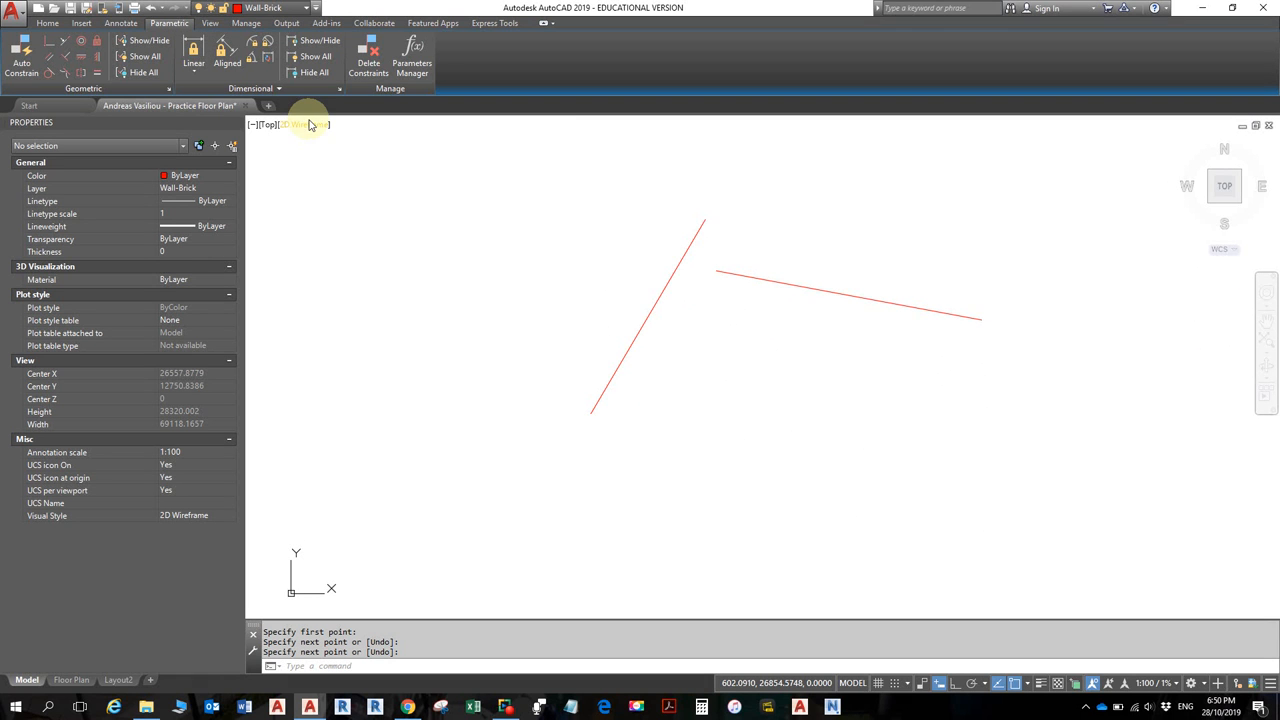
- Constrain the right red line perpendicular to the left one
left_click(66, 61)
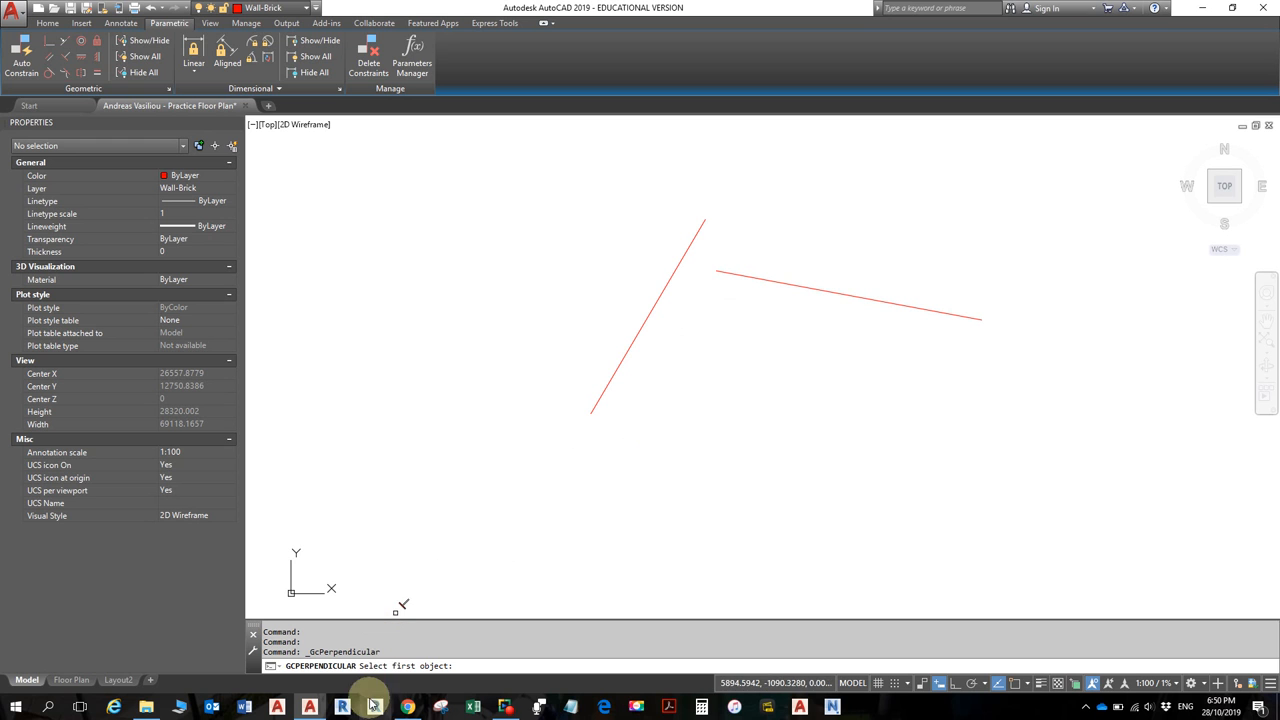
left_click(665, 279)
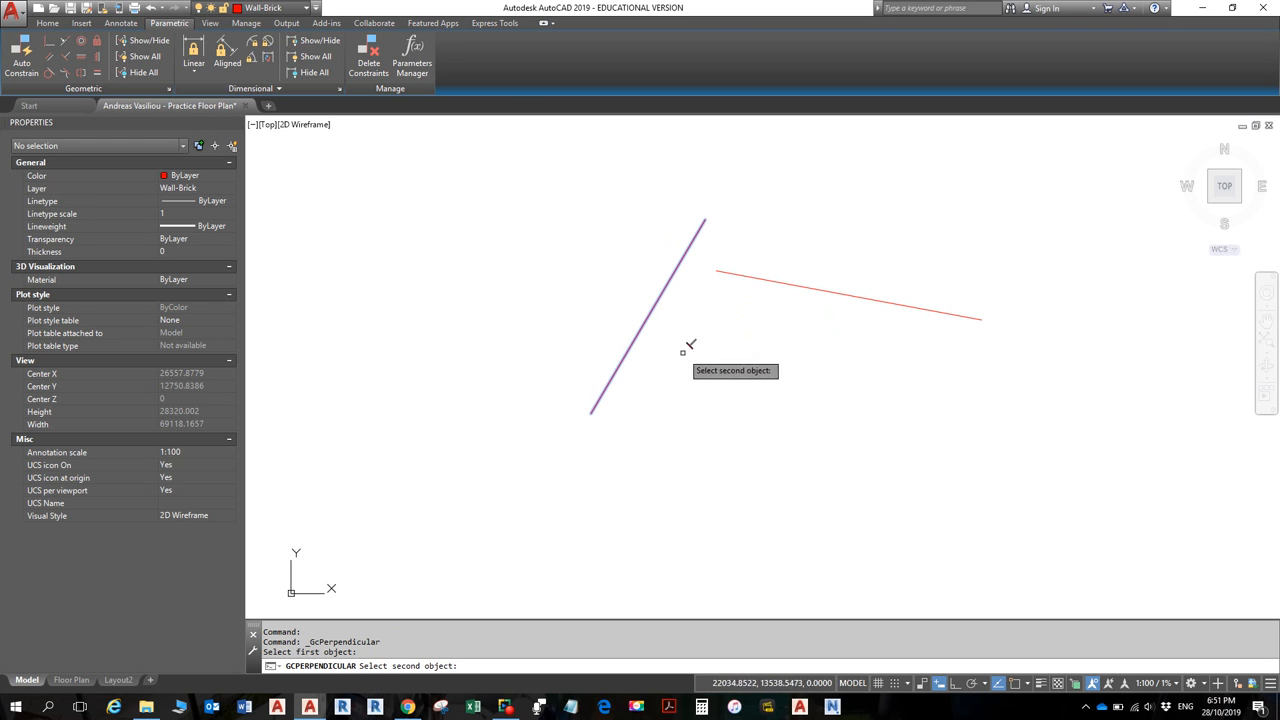
left_click(765, 279)
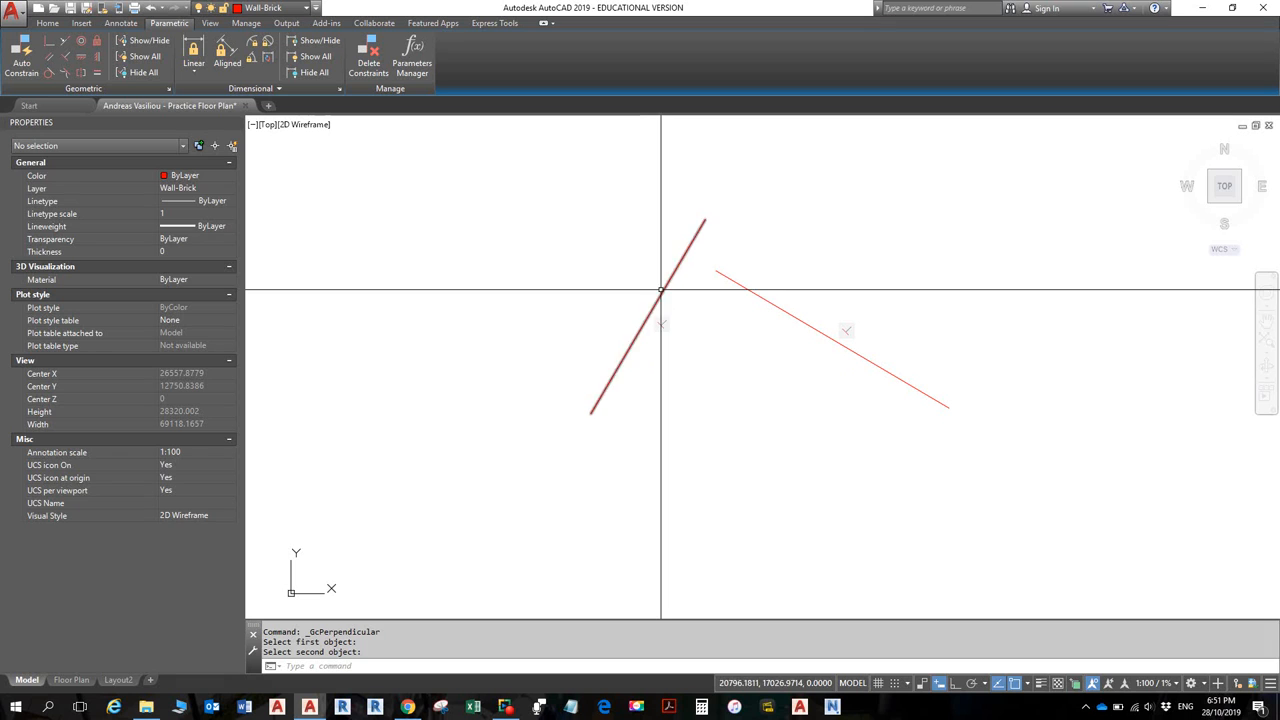
- Rotate the left red line with RO about a base point on it to a new angle
left_click(662, 303)
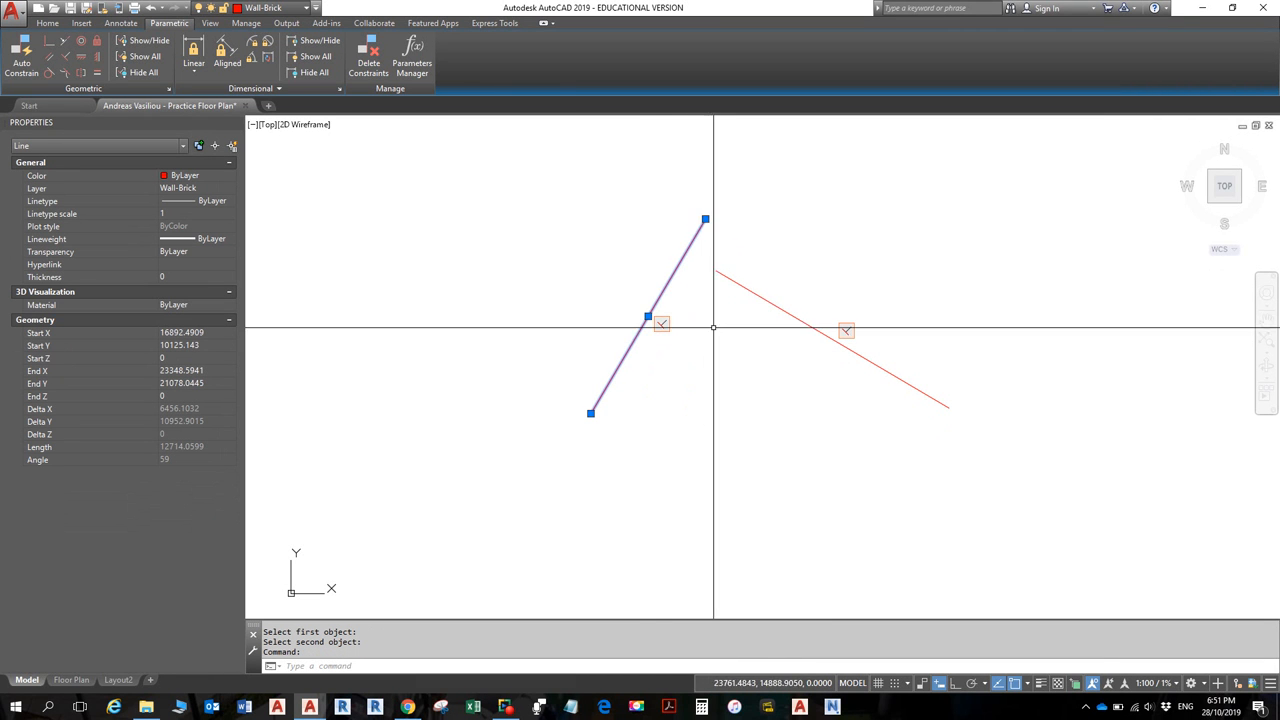
left_click(647, 224)
type("r")
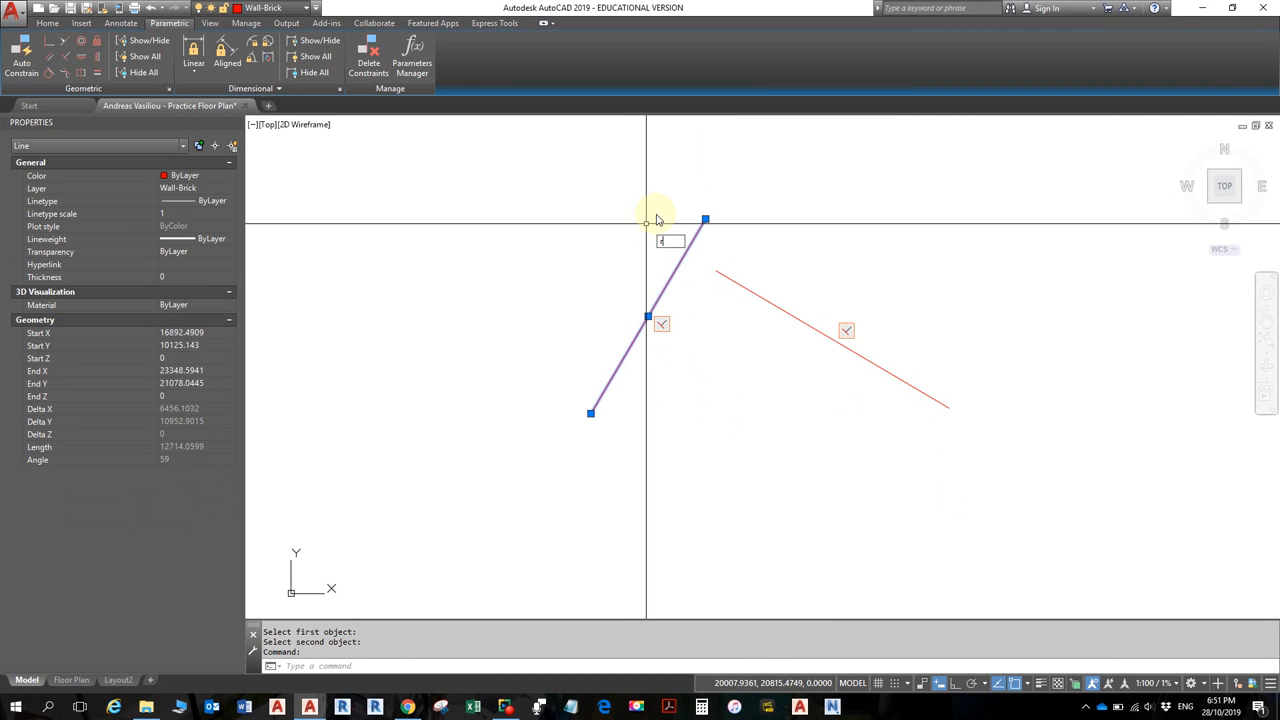
type("o")
key("Return")
left_click(624, 292)
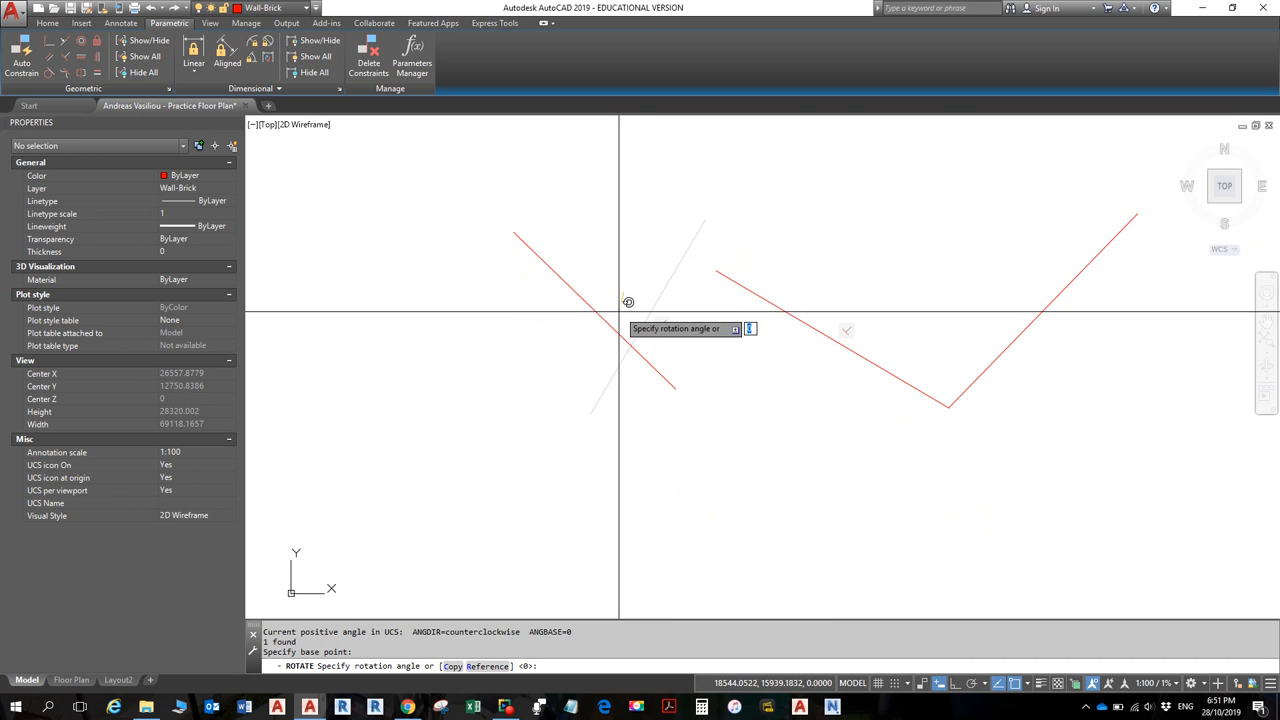
left_click(620, 325)
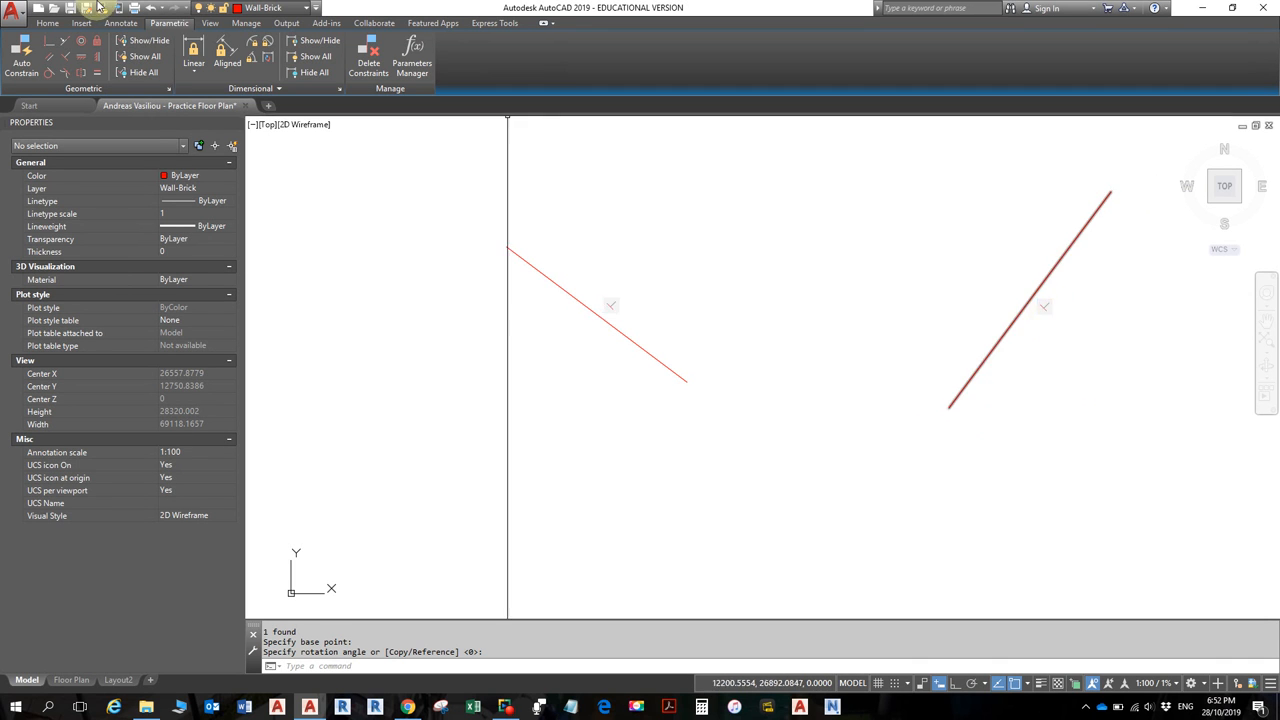
- Start Delete Constraints on the lines, then cancel it
left_click(368, 63)
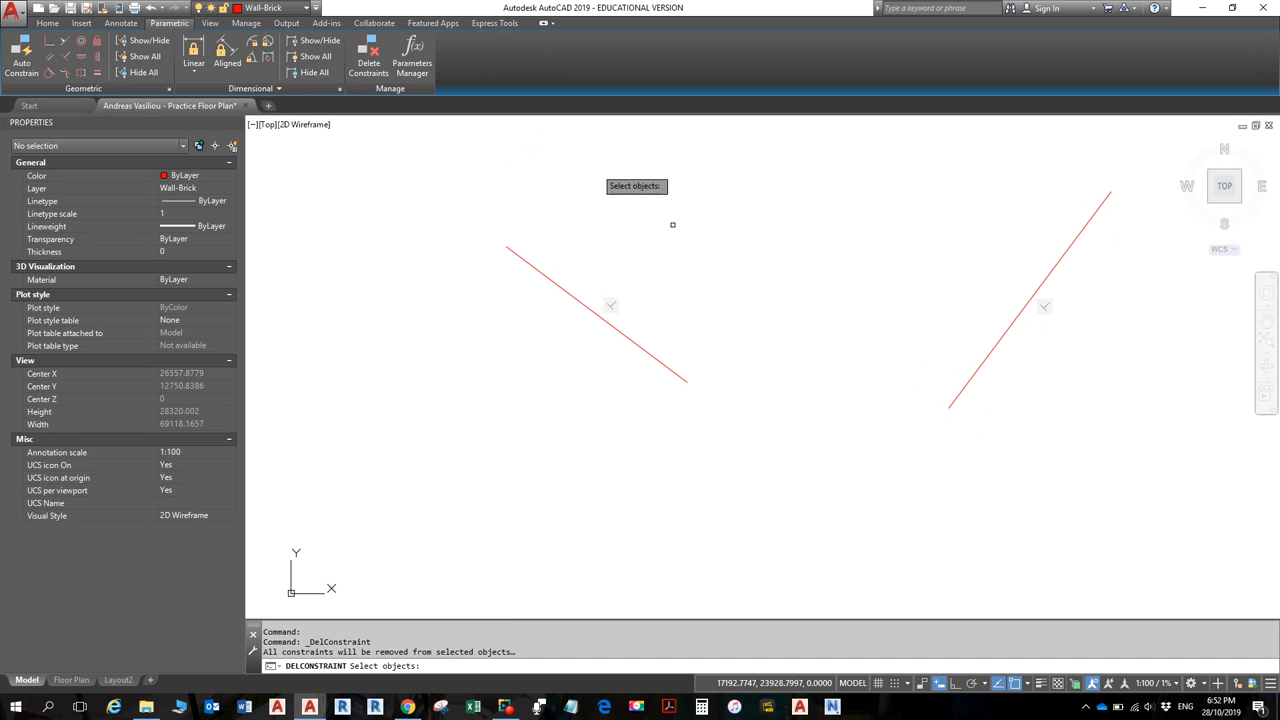
left_click(1046, 307)
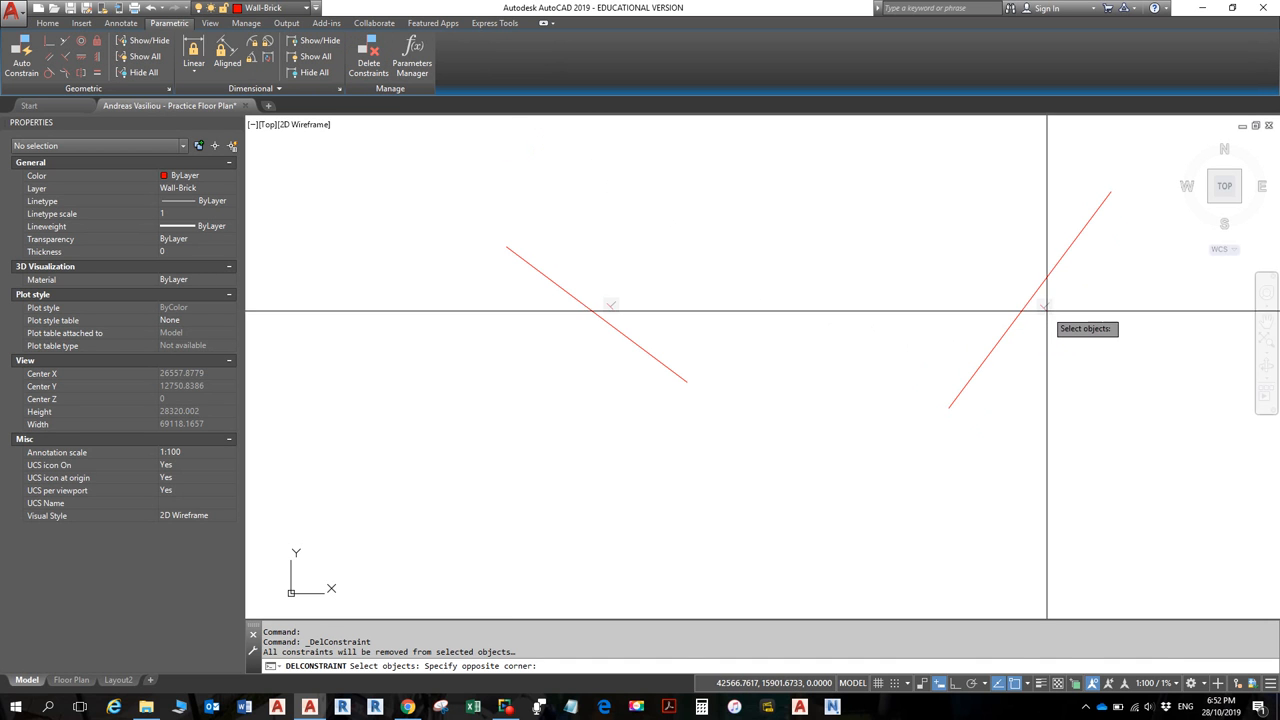
key("Escape")
key("Escape")
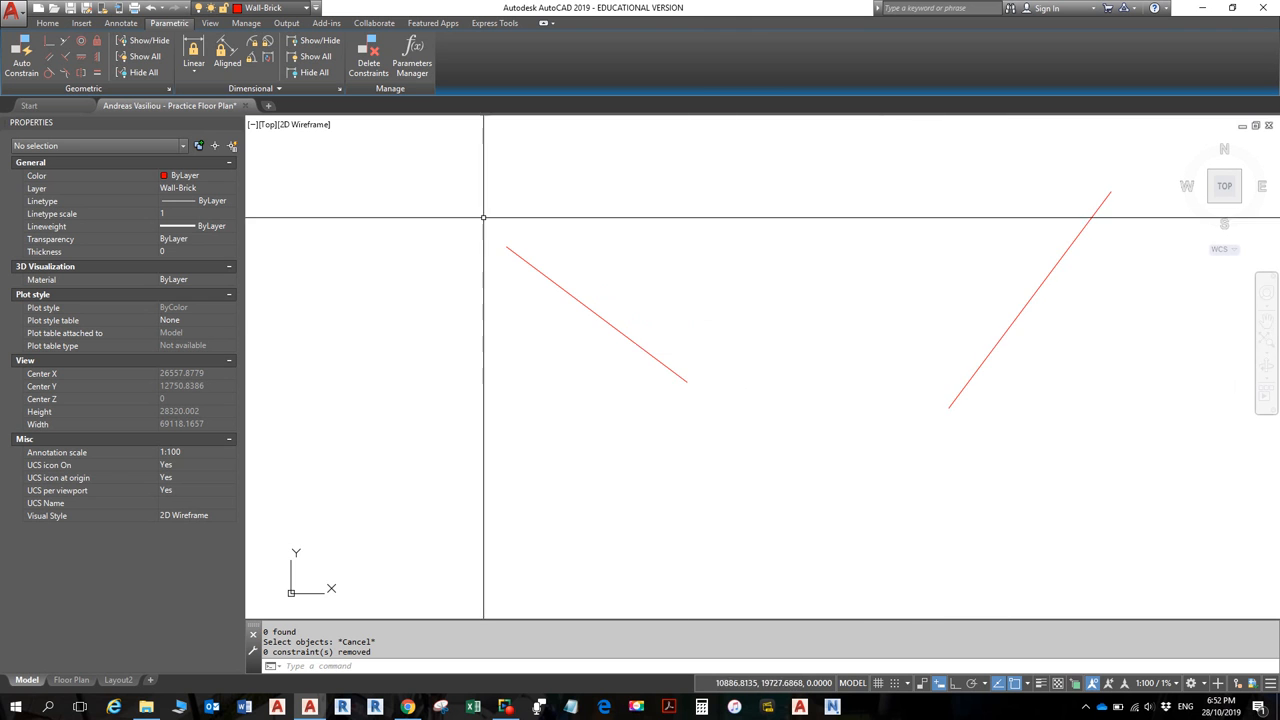
- Rotate the left red line with RO to a steeper angle
left_click(650, 344)
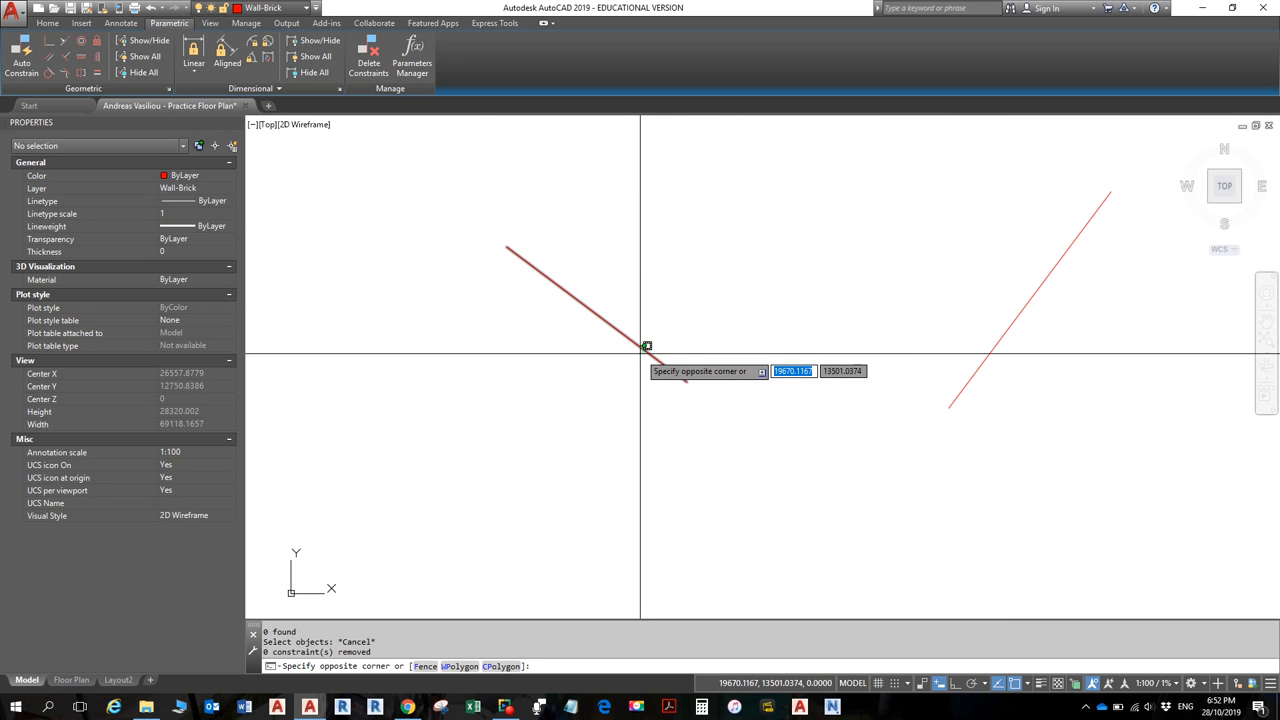
left_click(646, 348)
type("ro")
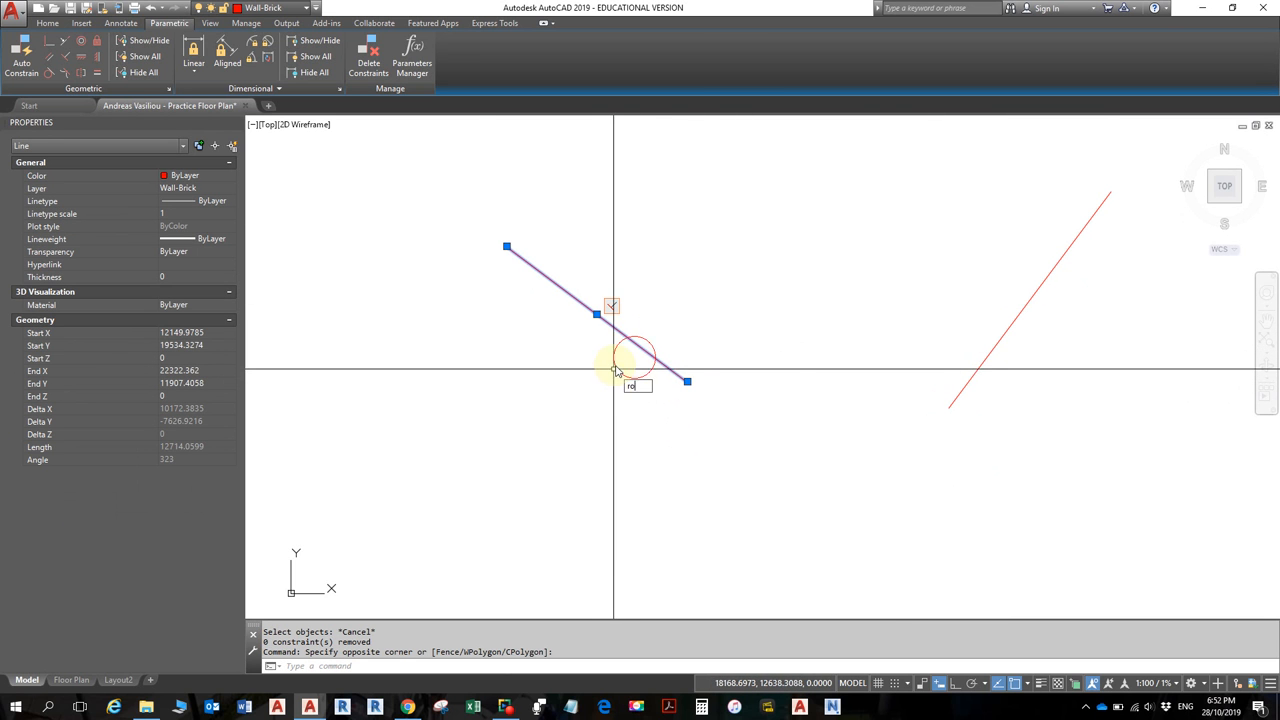
key("Return")
left_click(613, 370)
left_click(617, 391)
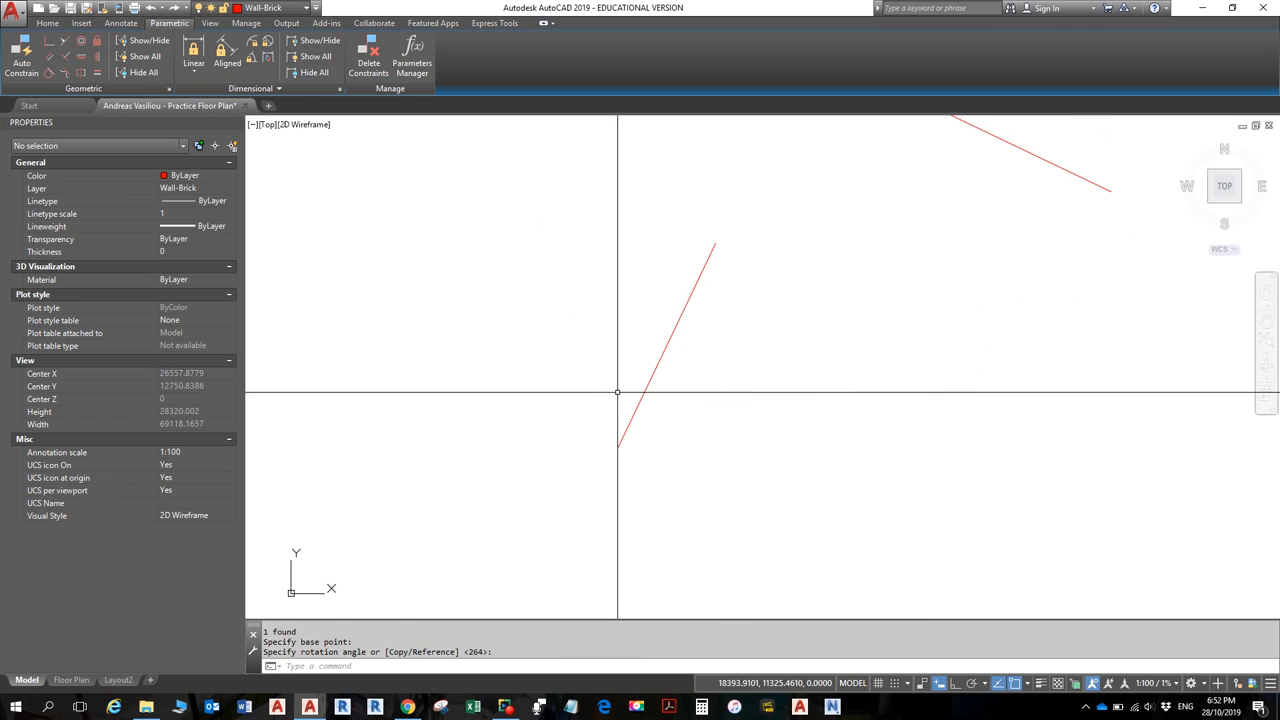
key("Escape")
key("Escape")
- Zoom out and window-select both red wall lines
scroll(720, 325, "down", 2)
scroll(735, 325, "down", 2)
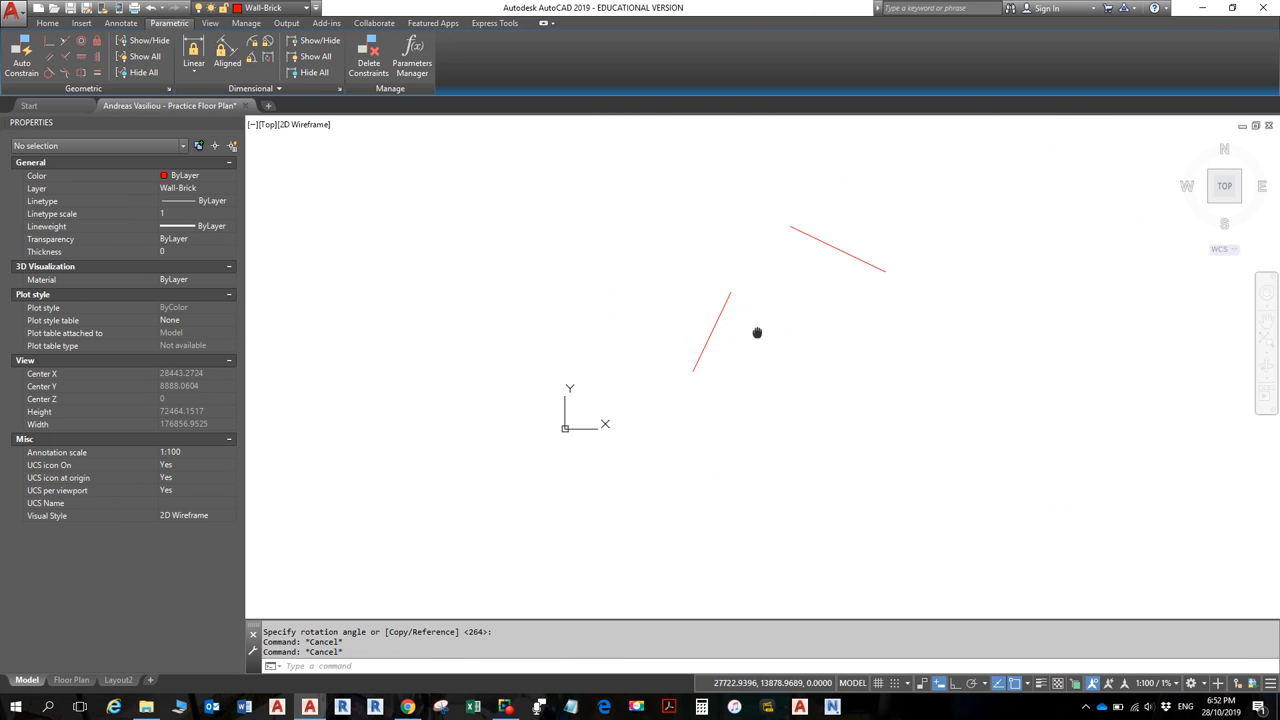
left_click(913, 433)
left_click(652, 202)
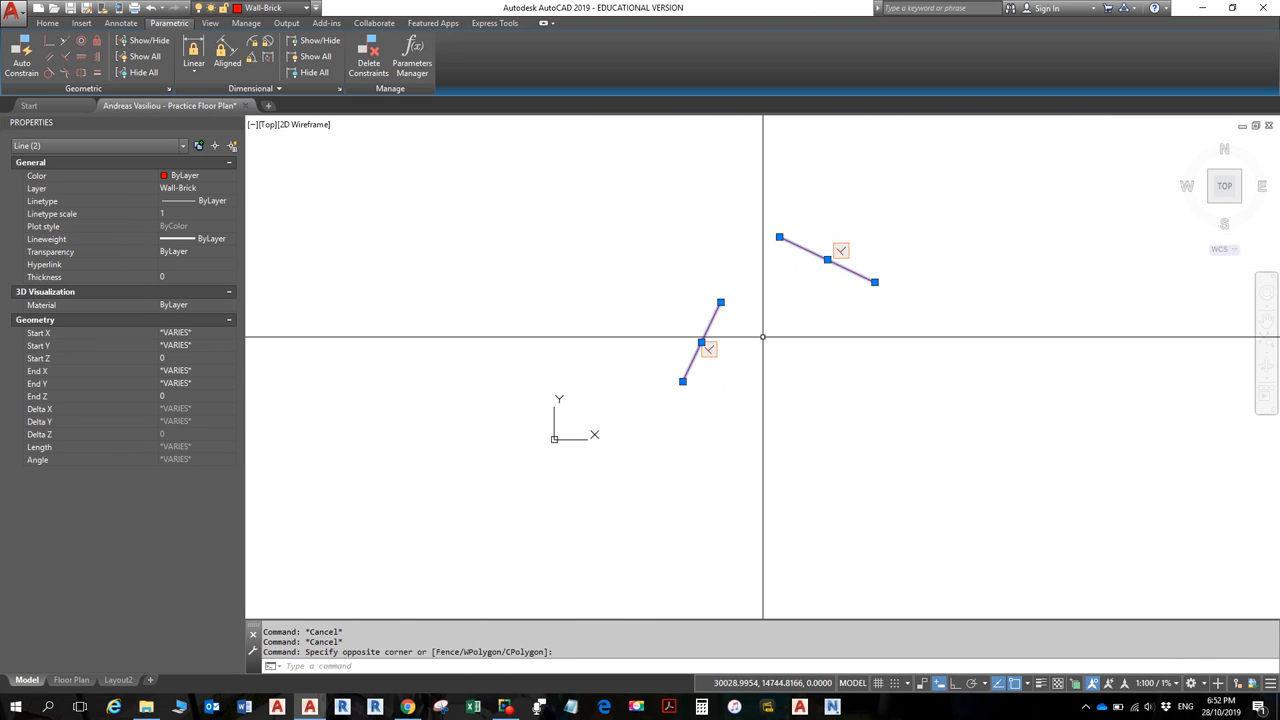
- Delete both red lines, return to the Home tab, and switch to the floor plan PDF
key("Delete")
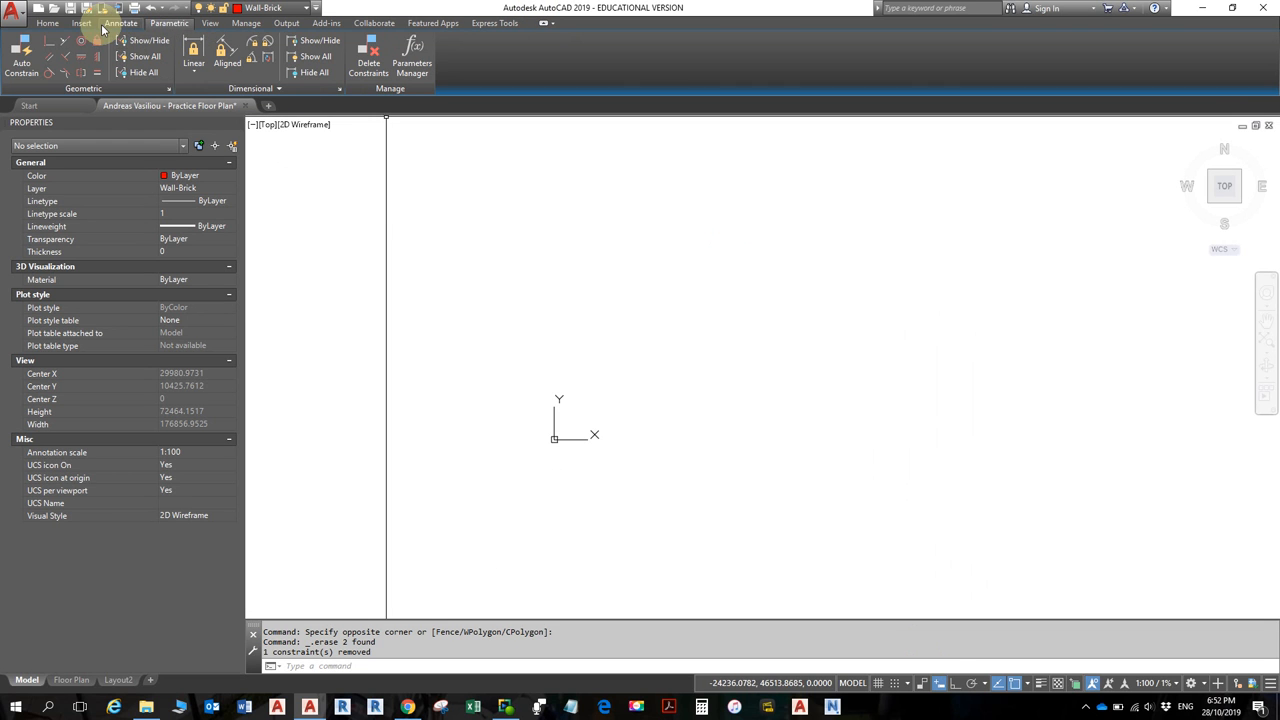
left_click(47, 23)
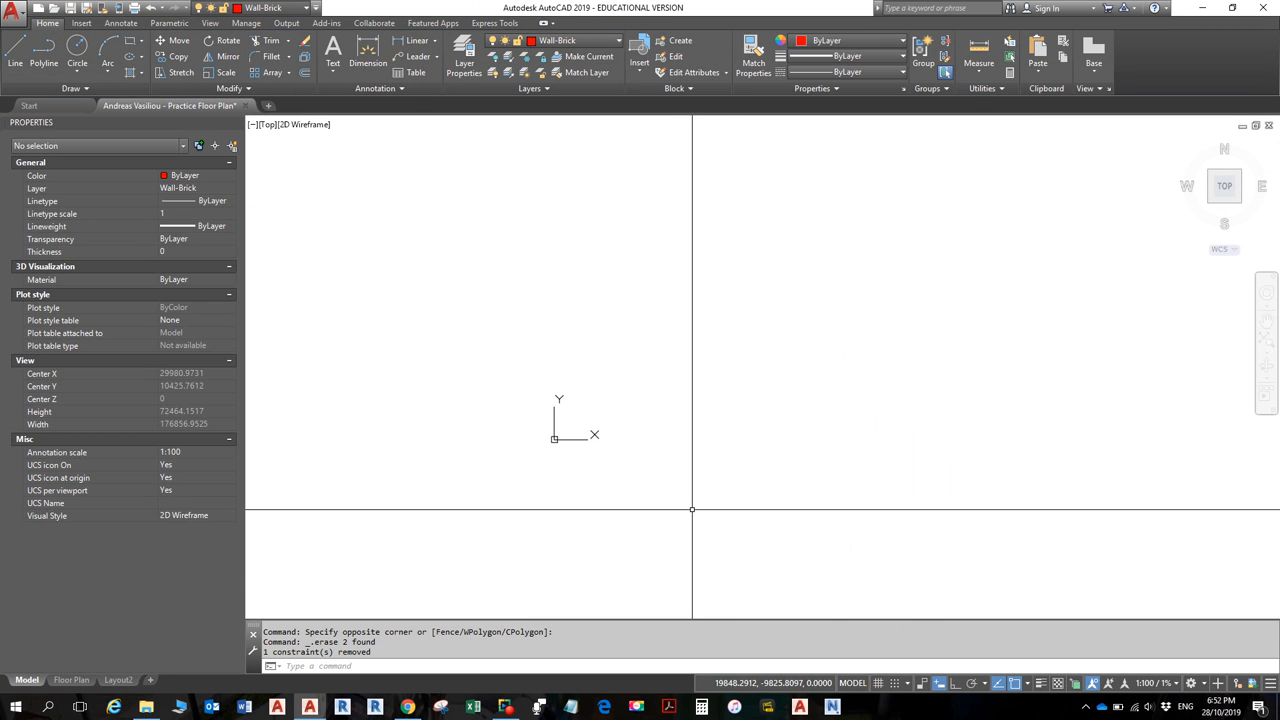
key("alt+Tab")
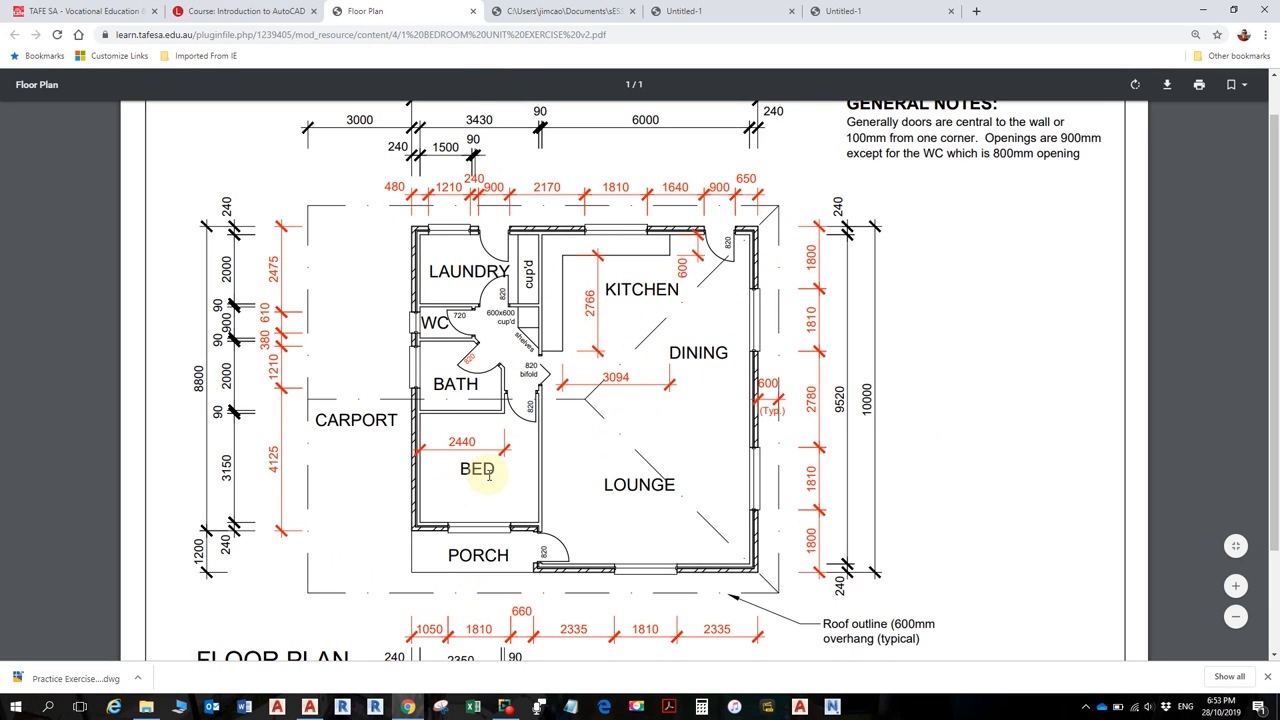
- Scroll down the floor plan PDF to show the full sheet with title block and general notes
scroll(480, 540, "down", 1)
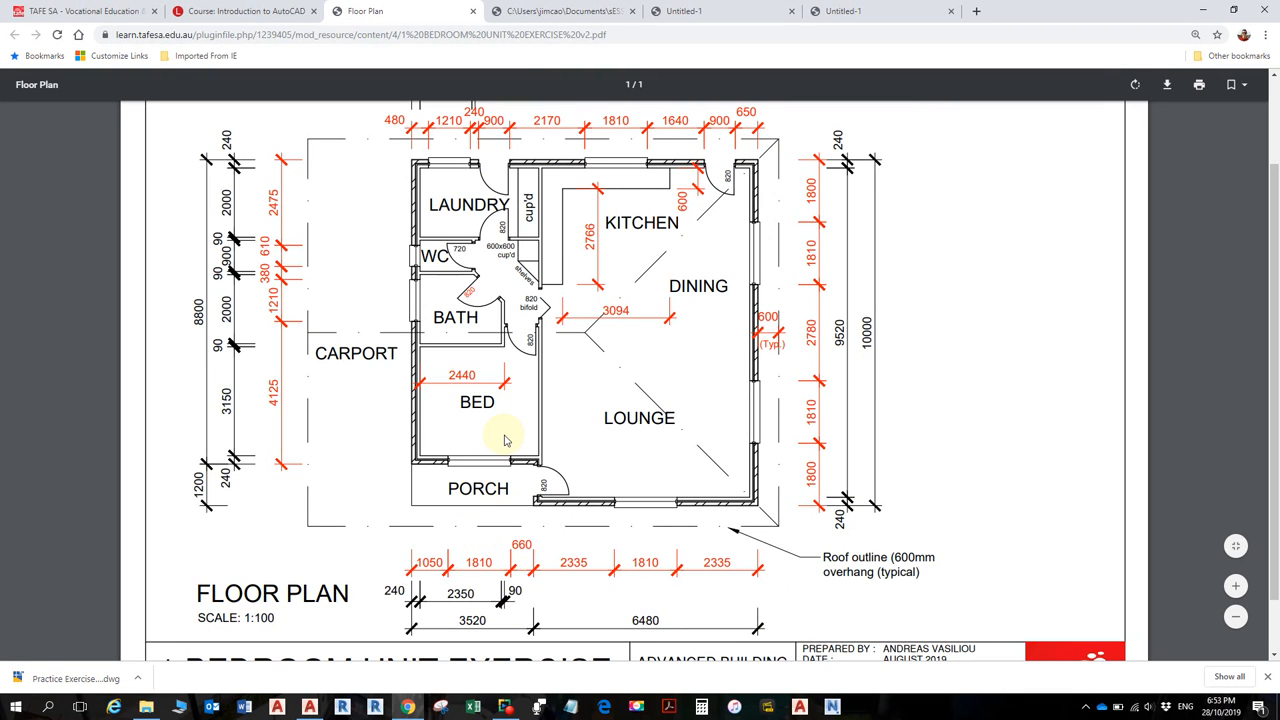
scroll(508, 446, "down", 1, "ctrl")
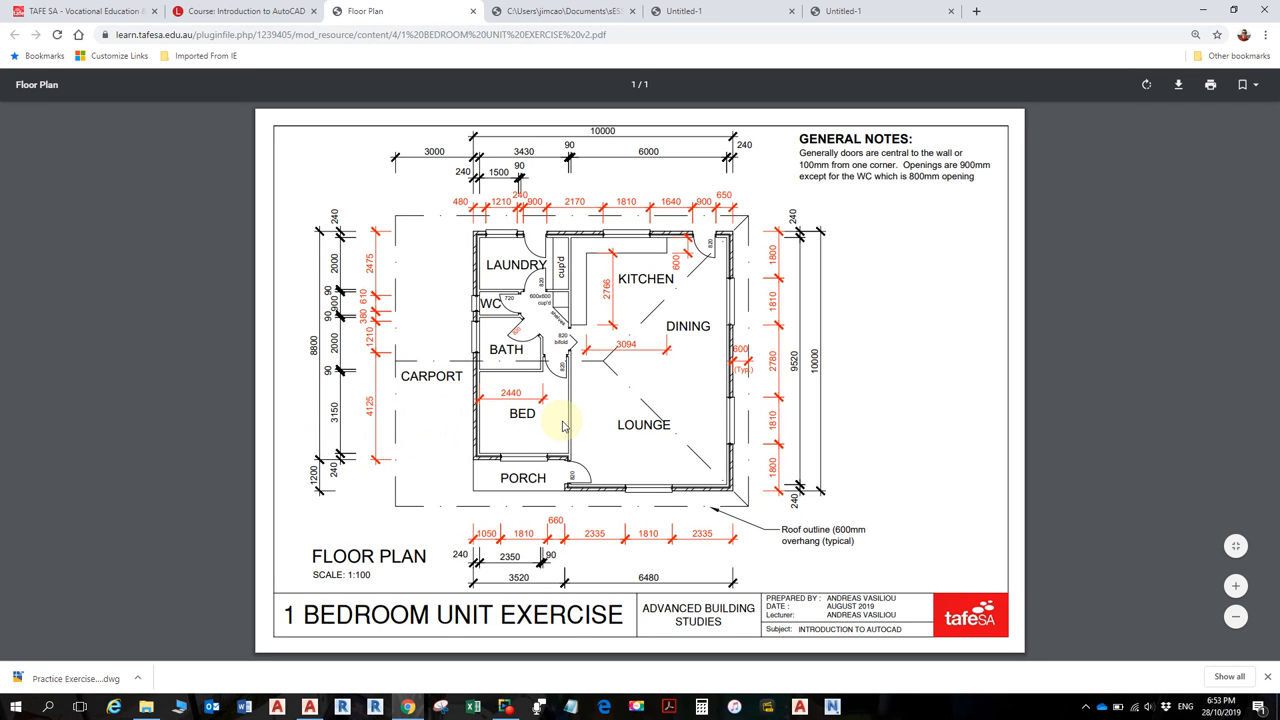
- Zoom in on the BED, LOUNGE and PORCH area to read the 3520 and 6480 widths
scroll(520, 455, "up", 2, "ctrl")
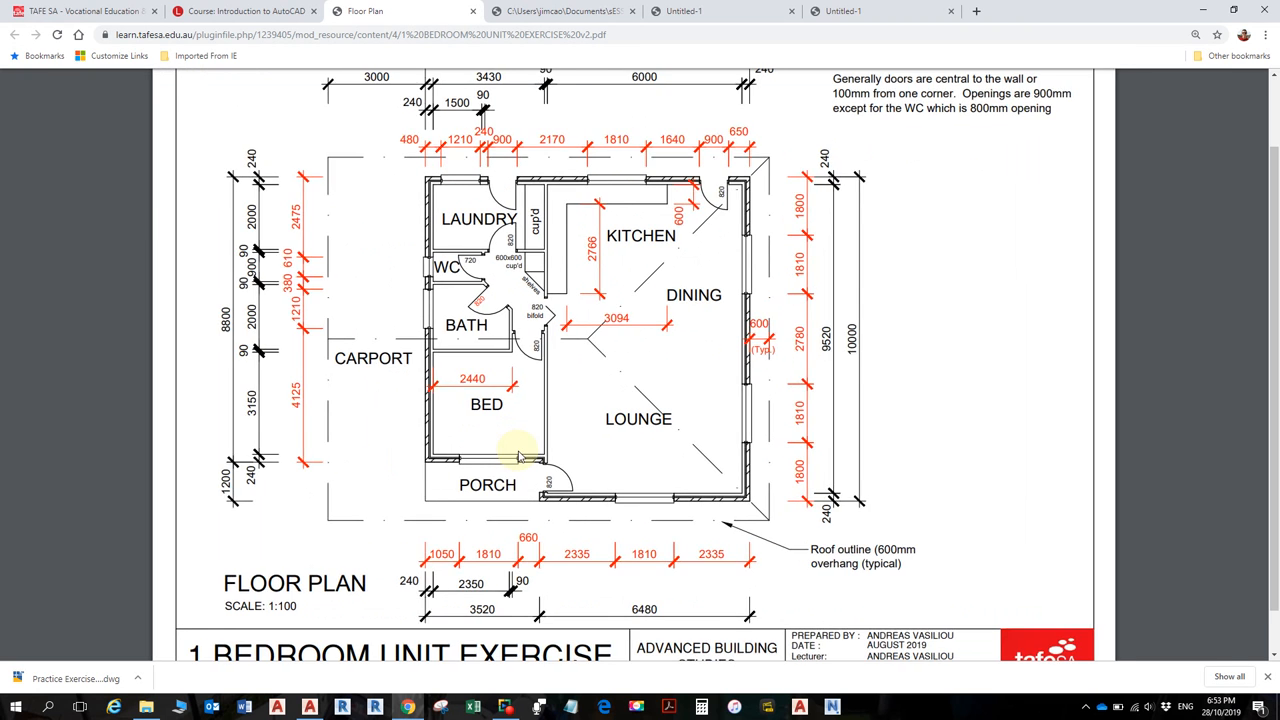
scroll(517, 449, "up", 2)
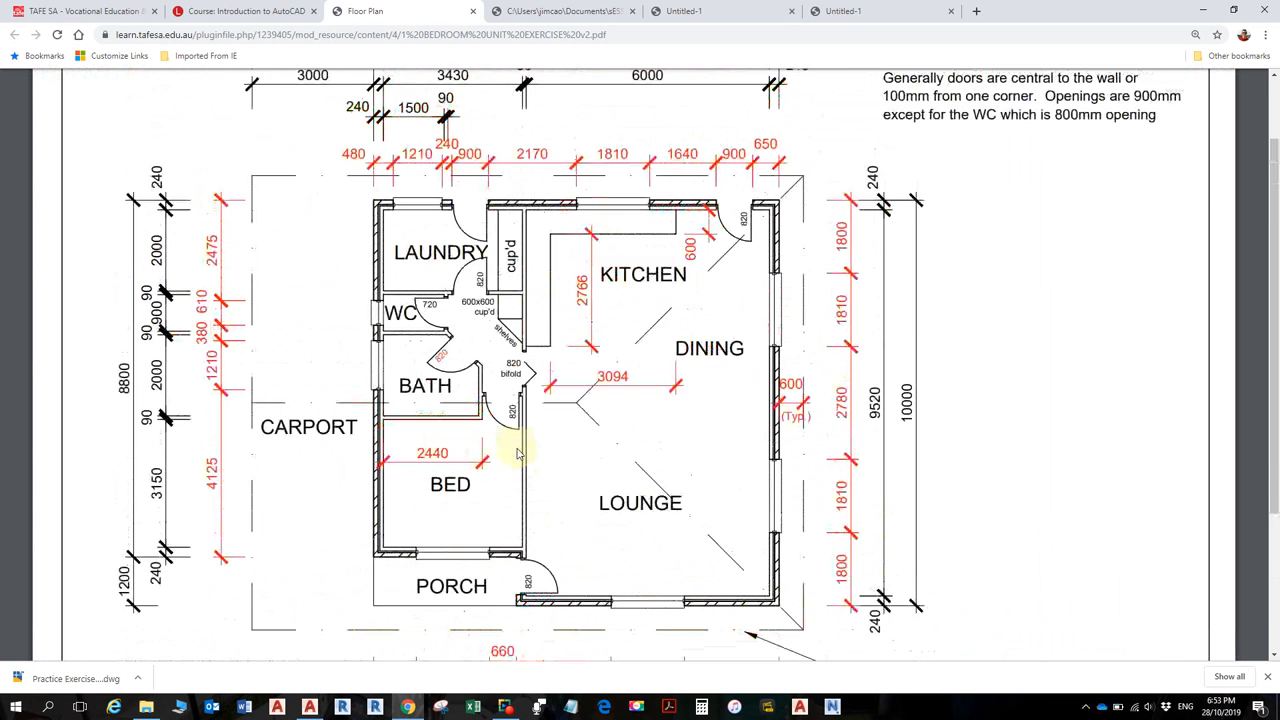
scroll(505, 440, "down", 1)
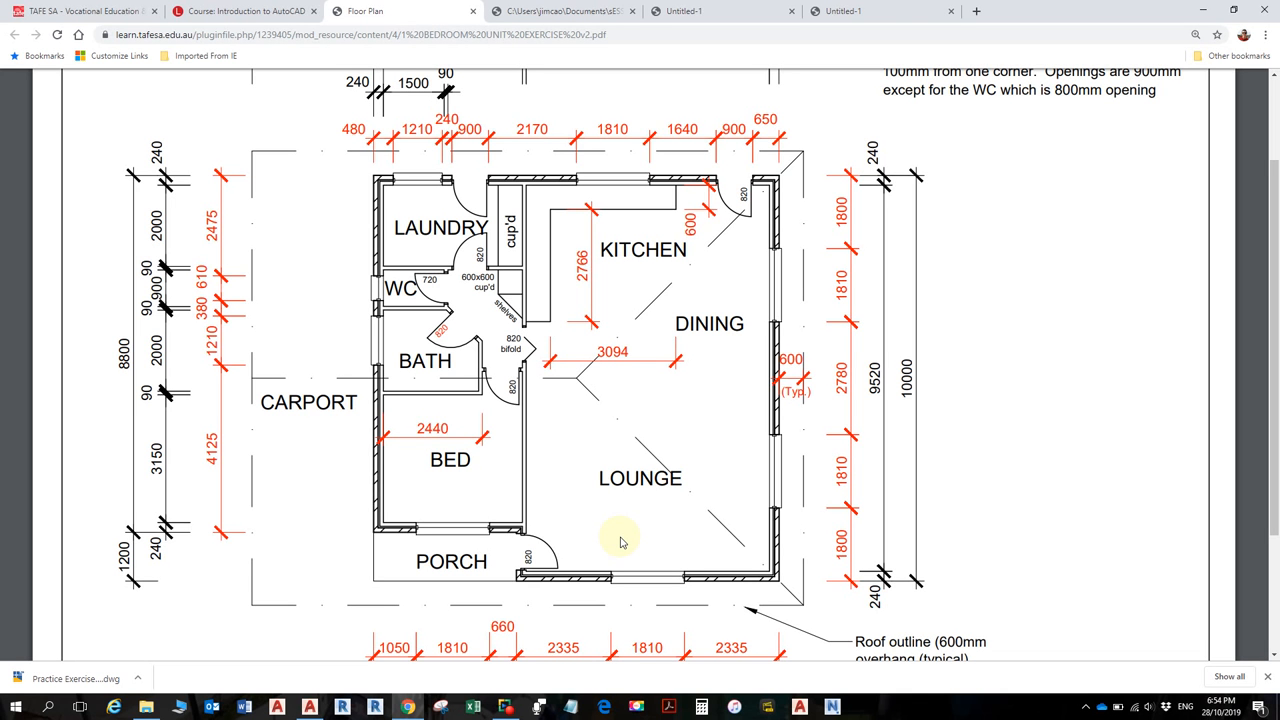
scroll(380, 534, "down", 2)
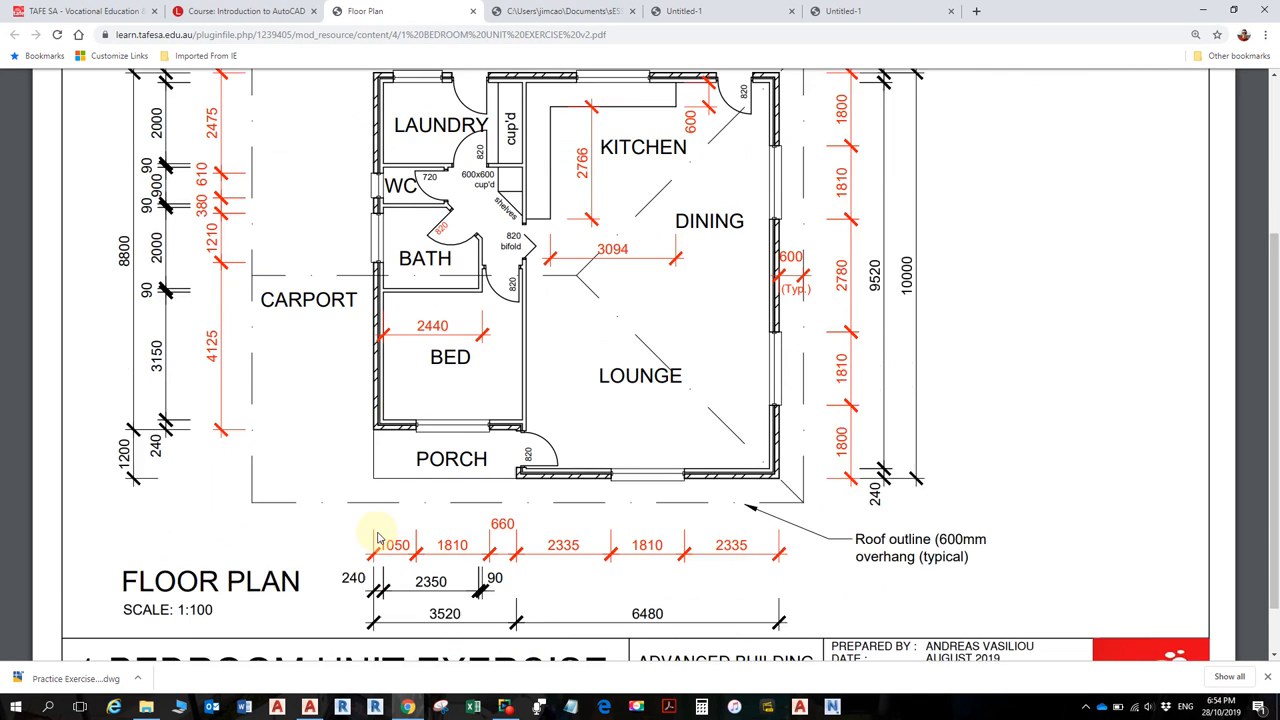
scroll(378, 556, "up", 3, "ctrl")
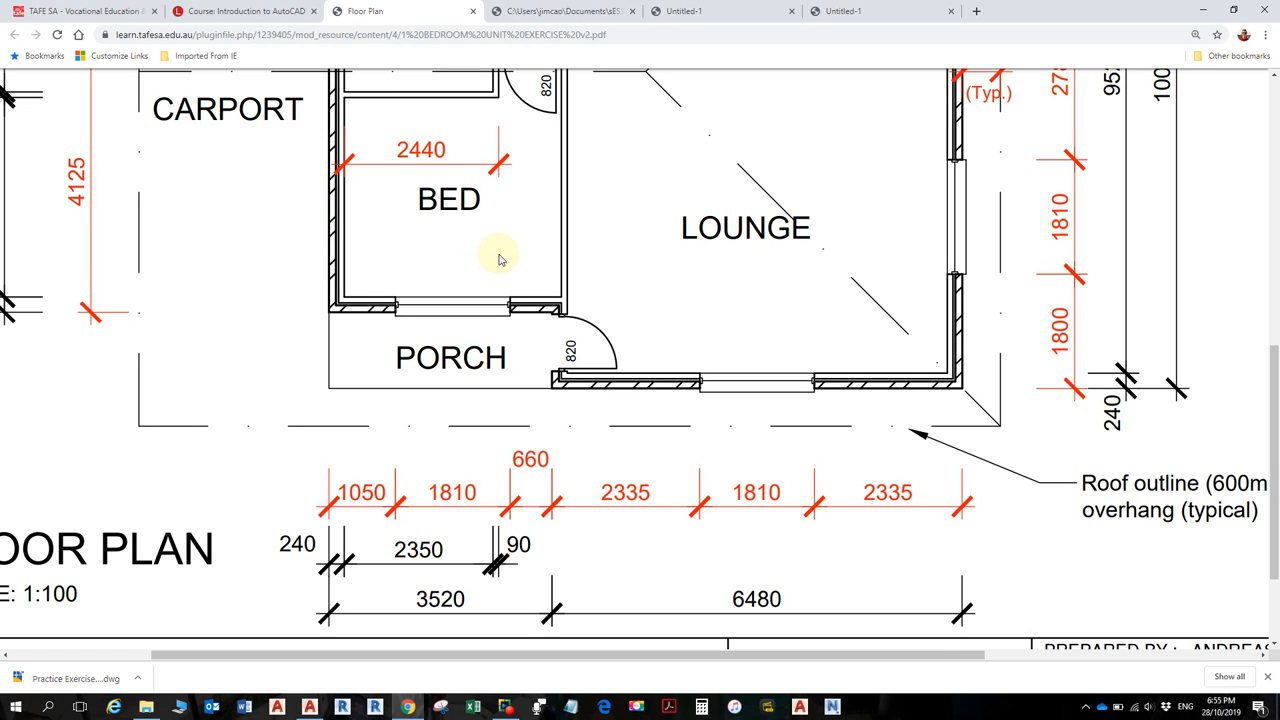
- Zoom around the plan's rooms, ending on the full layout with 8800, 9520 and 10000 side dimensions
scroll(551, 254, "down", 3, "ctrl")
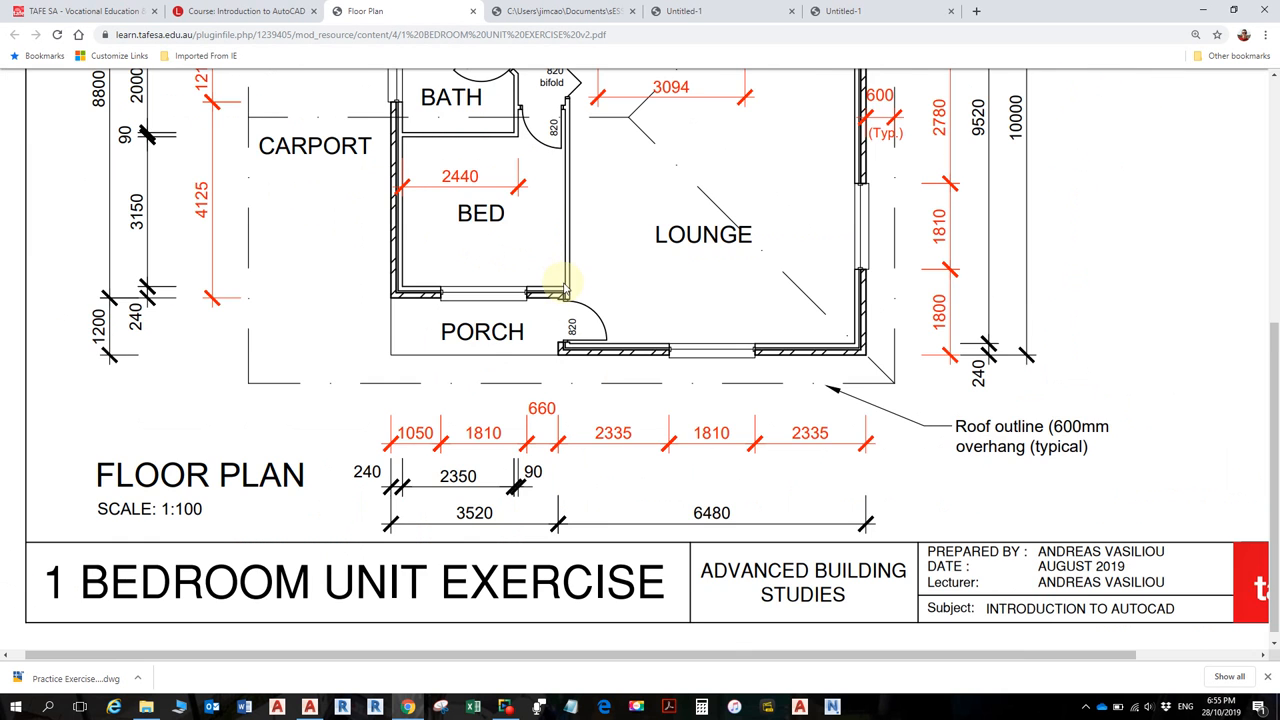
scroll(653, 306, "up", 1)
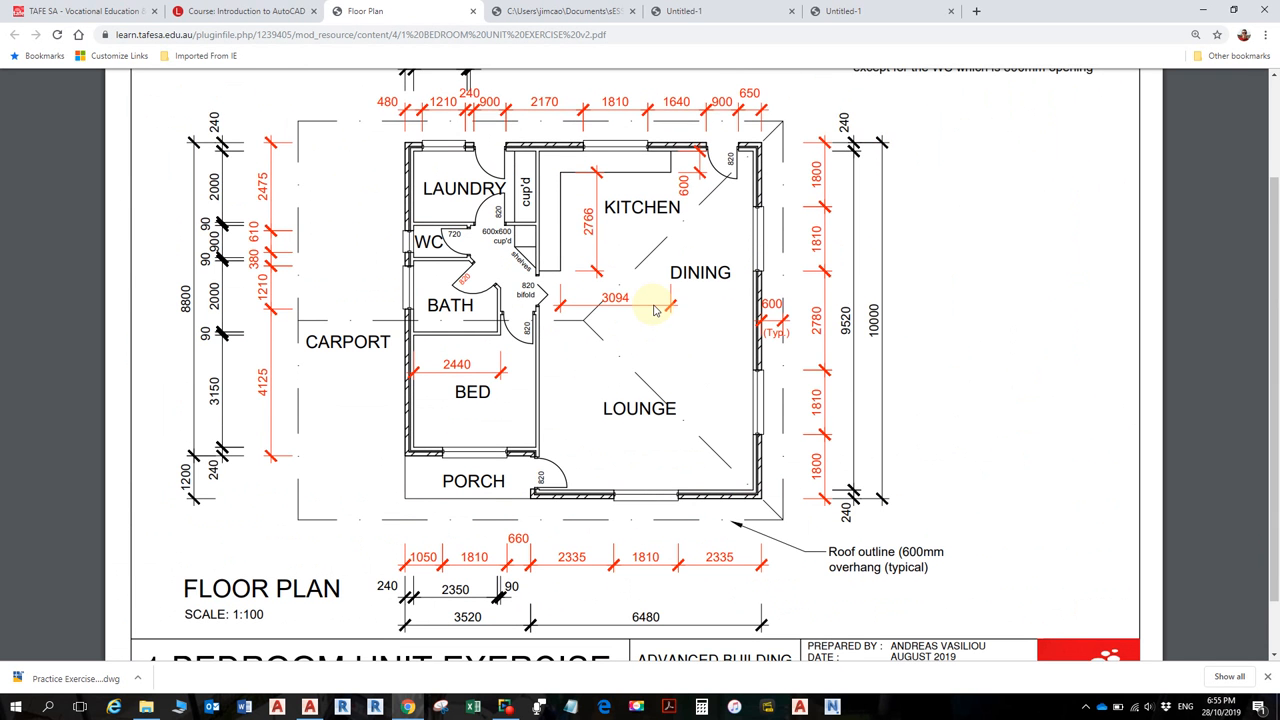
scroll(655, 309, "up", 1)
scroll(657, 307, "down", 1)
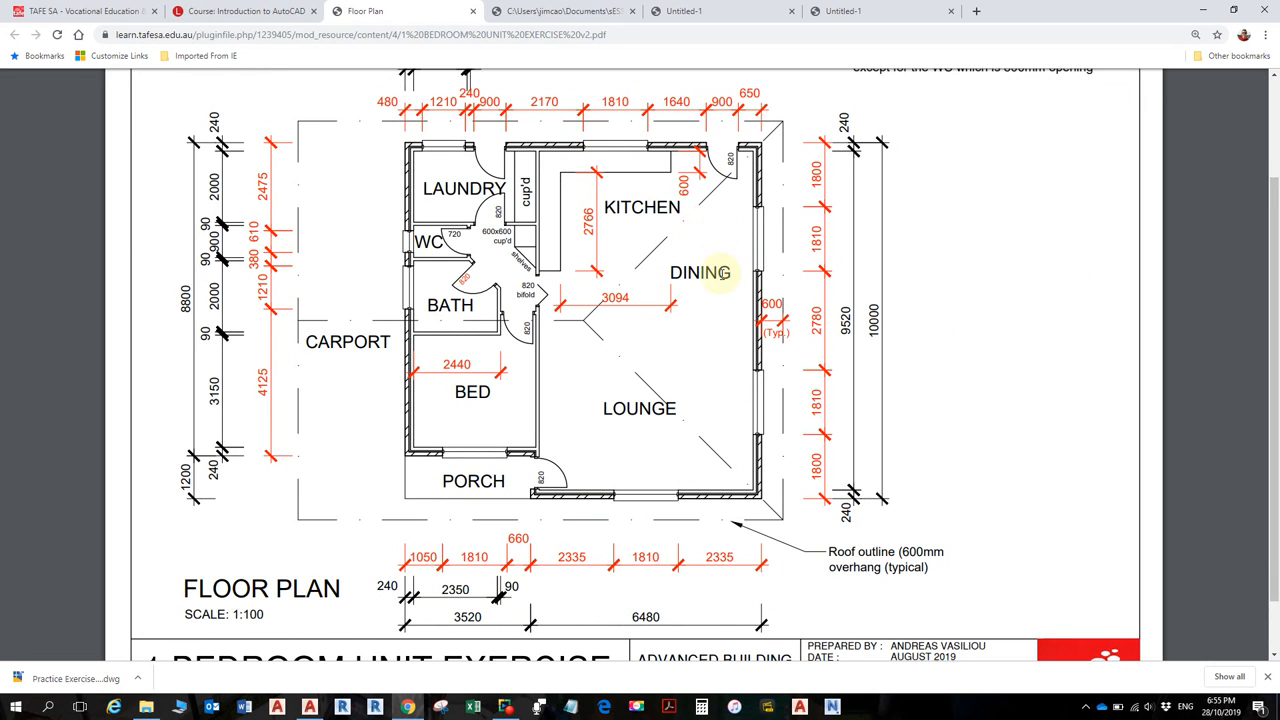
scroll(722, 273, "up", 1)
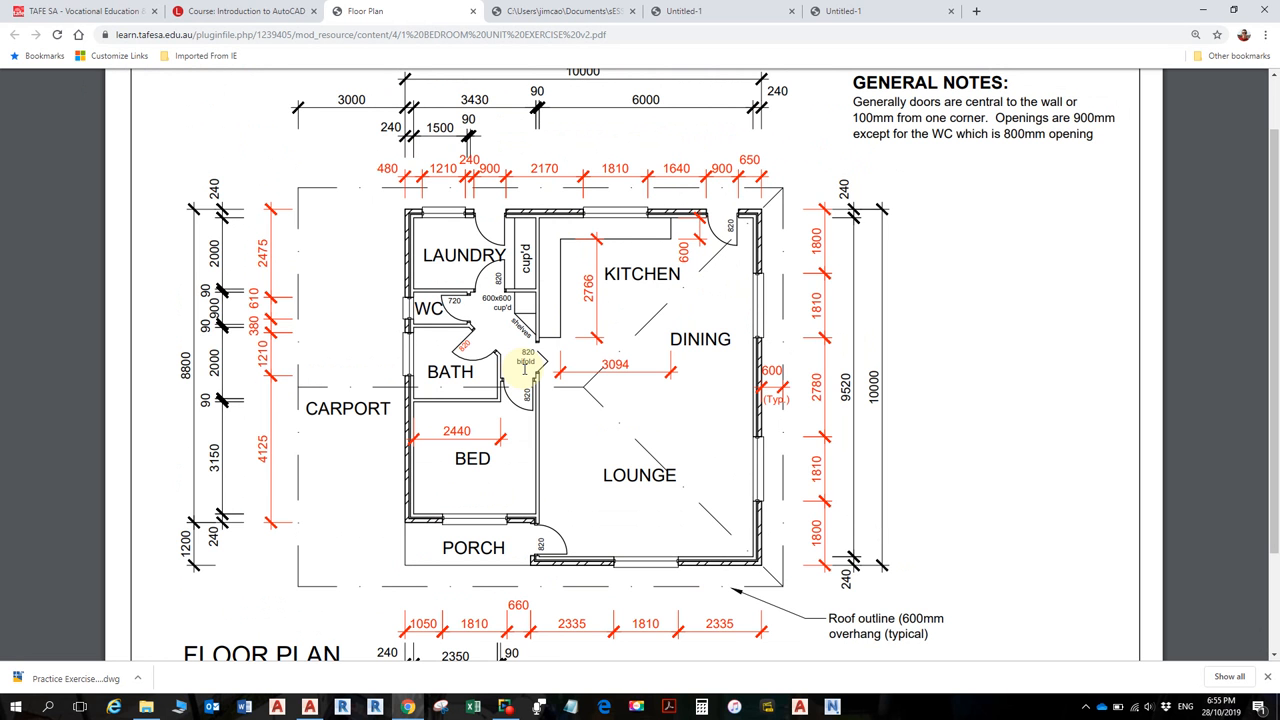
scroll(475, 361, "up", 2, "ctrl")
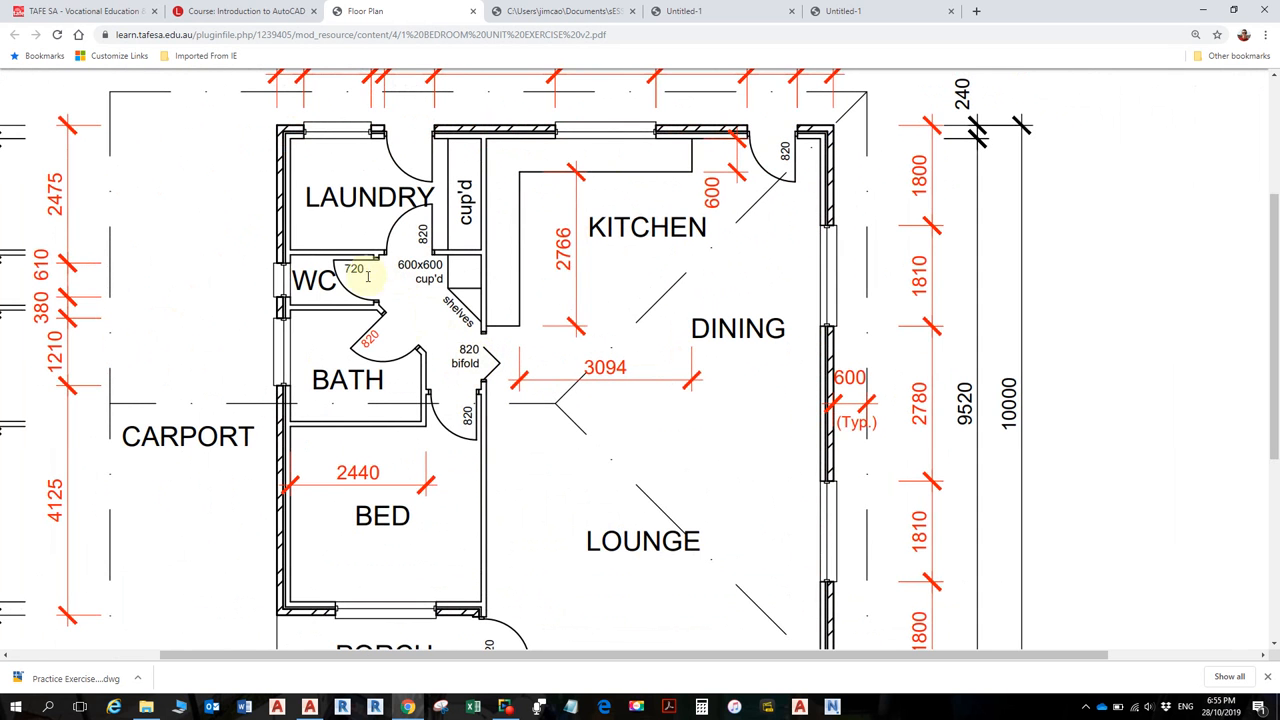
scroll(434, 316, "down", 1, "ctrl")
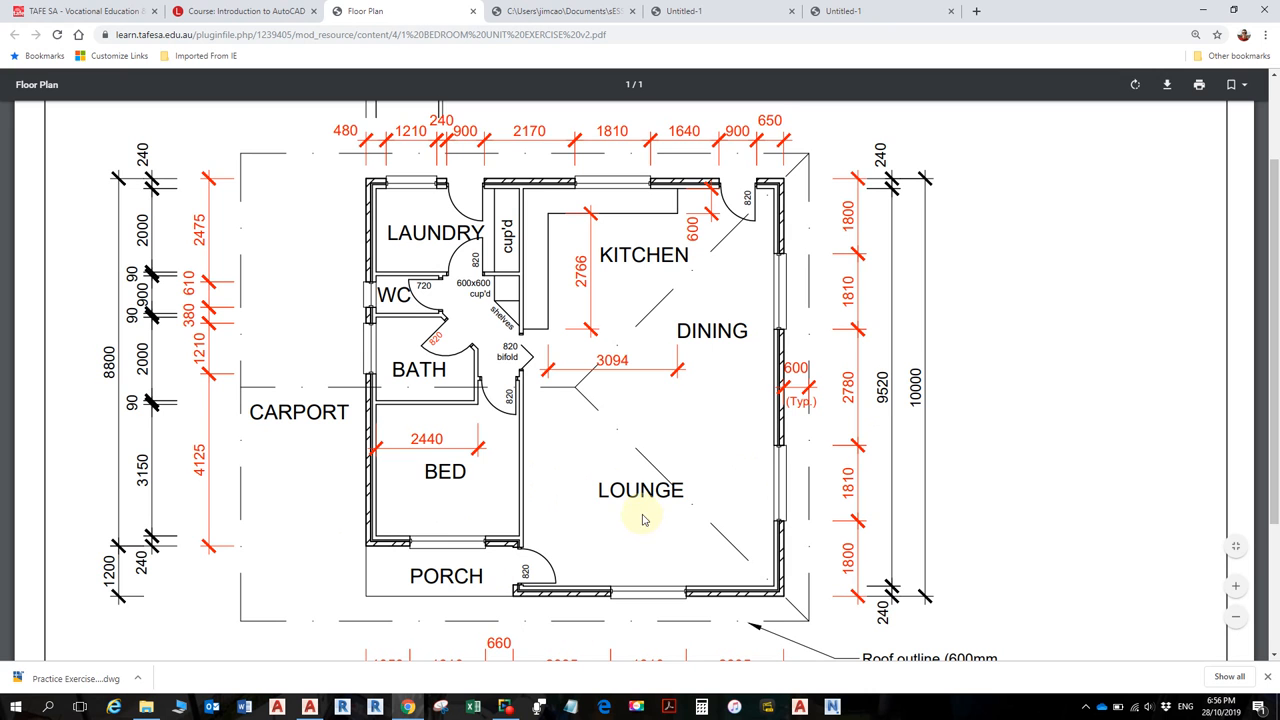
- Read the wall dimensions on the floor plan PDF, then return to the AutoCAD drawing
scroll(615, 525, "down", 1)
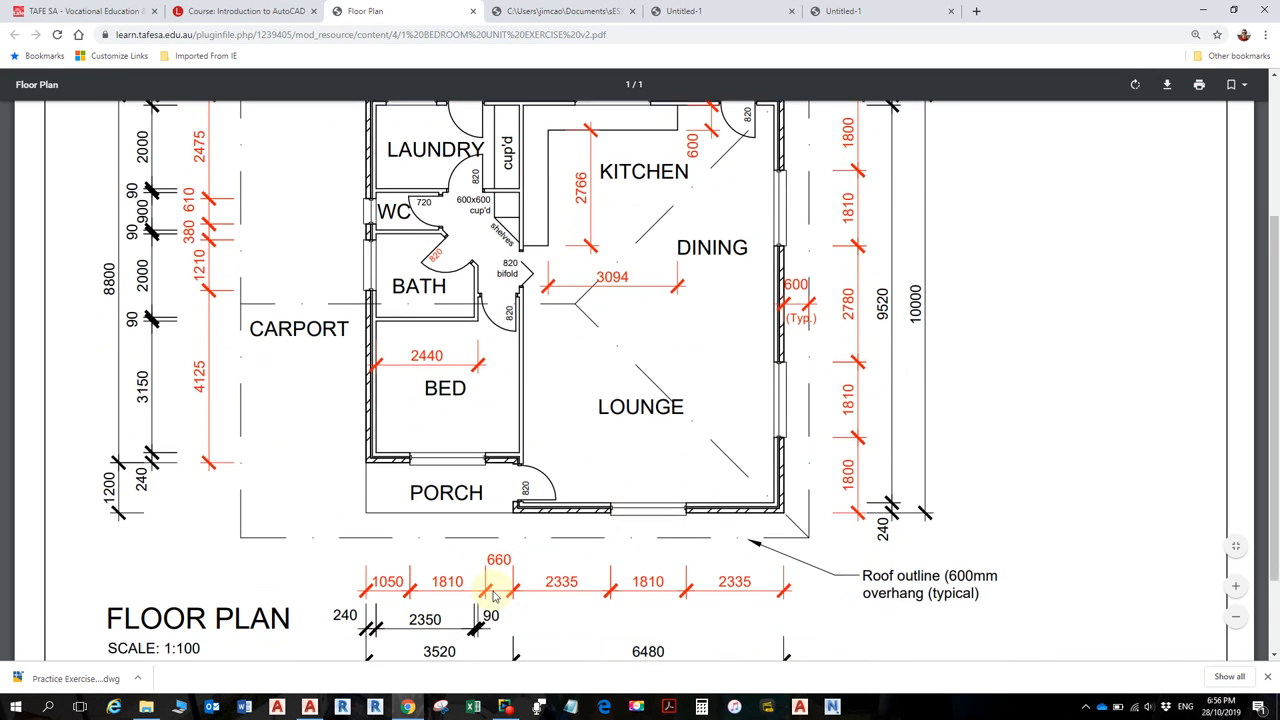
scroll(430, 615, "down", 1)
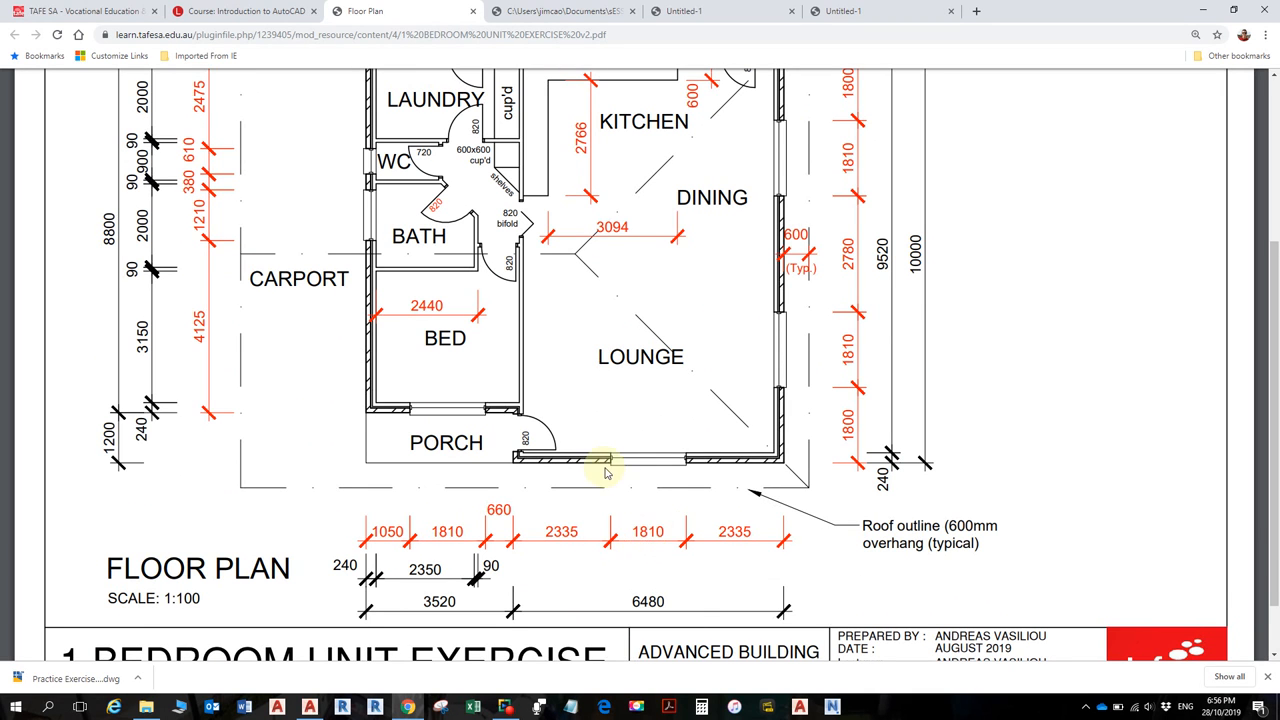
scroll(600, 466, "up", 3)
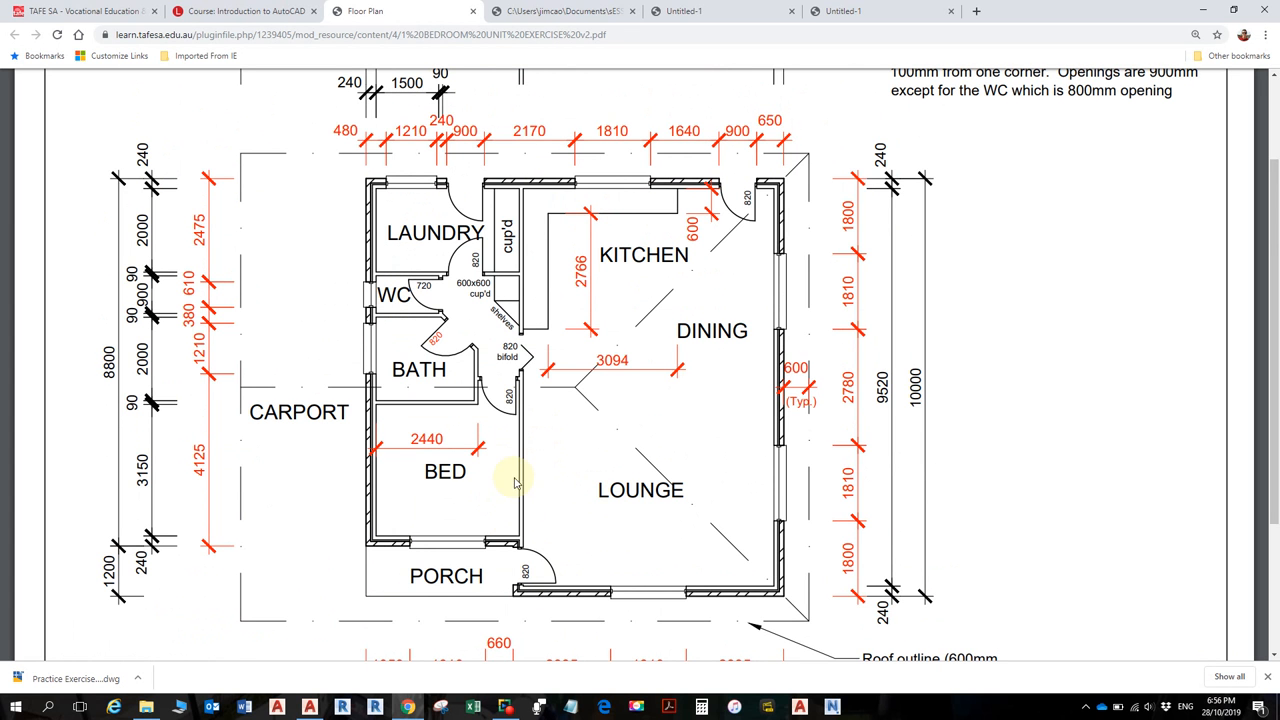
scroll(514, 500, "down", 3)
scroll(516, 495, "up", 1, "ctrl")
scroll(518, 492, "down", 3, "ctrl")
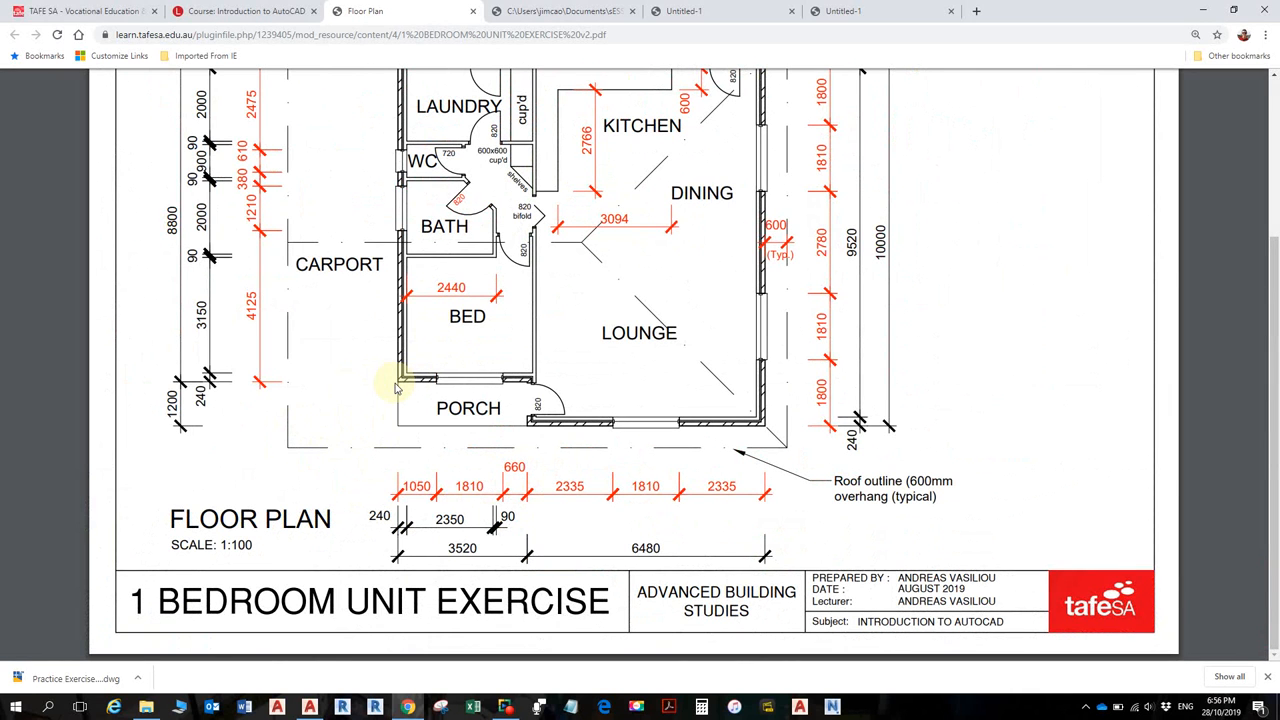
scroll(400, 380, "up", 2, "ctrl")
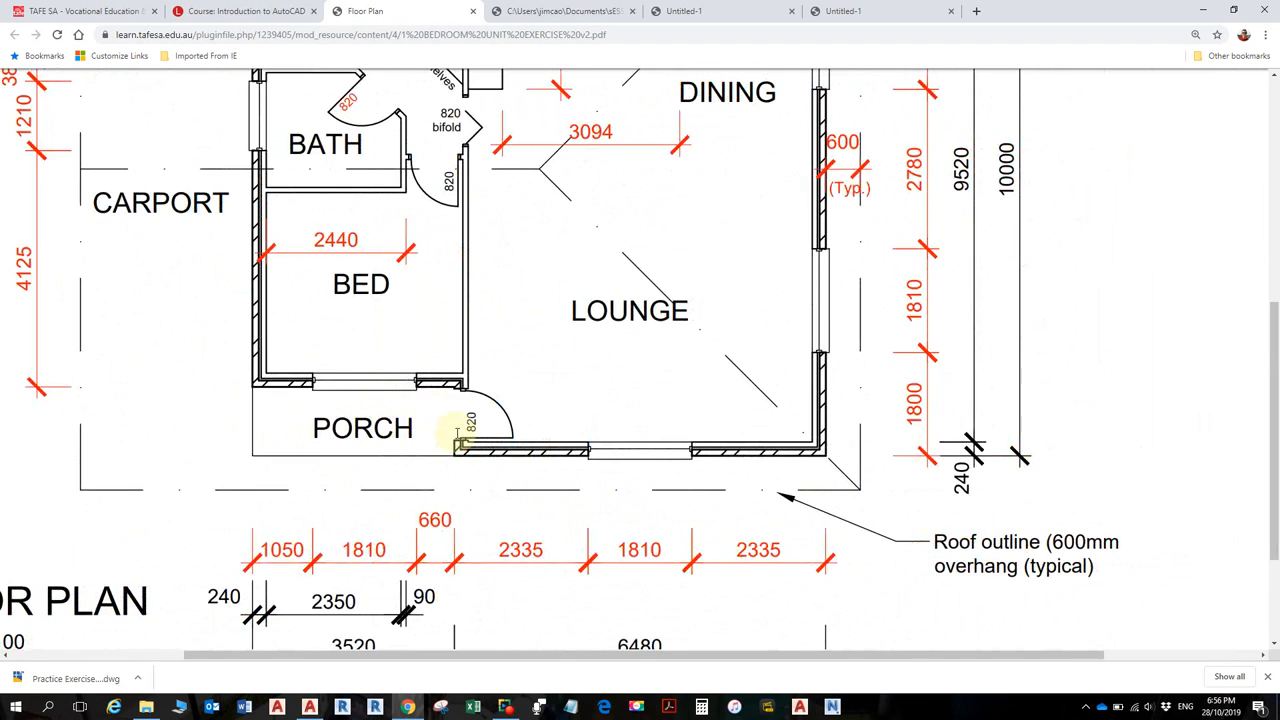
scroll(455, 432, "down", 2, "ctrl")
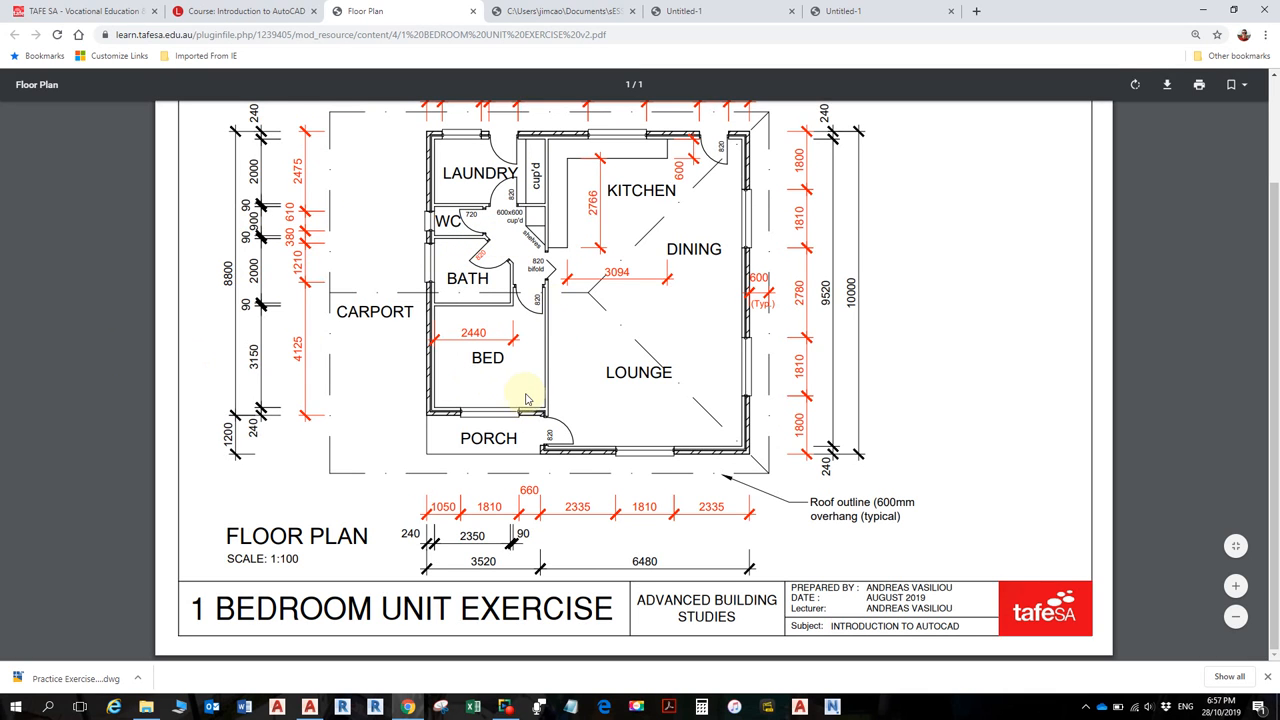
scroll(531, 393, "up", 1)
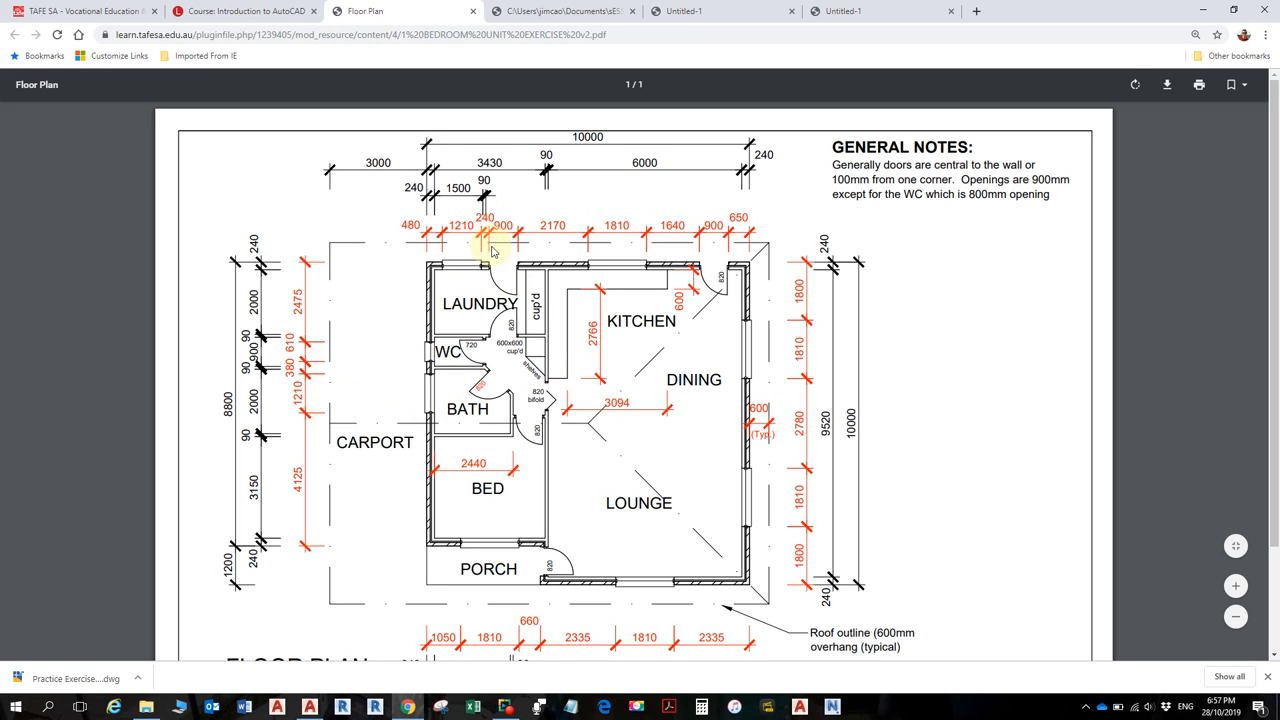
scroll(505, 400, "down", 1)
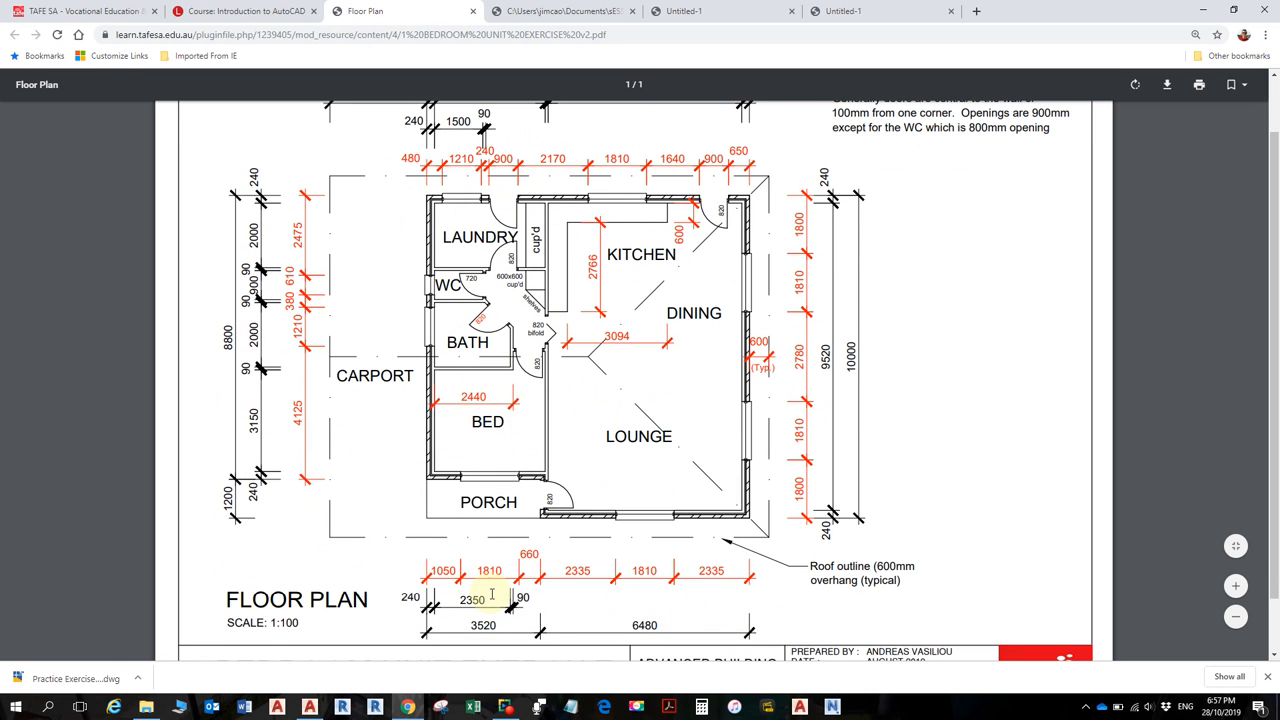
scroll(486, 360, "up", 1)
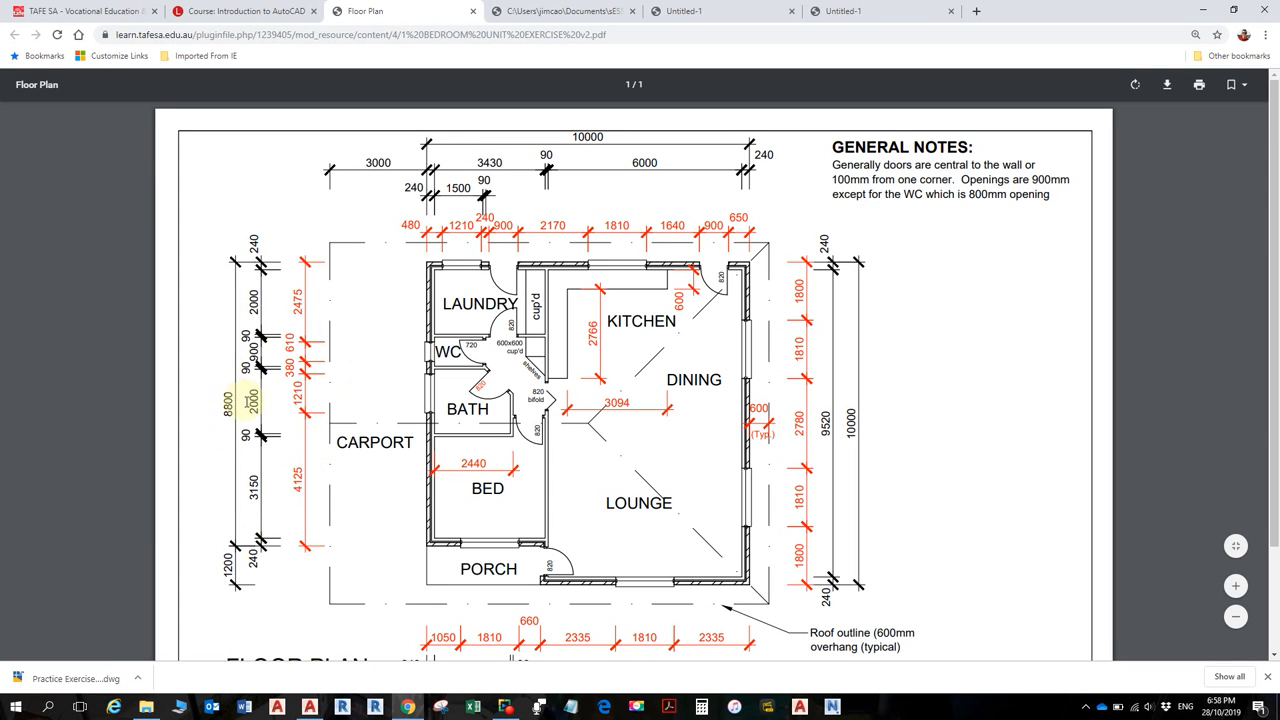
key("alt+Tab")
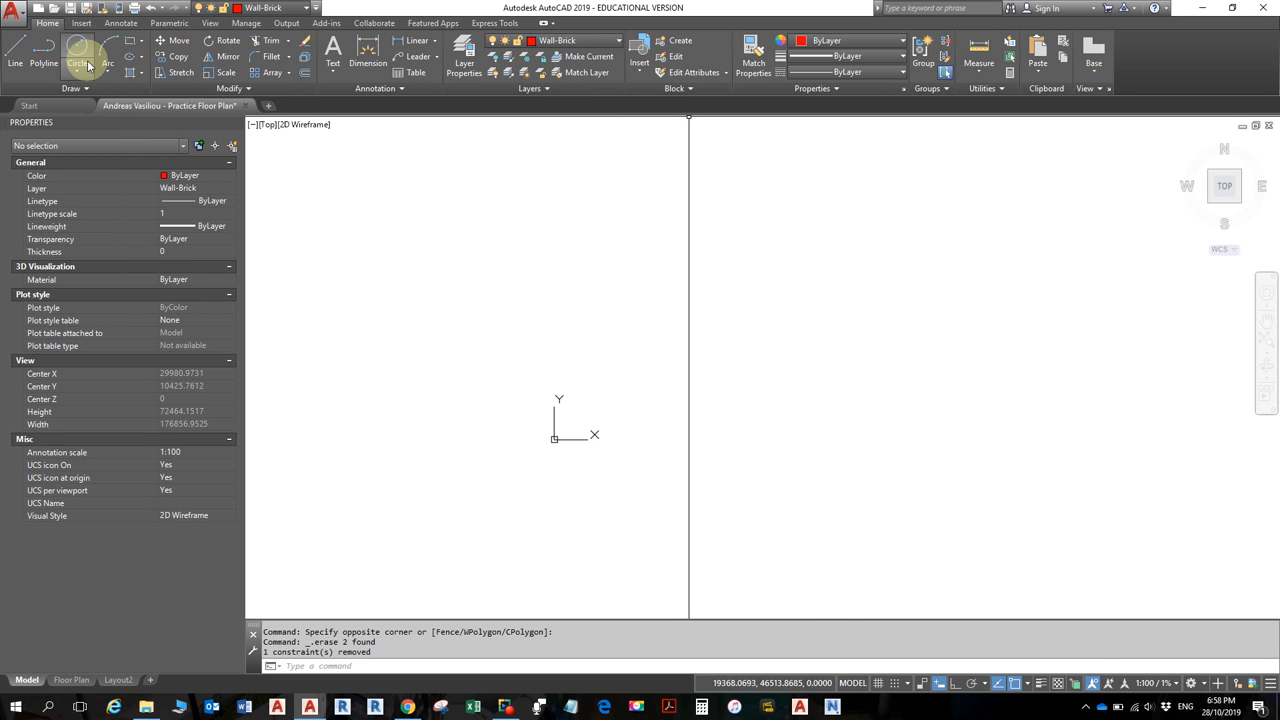
- Draw three Ortho Wall-Brick lines up, across and down, checking the right side's 11325.5231 length
left_click(17, 50)
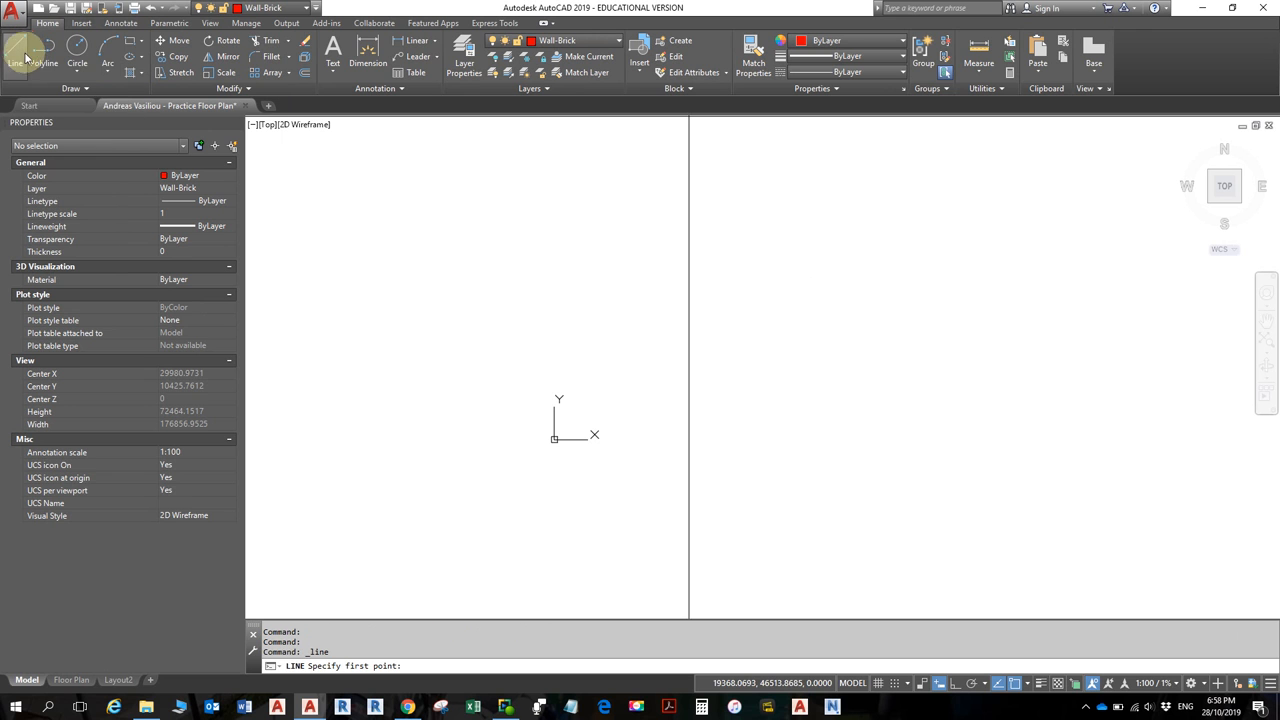
left_click(648, 405)
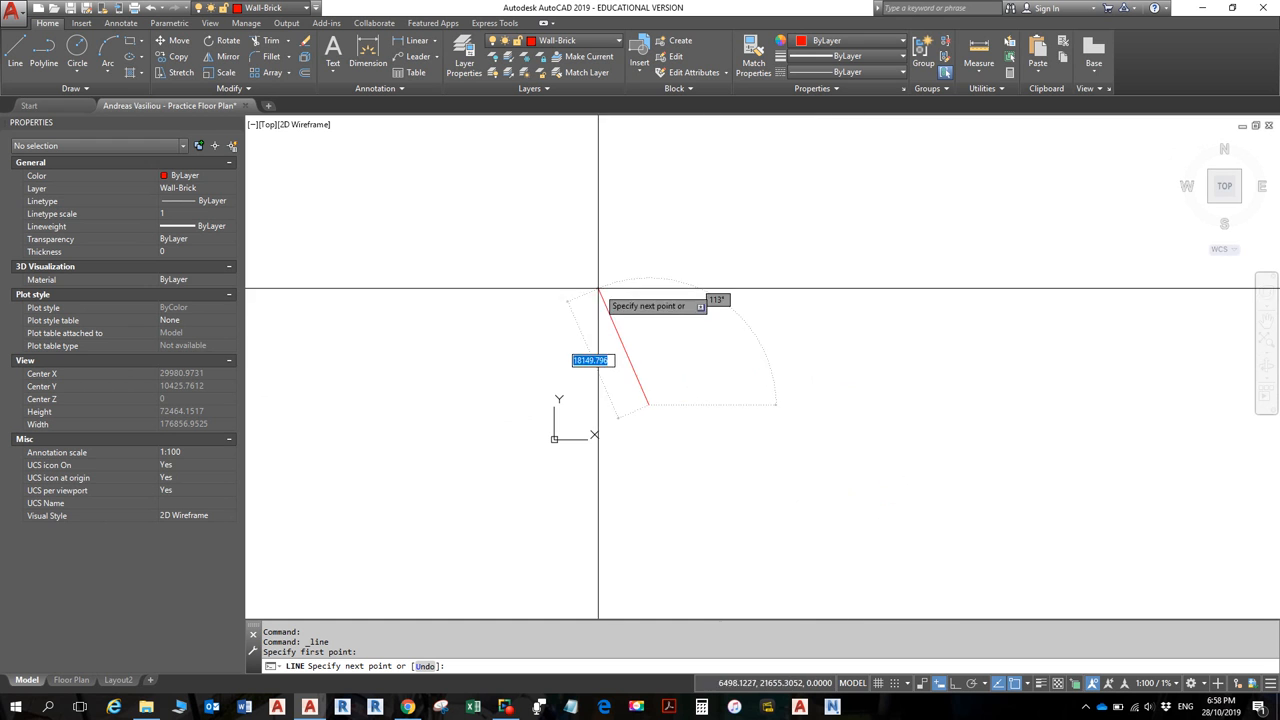
left_click(956, 686)
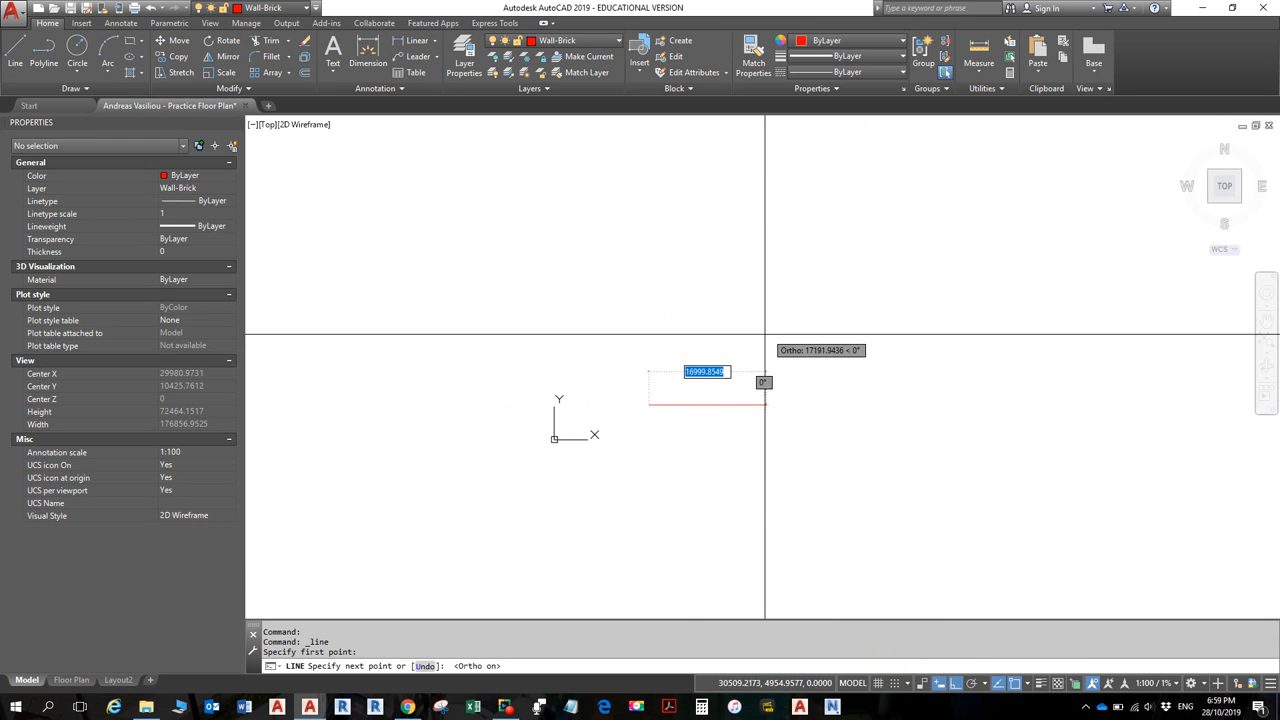
left_click(650, 302)
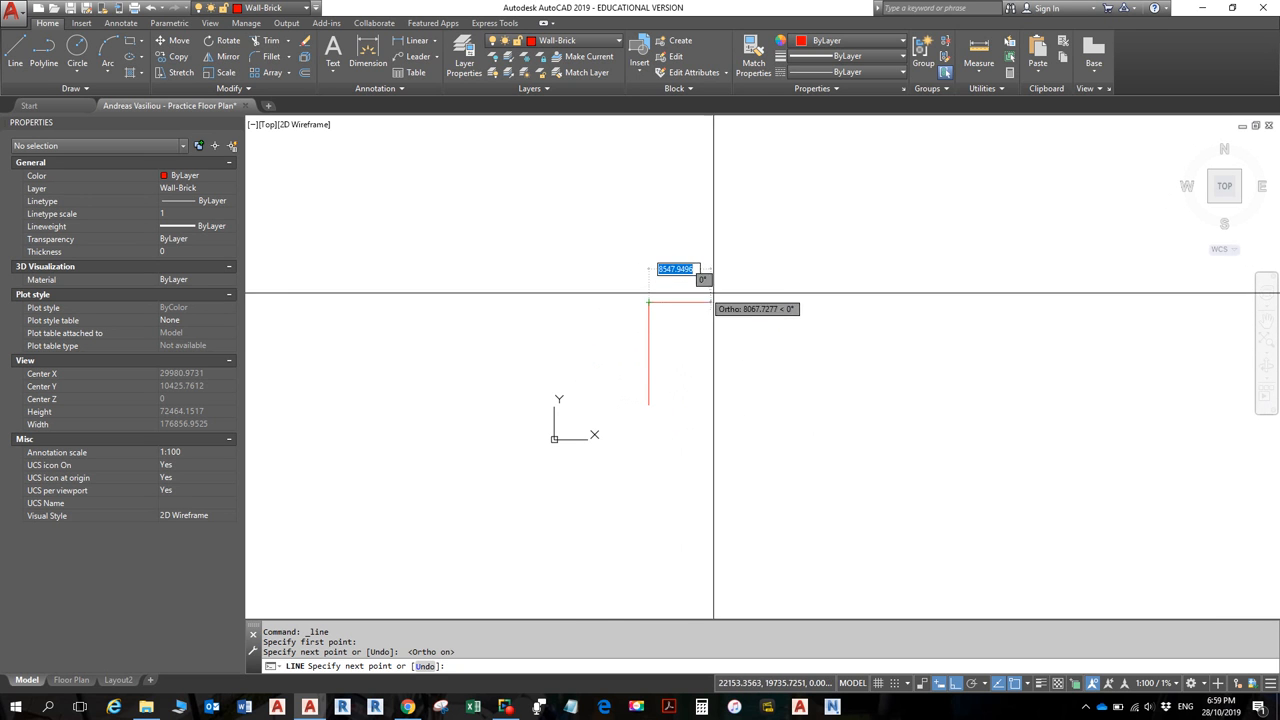
left_click(789, 302)
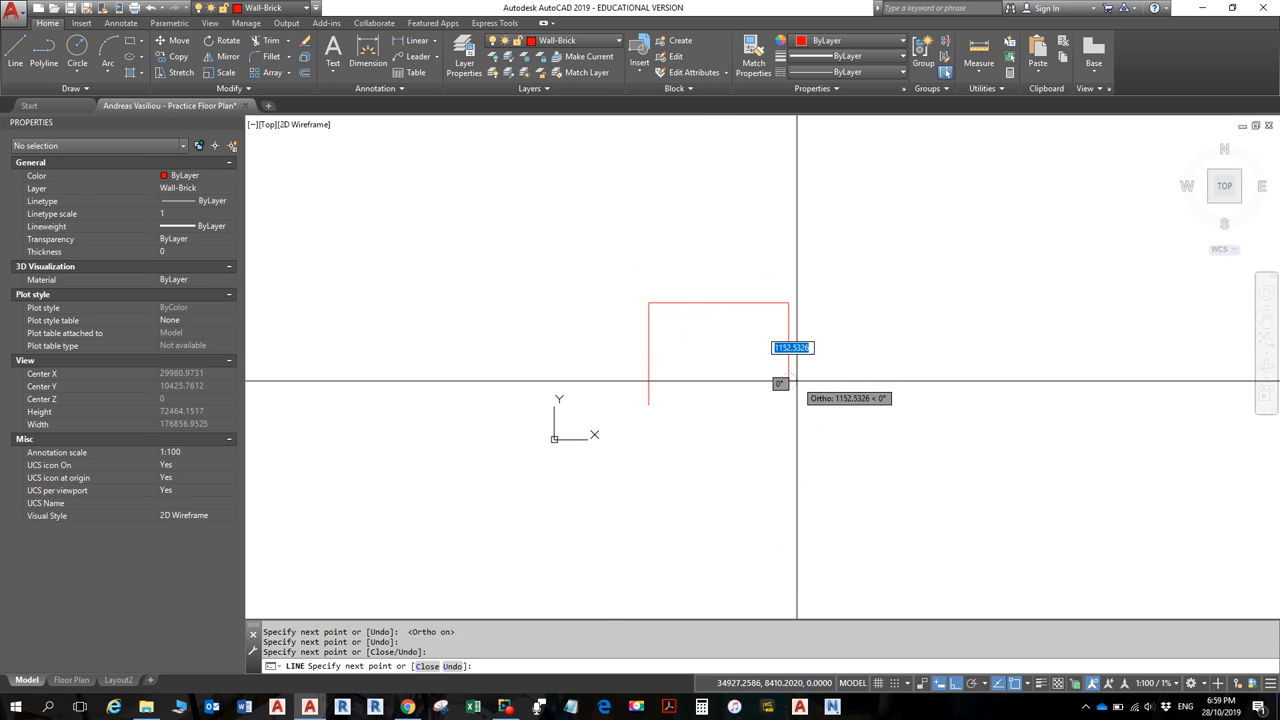
left_click(789, 380)
key("Return")
key("Return")
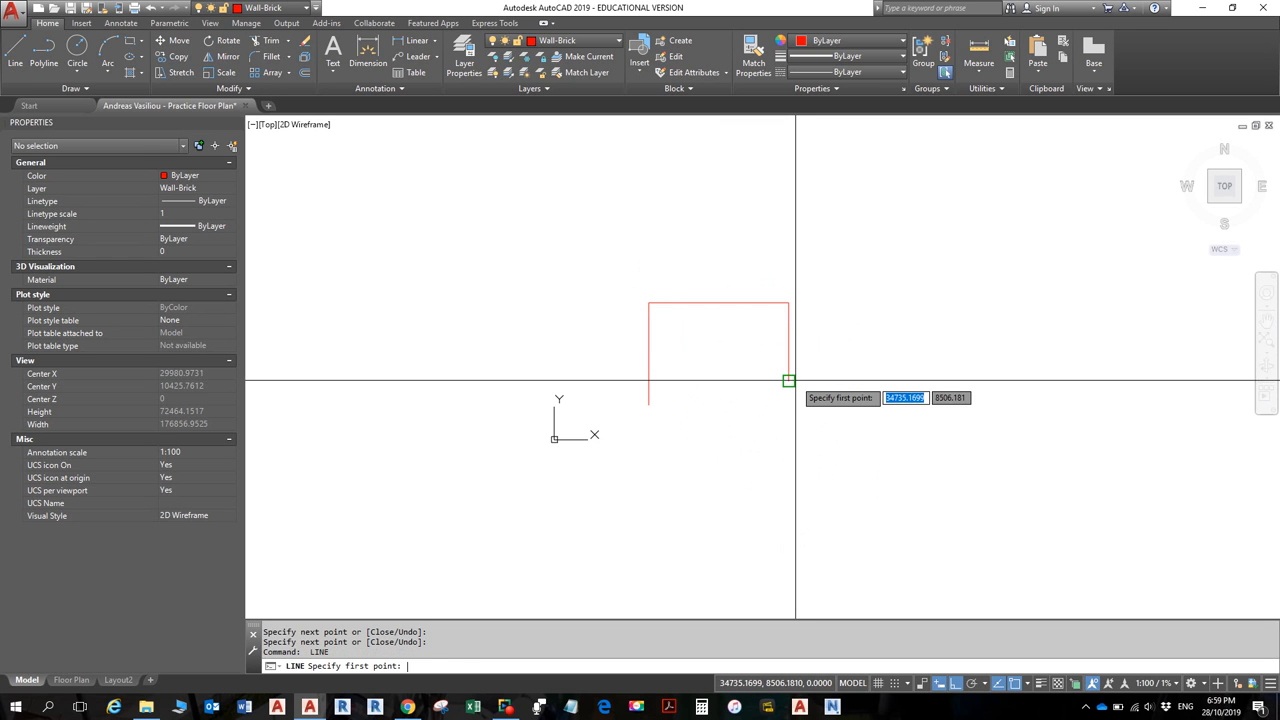
key("Escape")
left_click(789, 355)
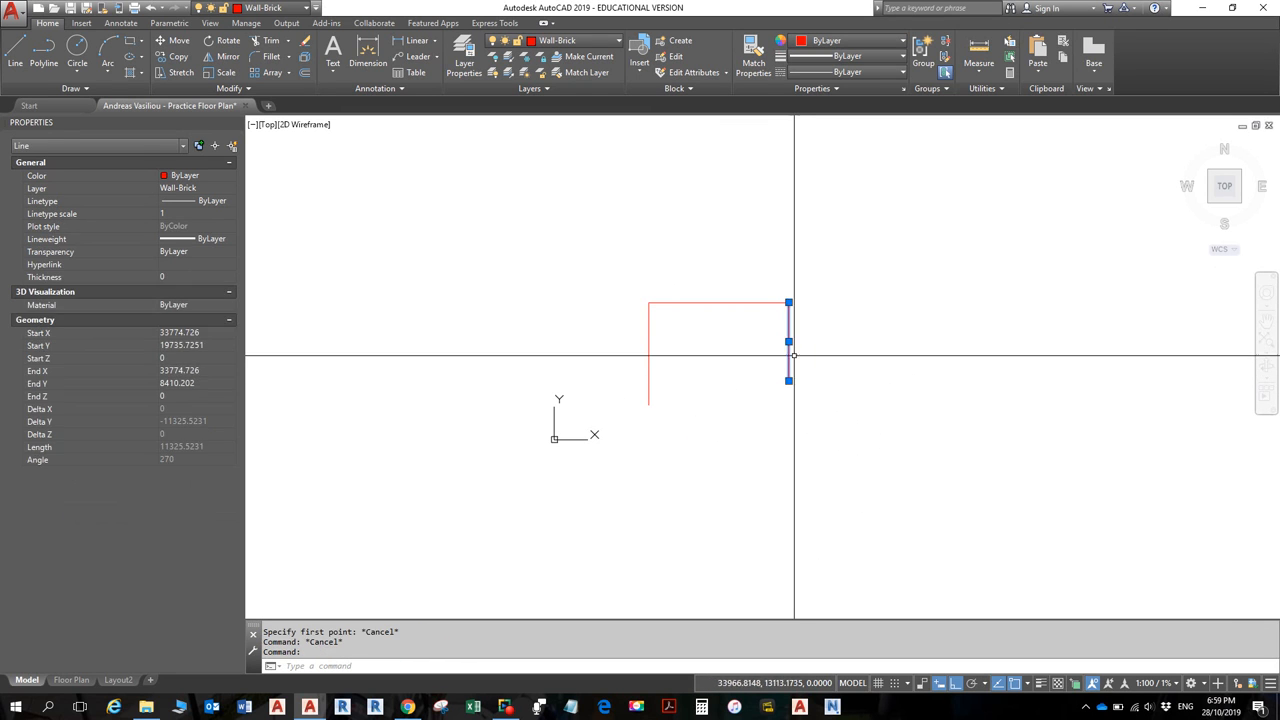
key("Escape")
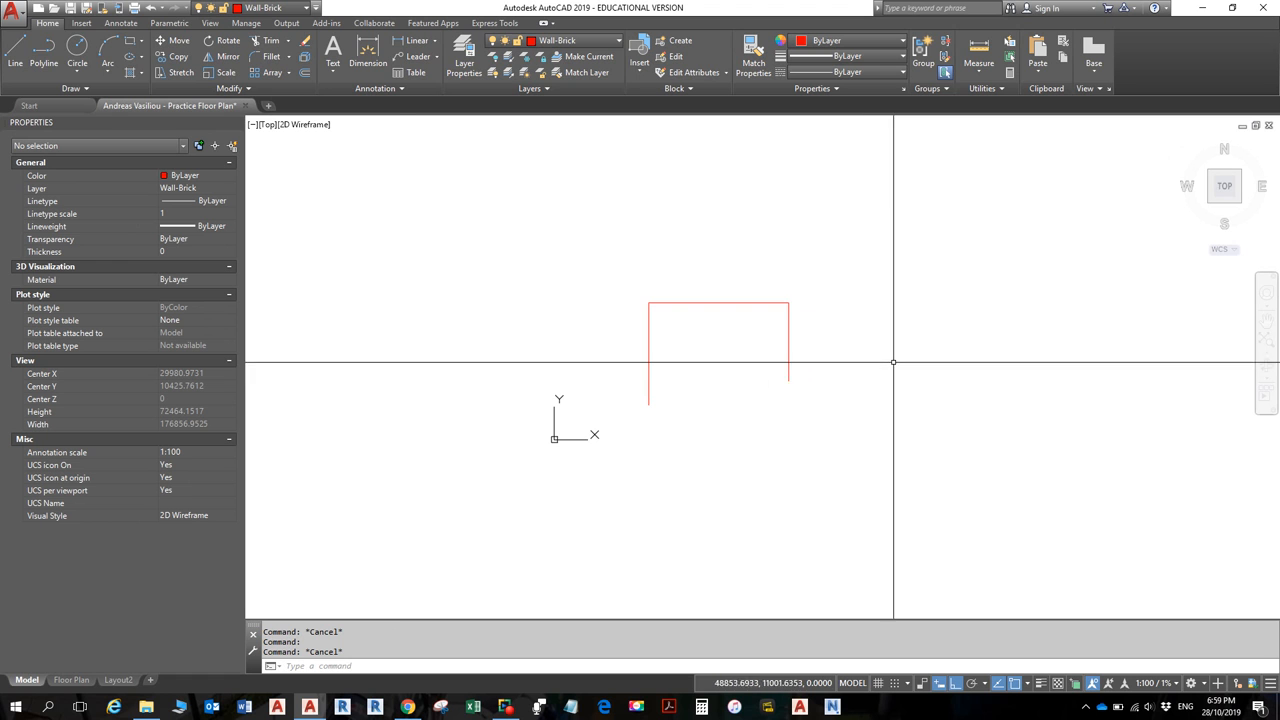
- Draw an open inverted-U polyline of left, top and right sides beside the first outline
left_click(44, 52)
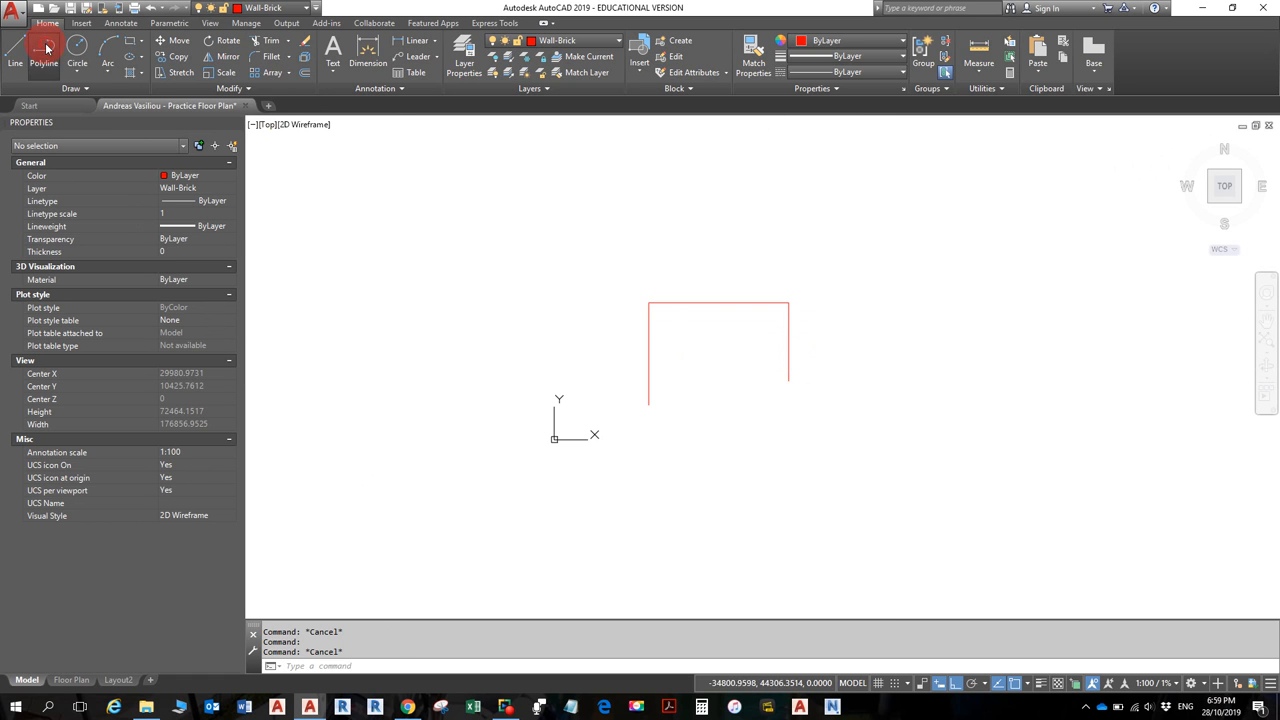
left_click(852, 411)
left_click(852, 303)
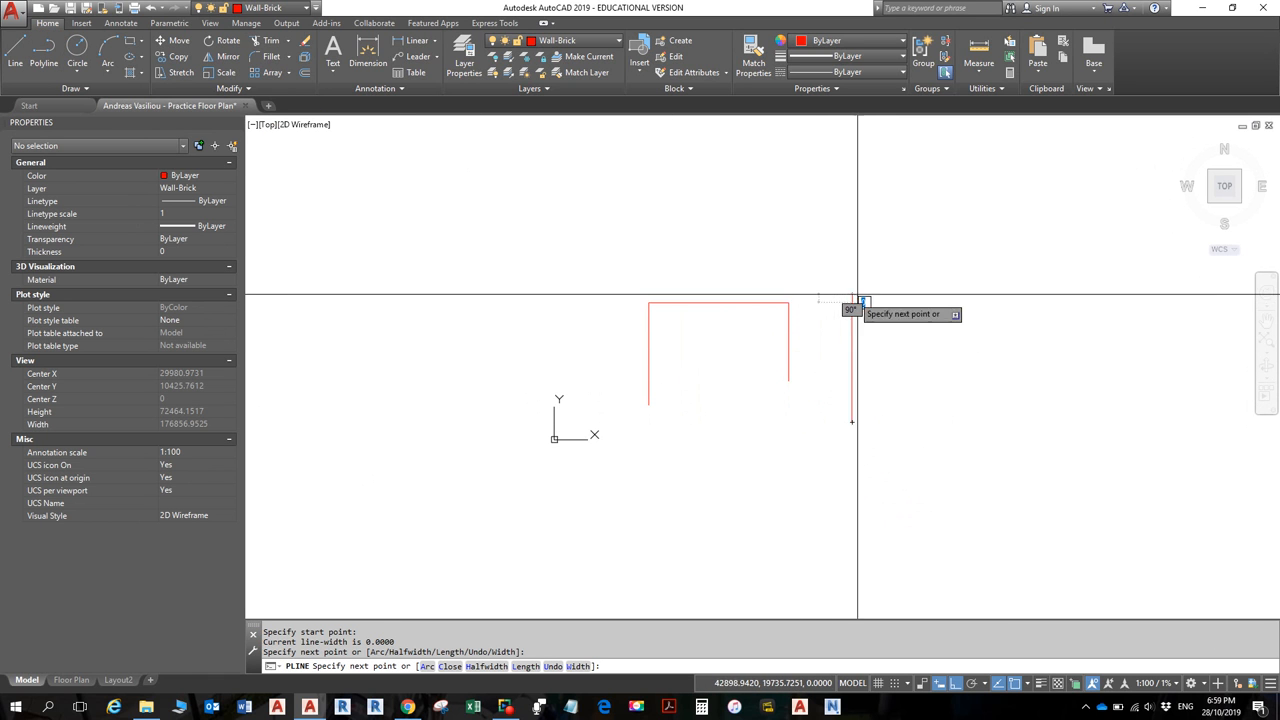
left_click(1025, 300)
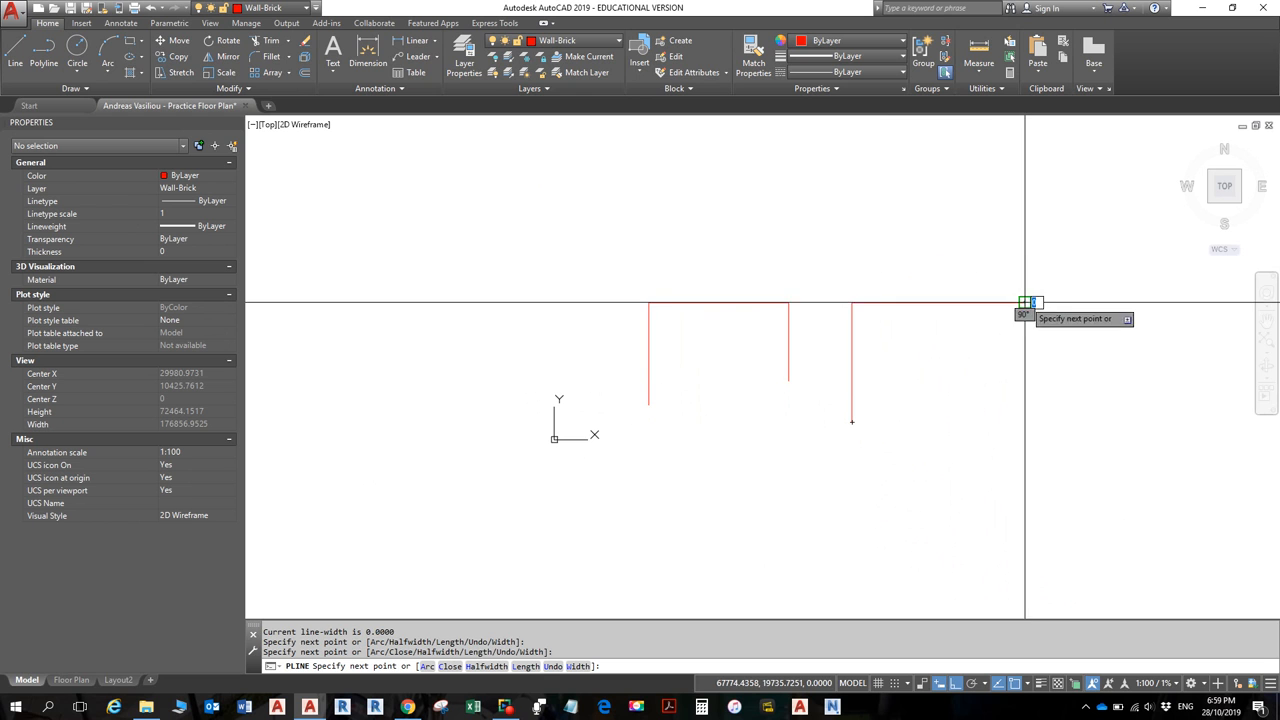
left_click(1024, 411)
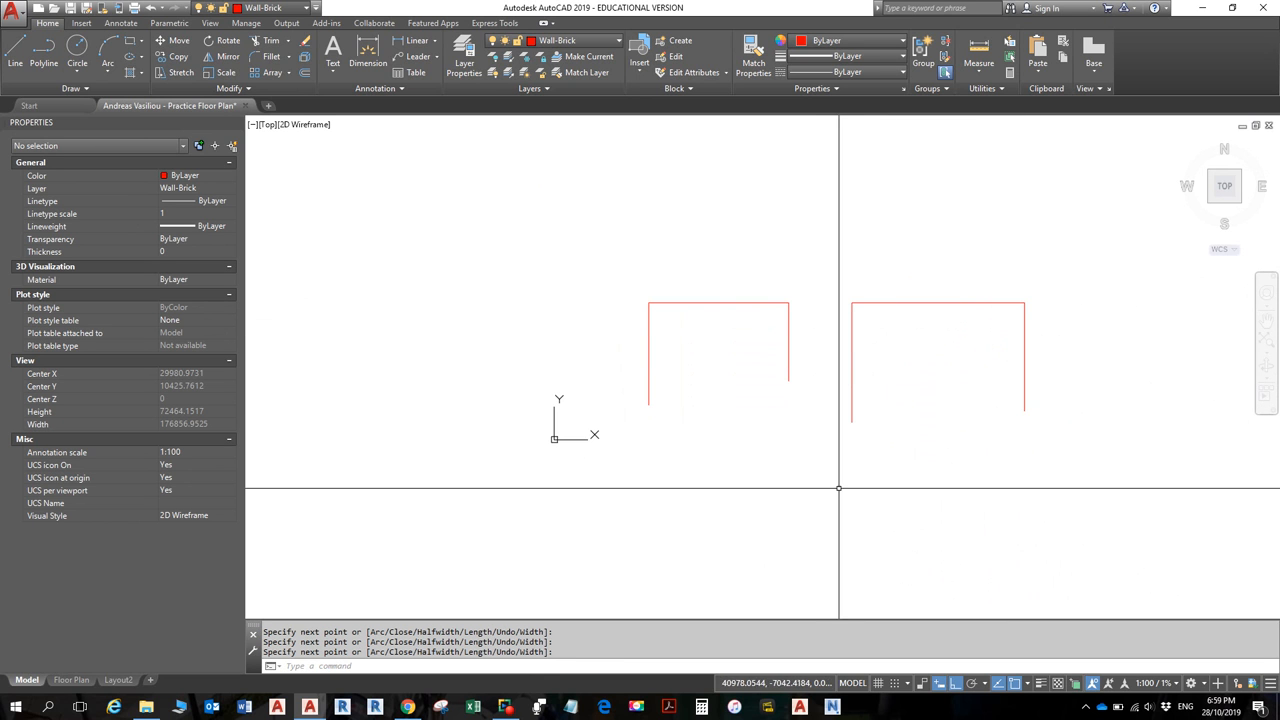
key("Return")
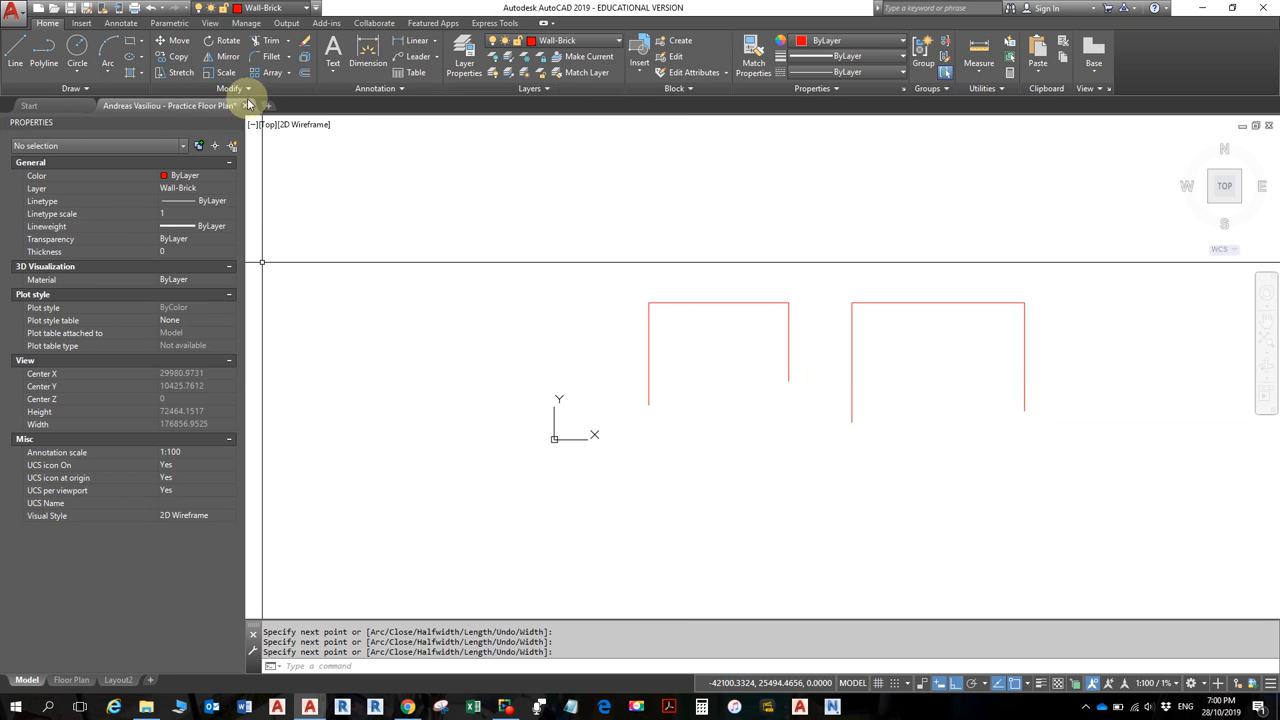
- Offset the left wall line 110 inward to give it thickness
left_click(310, 76)
type("110")
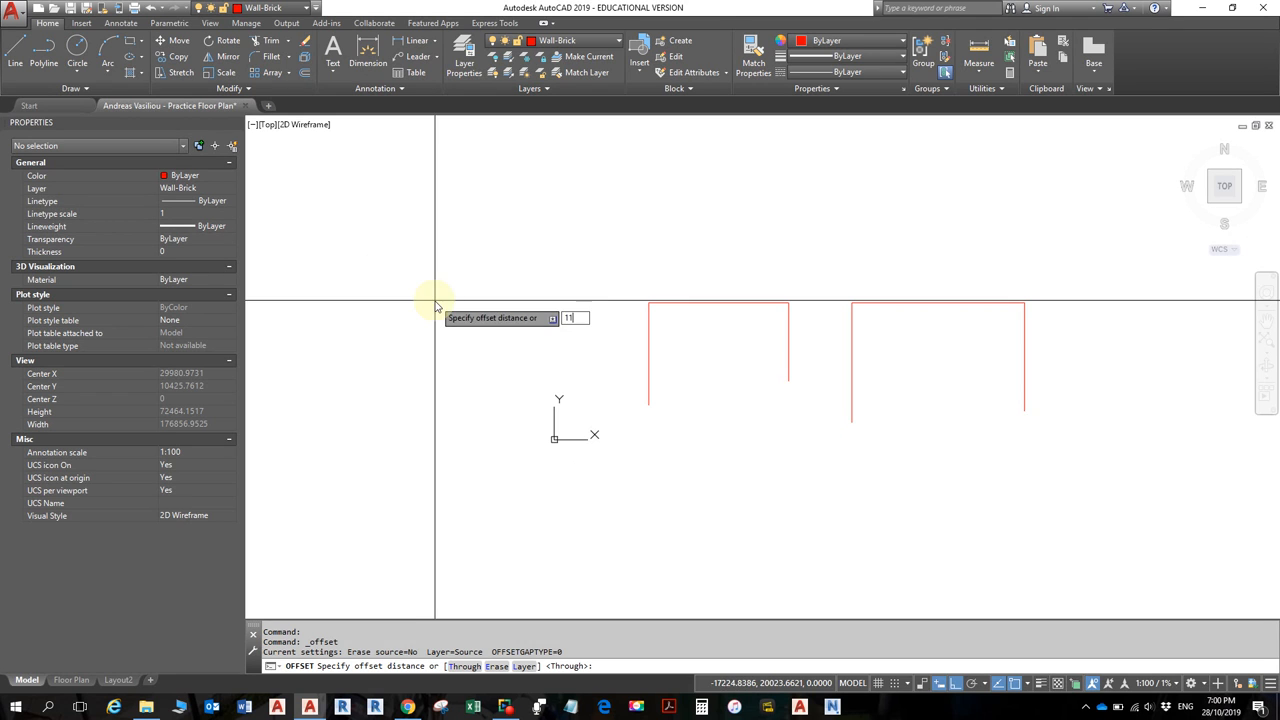
key("Return")
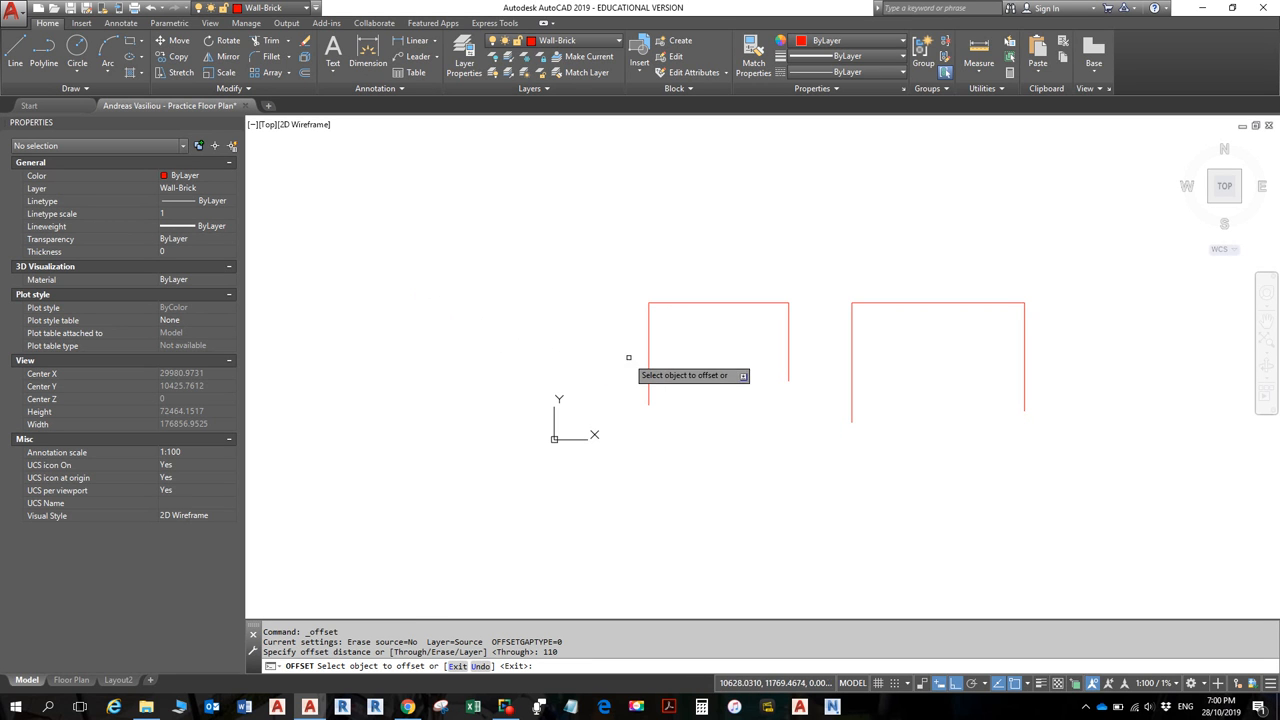
left_click(648, 358)
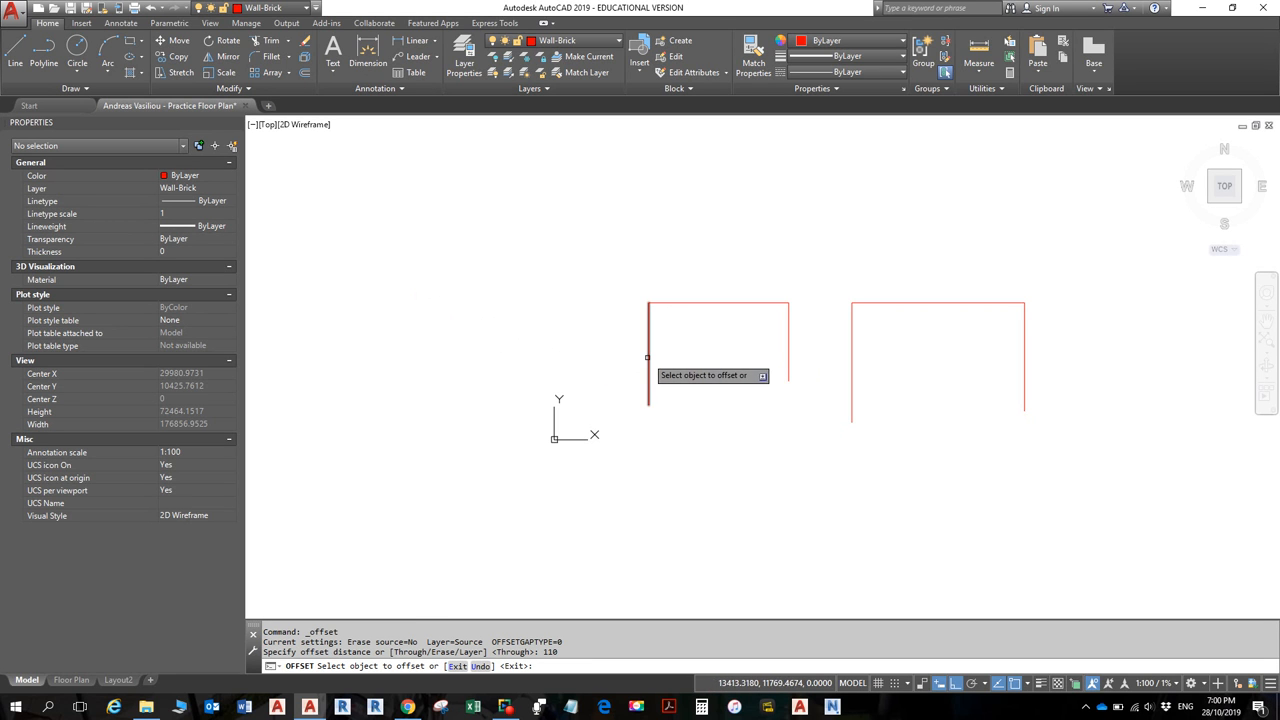
scroll(686, 351, "up", 5)
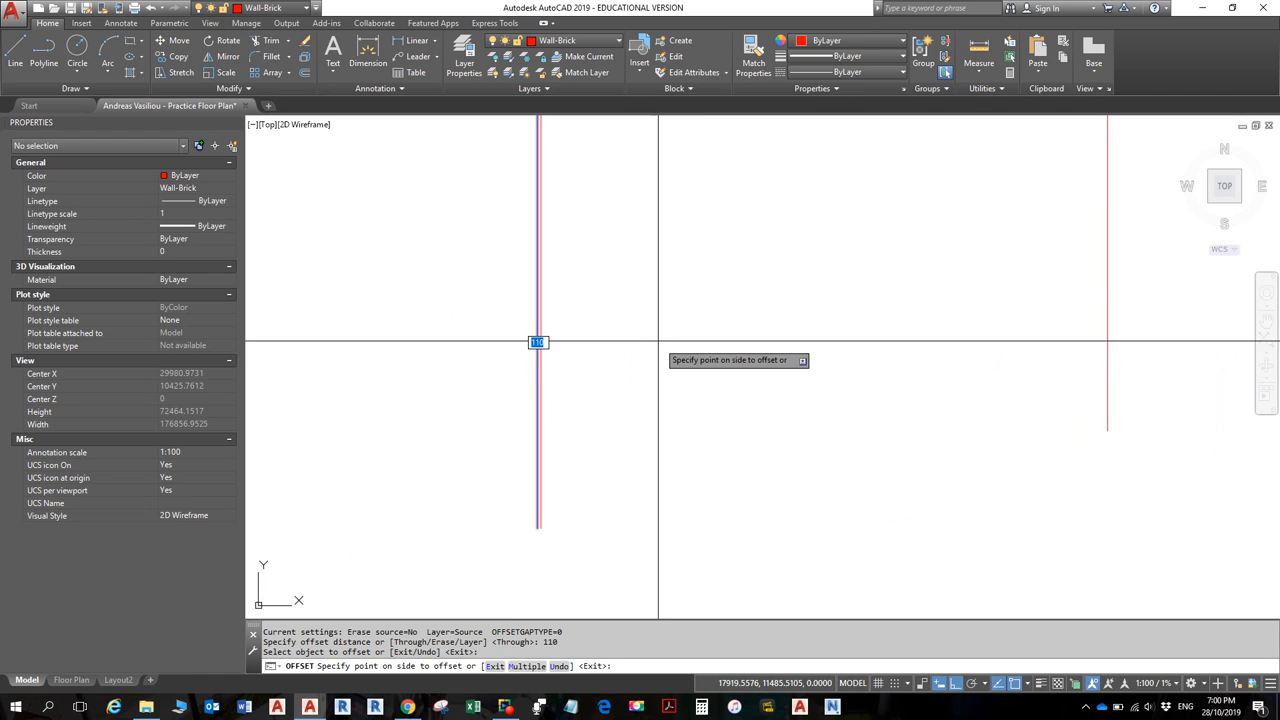
middle_click_drag(657, 346, 685, 452)
left_click(704, 401)
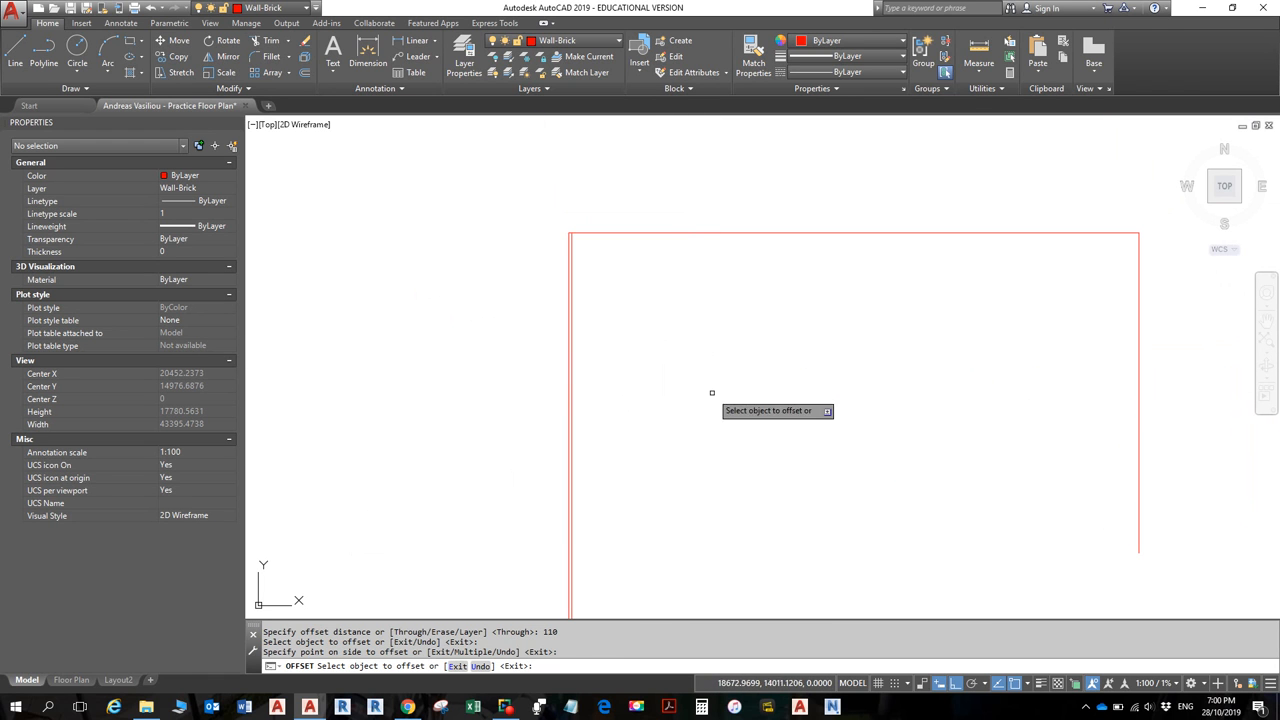
- Offset the top and right wall lines 110 inward as well
left_click(670, 233)
left_click(677, 294)
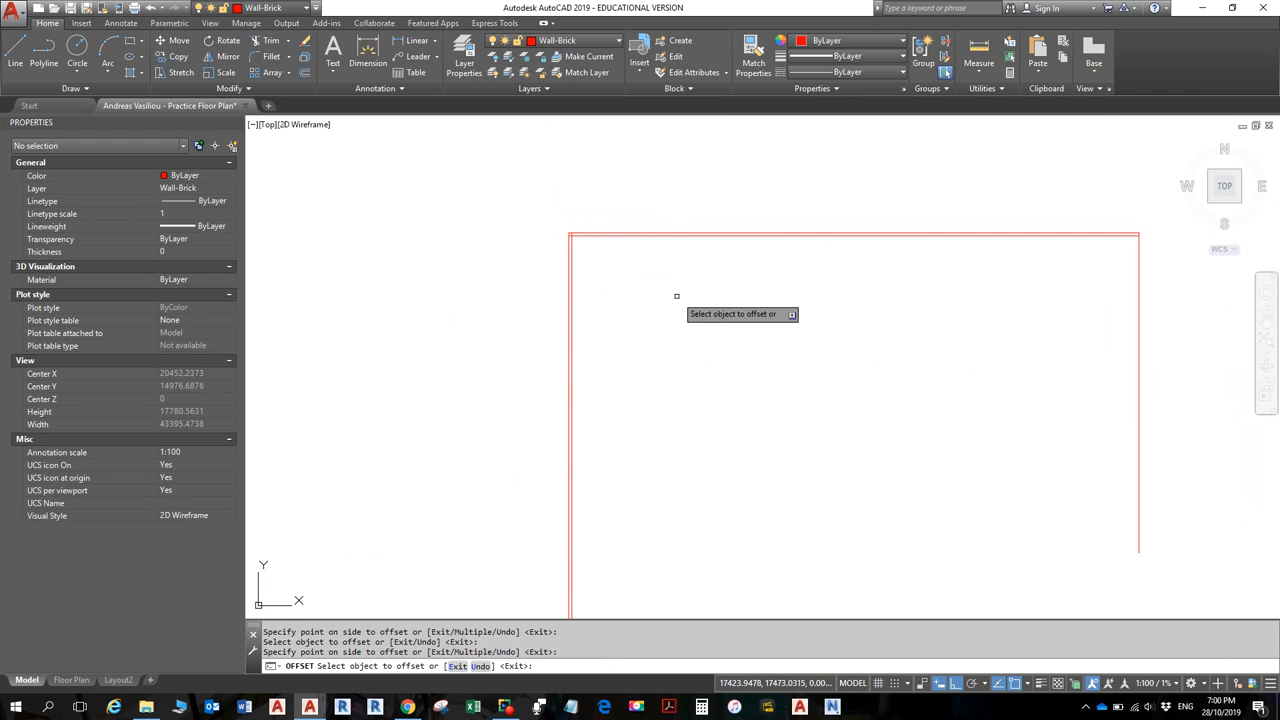
left_click(1138, 236)
left_click(1088, 270)
key("Return")
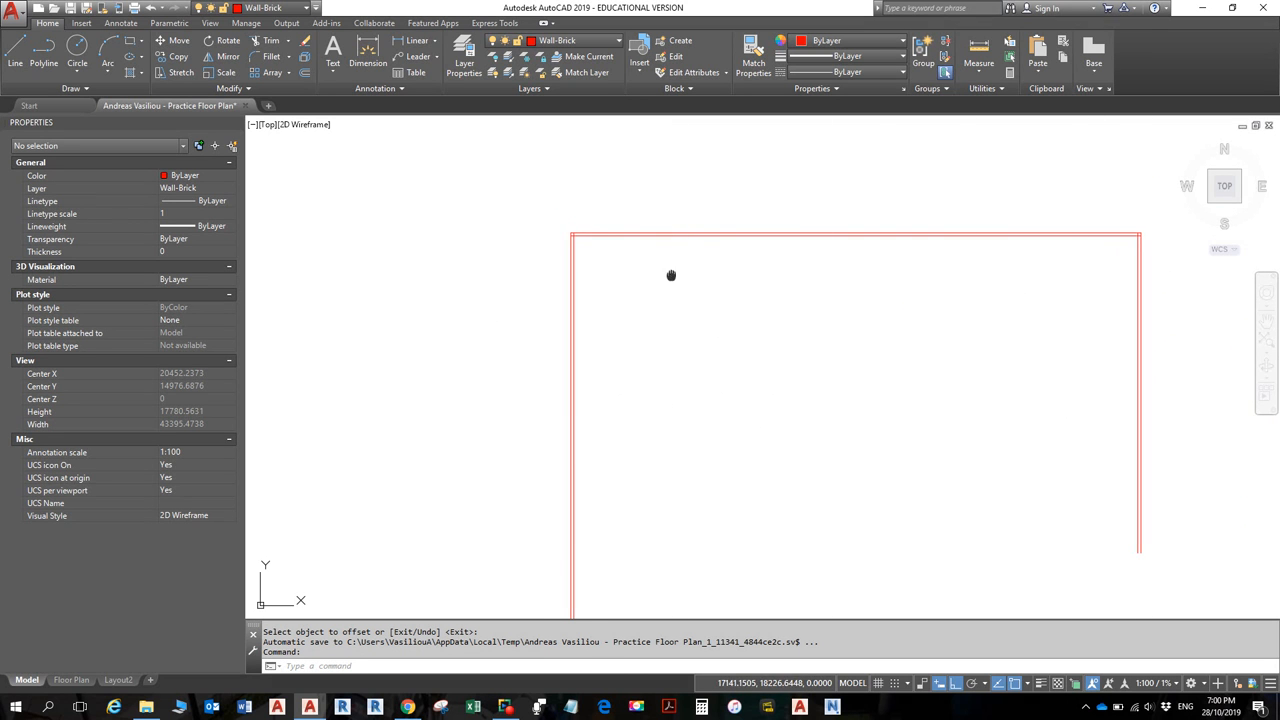
scroll(637, 236, "up", 6)
scroll(637, 236, "up", 2)
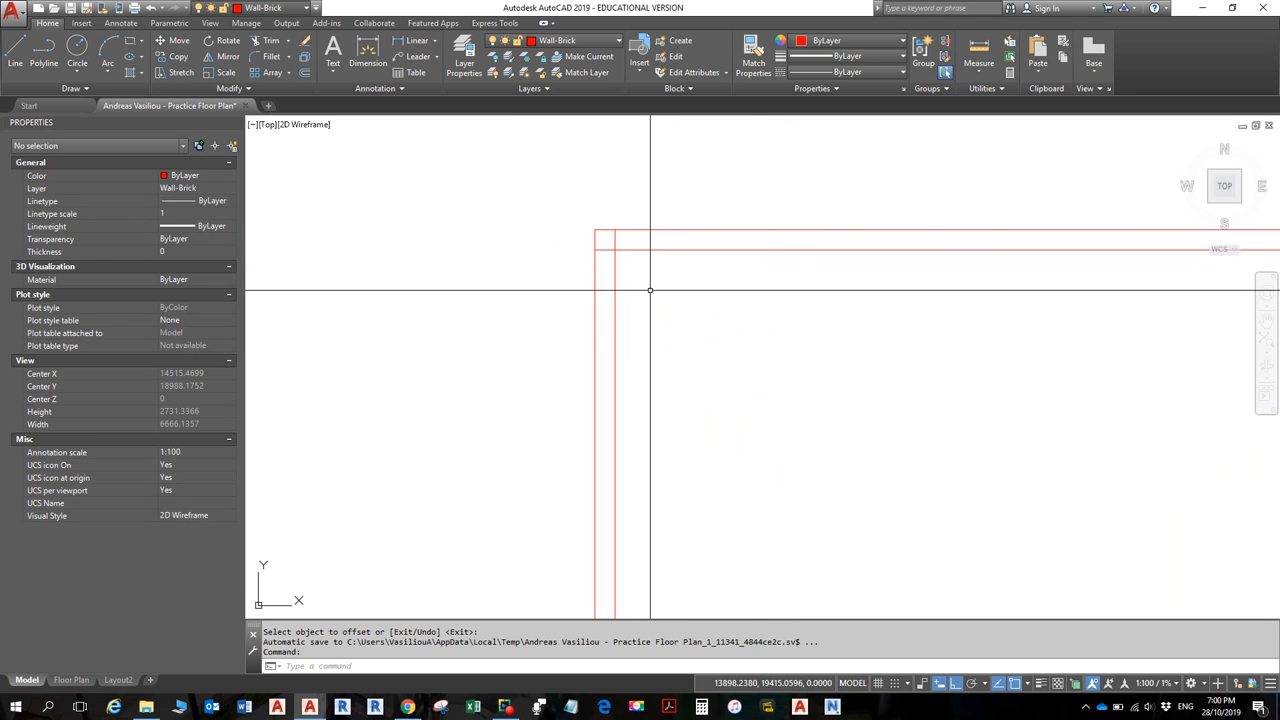
- Fillet the two inner wall lines at the top-left into a sharp corner
type("f")
key("Return")
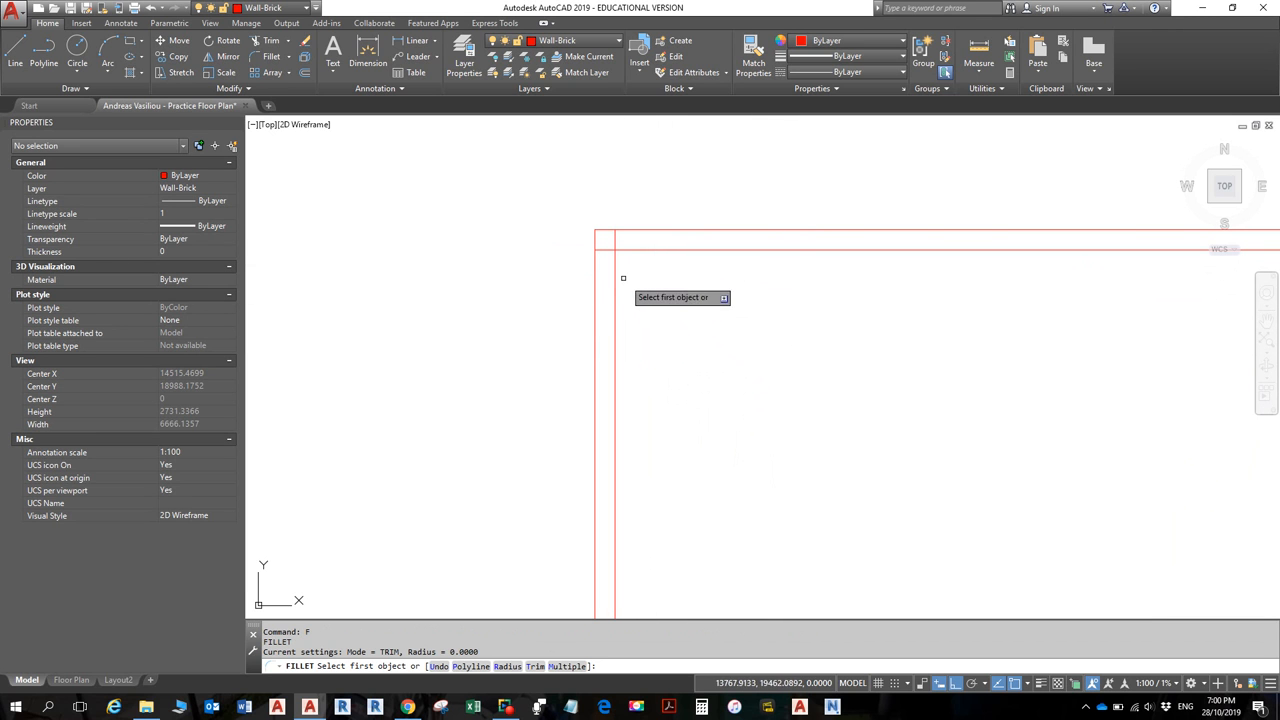
left_click(616, 268)
left_click(650, 250)
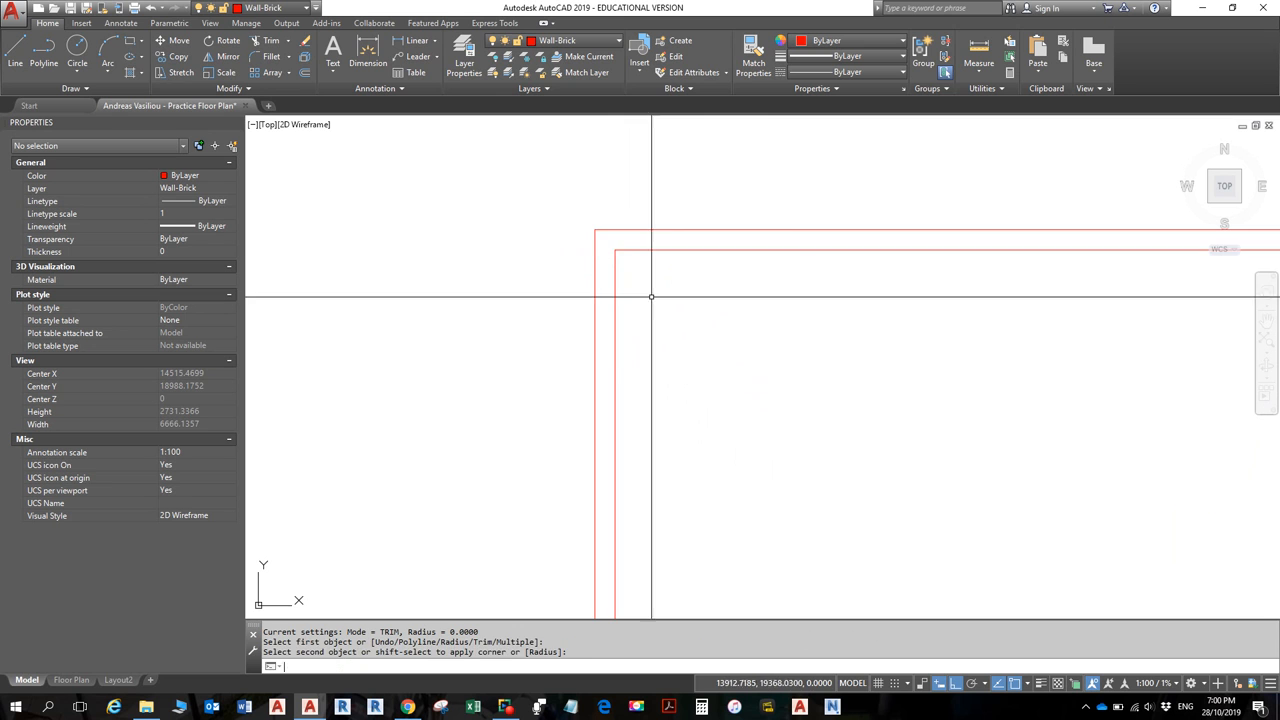
- Pan over to the next room's outline and cancel the repeated fillet
key("Return")
scroll(891, 320, "down", 2)
middle_click_drag(891, 320, 300, 271)
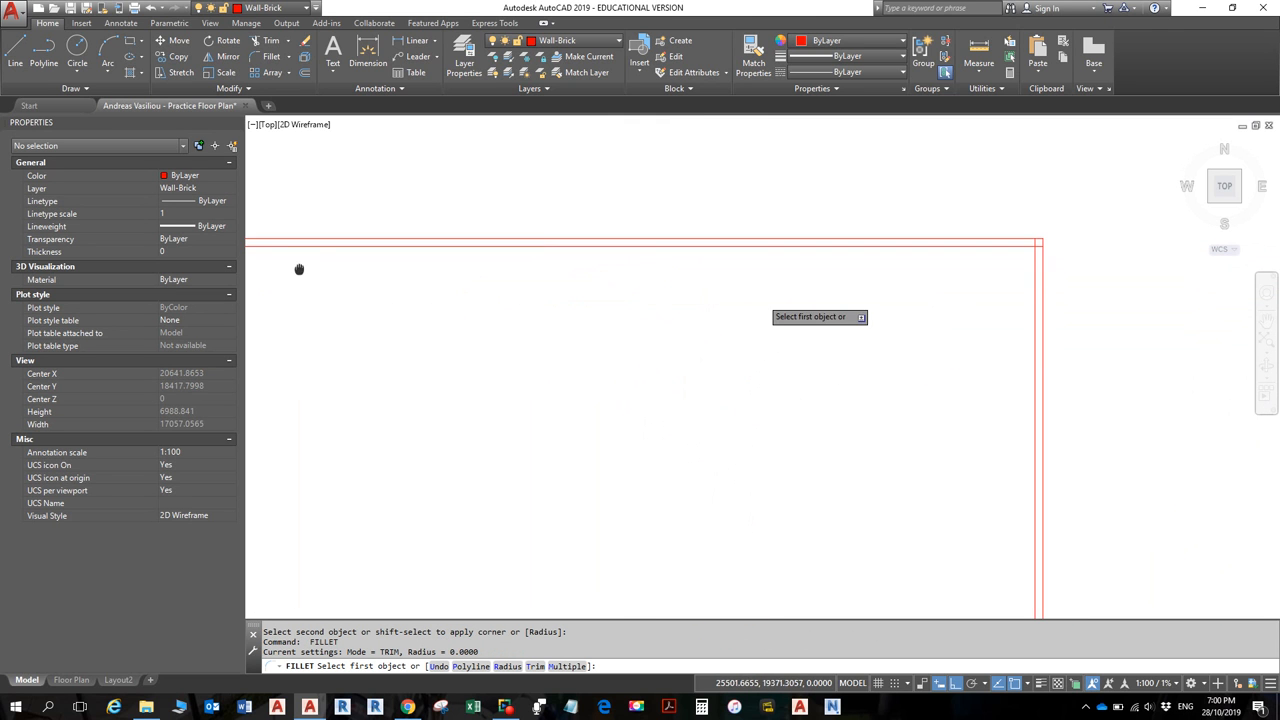
scroll(870, 357, "down", 4)
mouse_move(870, 357)
middle_mouse_down()
mouse_move(629, 214)
mouse_move(581, 229)
middle_mouse_up()
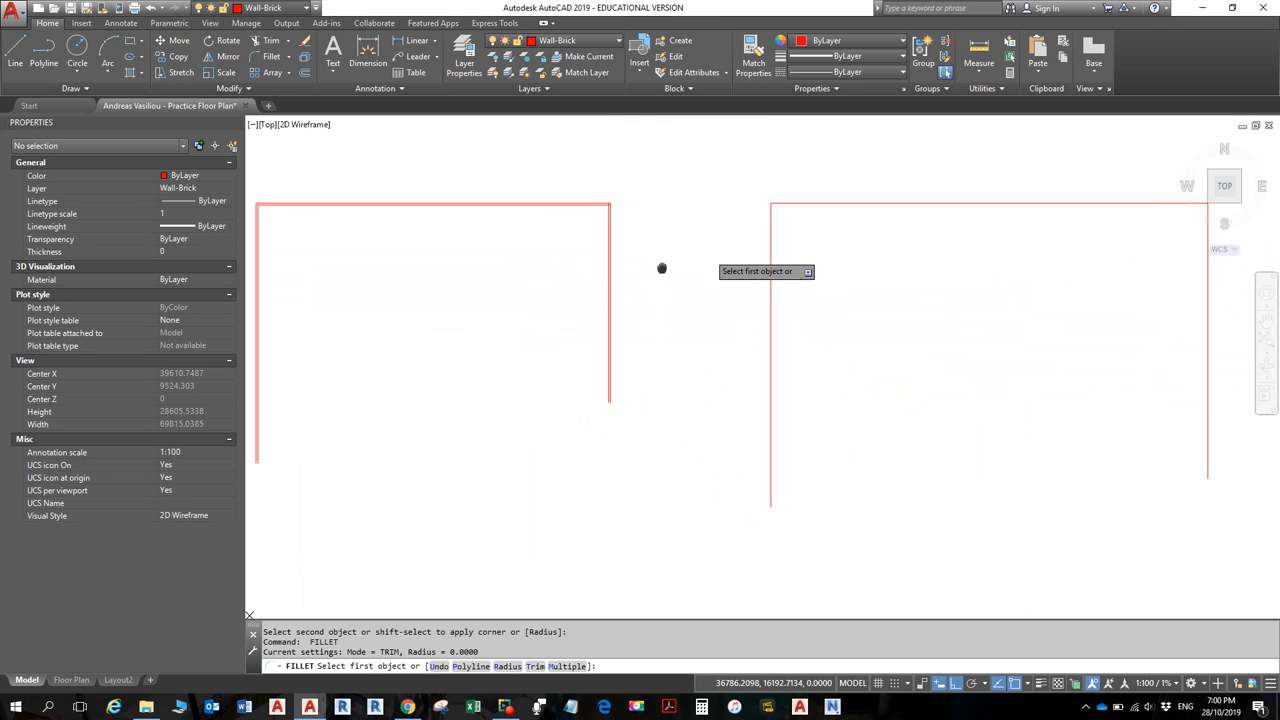
middle_click_drag(663, 271, 560, 271)
type("o")
key("Return")
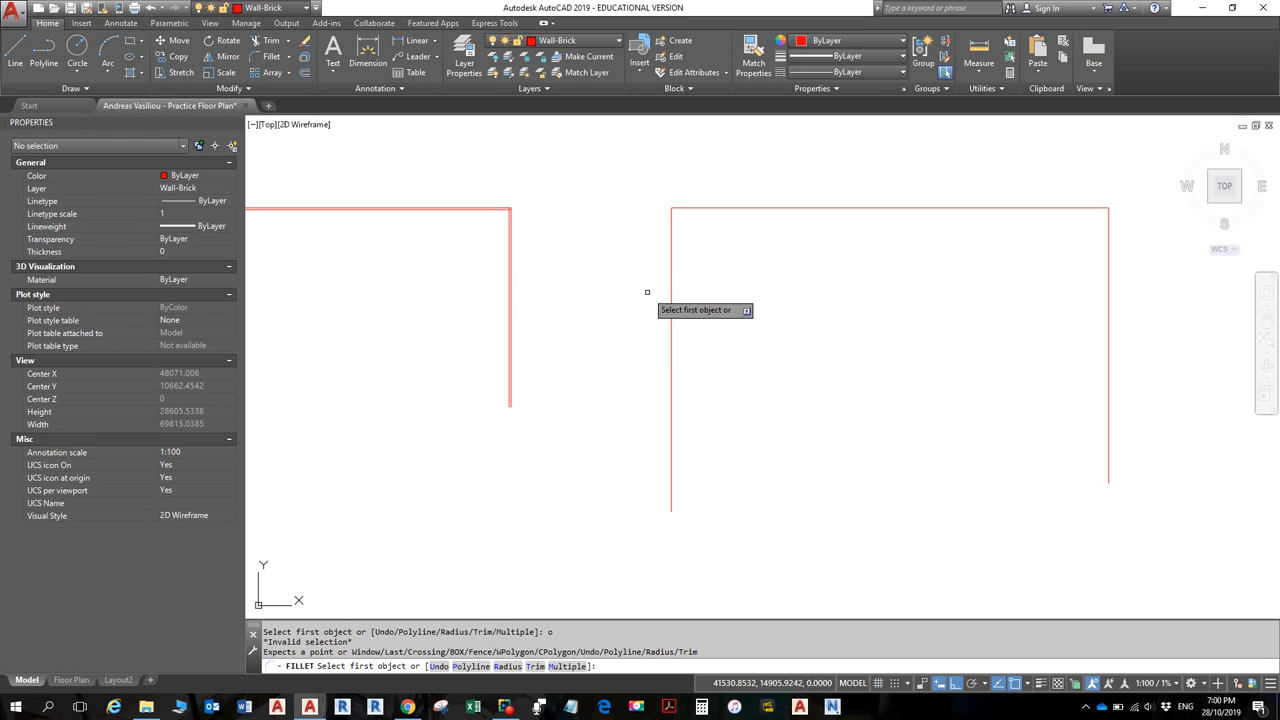
key("Escape")
key("Escape")
- Offset the right-hand room polyline 110 inward
type("o")
key("Return")
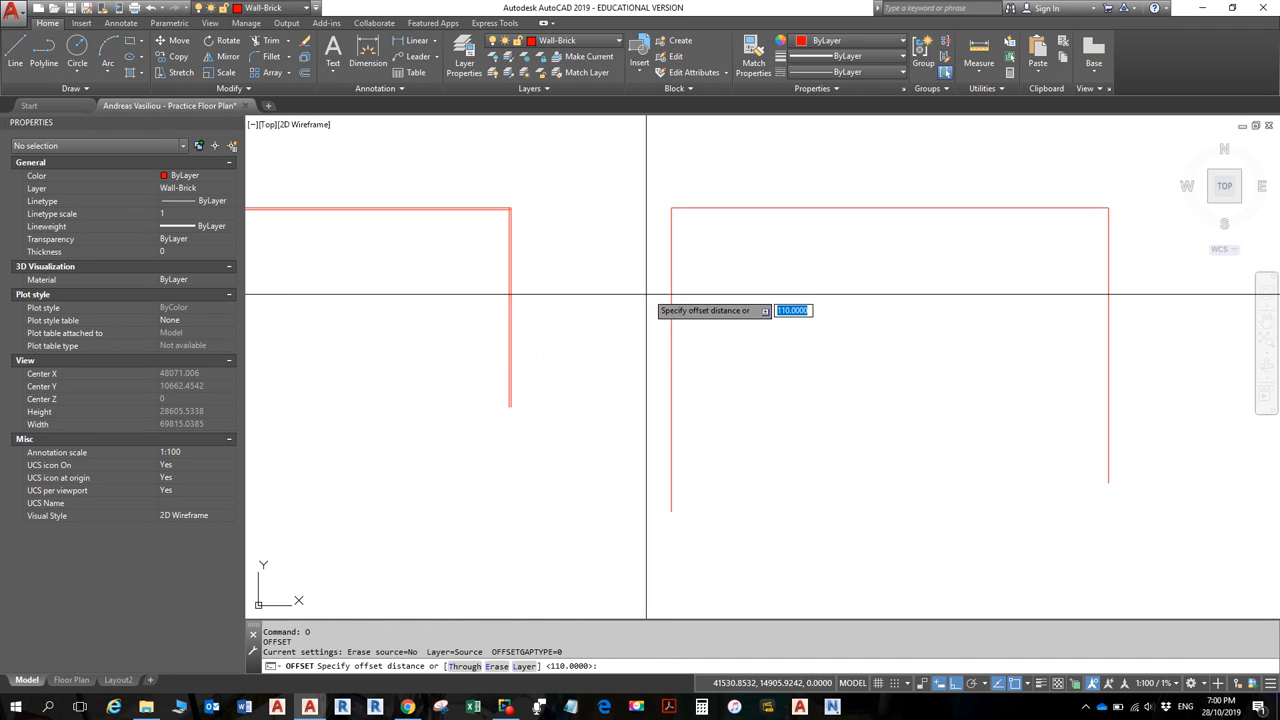
key("Return")
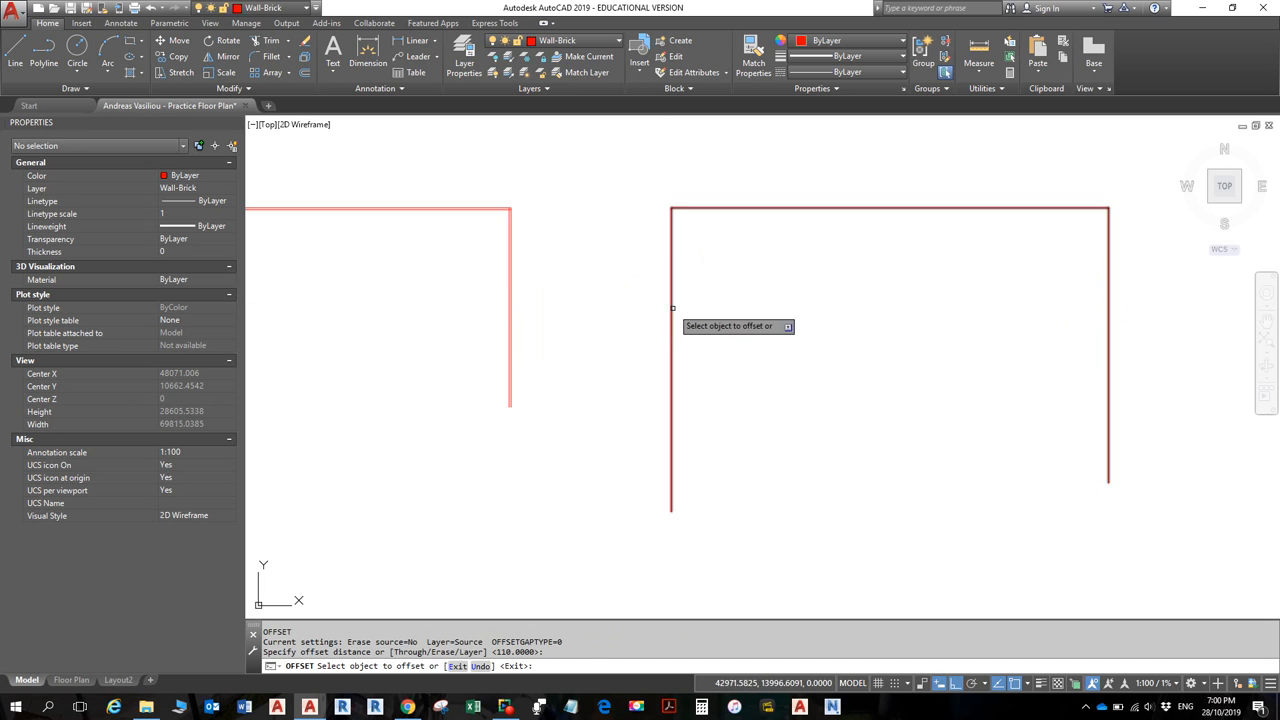
left_click(671, 309)
left_click(714, 286)
key("Return")
- Pan along the top wall to inspect its corners, then recenter on both room outlines
scroll(660, 198, "up", 5)
scroll(706, 236, "up", 2)
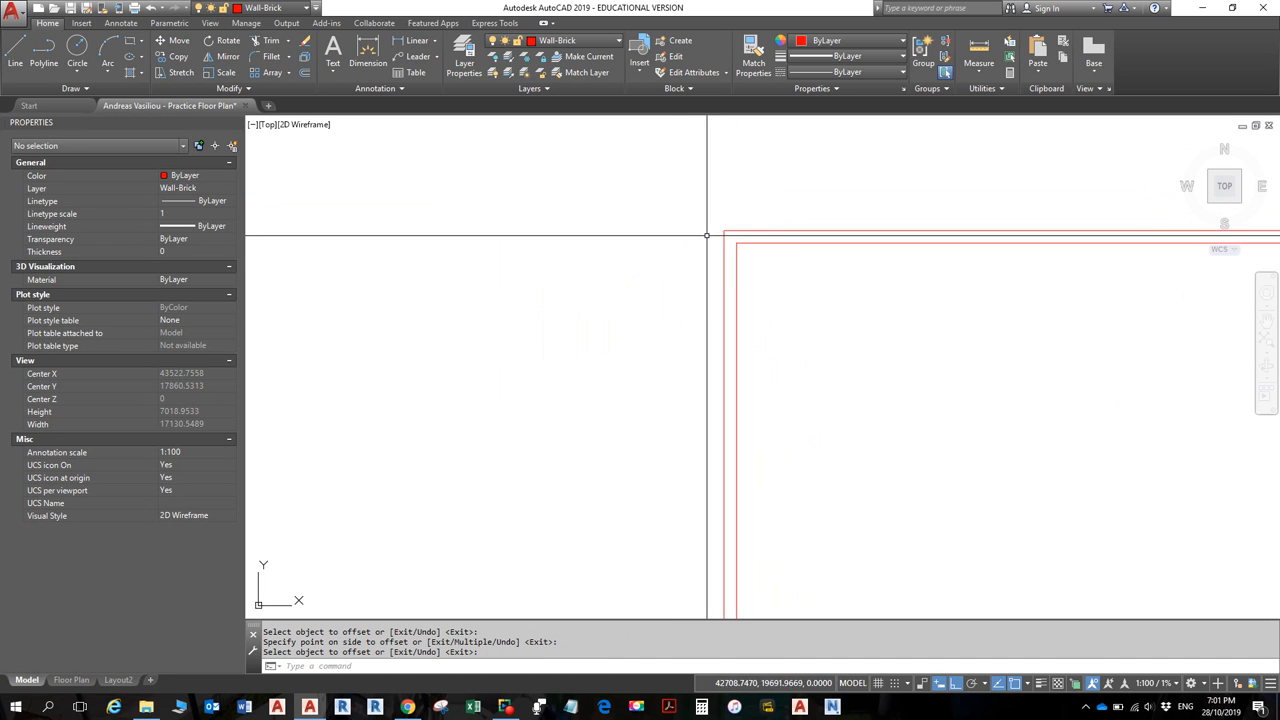
middle_click_drag(874, 283, 490, 251)
middle_click_drag(928, 272, 309, 275)
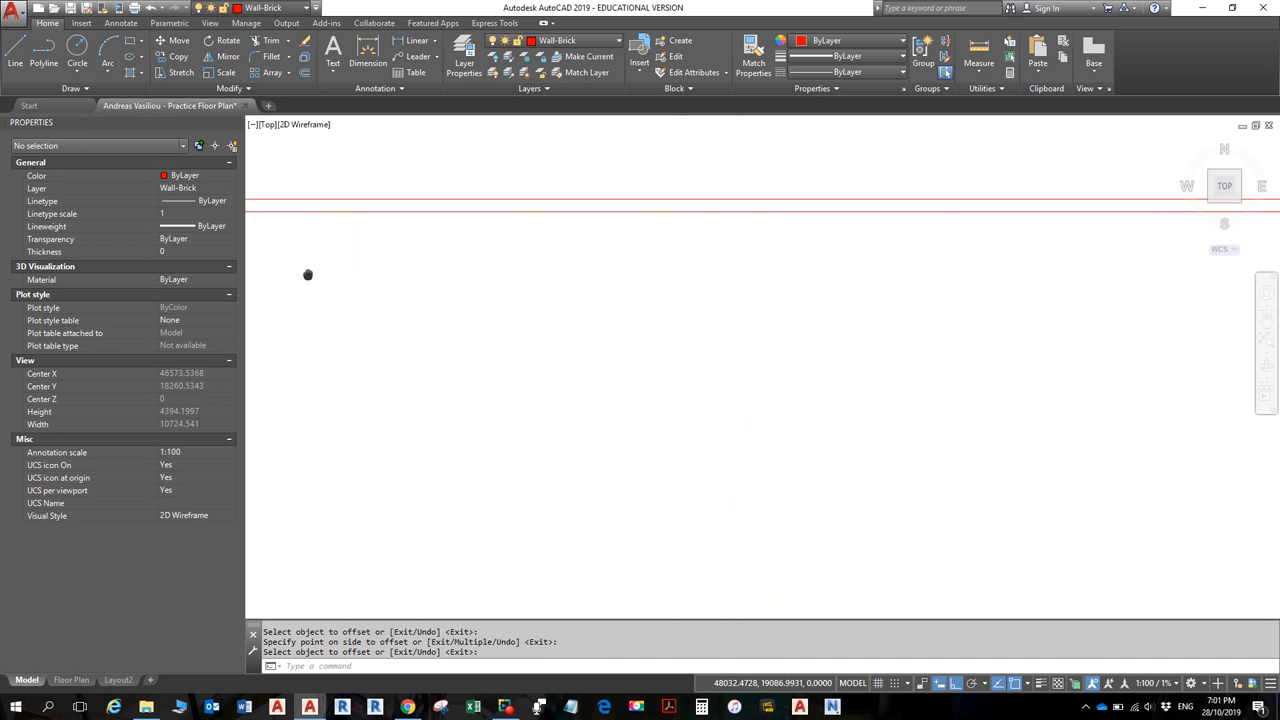
middle_click_drag(950, 243, 262, 266)
middle_click_drag(837, 250, 617, 254)
middle_click_drag(173, 251, 160, 254)
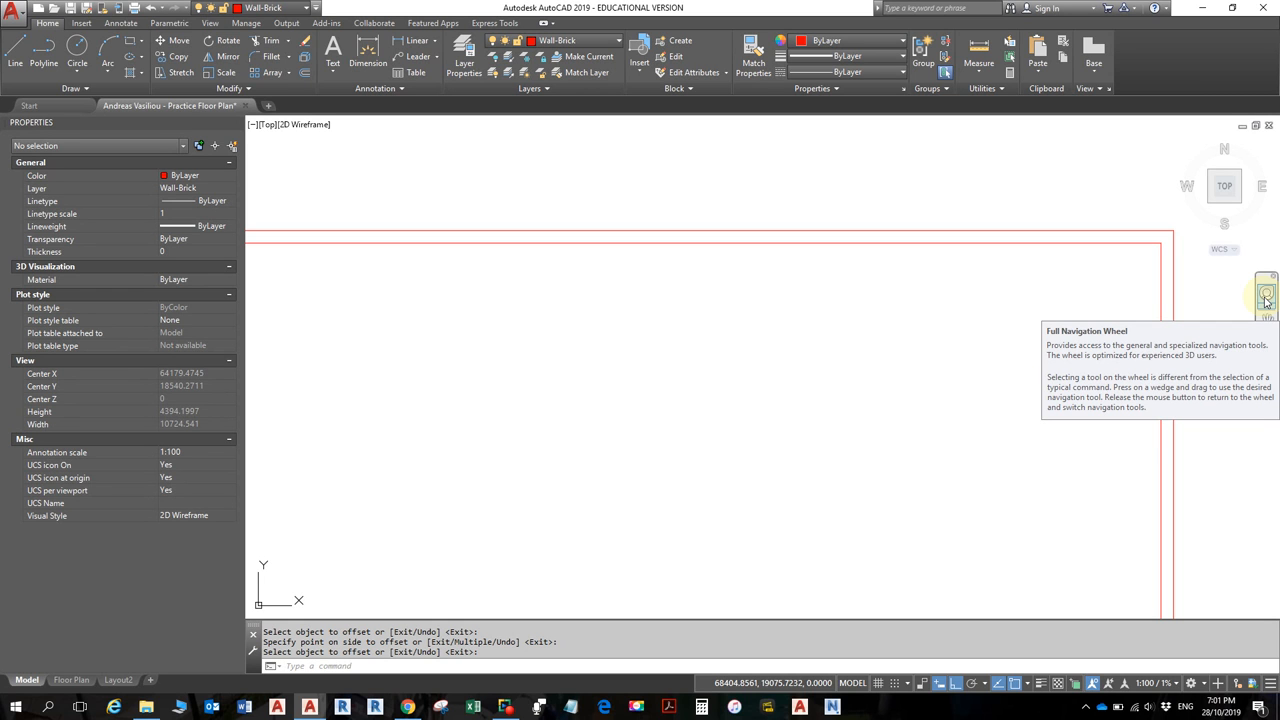
scroll(986, 302, "down", 8)
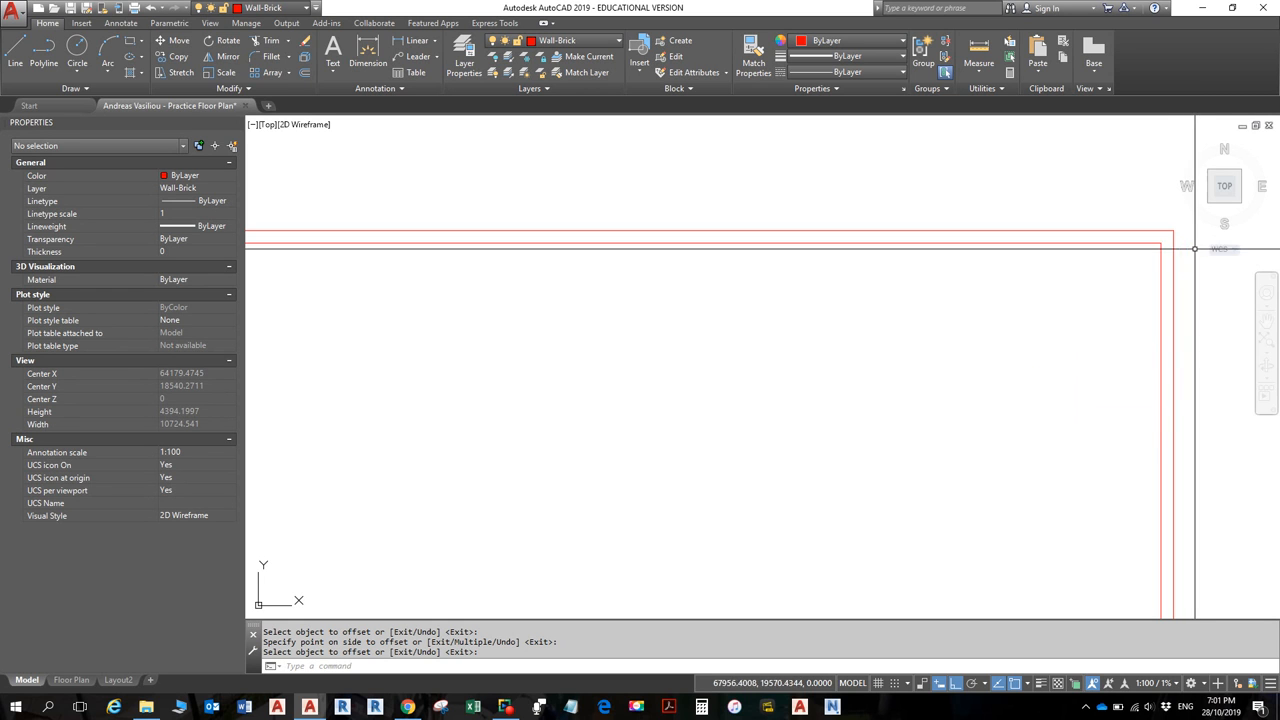
middle_click_drag(986, 303, 1002, 321)
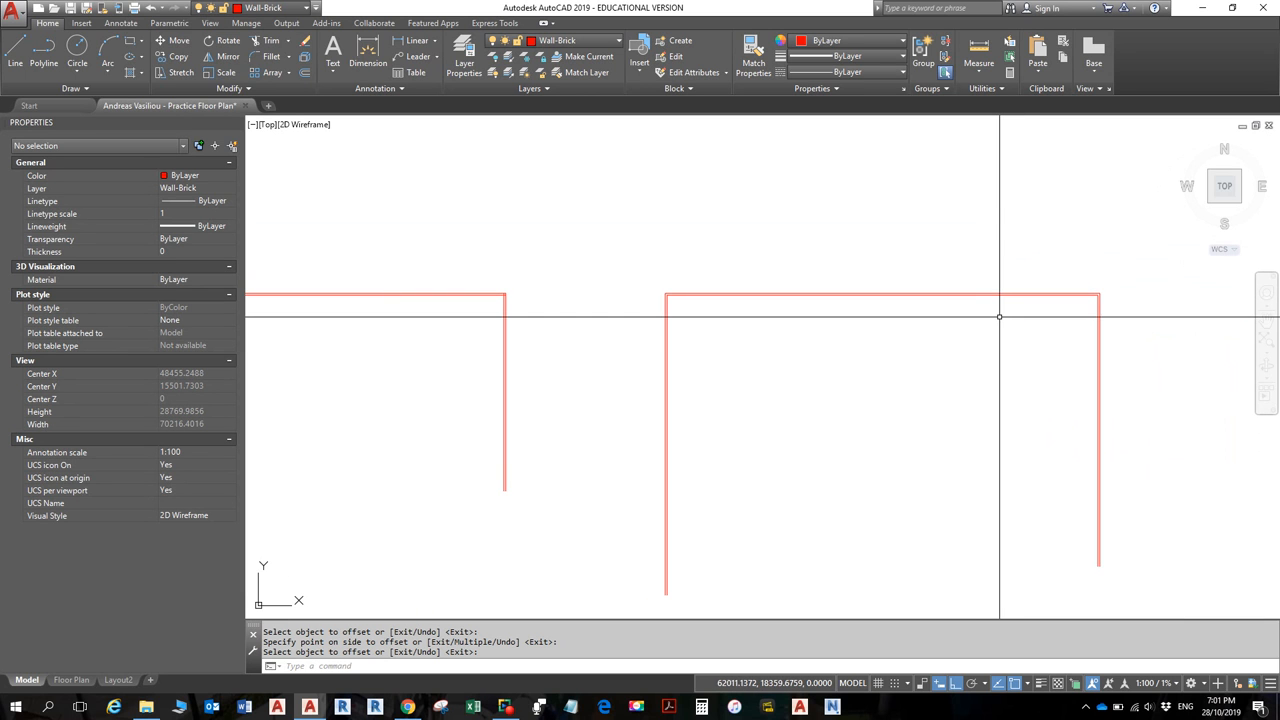
scroll(871, 332, "up", 2)
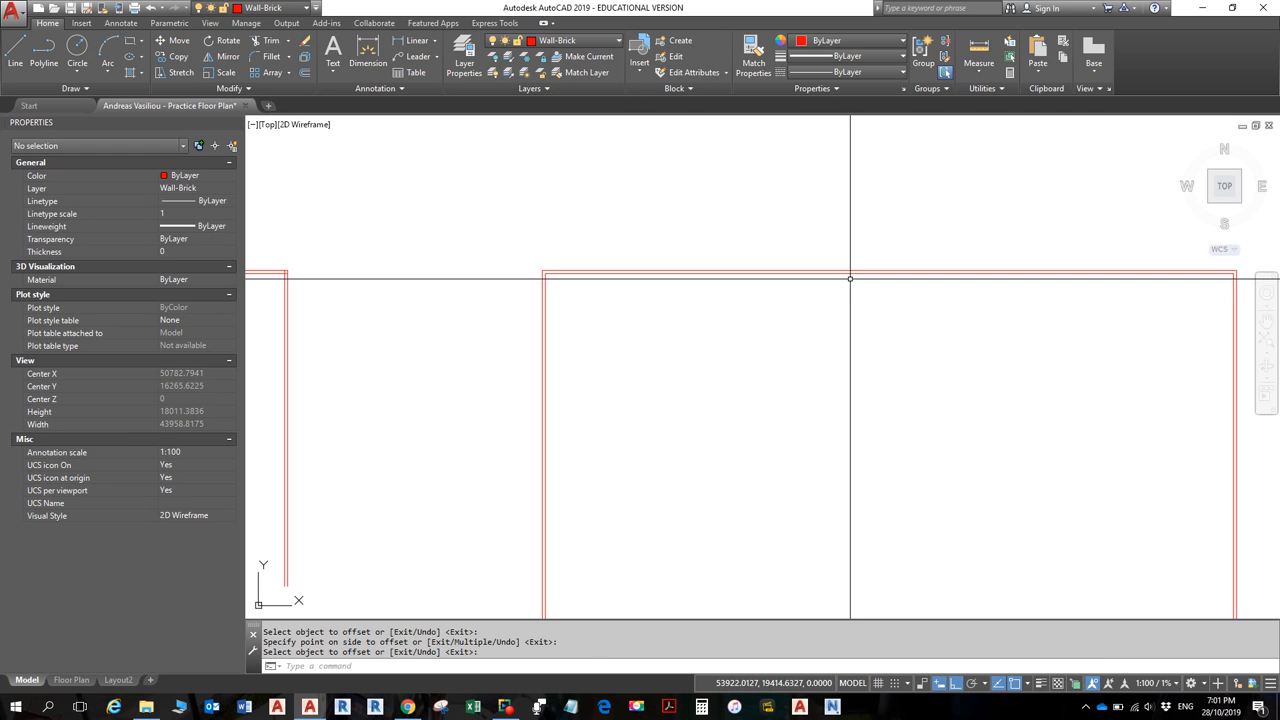
- Offset the right room's outline 2000 inward
type("o")
key("Return")
type("200")
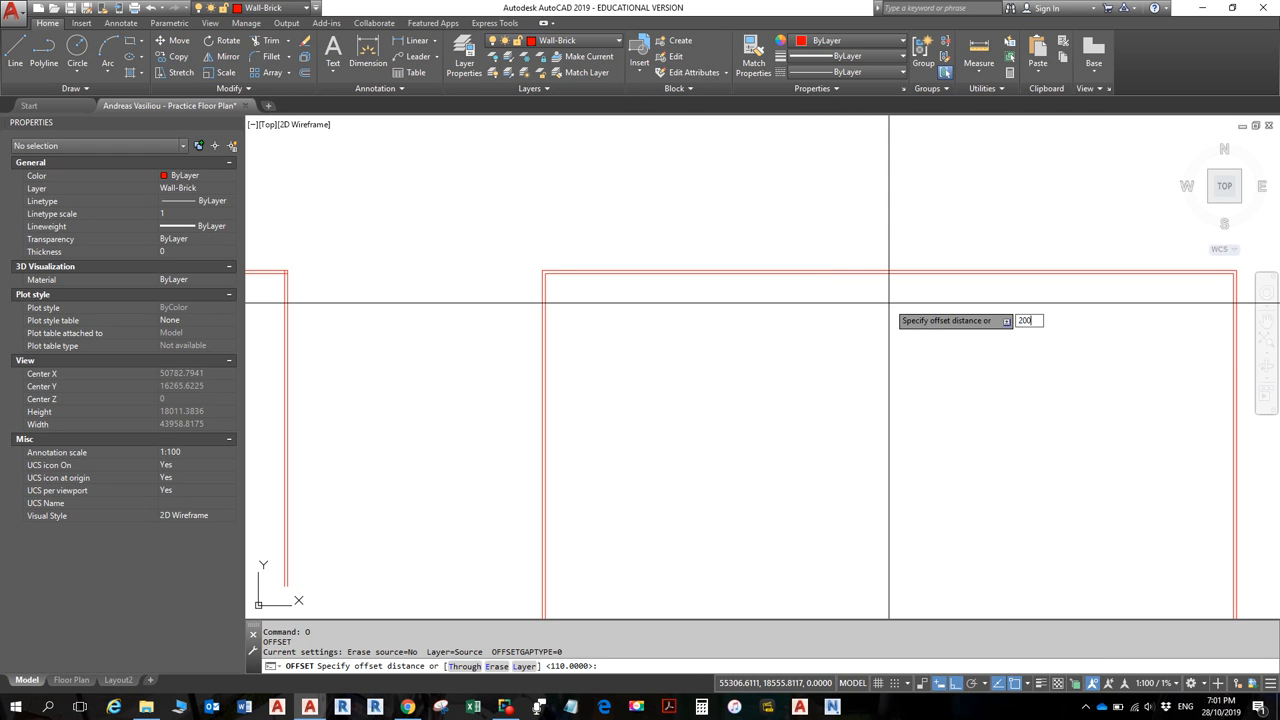
type("0")
key("Return")
left_click(874, 273)
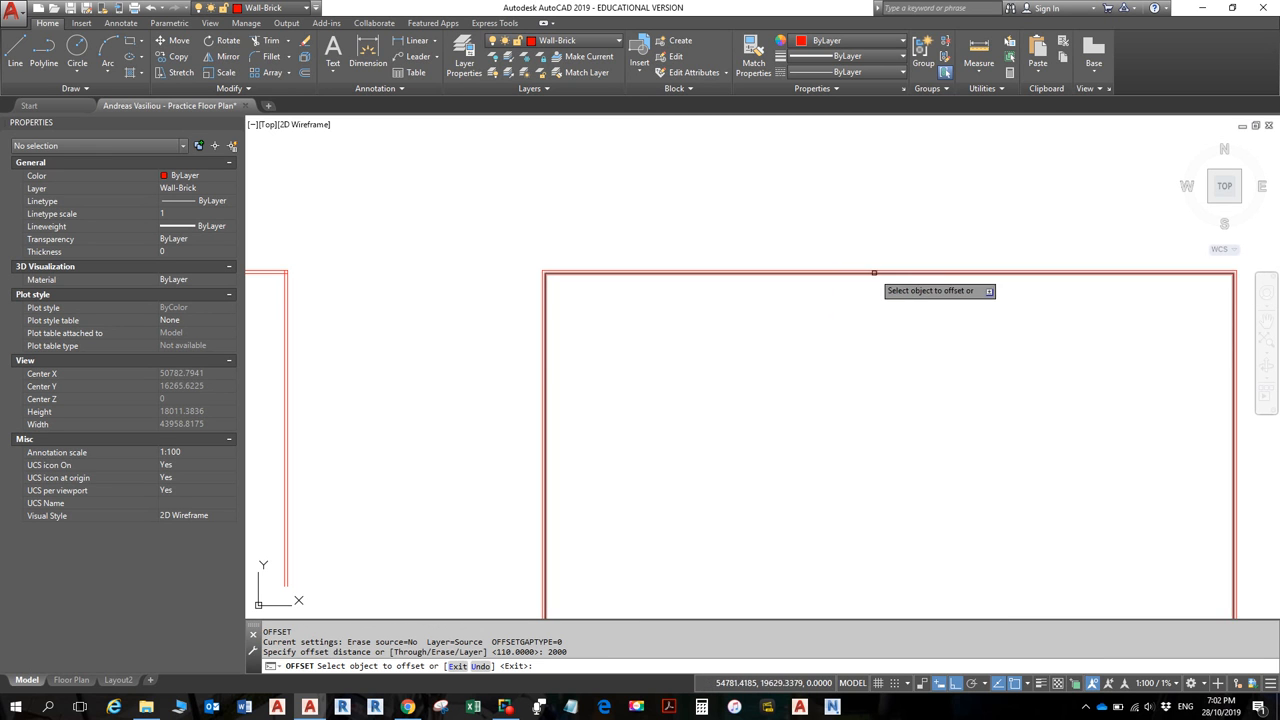
left_click(849, 363)
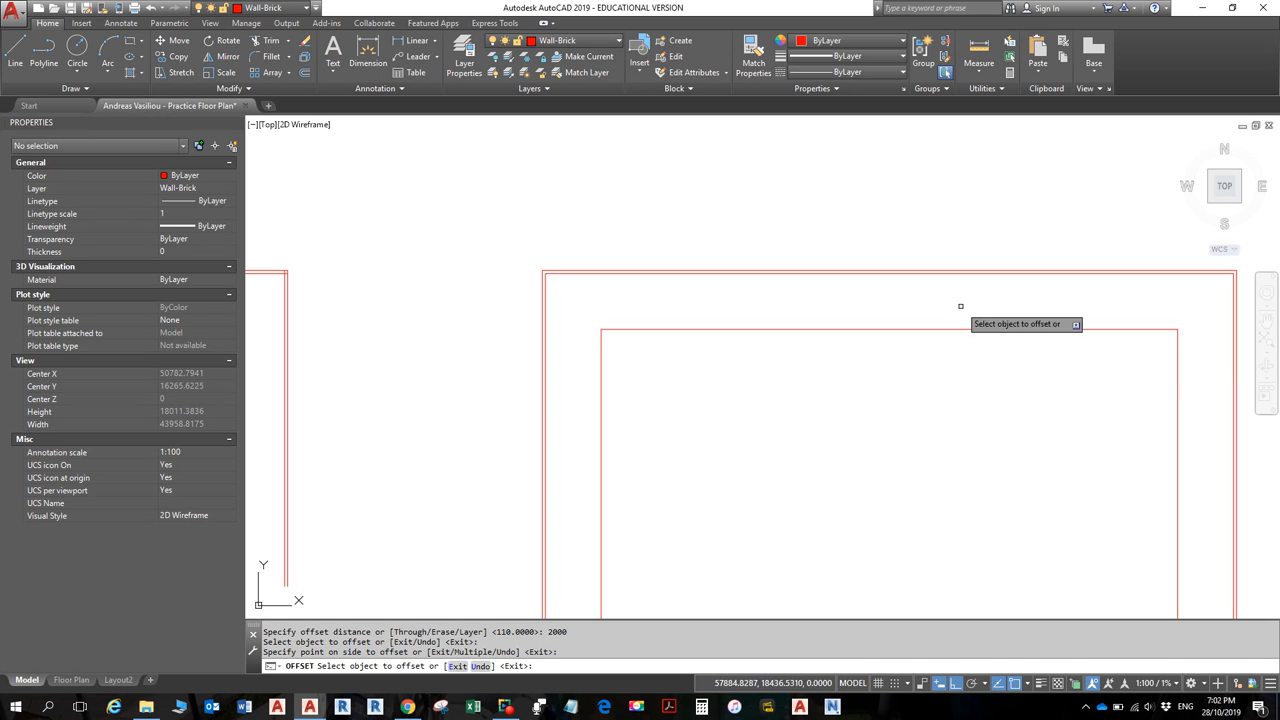
key("Escape")
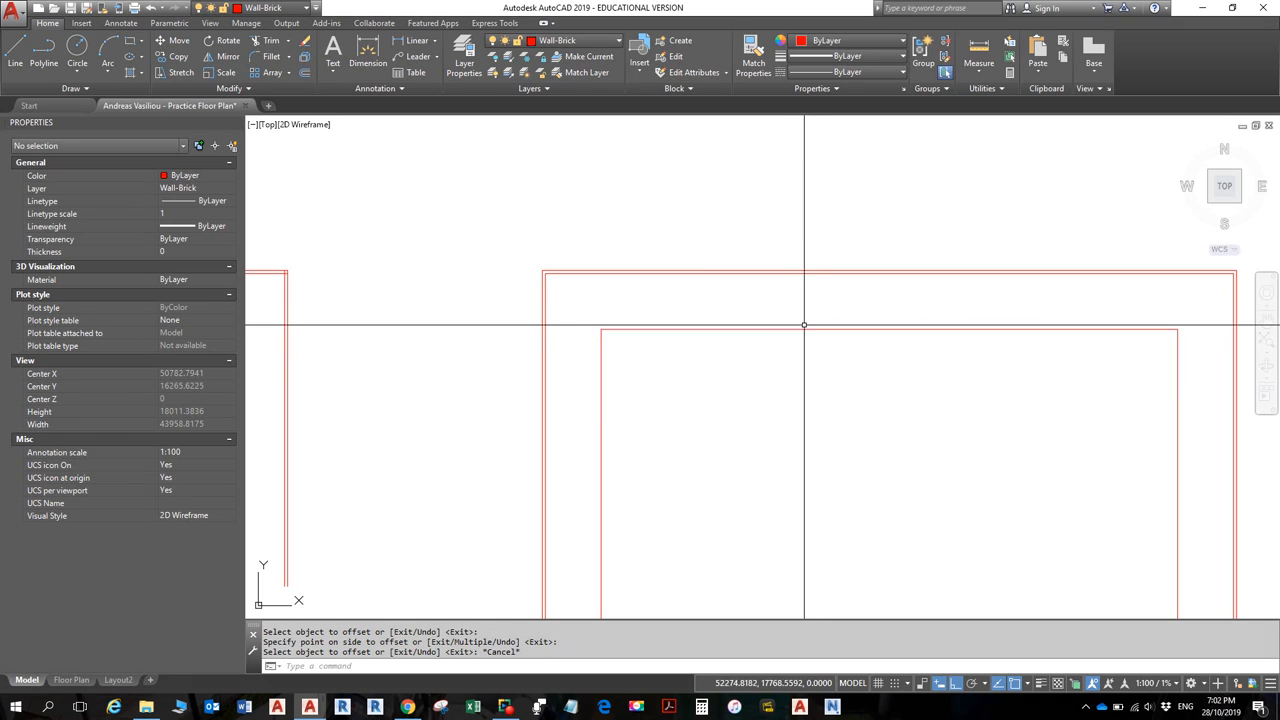
- Explode the outer room polyline and erase the 2000 inner rectangle
type("x")
key("Return")
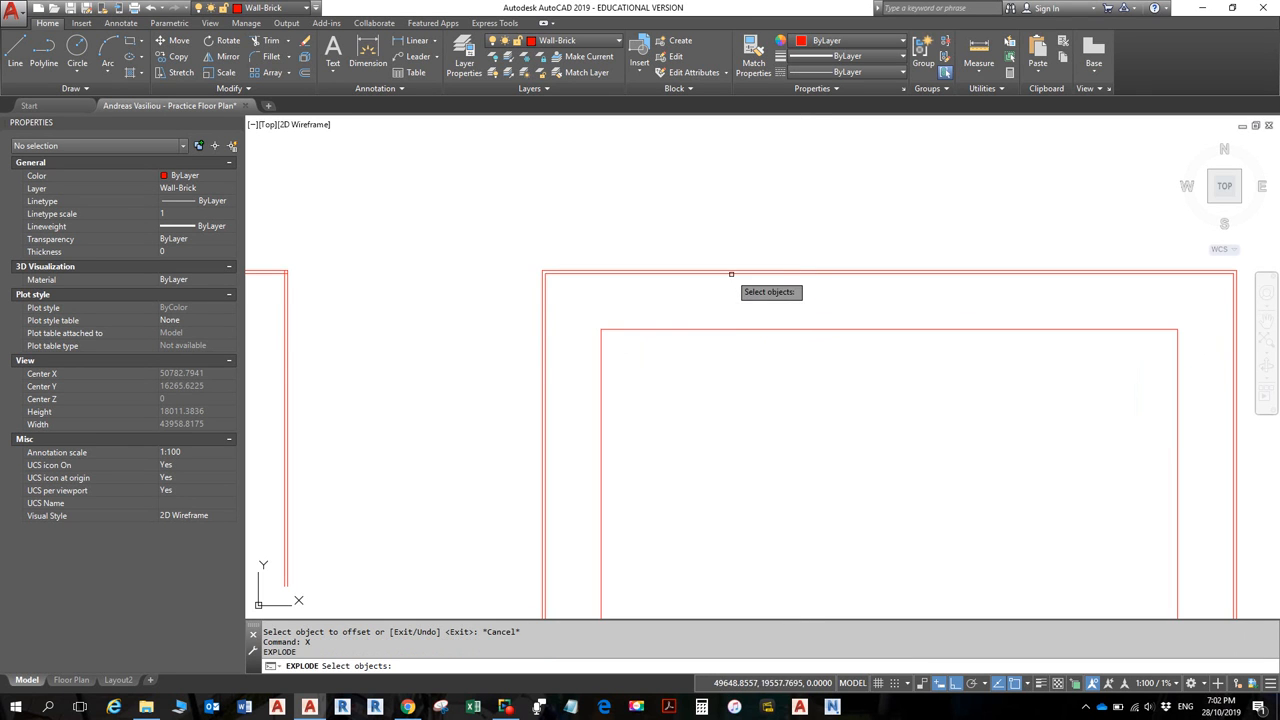
left_click(731, 273)
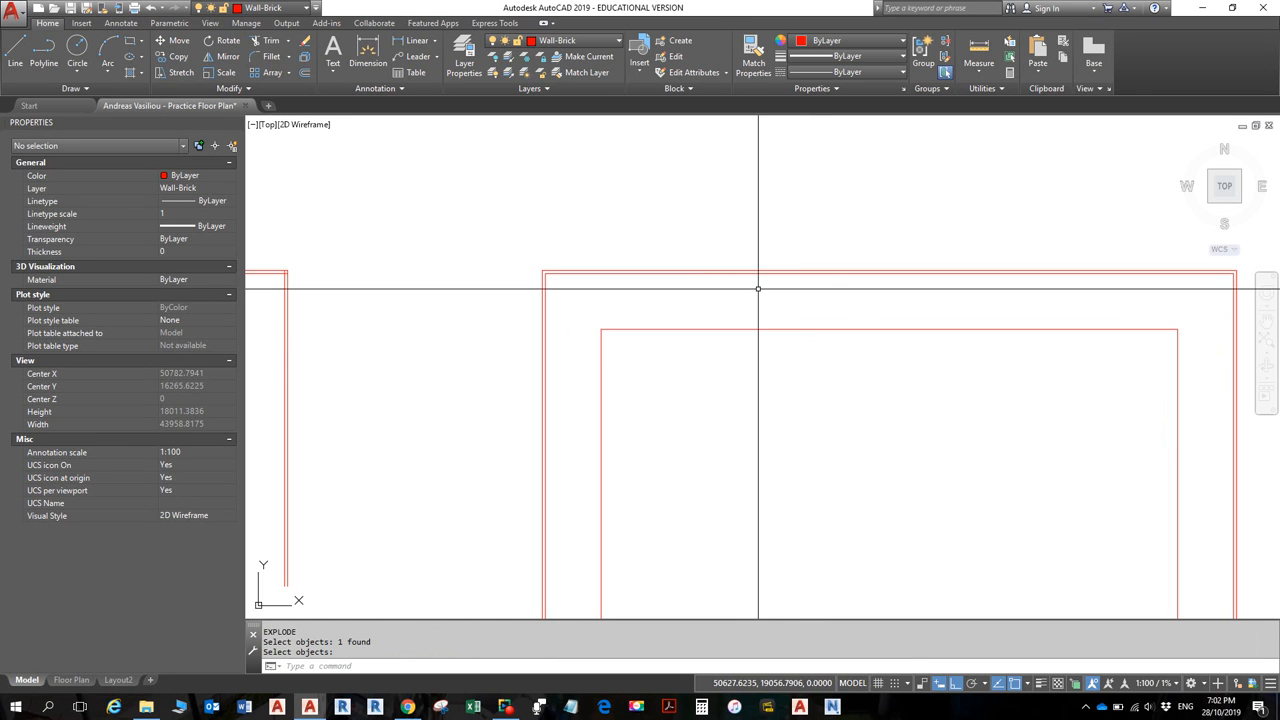
type("e")
key("Return")
left_click(864, 375)
left_click(840, 318)
key("Return")
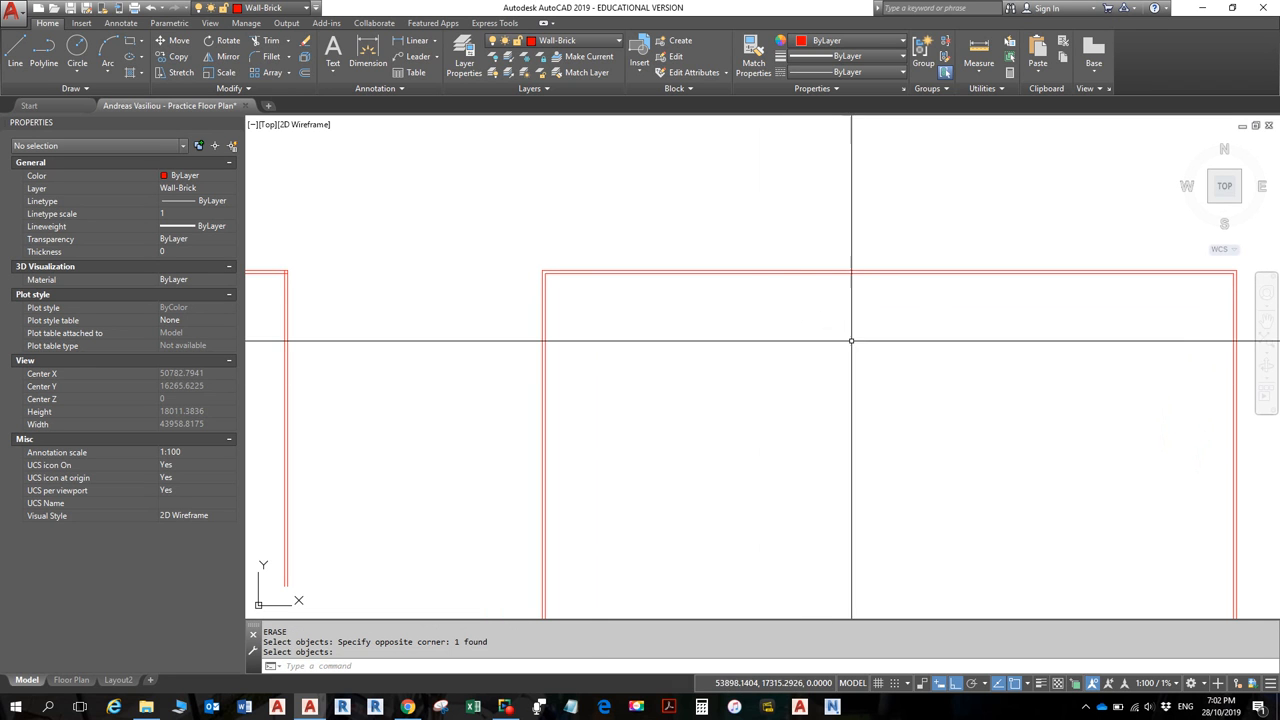
- Offset the exploded top wall line 2000 downward
type("o")
key("Return")
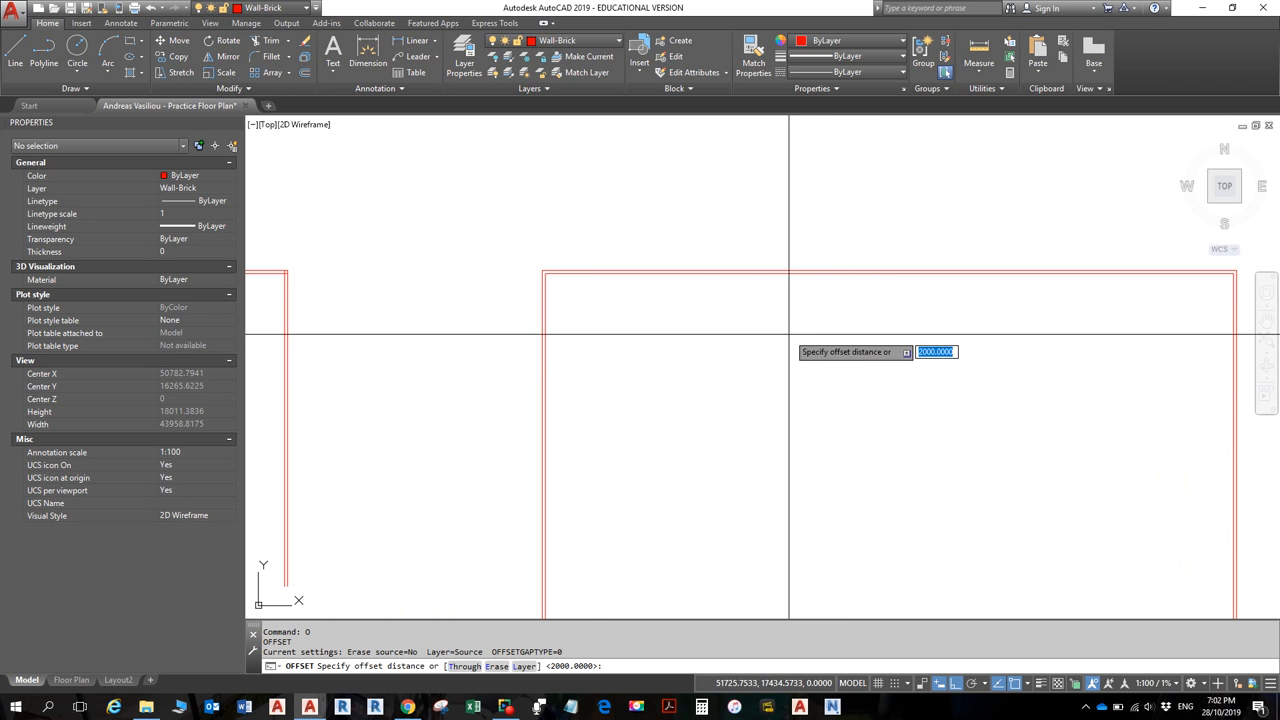
key("Return")
left_click(751, 270)
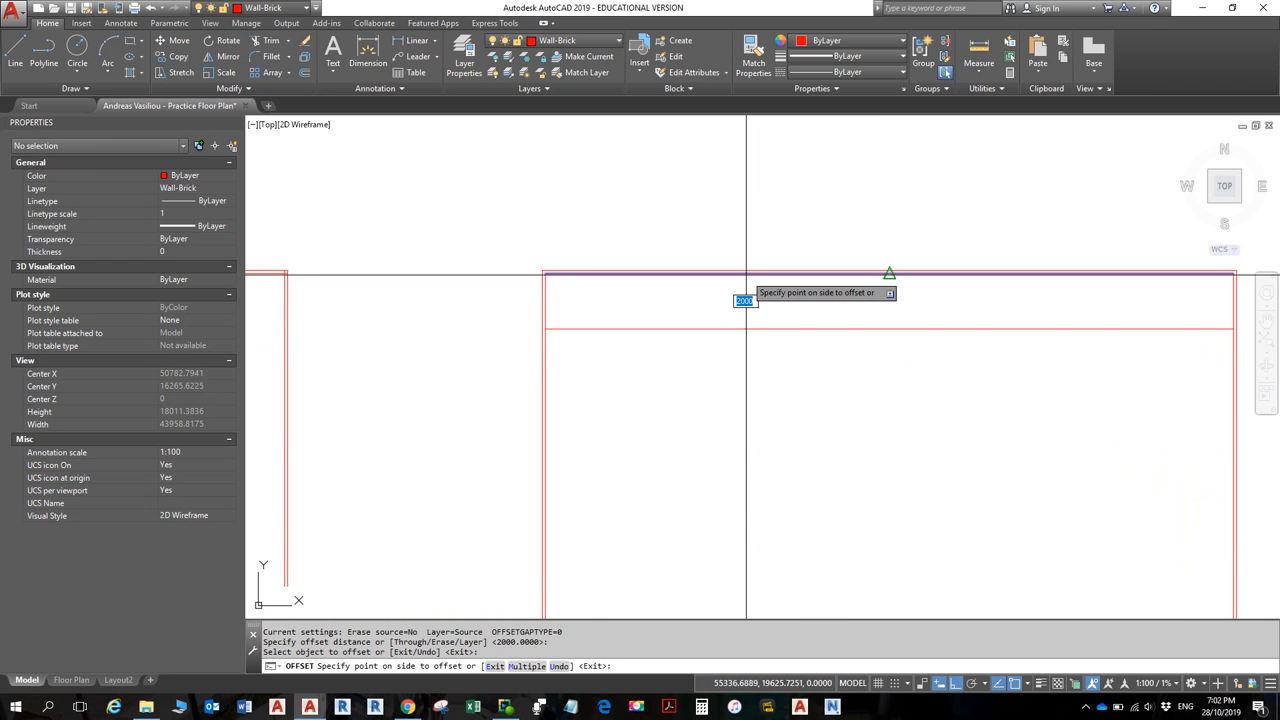
left_click(765, 362)
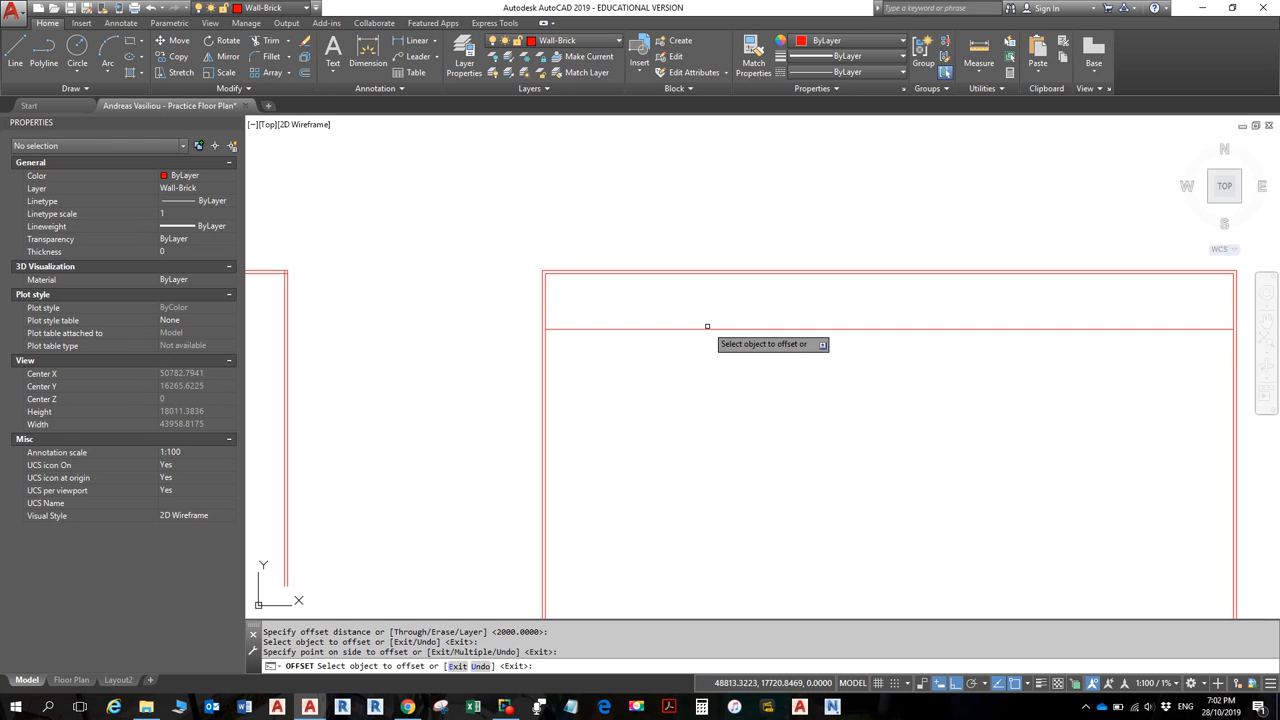
scroll(707, 326, "down", 5)
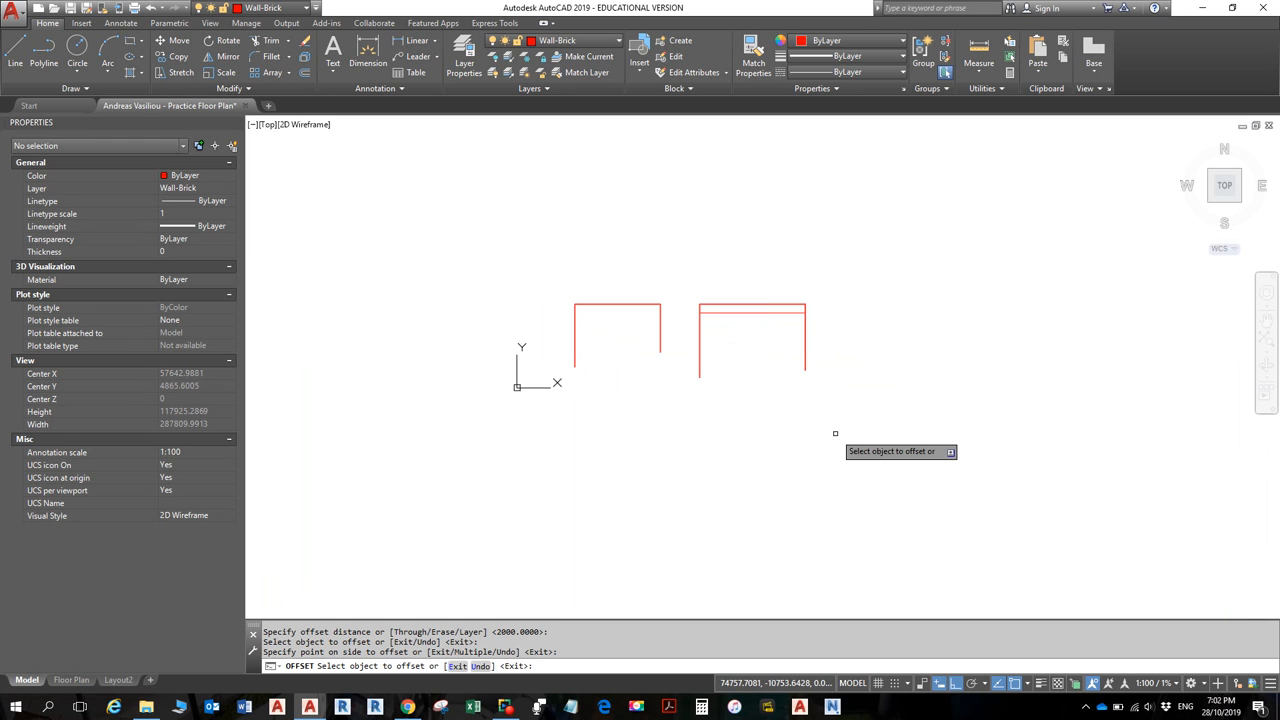
key("Escape")
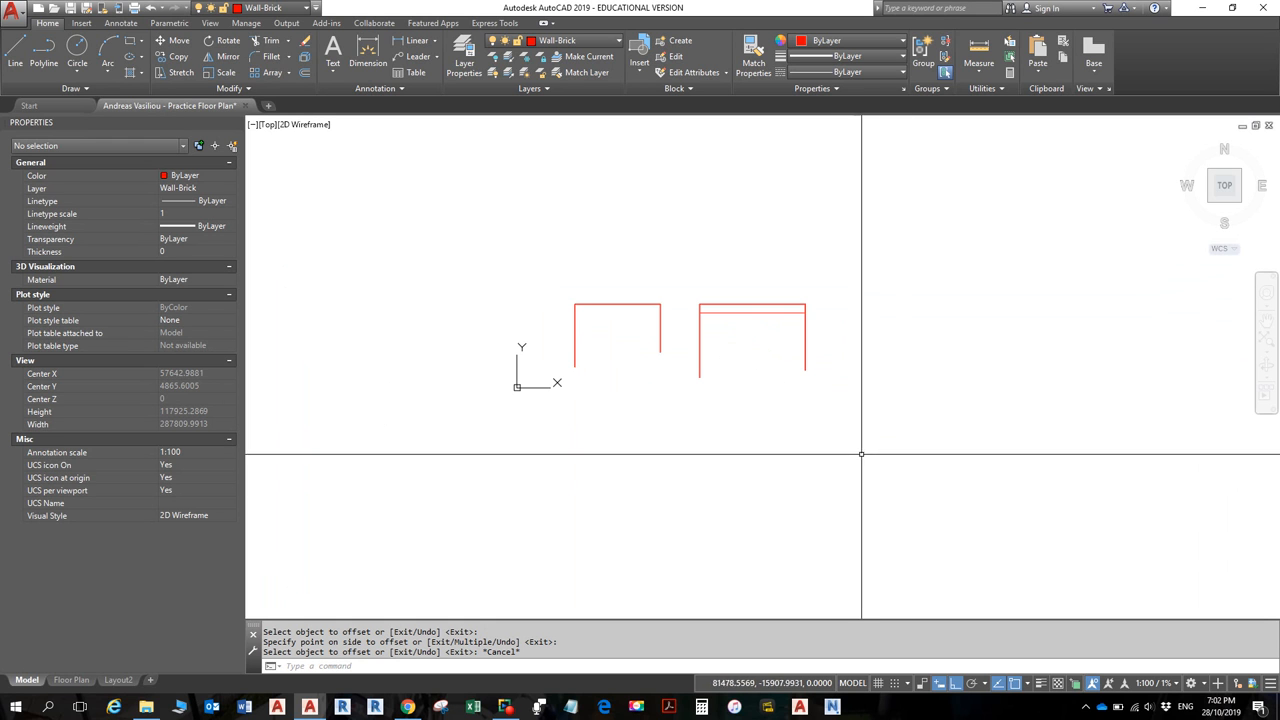
- Erase all 11 red wall objects of both rooms with a crossing window
type("e")
key("Return")
left_click(872, 372)
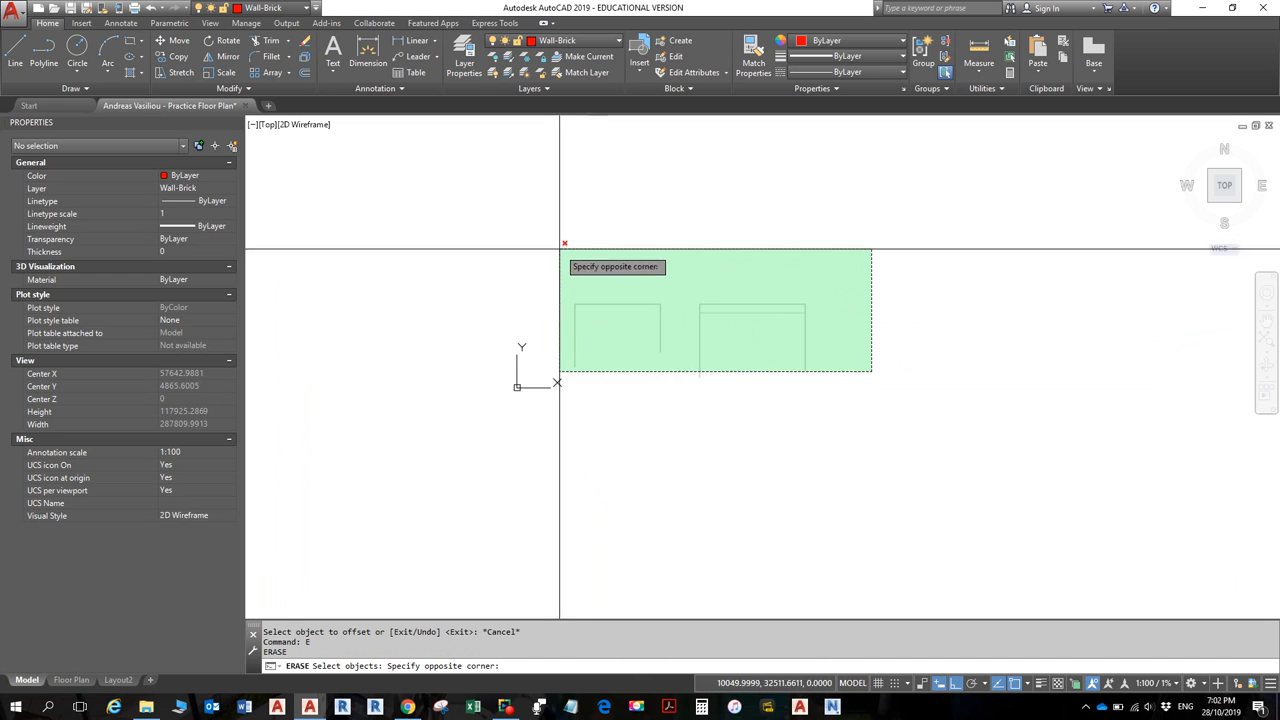
left_click(561, 249)
key("Return")
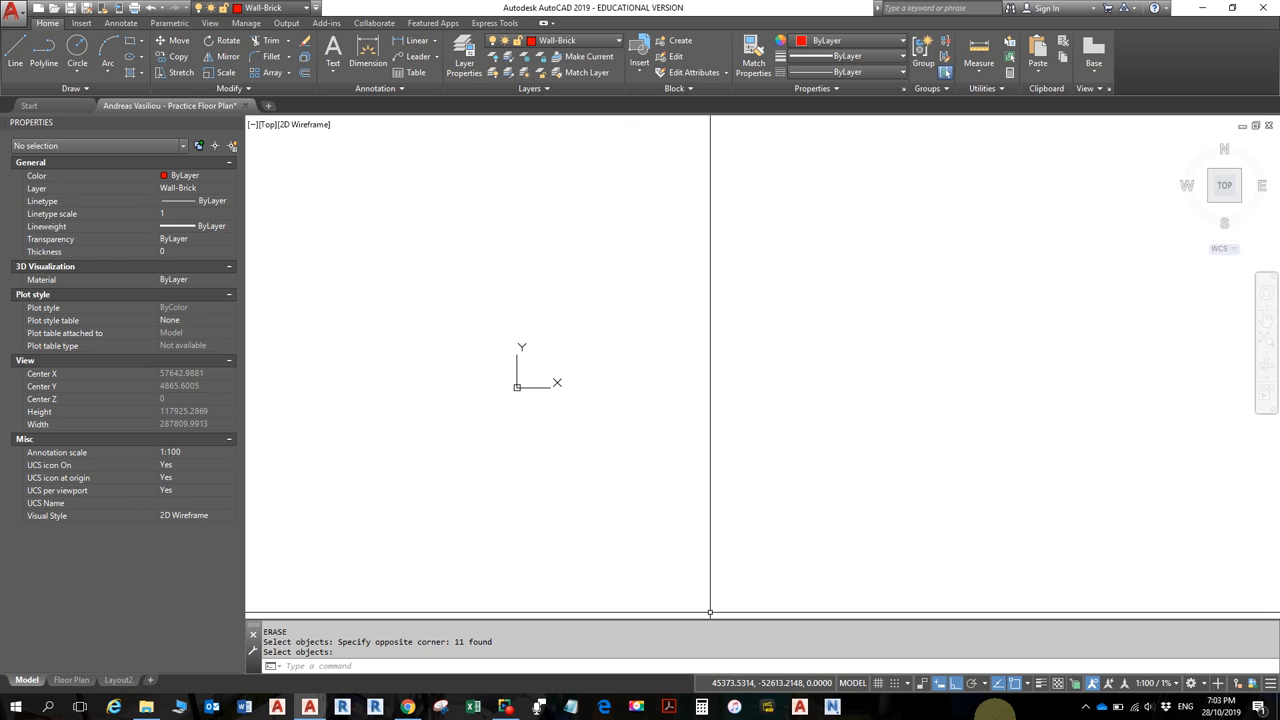
mouse_move(557, 363)
middle_mouse_down()
mouse_move(538, 406)
mouse_move(586, 357)
mouse_move(534, 408)
mouse_move(551, 423)
middle_mouse_up()
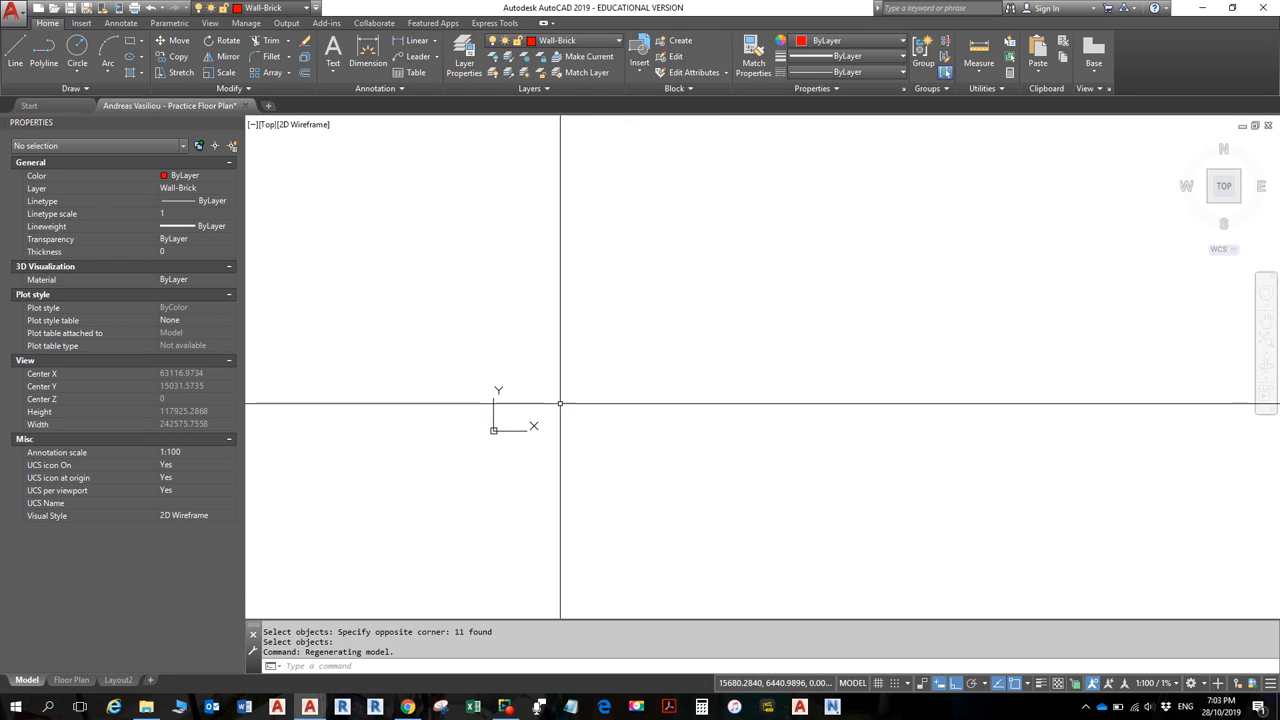
- Begin a polyline at the starting corner and draw the 8800 left wall upward
left_click(17, 58)
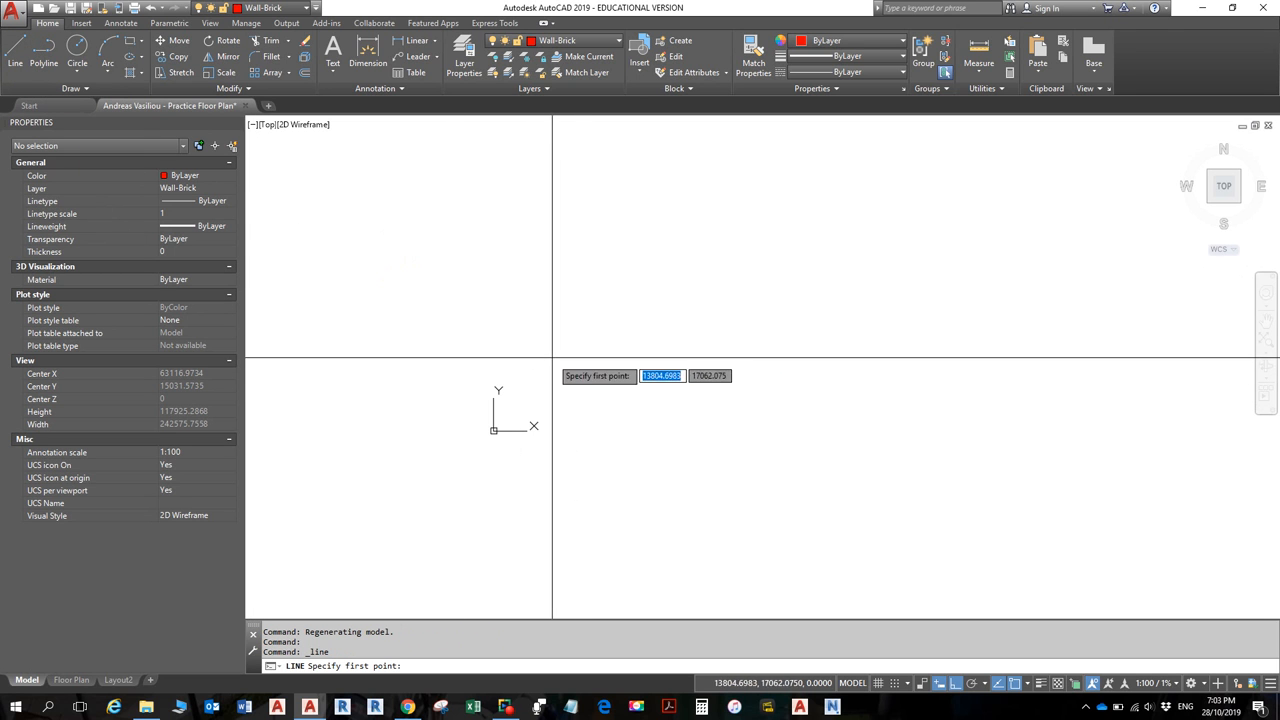
key("Escape")
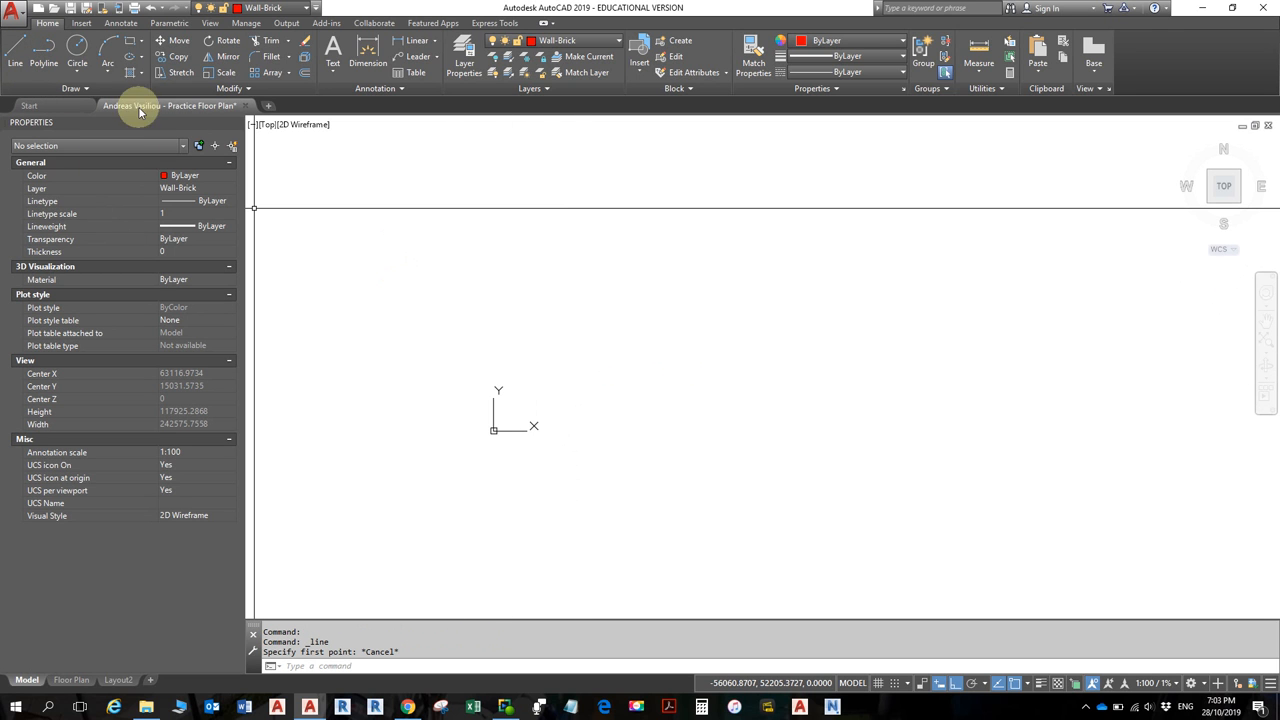
left_click(46, 52)
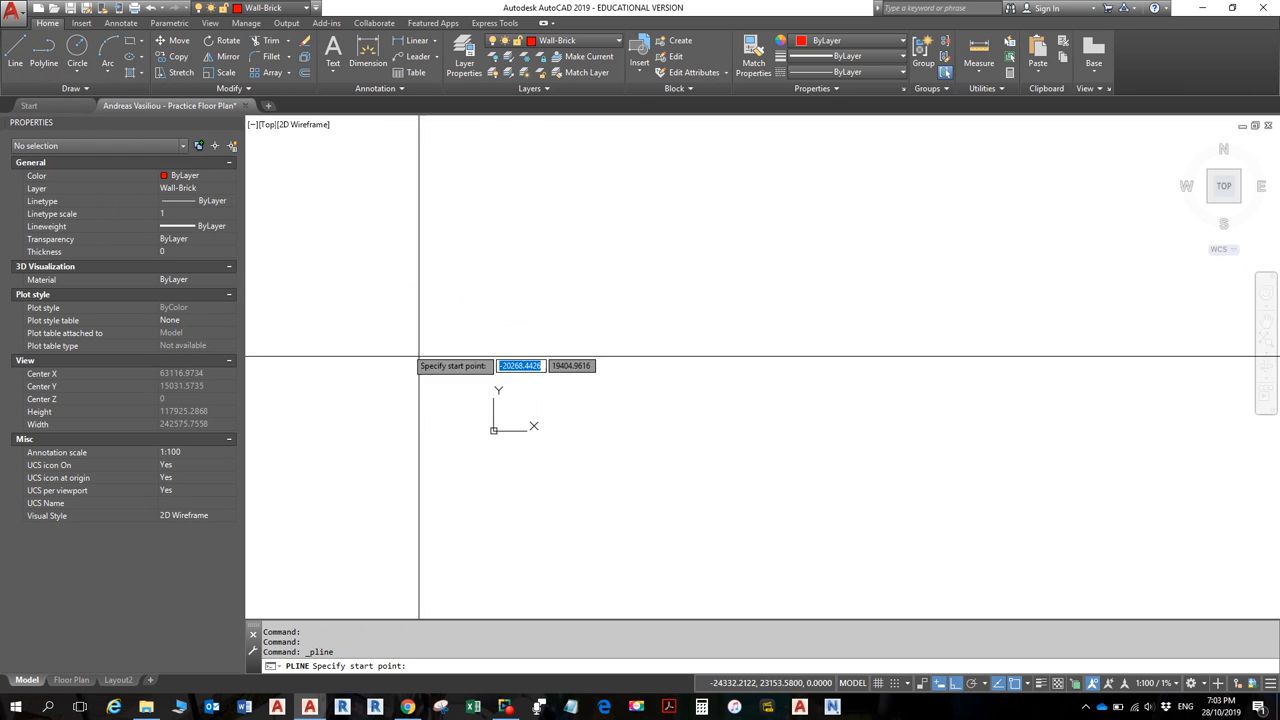
left_click(544, 414)
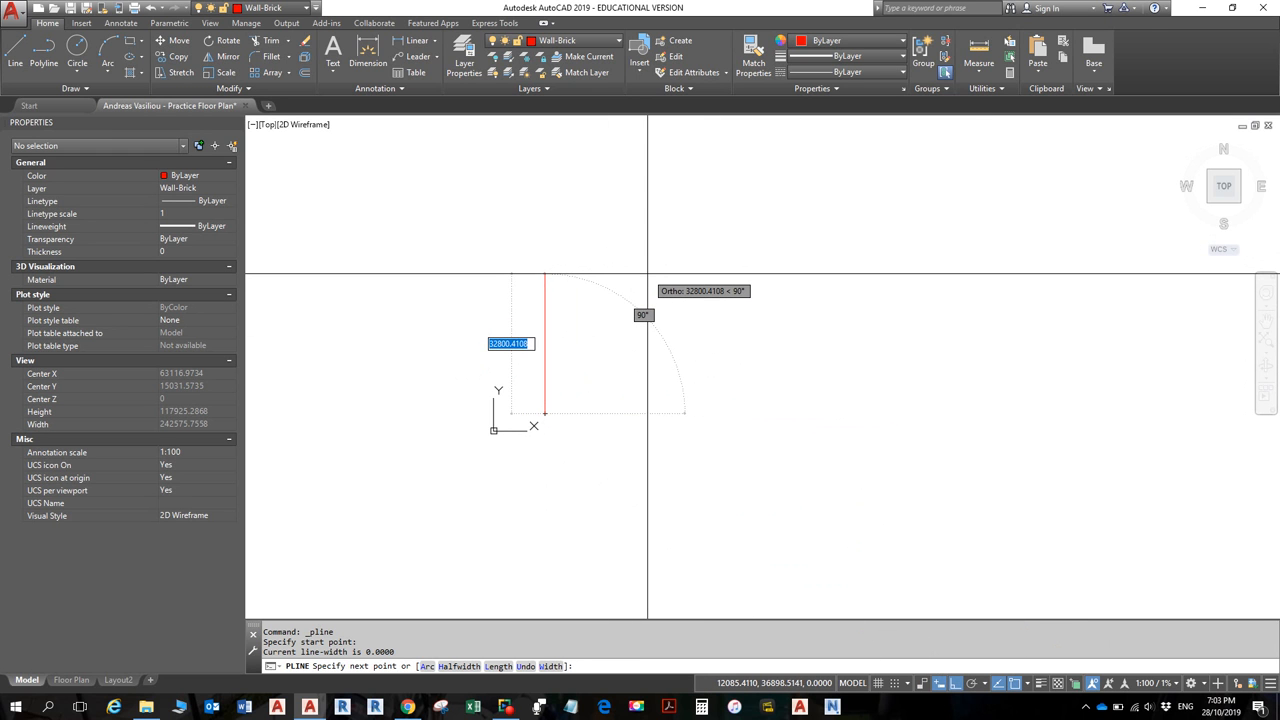
type("8")
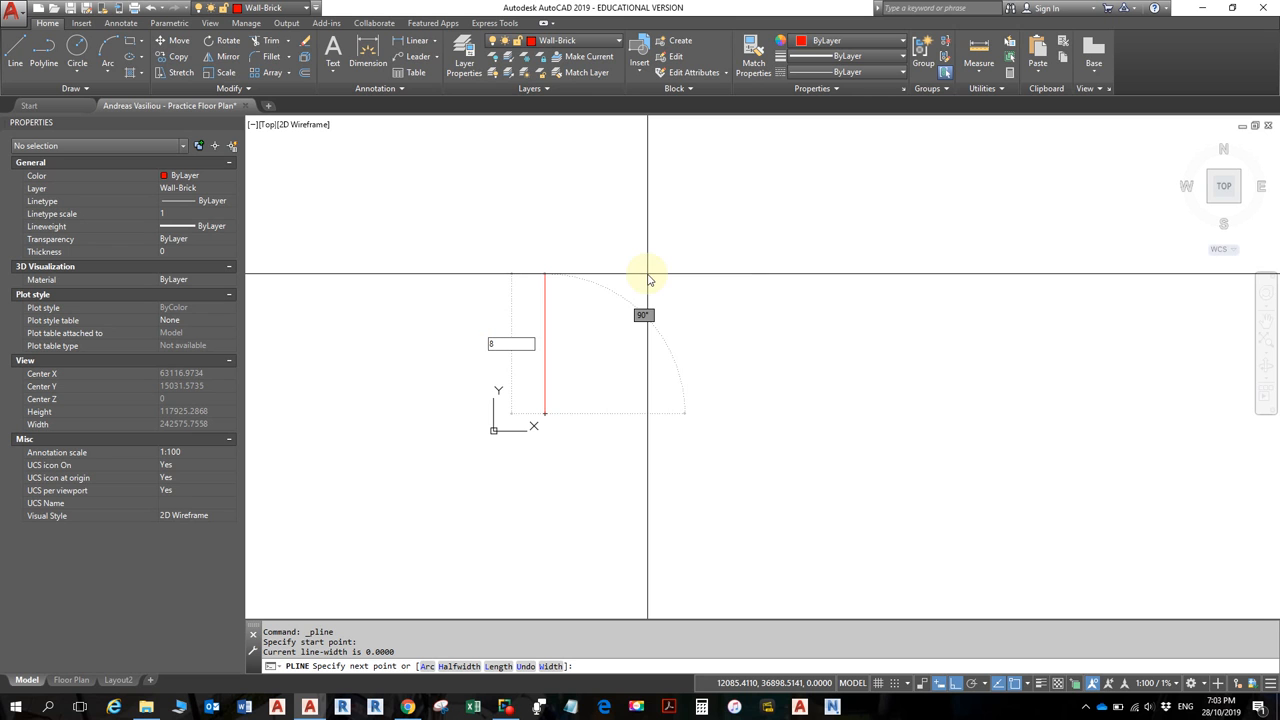
type("800")
key("Return")
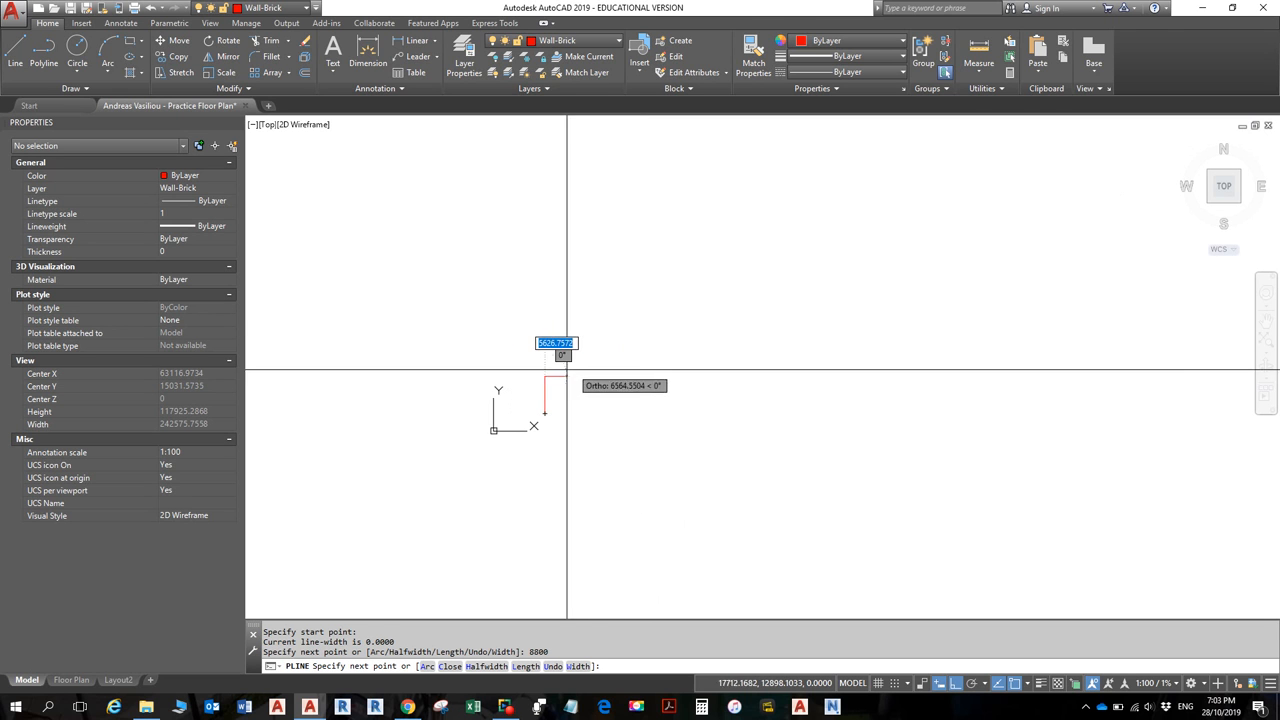
scroll(544, 395, "up", 3)
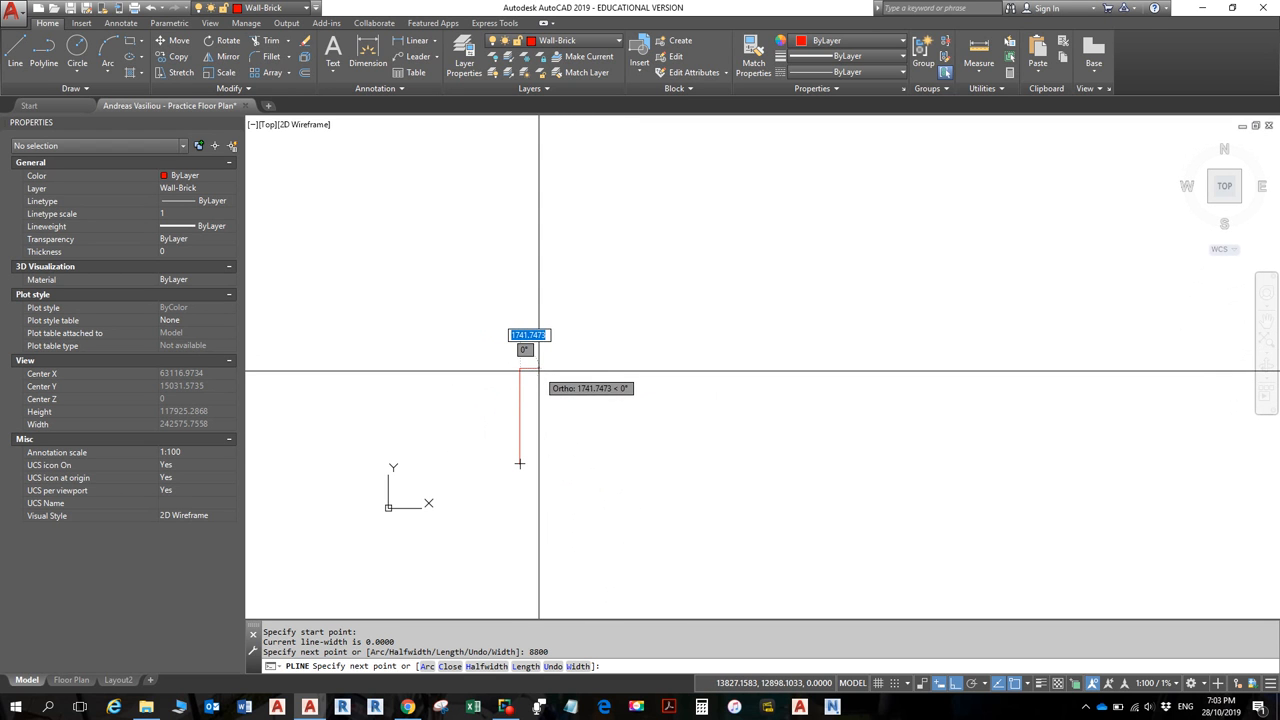
scroll(519, 463, "up", 2)
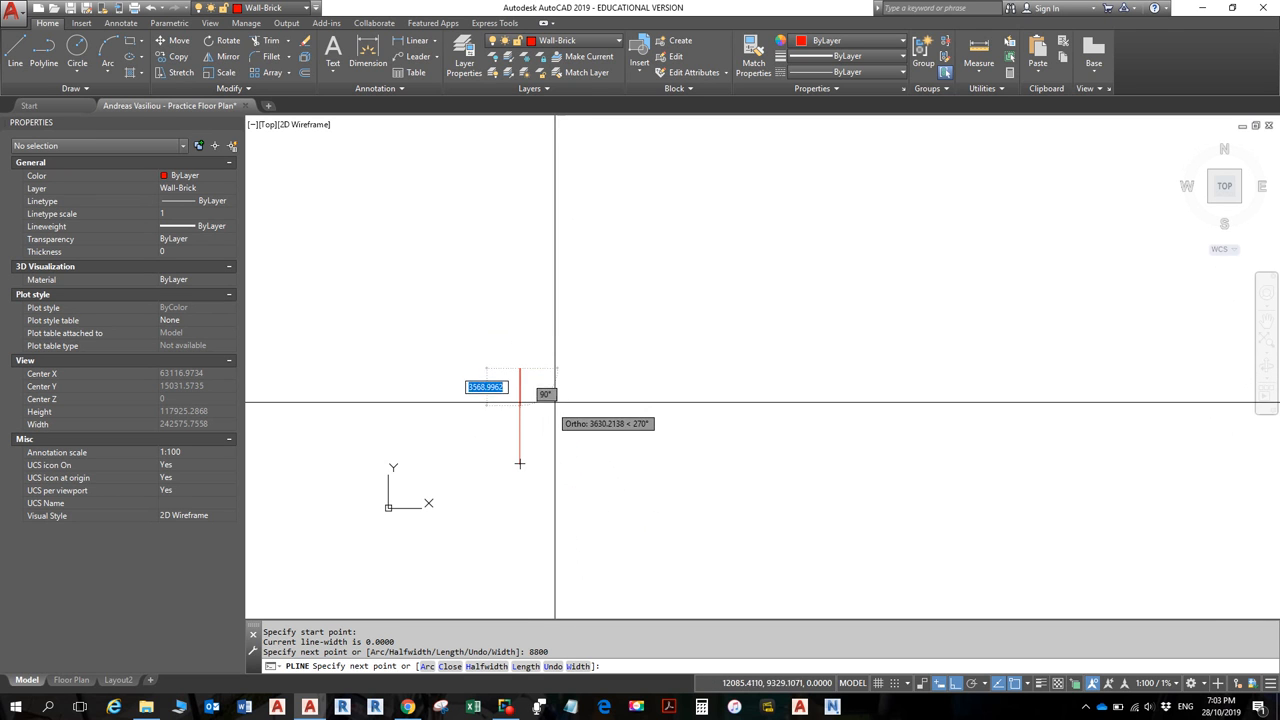
scroll(504, 500, "up", 2)
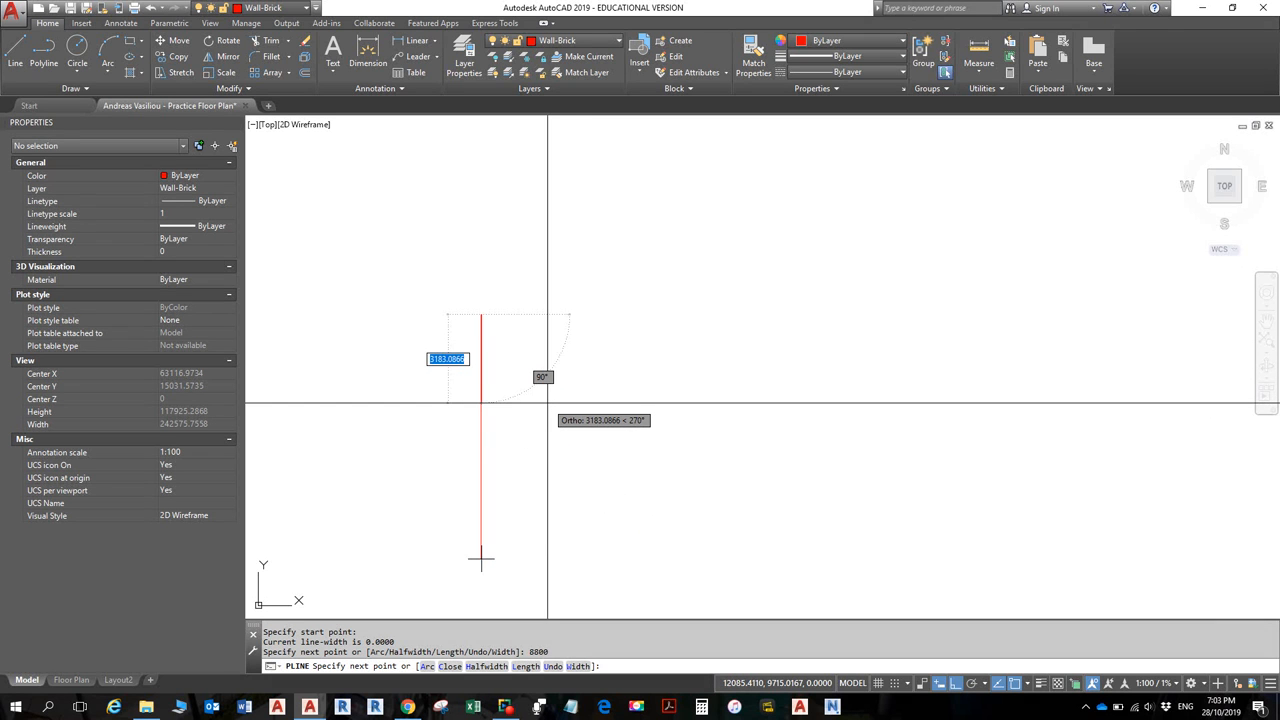
mouse_move(547, 403)
middle_mouse_down()
mouse_move(583, 337)
mouse_move(633, 299)
mouse_move(627, 330)
middle_mouse_up()
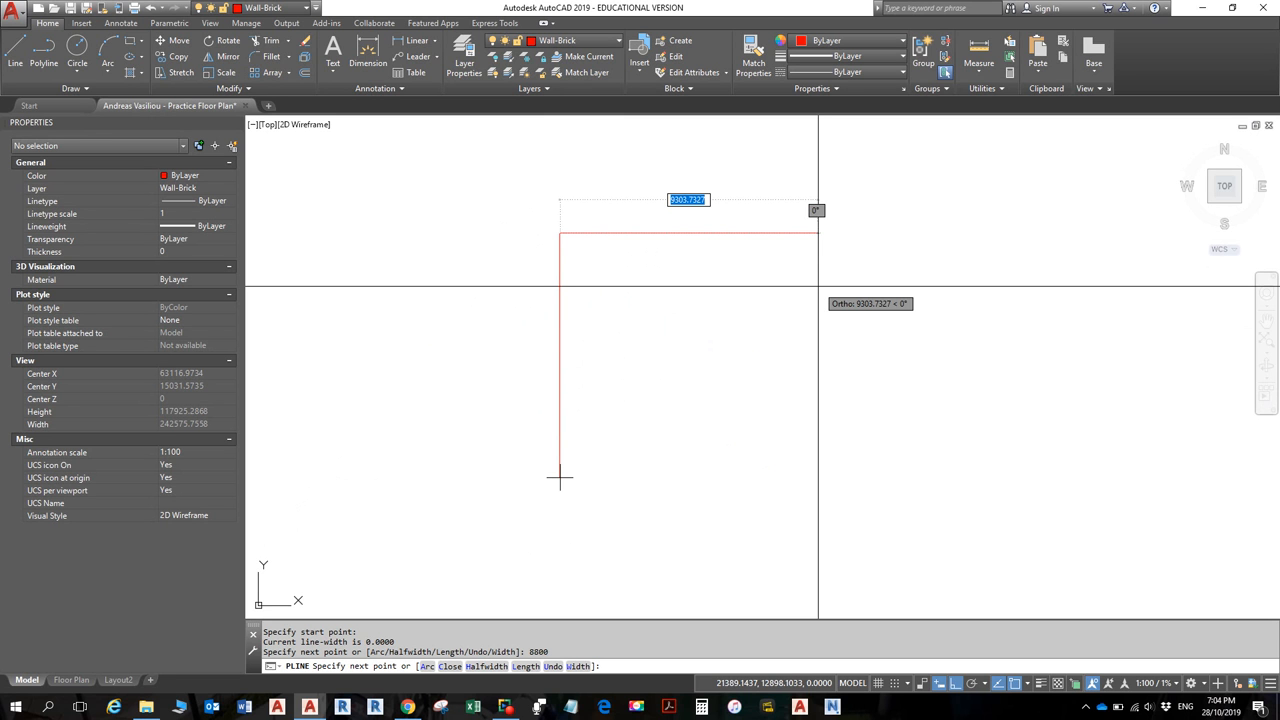
- Add the 10000 top wall and 10000 right wall, checking lengths against the floor plan PDF
key("alt+Tab")
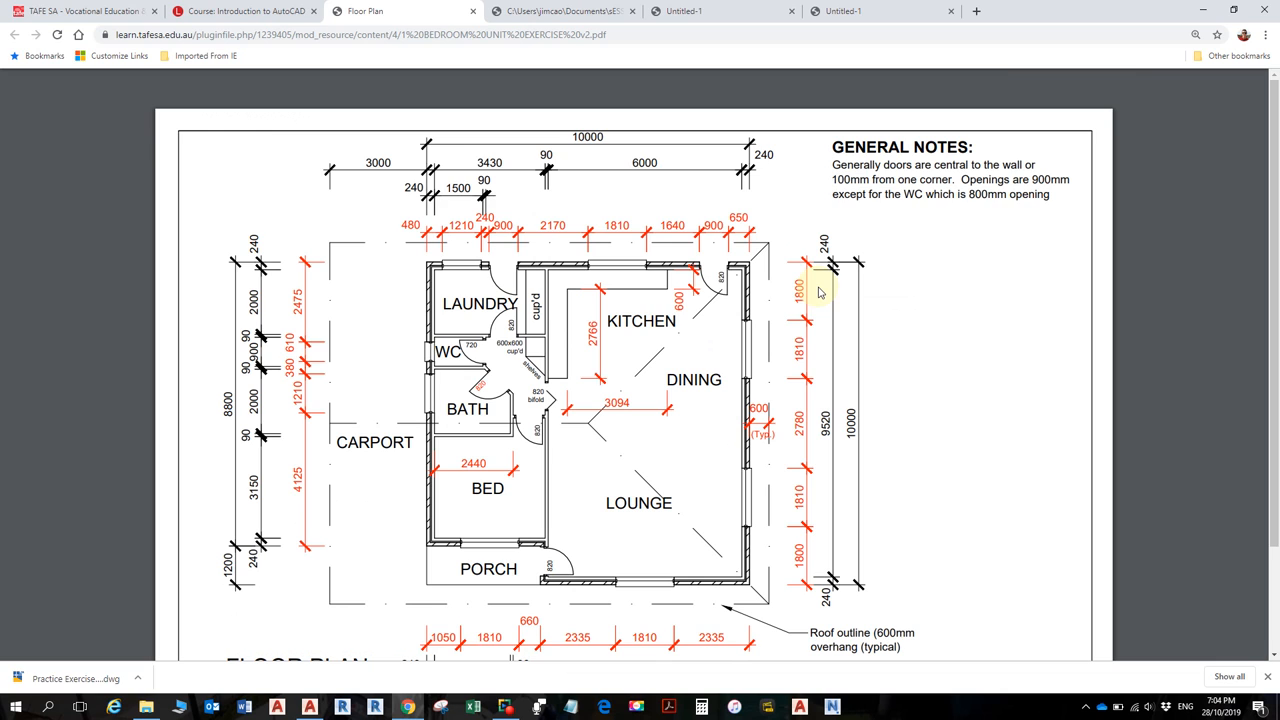
key("alt+Tab")
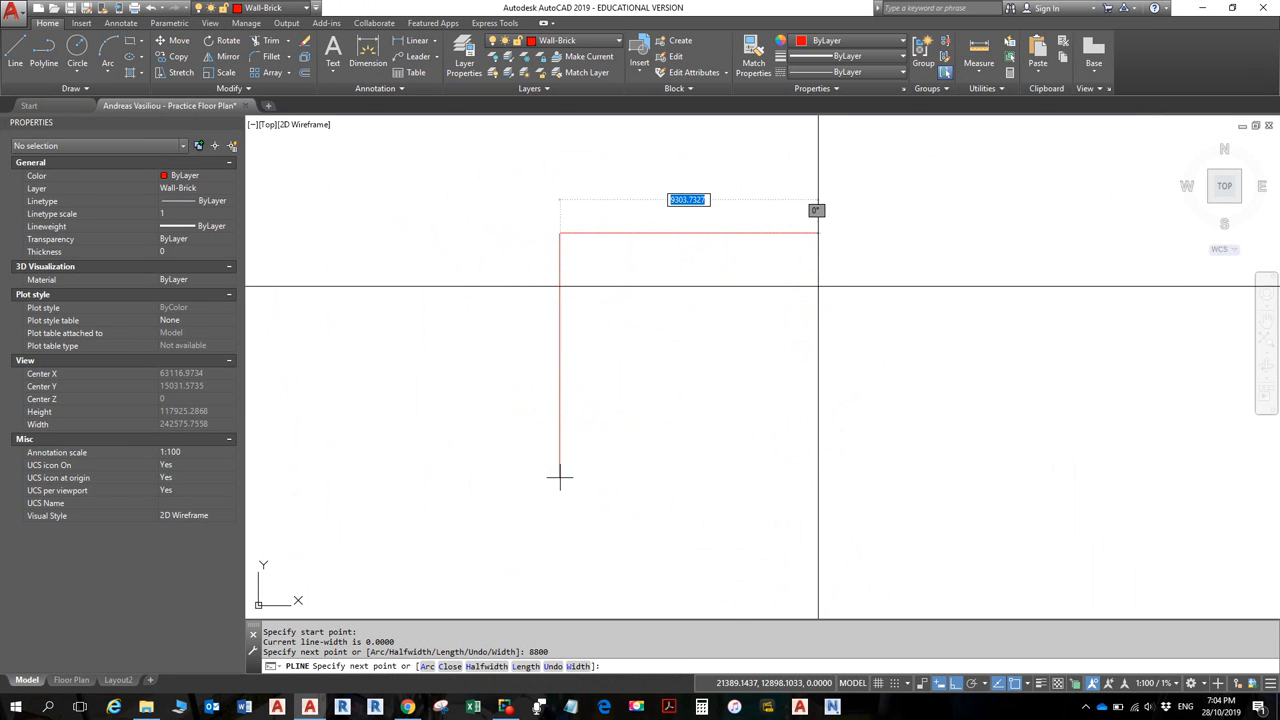
type("10000")
key("Return")
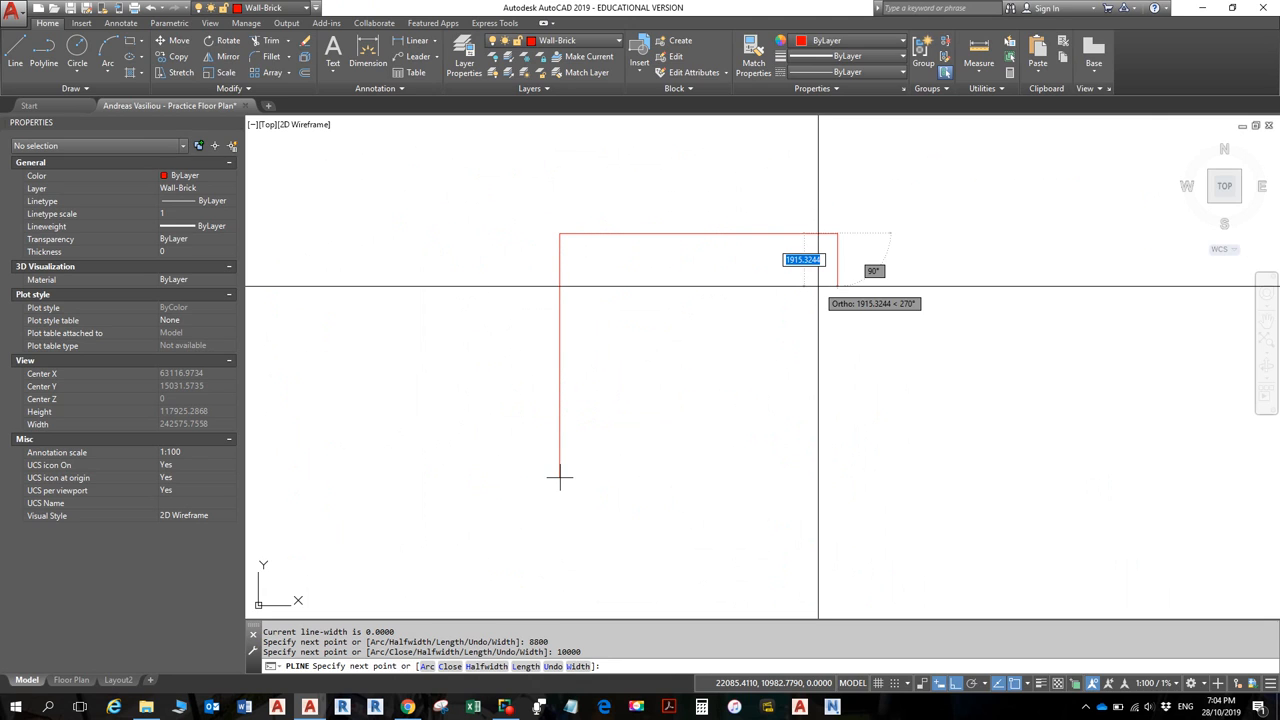
key("alt+Tab")
key("alt+Tab")
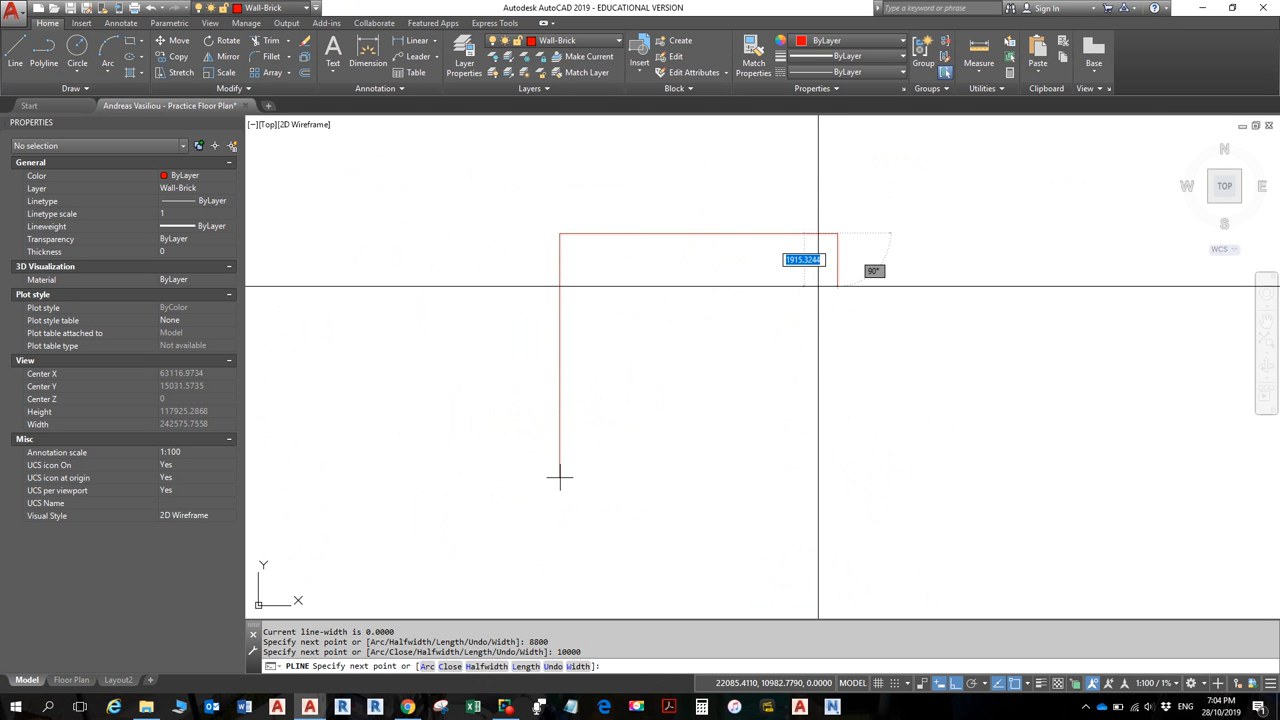
type("10000")
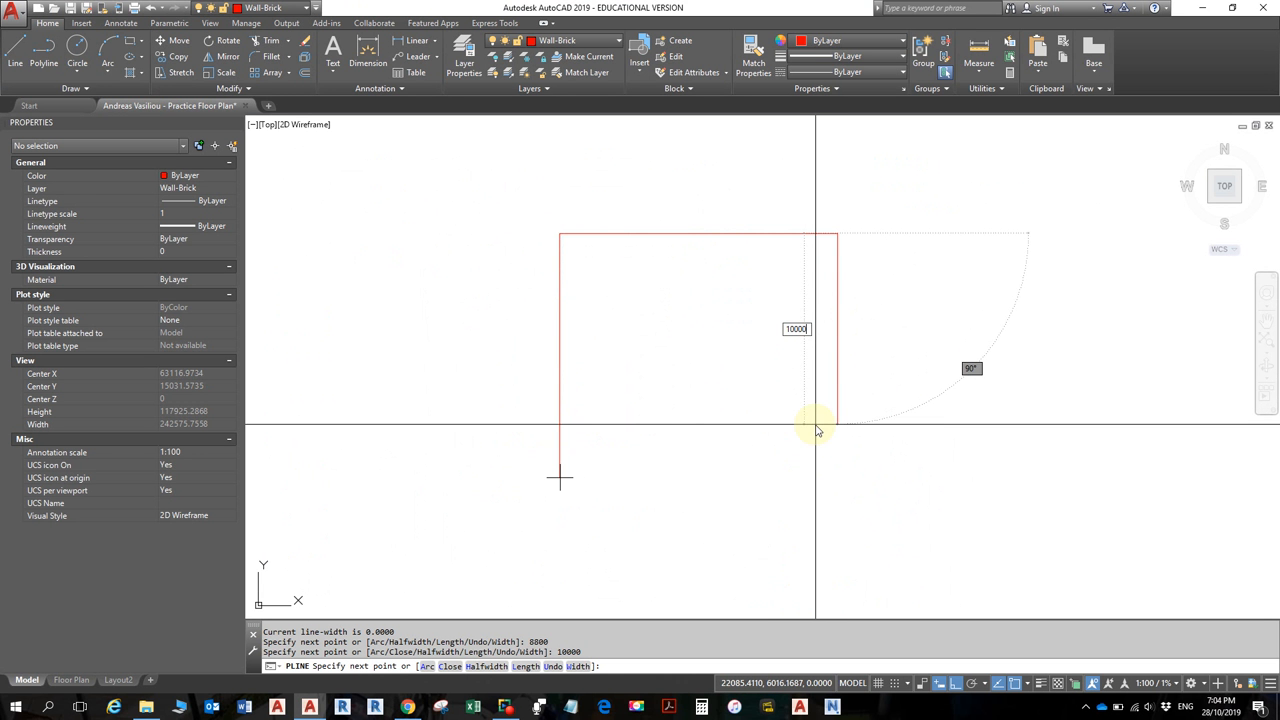
key("Return")
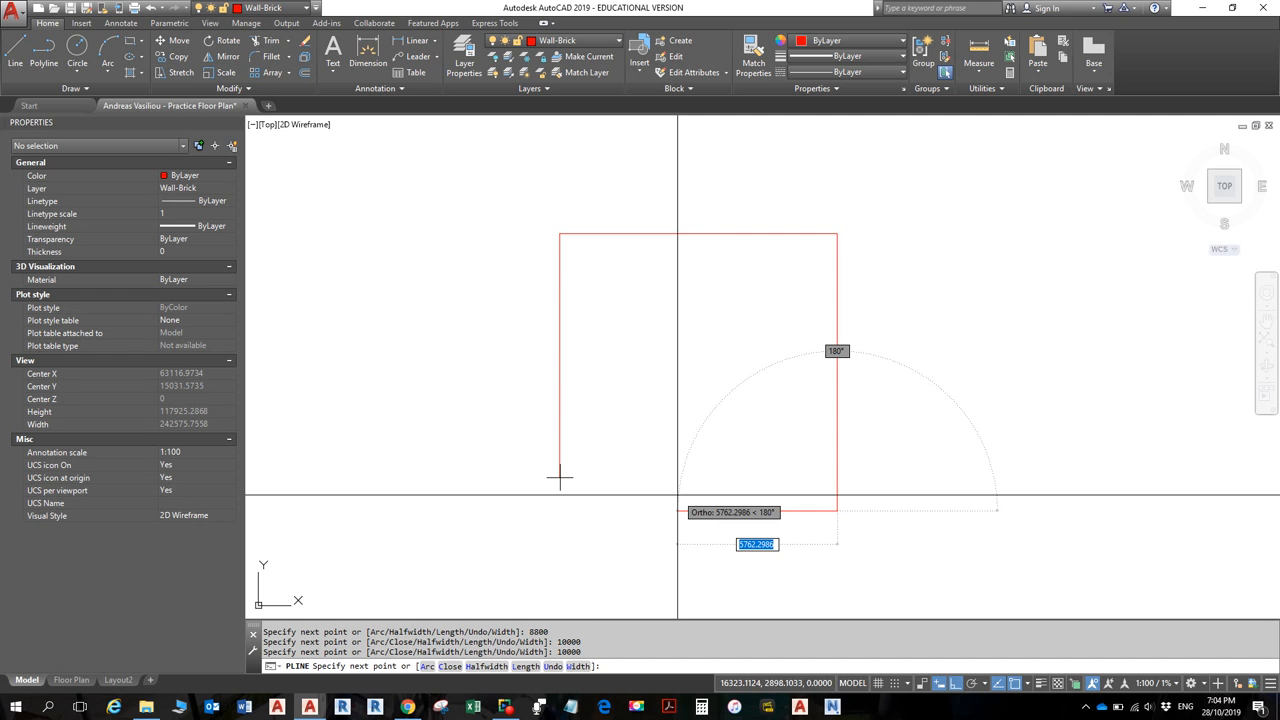
- Look up the bottom dimension in the PDF and add the 6480 bottom wall
left_click(408, 707)
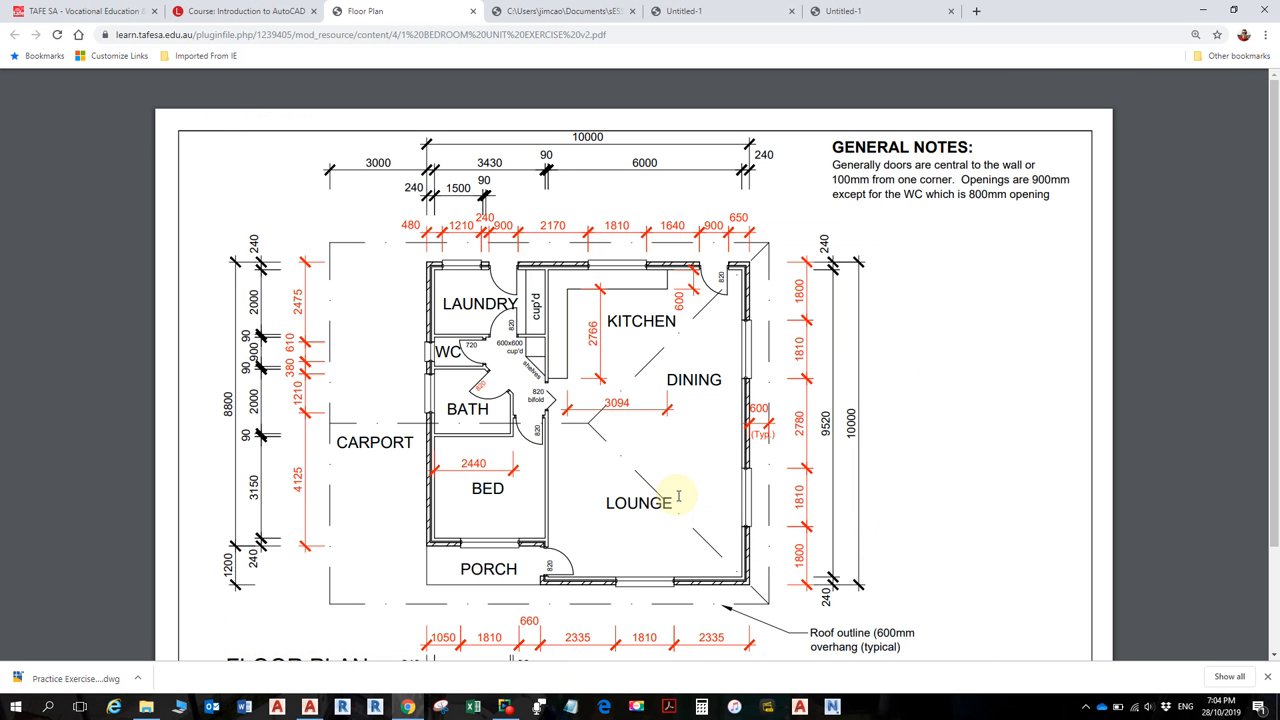
scroll(682, 536, "down", 3)
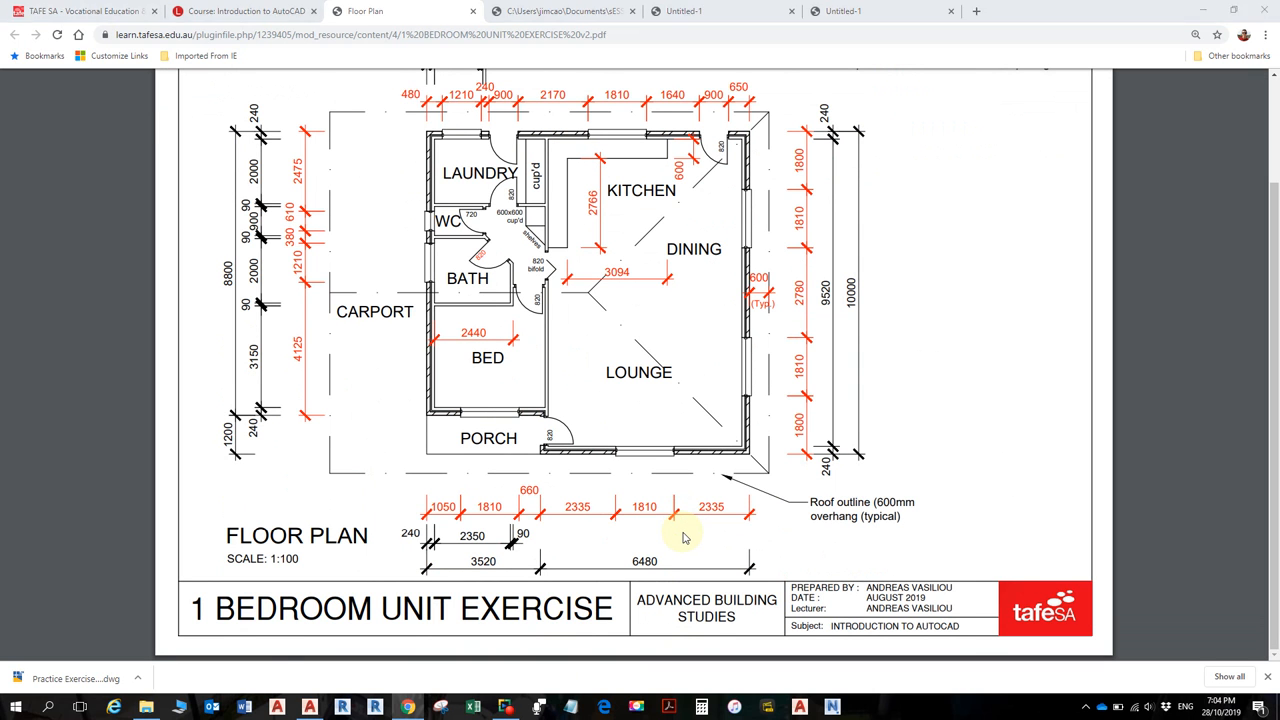
key("alt+Tab")
type("6480")
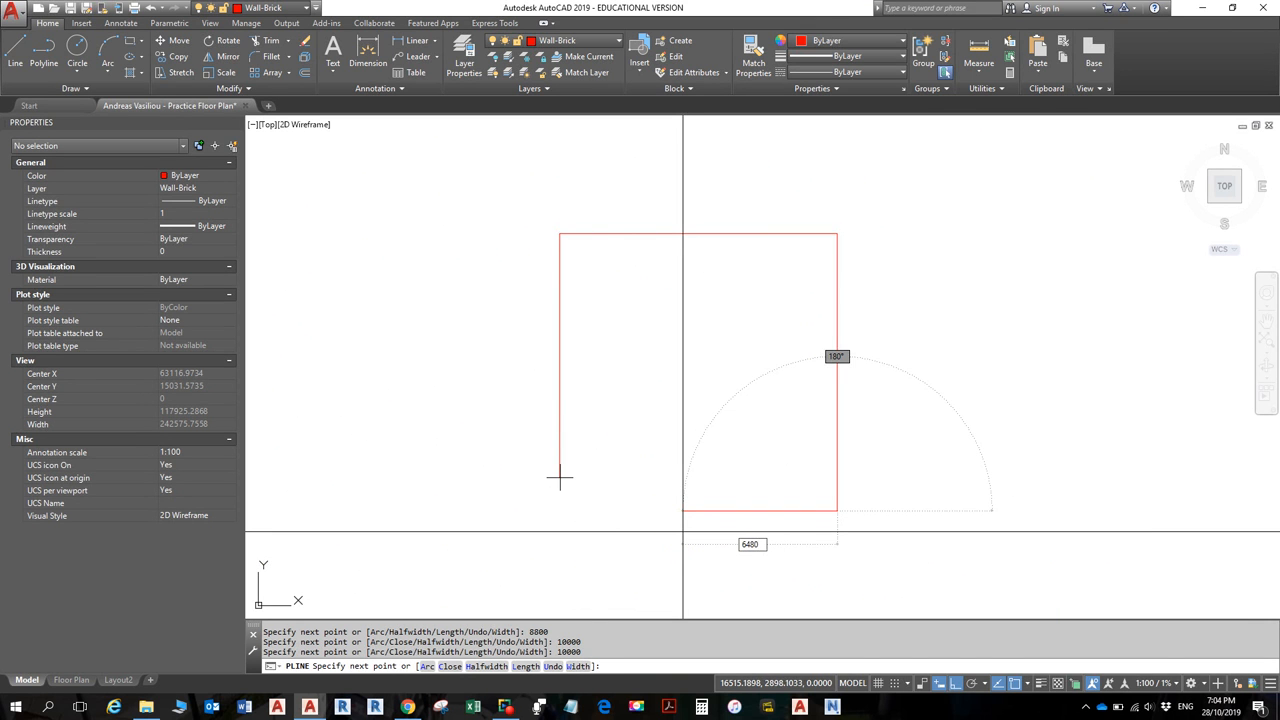
key("Return")
key("alt+Tab")
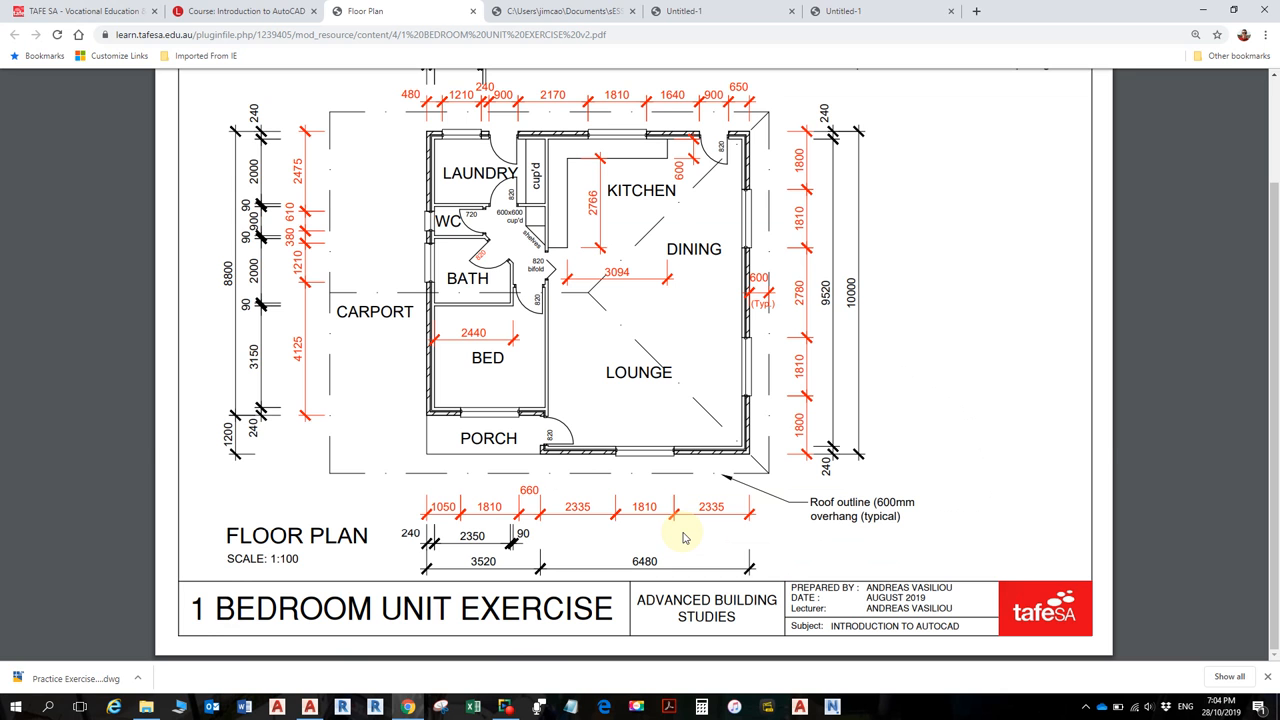
key("alt+Tab")
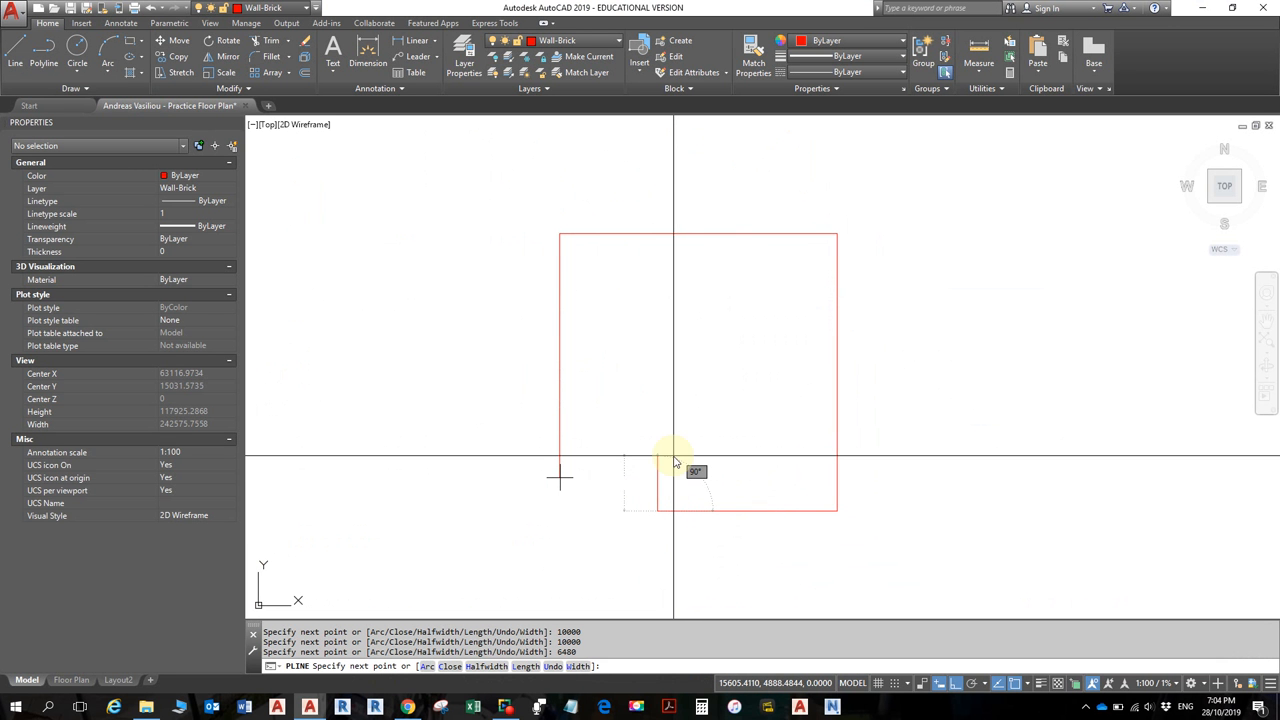
- Add the 1200 step and end the polyline back at the starting corner
type("1200")
key("Return")
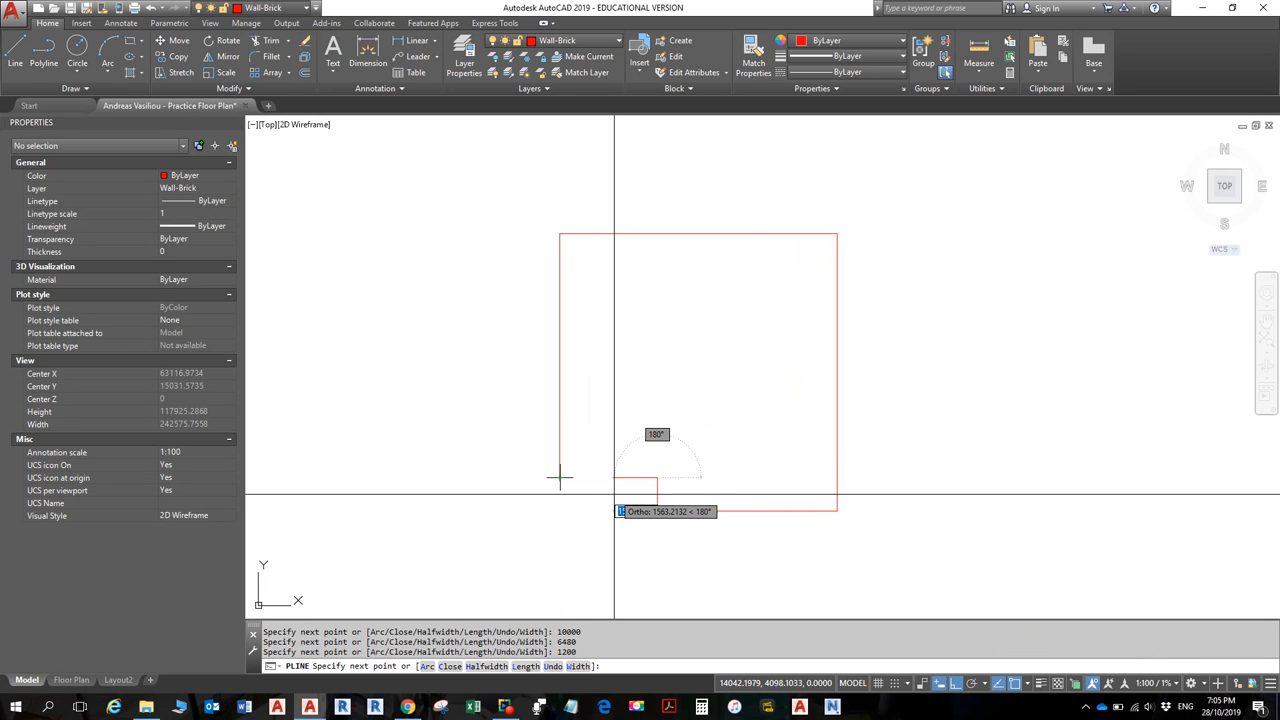
left_click(560, 477)
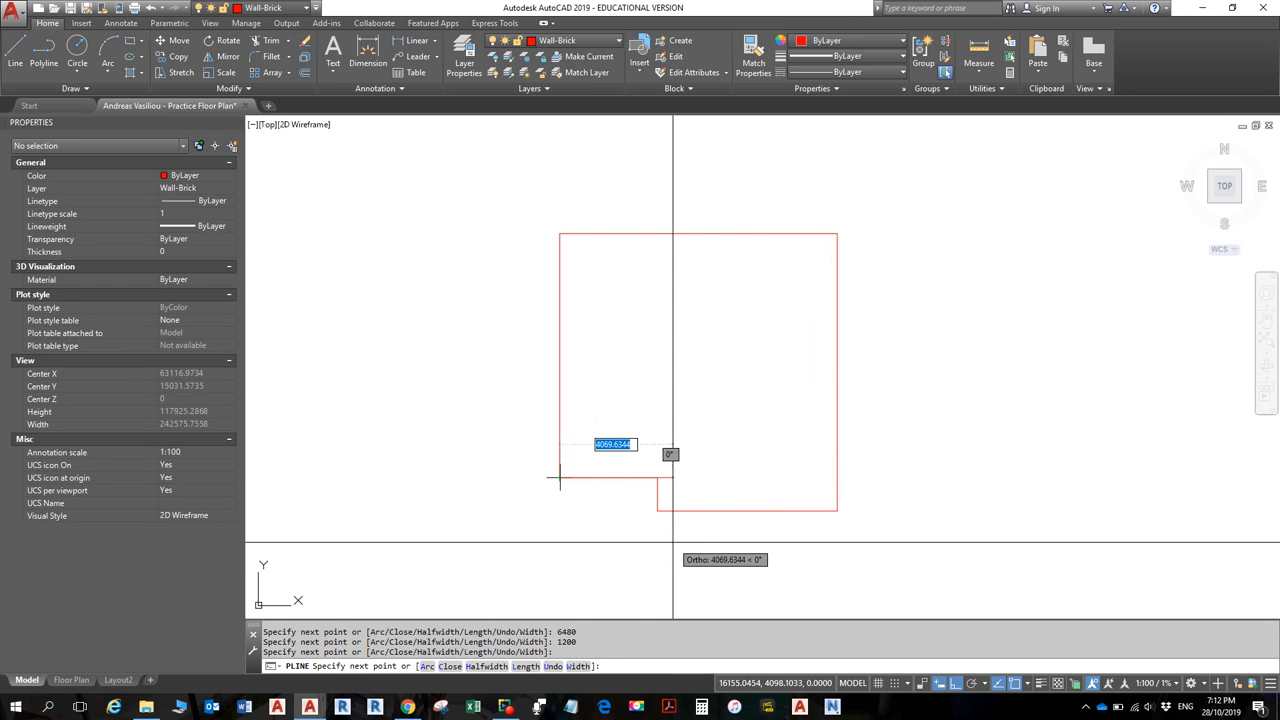
key("Return")
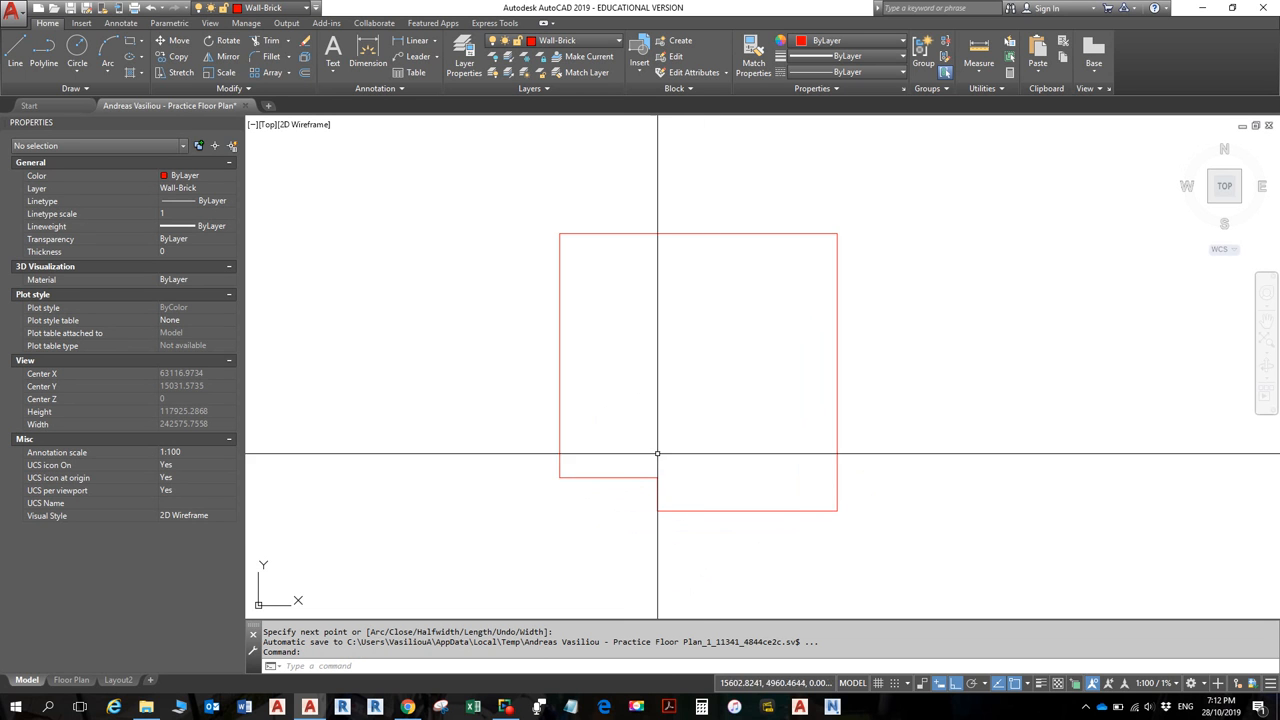
left_click(634, 477)
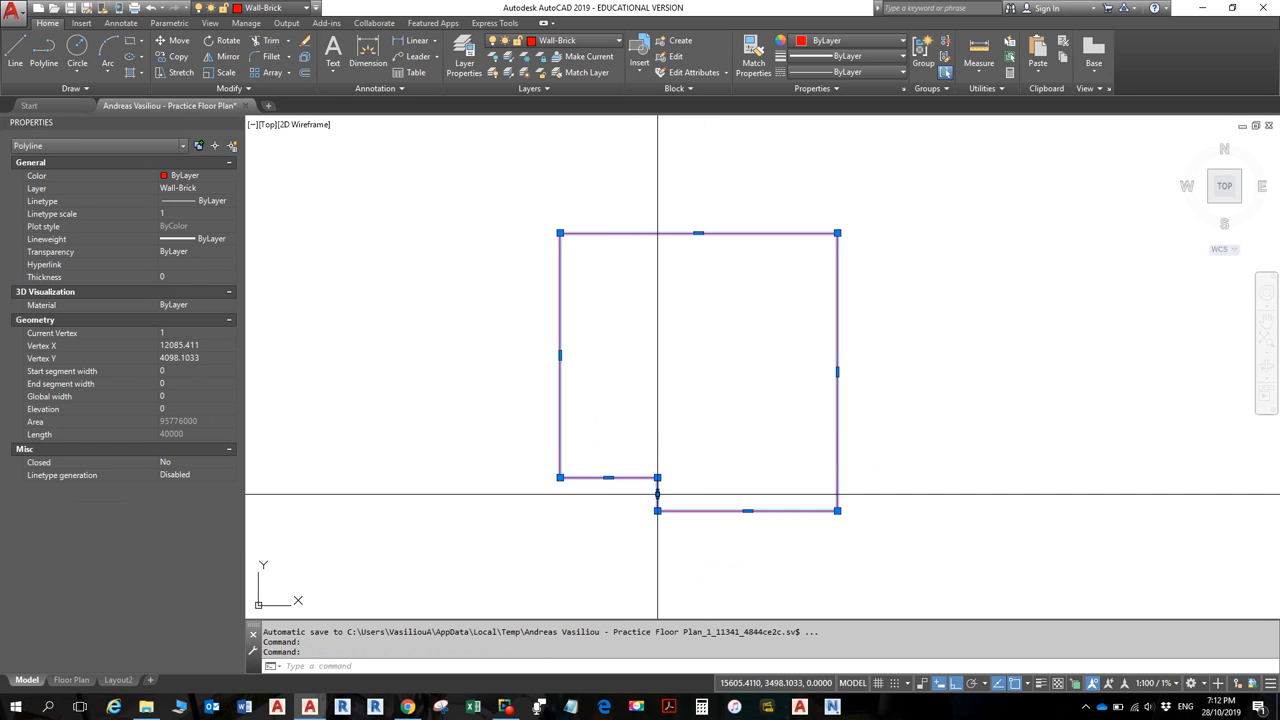
mouse_move(659, 497)
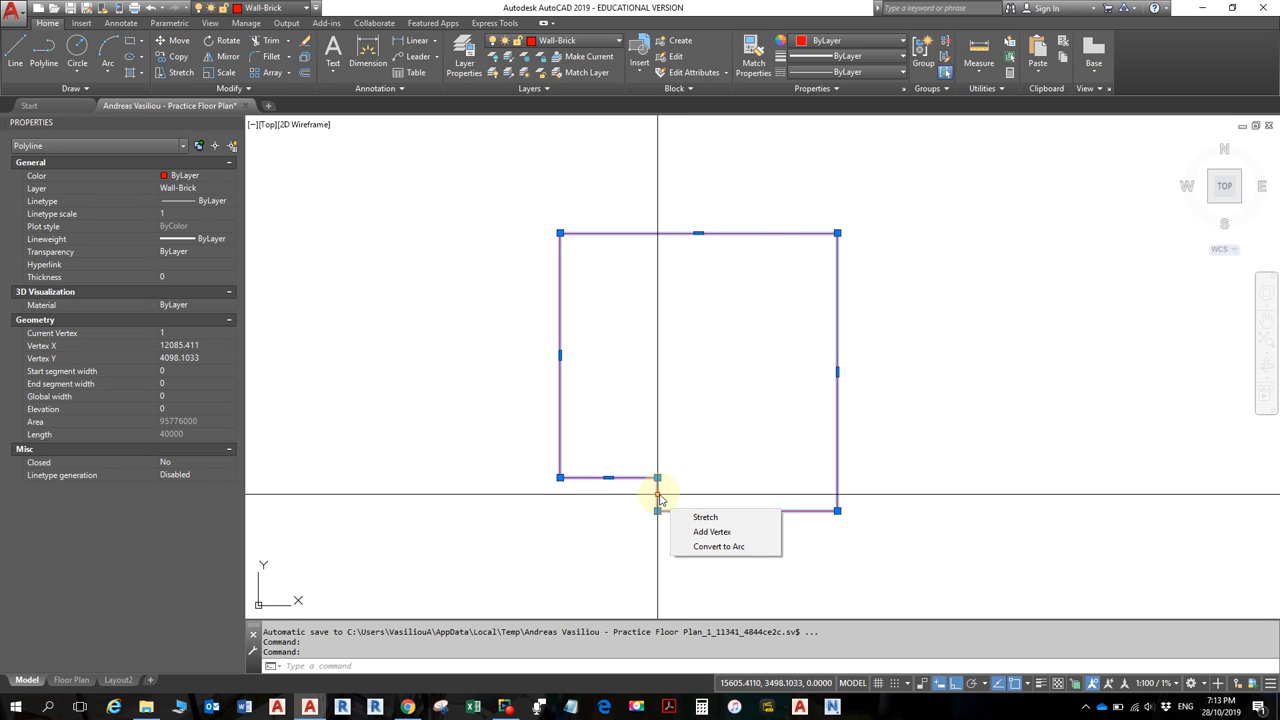
key("Escape")
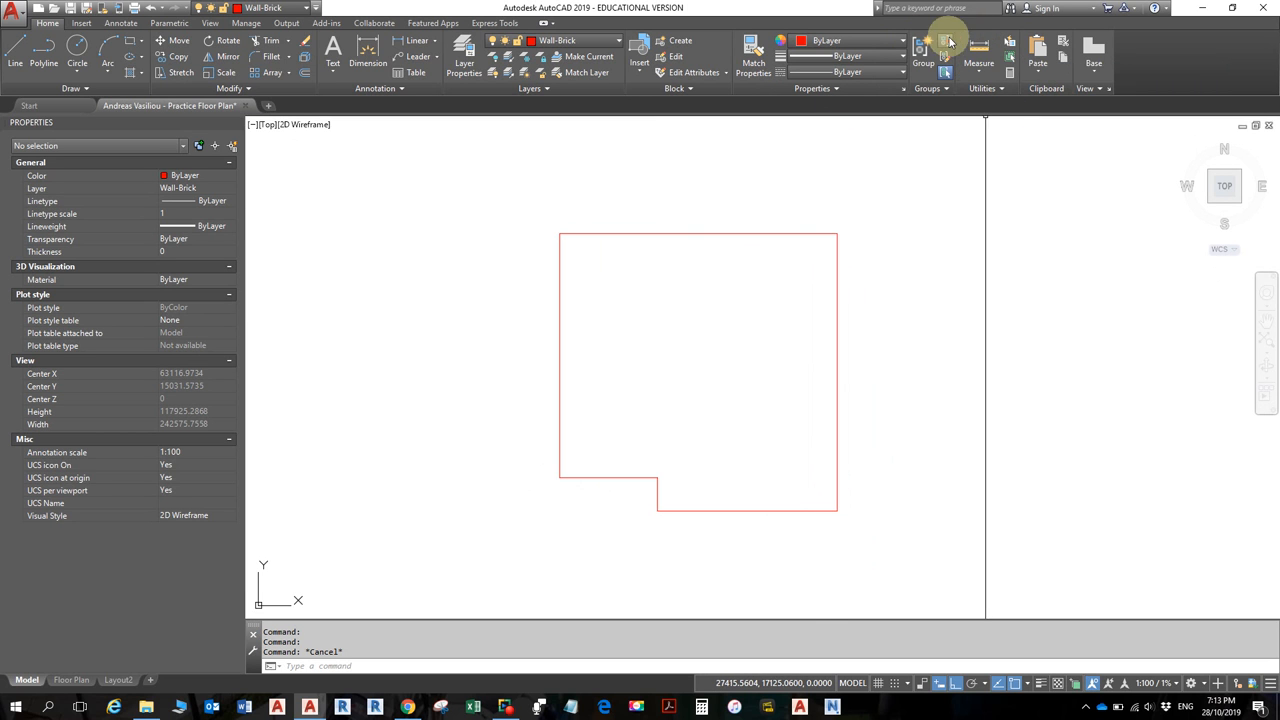
left_click(983, 74)
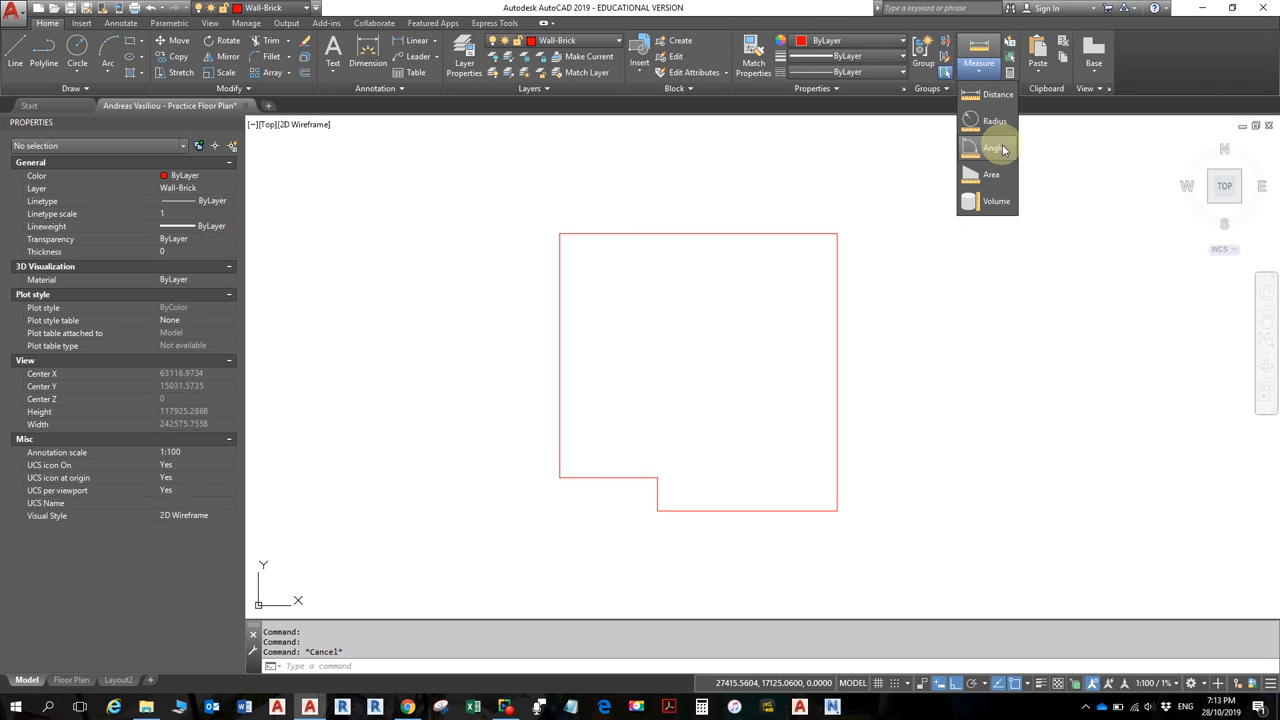
left_click(996, 94)
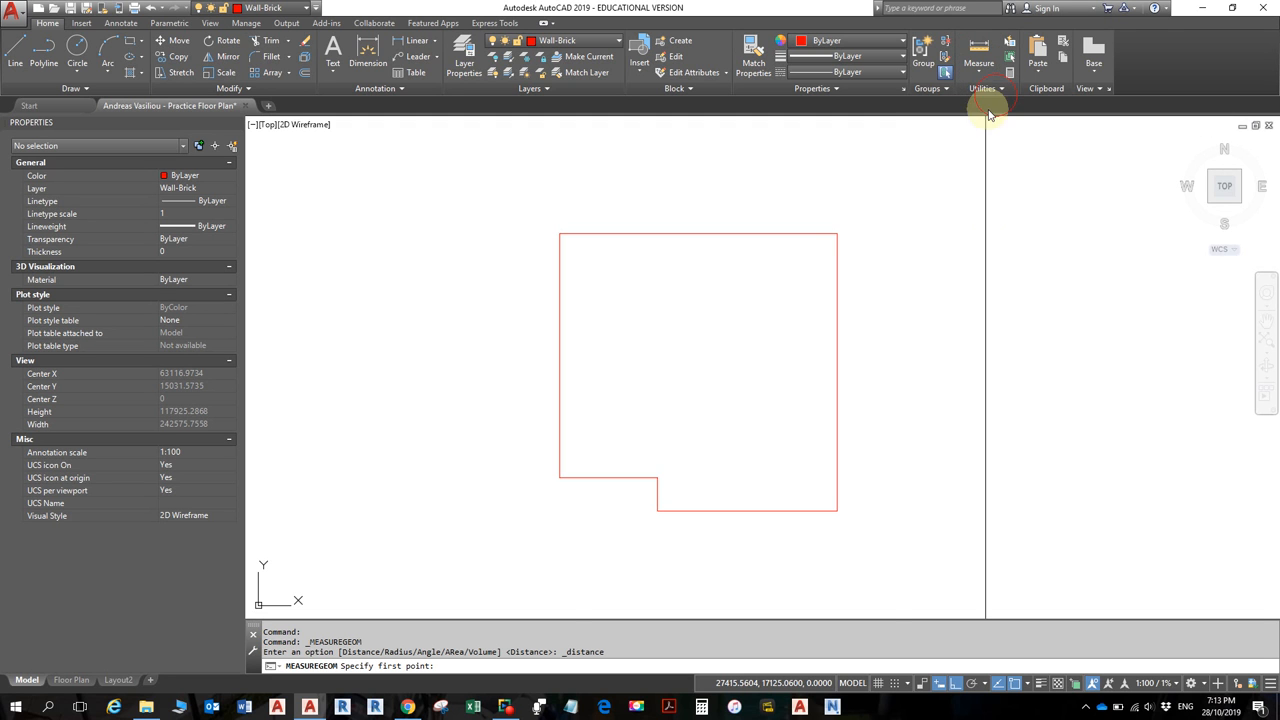
left_click(559, 477)
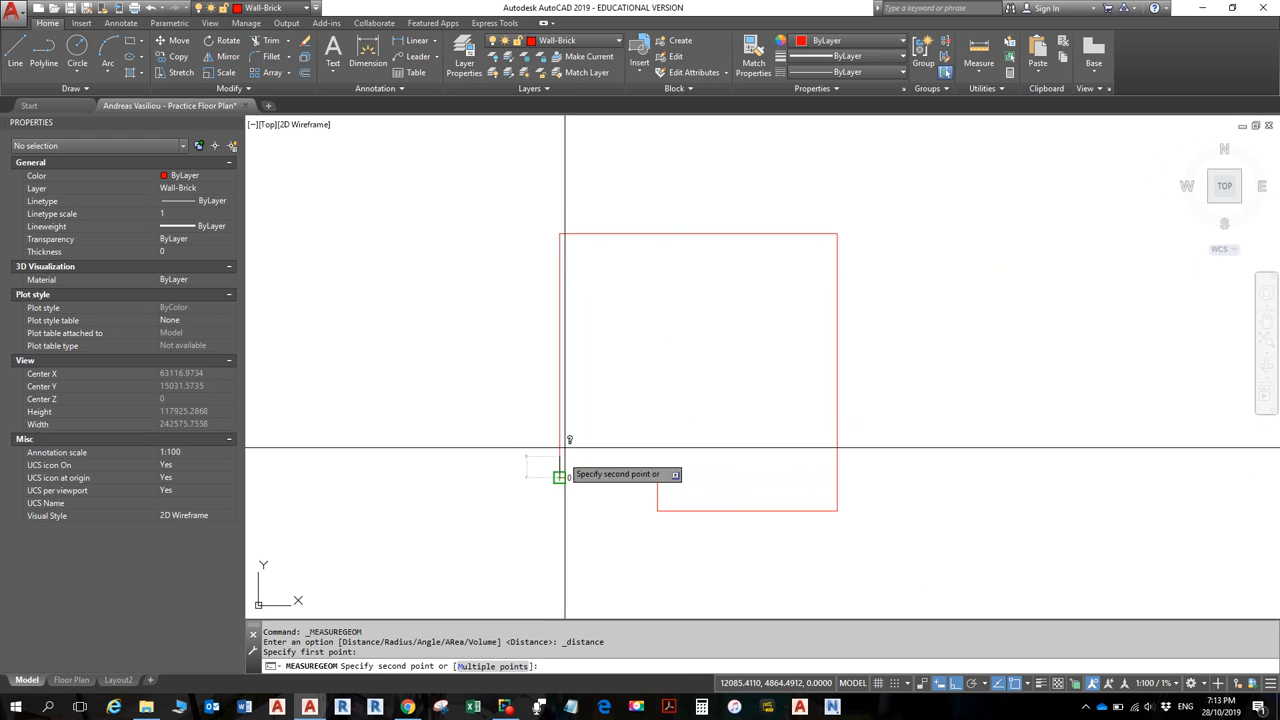
left_click(560, 232)
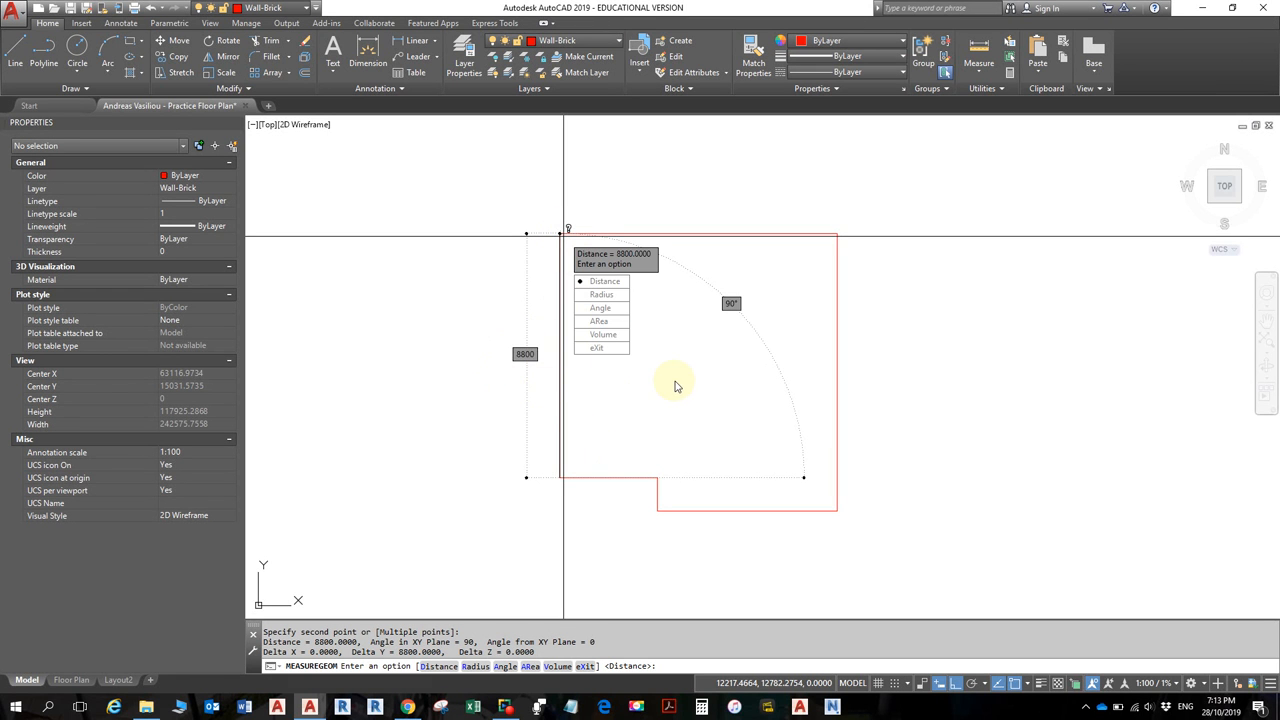
left_click(612, 282)
left_click(560, 232)
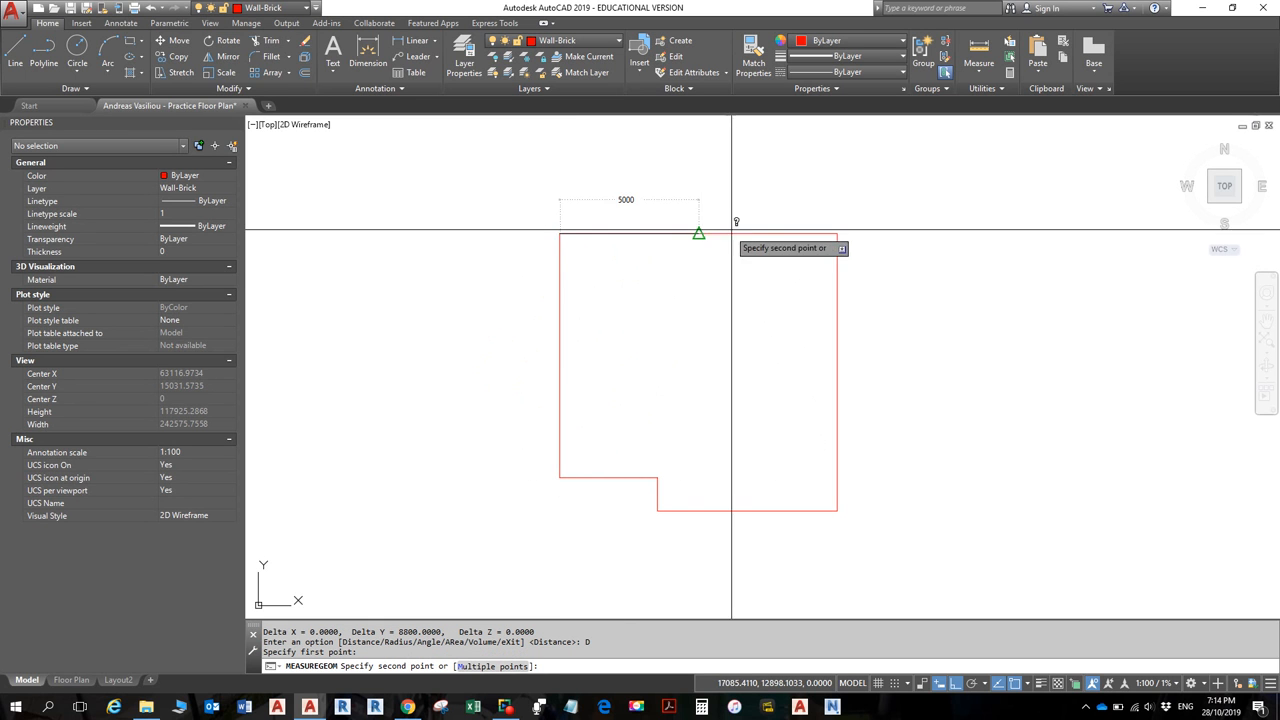
left_click(837, 232)
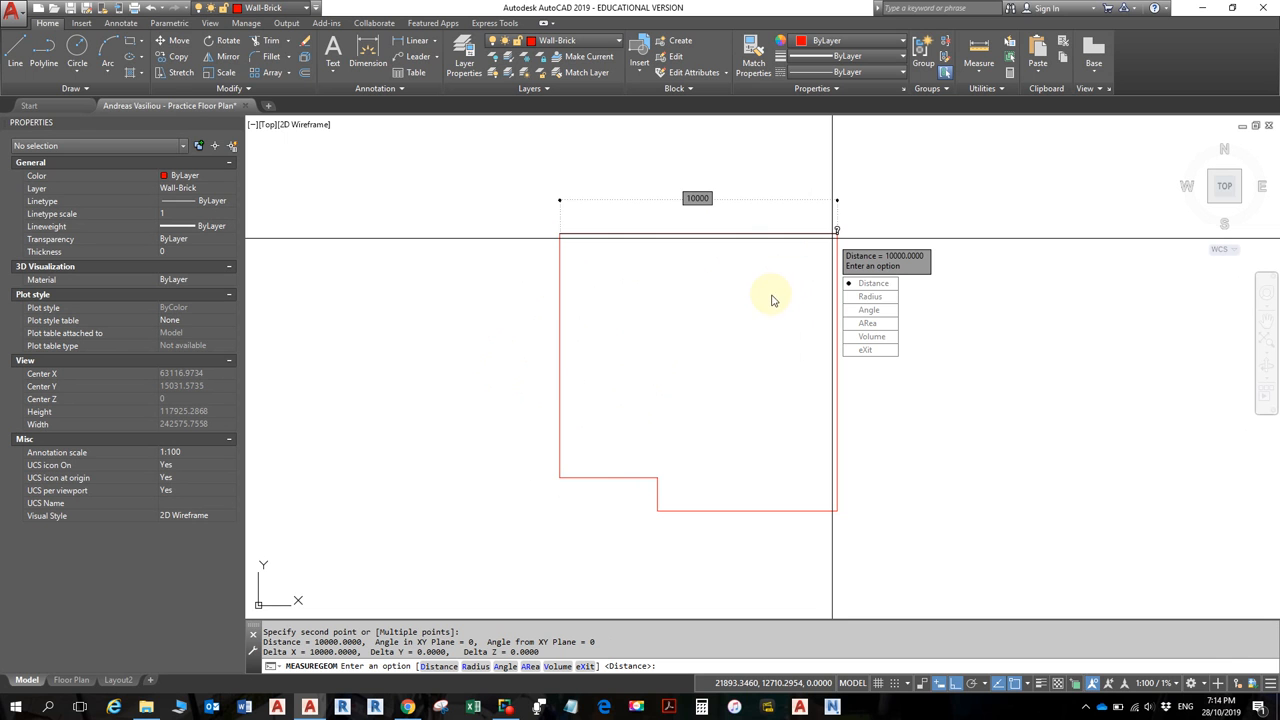
key("Escape")
key("Escape")
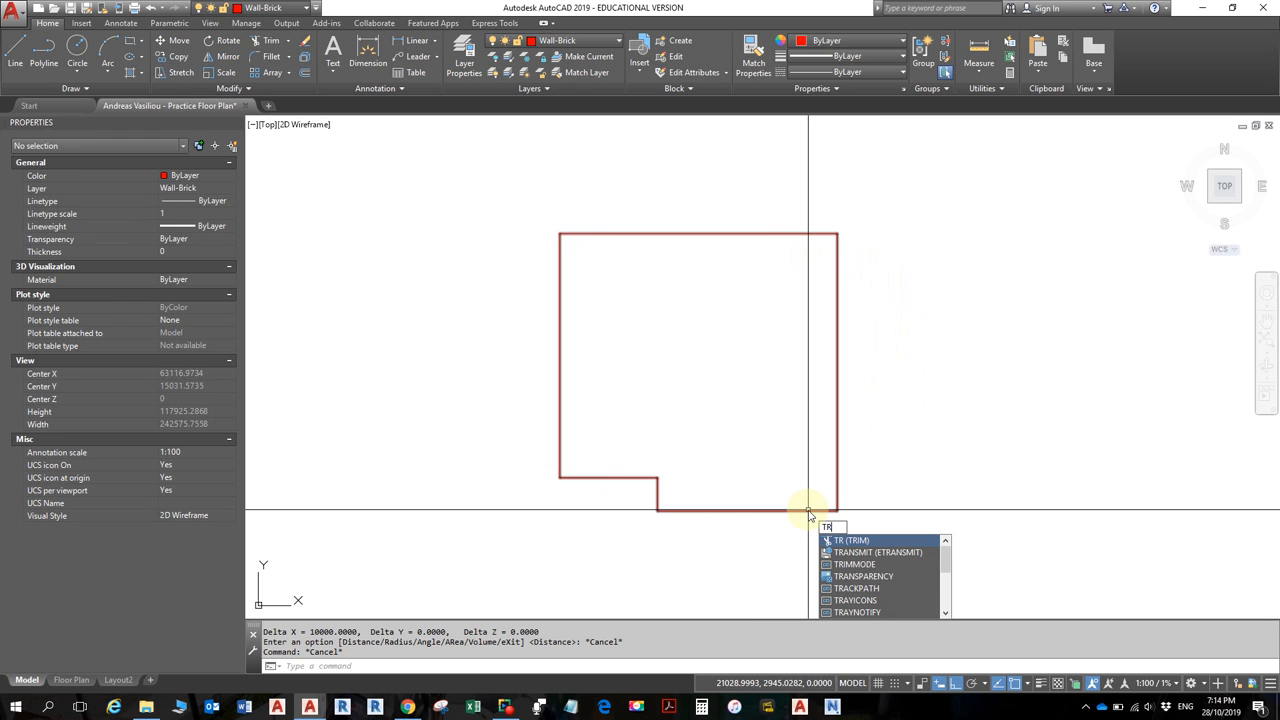
- Trim away the 6480 bottom wall and the 1200 notch step, using all objects as edges
key("Return")
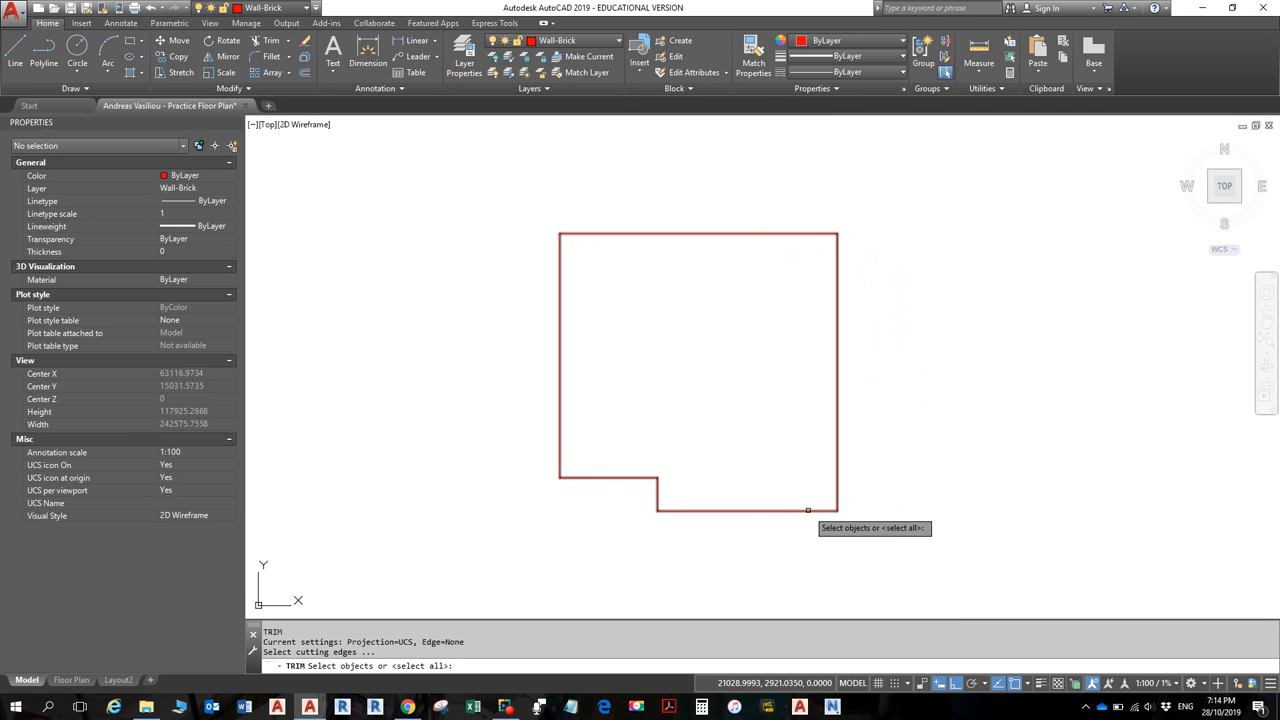
key("Return")
left_click(808, 510)
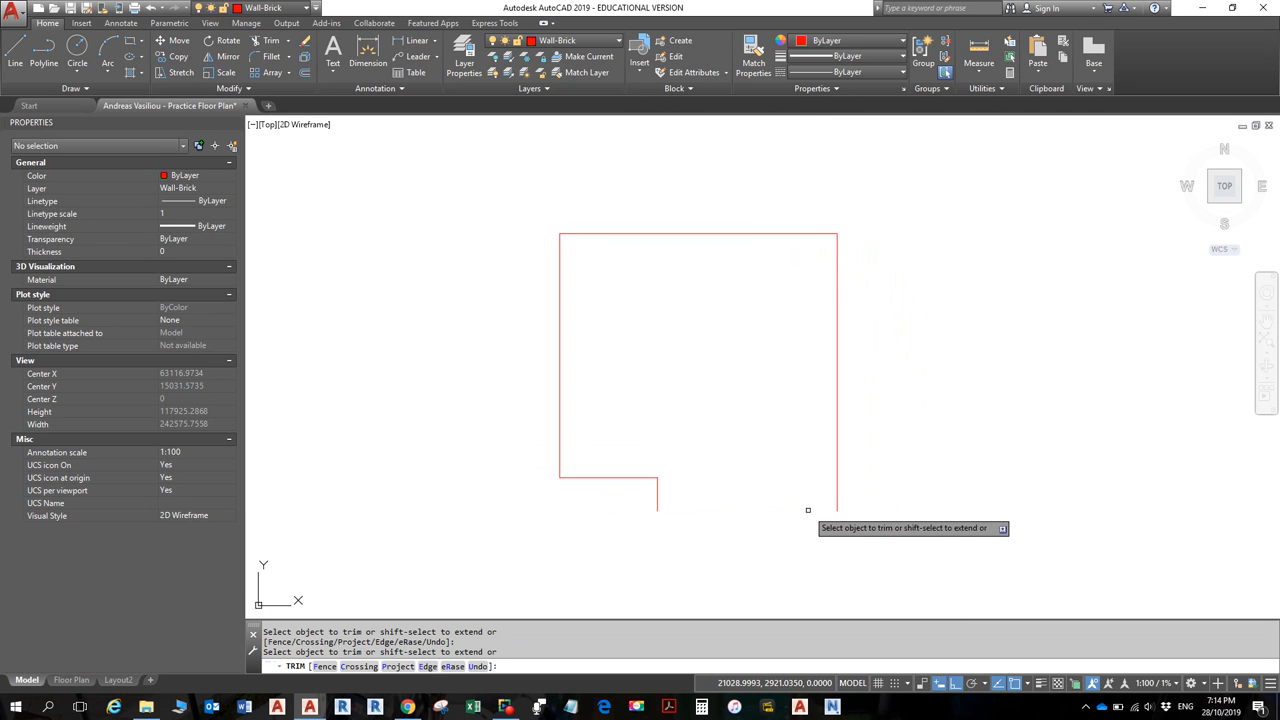
left_click(658, 494)
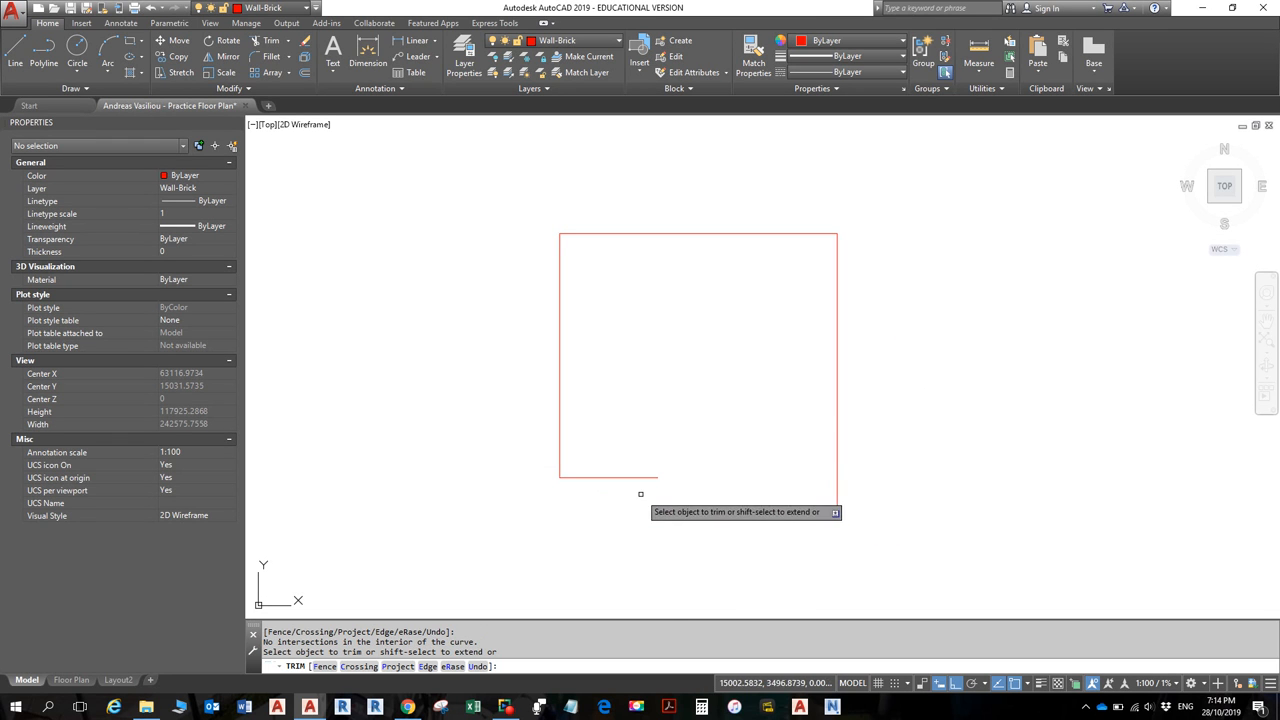
key("Escape")
key("Escape")
left_click(655, 477)
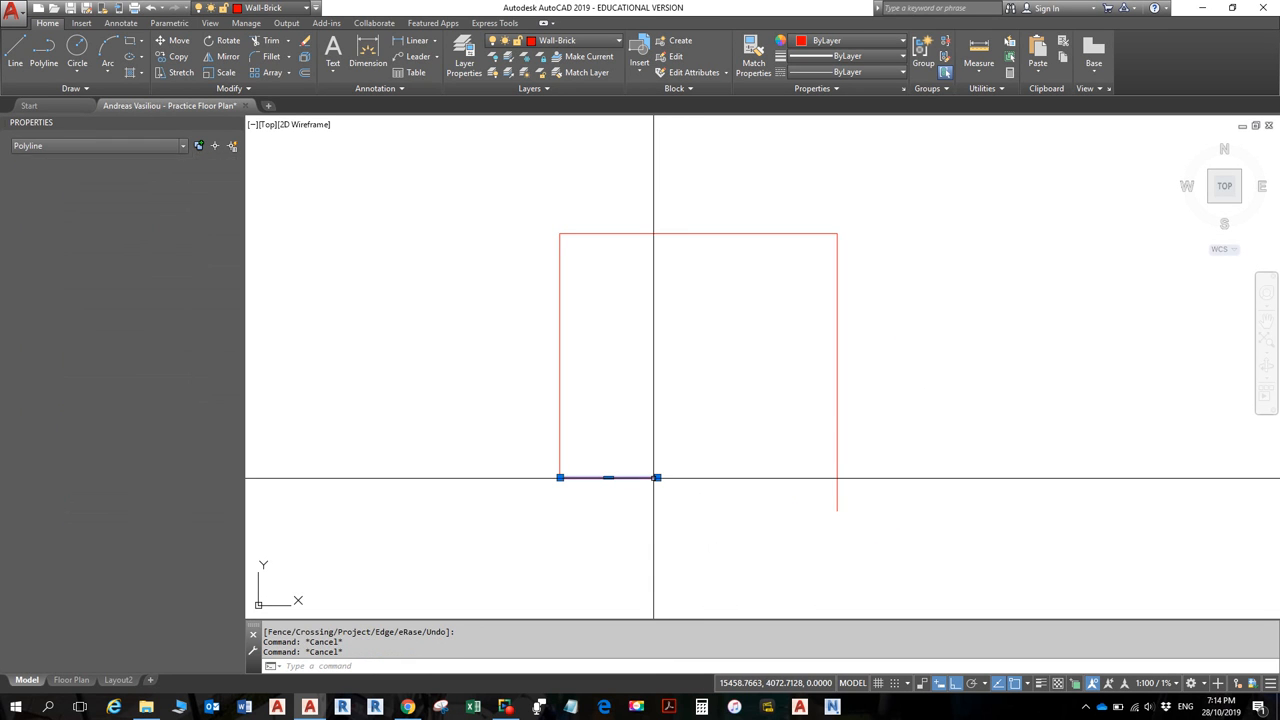
key("Escape")
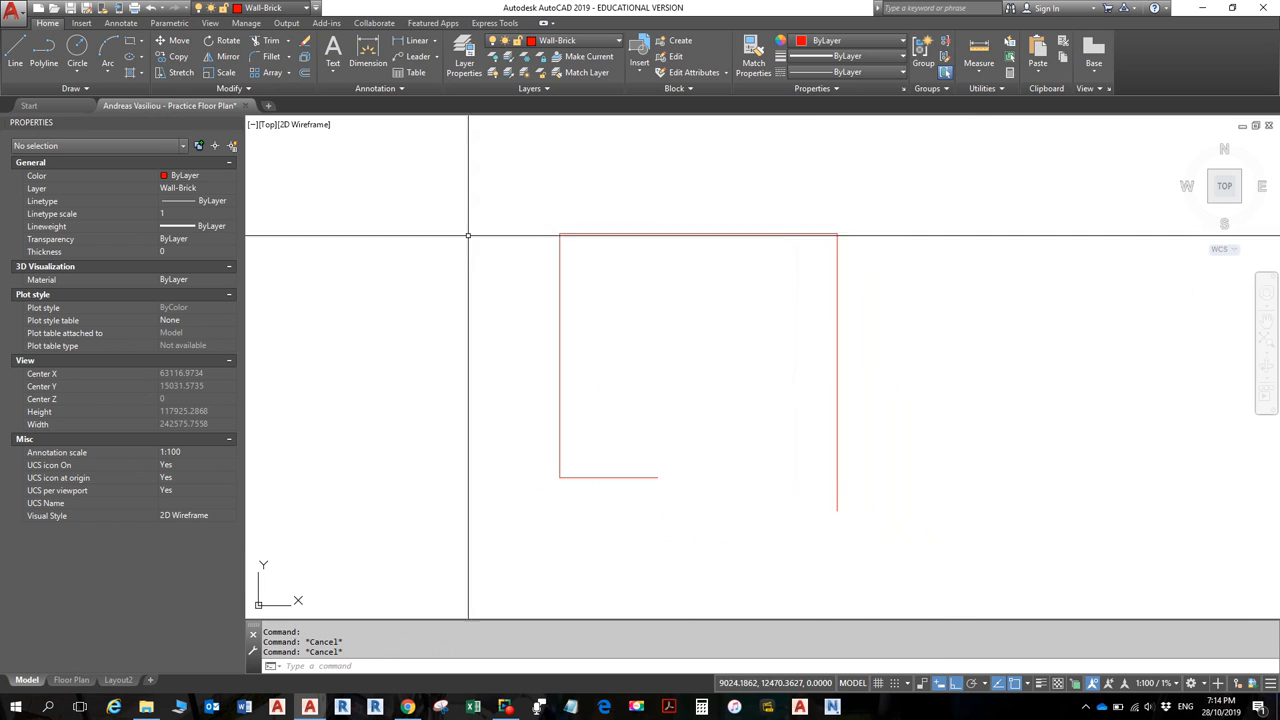
- Start a line at the right wall's bottom end, check the PDF, then cancel it
left_click(20, 58)
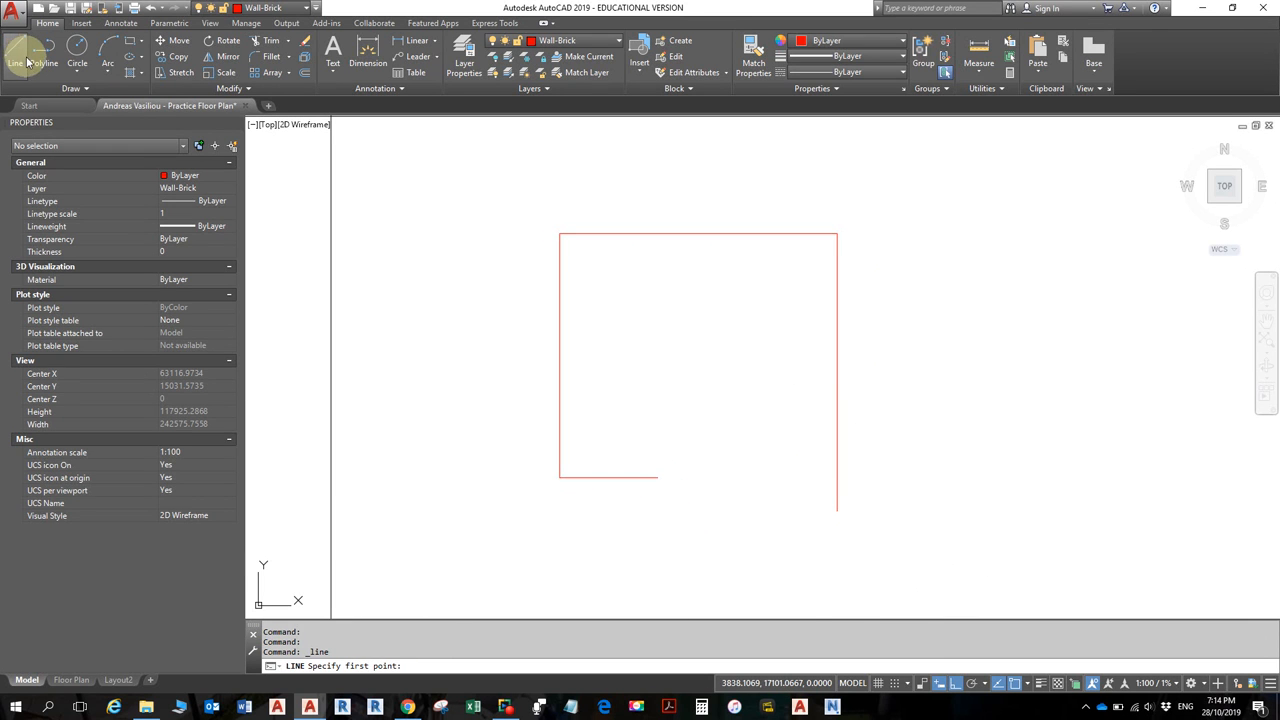
left_click(837, 510)
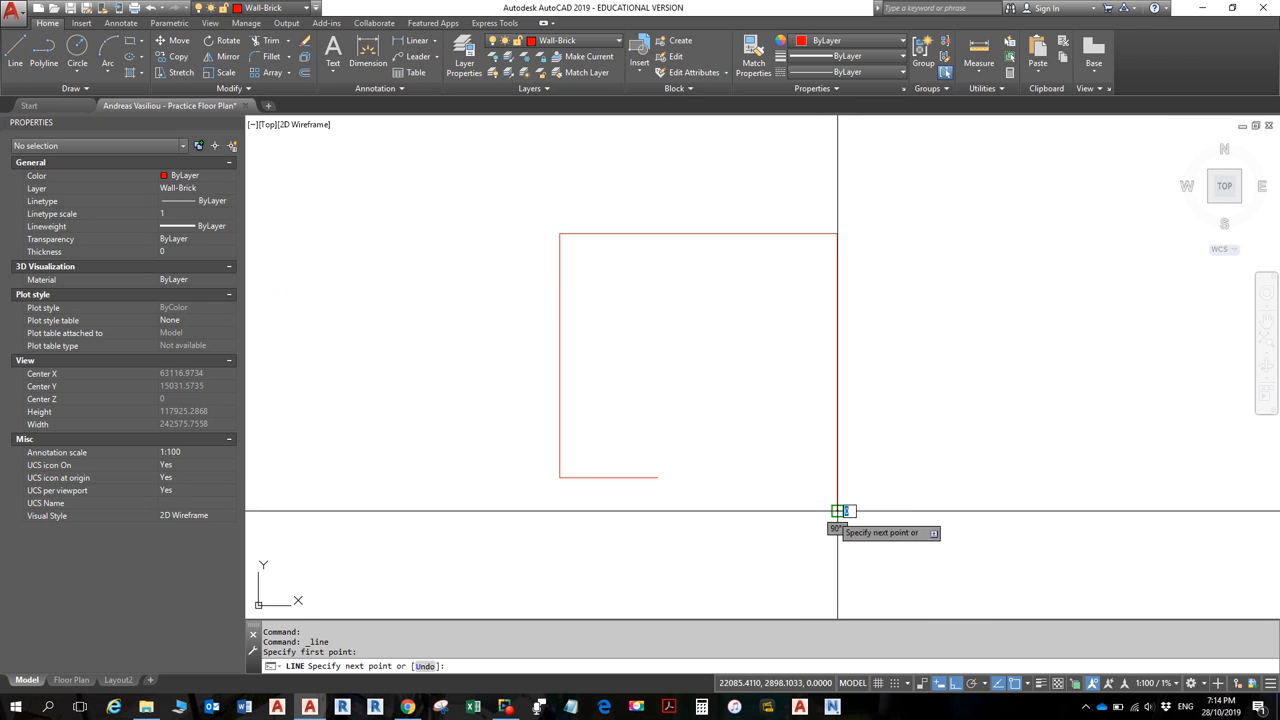
key("alt+Tab")
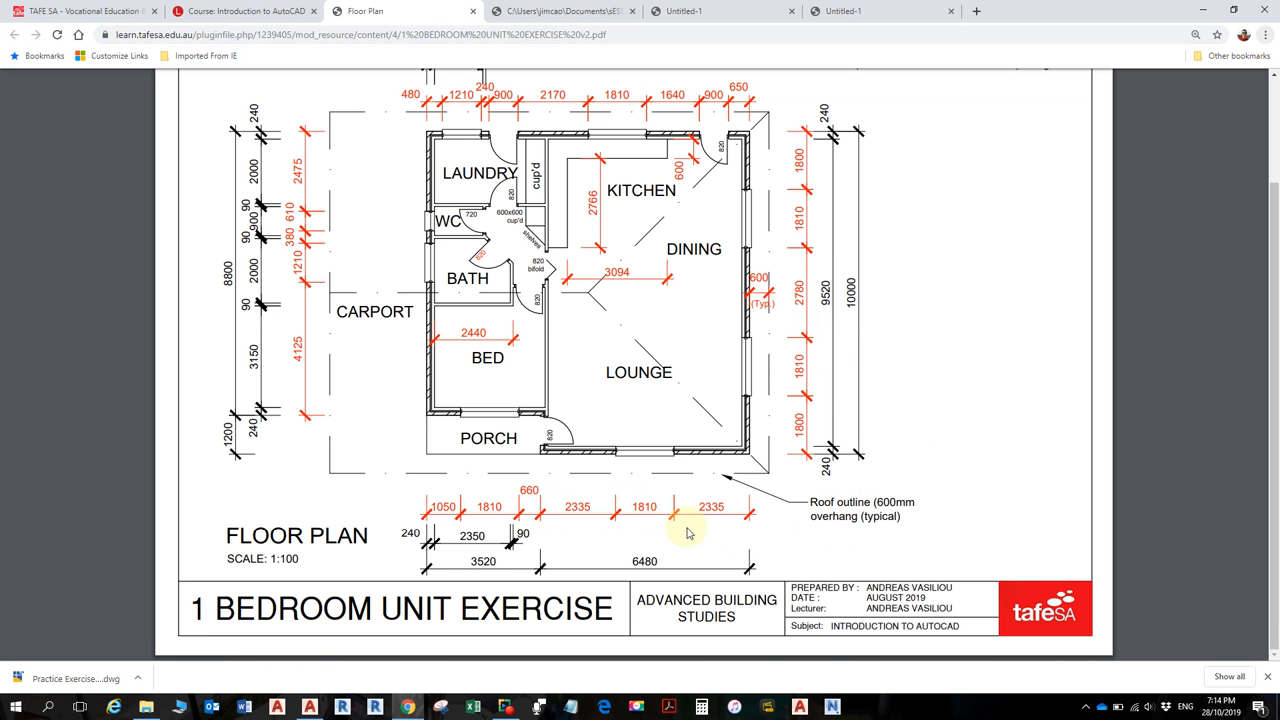
key("alt+Tab")
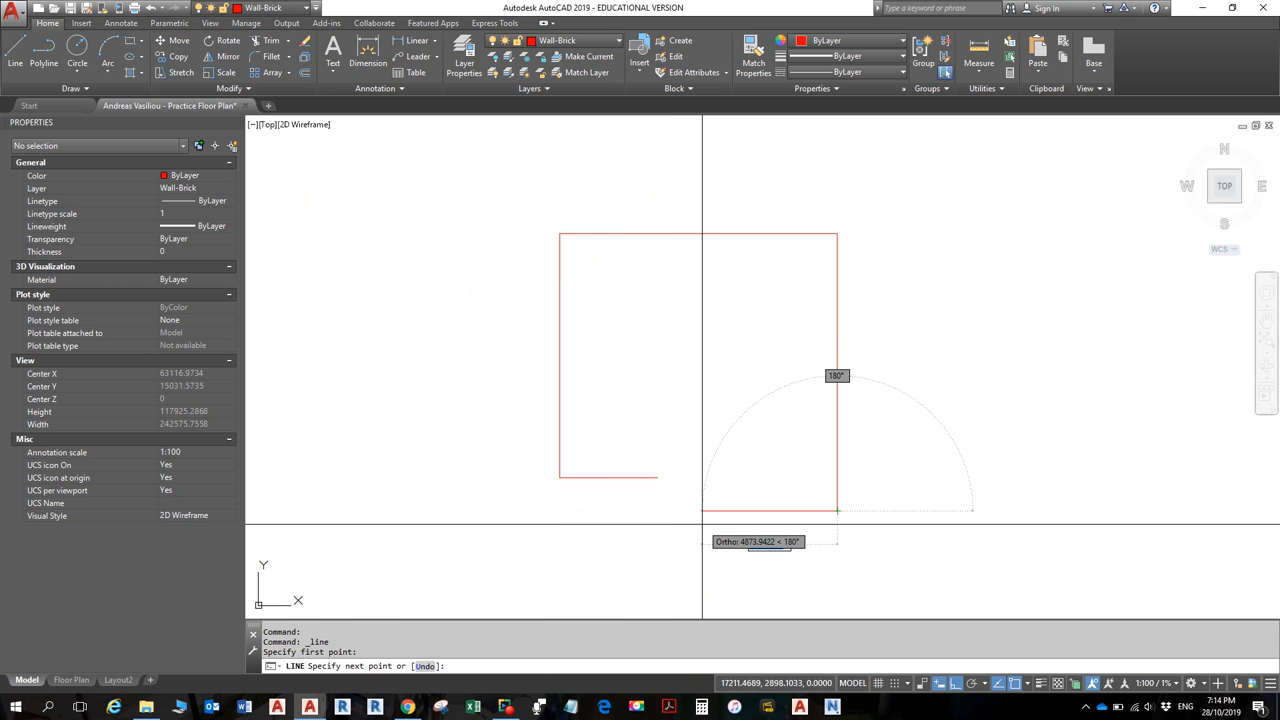
key("Escape")
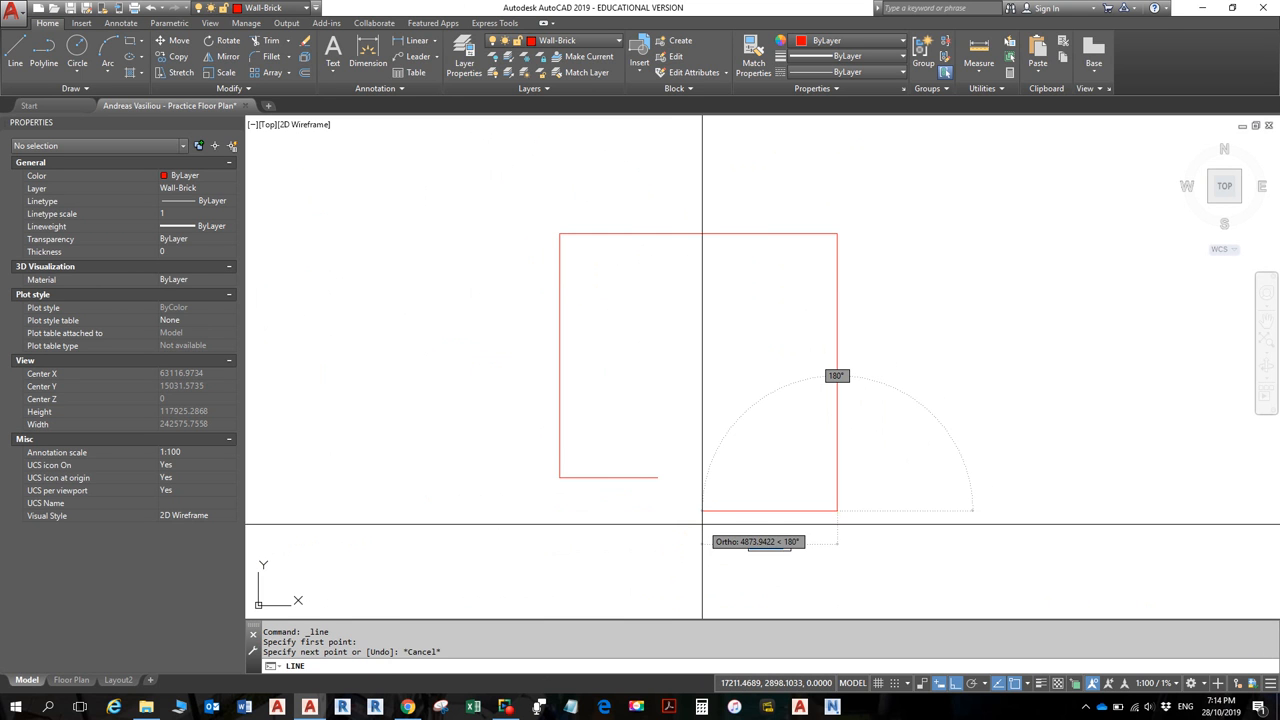
key("Escape")
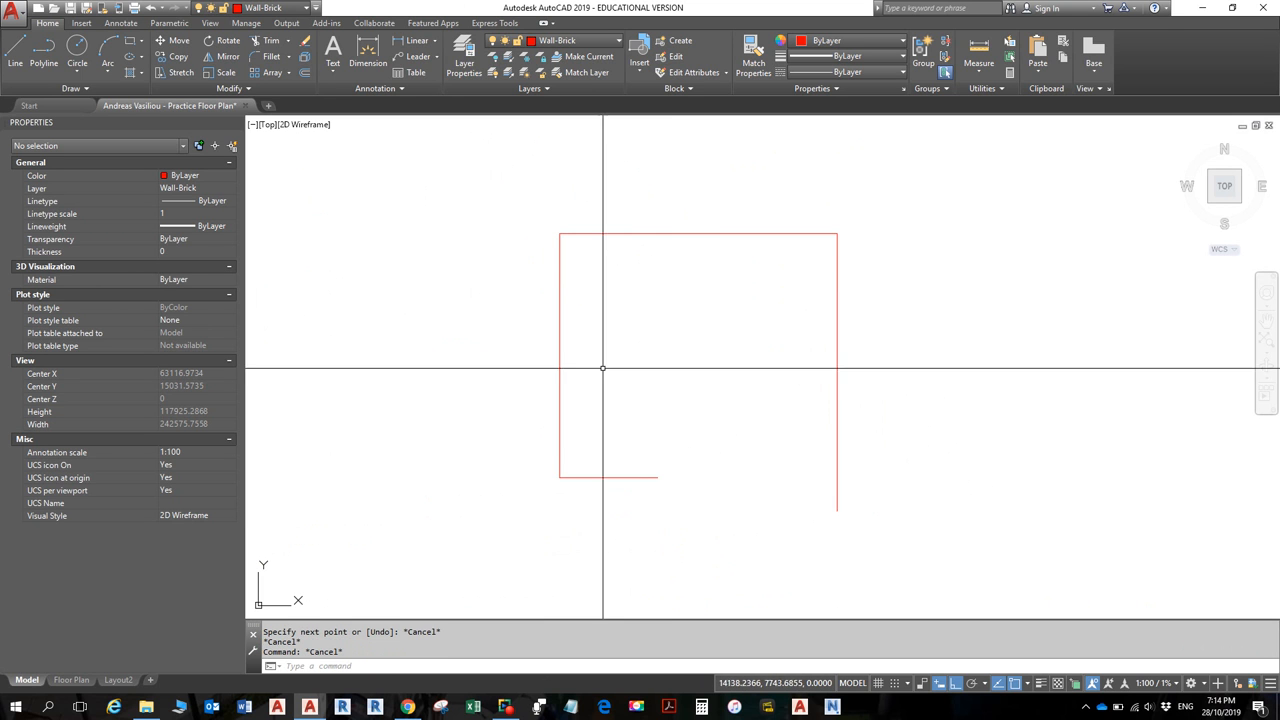
- Draw the 6480 bottom wall leftward from the right wall, stepping up to the notch end
left_click(15, 52)
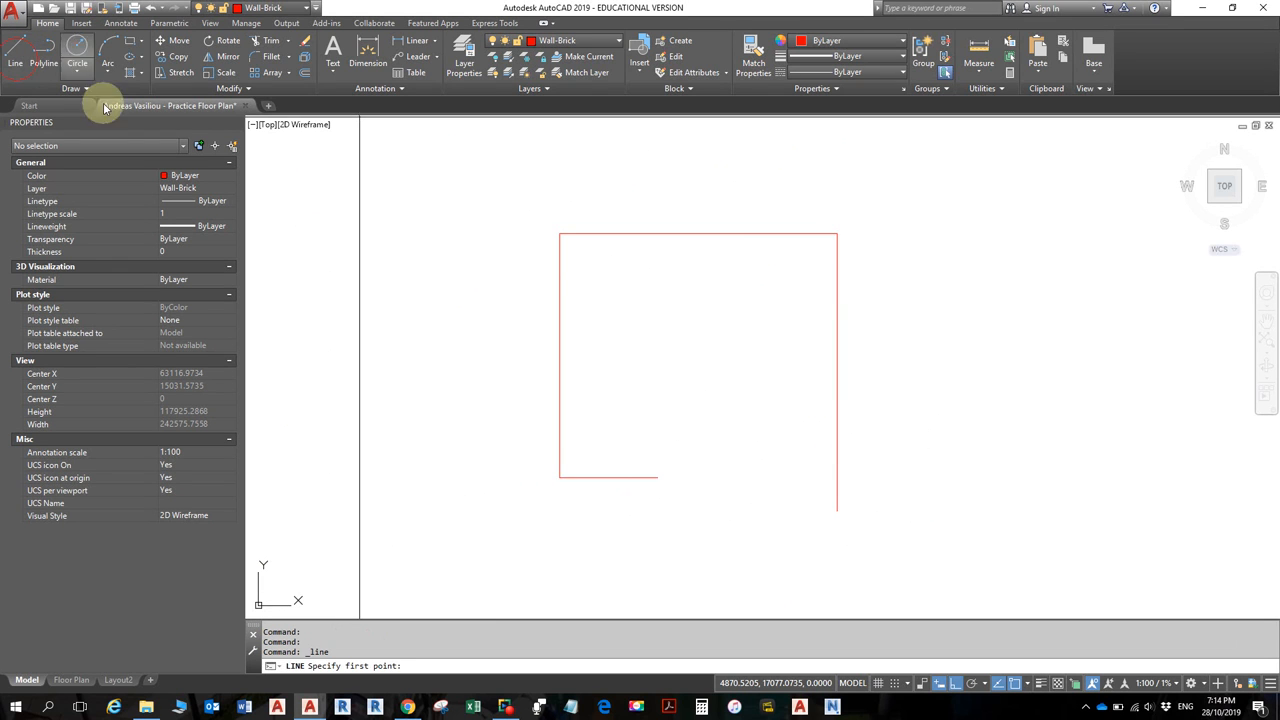
left_click(837, 500)
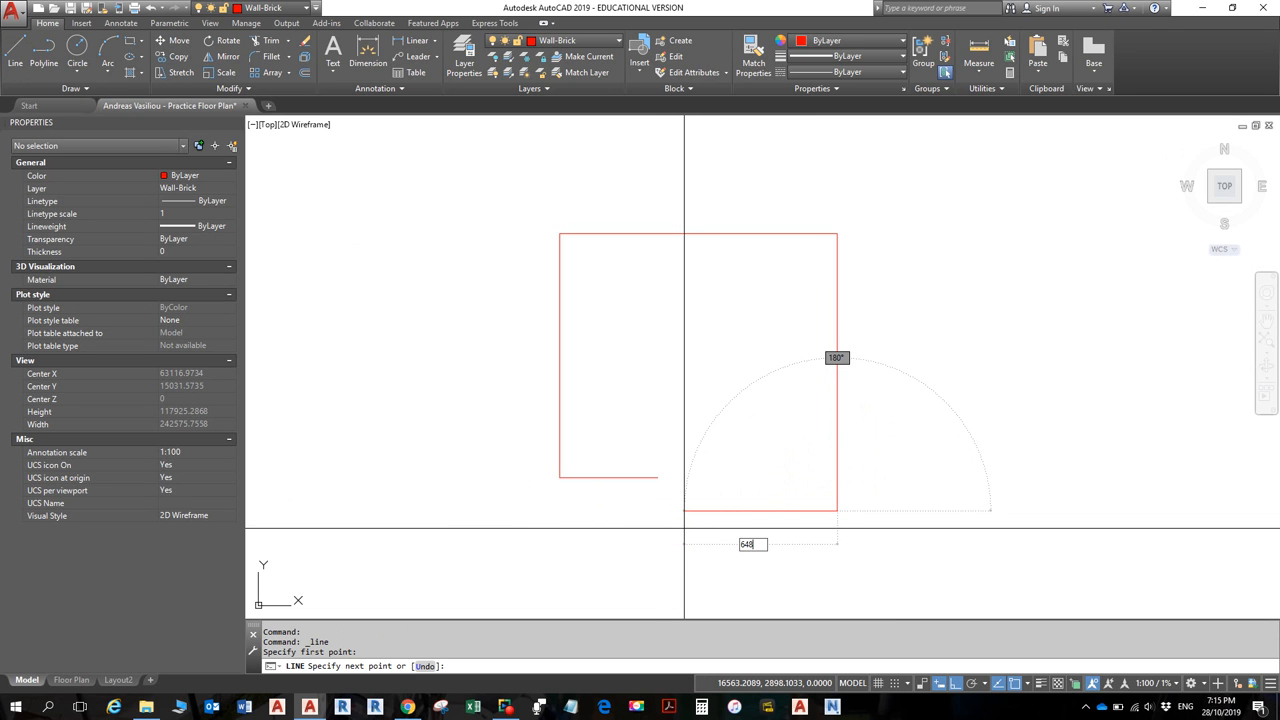
type("6480")
key("Return")
scroll(650, 505, "up", 2)
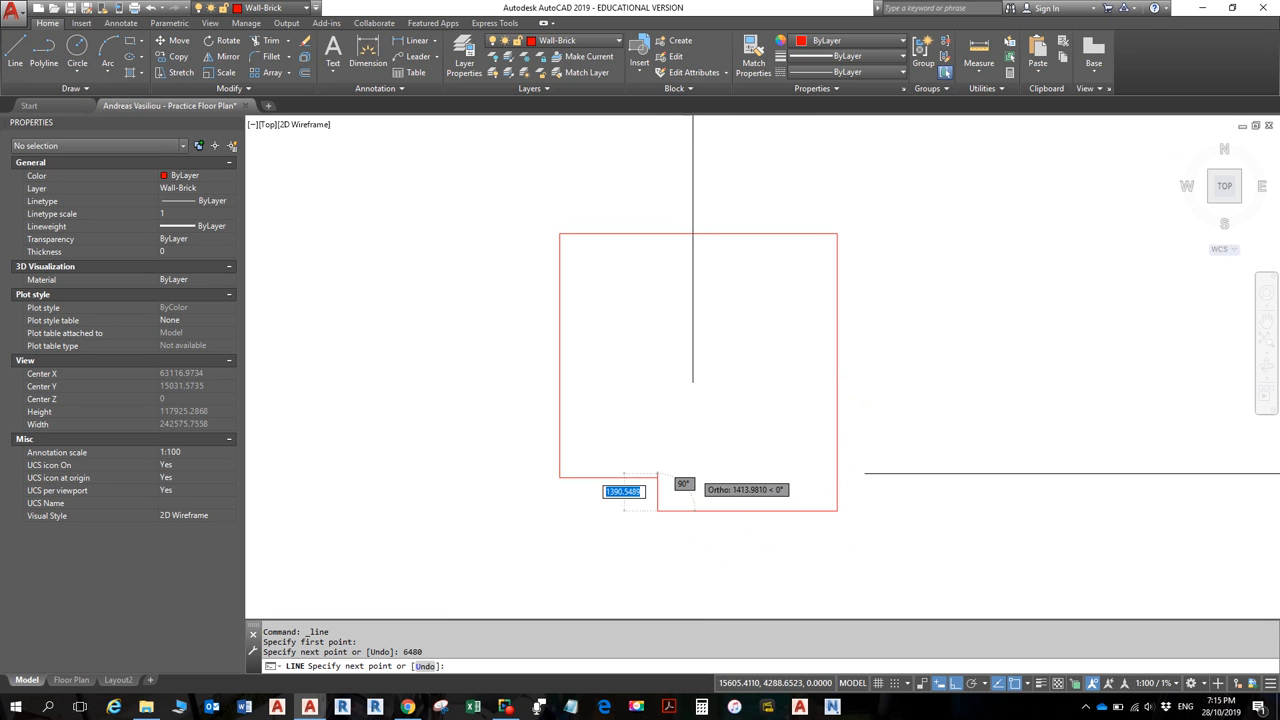
left_click(636, 480)
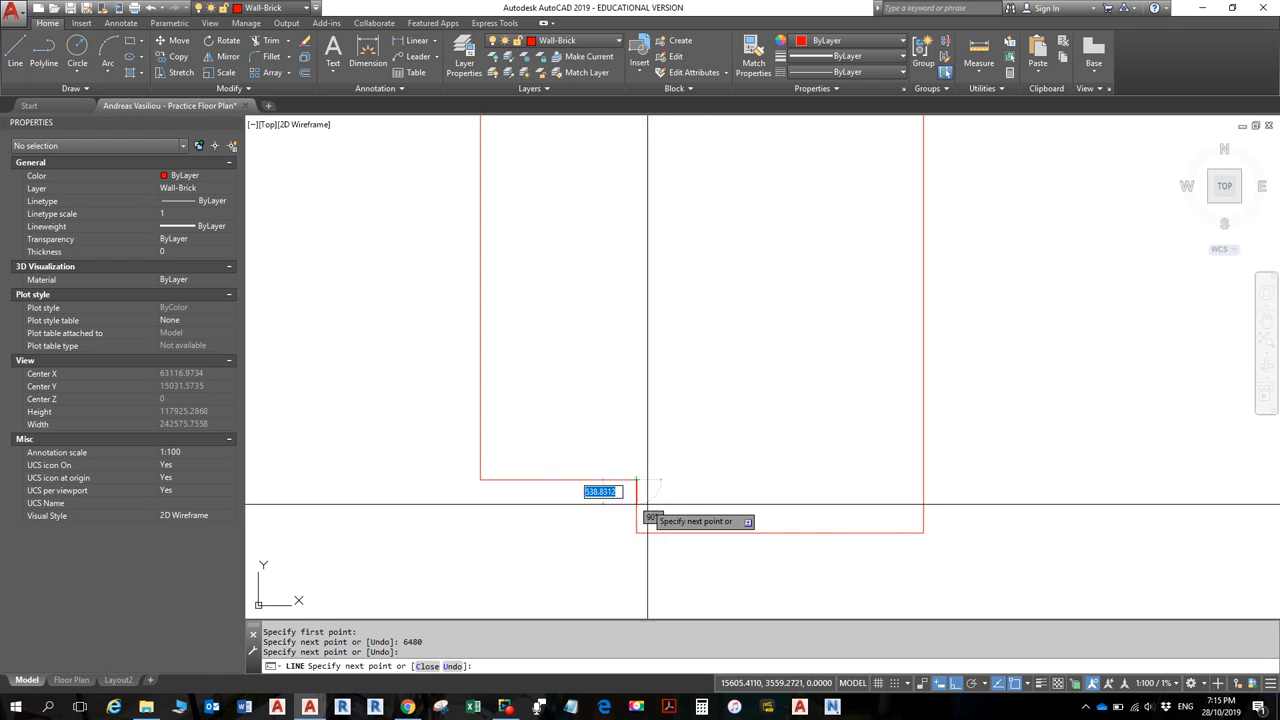
key("Escape")
key("Escape")
scroll(907, 357, "down", 4)
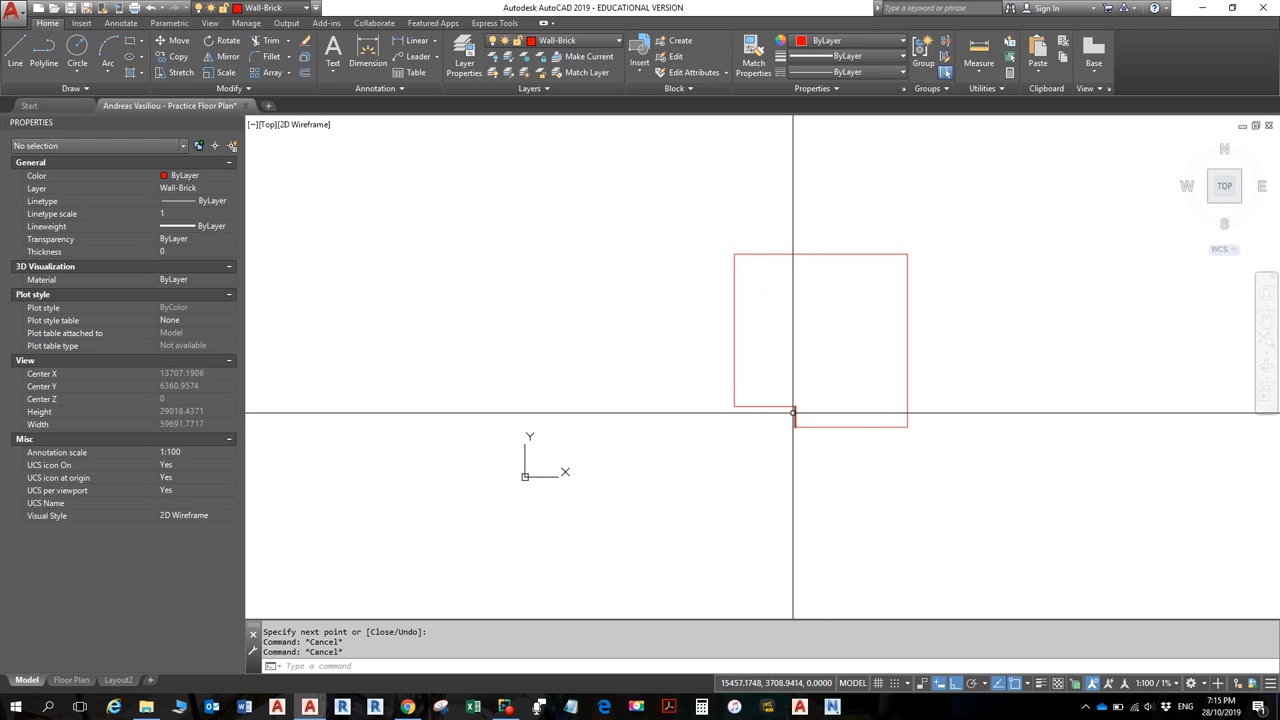
left_click(786, 406)
scroll(748, 413, "up", 2)
scroll(748, 413, "up", 2)
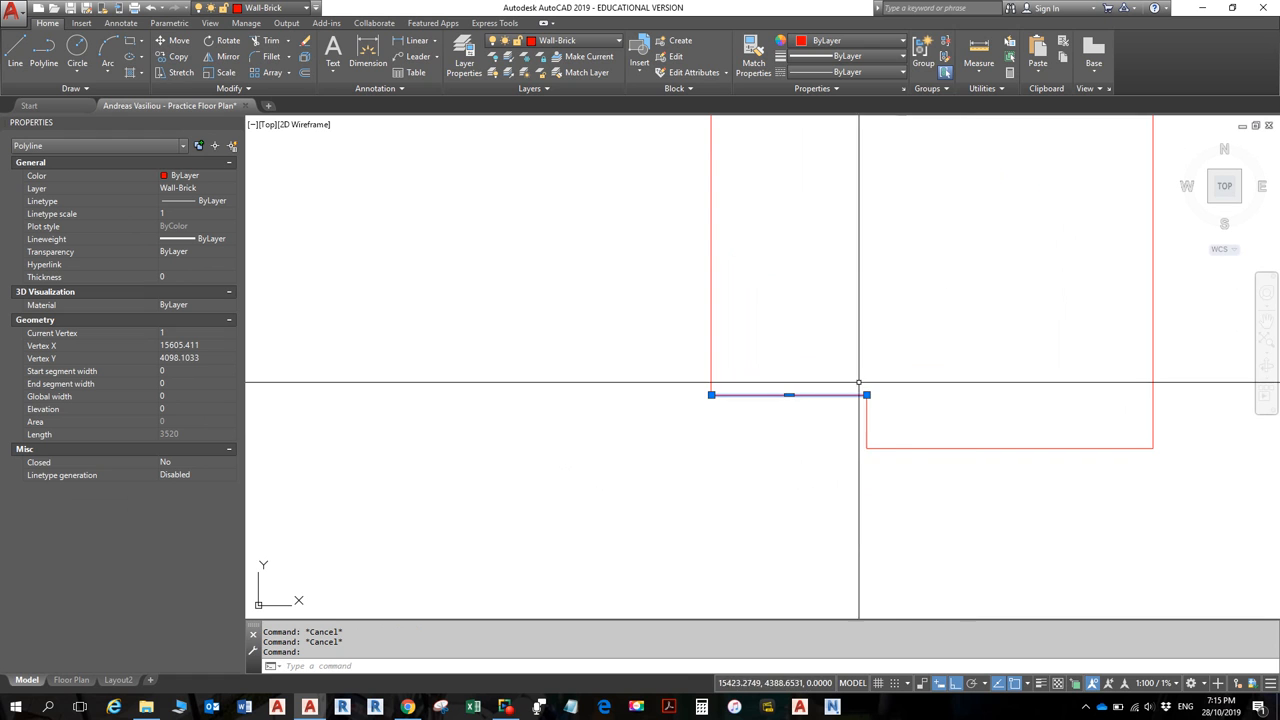
key("Escape")
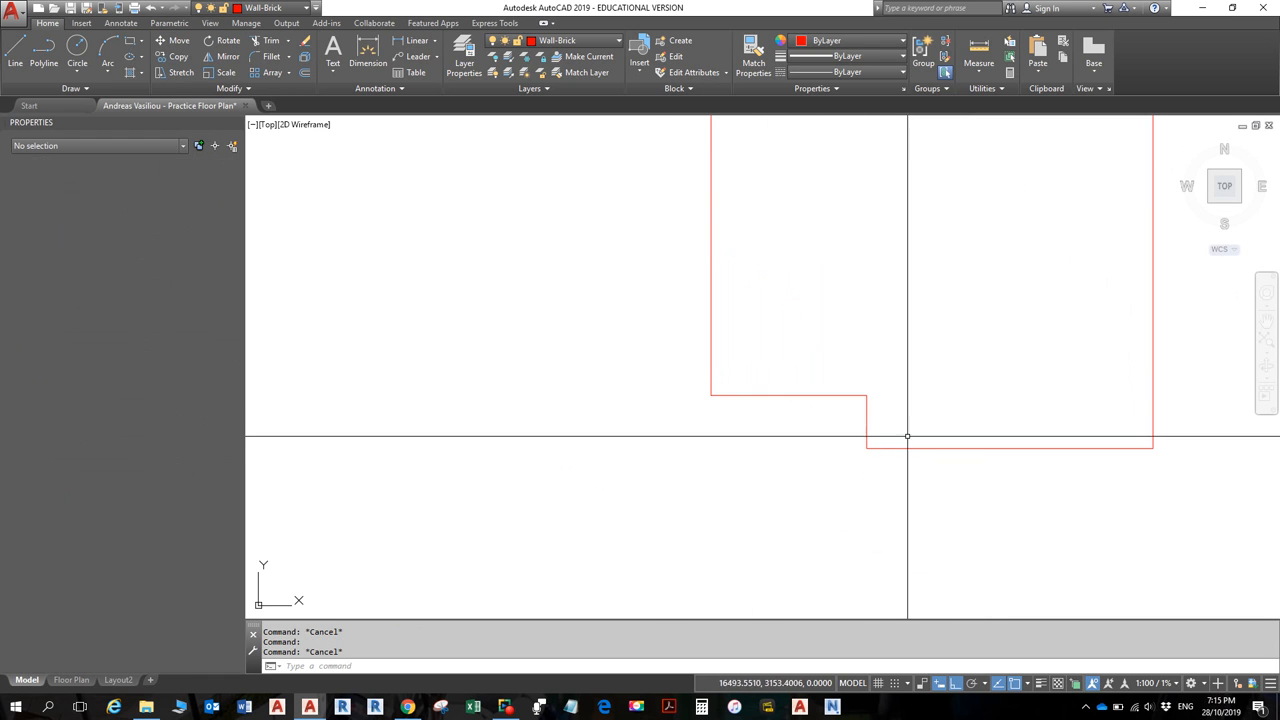
left_click(898, 448)
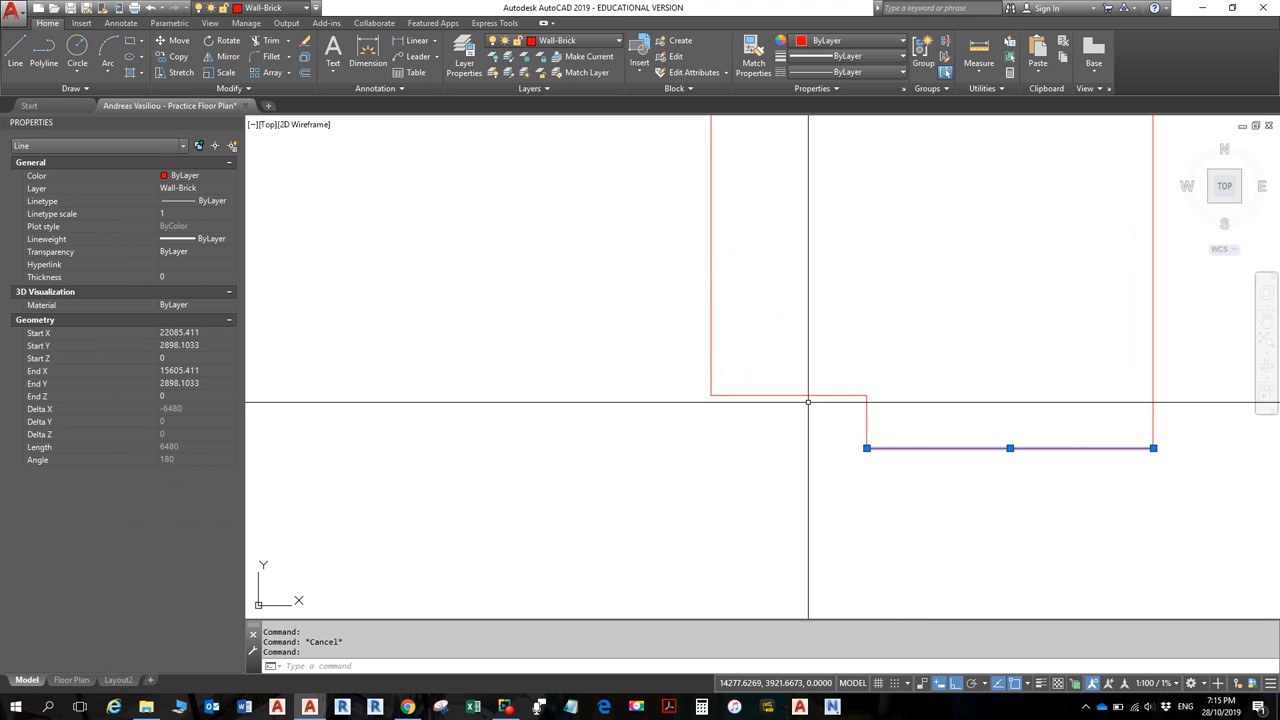
left_click(809, 394)
scroll(821, 509, "up", 2)
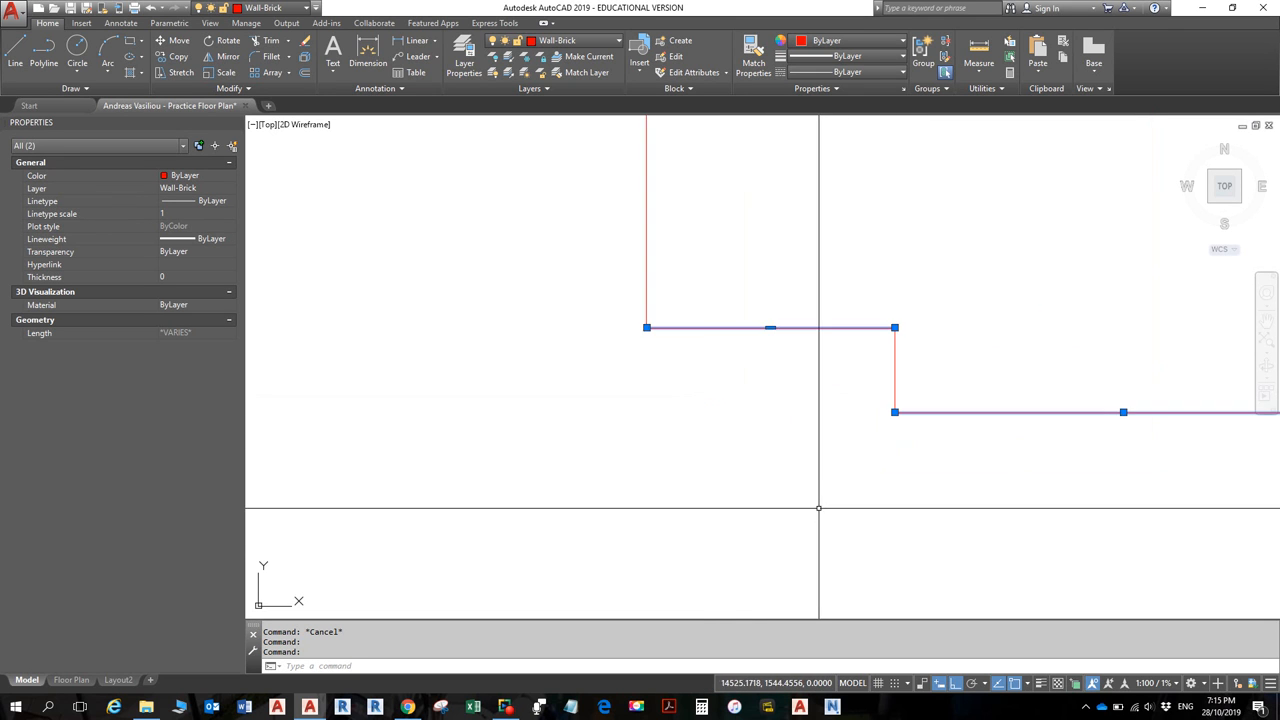
middle_click_drag(818, 507, 580, 488)
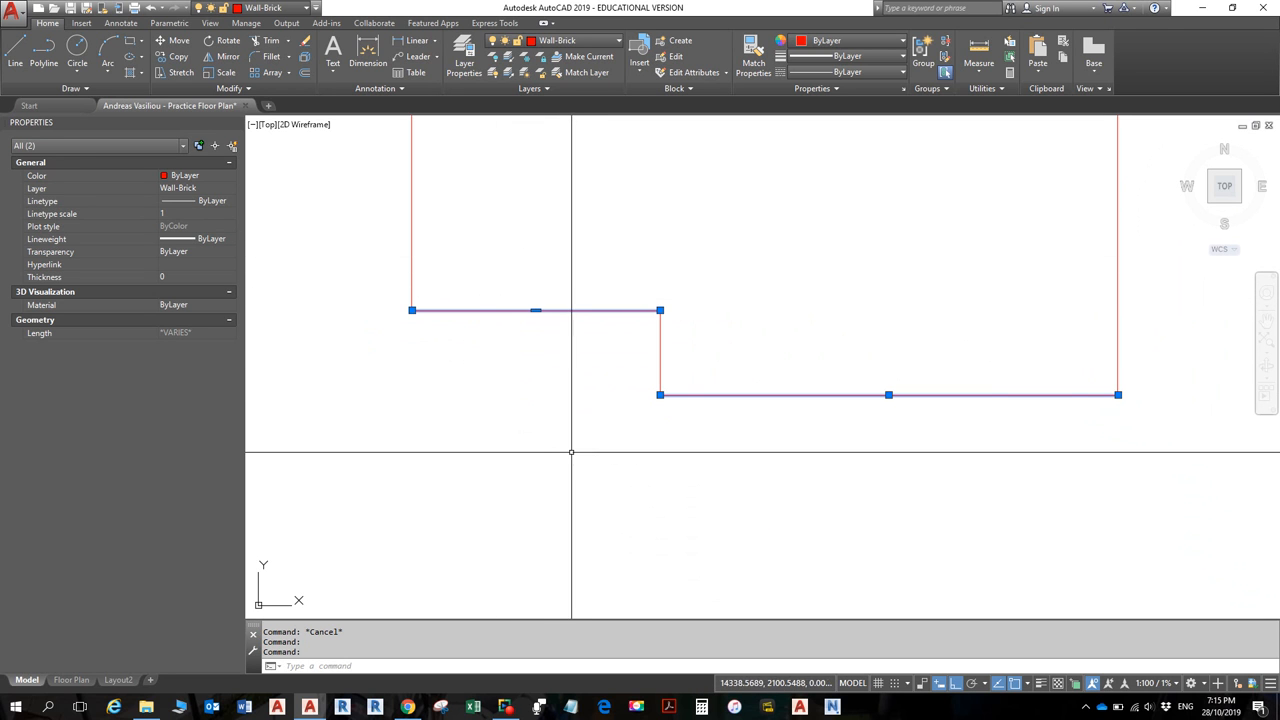
key("Escape")
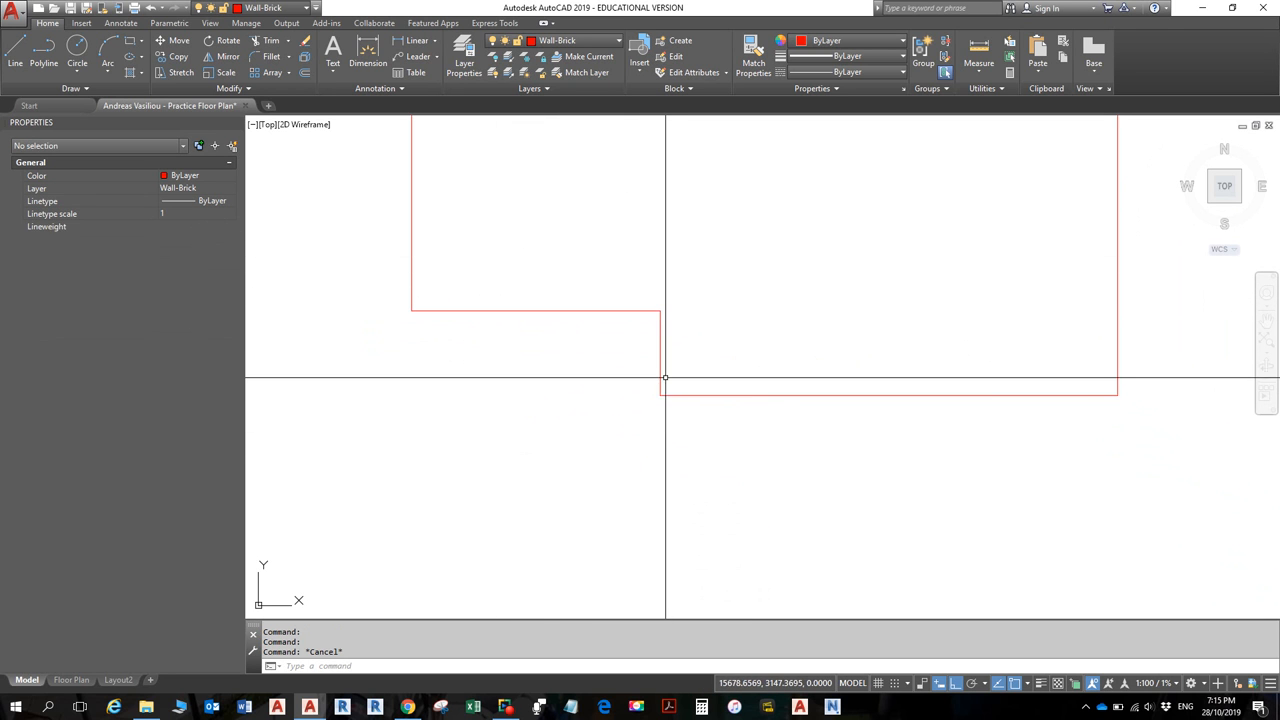
left_click(661, 366)
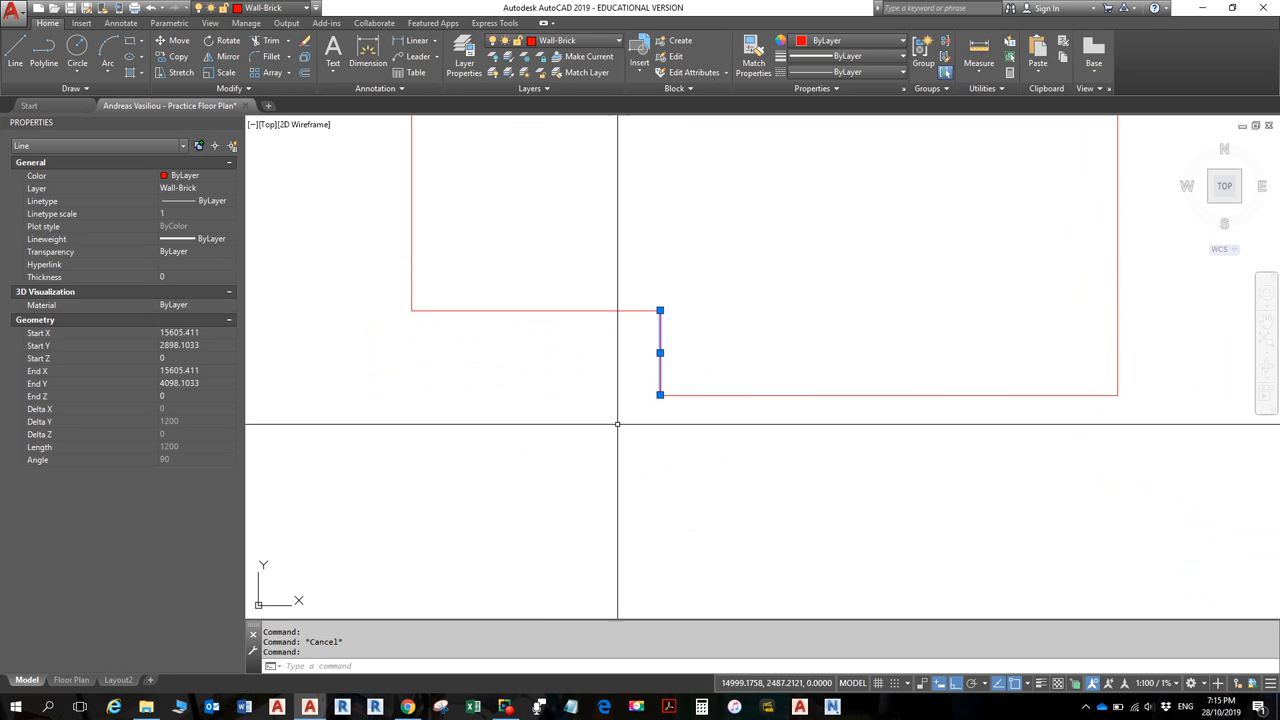
key("Escape")
scroll(647, 379, "down", 3)
middle_click_drag(648, 380, 720, 485)
left_click(572, 332)
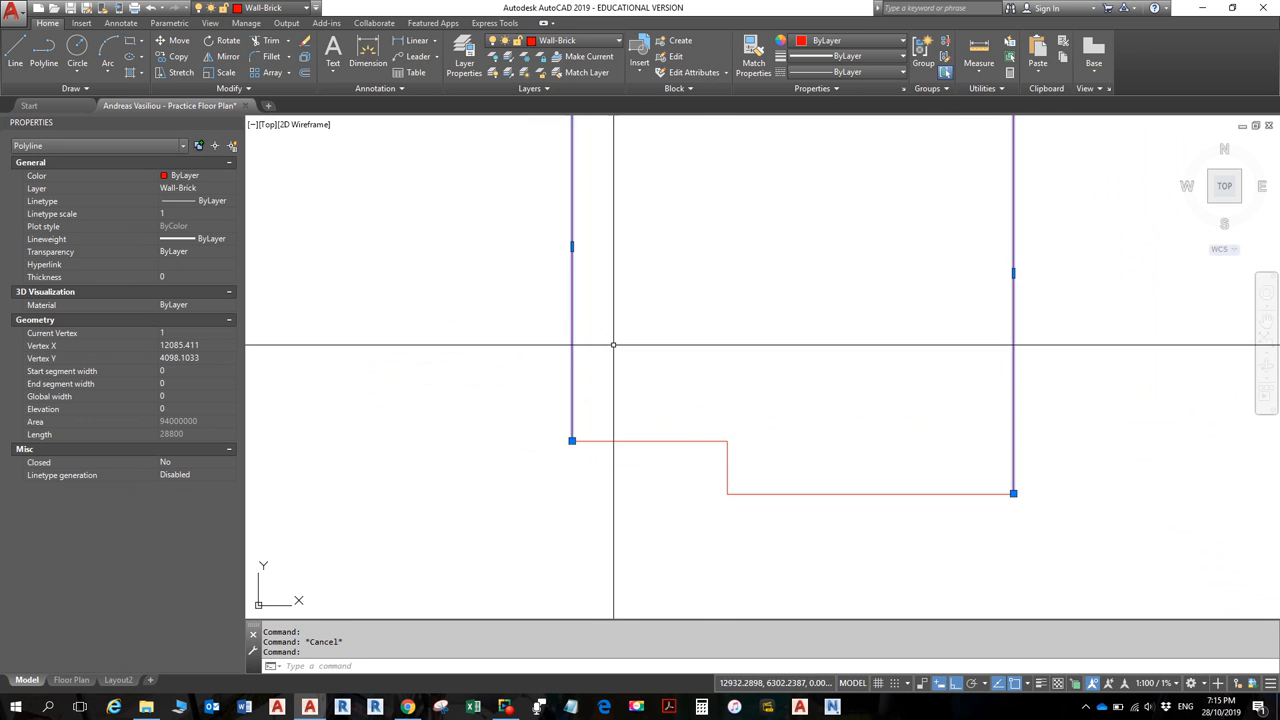
scroll(630, 357, "down", 2)
key("Escape")
scroll(710, 294, "down", 2)
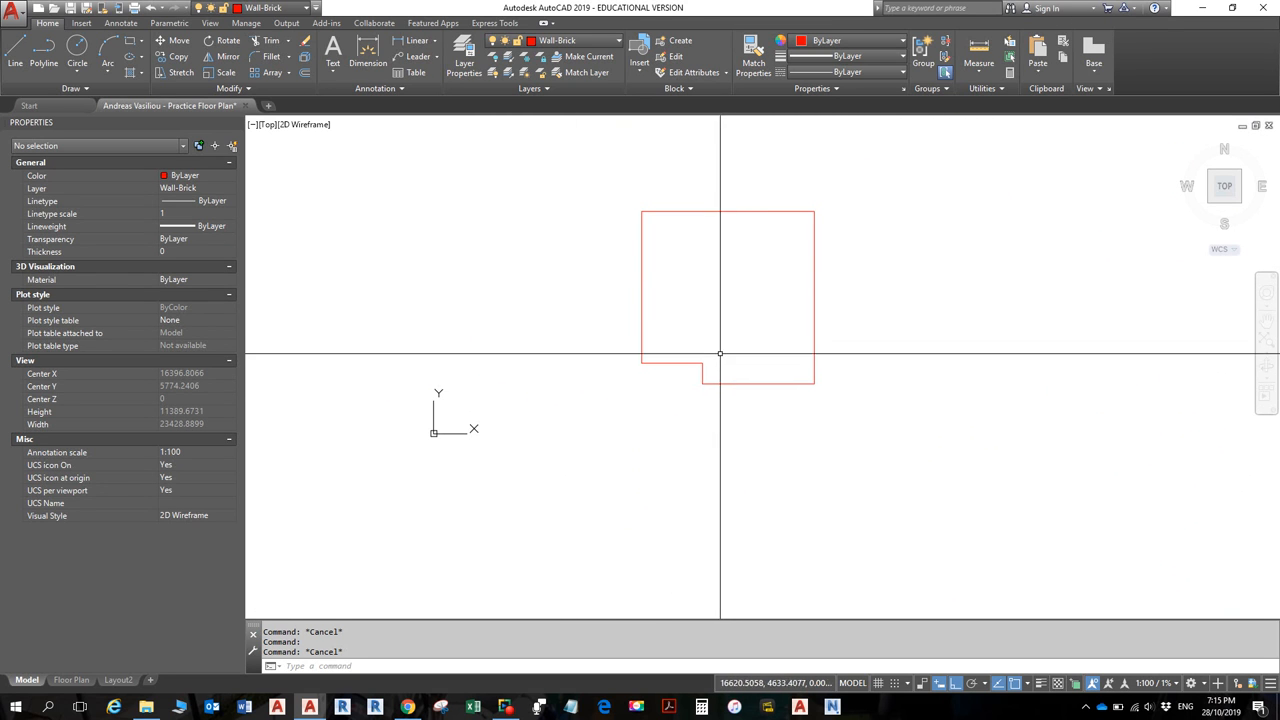
scroll(720, 354, "up", 2)
scroll(720, 350, "down", 2)
middle_click_drag(720, 338, 722, 361)
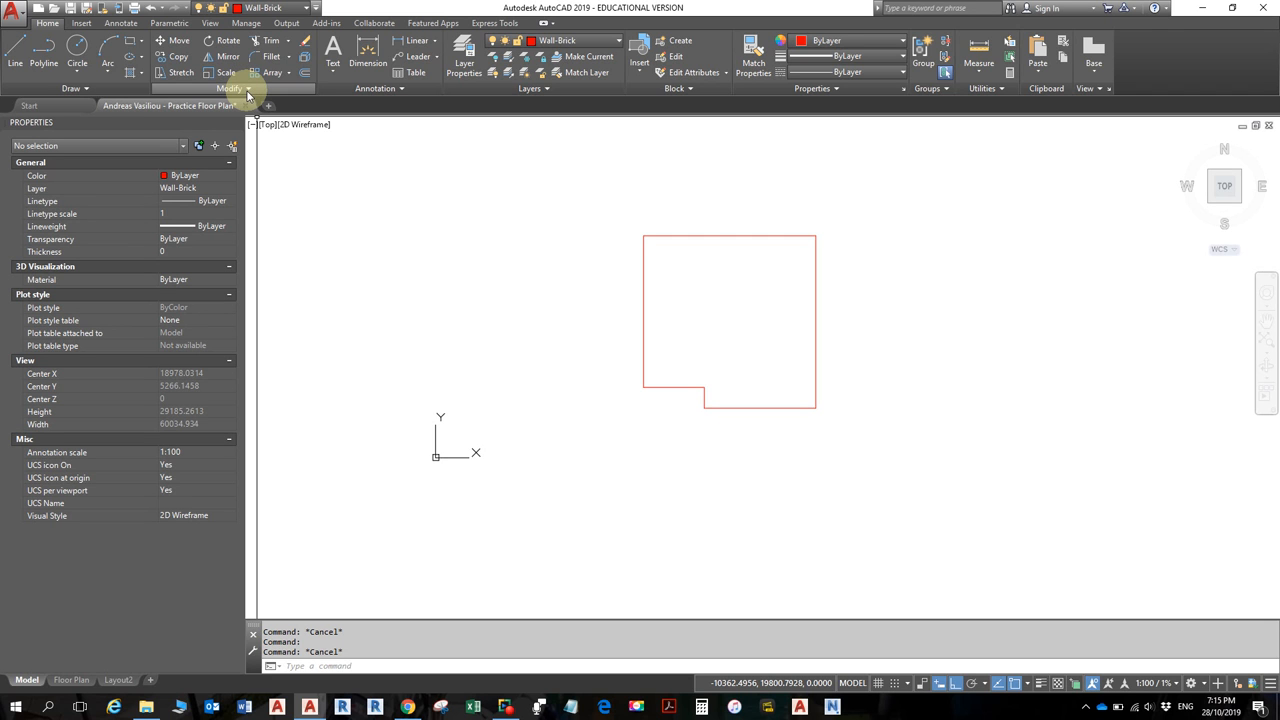
- Launch Join from the expanded Modify panel to merge the wall pieces
left_click(248, 91)
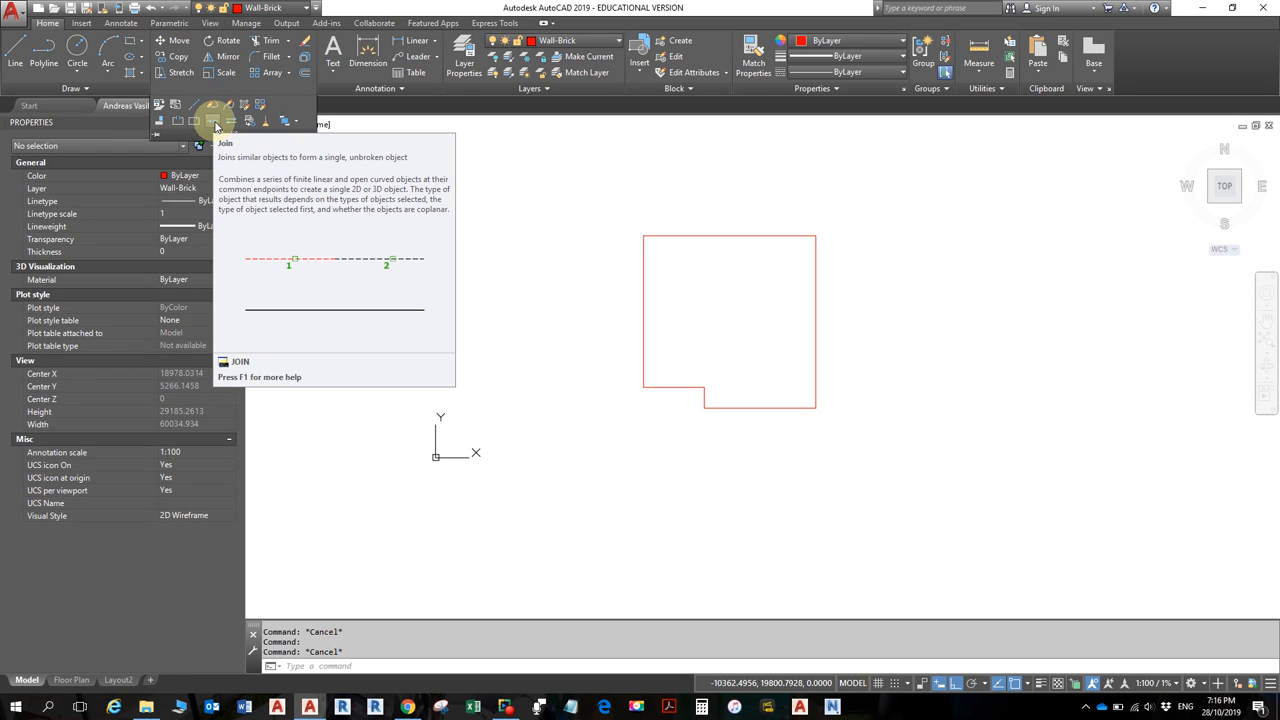
left_click(214, 124)
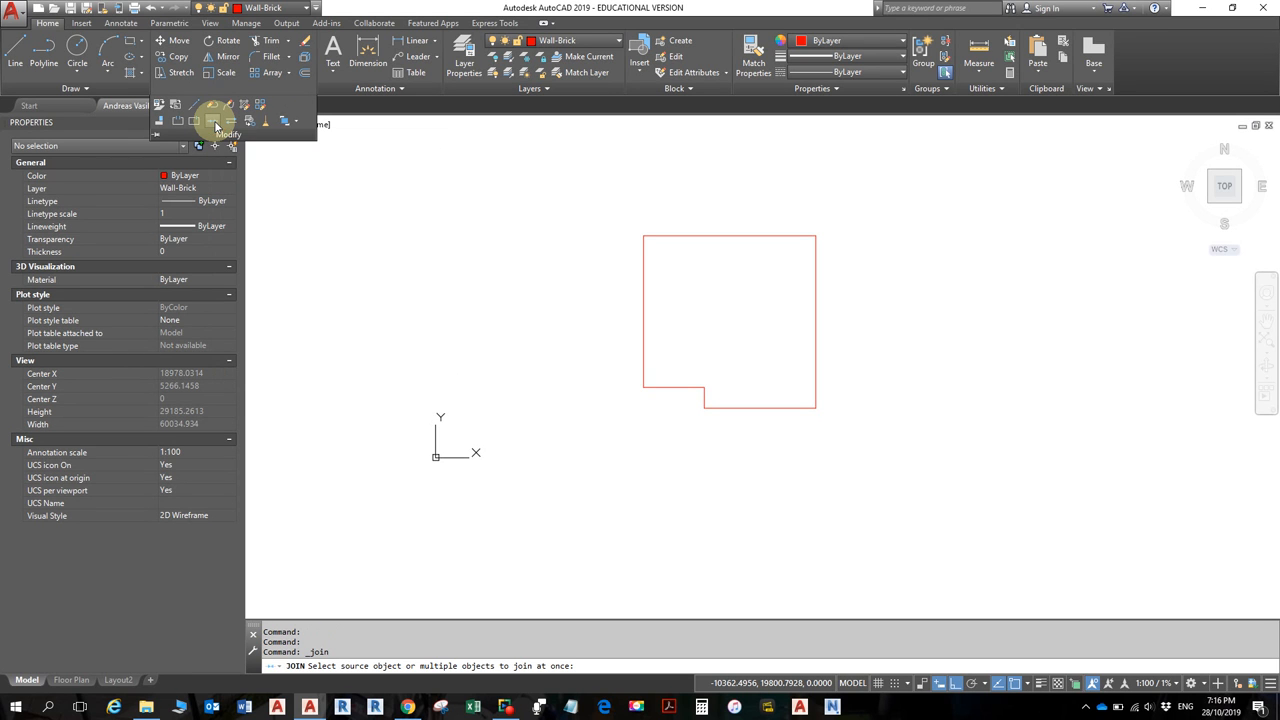
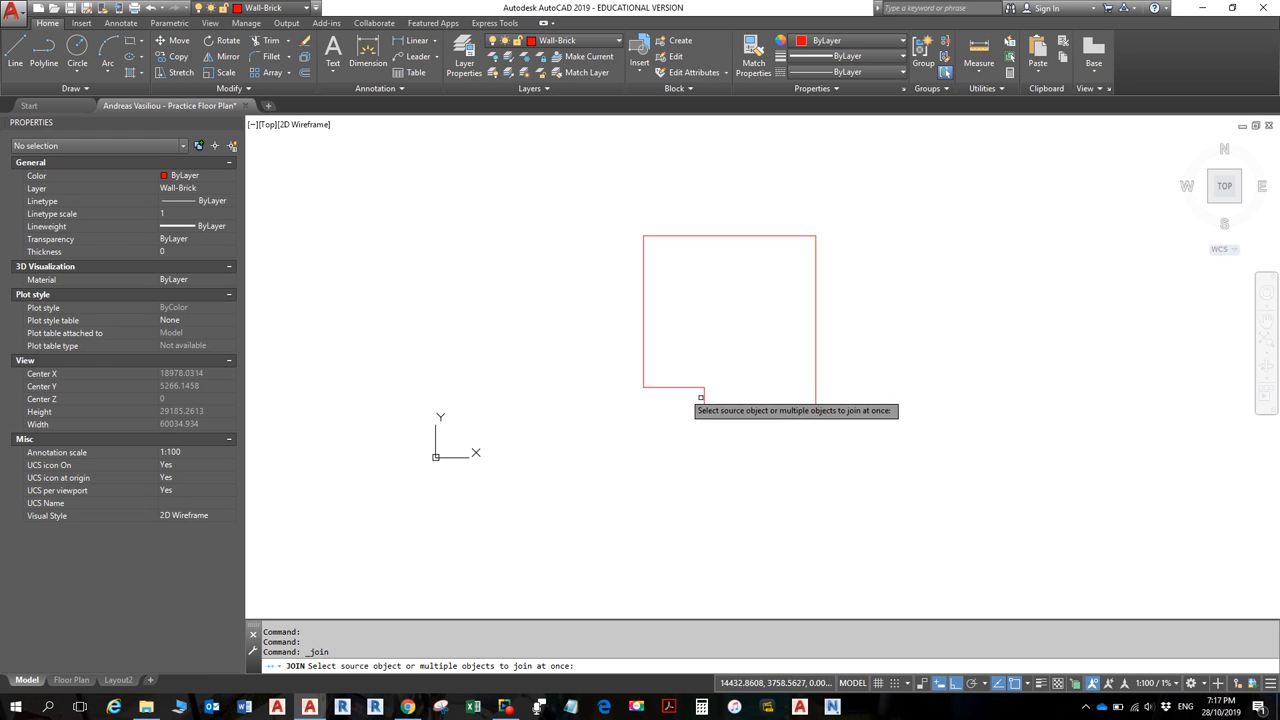
- Gather the bottom, left and short vertical walls and the windowed outline into Join, then cancel
left_click(742, 406)
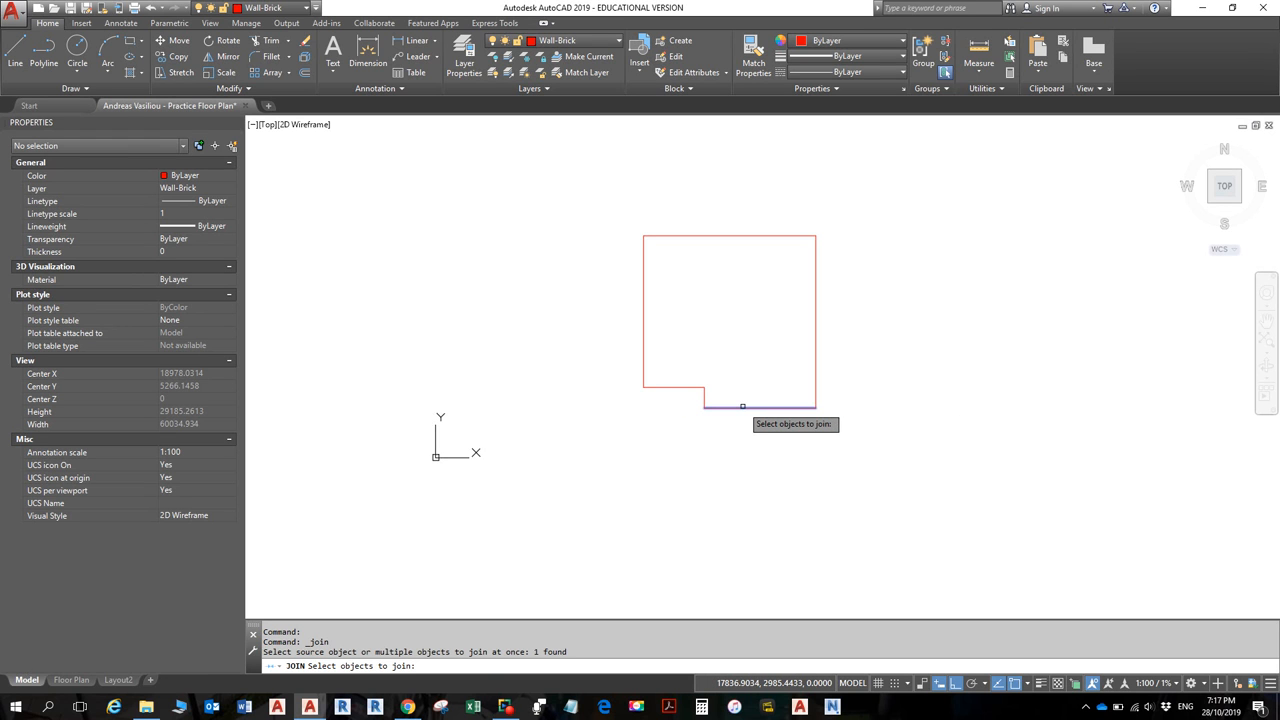
left_click(685, 388)
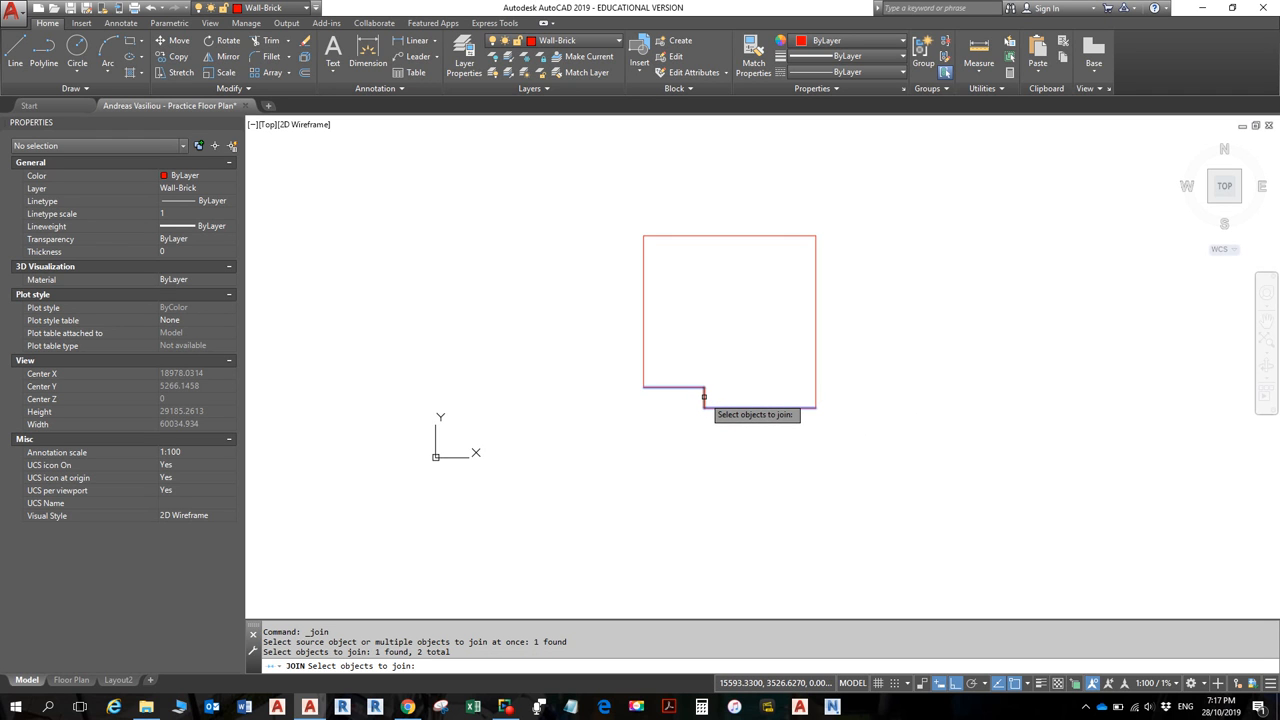
left_click(704, 397)
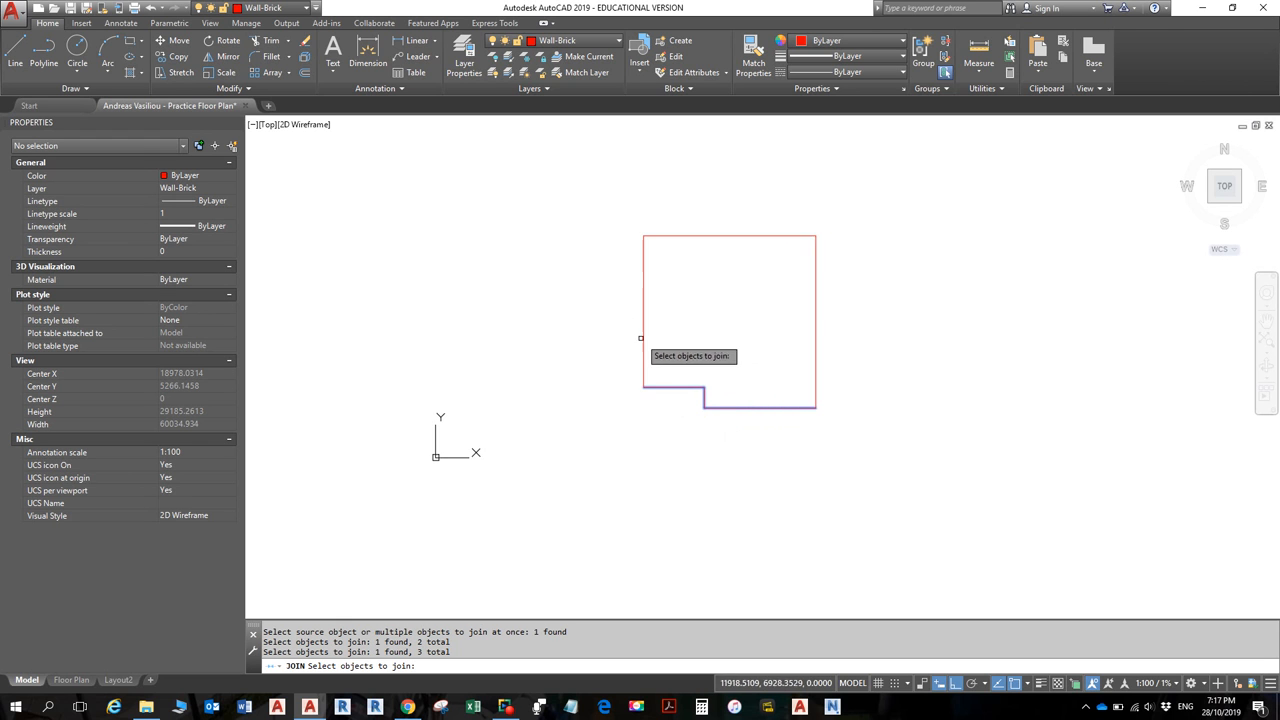
left_click(591, 191)
left_click(837, 423)
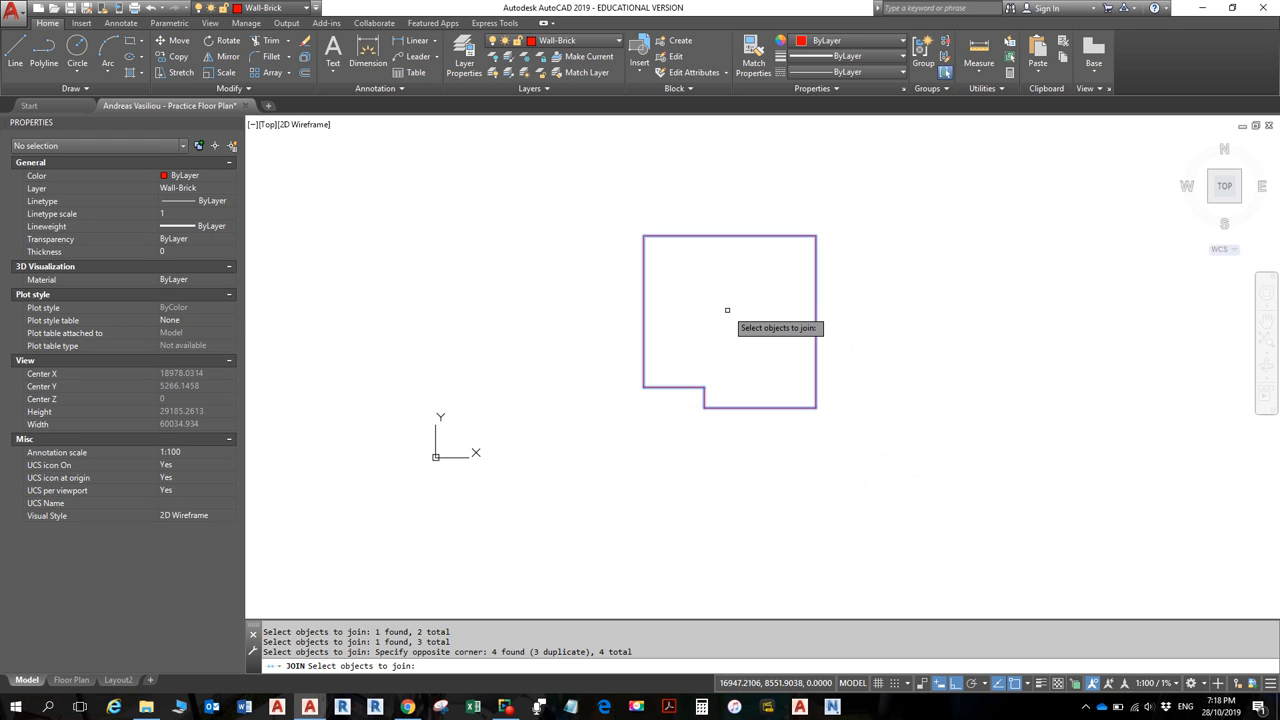
key("Escape")
- Draw a short horizontal line inside the room with L, then restart Join with J
type("l")
key("Return")
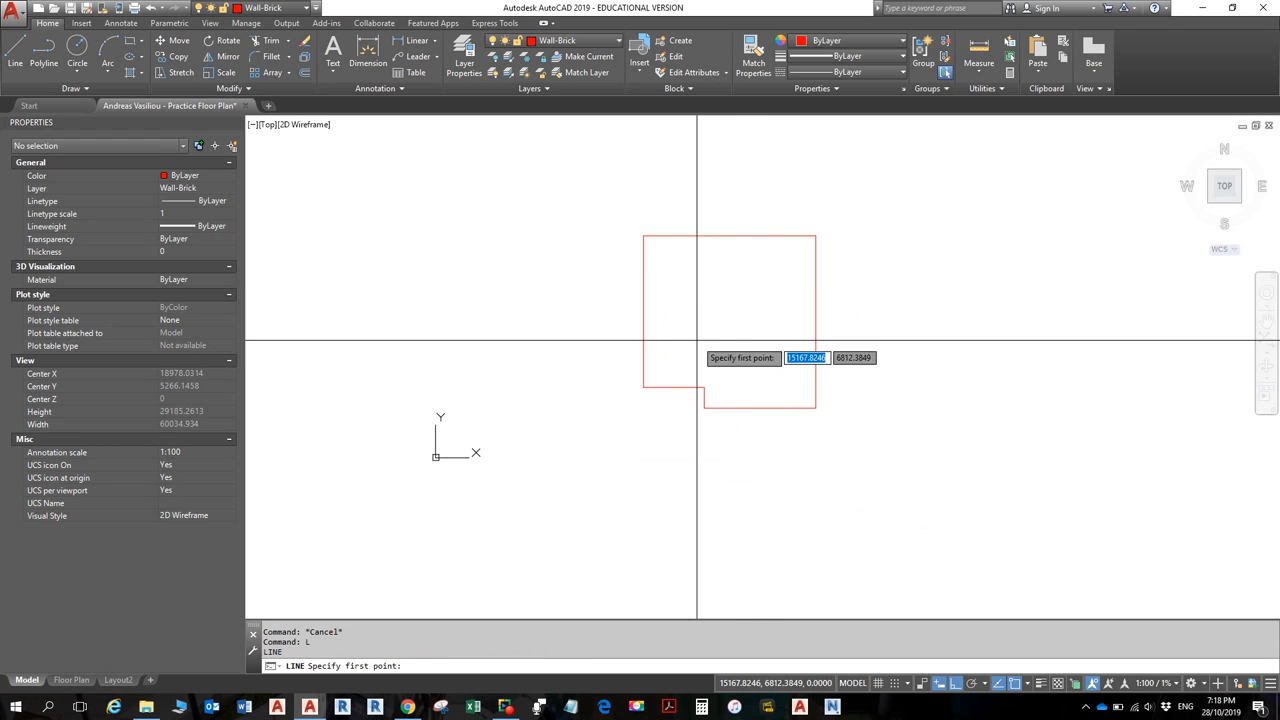
left_click(697, 341)
left_click(775, 340)
key("Return")
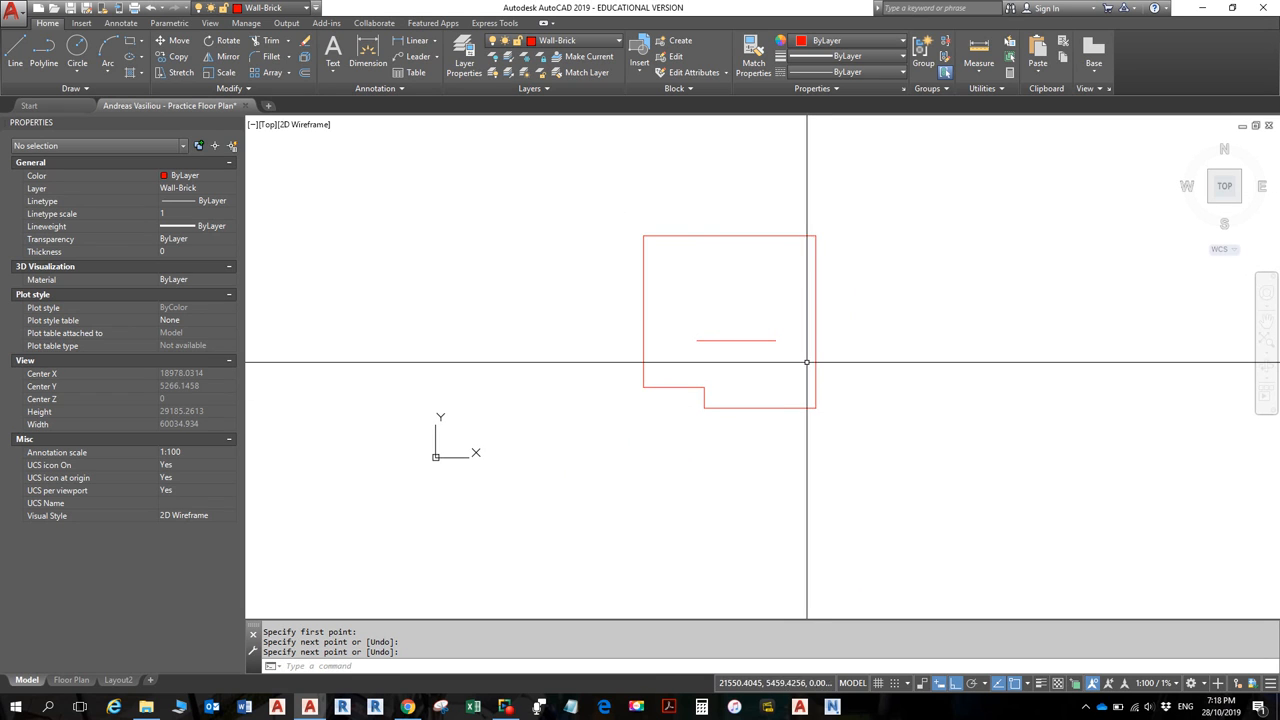
type("j")
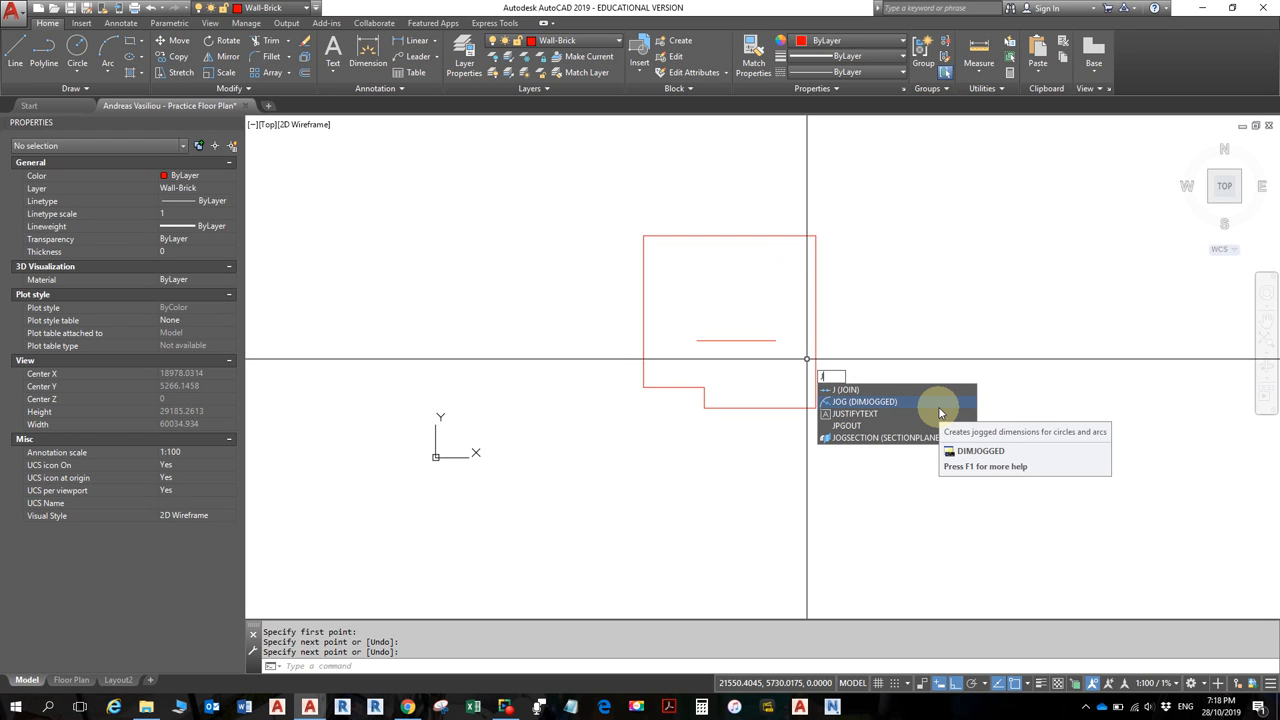
right_click(885, 318)
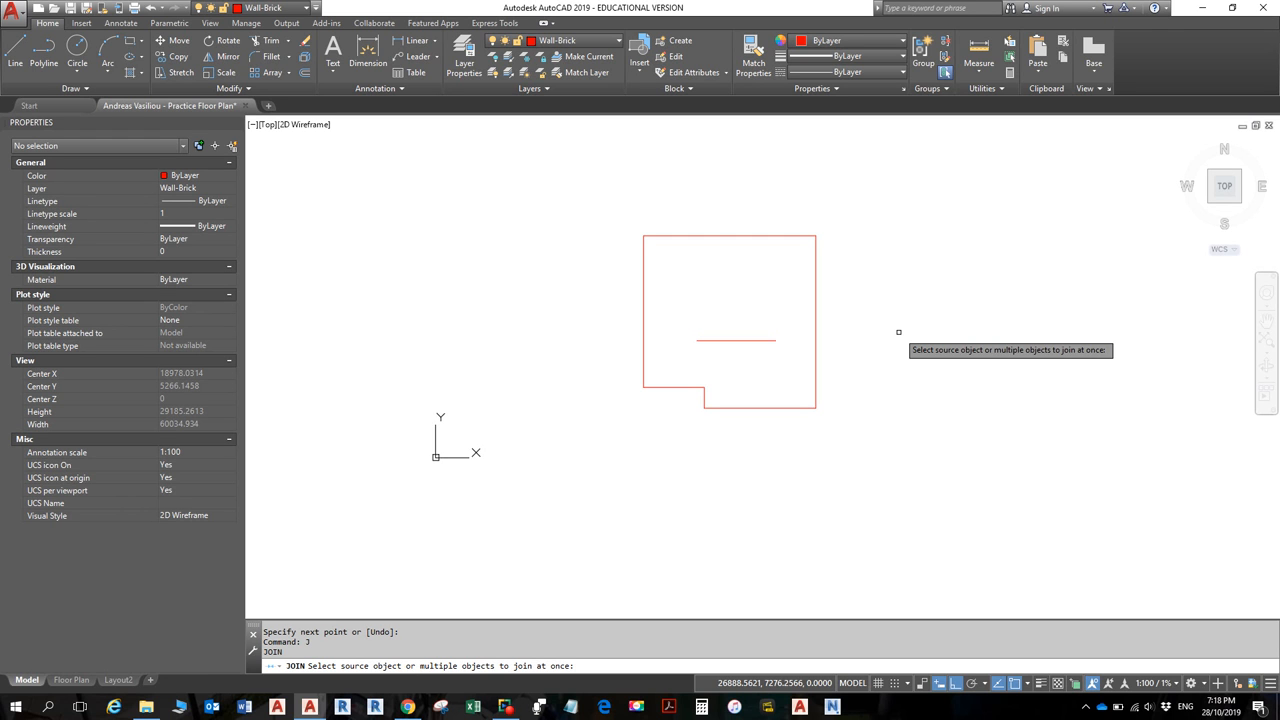
- Window-select the room and join its five wall segments into one closed polyline, then verify it
left_click(623, 208)
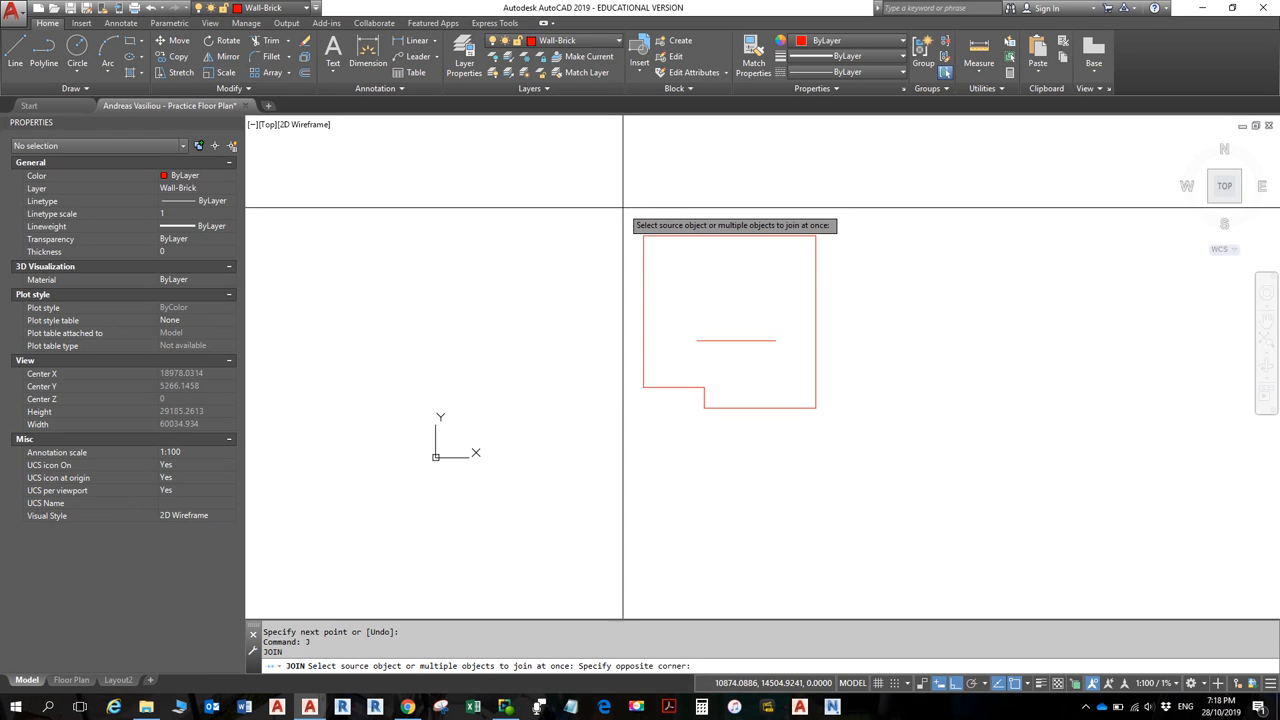
left_click(848, 431)
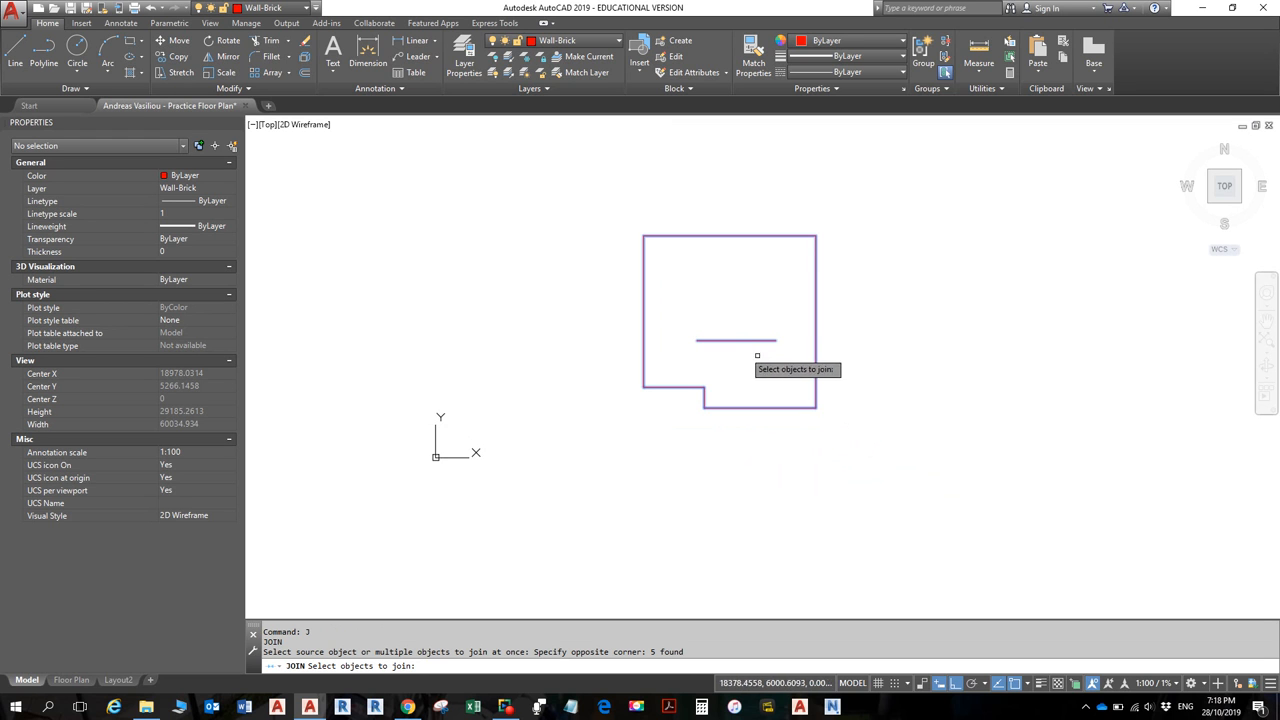
key("Return")
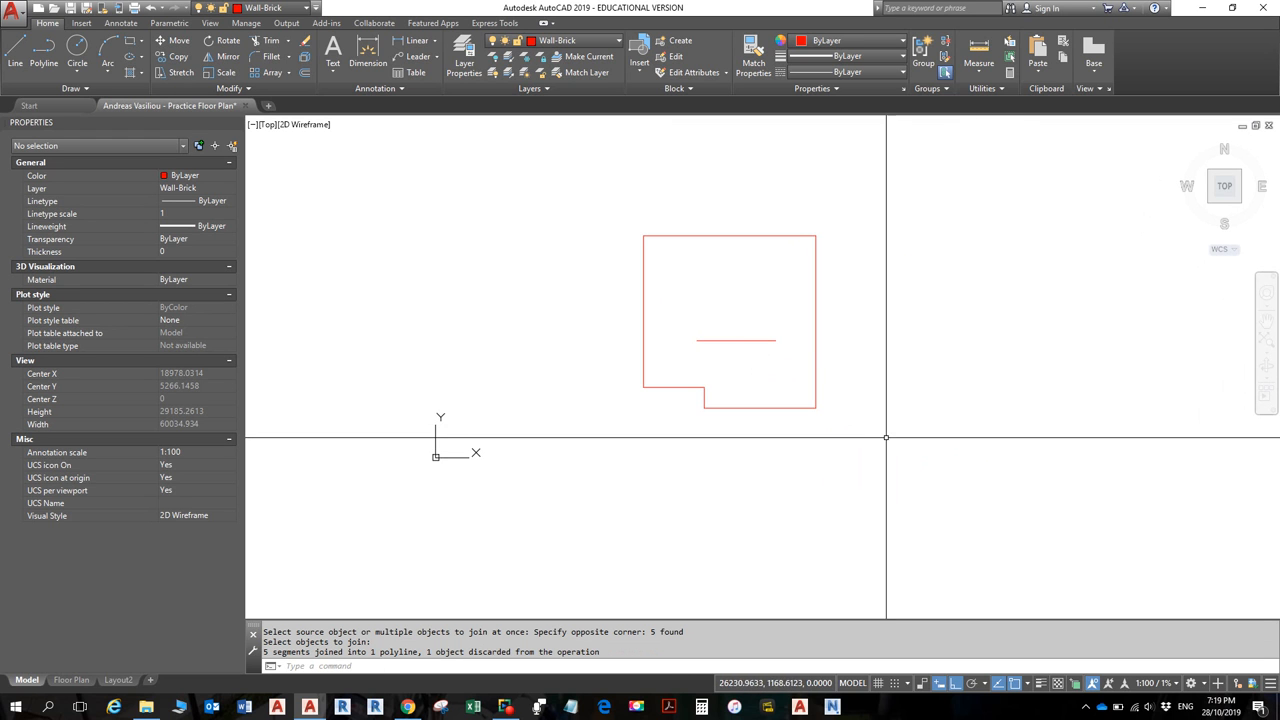
left_click(789, 407)
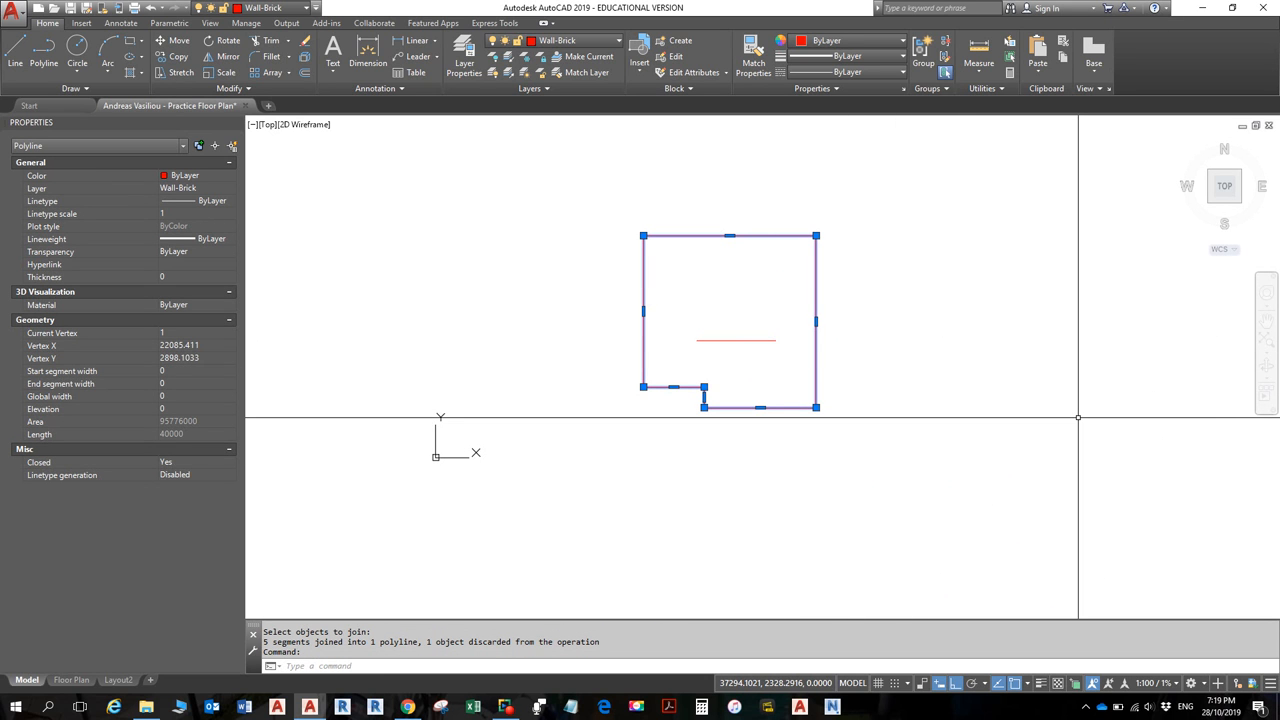
key("Escape")
key("Escape")
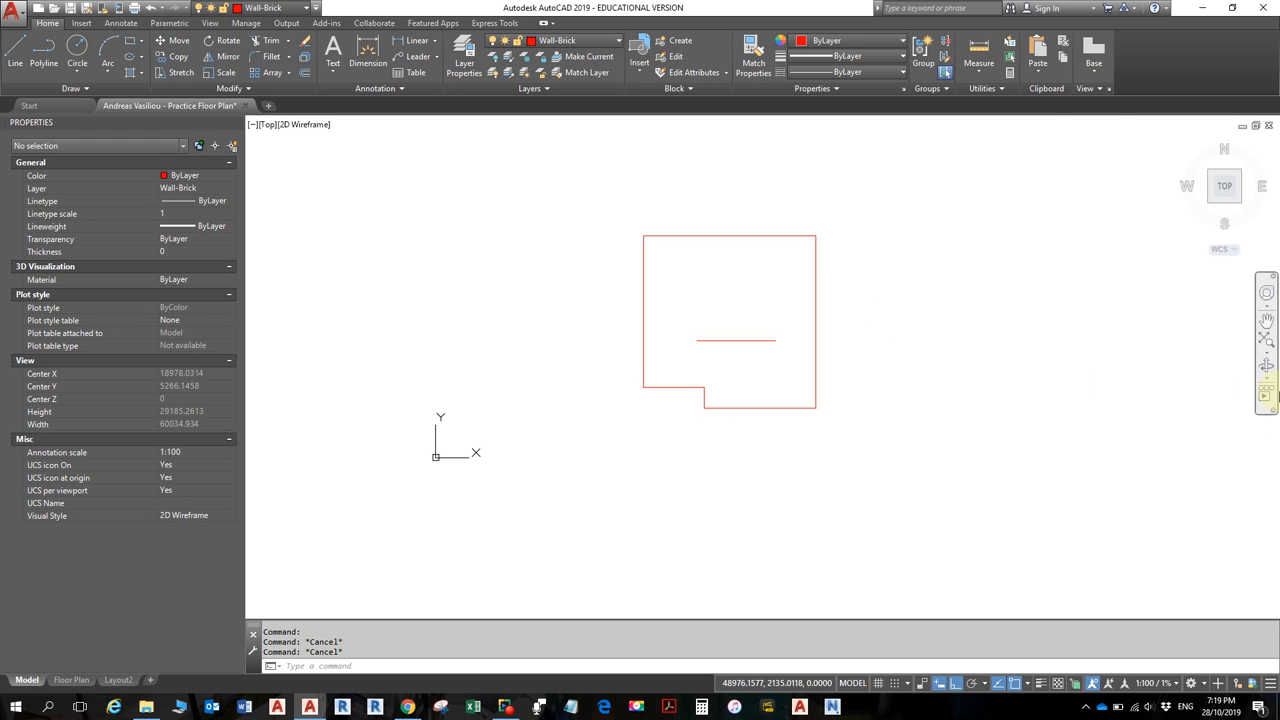
- Crossing-select and delete the short line inside the room, then clear stray selections
left_click(794, 354)
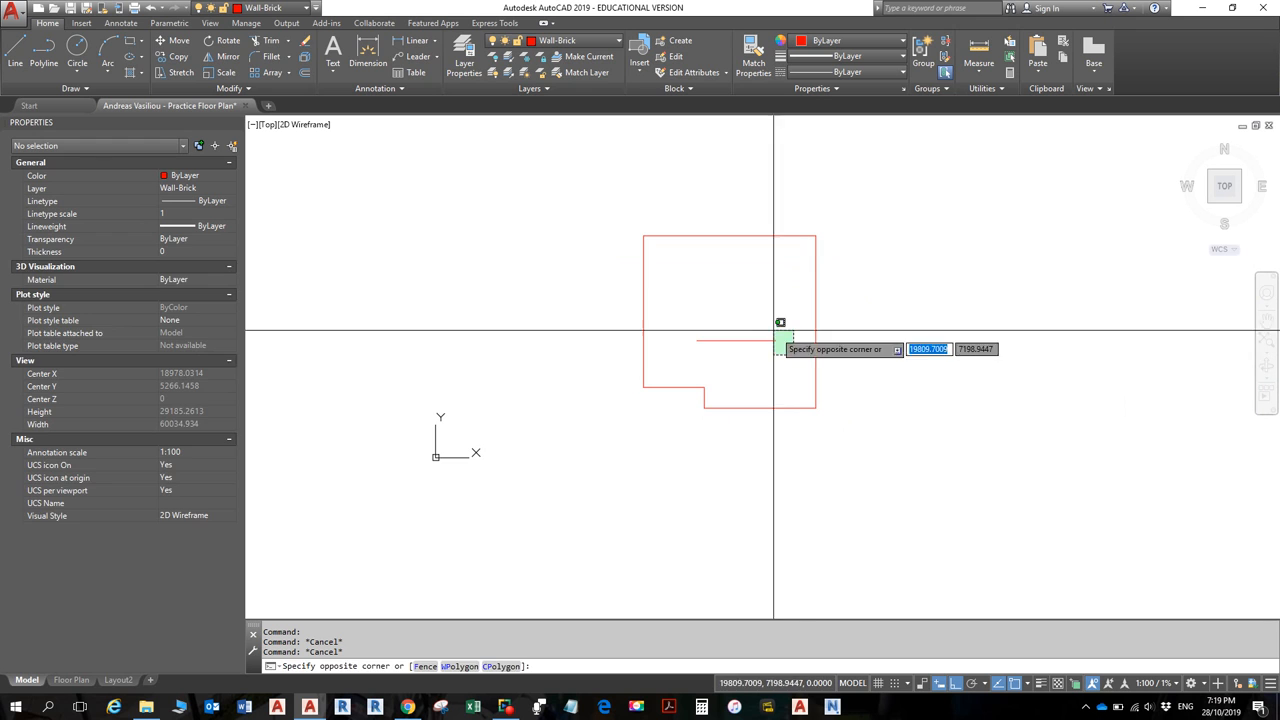
left_click(773, 330)
key("Delete")
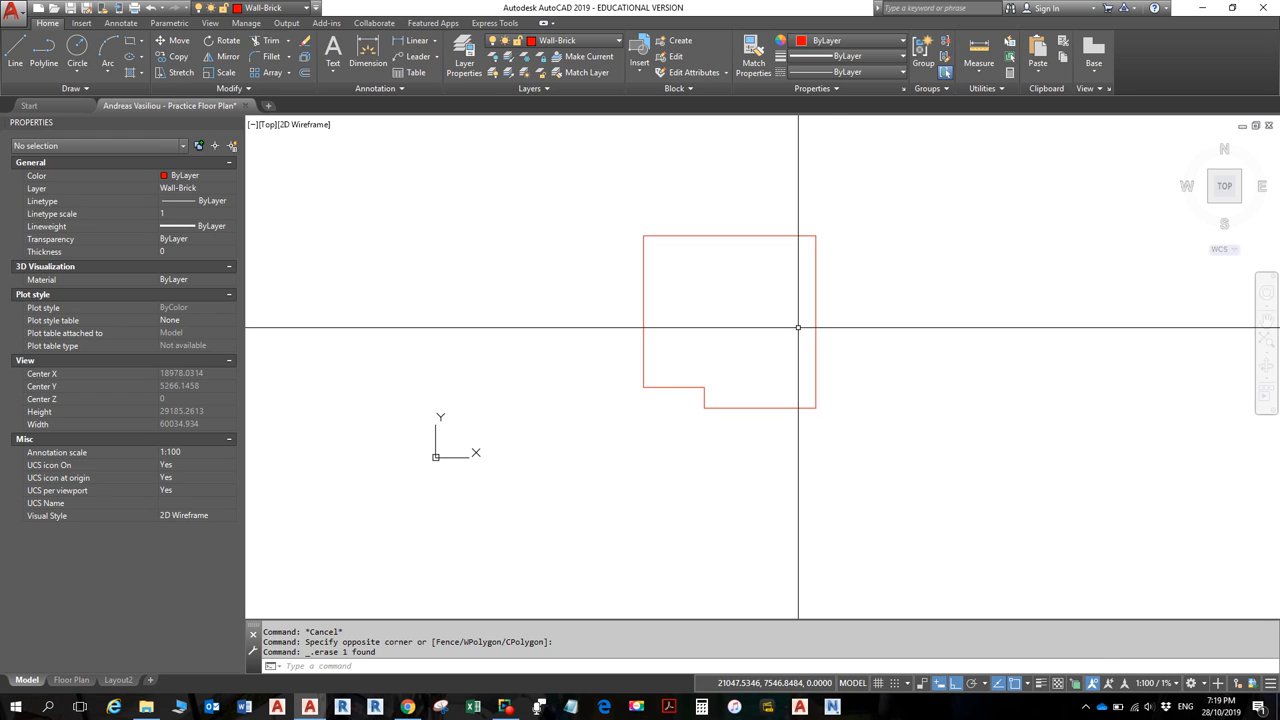
key("Escape")
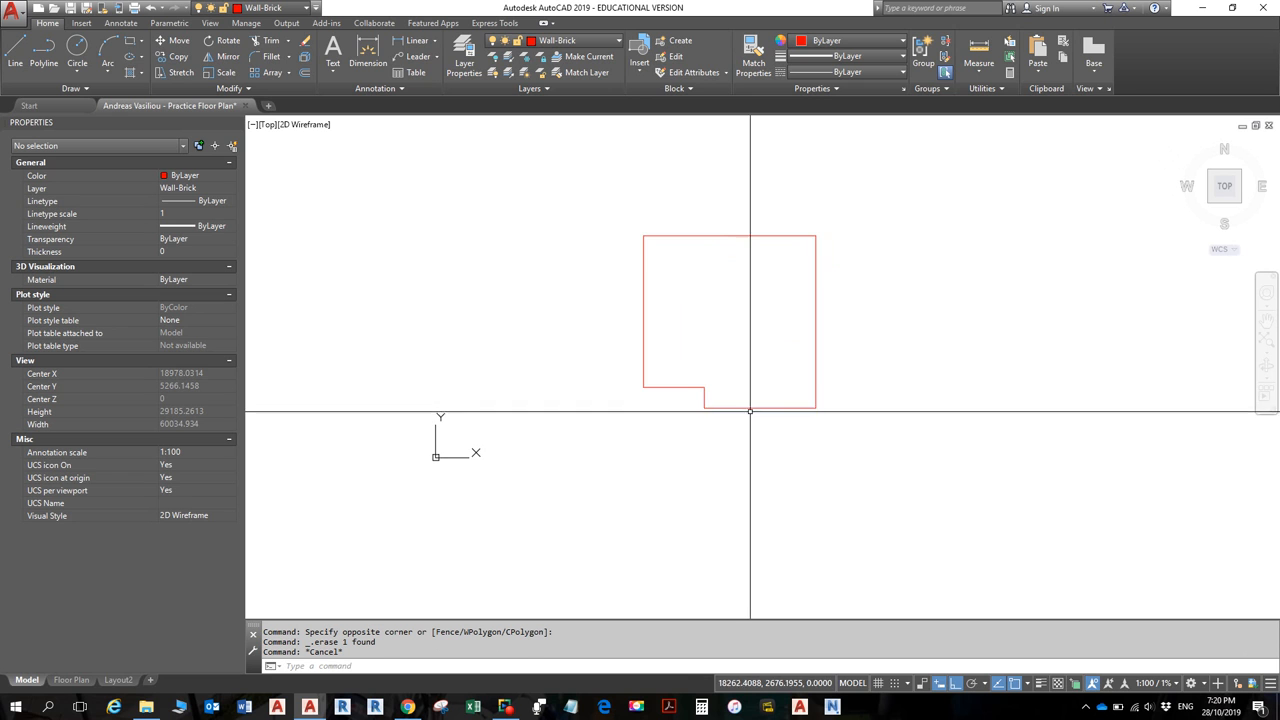
left_click(753, 406)
key("Escape")
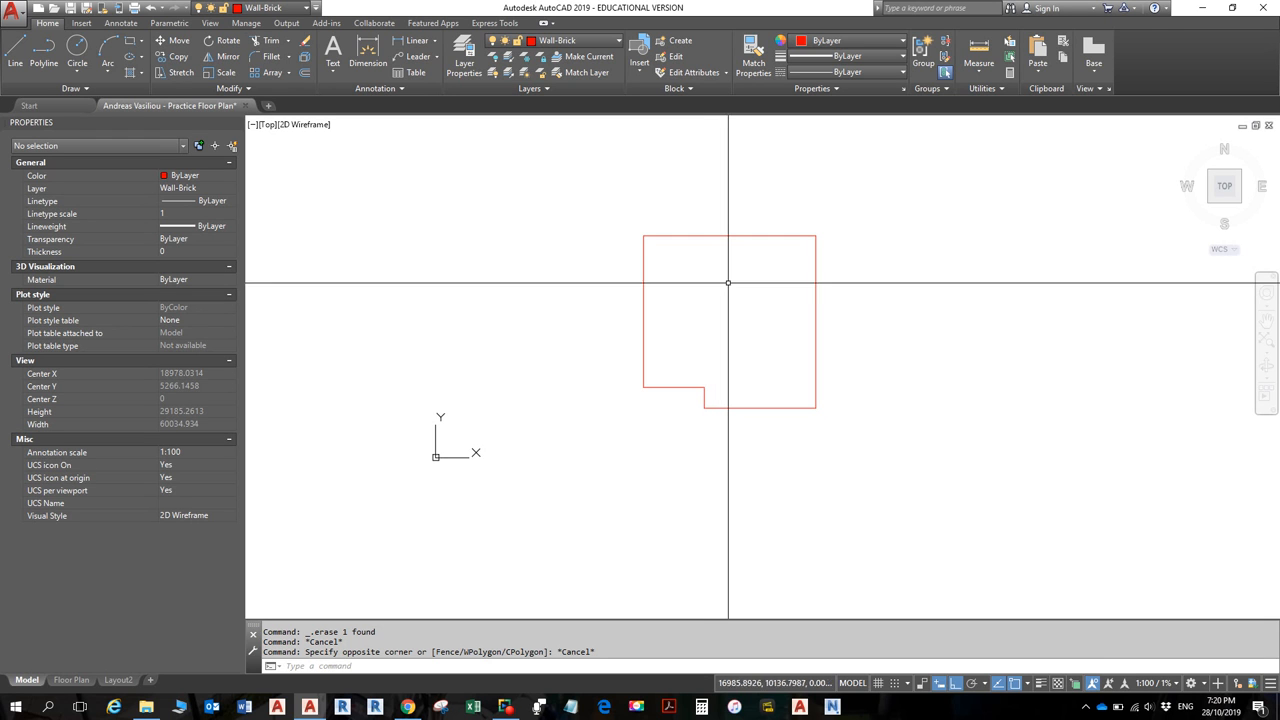
left_click(721, 235)
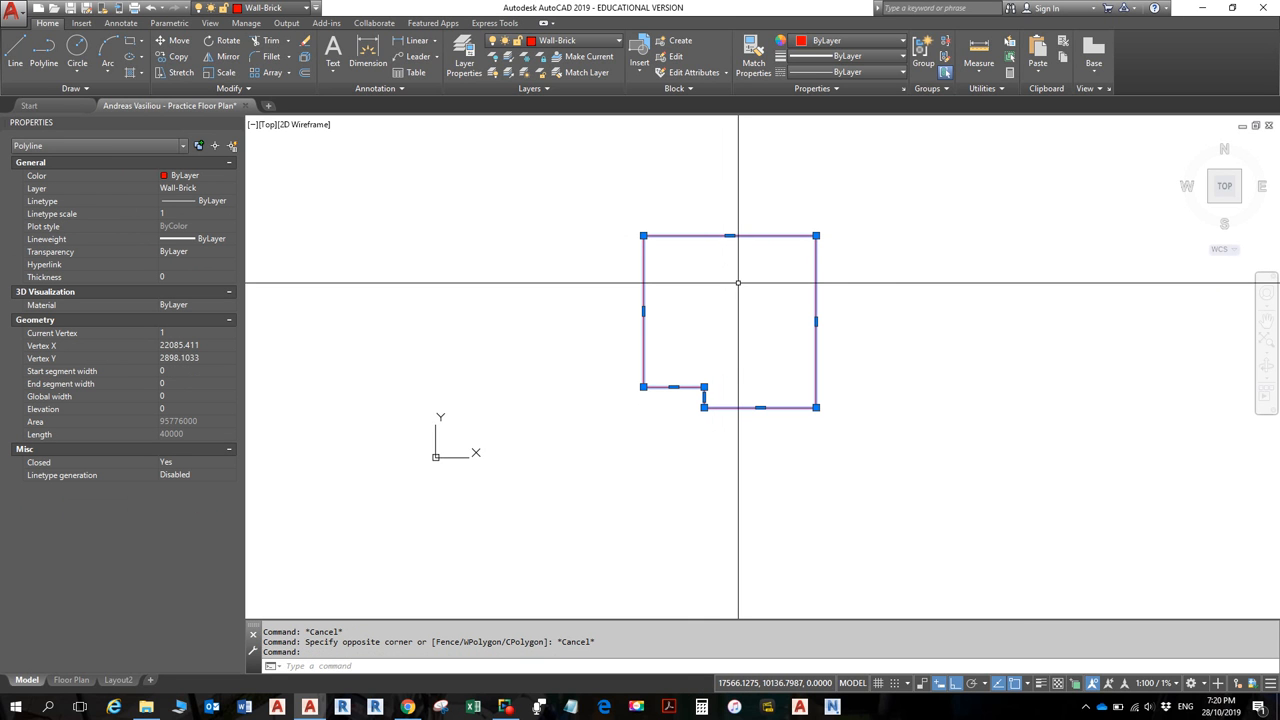
type("x")
key("Return")
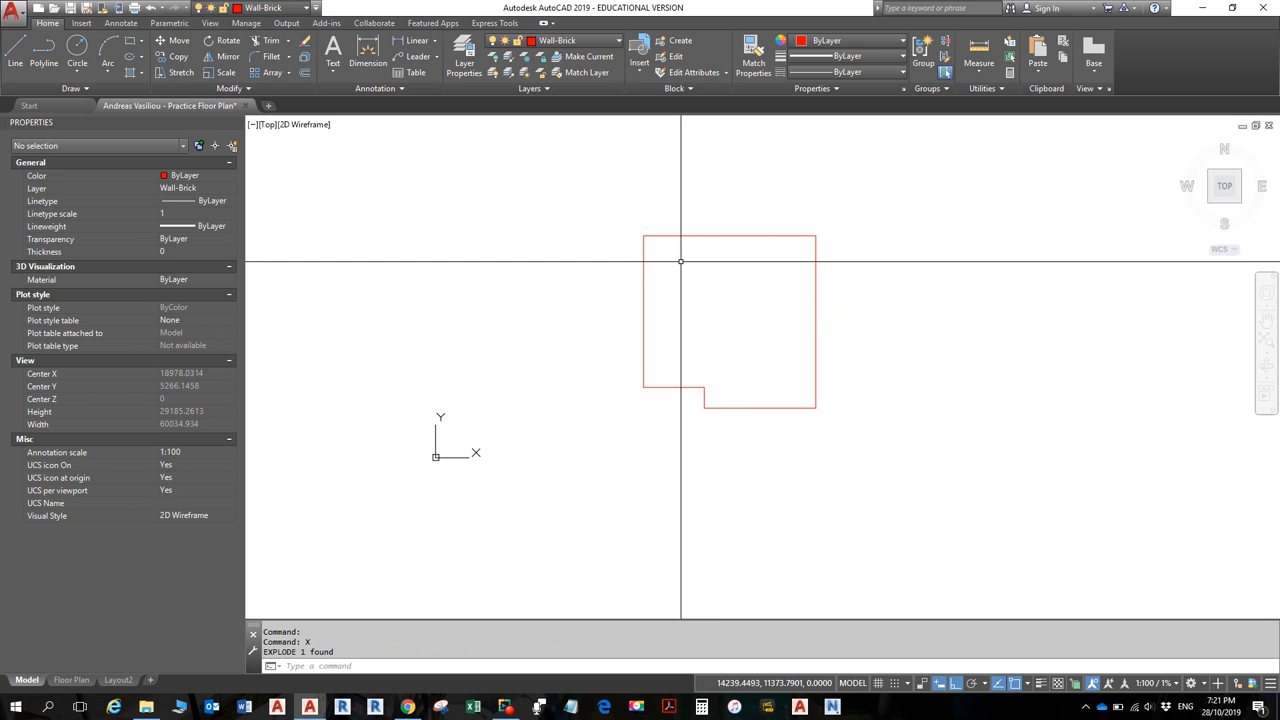
left_click(705, 236)
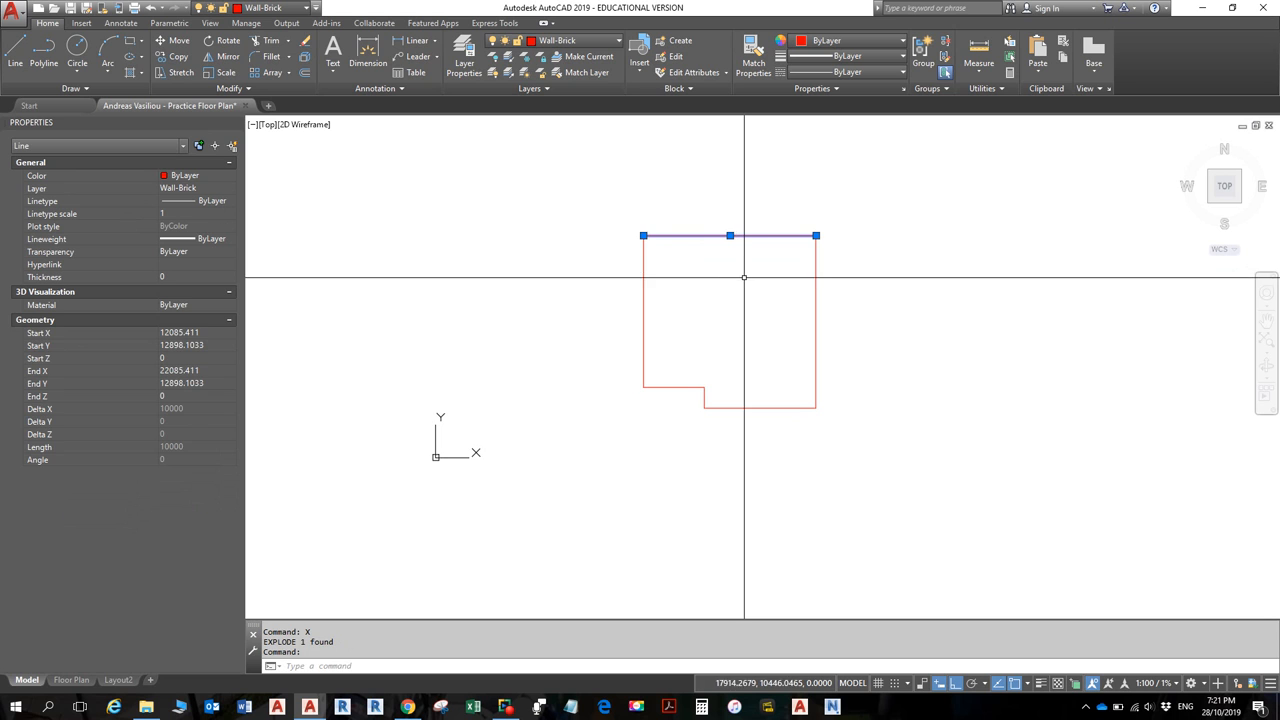
key("Escape")
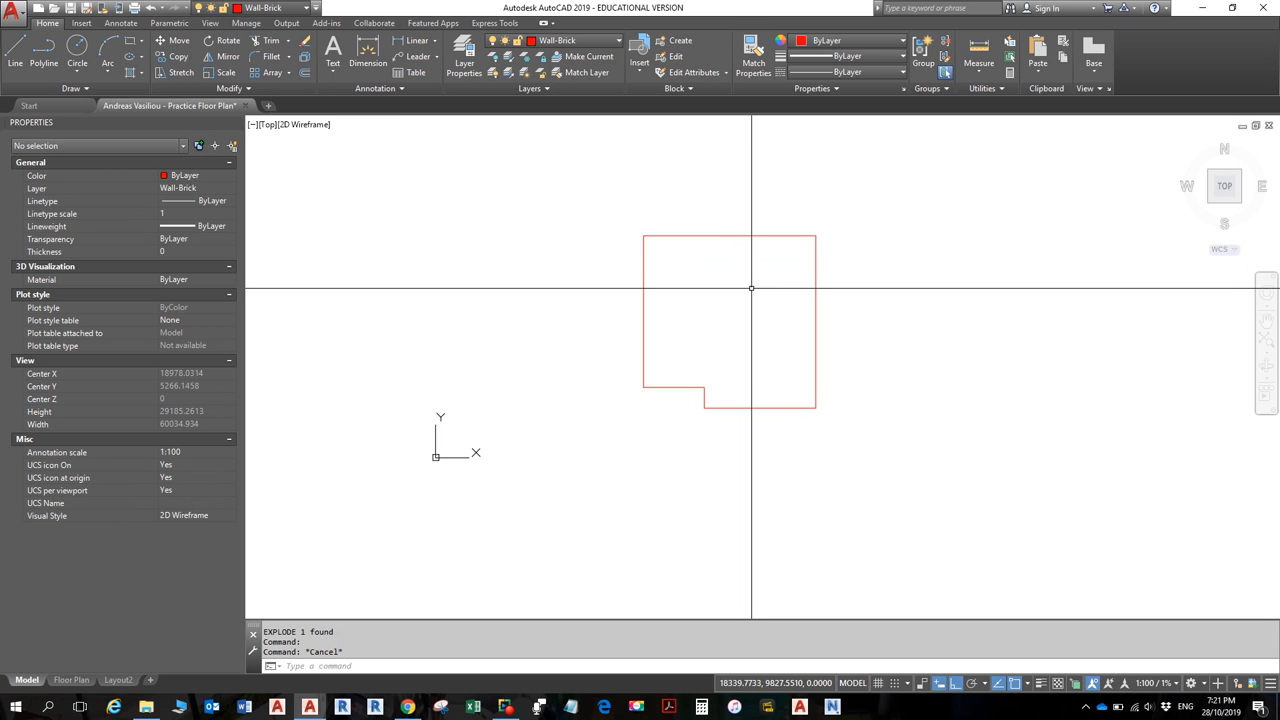
key("ctrl+z")
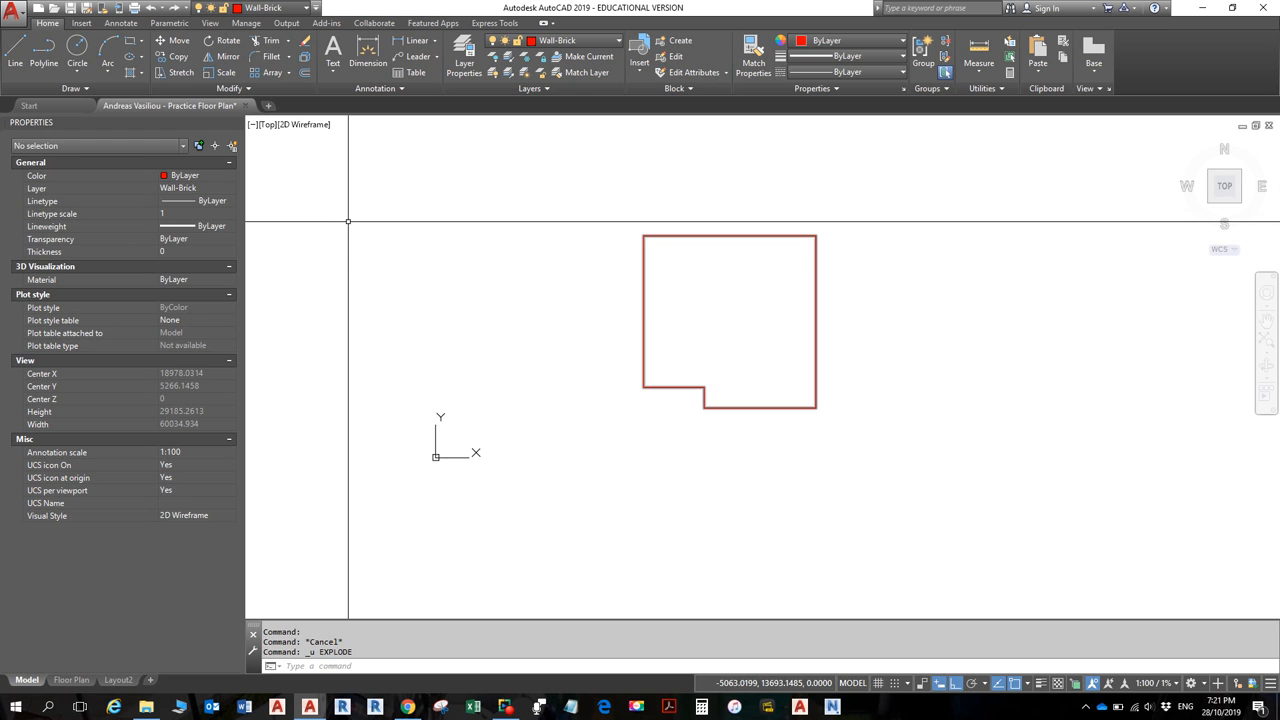
- Explode the room outline polyline with X into separate wall lines, then select one to inspect
left_click(643, 279)
key("Escape")
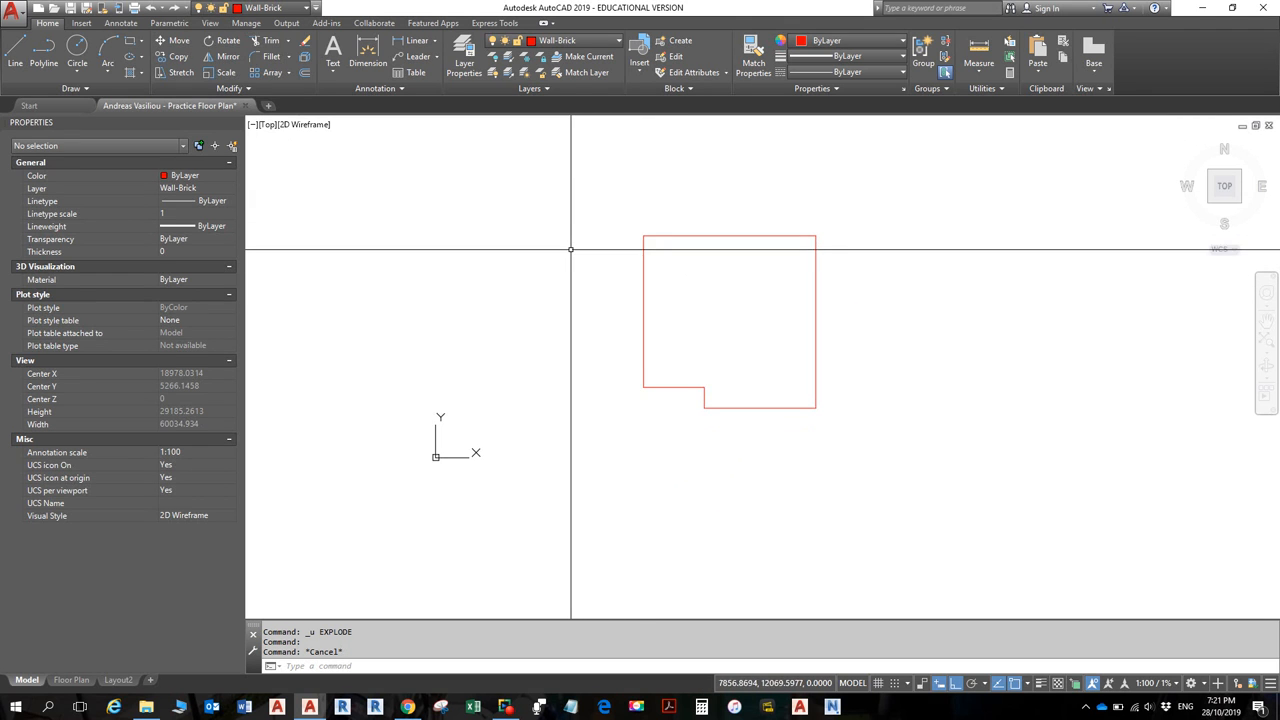
type("X")
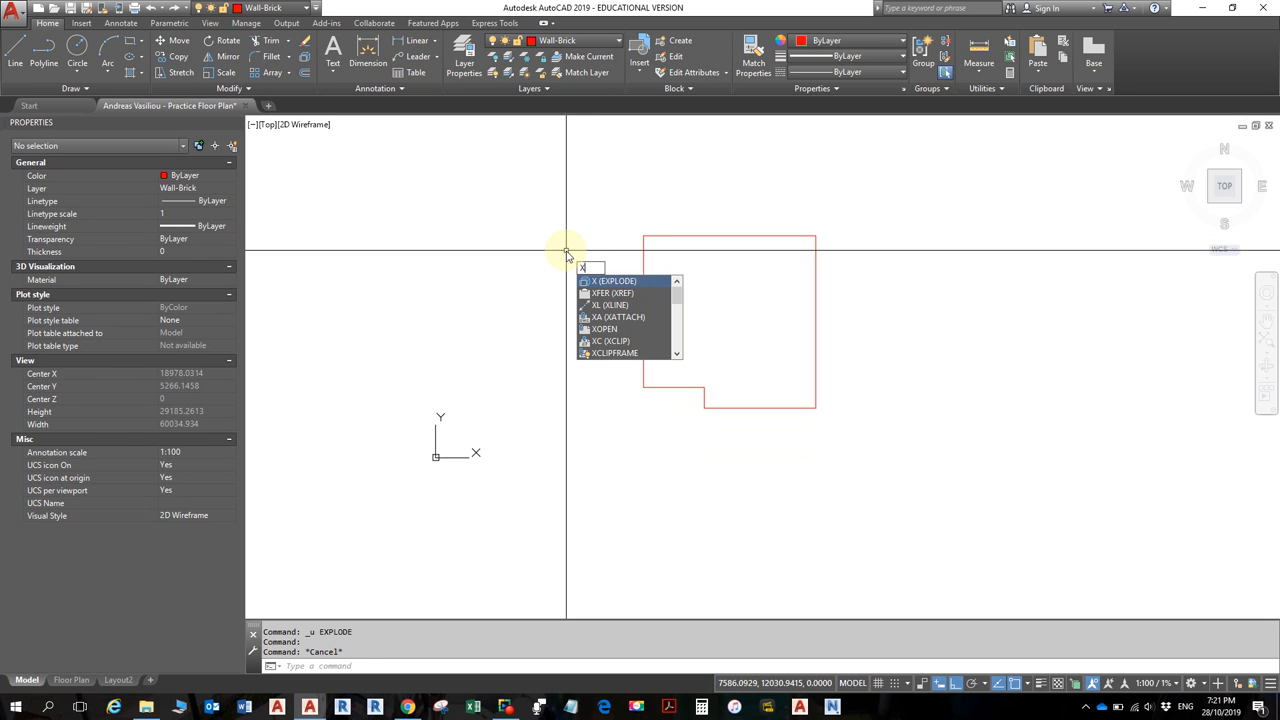
key("Return")
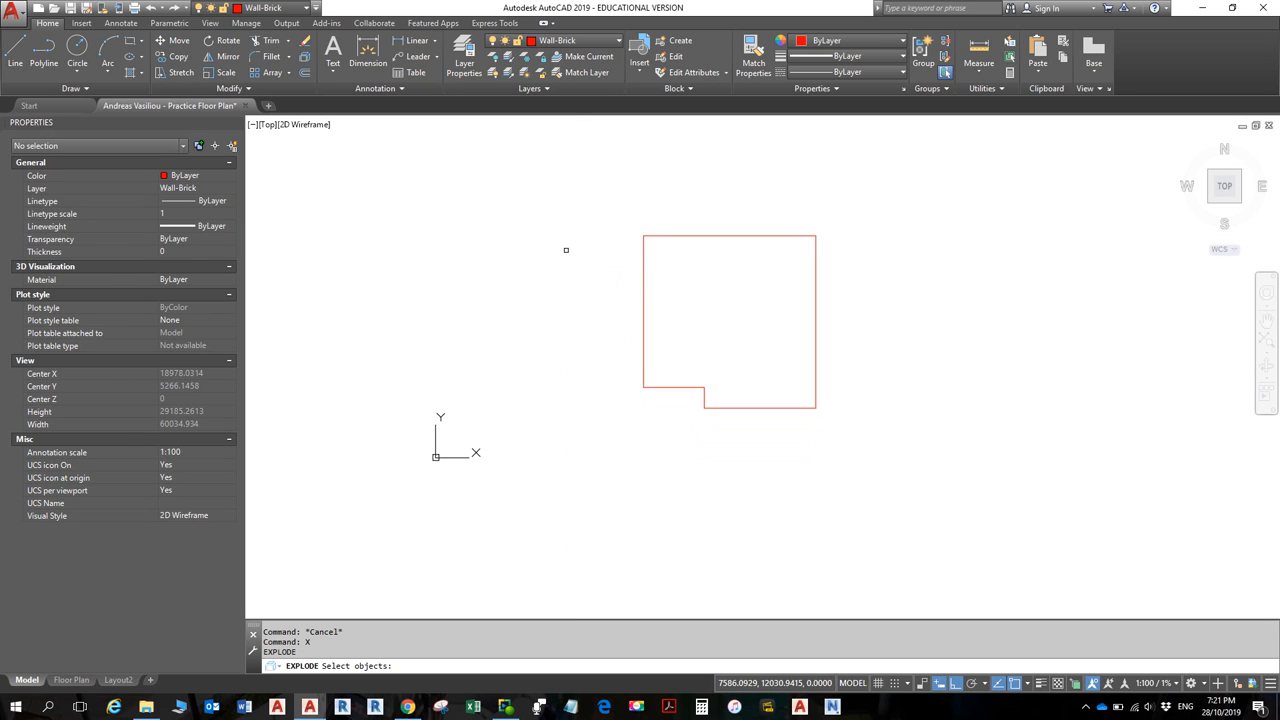
left_click(642, 310)
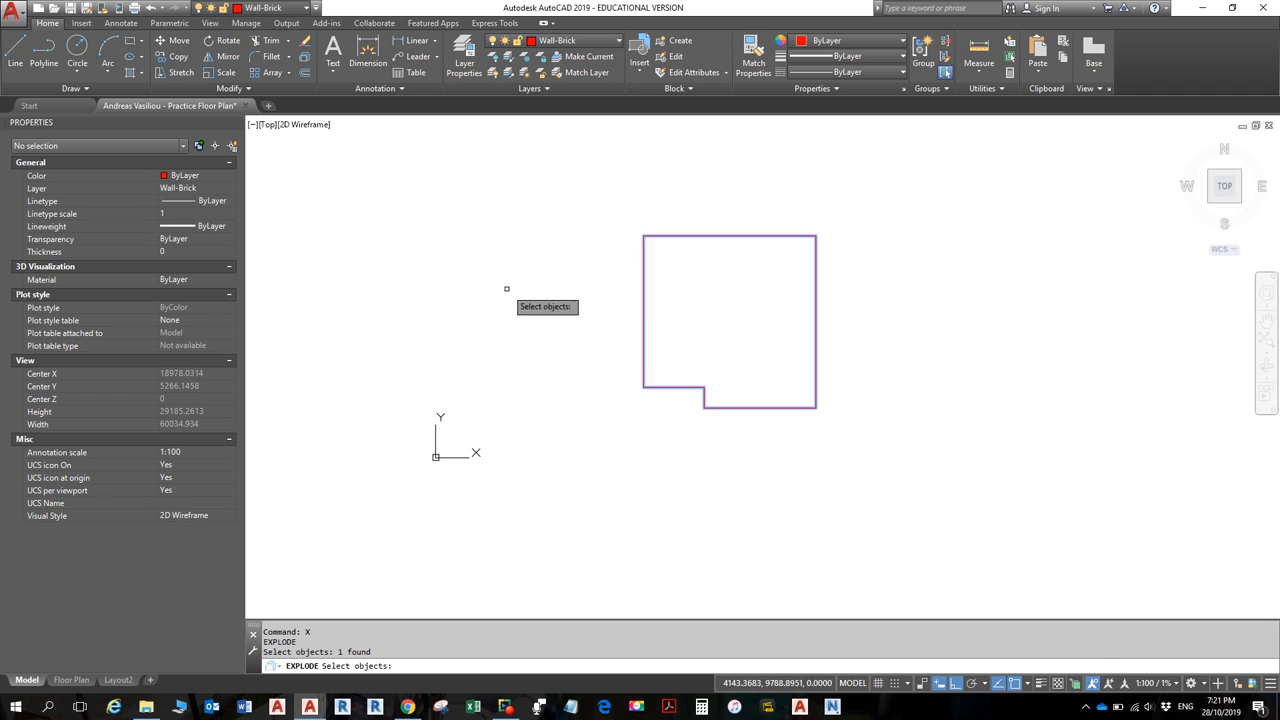
left_click(641, 329)
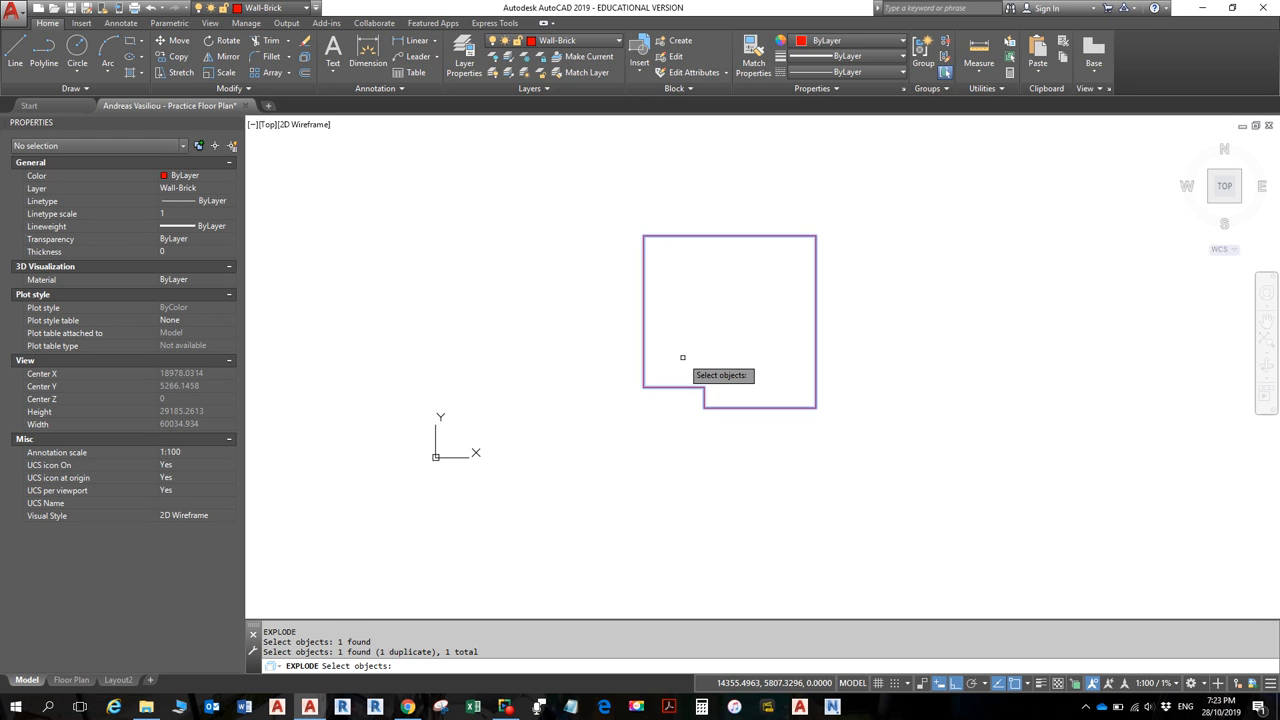
key("Return")
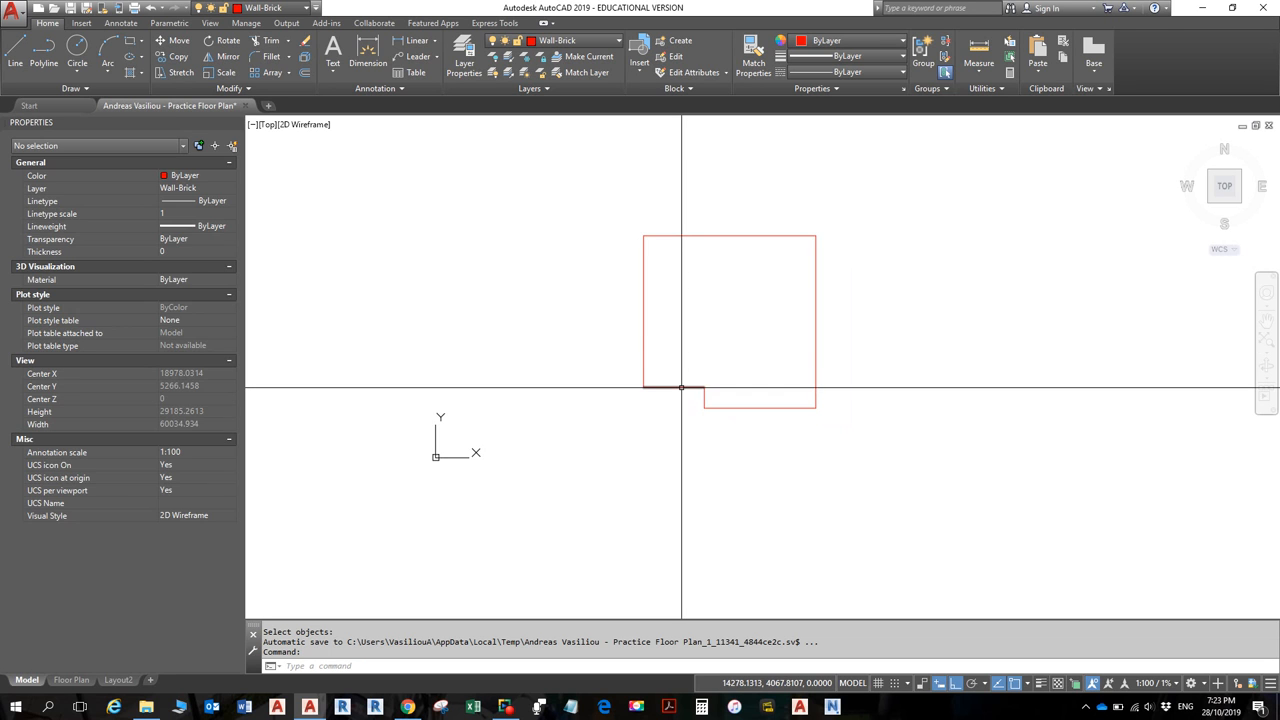
left_click(676, 387)
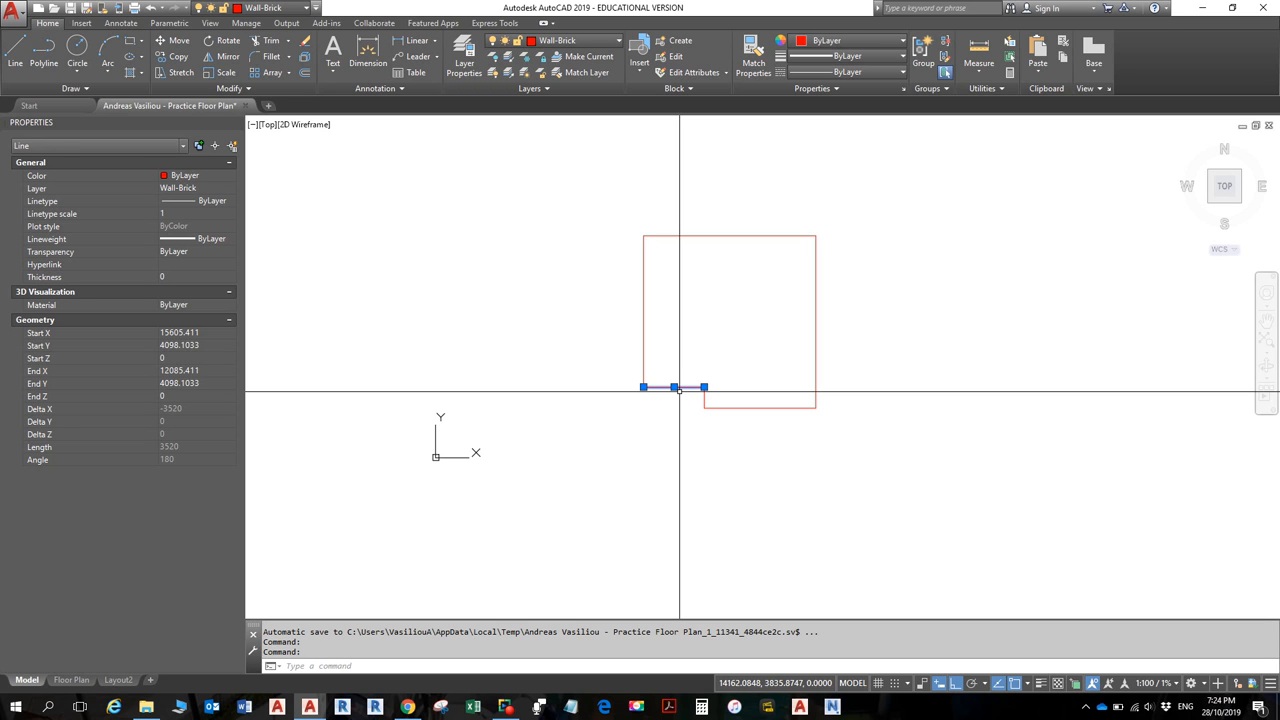
- Deselect the inspected outline wall line
key("Escape")
key("Escape")
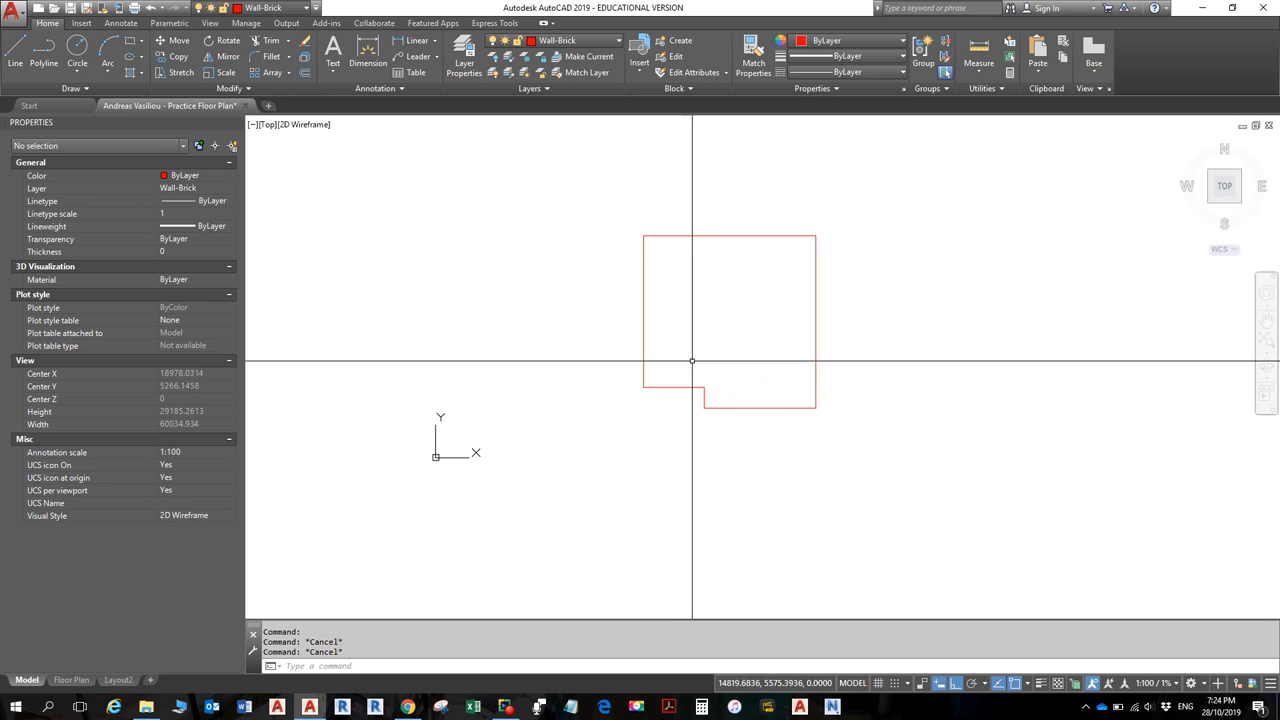
- Join the six outline lines into one Wall-Brick polyline using J and a selection window
type("J")
key("Return")
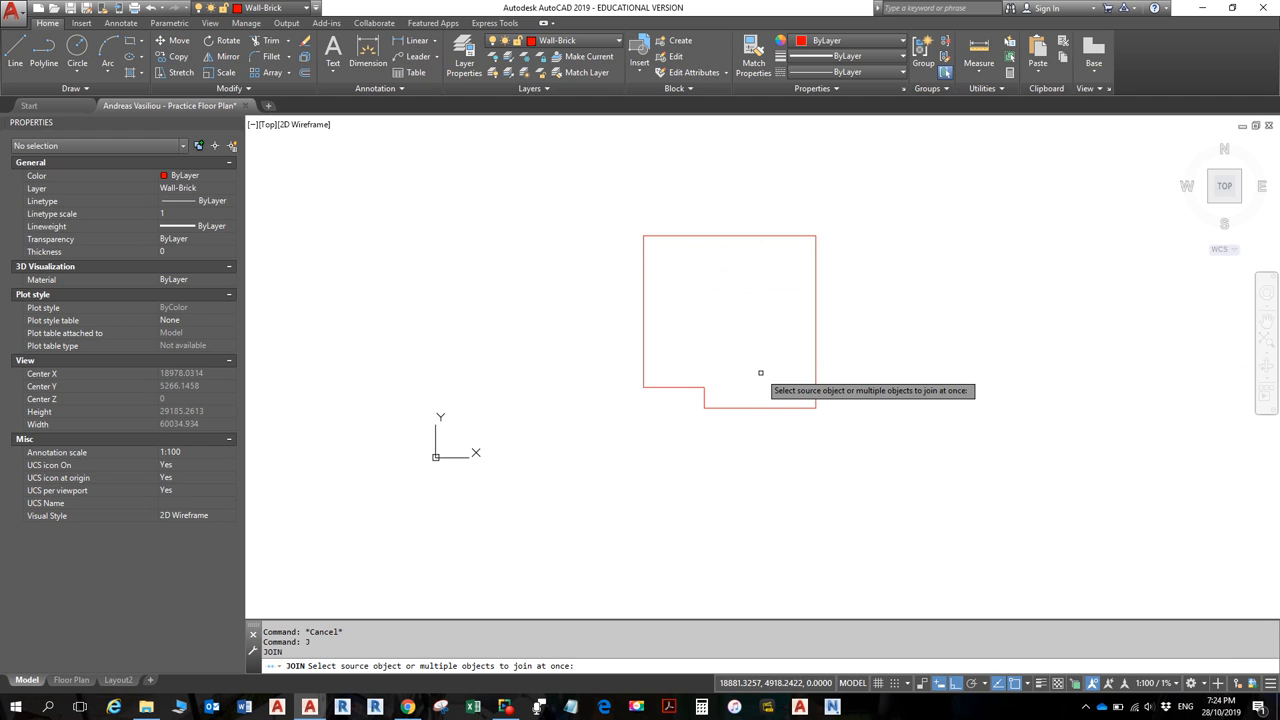
left_click(614, 207)
left_click(830, 420)
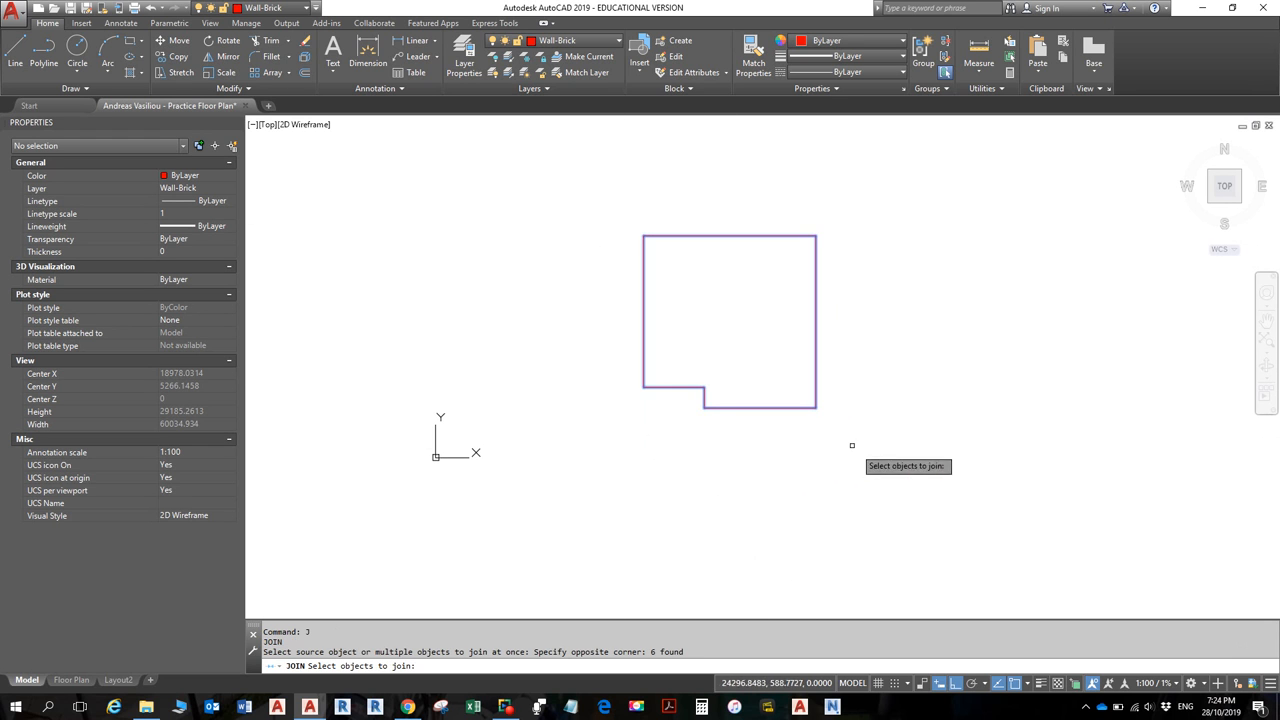
key("Return")
key("Escape")
key("Escape")
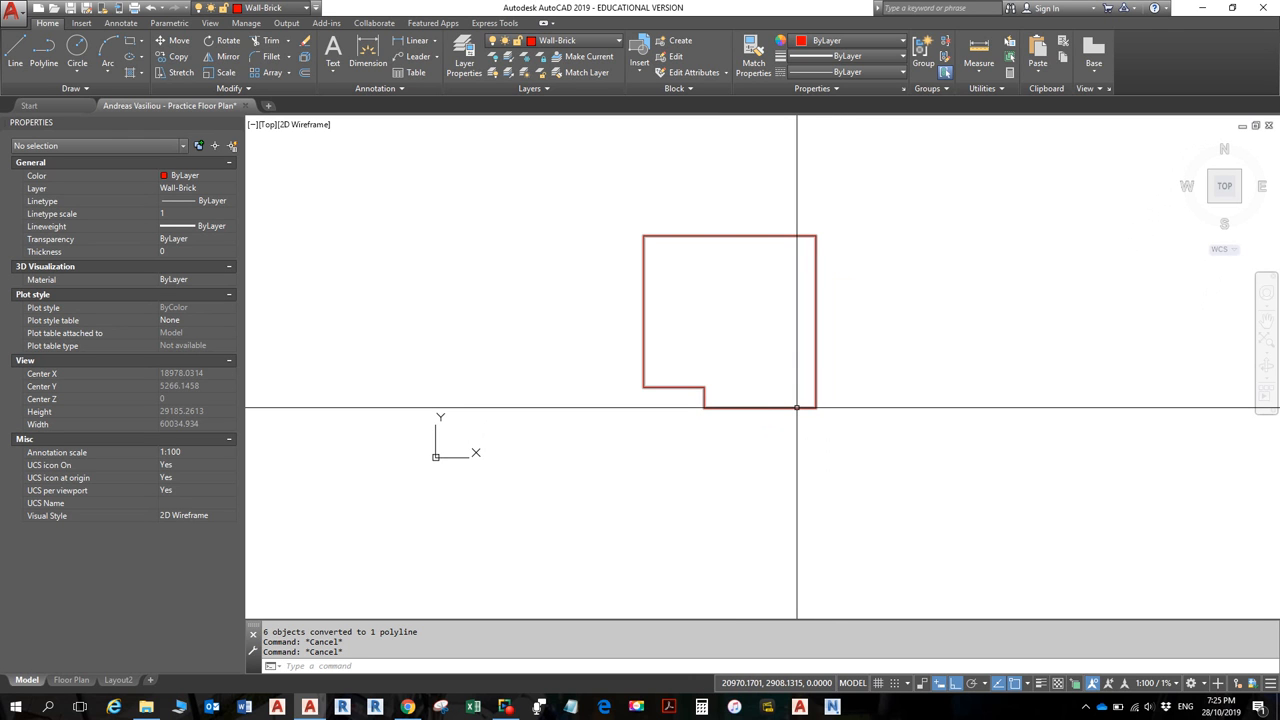
mouse_move(799, 408)
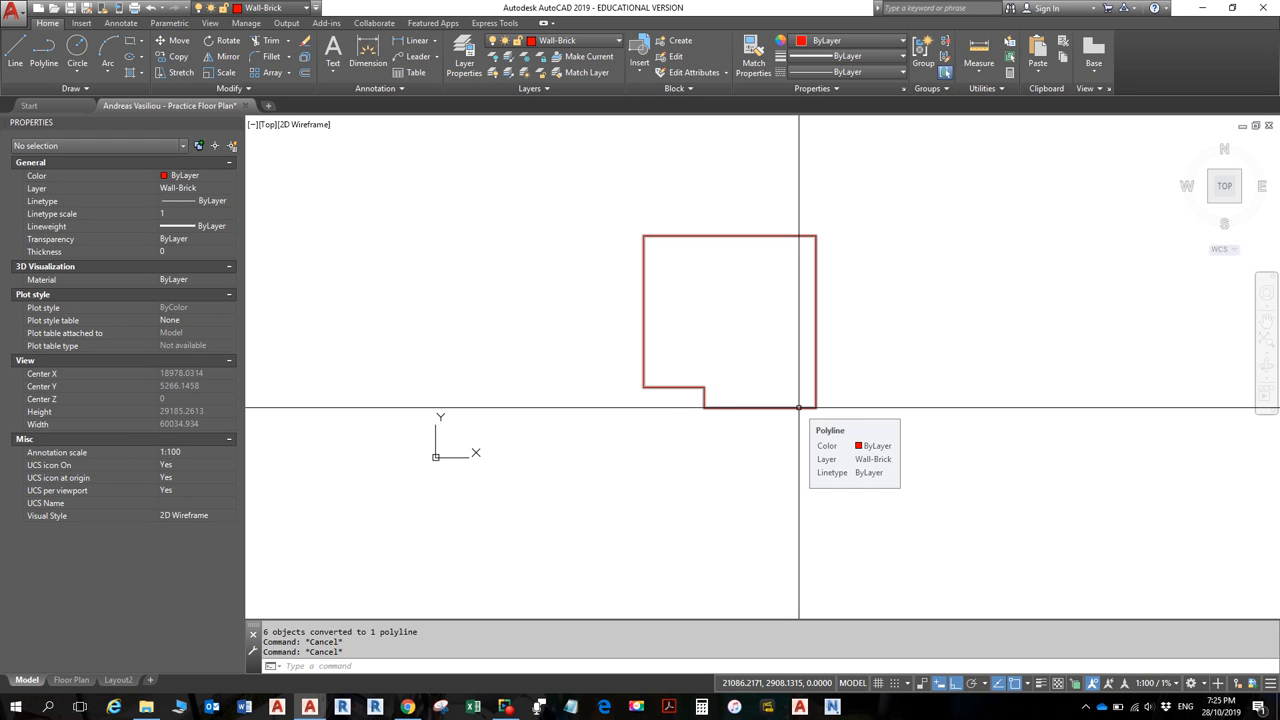
key("alt")
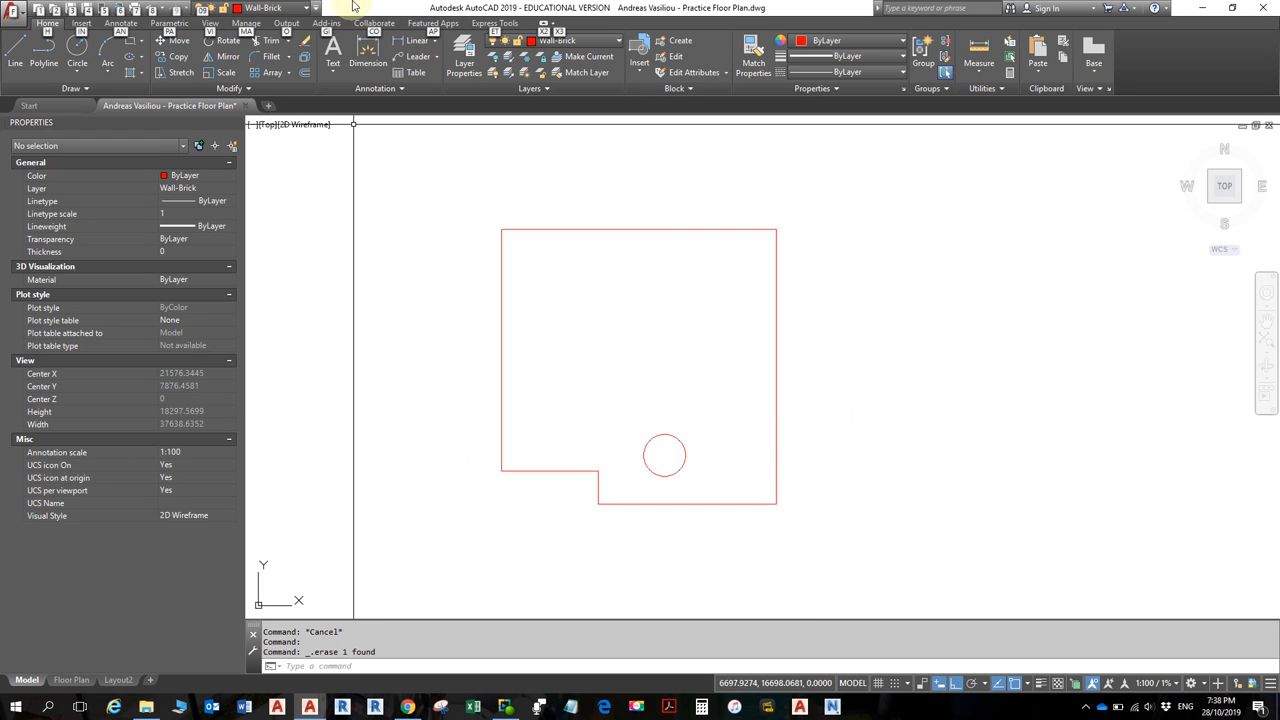
- Delete the stray circle inside the room and pan to recentre the outline
key("Delete")
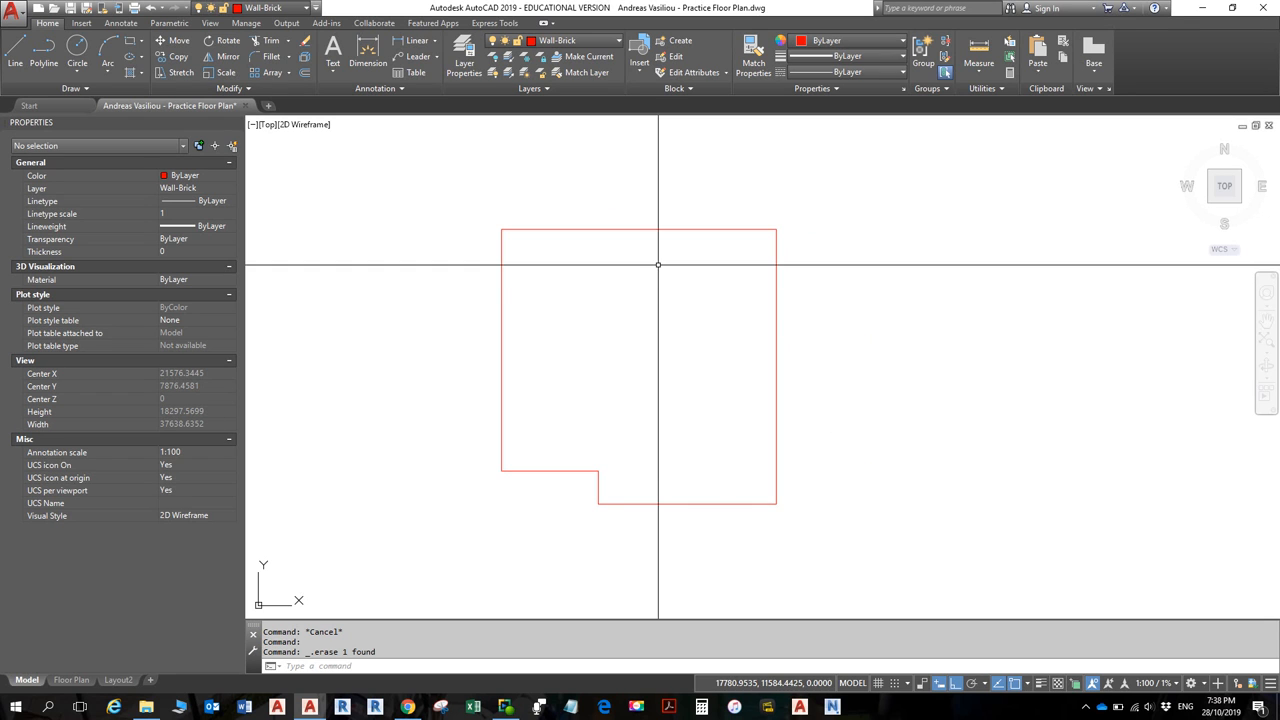
middle_click_drag(694, 308, 750, 305)
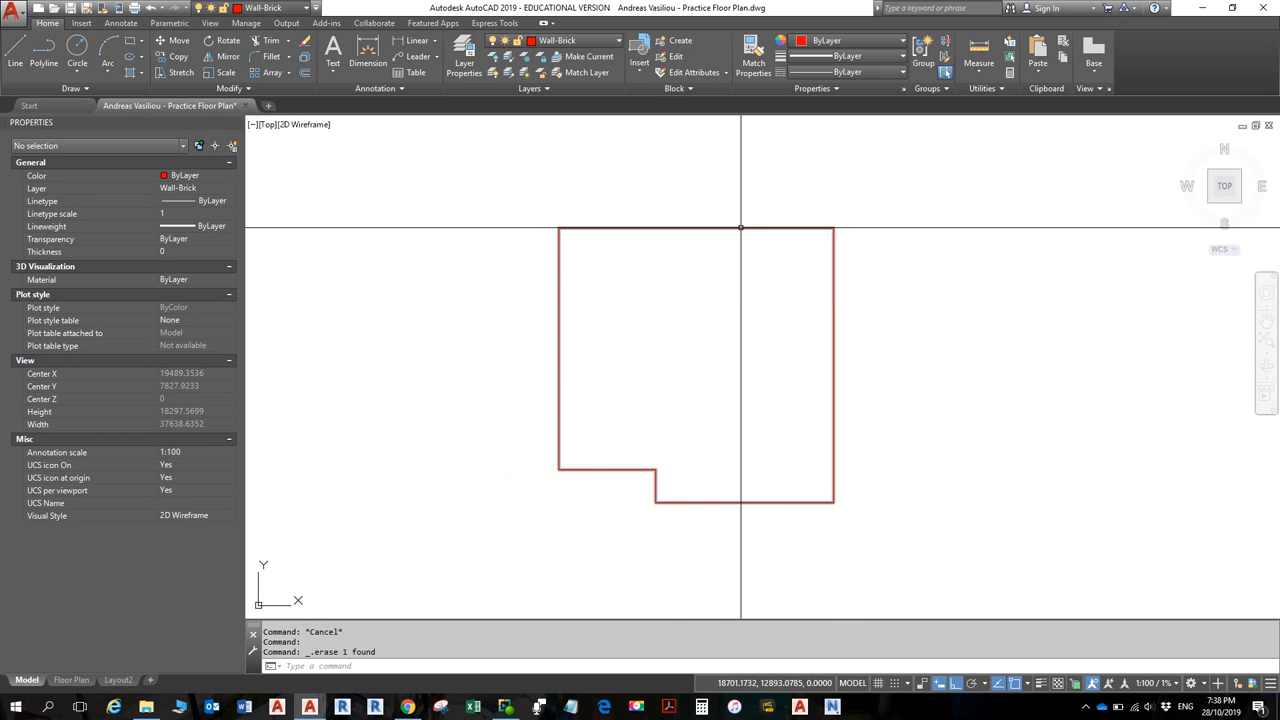
mouse_move(741, 228)
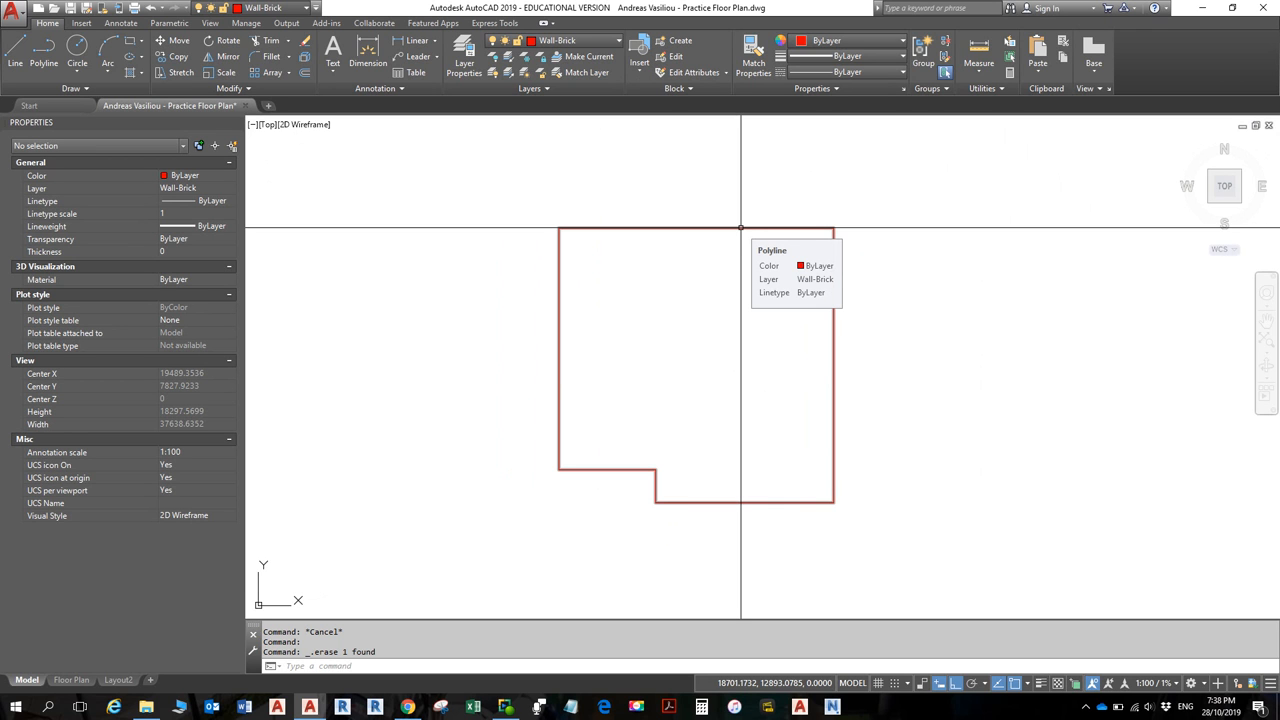
type("REVc")
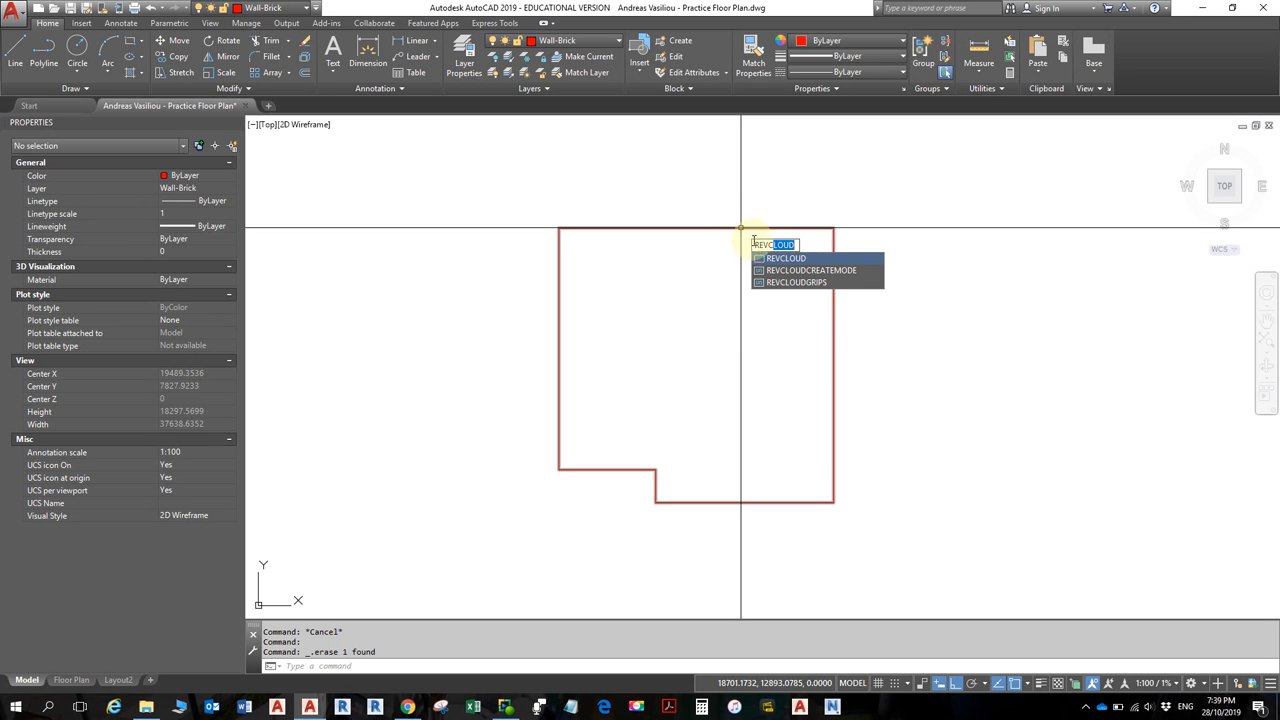
- Trace a freehand revision cloud around the outline, with a picked minimum arc length and default maximum
left_click(786, 259)
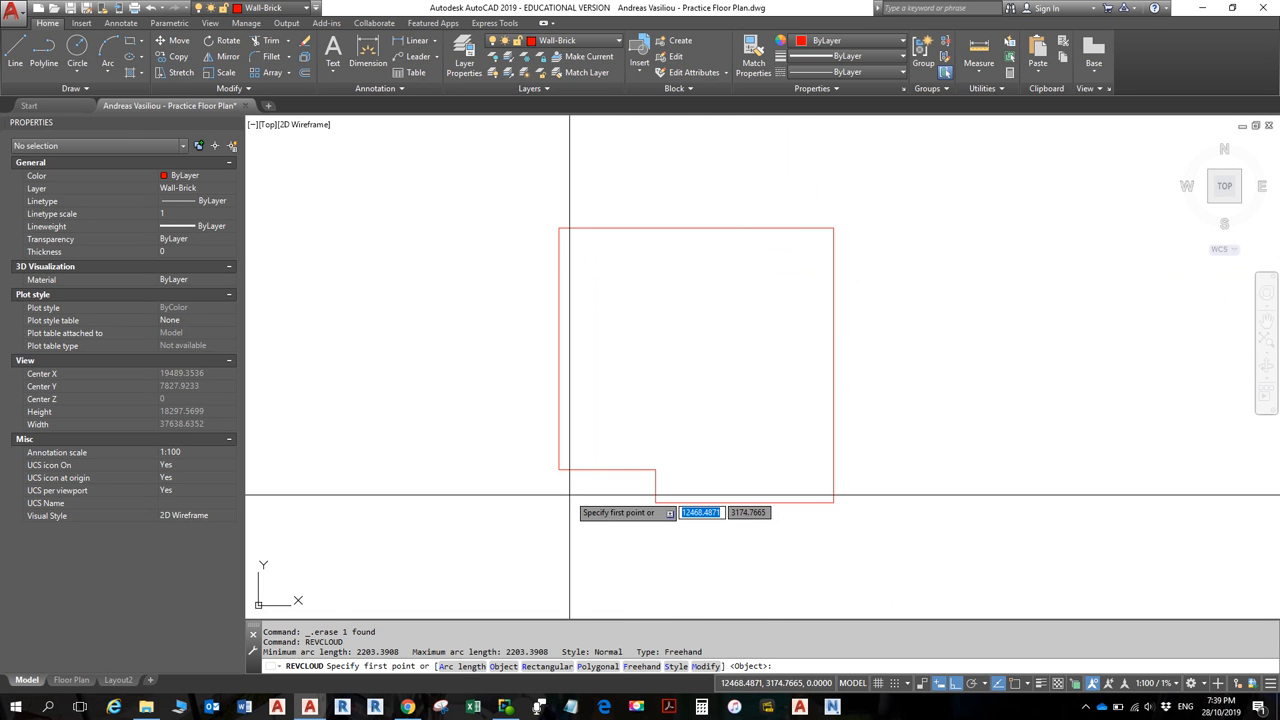
left_click(452, 667)
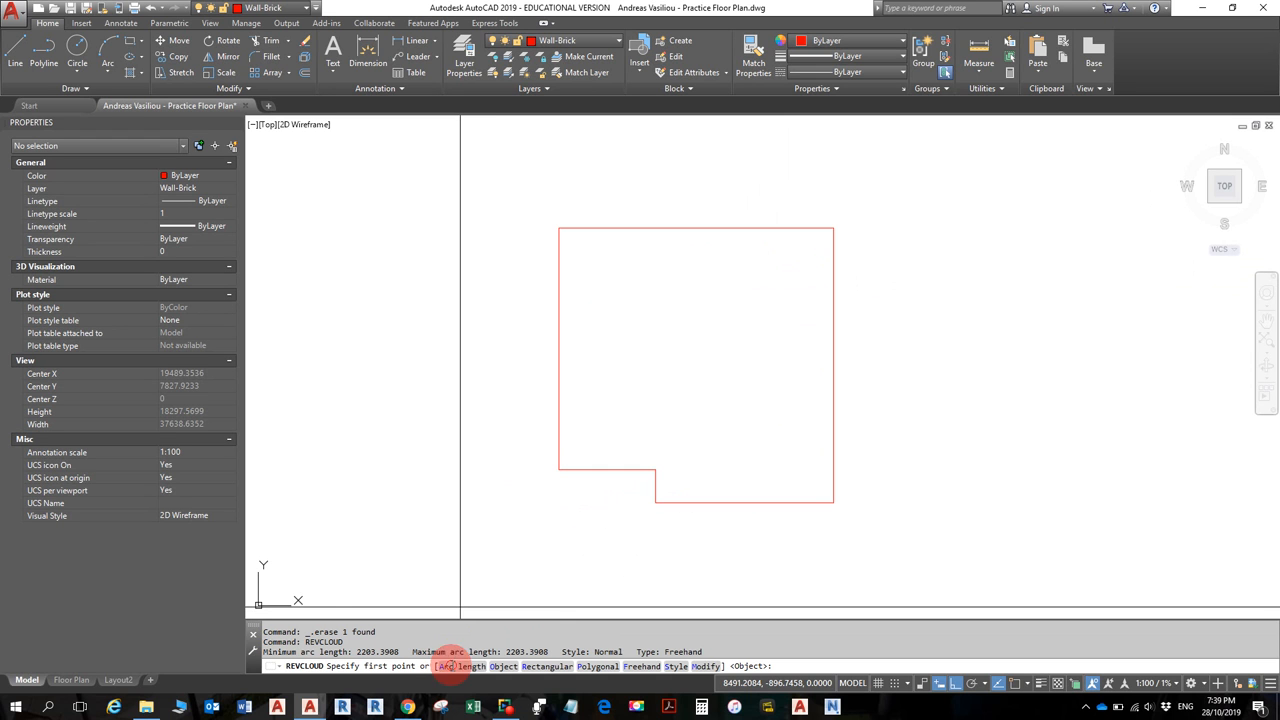
left_click(526, 475)
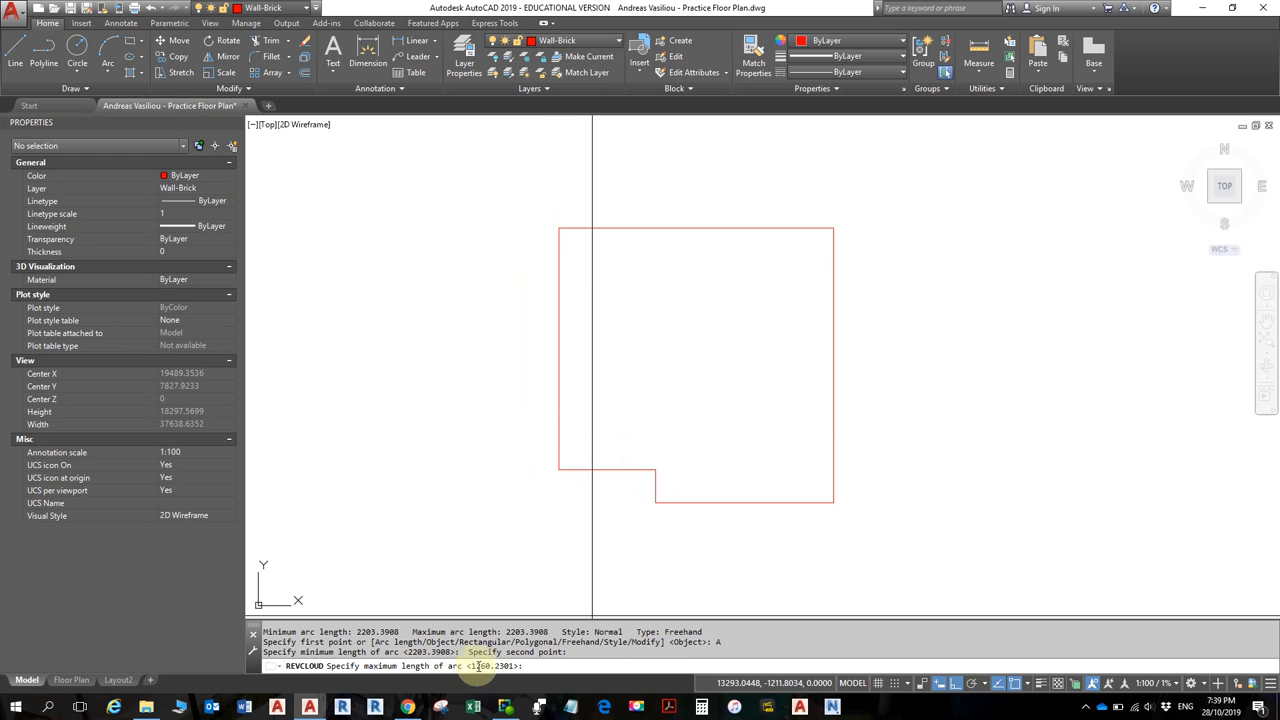
key("Return")
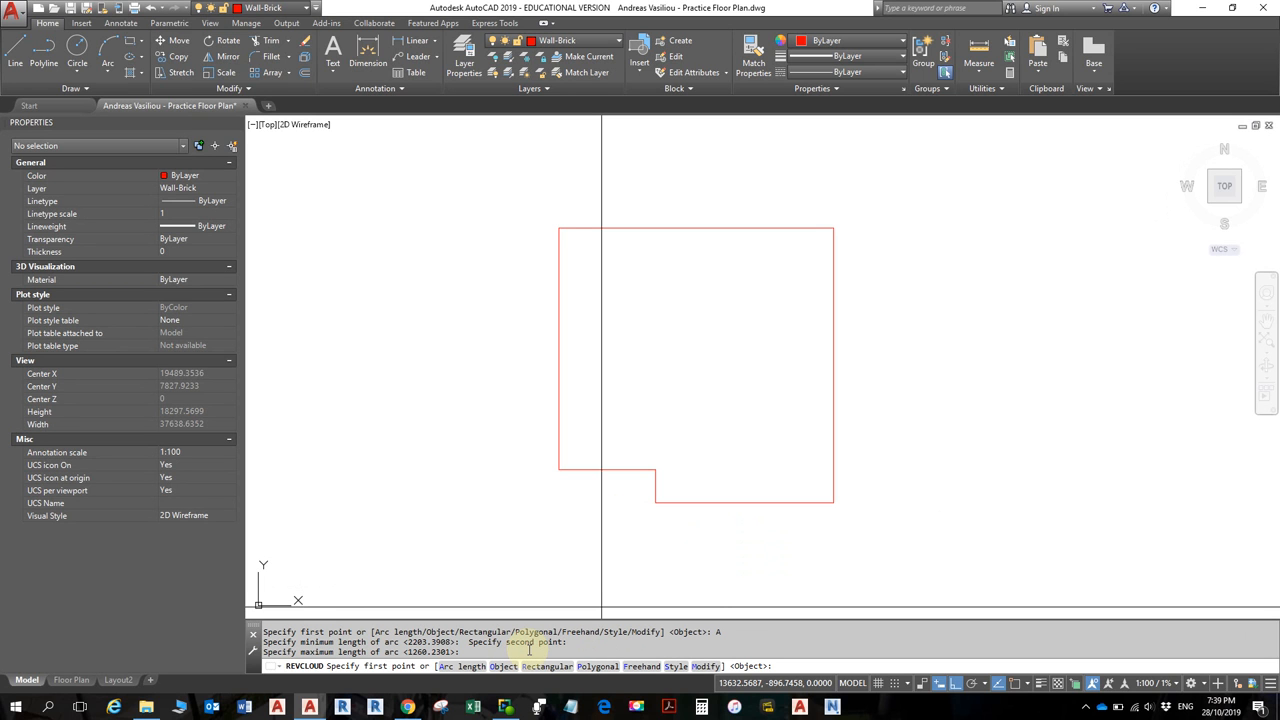
left_click(633, 669)
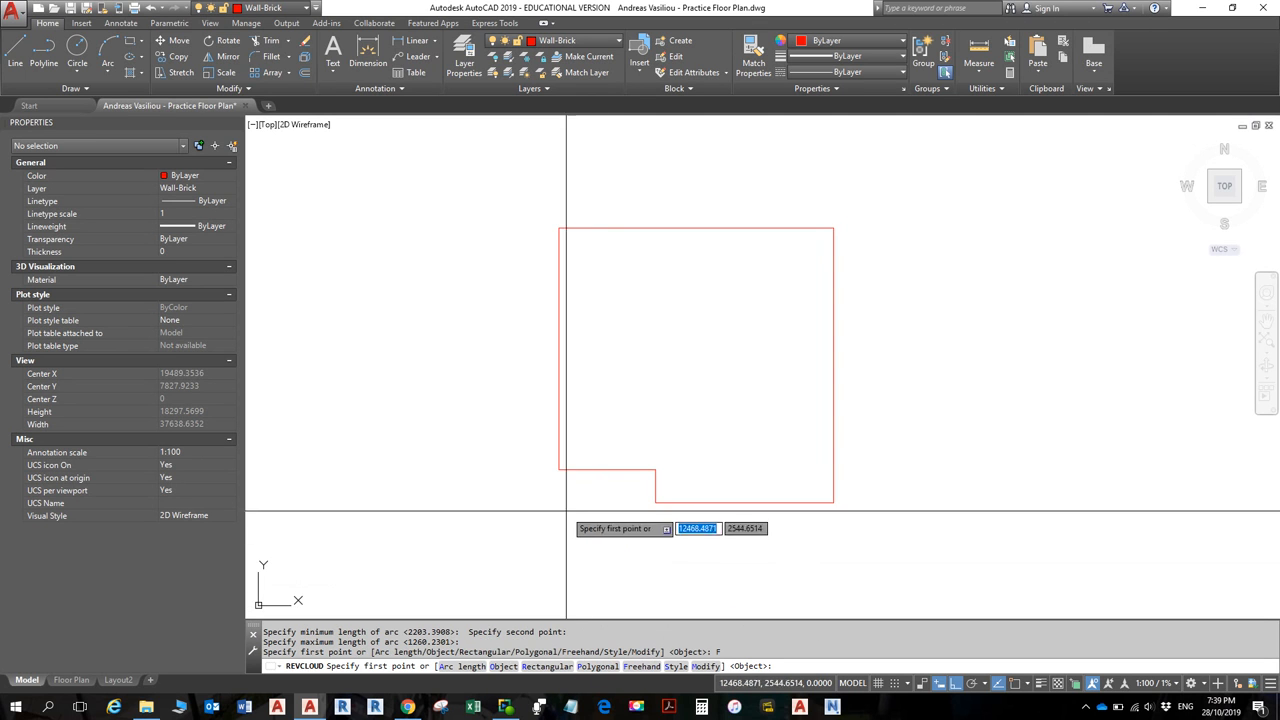
left_click(518, 490)
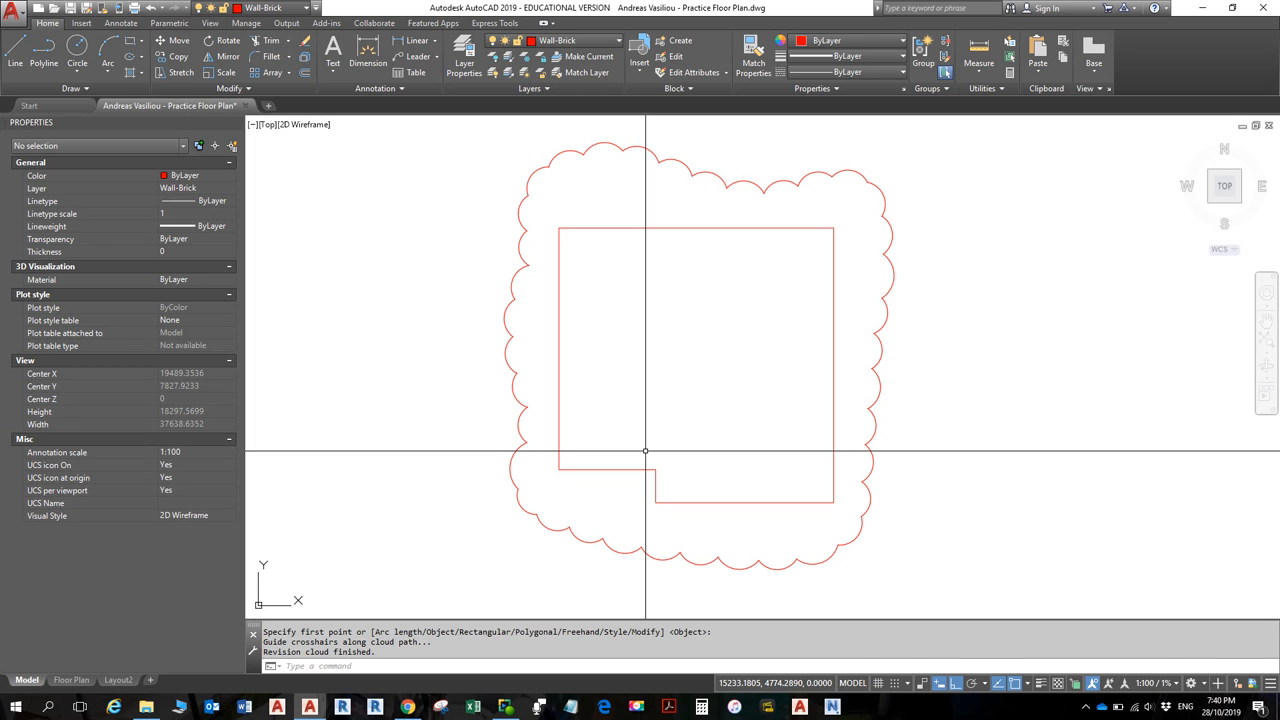
- Inspect the finished revision cloud as a closed Wall-Brick polyline of length 58908.5024, then deselect it
key("alt")
key("Escape")
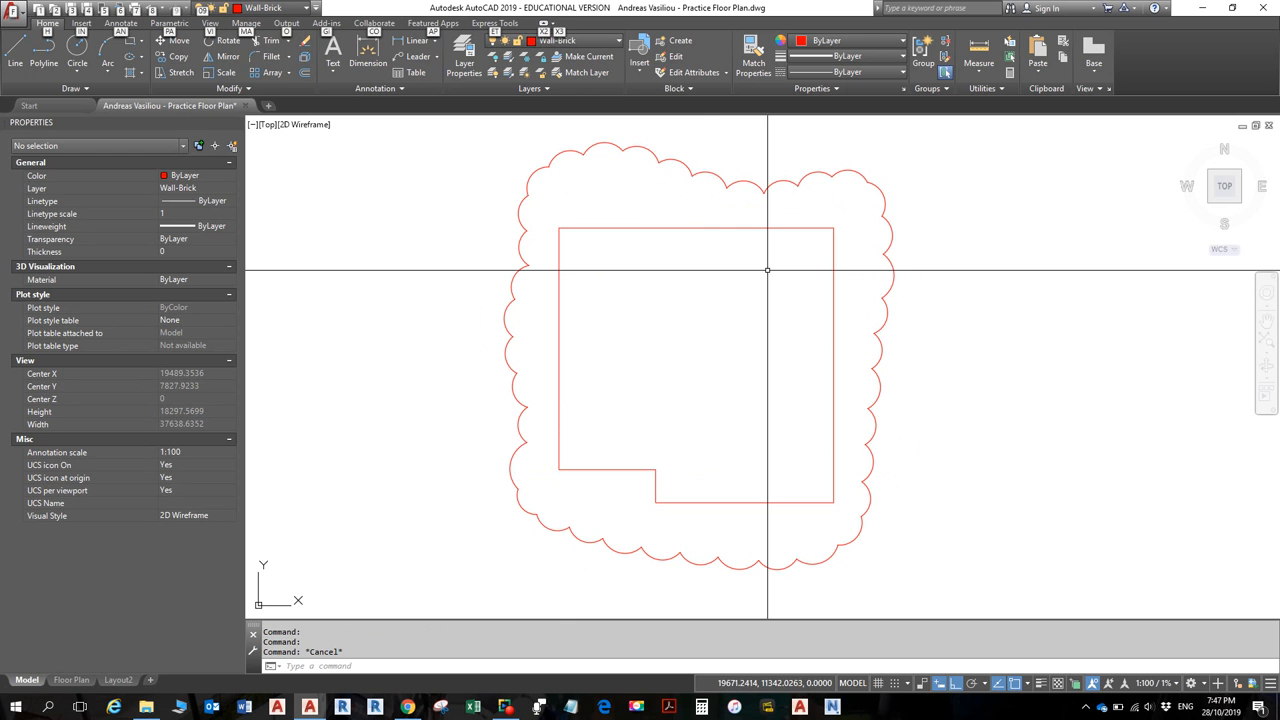
left_click(500, 24)
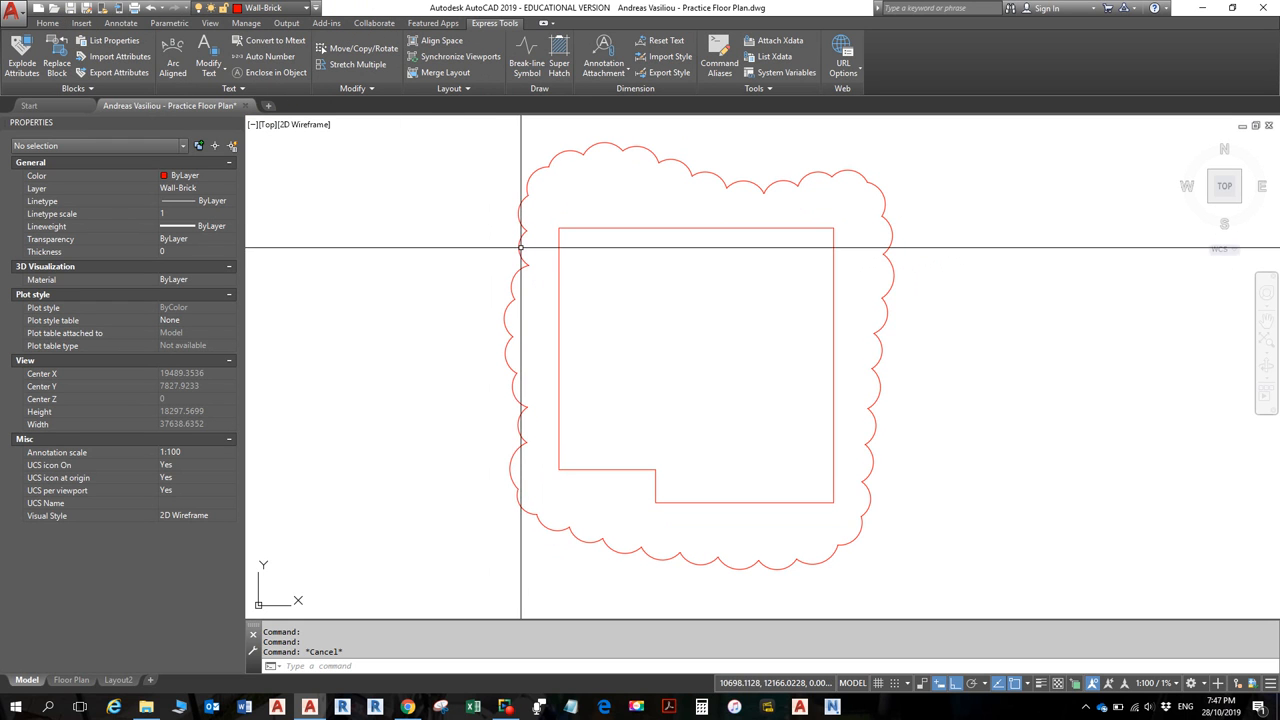
left_click(520, 247)
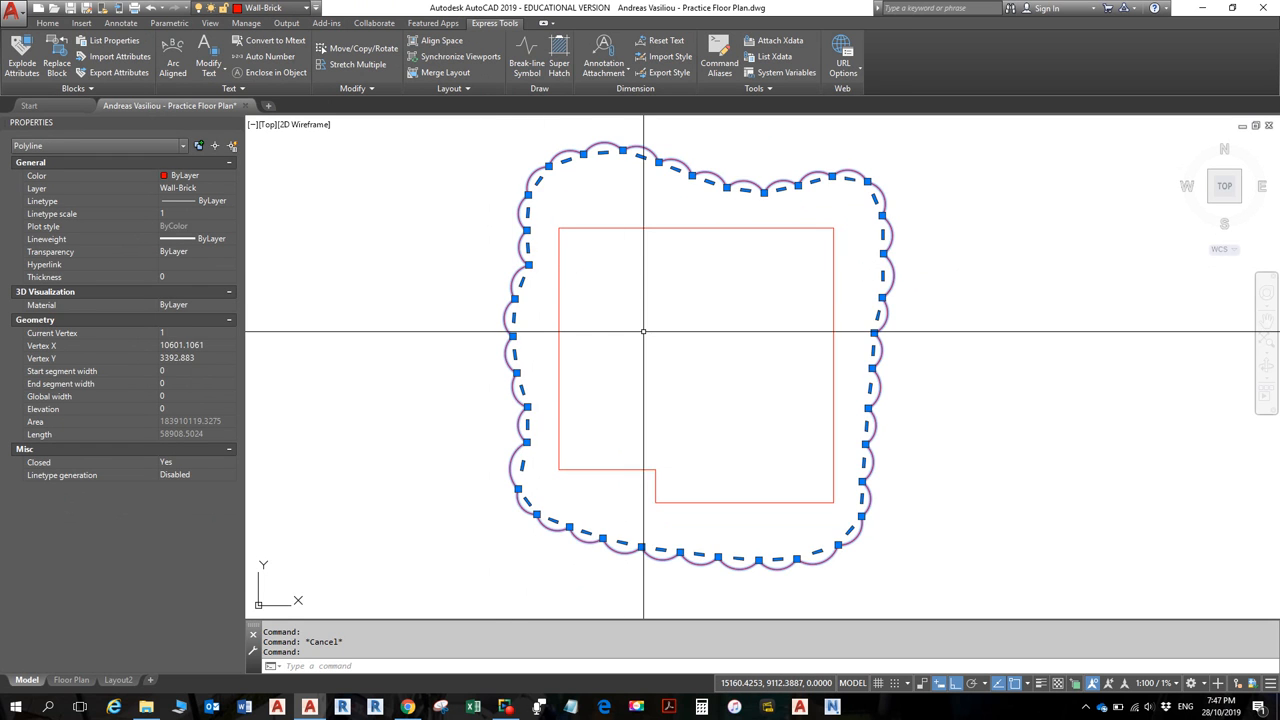
key("Escape")
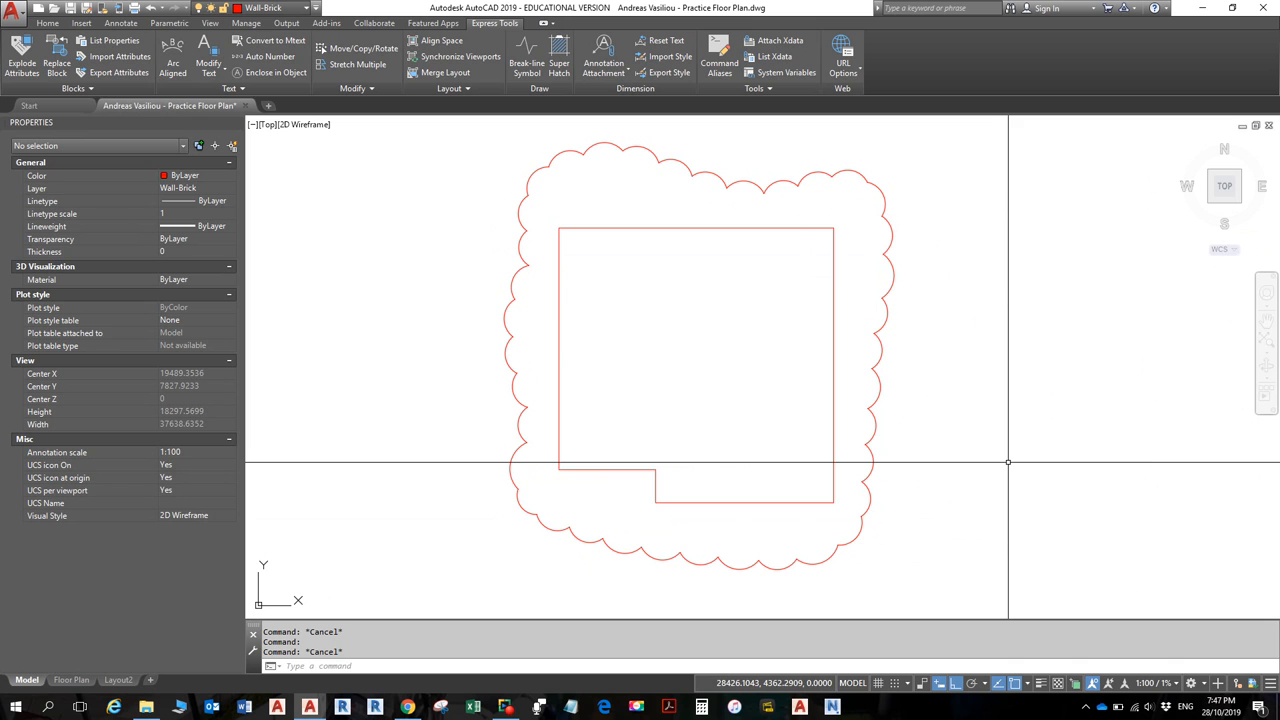
left_click(550, 528)
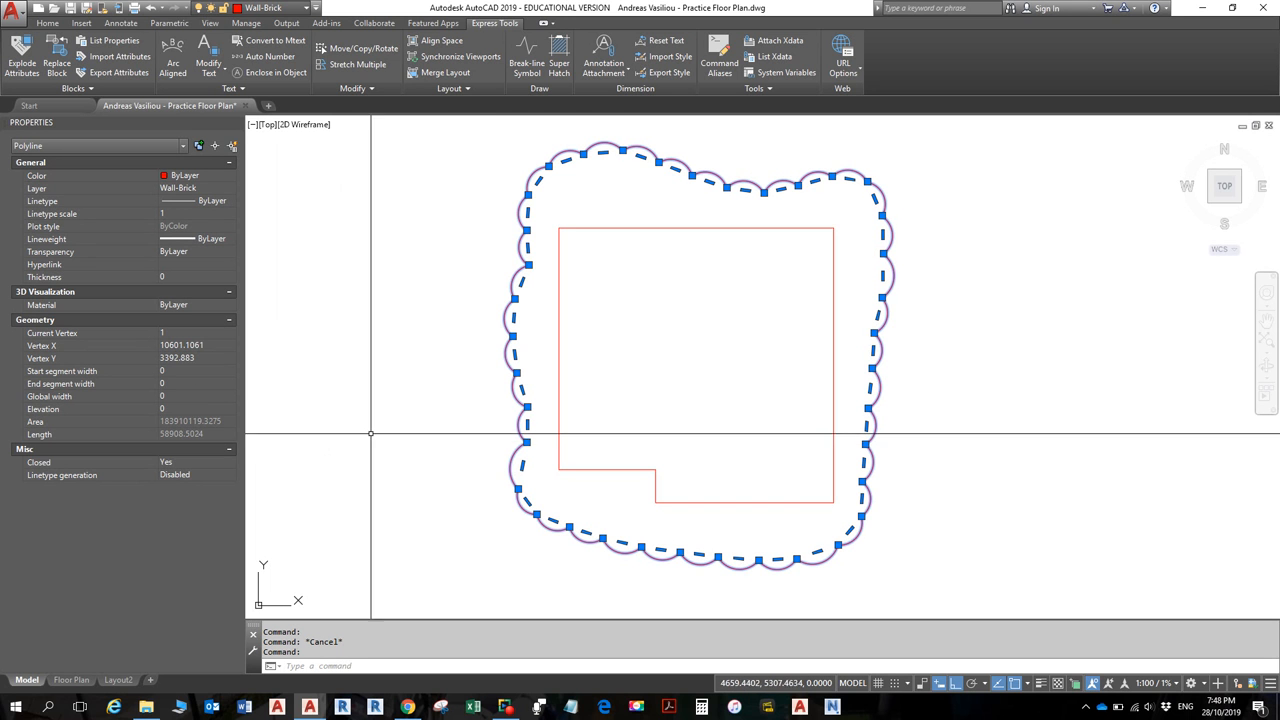
key("Escape")
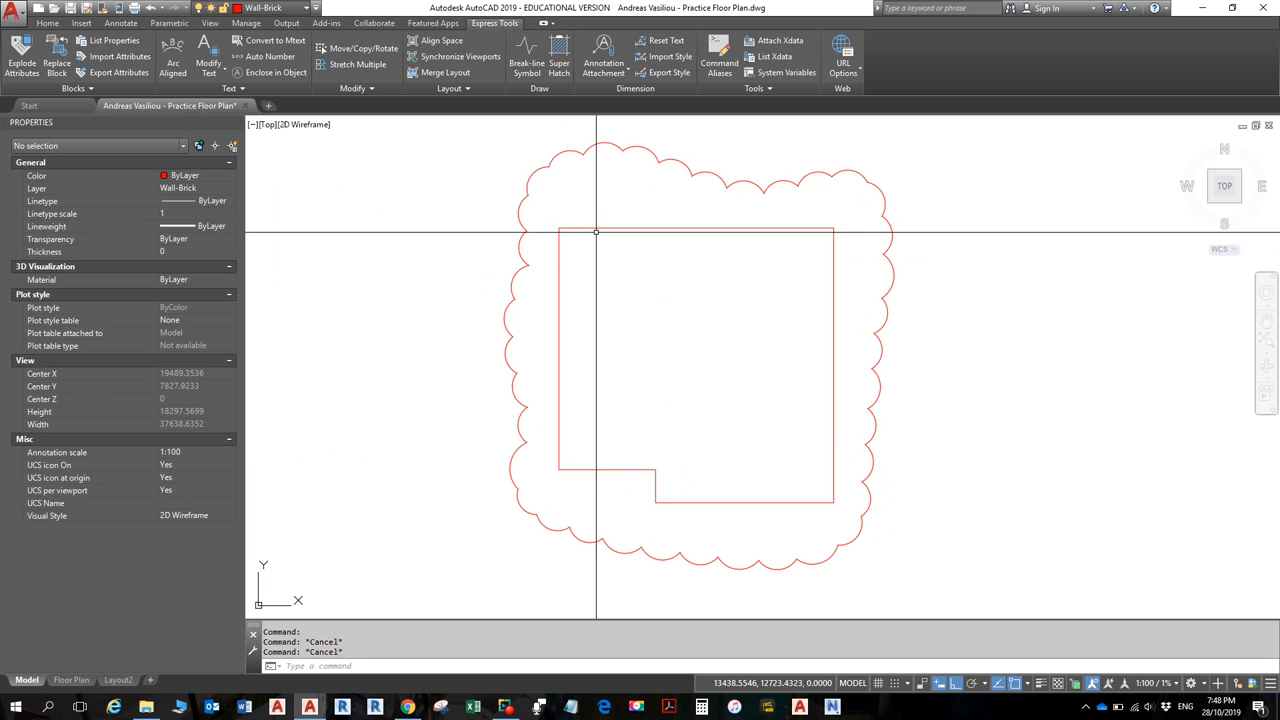
- Select the red Wall-Brick floor outline to inspect it, then clear the selection
left_click(563, 229)
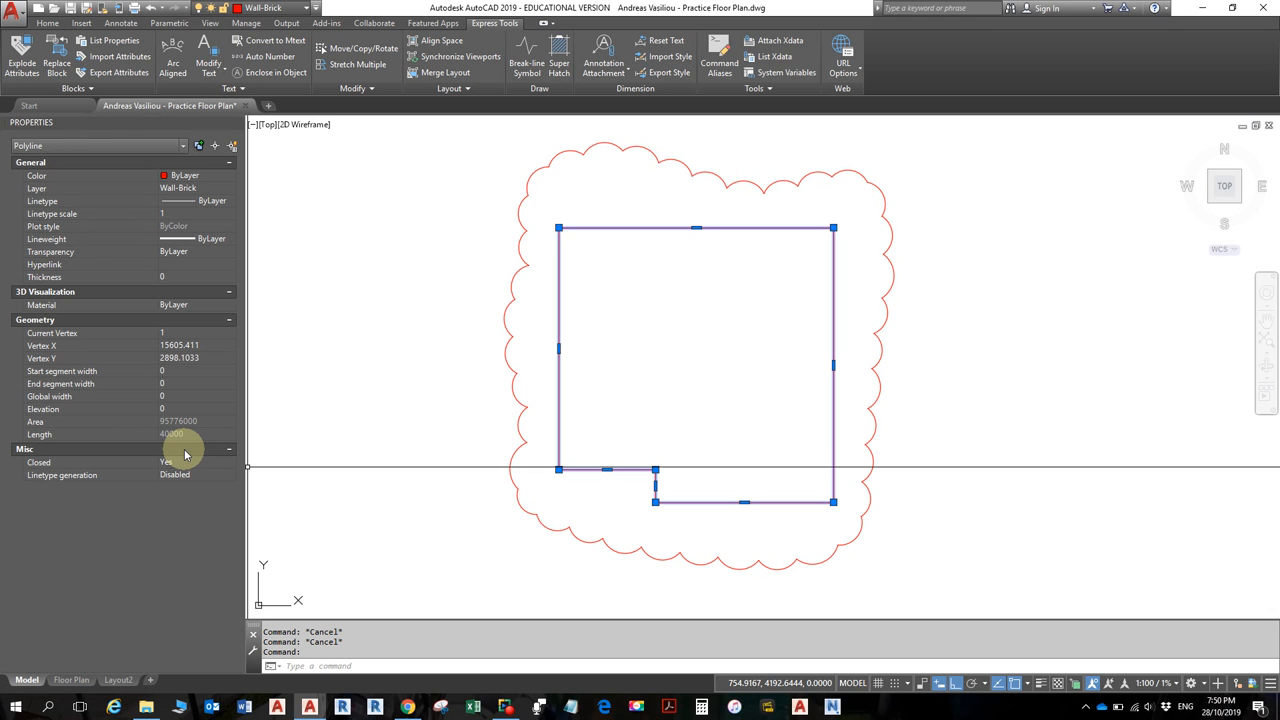
key("Escape")
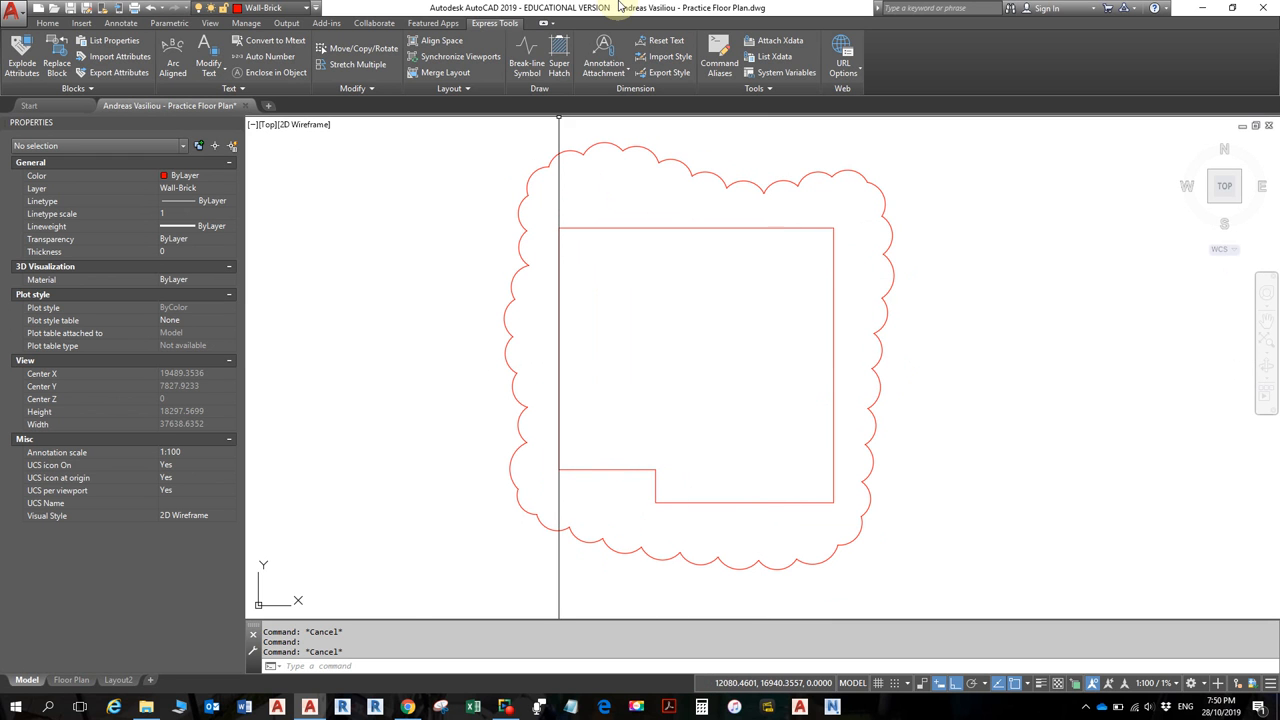
left_click(47, 22)
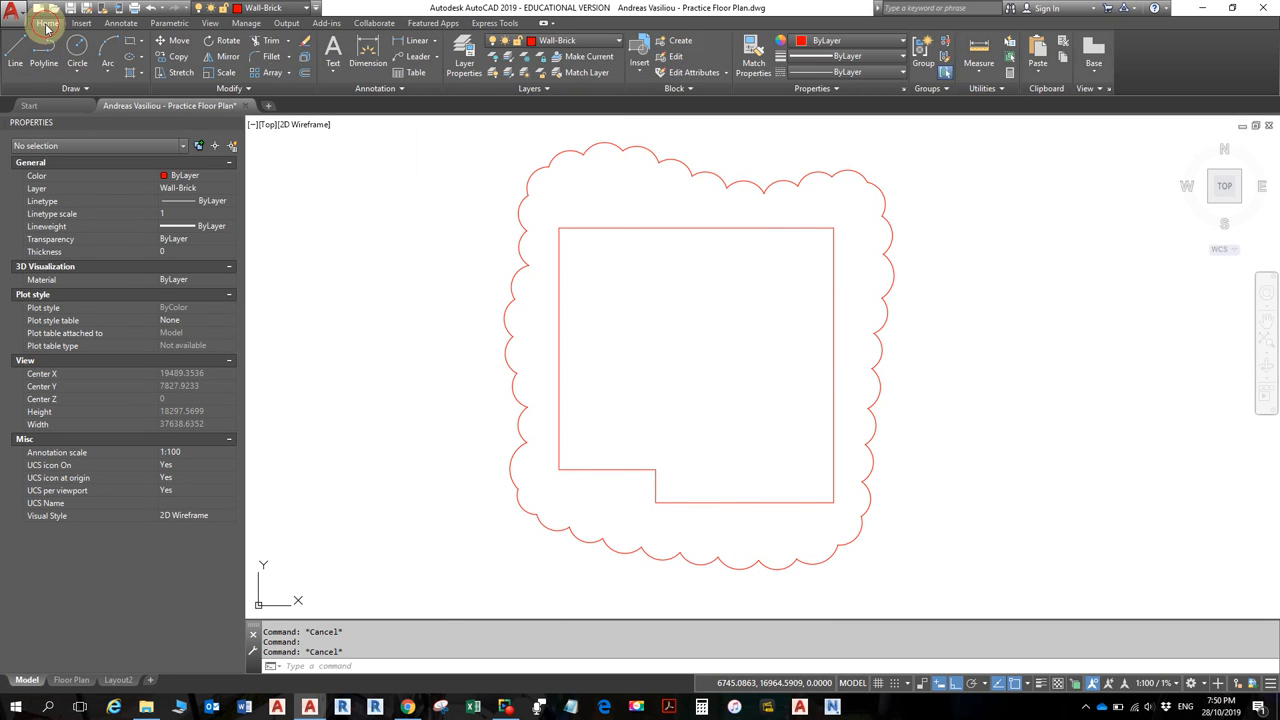
left_click(982, 52)
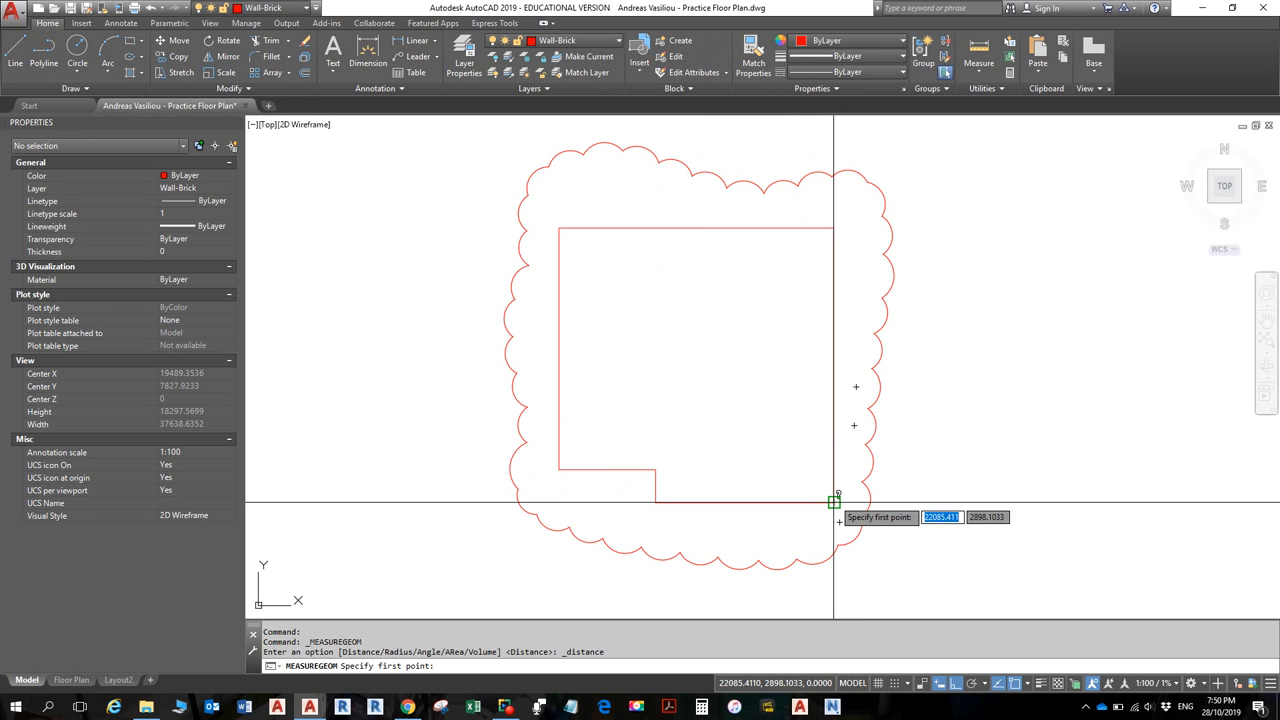
left_click(834, 502)
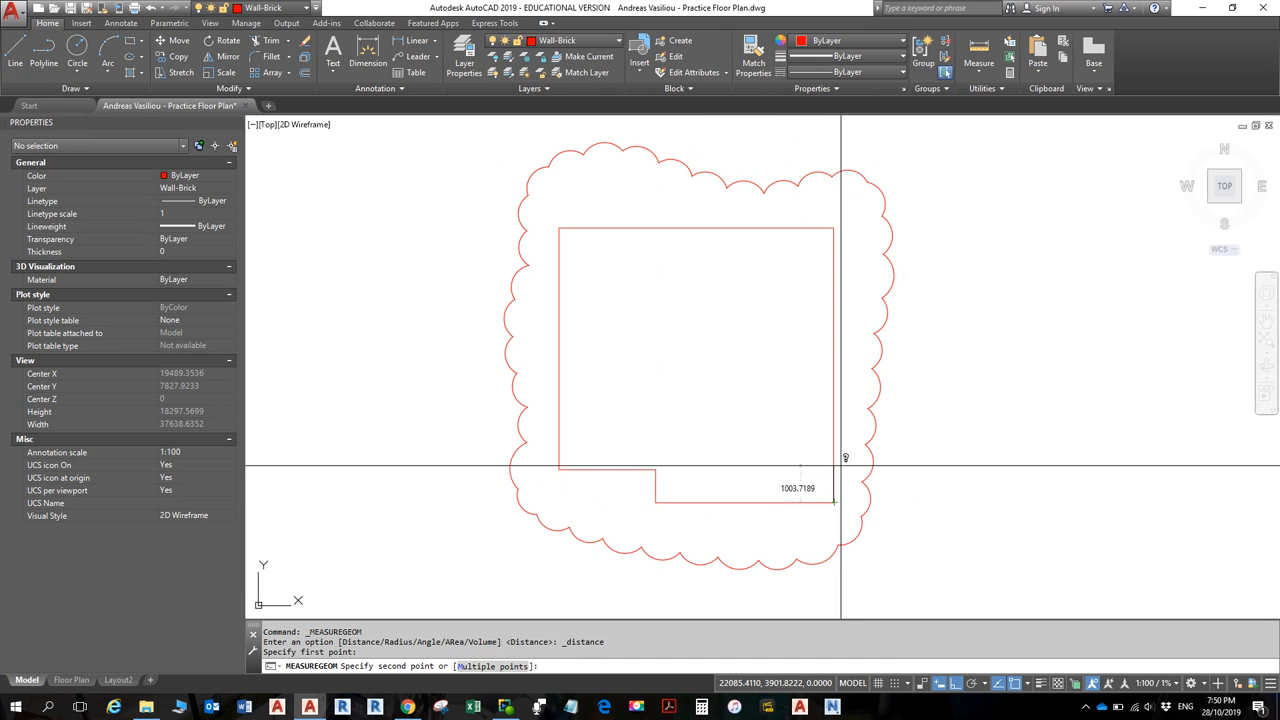
left_click(835, 229)
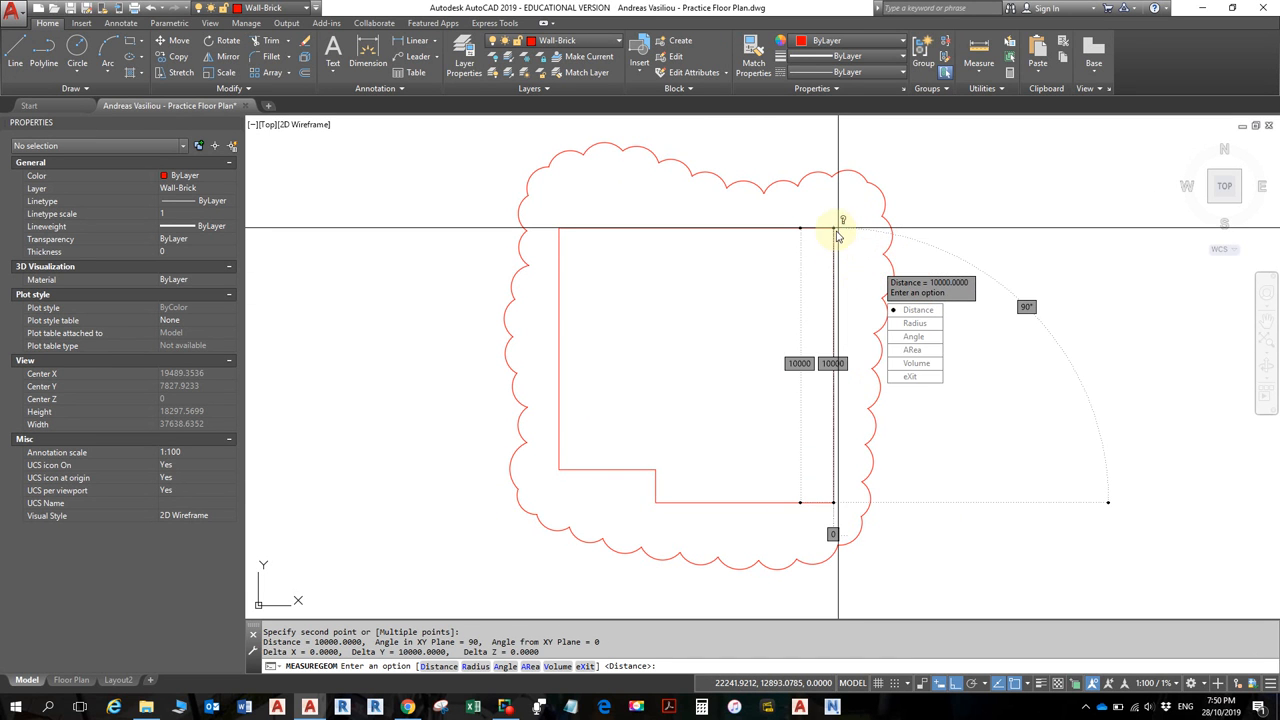
key("Escape")
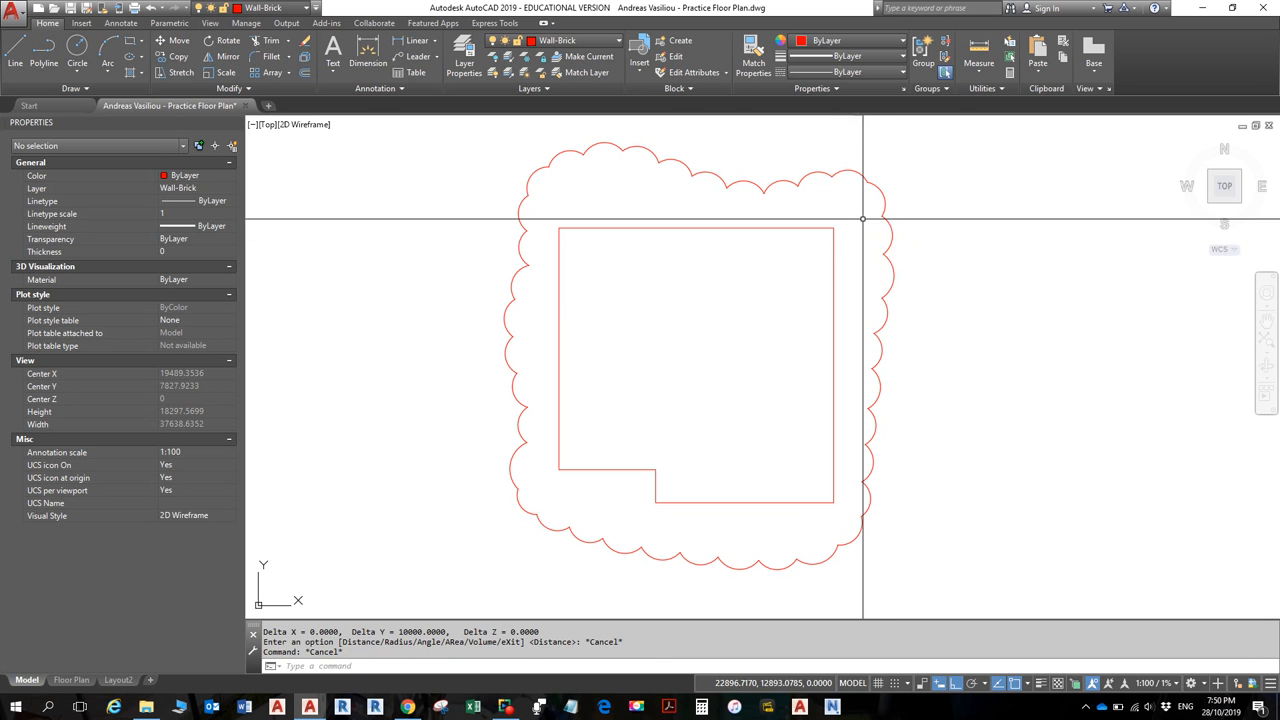
left_click(974, 48)
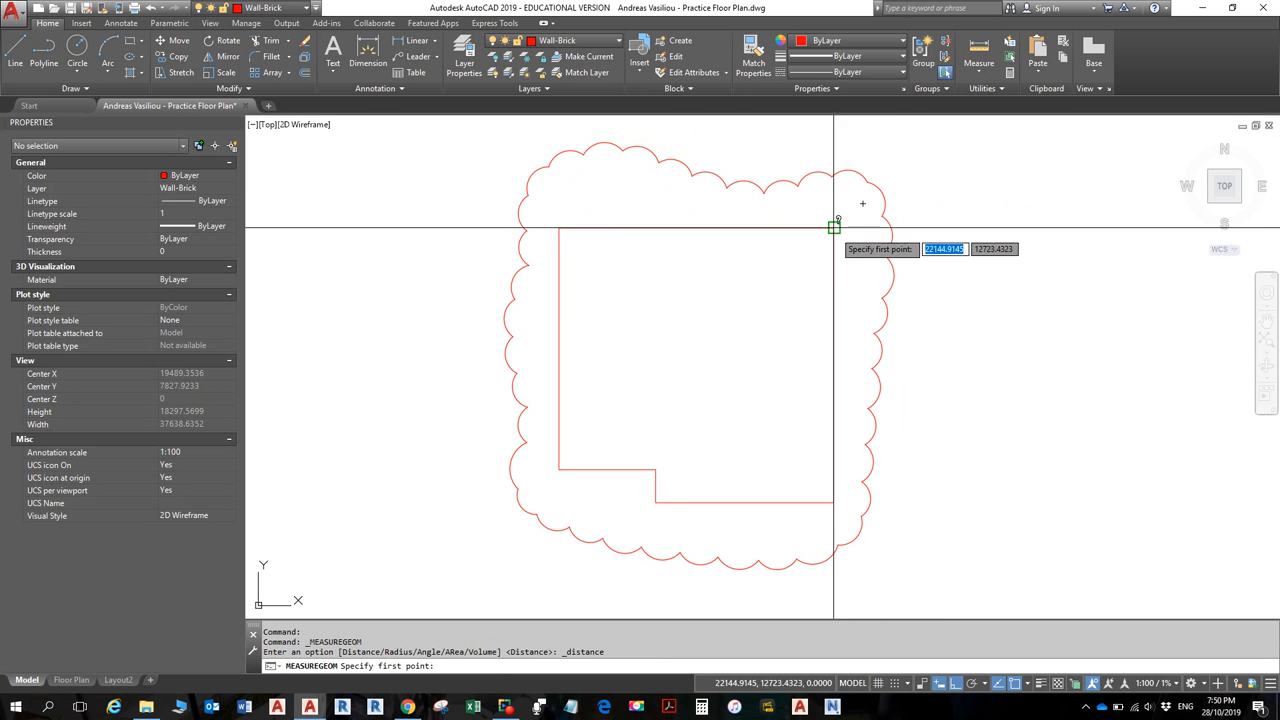
left_click(833, 229)
left_click(560, 230)
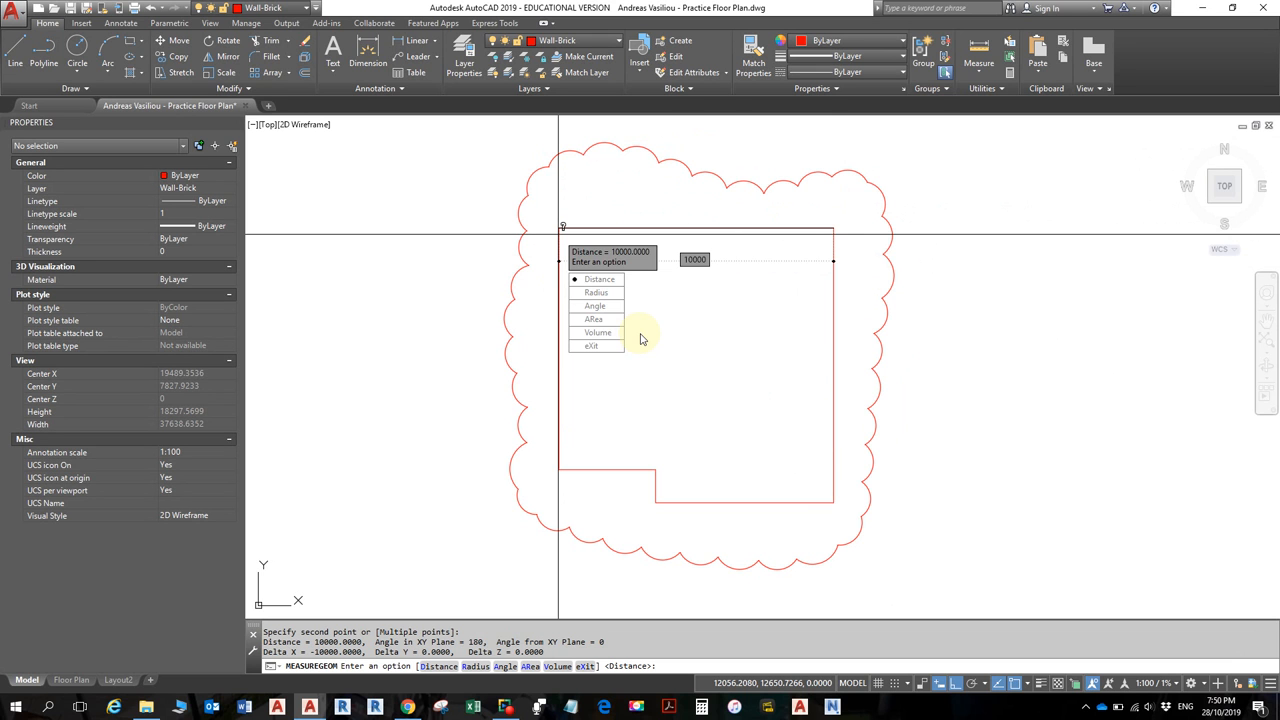
key("Escape")
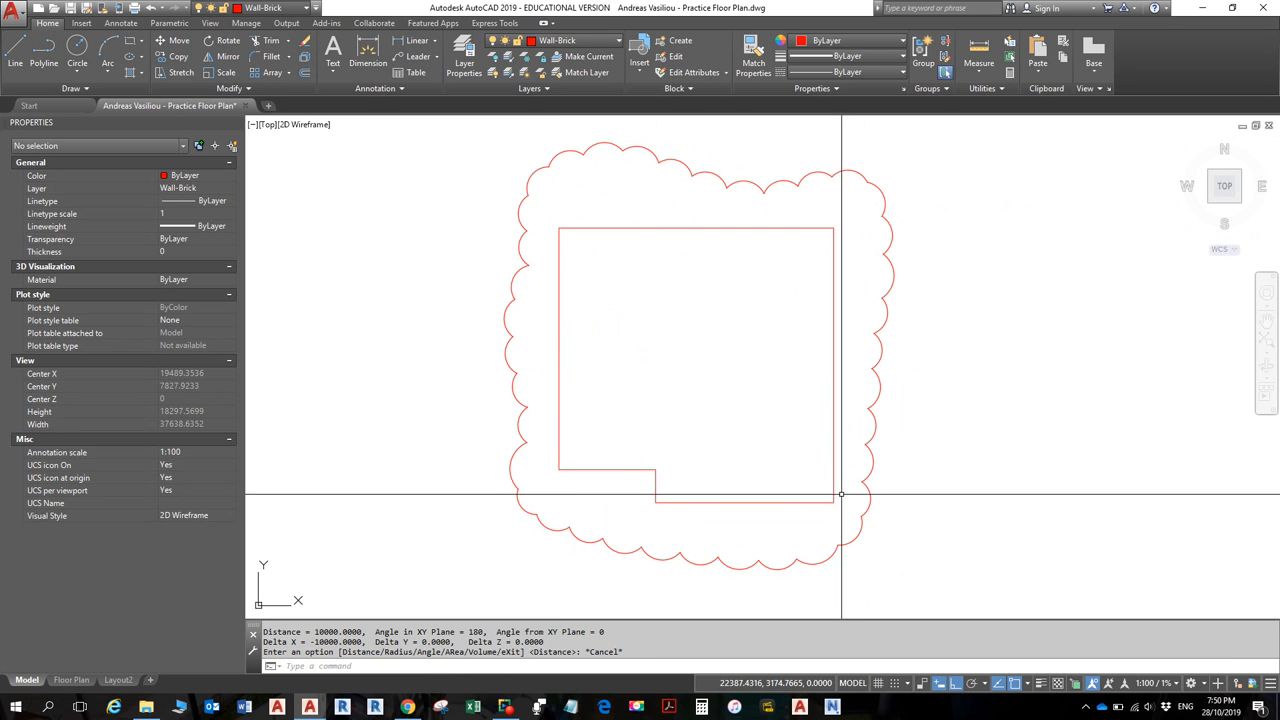
left_click(979, 52)
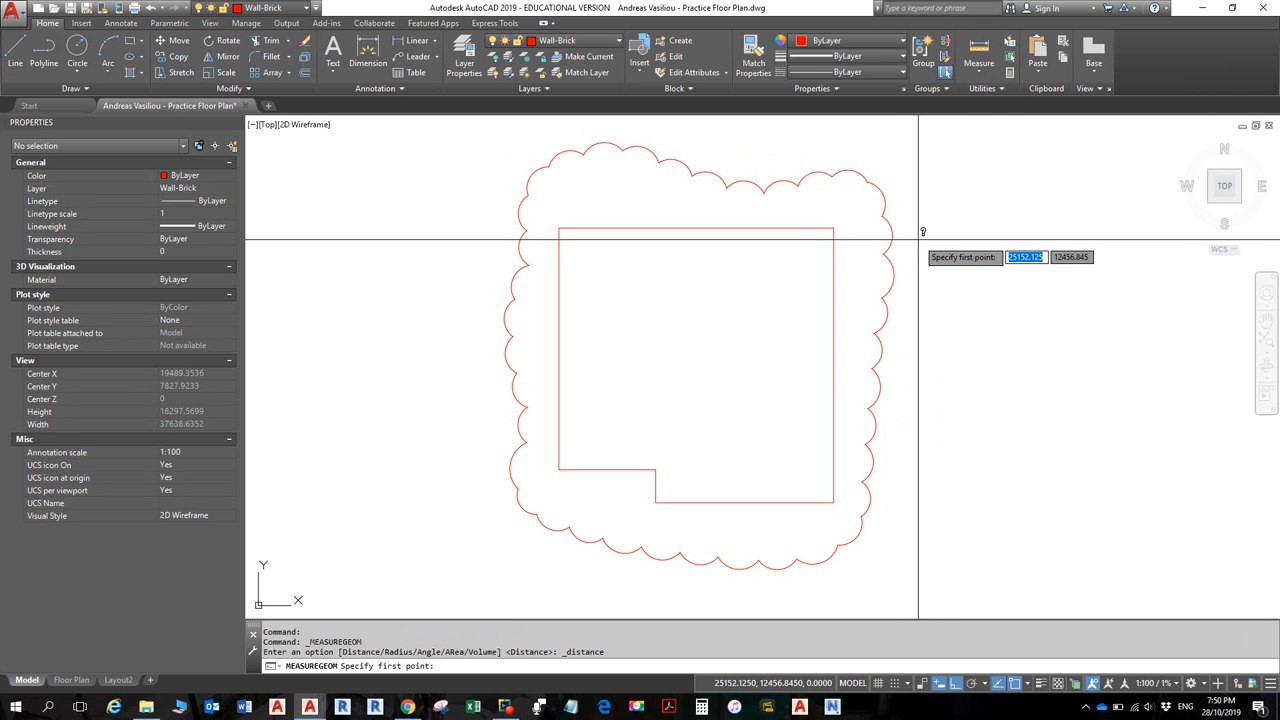
left_click(834, 501)
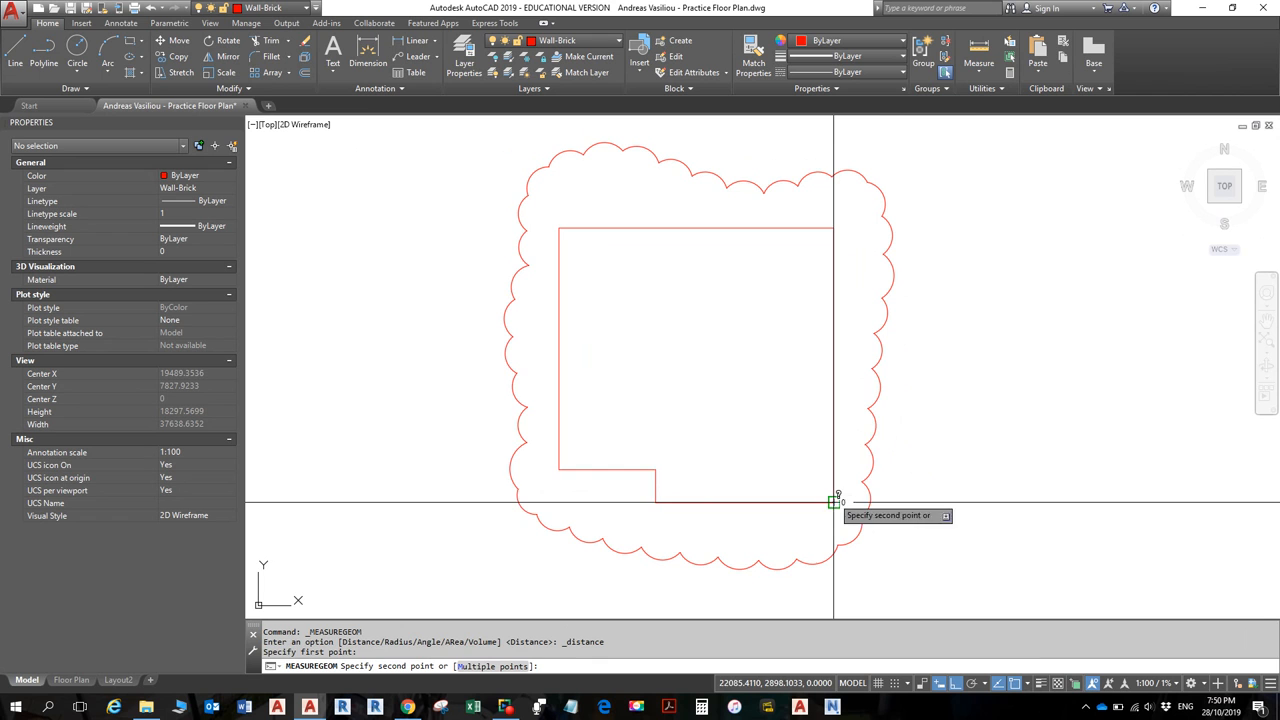
left_click(565, 228)
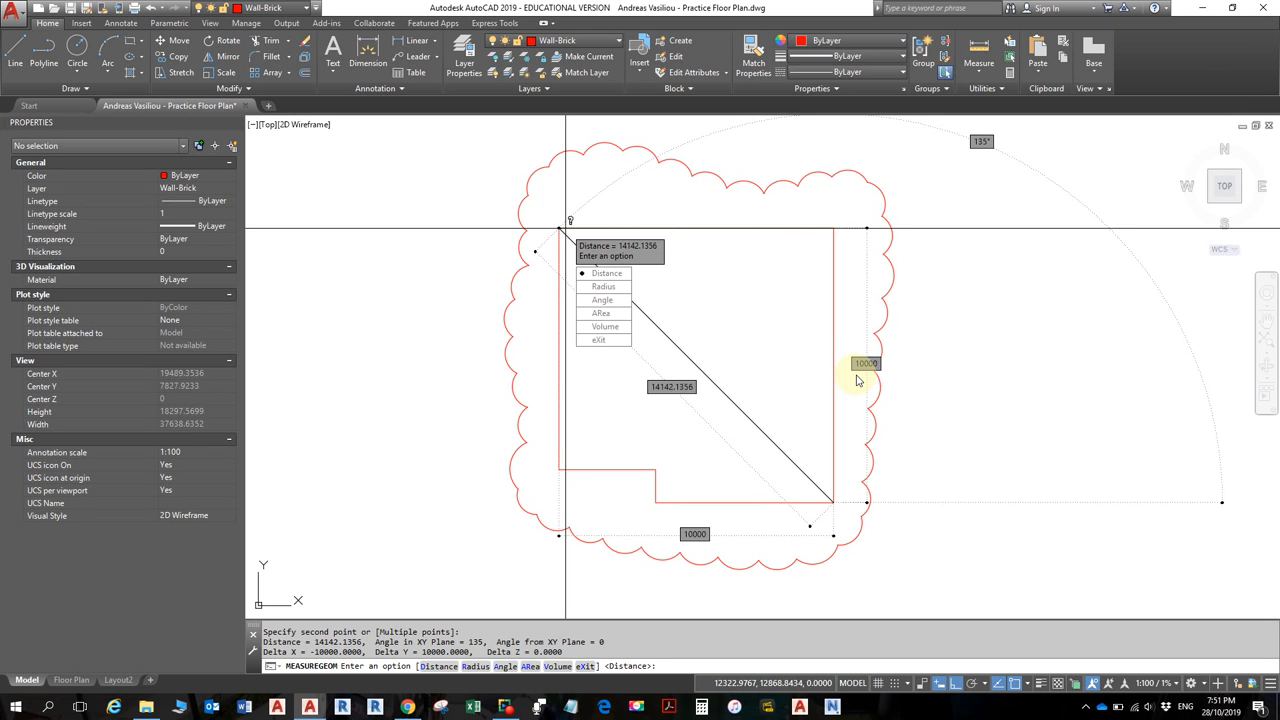
key("Escape")
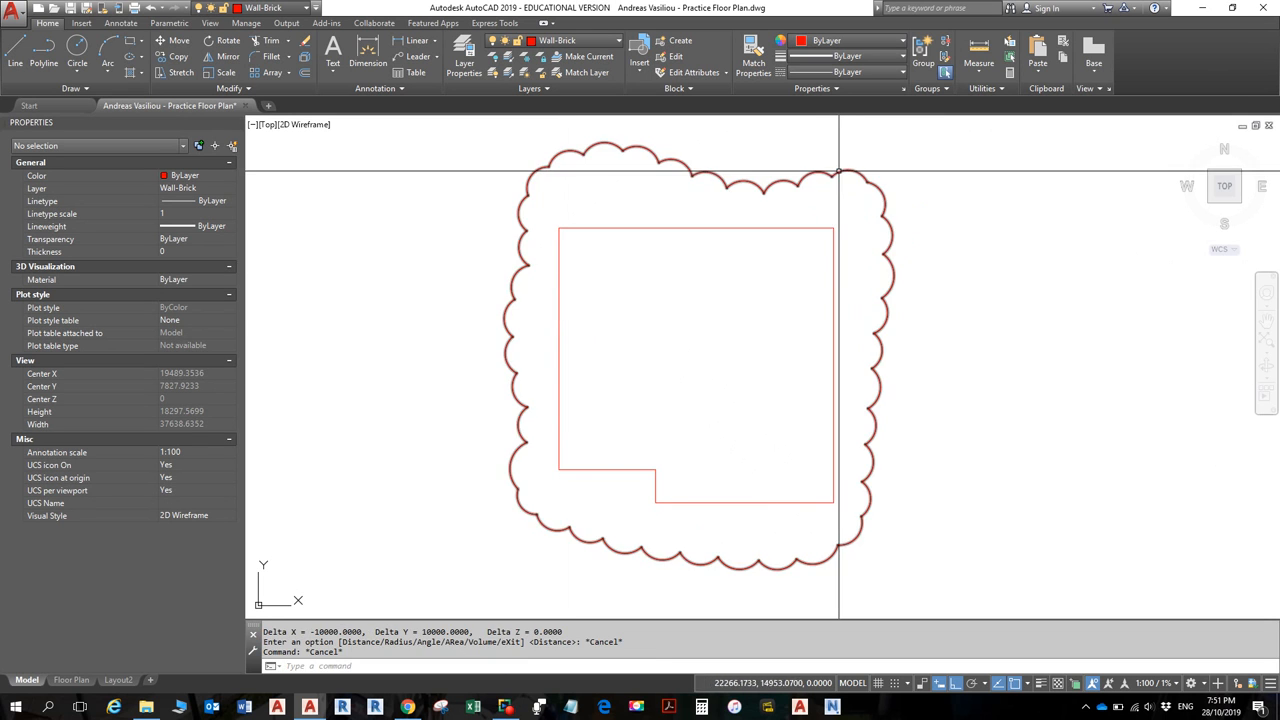
- Erase the revision cloud and reframe the view on the red Wall-Brick outline
left_click(838, 172)
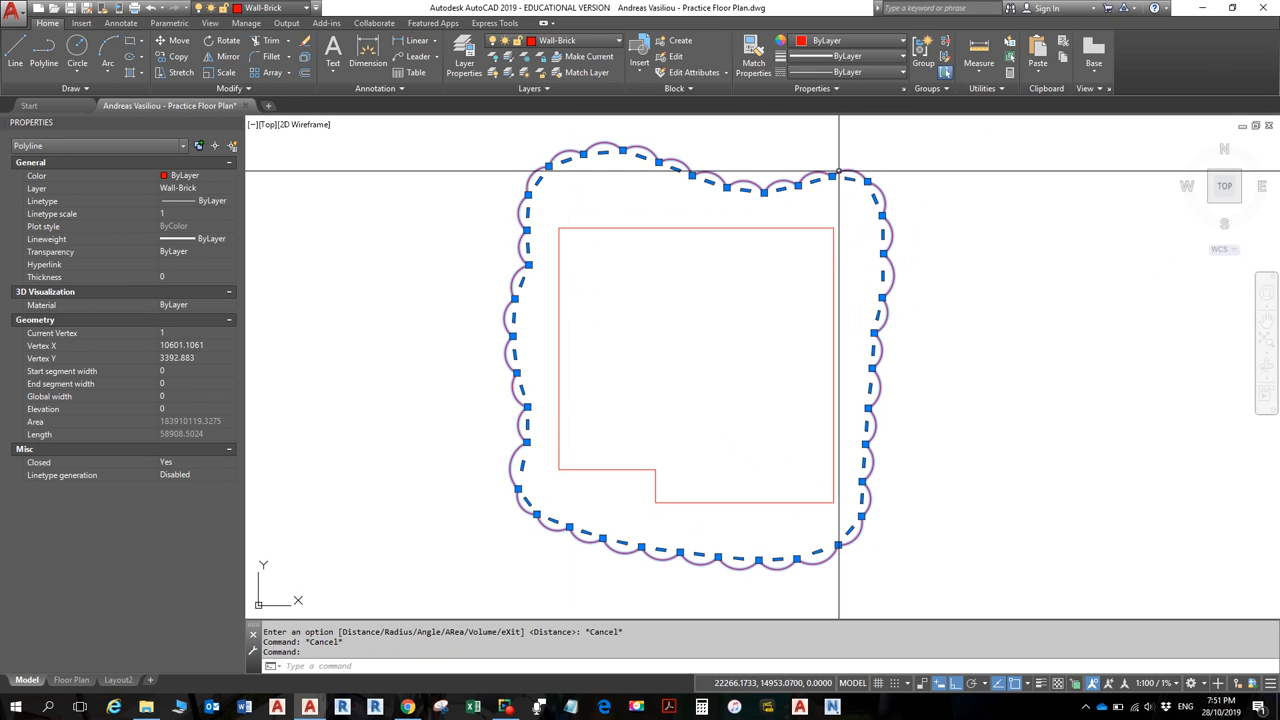
key("Delete")
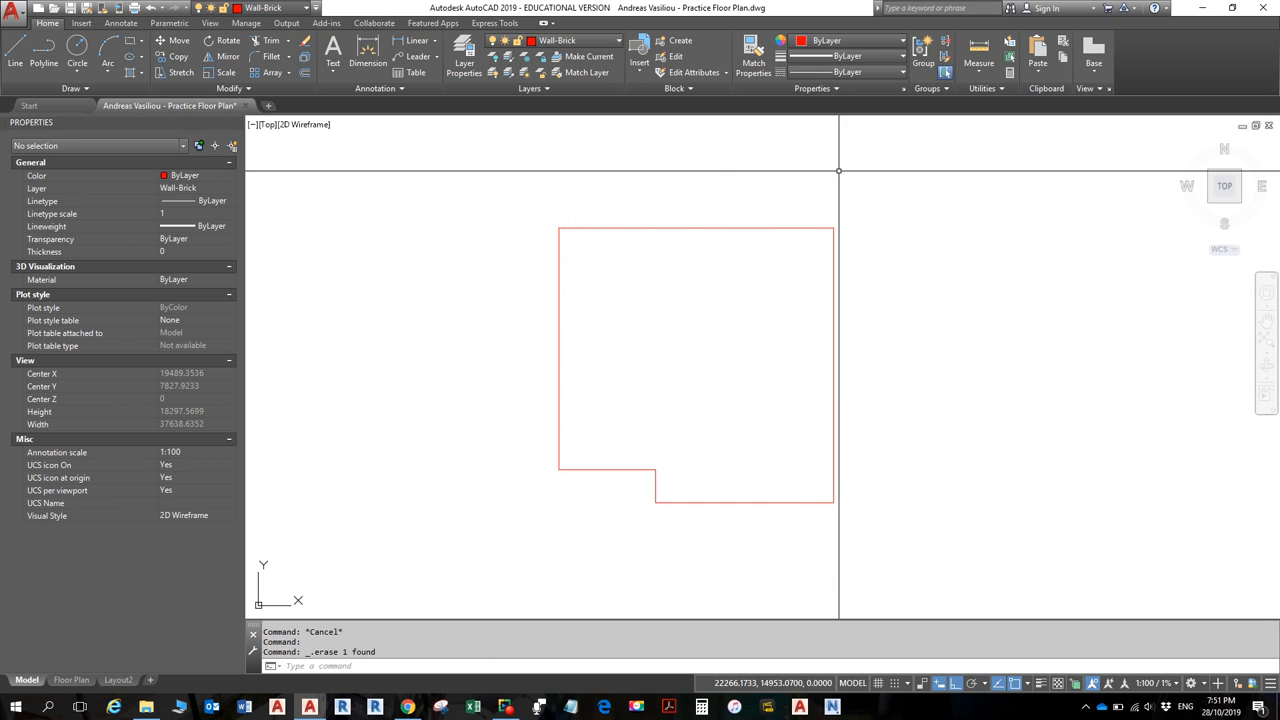
scroll(586, 445, "up", 2)
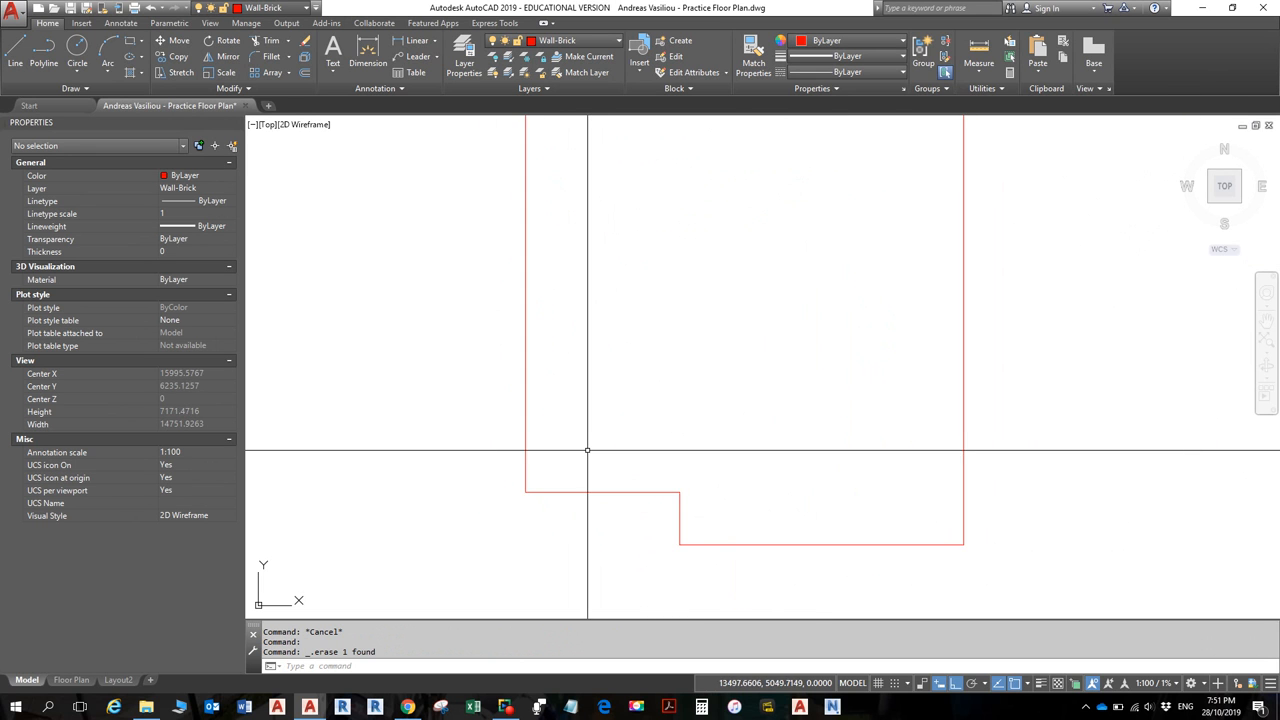
mouse_move(586, 445)
middle_mouse_down()
mouse_move(563, 397)
mouse_move(560, 423)
middle_mouse_up()
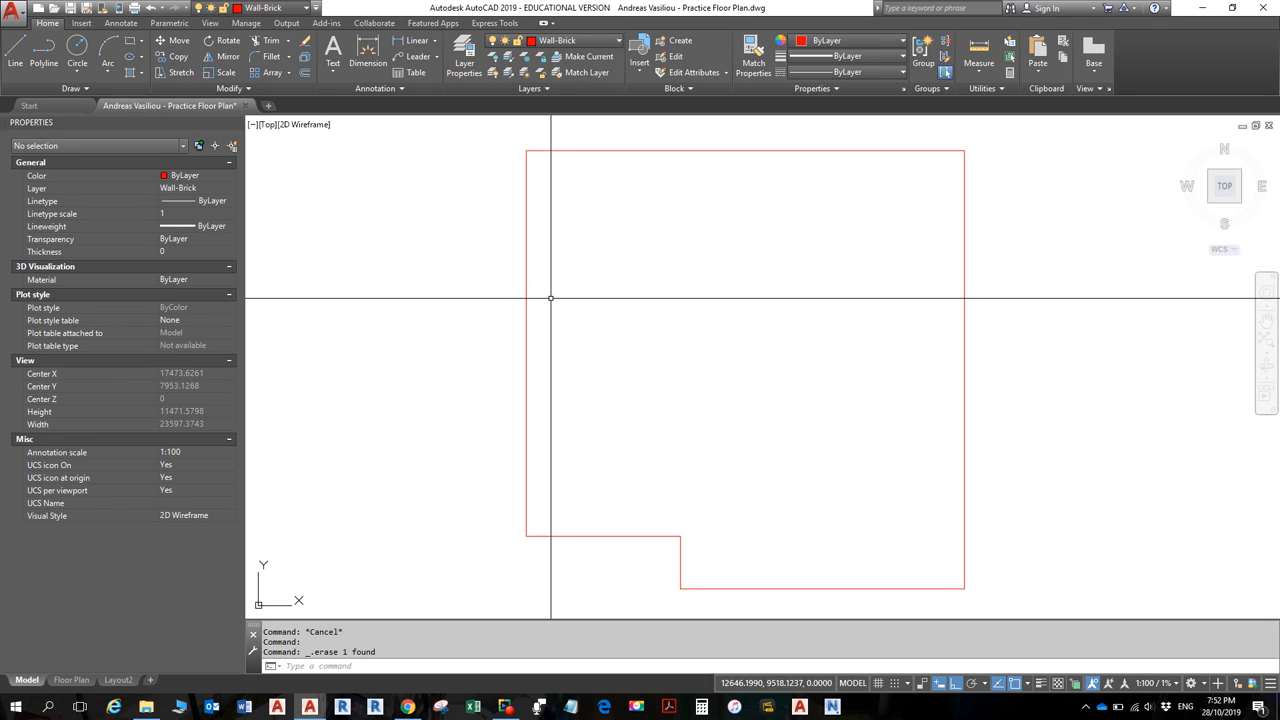
- Select the red floor outline and start Offset, cancelling once and restarting it
left_click(526, 250)
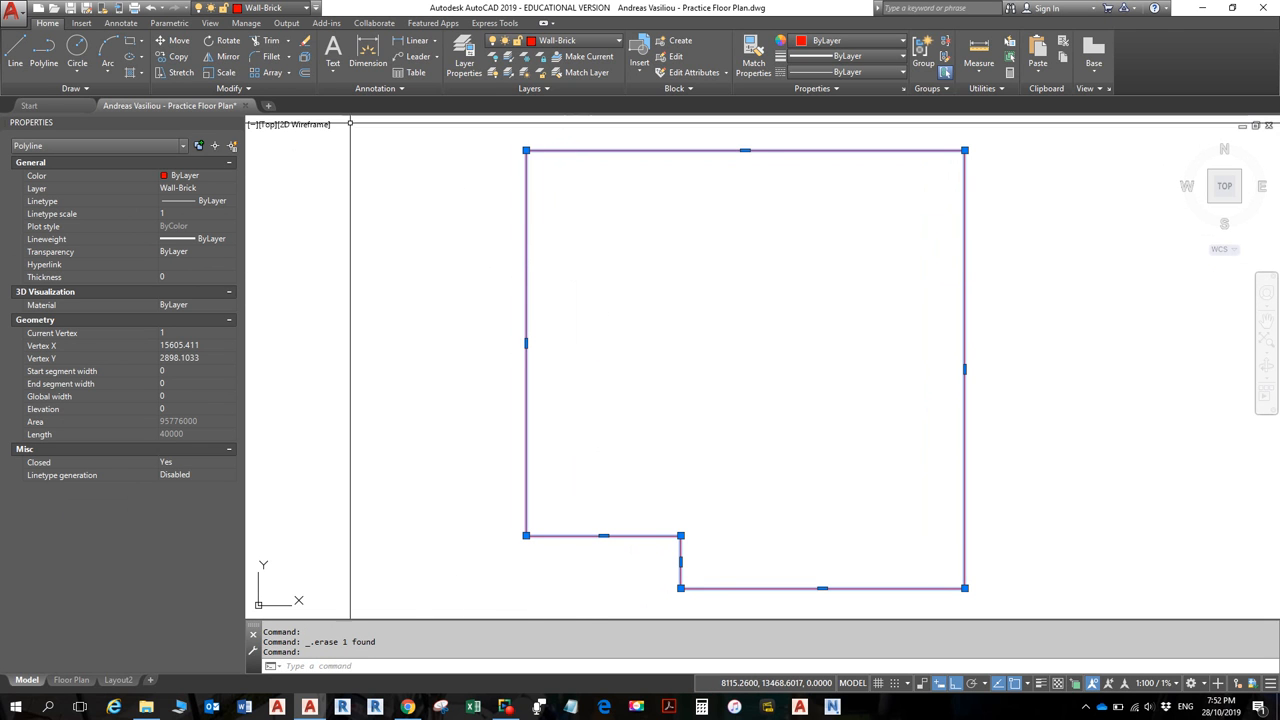
left_click(304, 73)
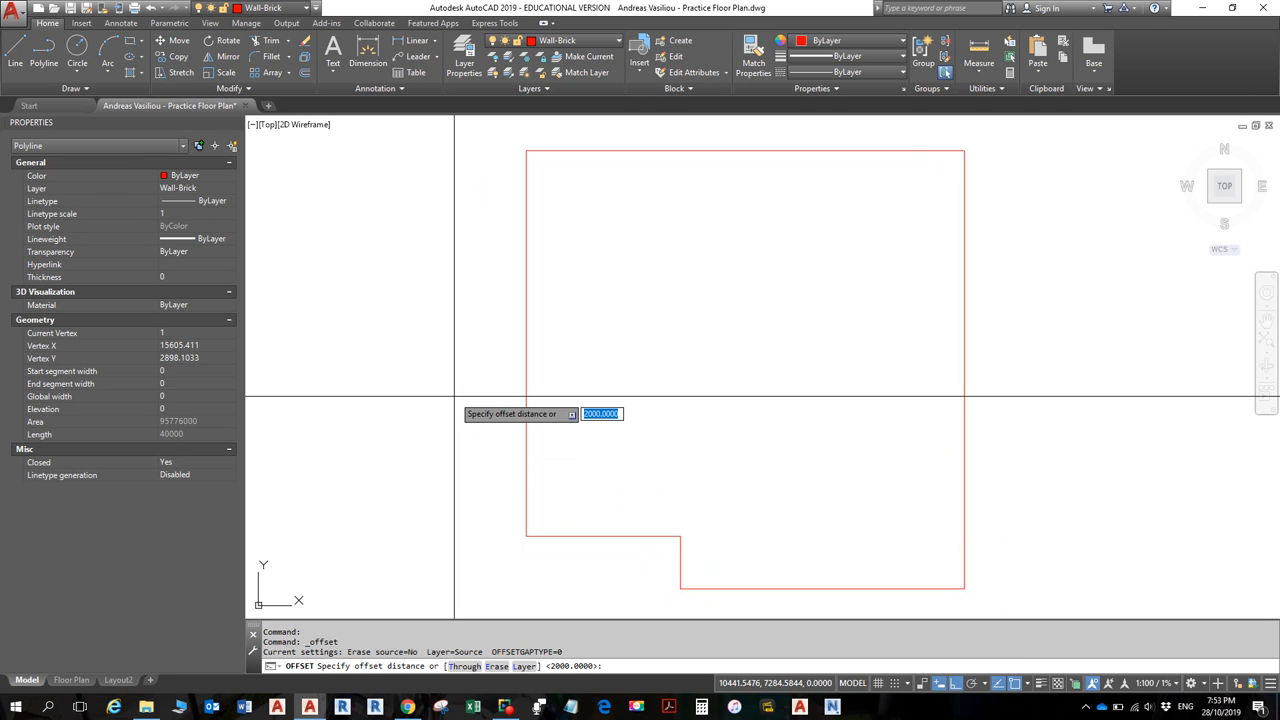
key("Escape")
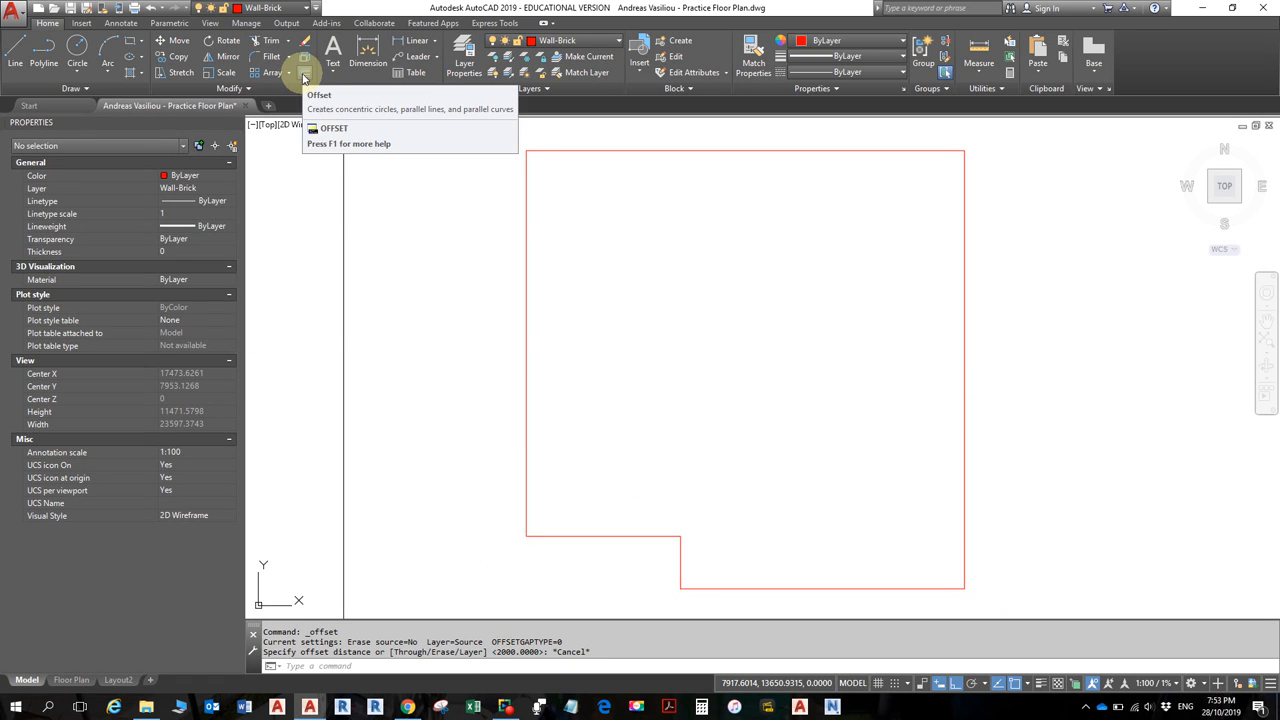
left_click(525, 267)
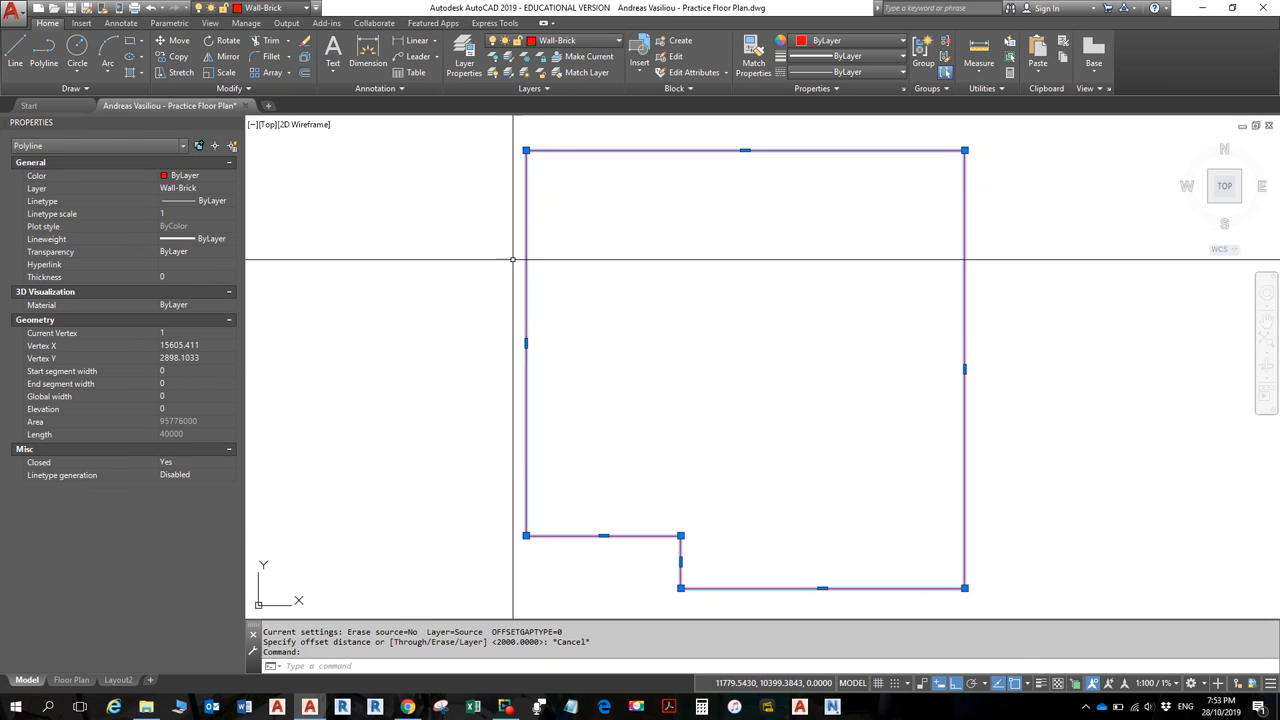
left_click(307, 75)
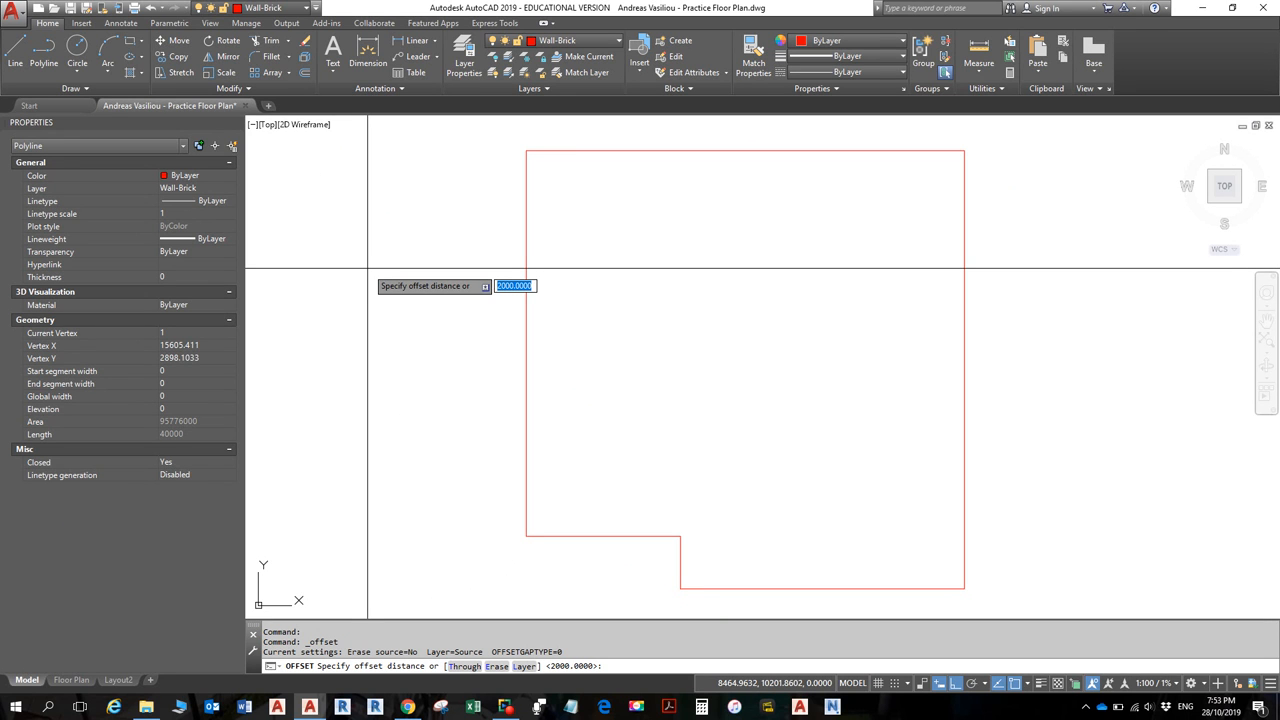
- Offset the left brick wall line 110 units to the right as its inner line
type("110")
key("Return")
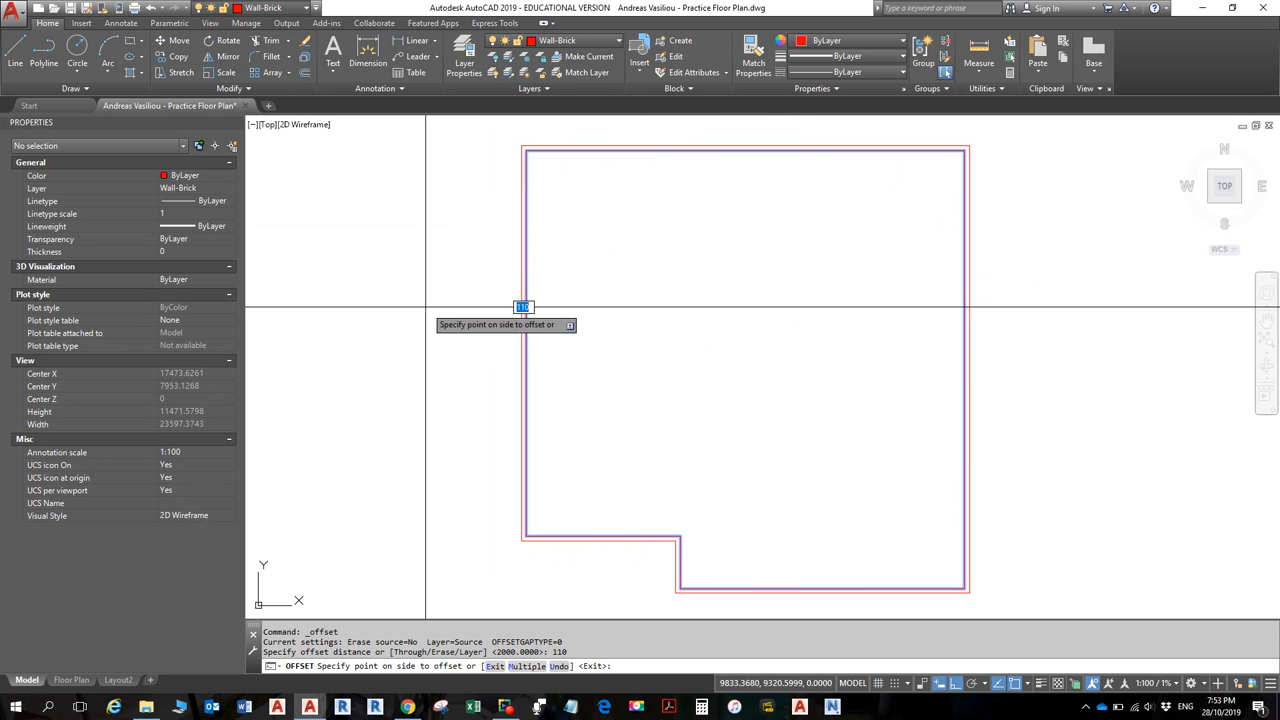
scroll(426, 307, "up", 3)
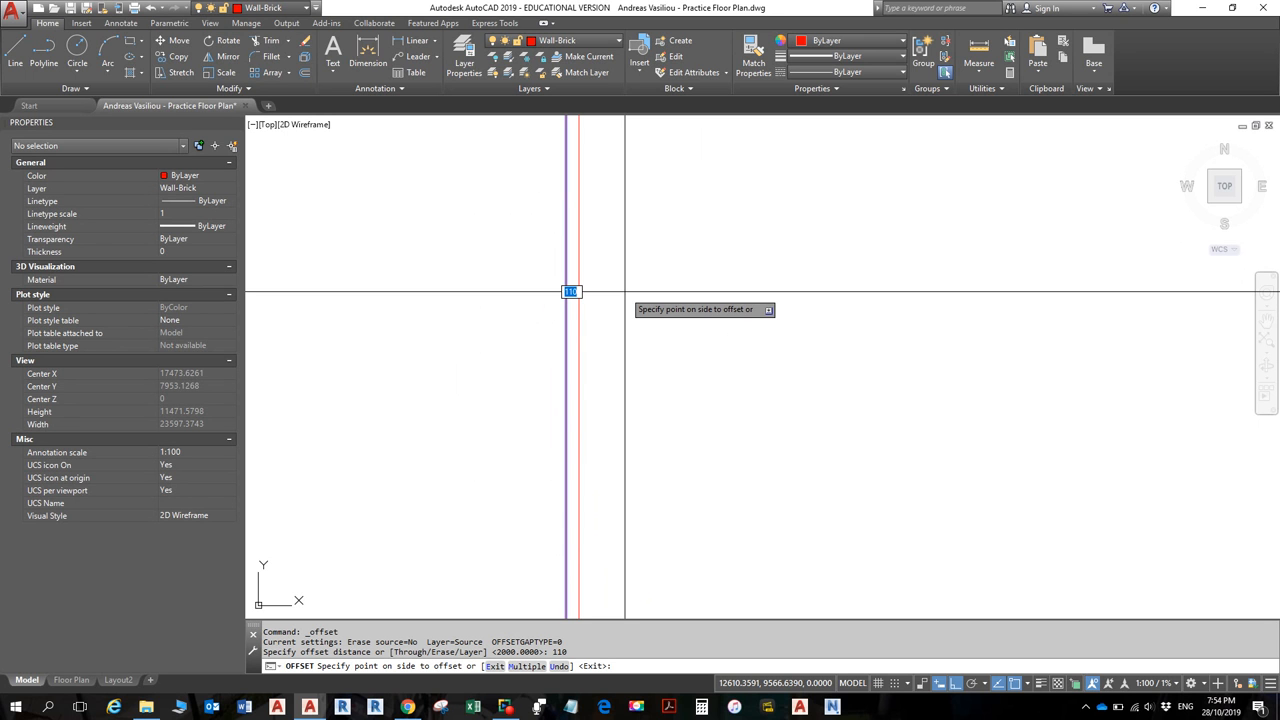
scroll(590, 289, "down", 3)
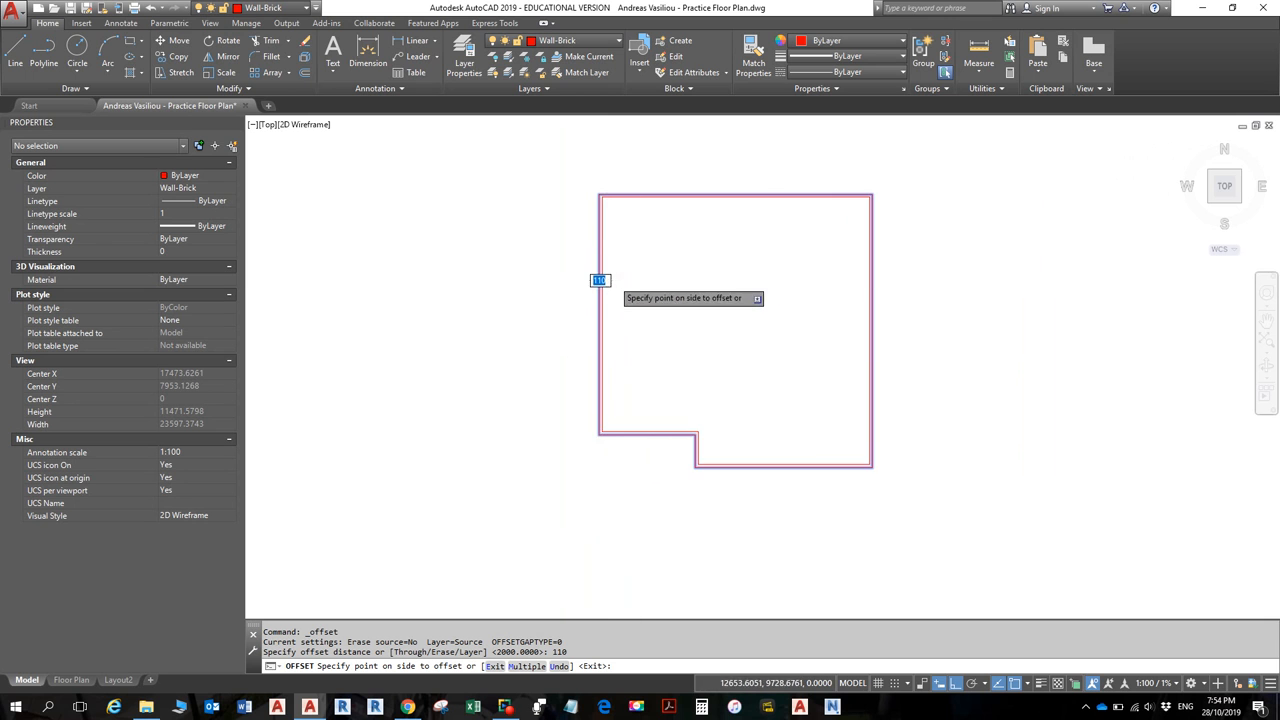
scroll(620, 274, "up", 5)
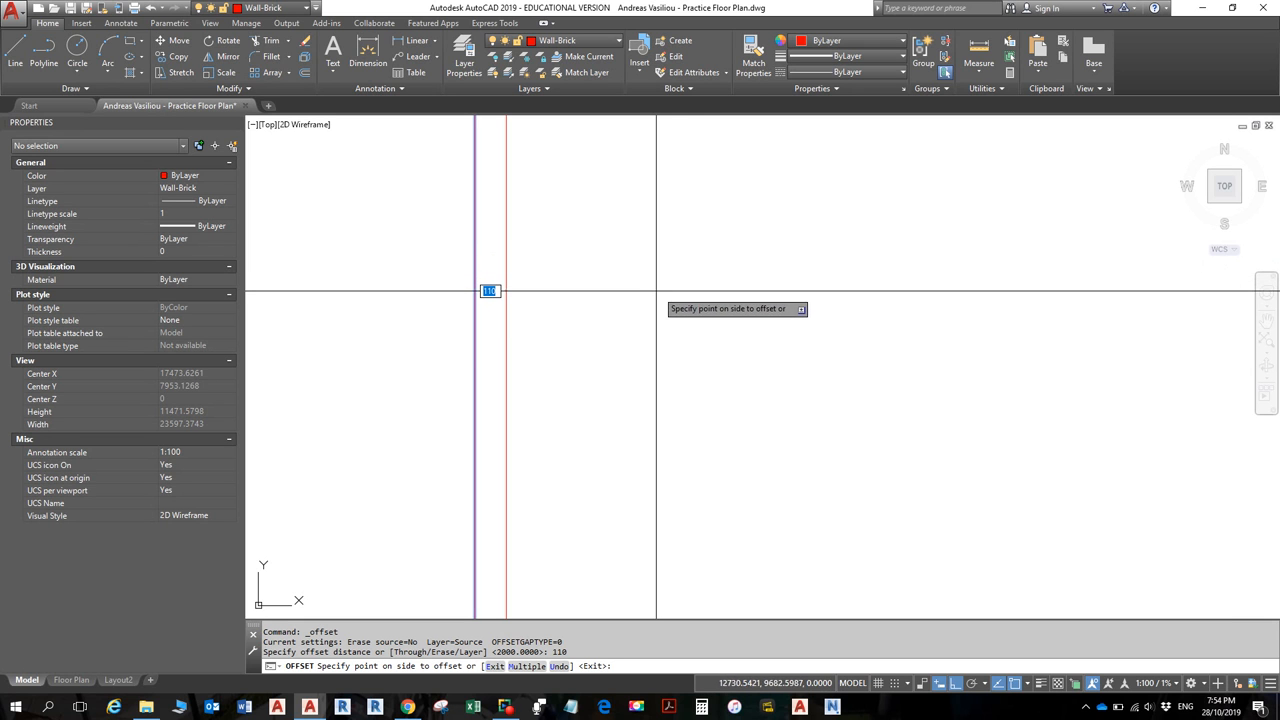
left_click(777, 284)
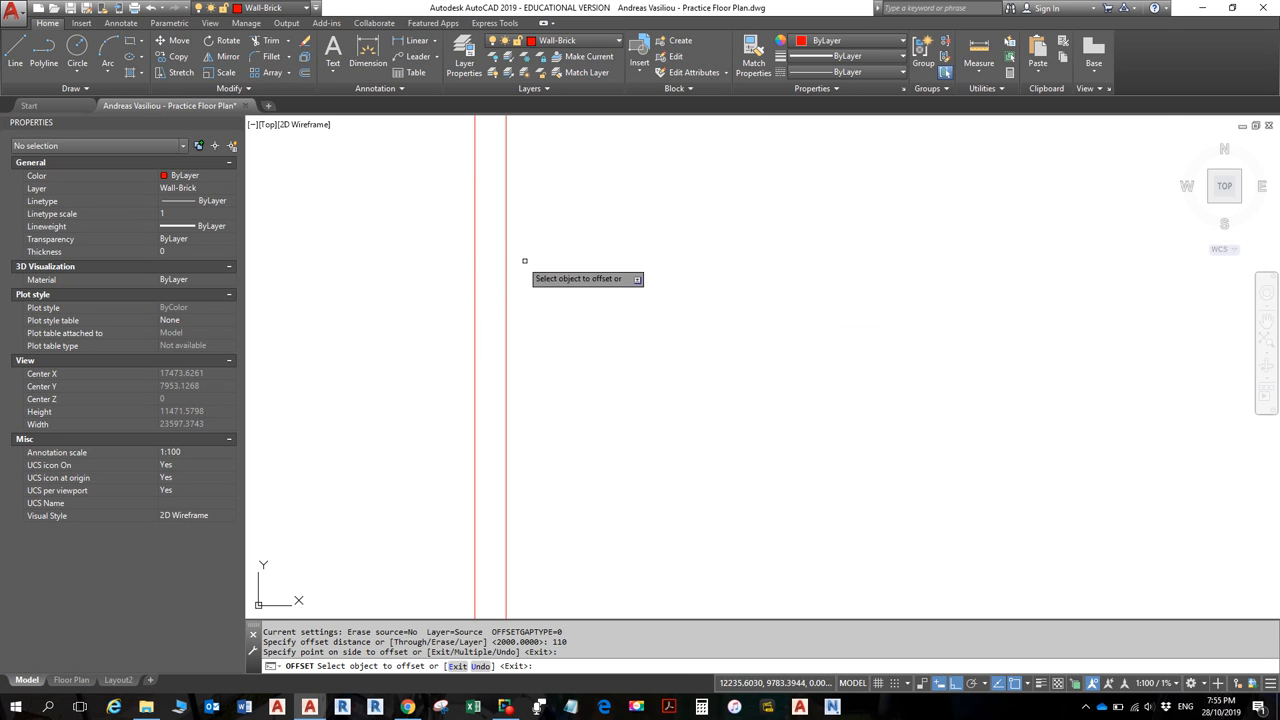
scroll(482, 280, "down", 5)
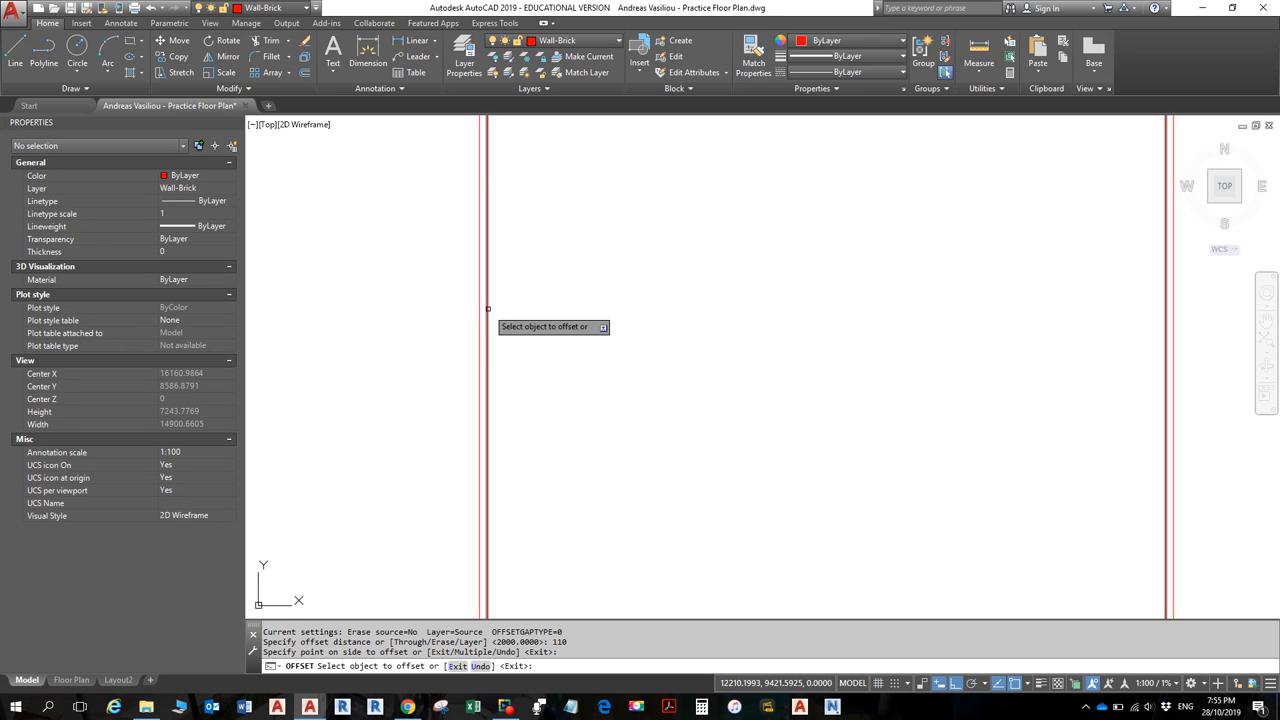
scroll(829, 471, "down", 2)
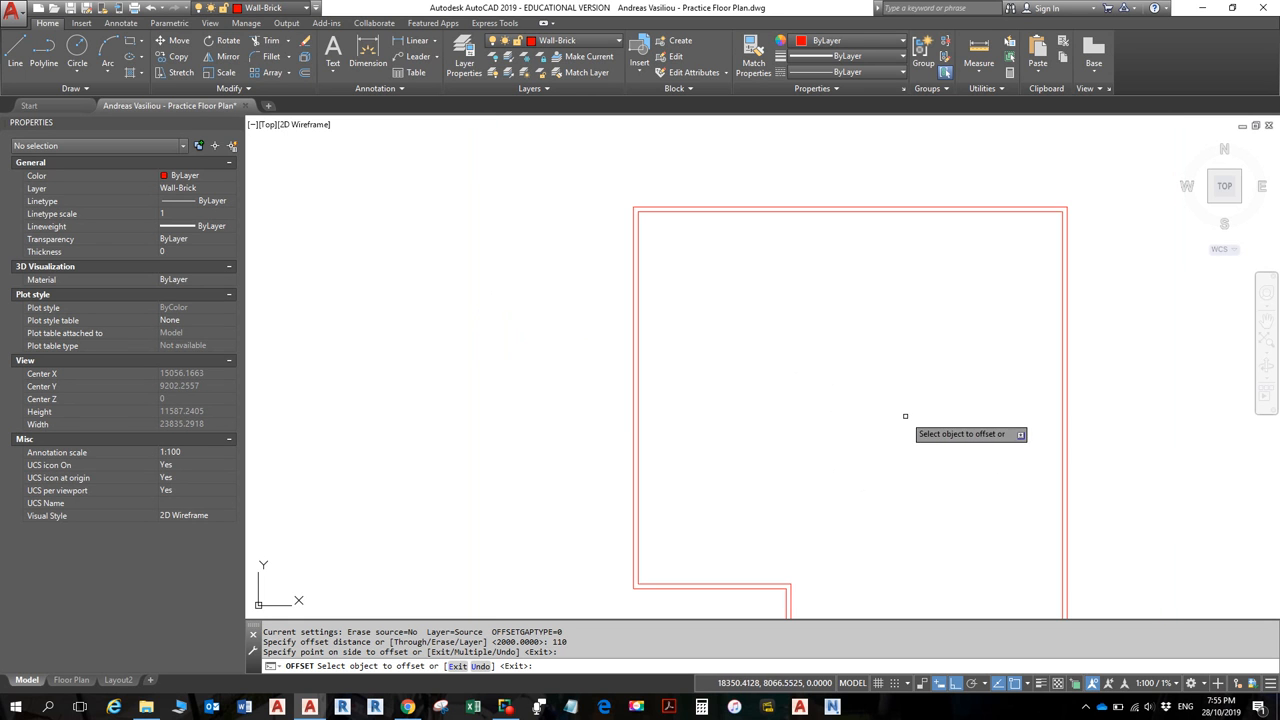
mouse_move(886, 366)
middle_mouse_down()
mouse_move(846, 262)
mouse_move(852, 290)
middle_mouse_up()
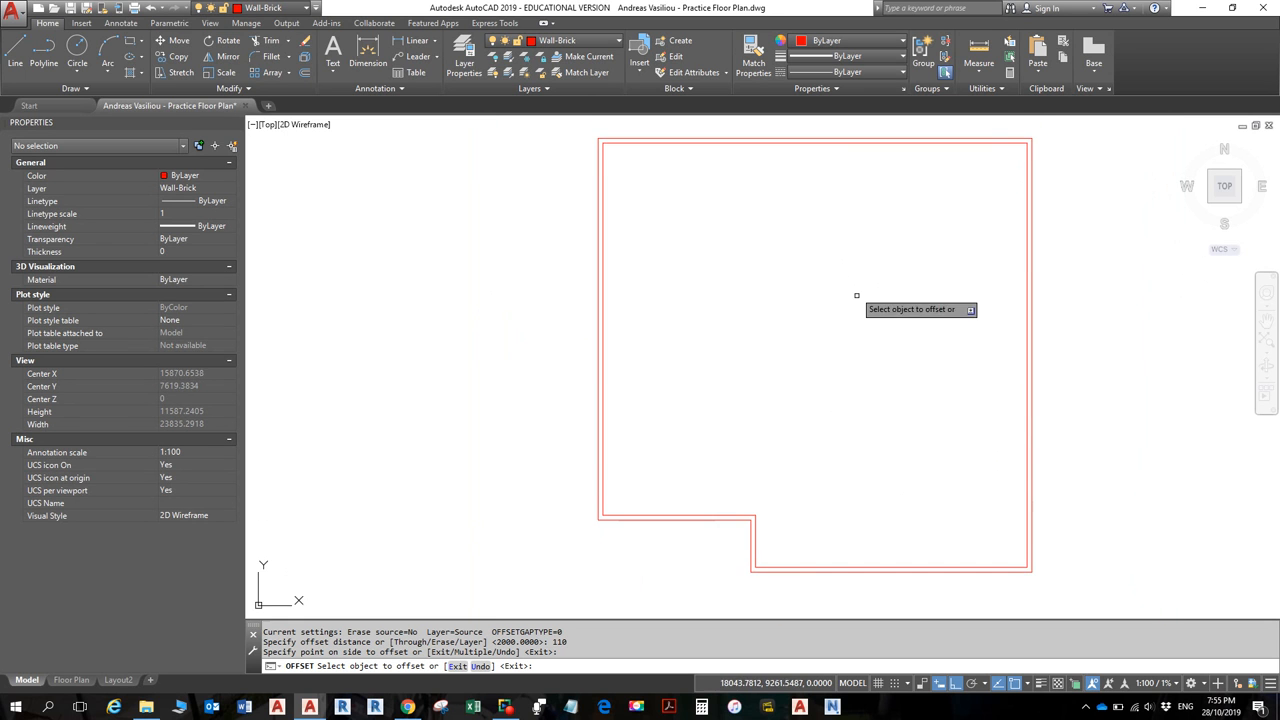
key("alt")
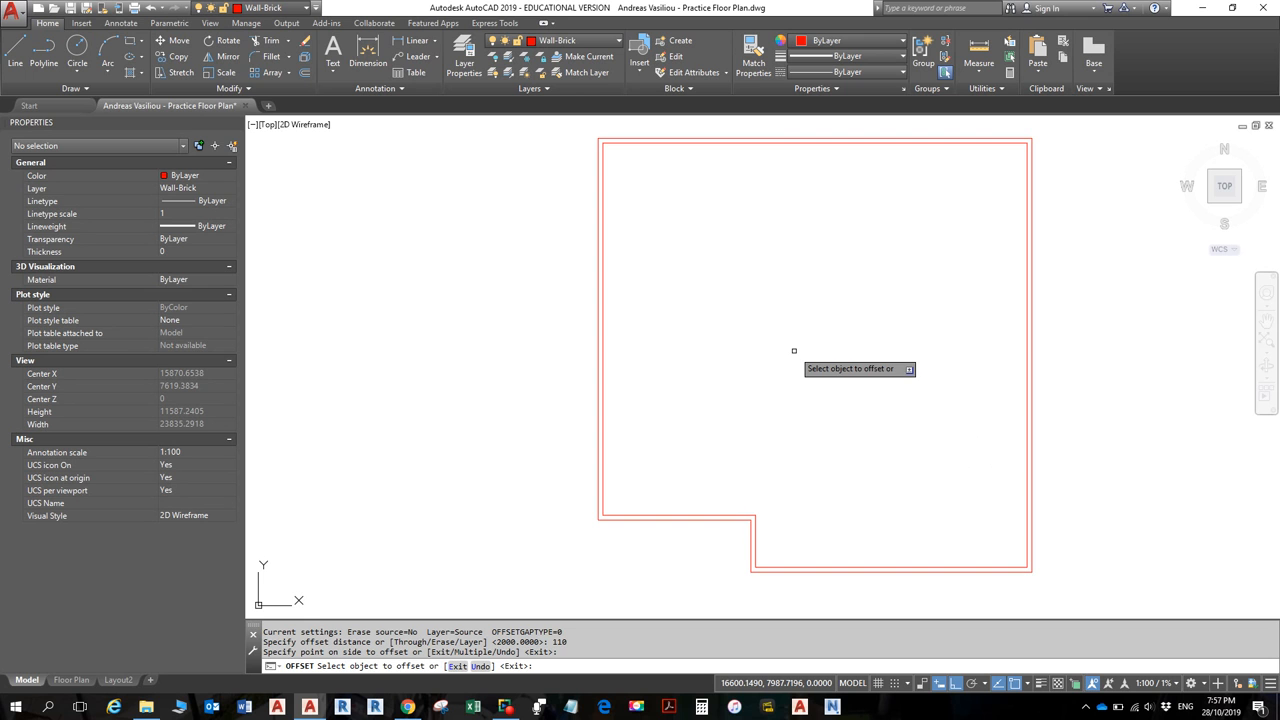
- Cancel Offset, start Measure Distance, and centre the floor plan in view
key("Escape")
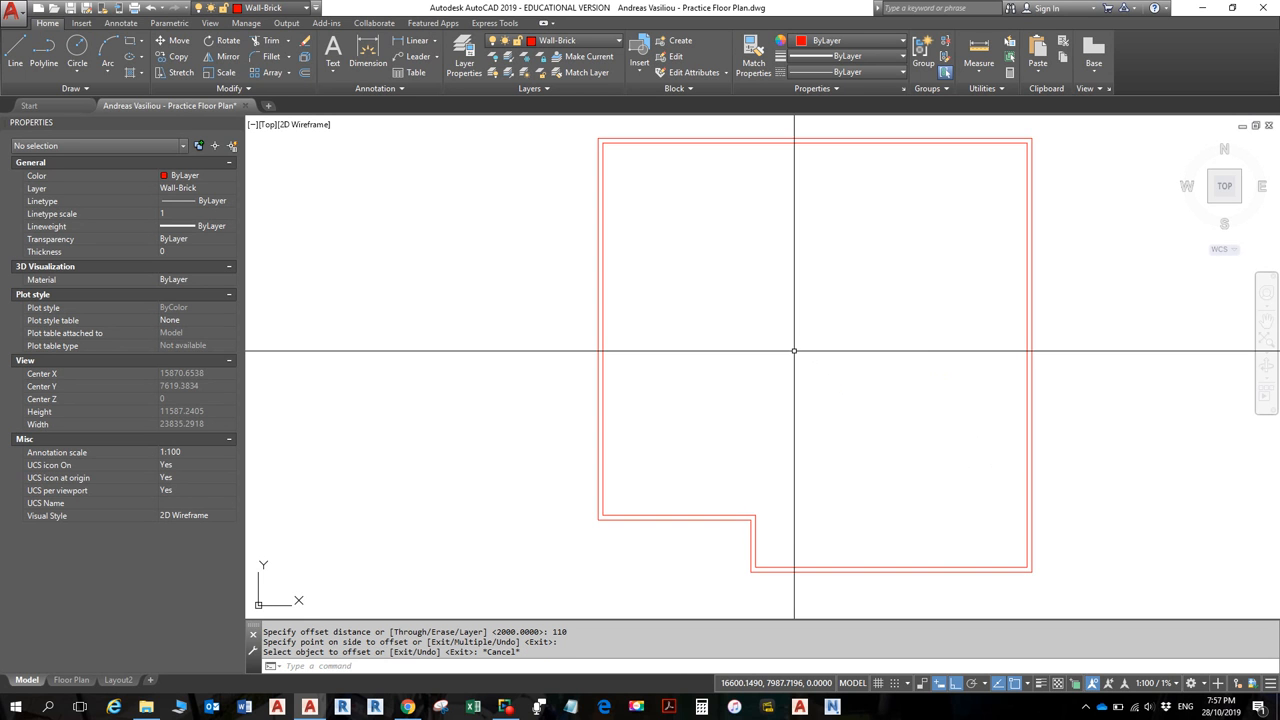
left_click(981, 50)
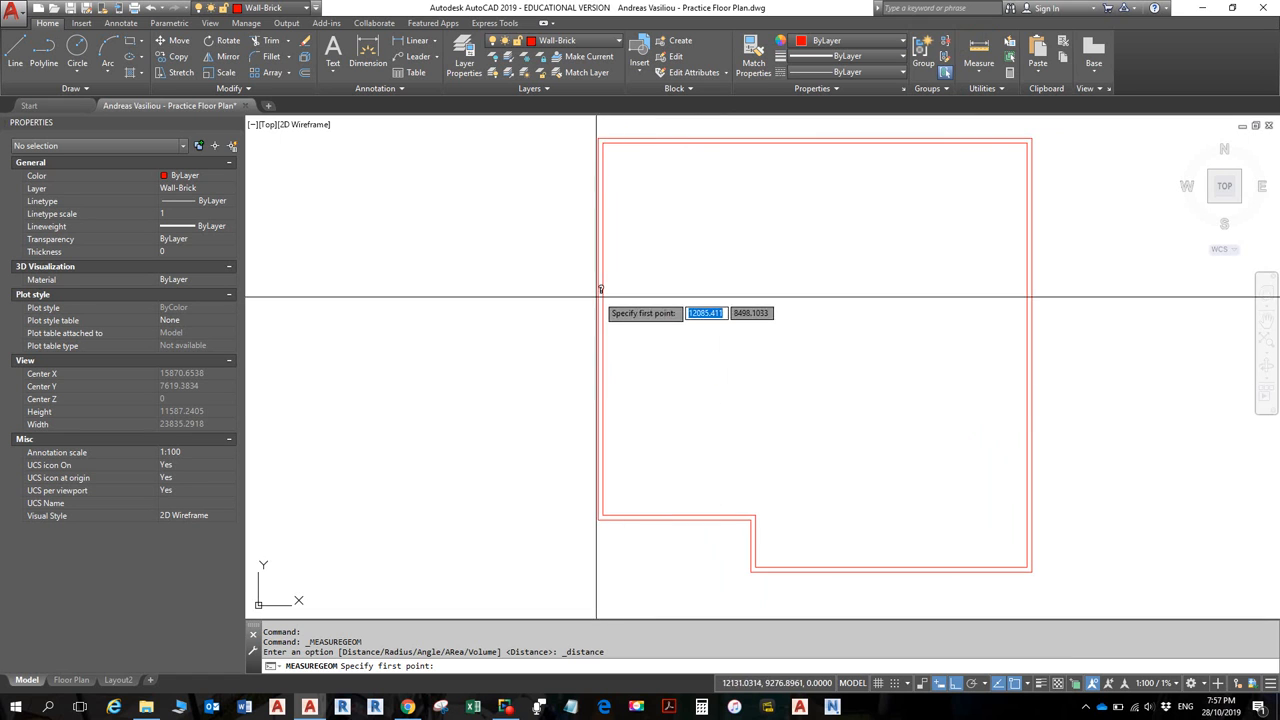
scroll(608, 314, "up", 6)
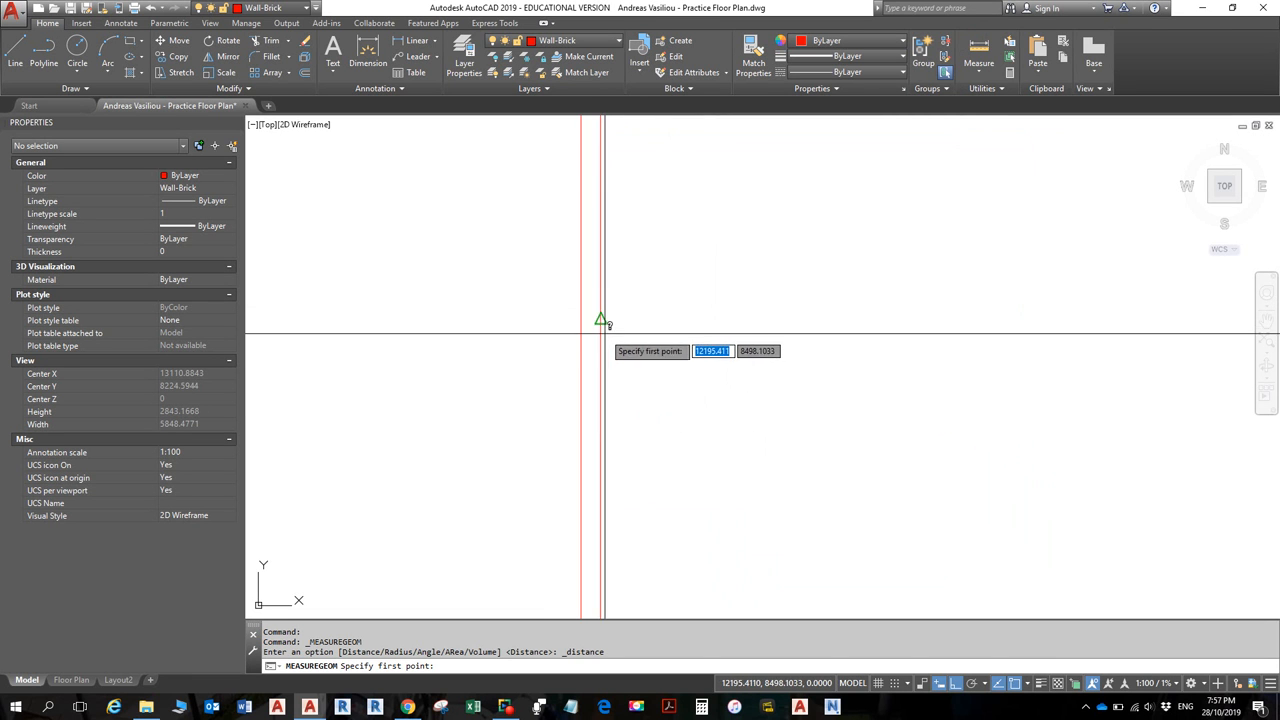
scroll(640, 314, "down", 8)
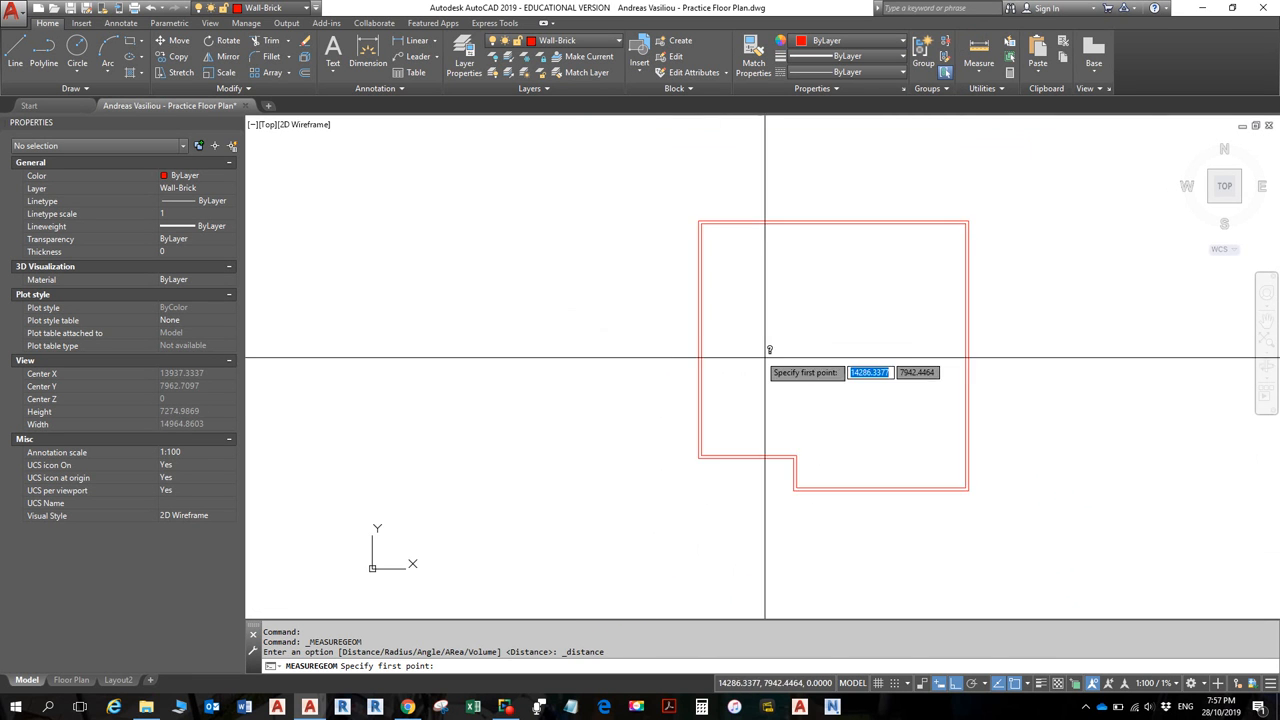
middle_click_drag(792, 365, 628, 328)
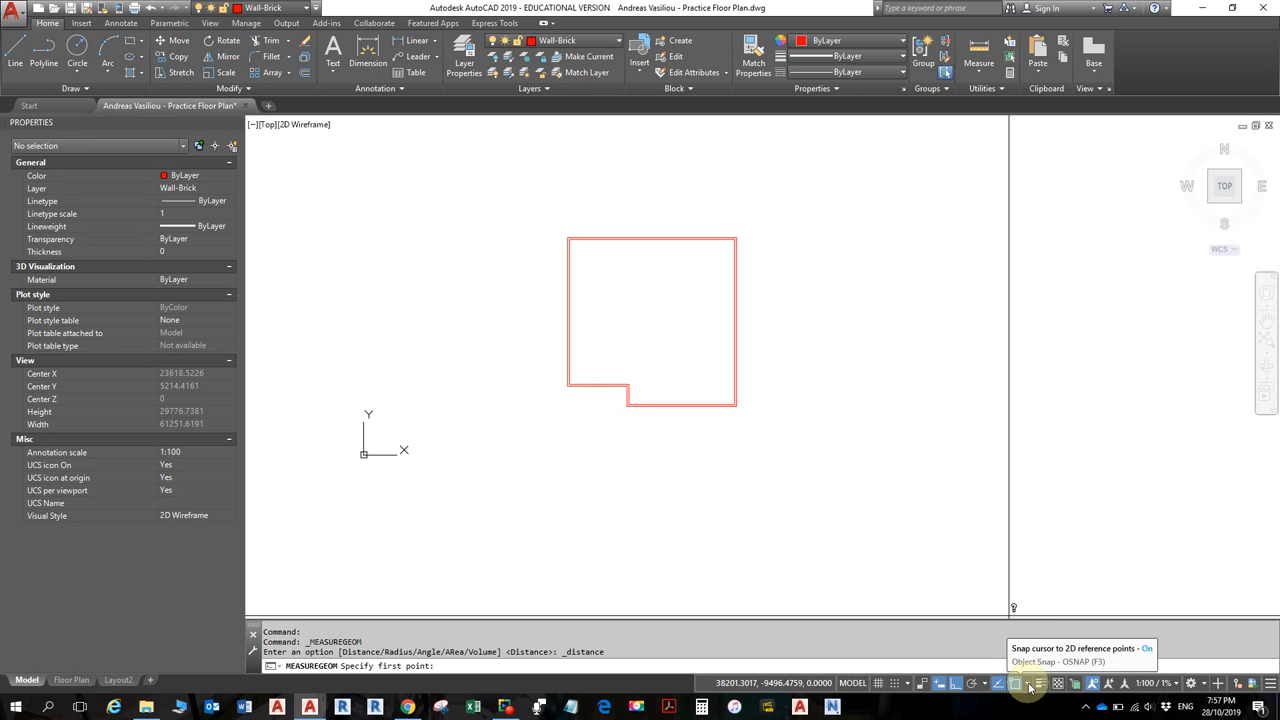
- Enable Perpendicular object snap and disable the Quadrant and Center snaps
left_click(1030, 686)
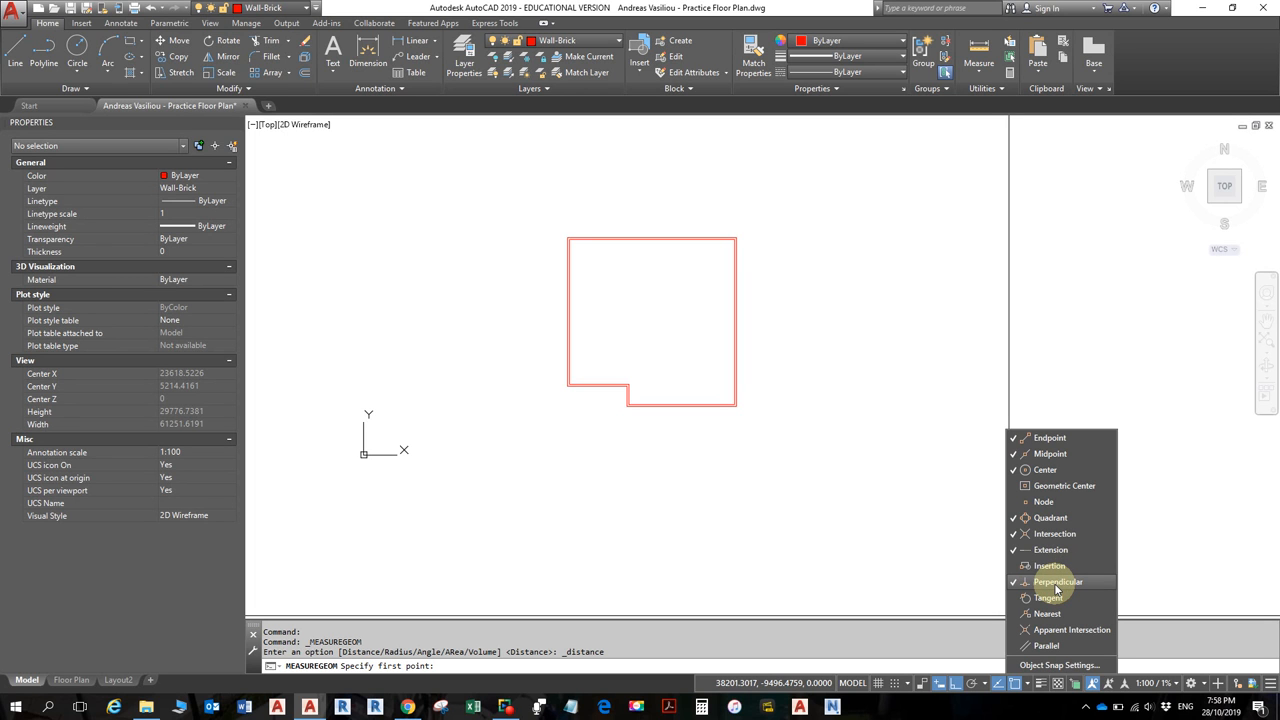
left_click(1056, 589)
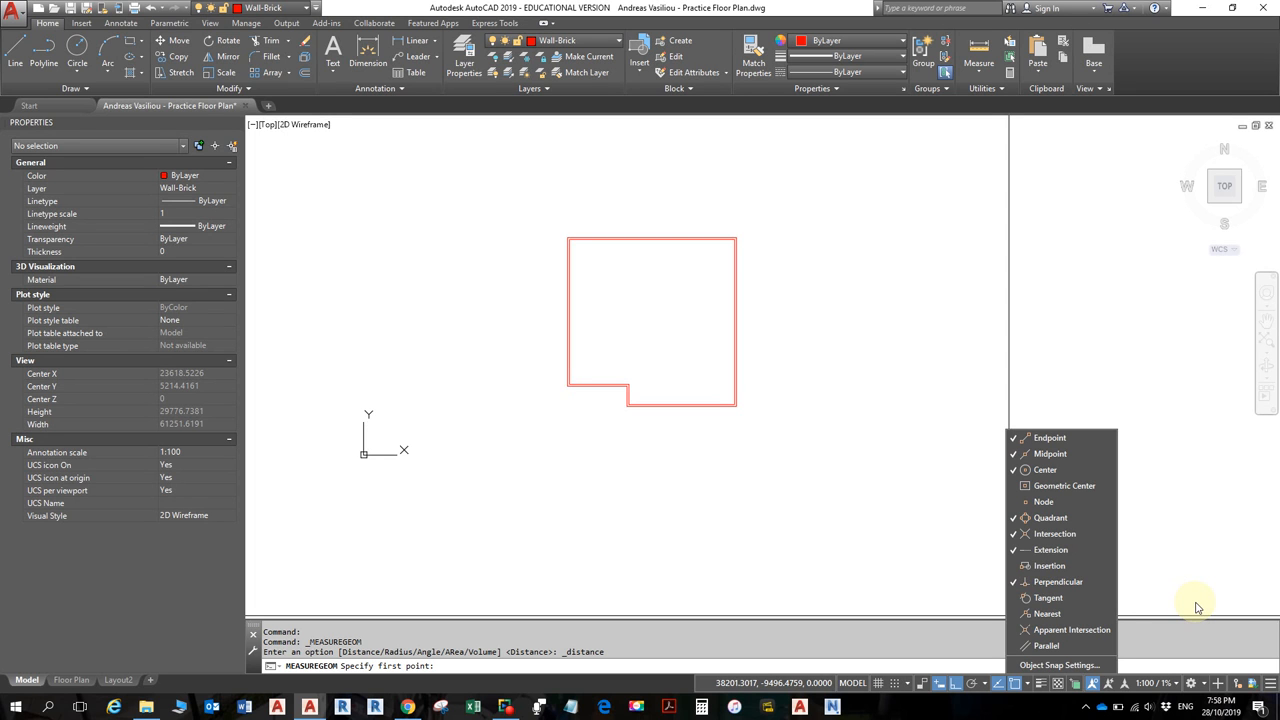
left_click(1051, 520)
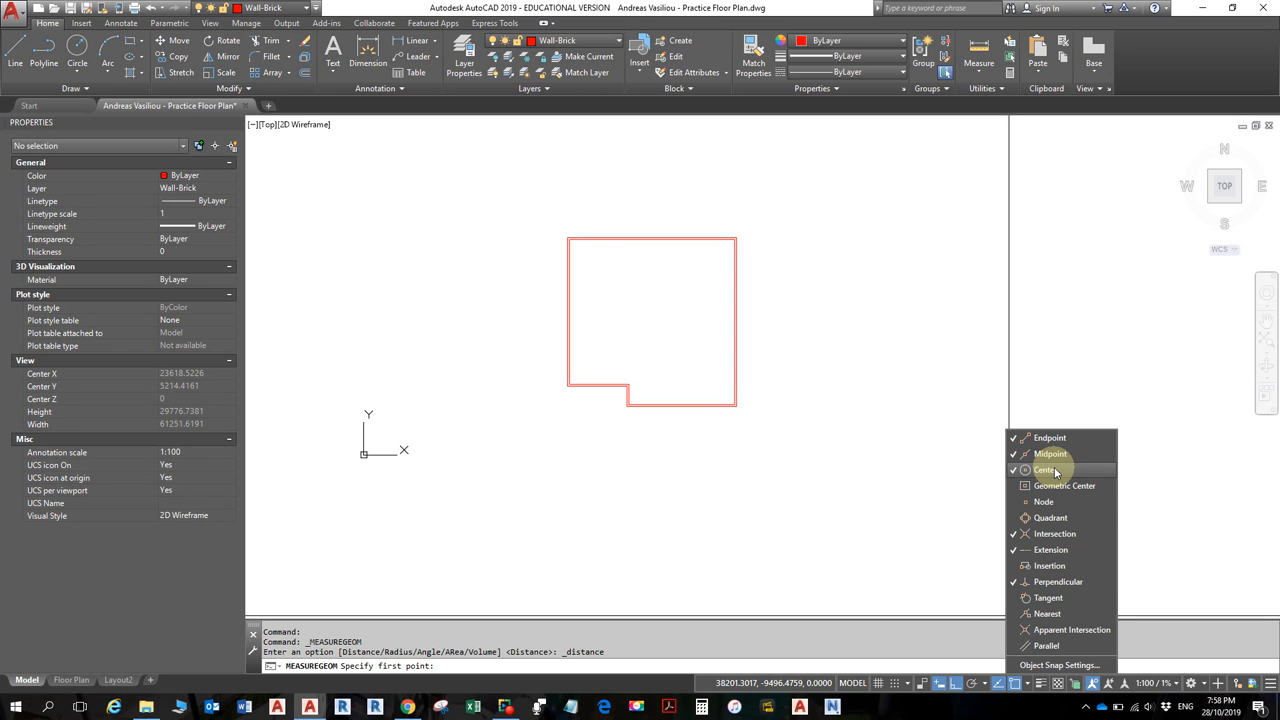
left_click(1055, 472)
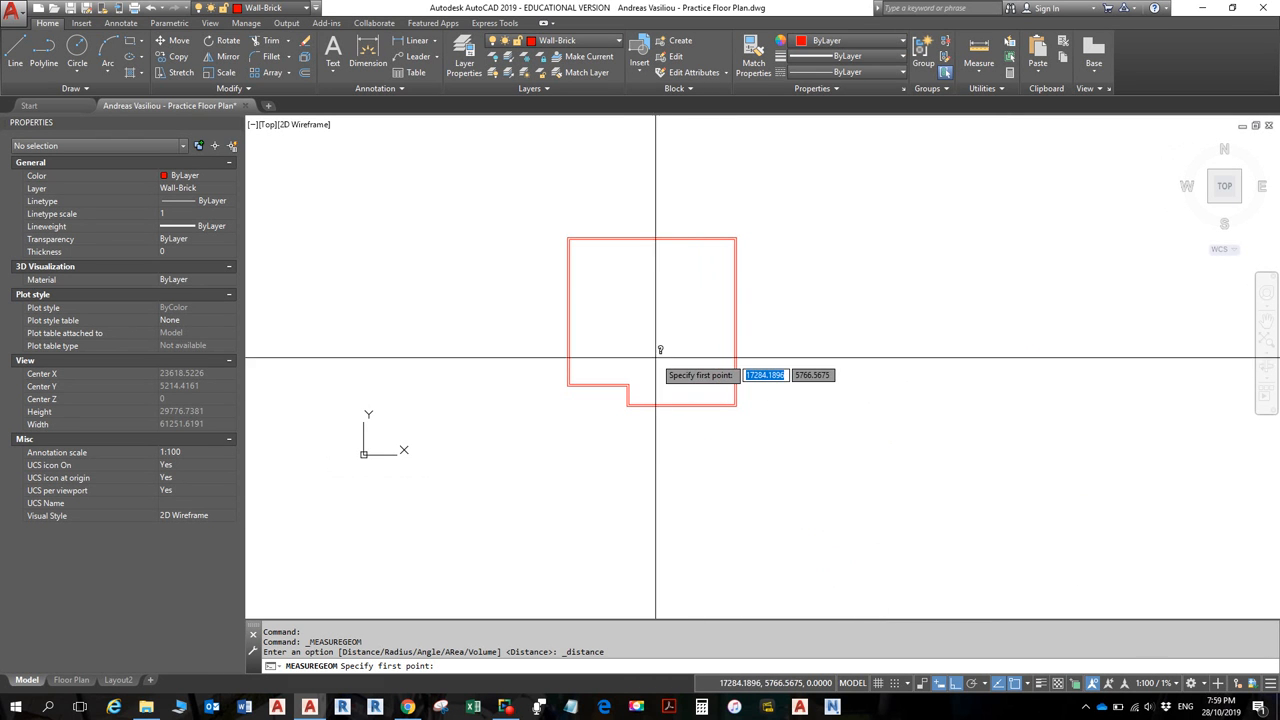
mouse_move(660, 354)
middle_mouse_down()
mouse_move(715, 438)
mouse_move(586, 457)
mouse_move(666, 366)
mouse_move(627, 385)
middle_mouse_up()
scroll(715, 438, "up", 5)
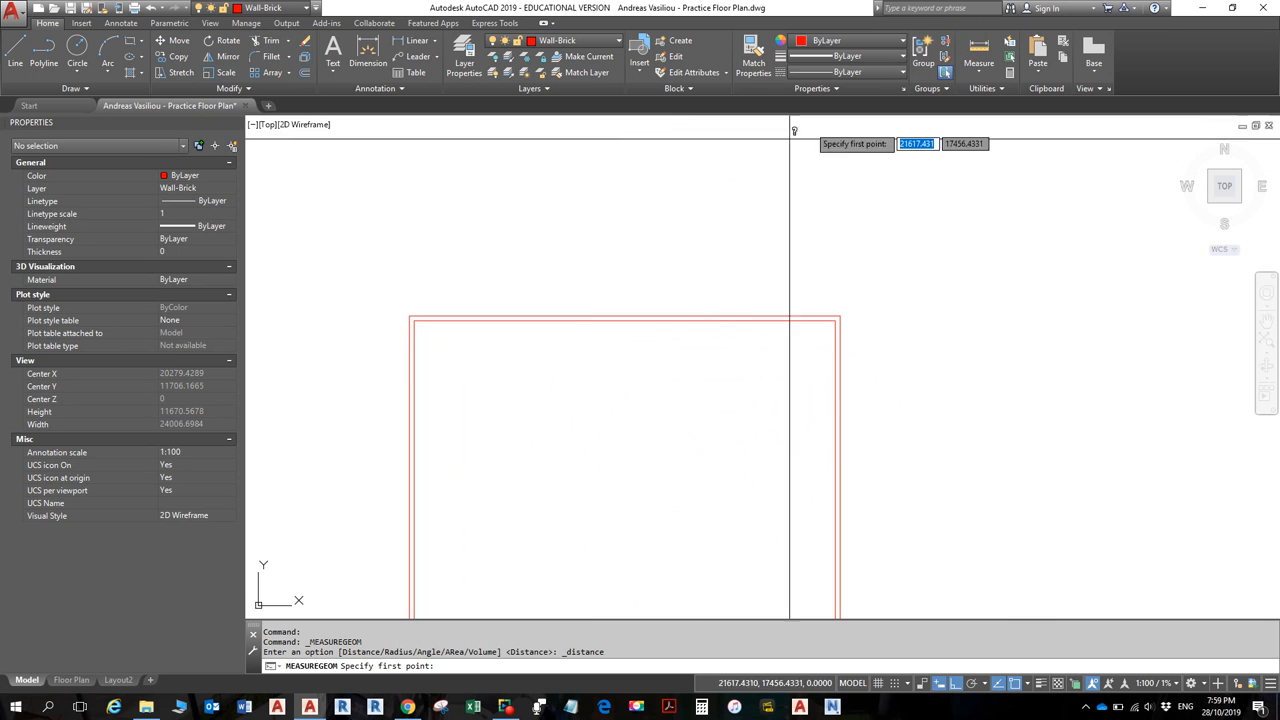
- Measure the wall thickness, confirming 110 each way (155.5635 diagonal at 135°)
left_click(625, 320)
scroll(627, 316, "up", 6)
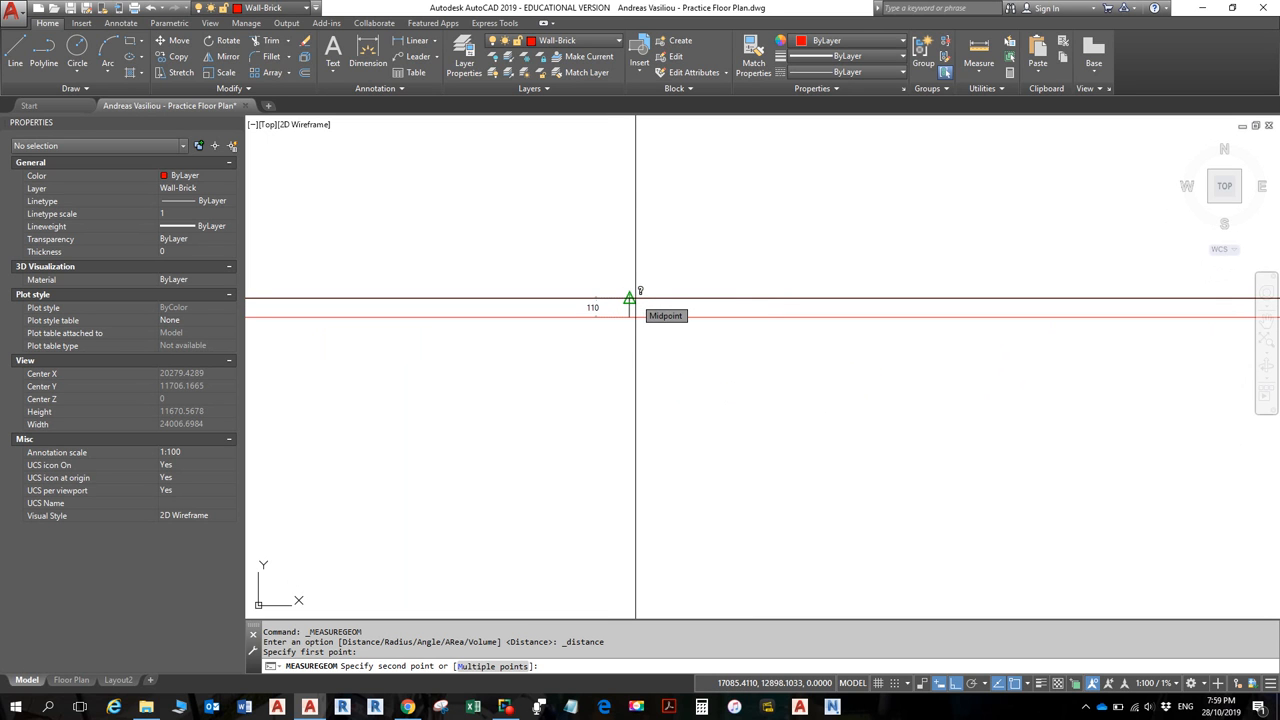
left_click(636, 298)
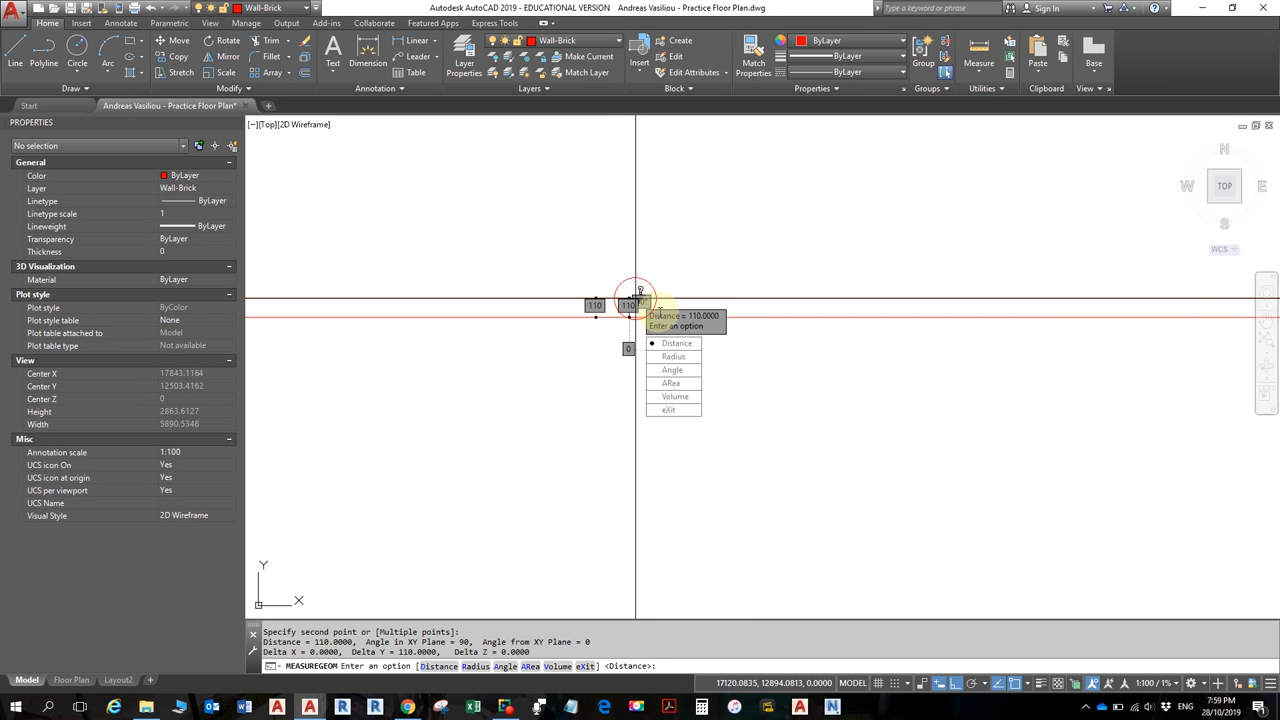
left_click(670, 348)
scroll(628, 295, "down", 5)
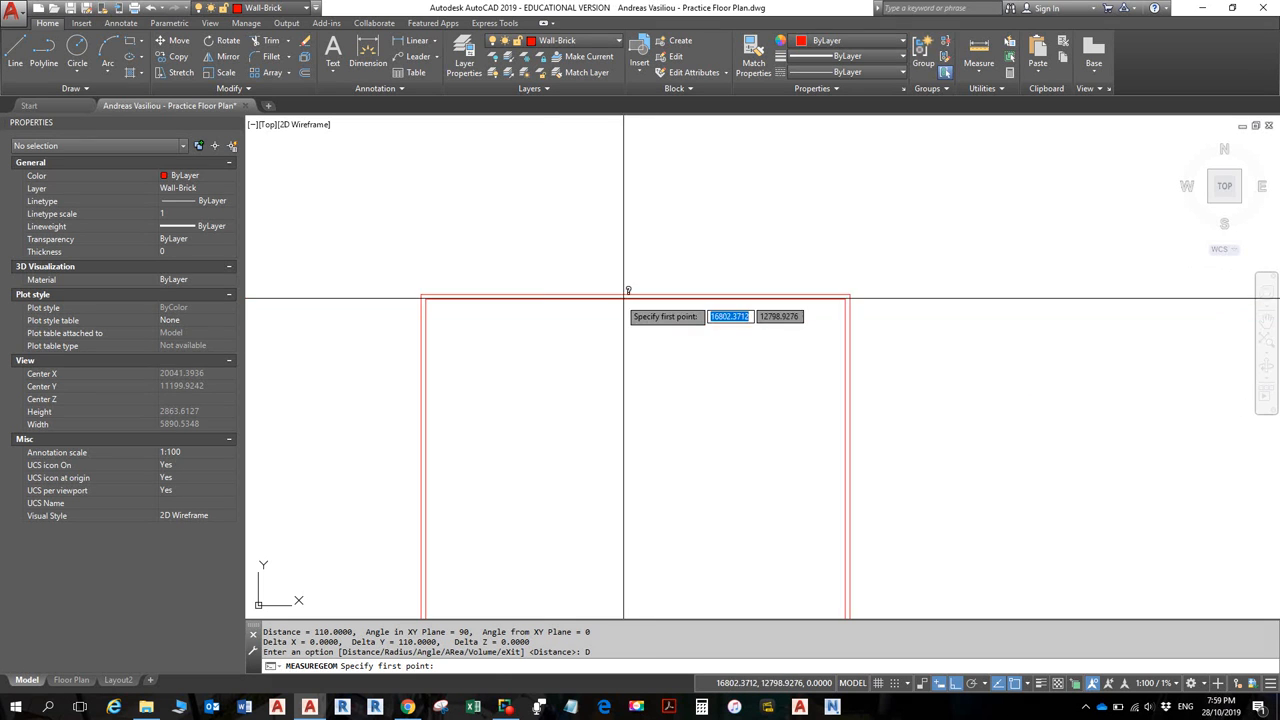
middle_click_drag(552, 312, 730, 347)
scroll(594, 347, "up", 5)
scroll(594, 347, "up", 5)
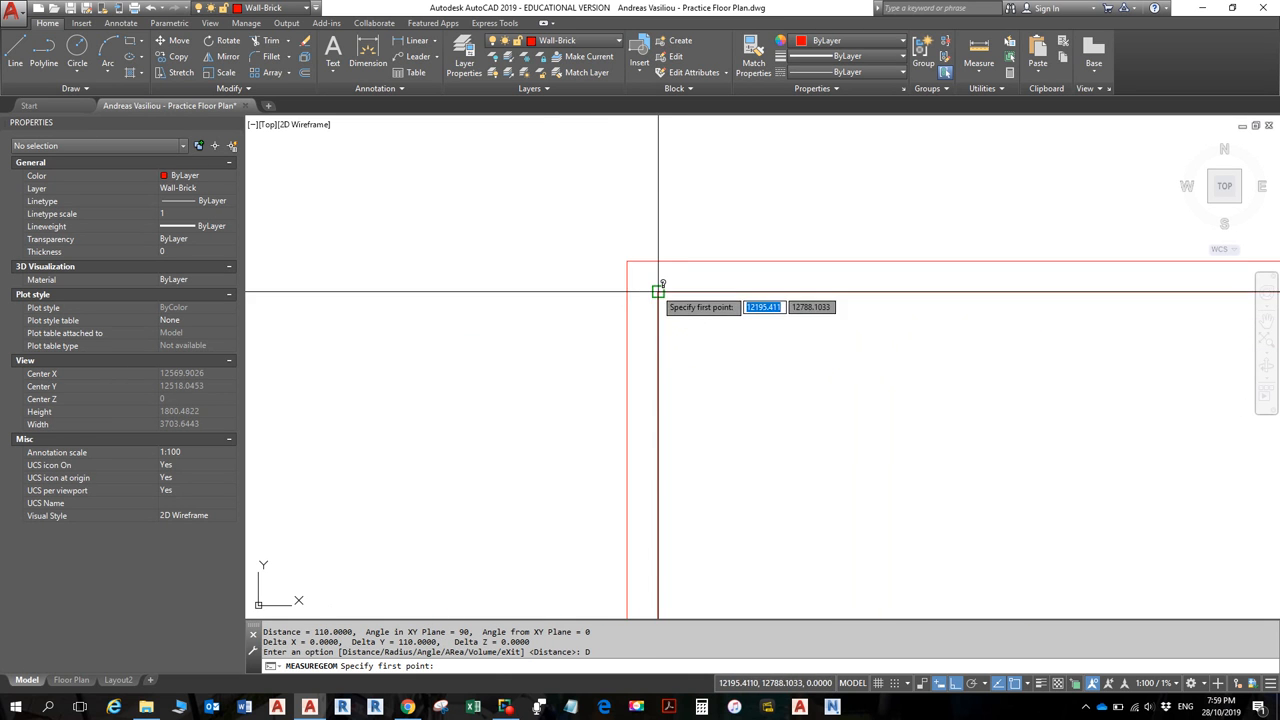
left_click(657, 290)
left_click(627, 260)
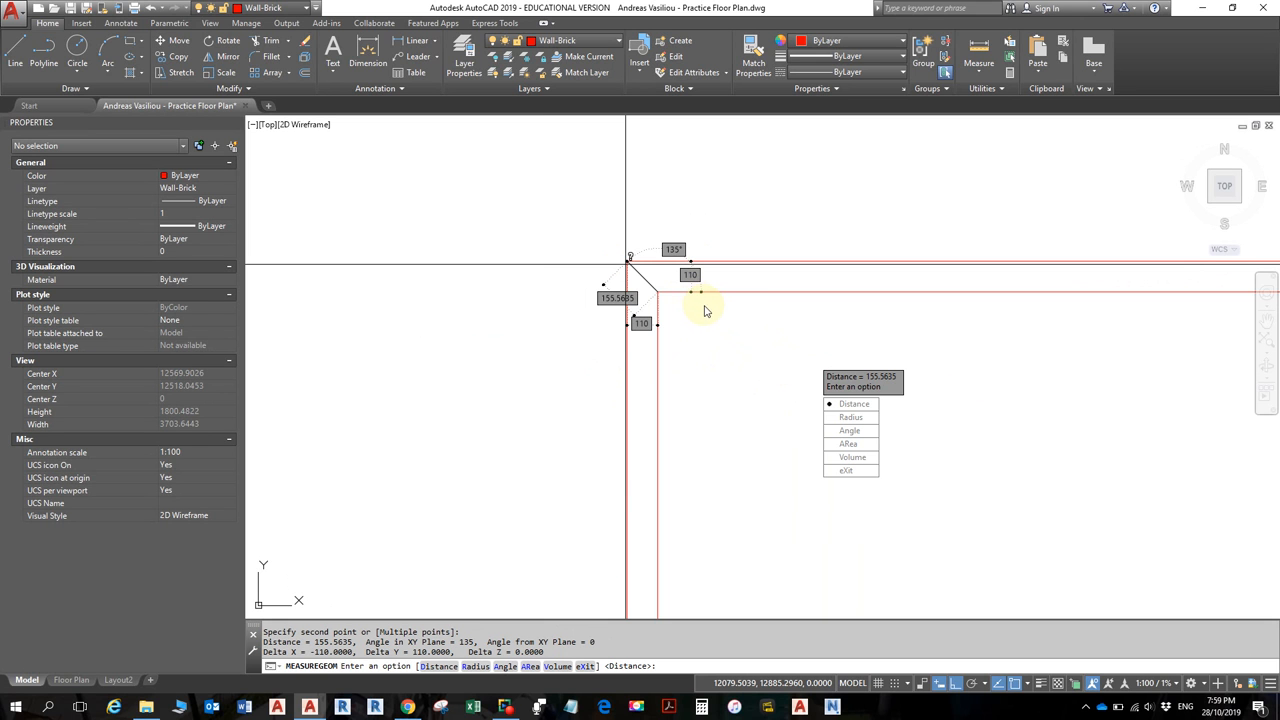
key("Escape")
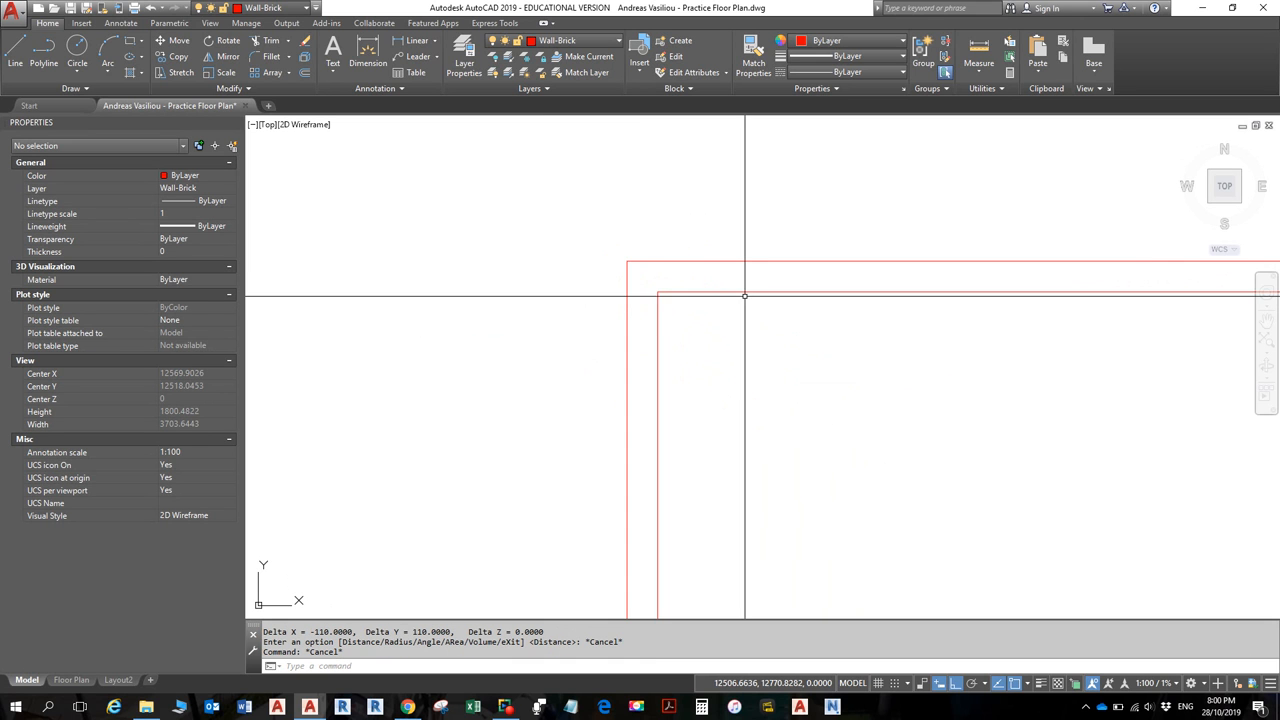
- Frame the whole floor plan and select the inner closed Wall-Brick polyline (area 91424400)
scroll(760, 291, "down", 12)
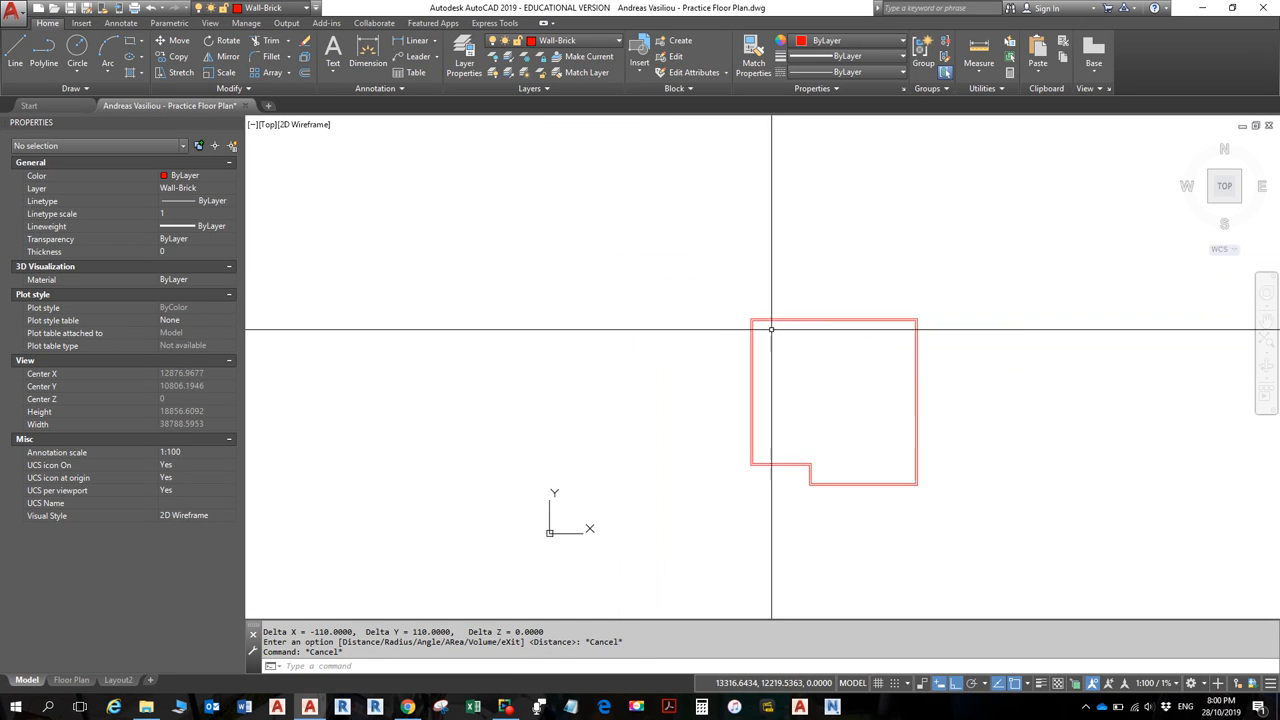
scroll(771, 334, "up", 5)
middle_click_drag(703, 353, 626, 286)
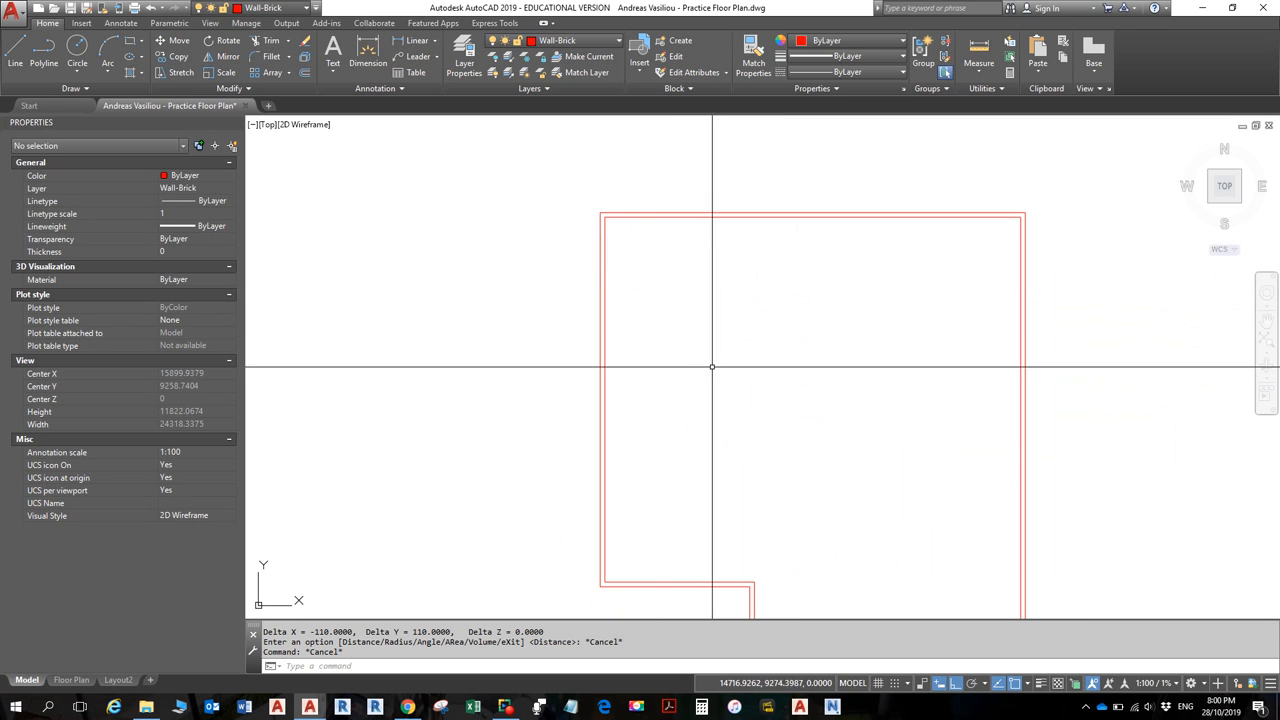
middle_click_drag(711, 366, 675, 327)
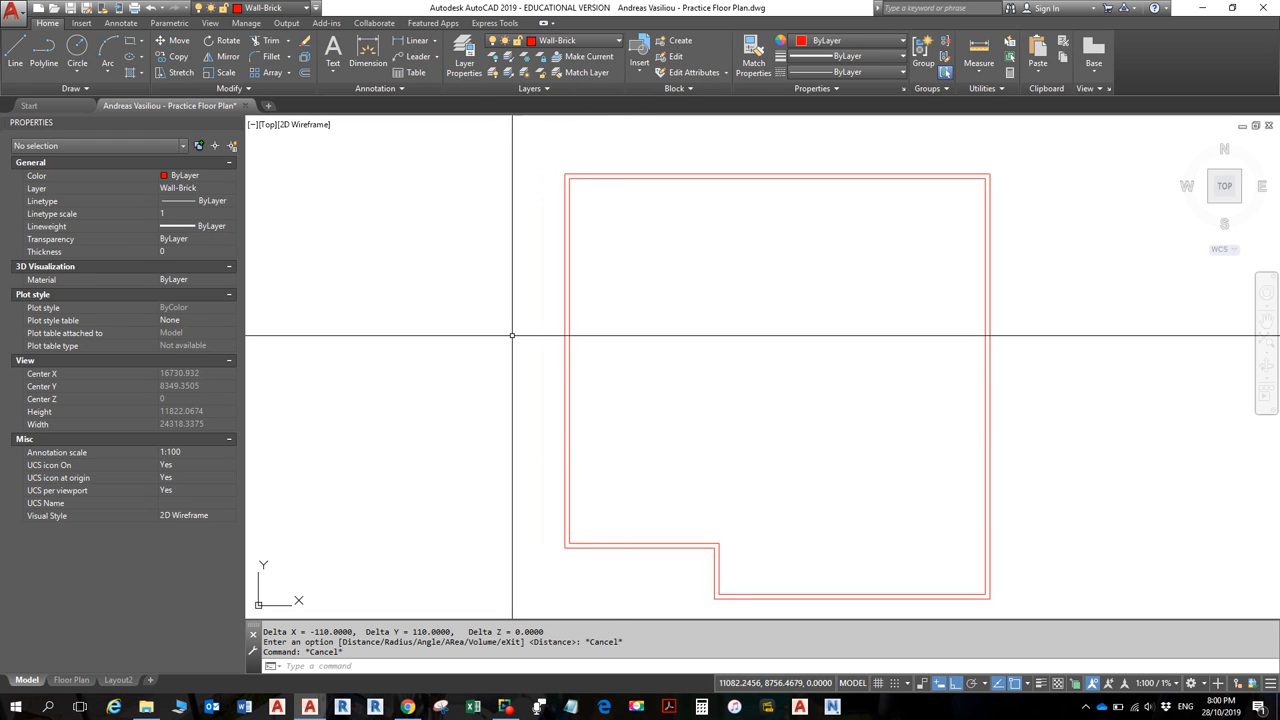
left_click(642, 180)
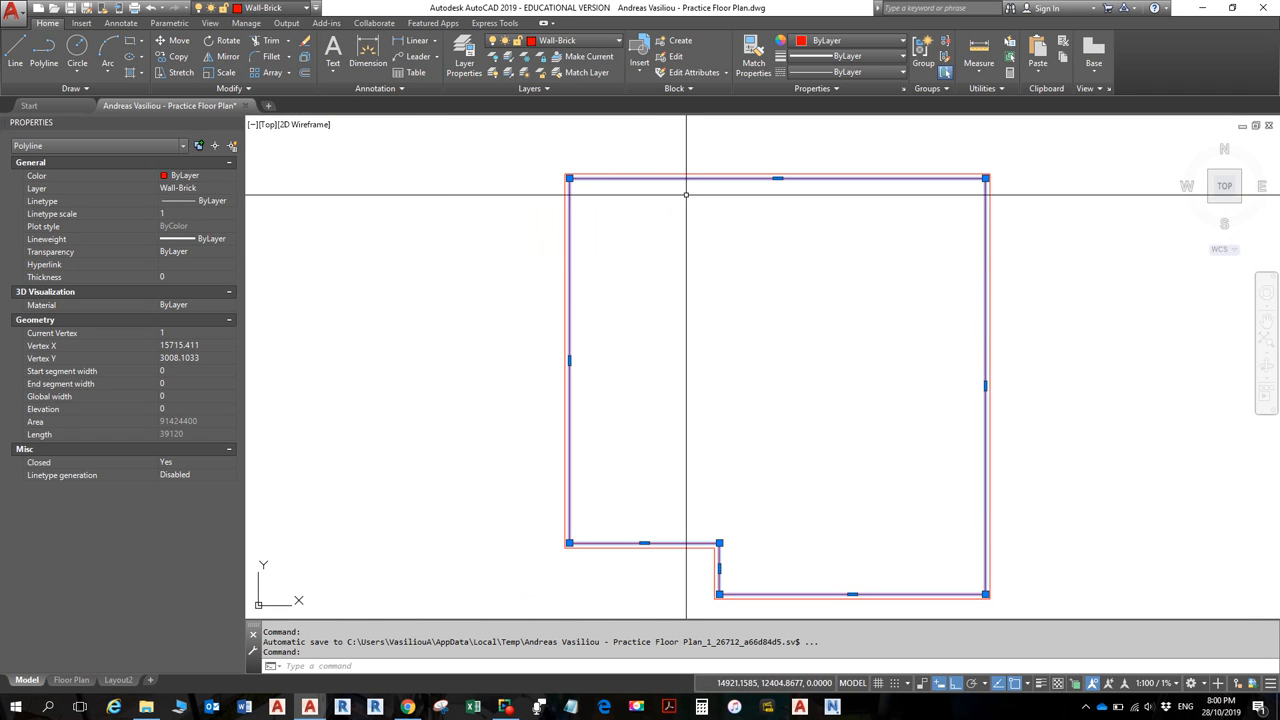
- Start Offset with a distance of 40 and pick the inner red wall outline
left_click(305, 77)
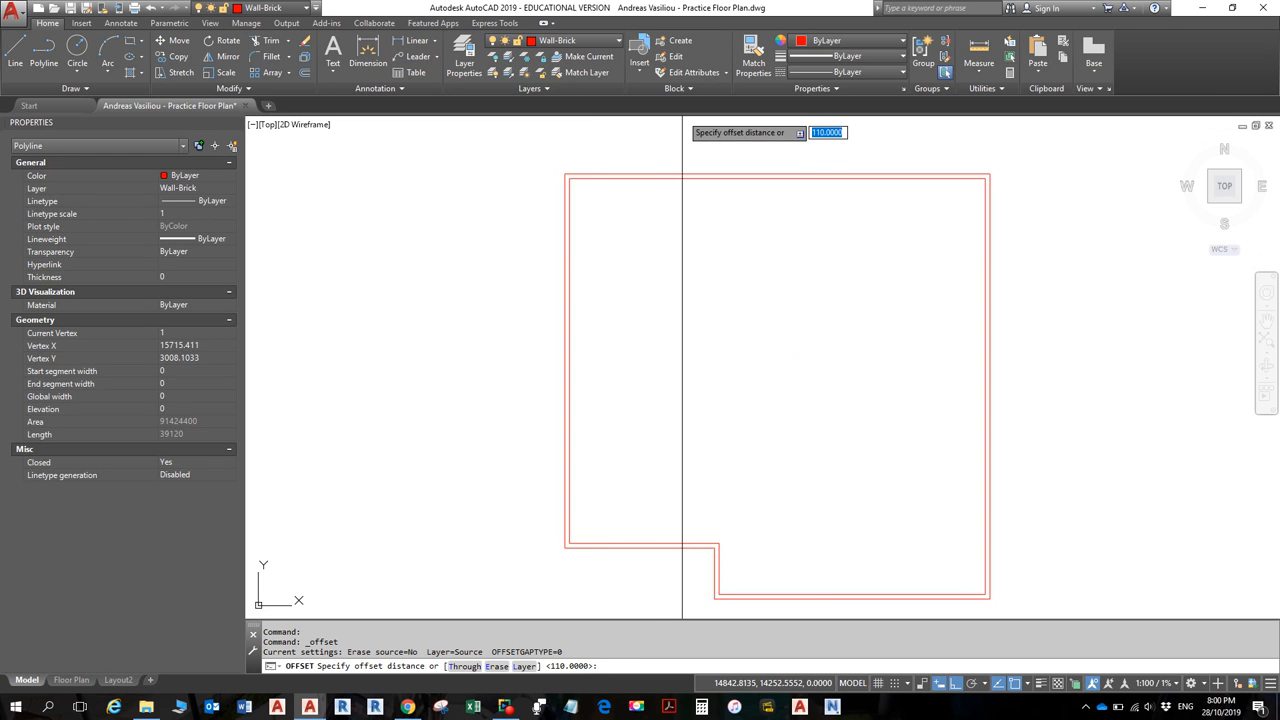
type("40")
key("Return")
left_click(680, 180)
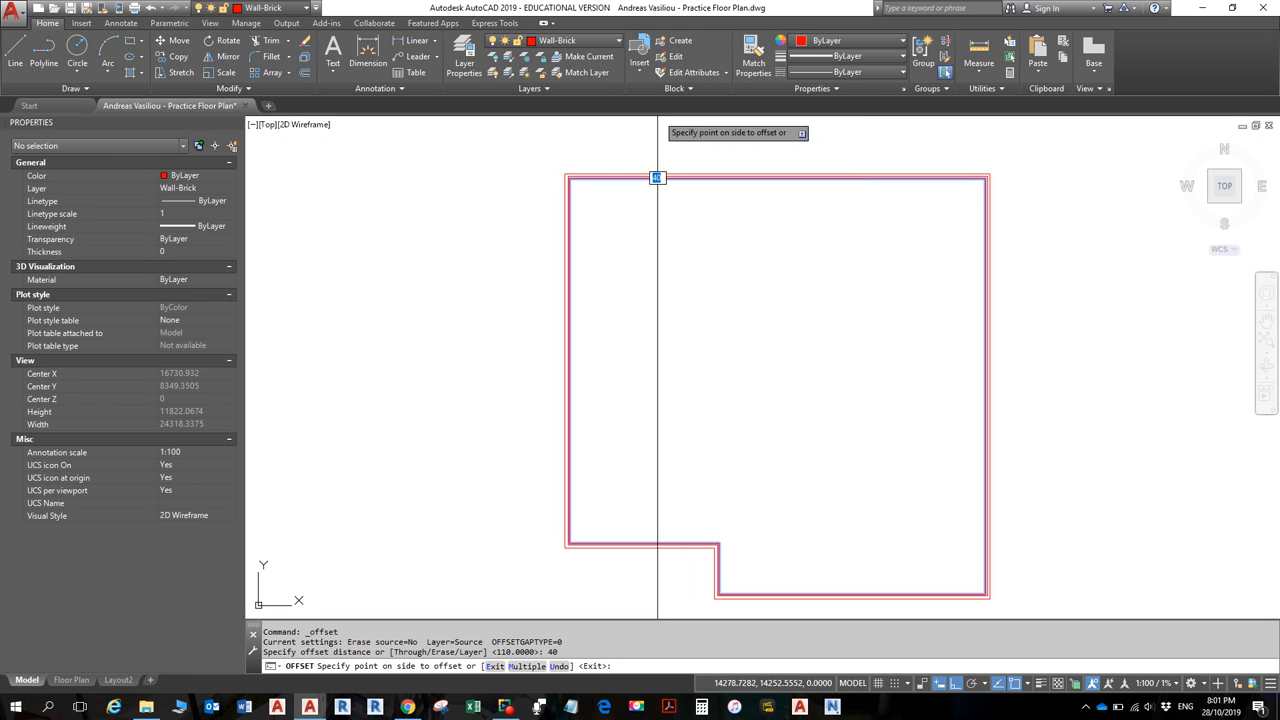
- Place the 40-unit offset inside the inner outline as a third wall line, then end Offset
scroll(635, 200, "up", 4)
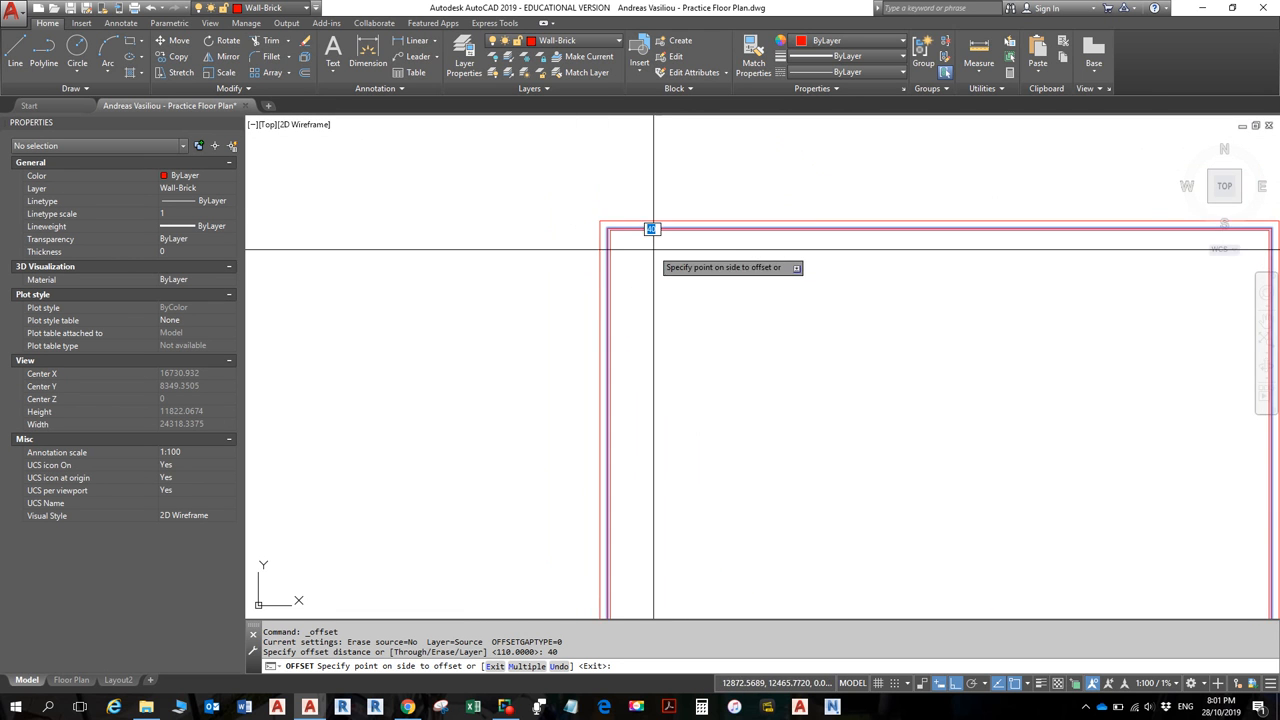
scroll(600, 210, "up", 3)
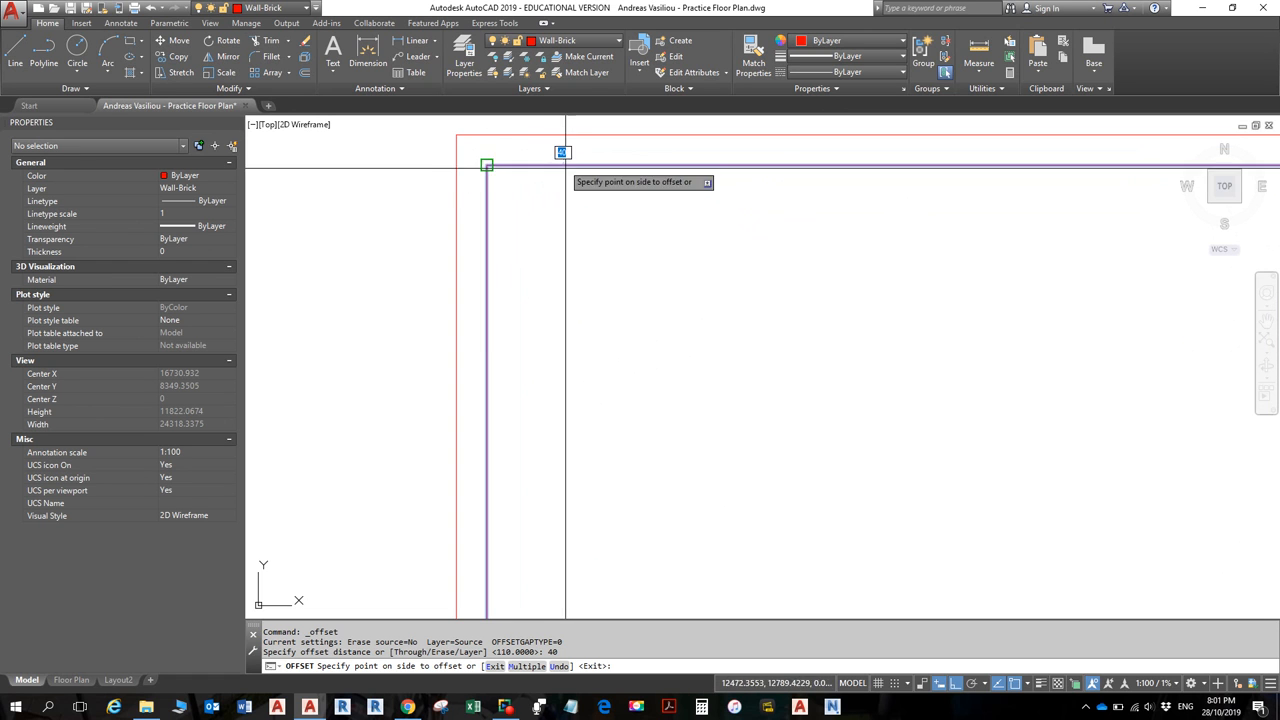
scroll(549, 165, "down", 5)
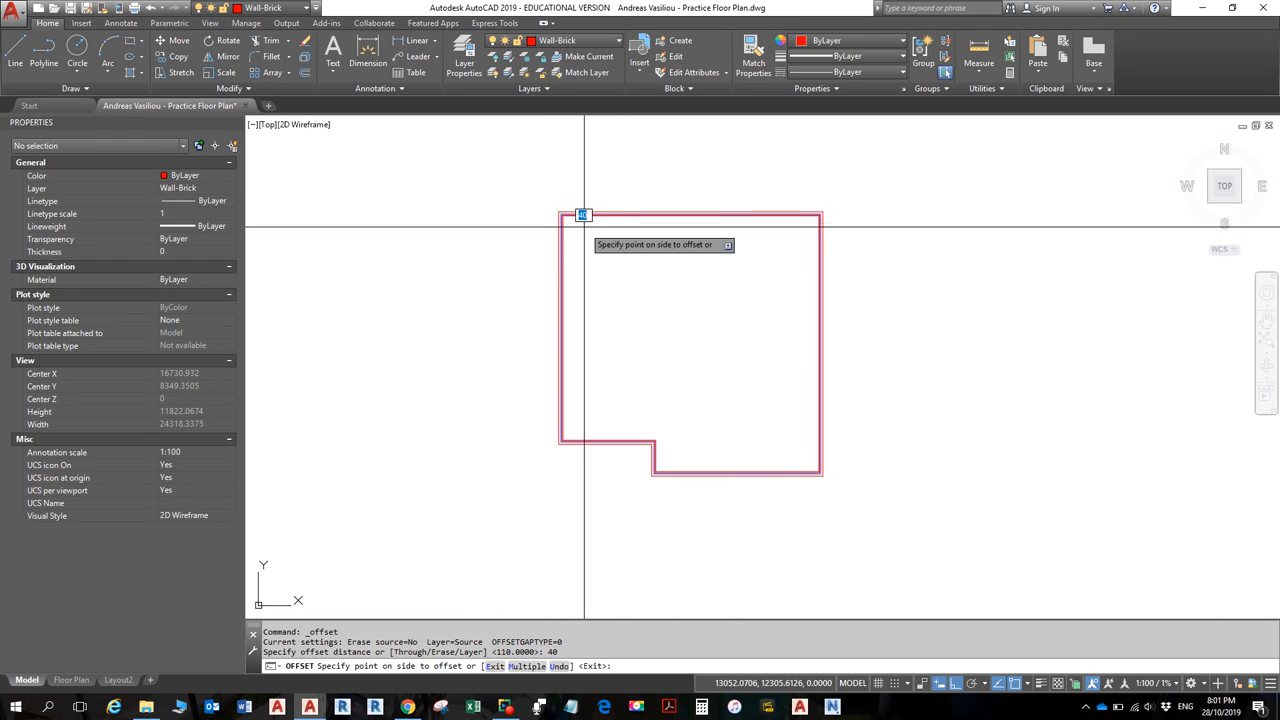
scroll(618, 215, "up", 4)
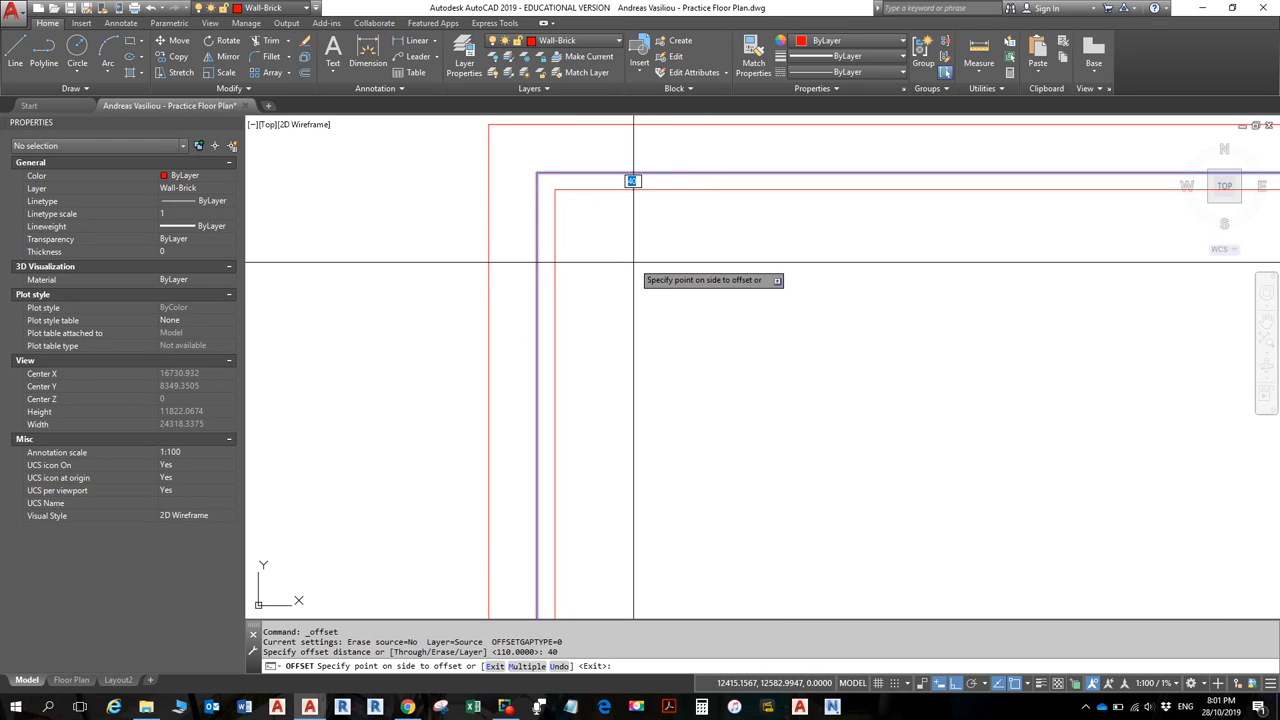
left_click(632, 181)
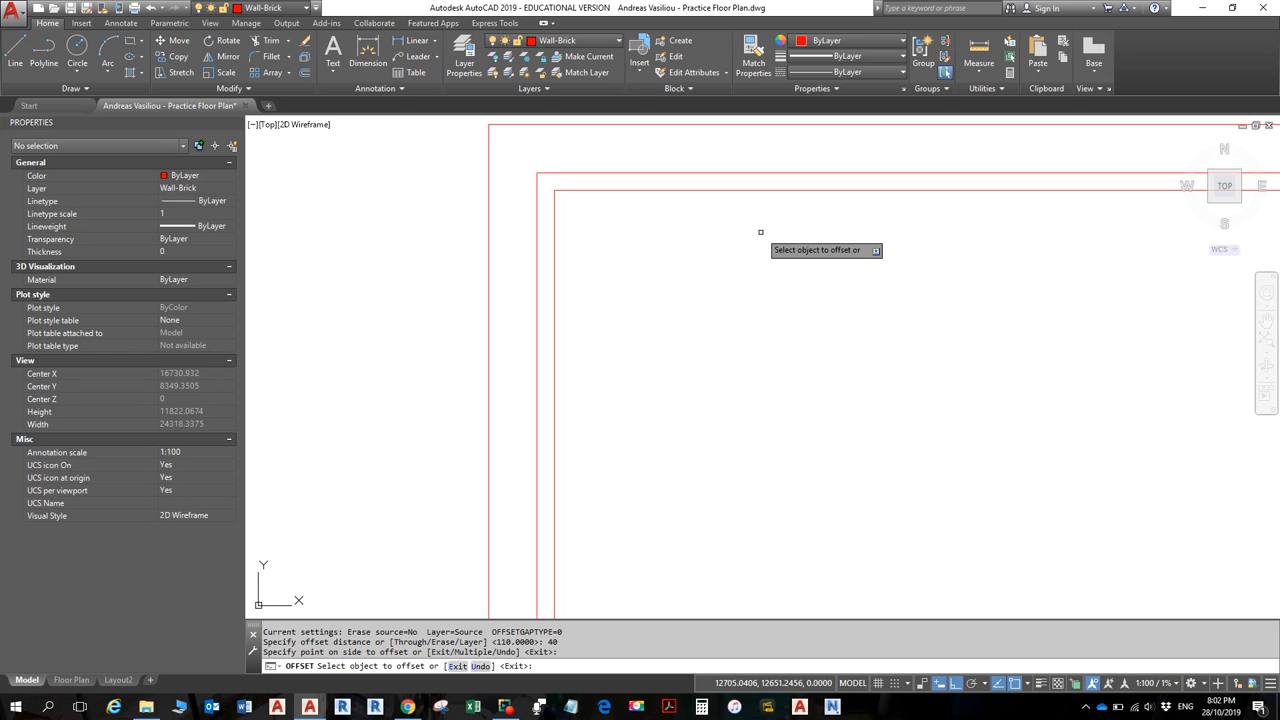
key("Escape")
key("Escape")
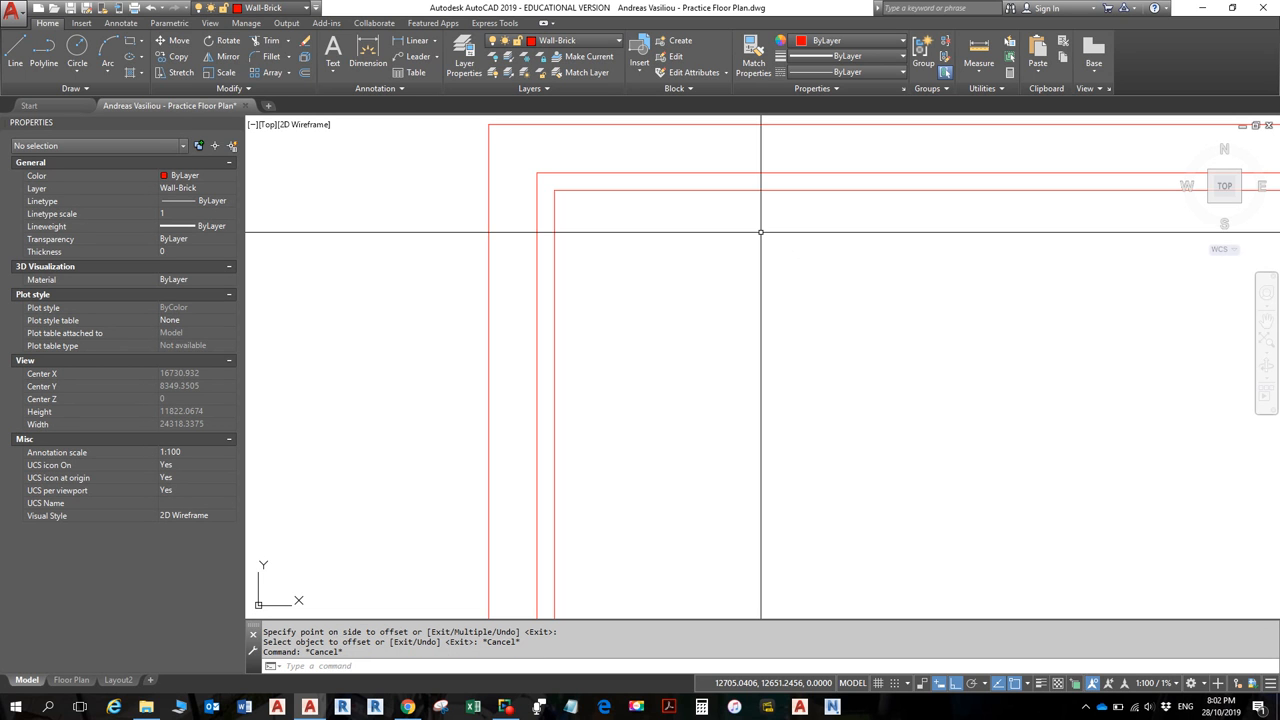
- Select the new innermost polyline (area 89866000, length 38800), briefly browse the Manage tab, then return to Home
left_click(689, 190)
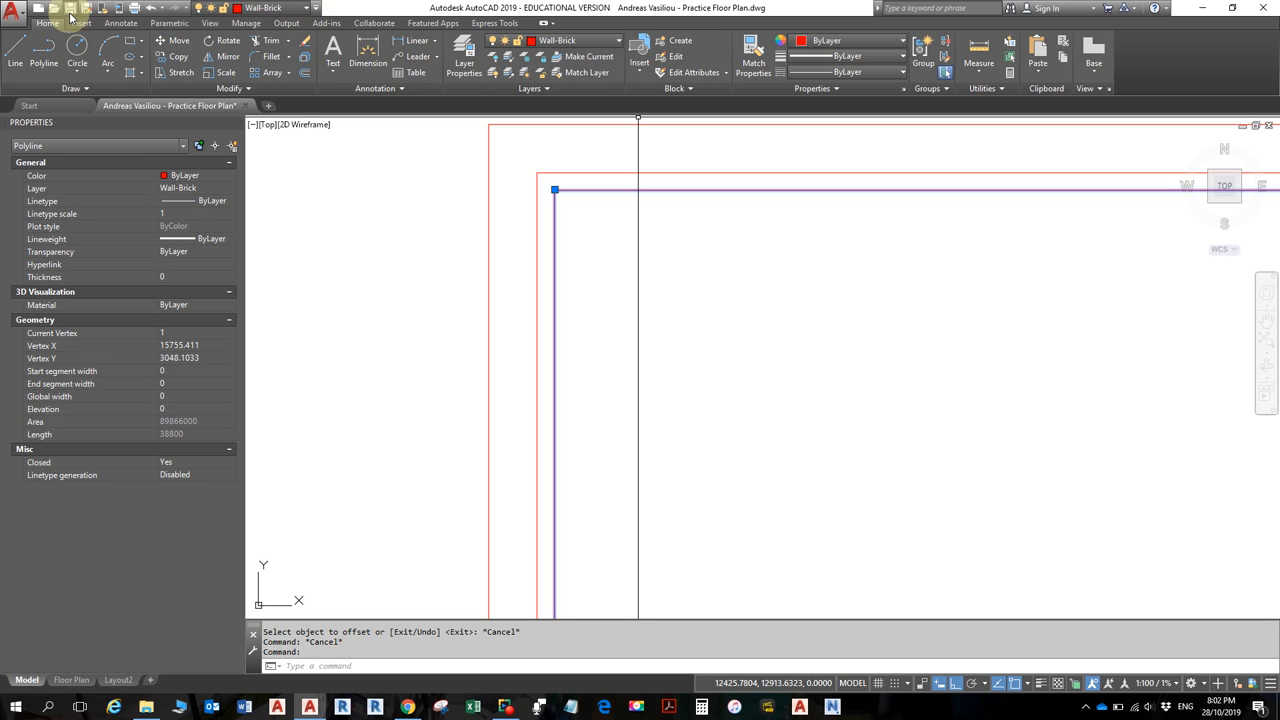
left_click(316, 10)
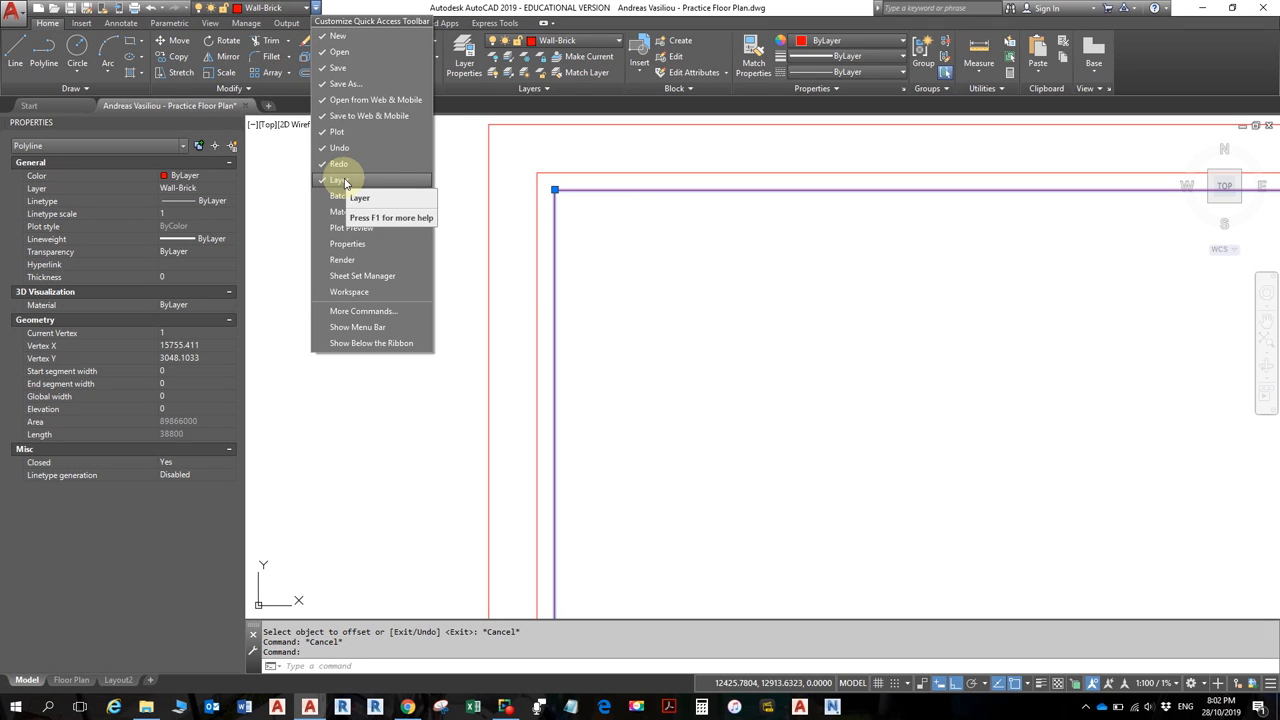
left_click(408, 8)
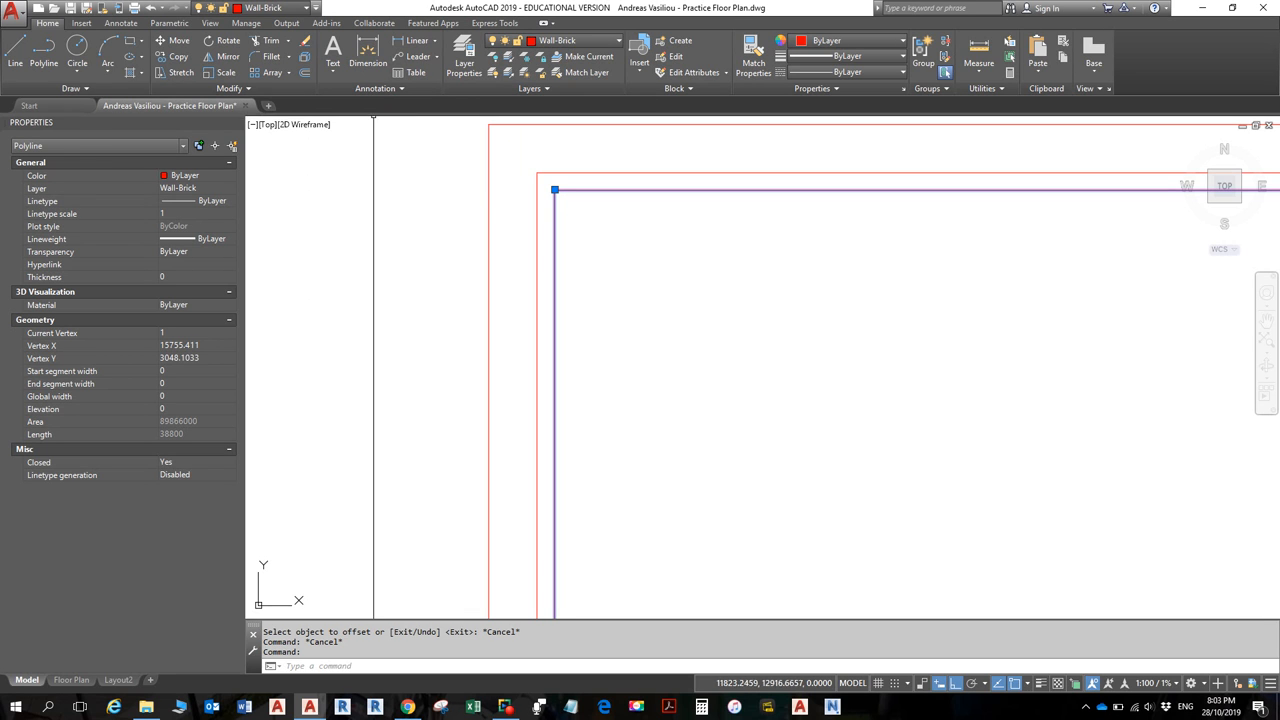
left_click(260, 24)
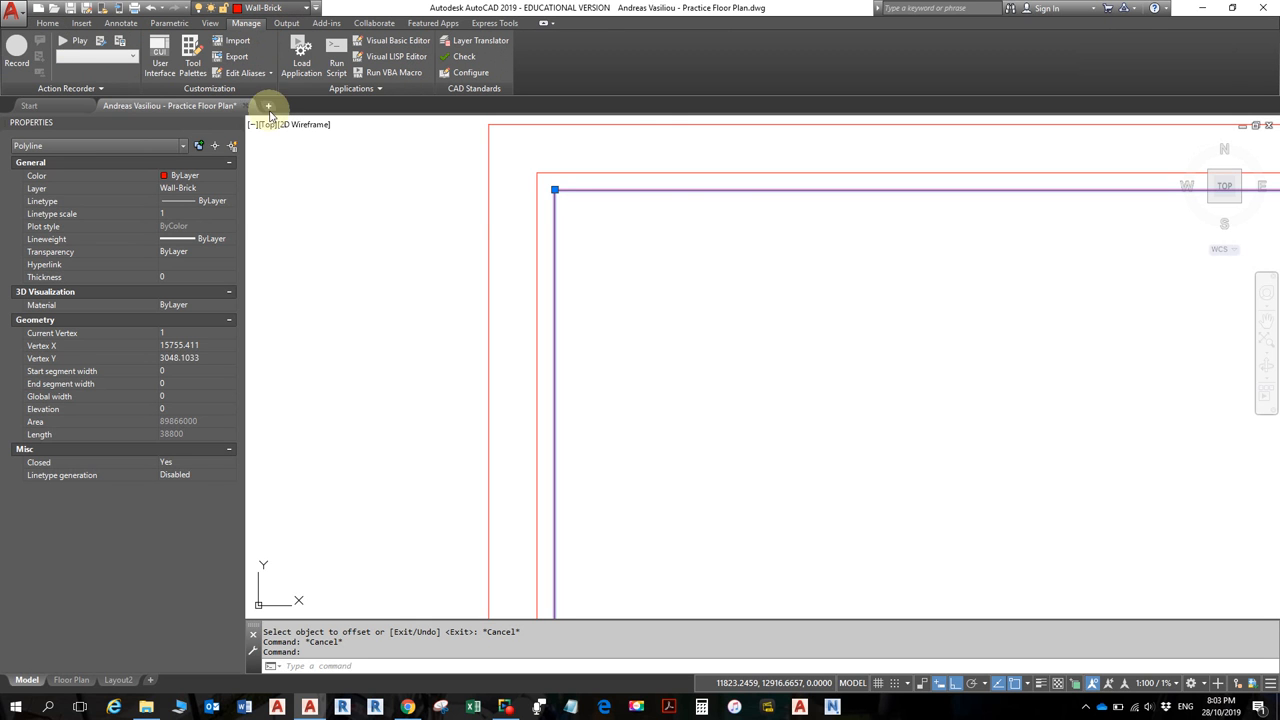
left_click(47, 23)
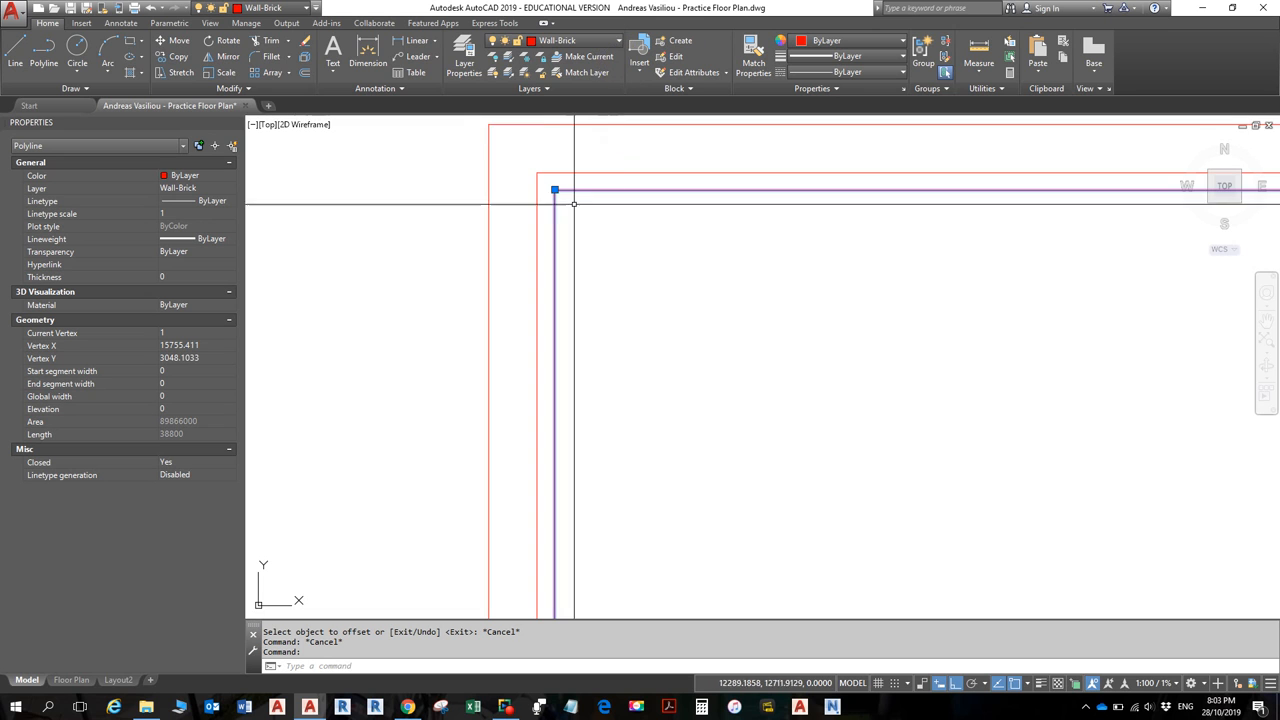
- Put the selected innermost polyline on the Wall-Studs layer and confirm the layer change
left_click(617, 41)
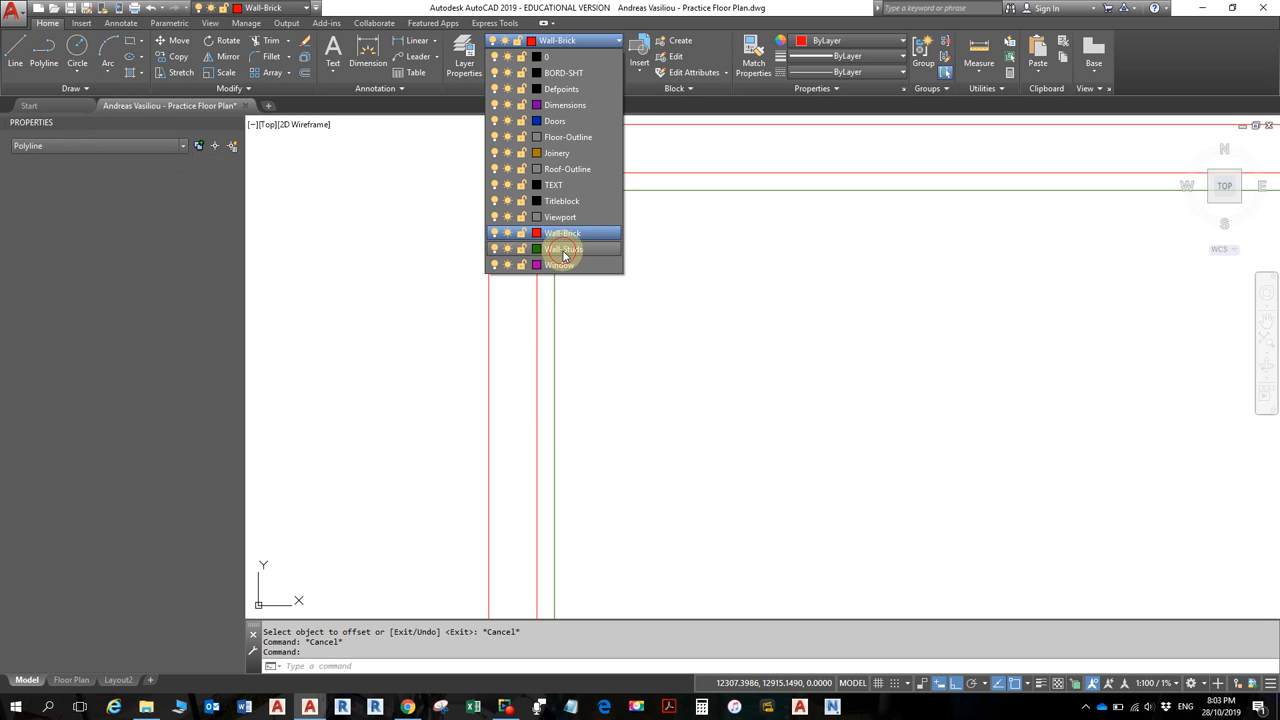
left_click(563, 249)
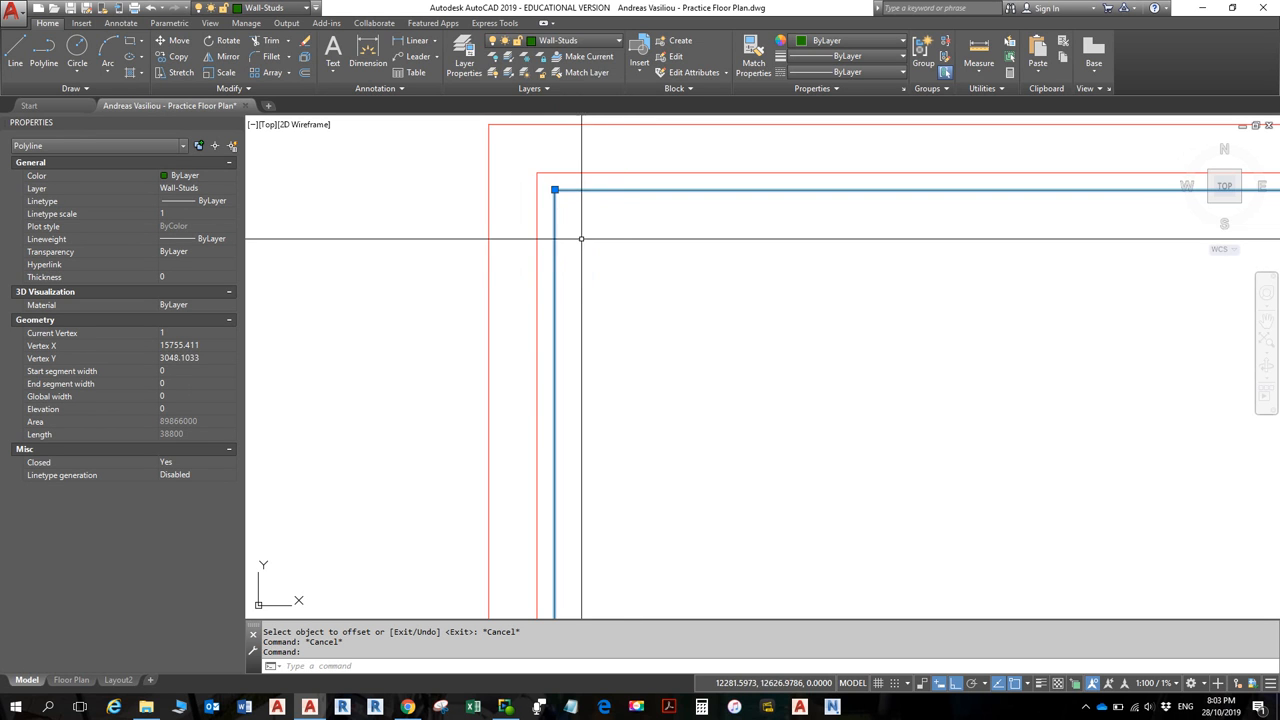
left_click(229, 190)
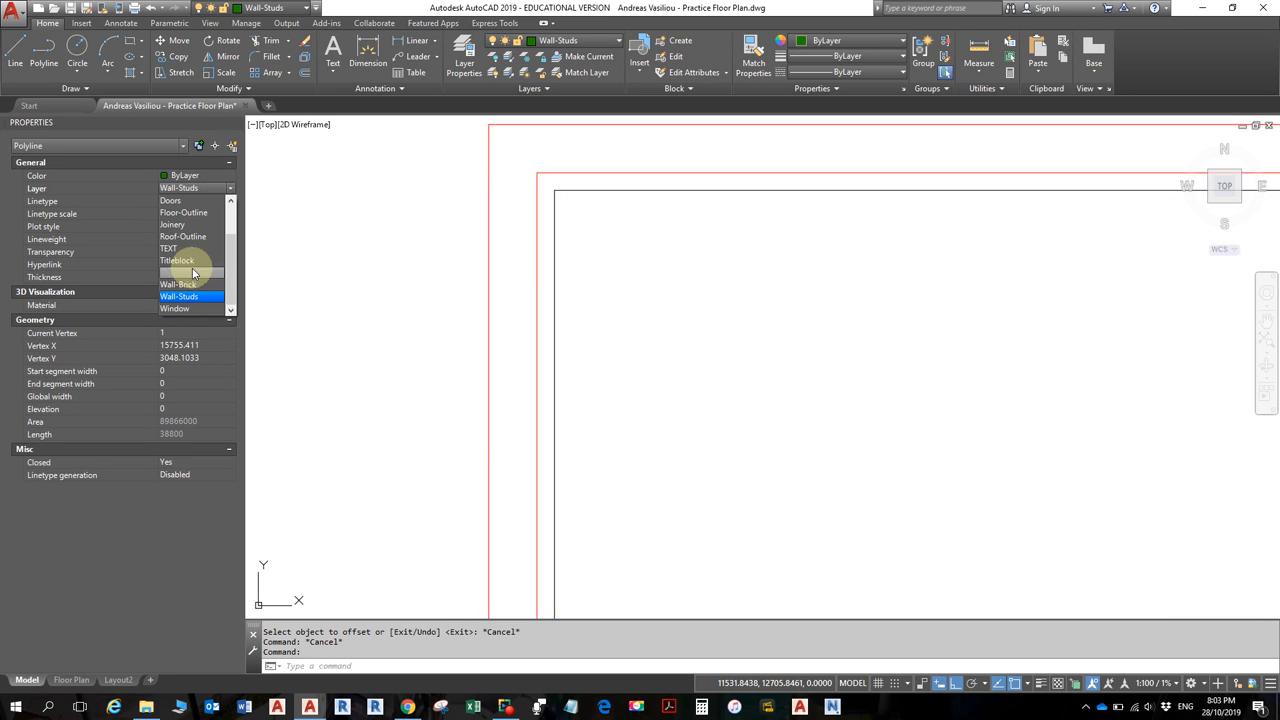
left_click(582, 40)
left_click(584, 50)
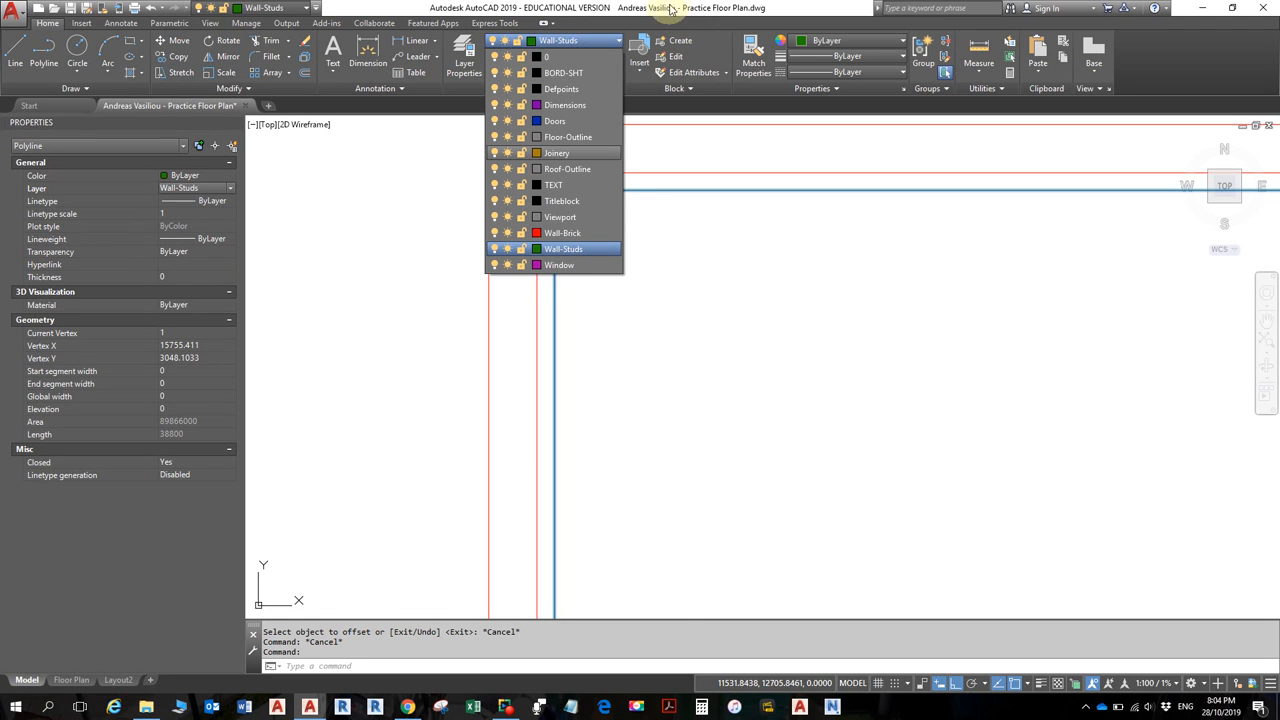
left_click(674, 6)
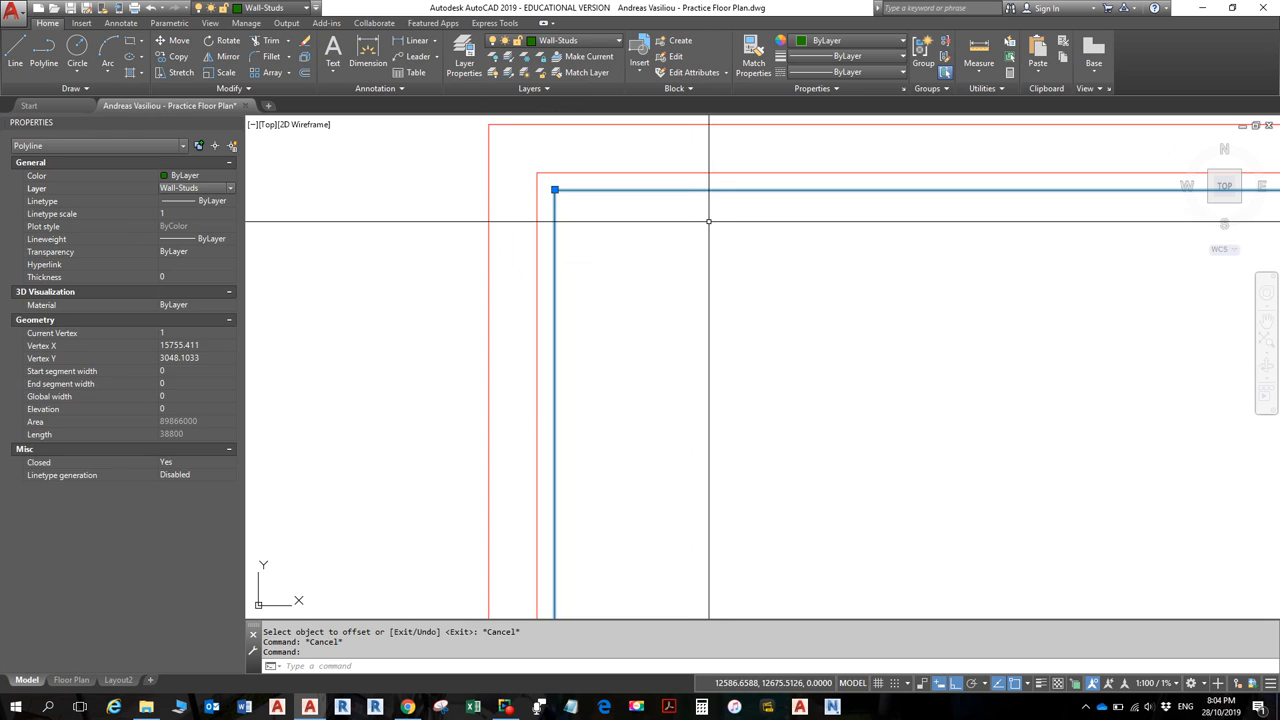
- Deselect to see the line green, then reselect it and start Offset (O)
key("Escape")
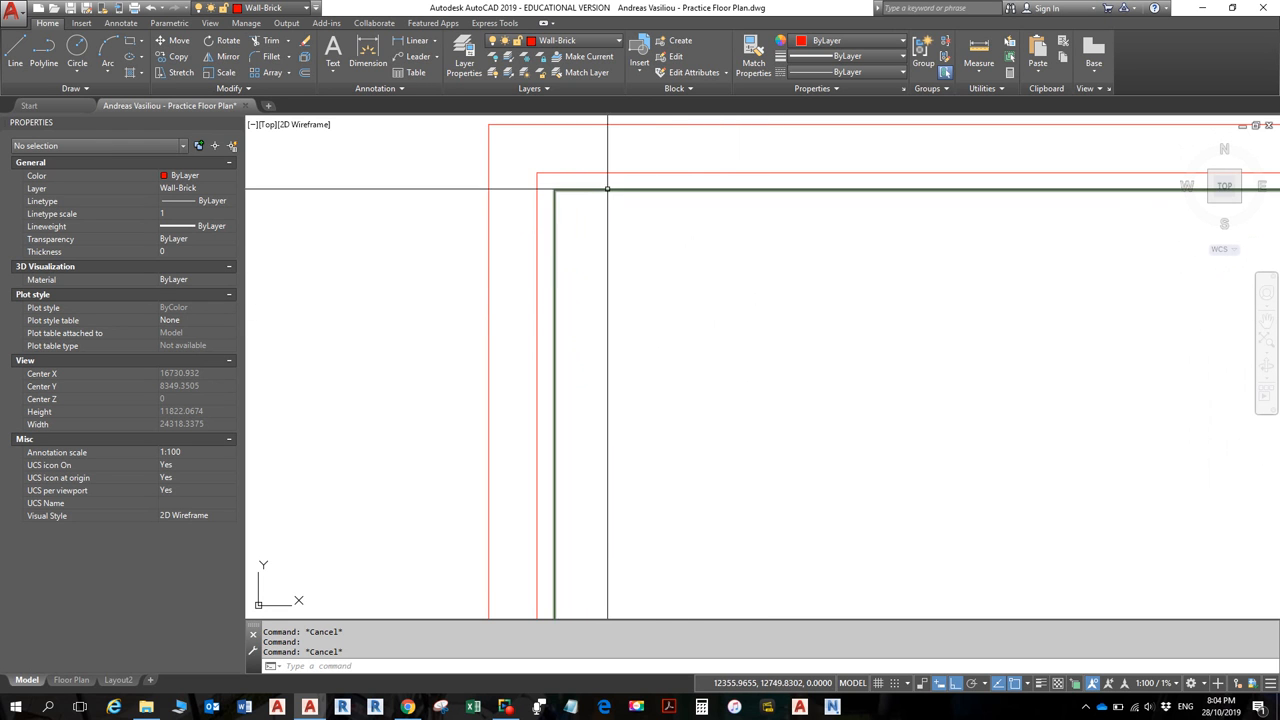
left_click(555, 257)
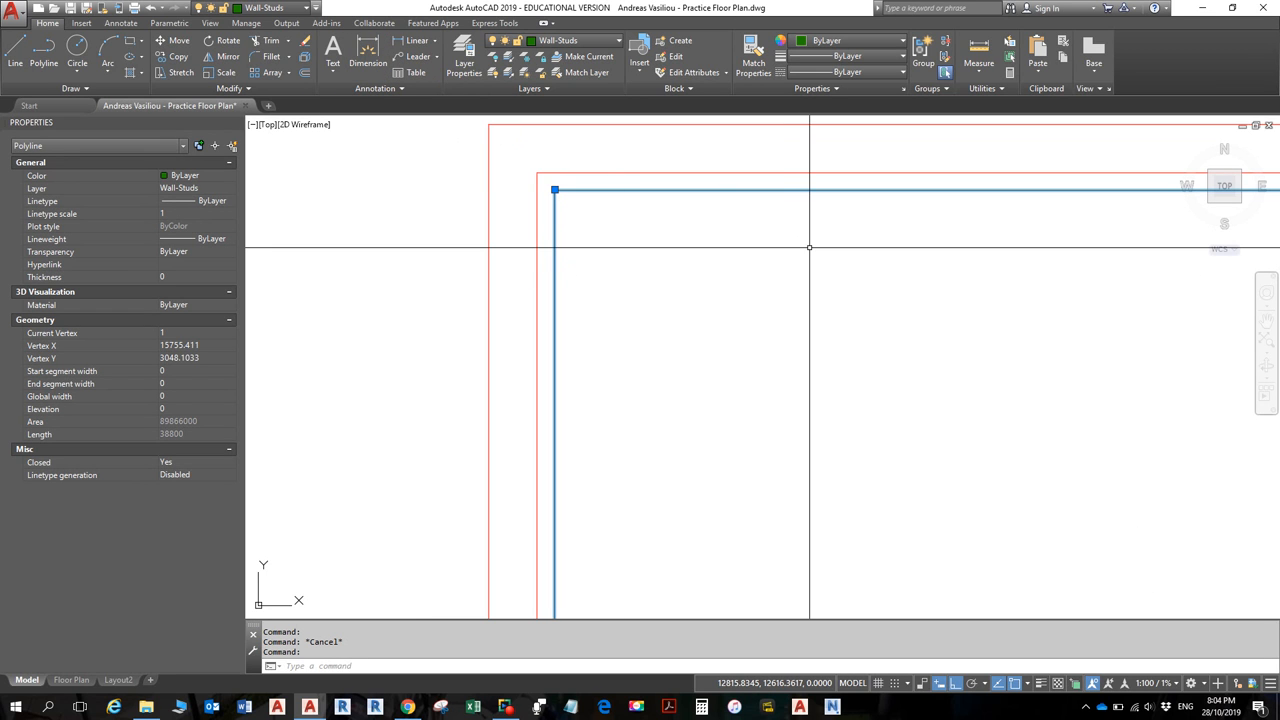
type("O")
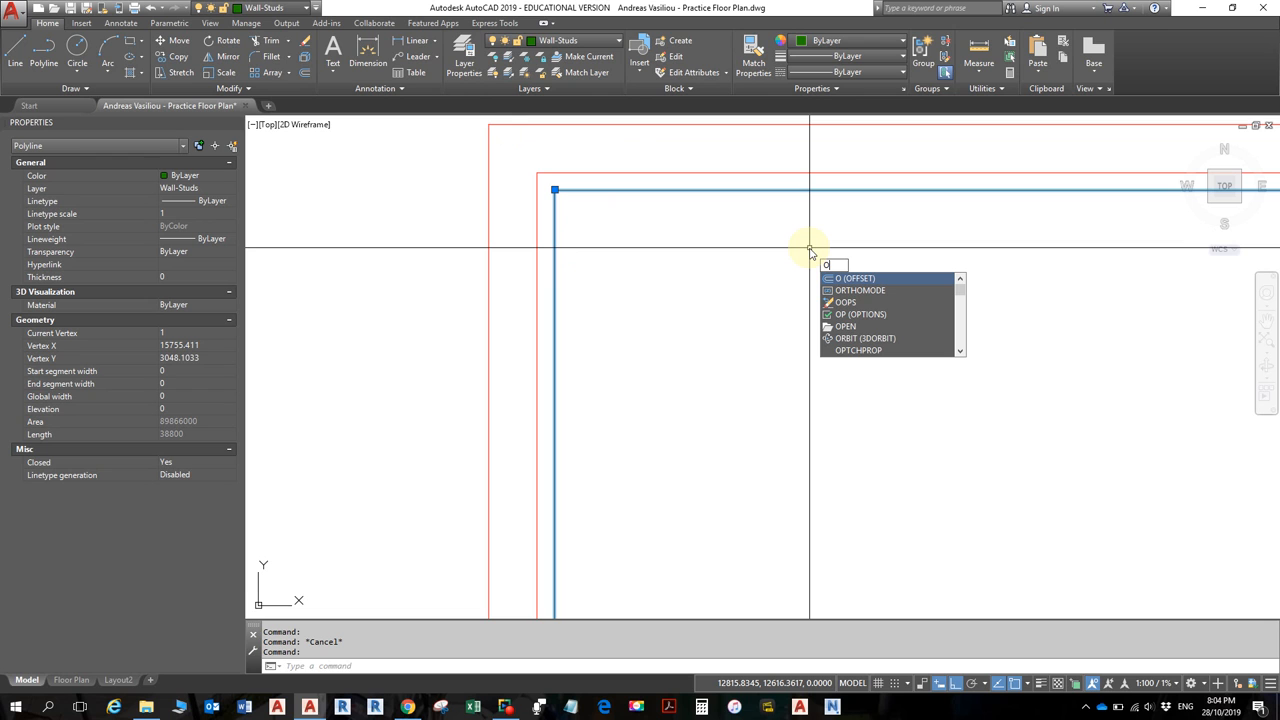
- Offset the green stud line 90 units toward the inside, then save the drawing
key("Return")
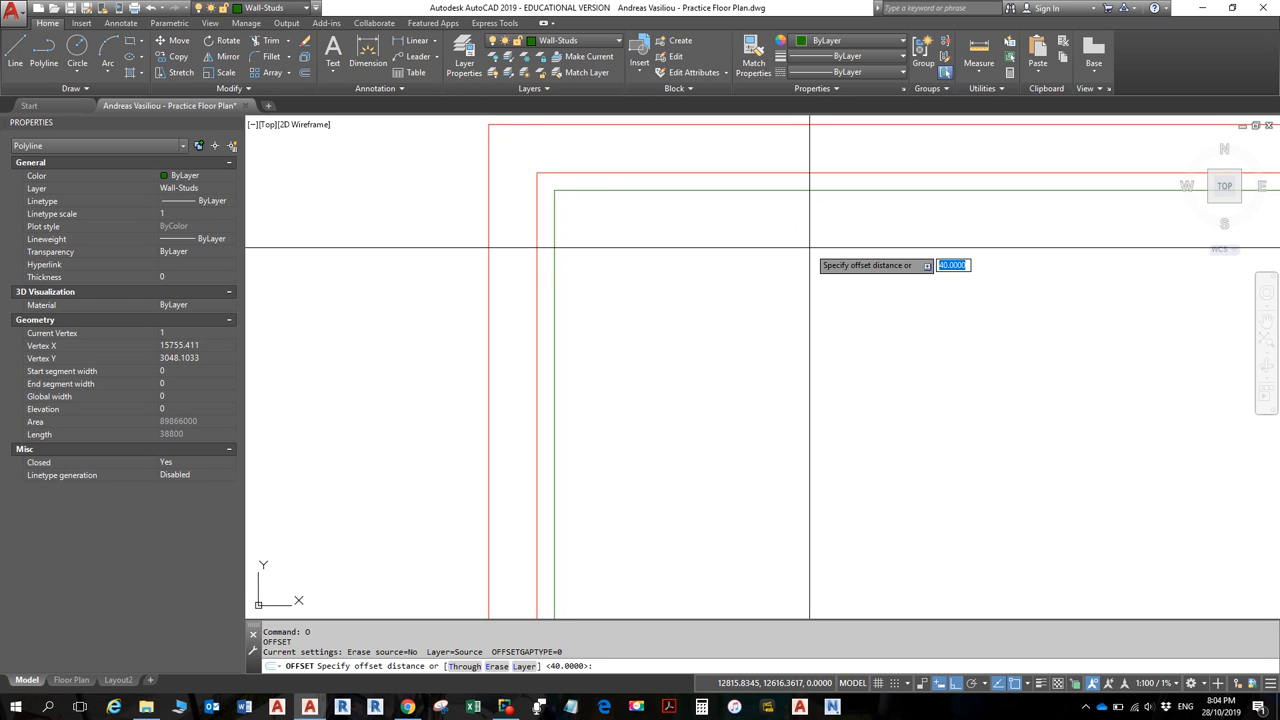
type("90")
key("Return")
left_click(809, 191)
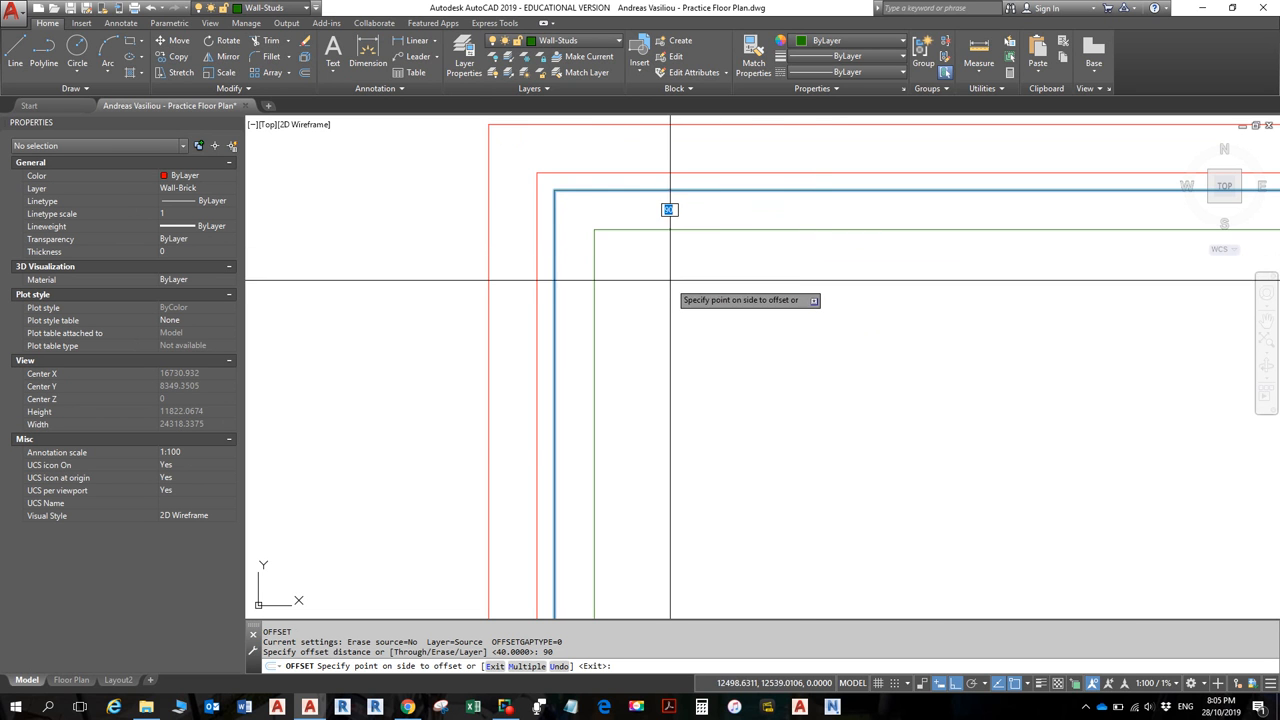
left_click(670, 278)
scroll(814, 369, "down", 5)
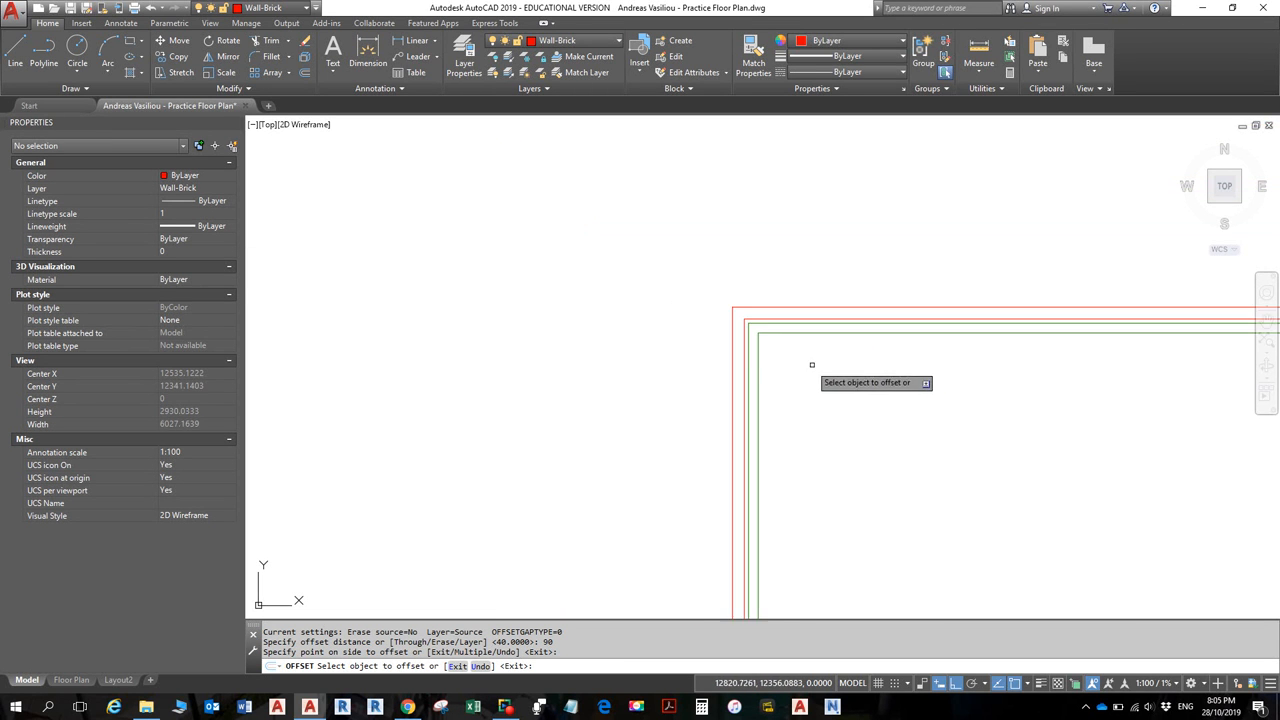
scroll(823, 383, "down", 6)
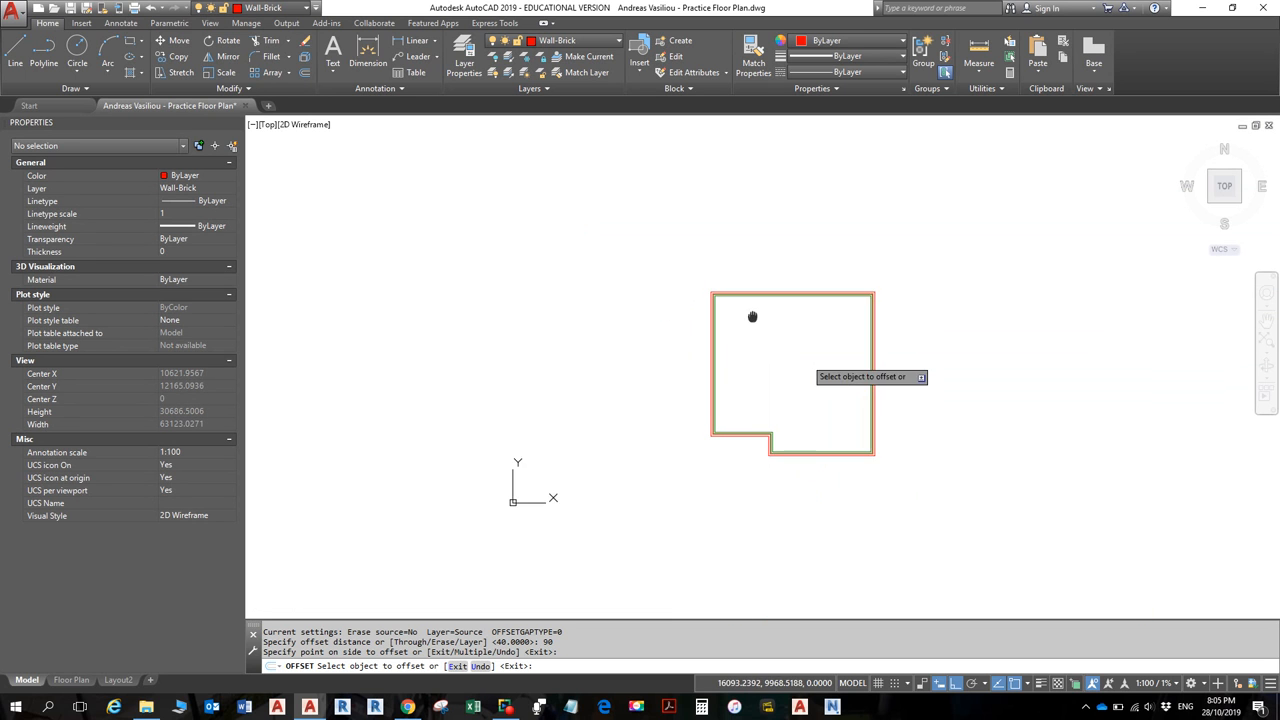
key("Escape")
key("Escape")
scroll(778, 358, "up", 4)
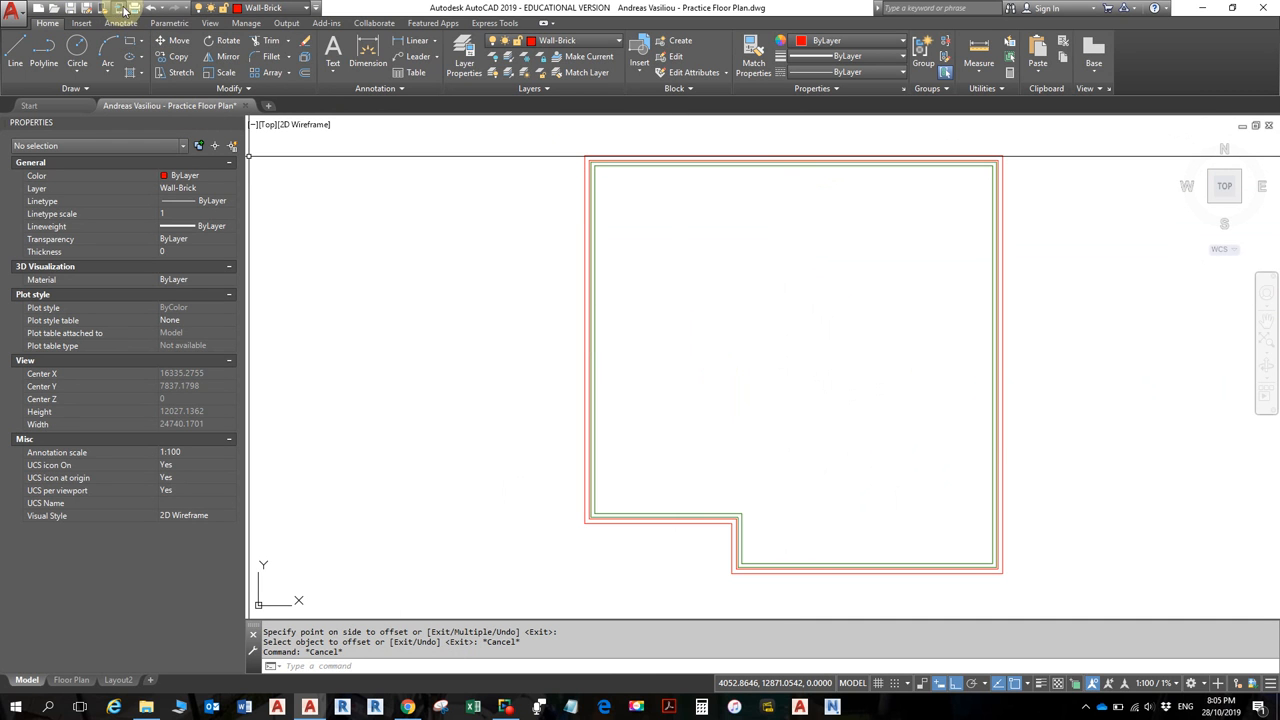
left_click(70, 8)
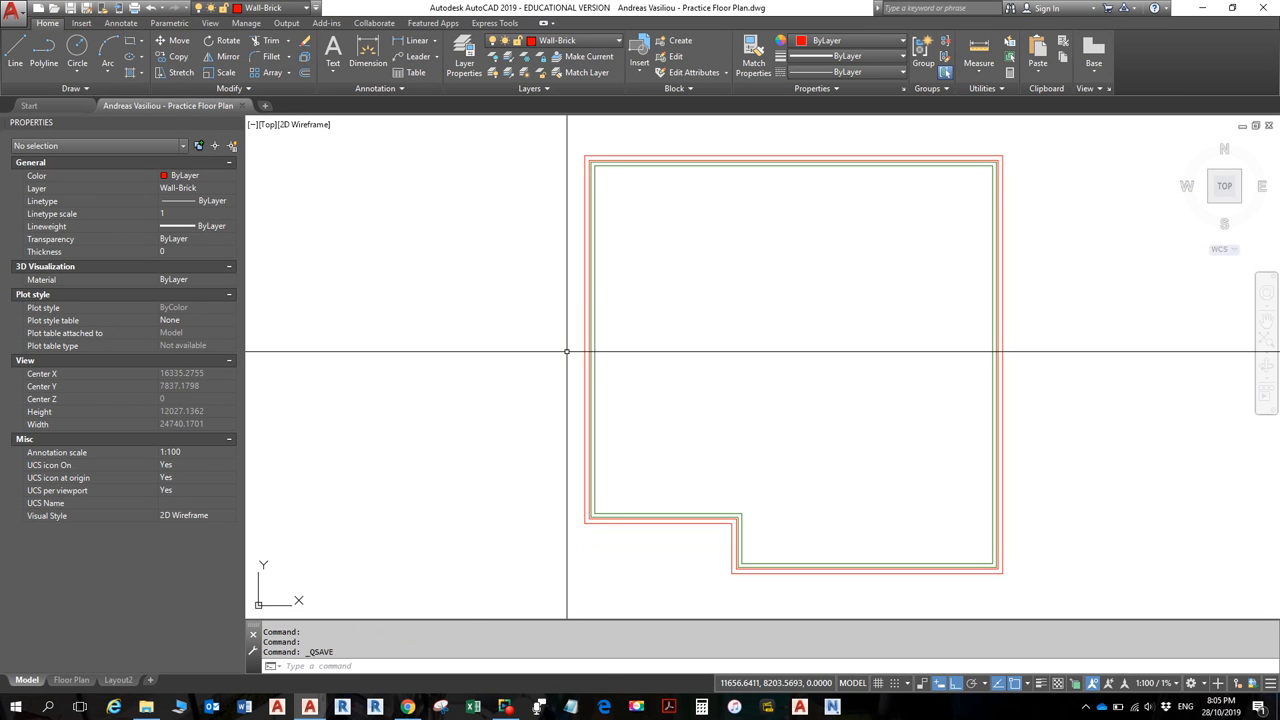
- Turn on the status-bar lineweight display so the red Wall-Brick walls draw thick
left_click(1041, 684)
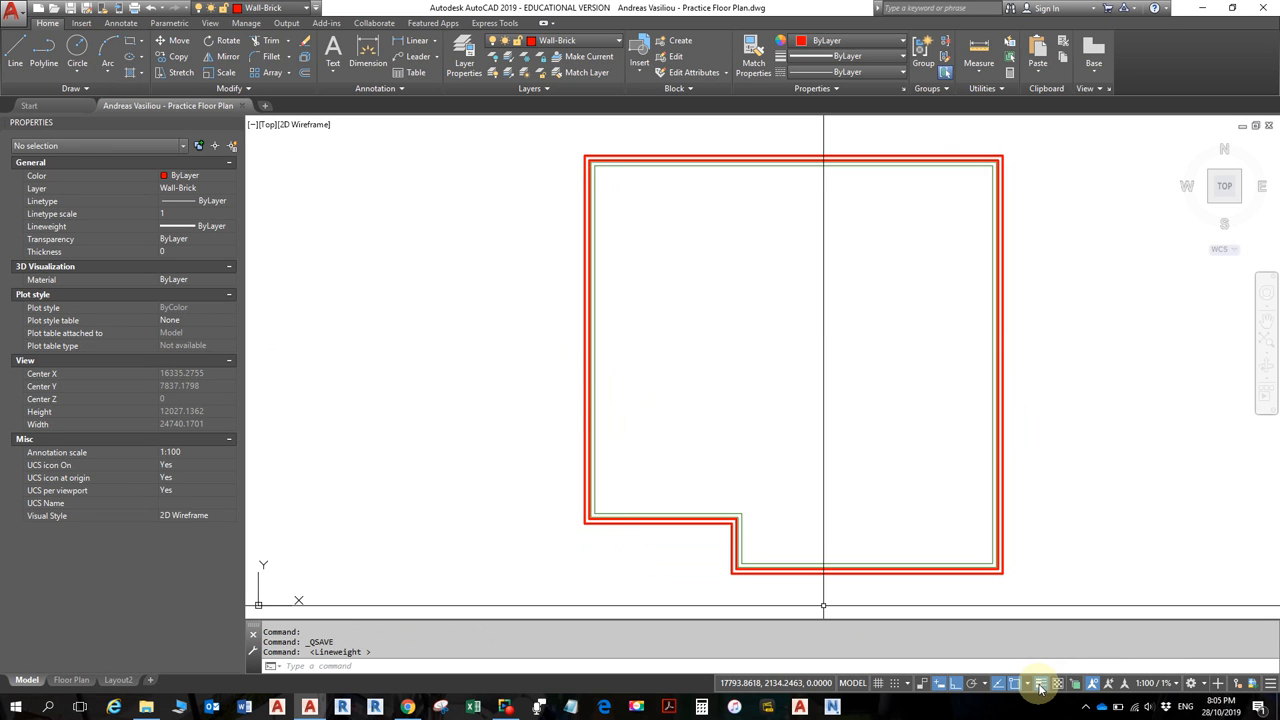
left_click(1041, 685)
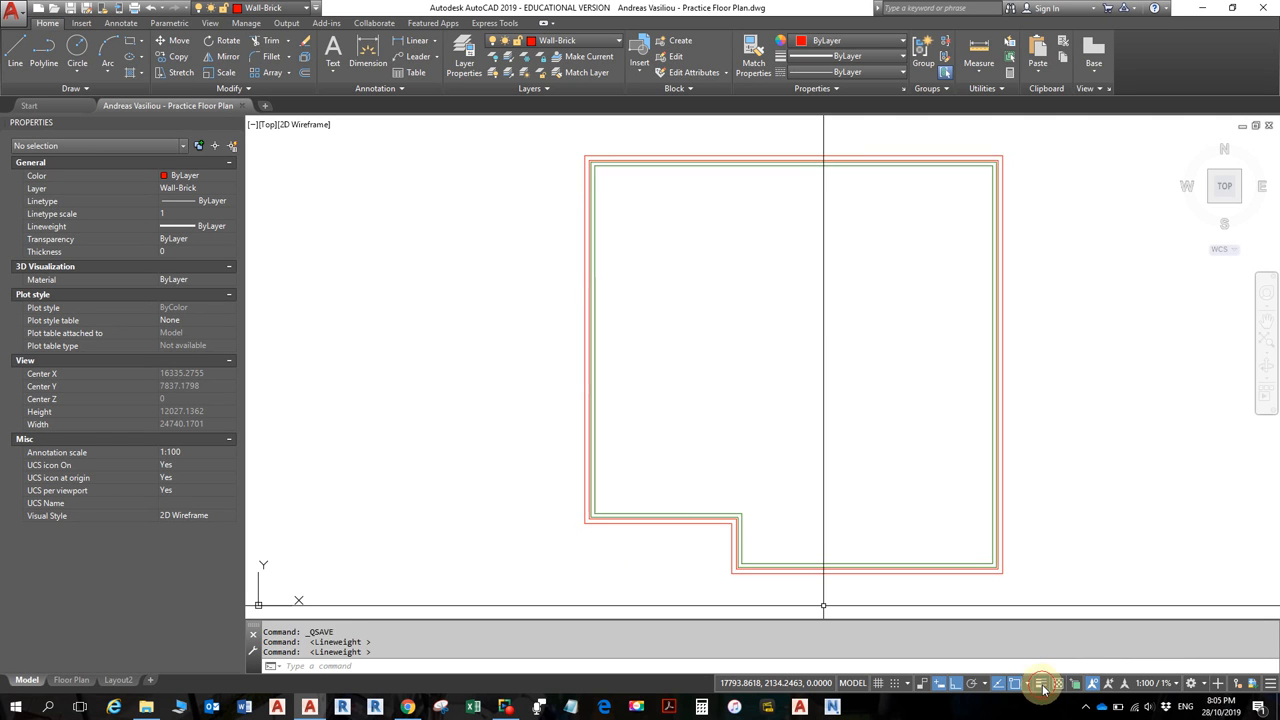
left_click(1042, 685)
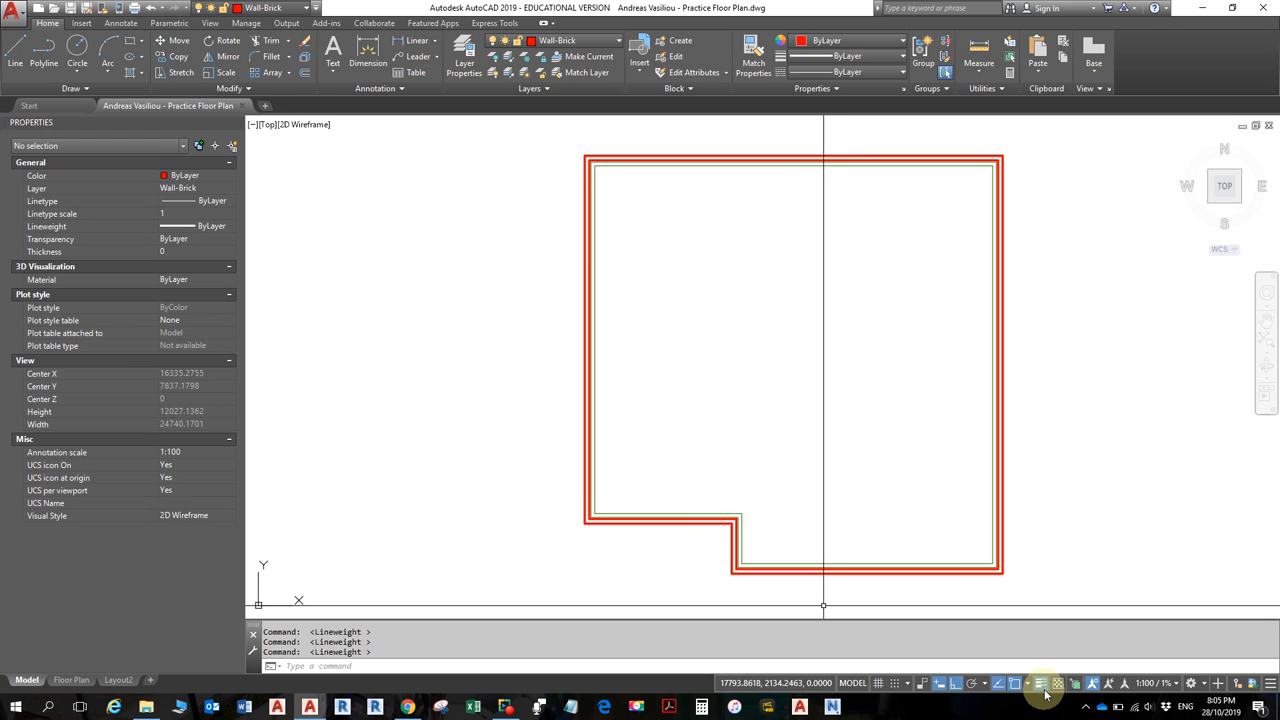
left_click(1271, 683)
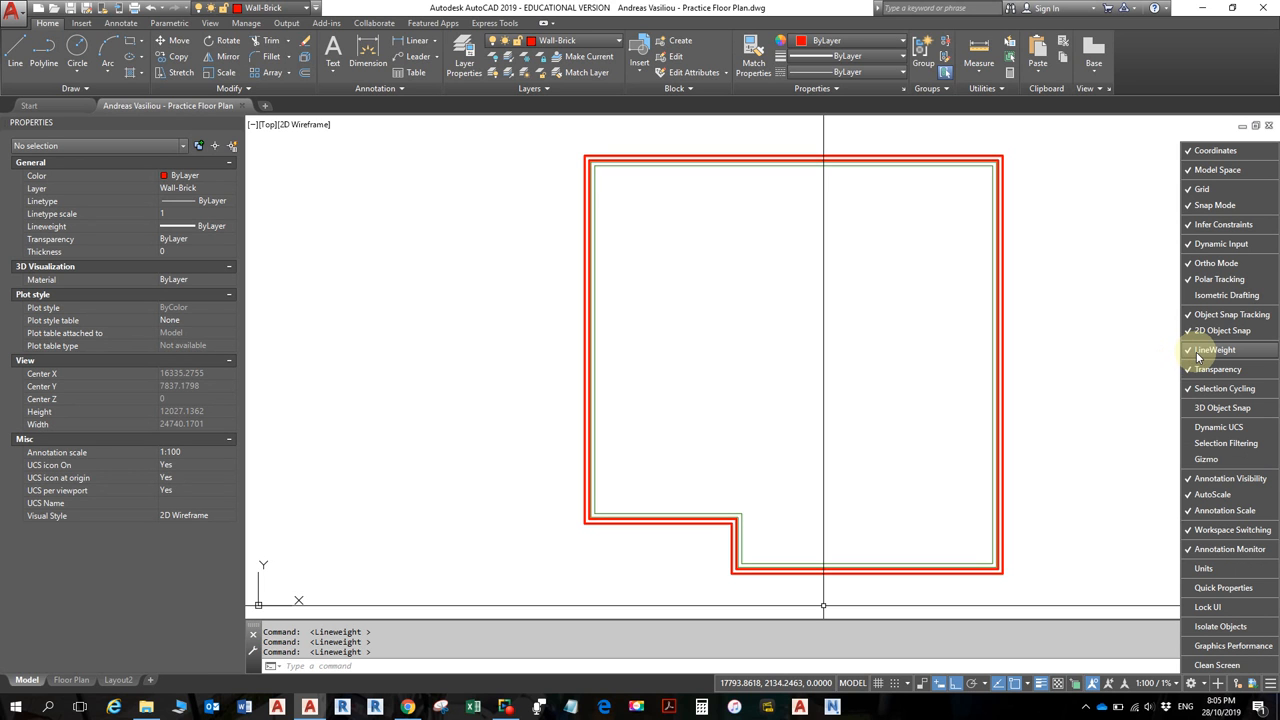
left_click(1042, 683)
left_click(1042, 683)
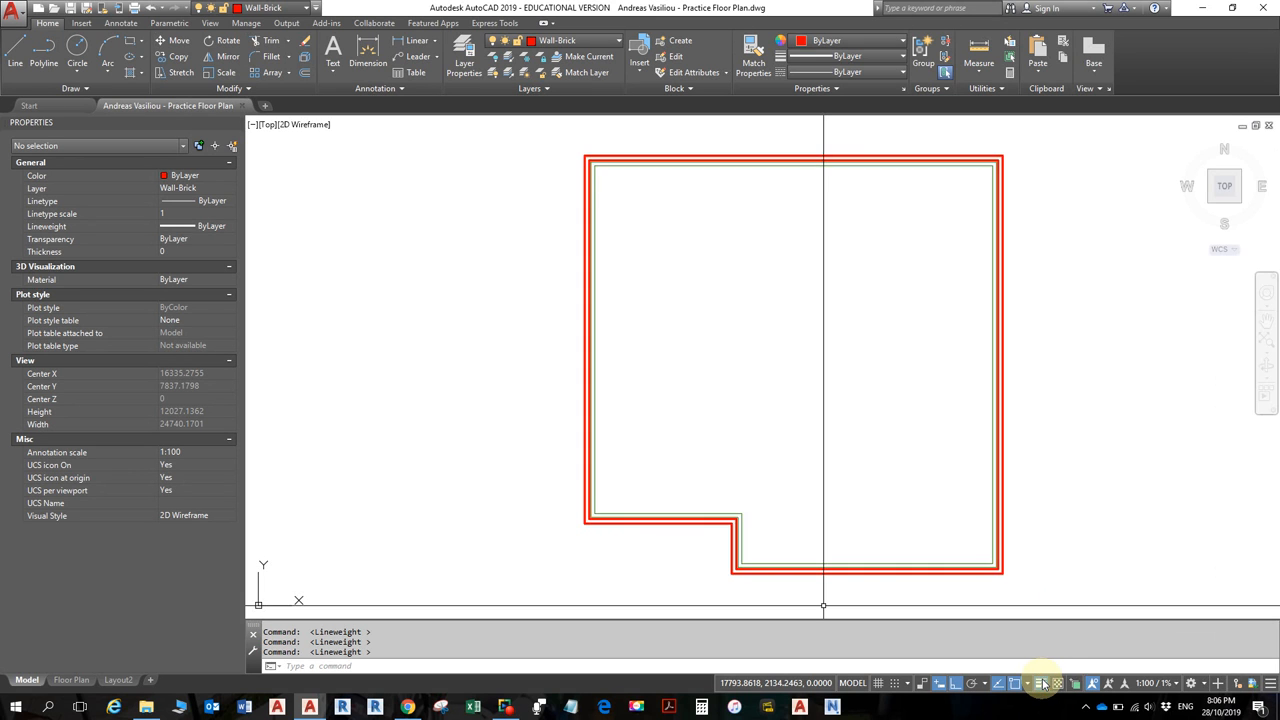
scroll(586, 178, "up", 5)
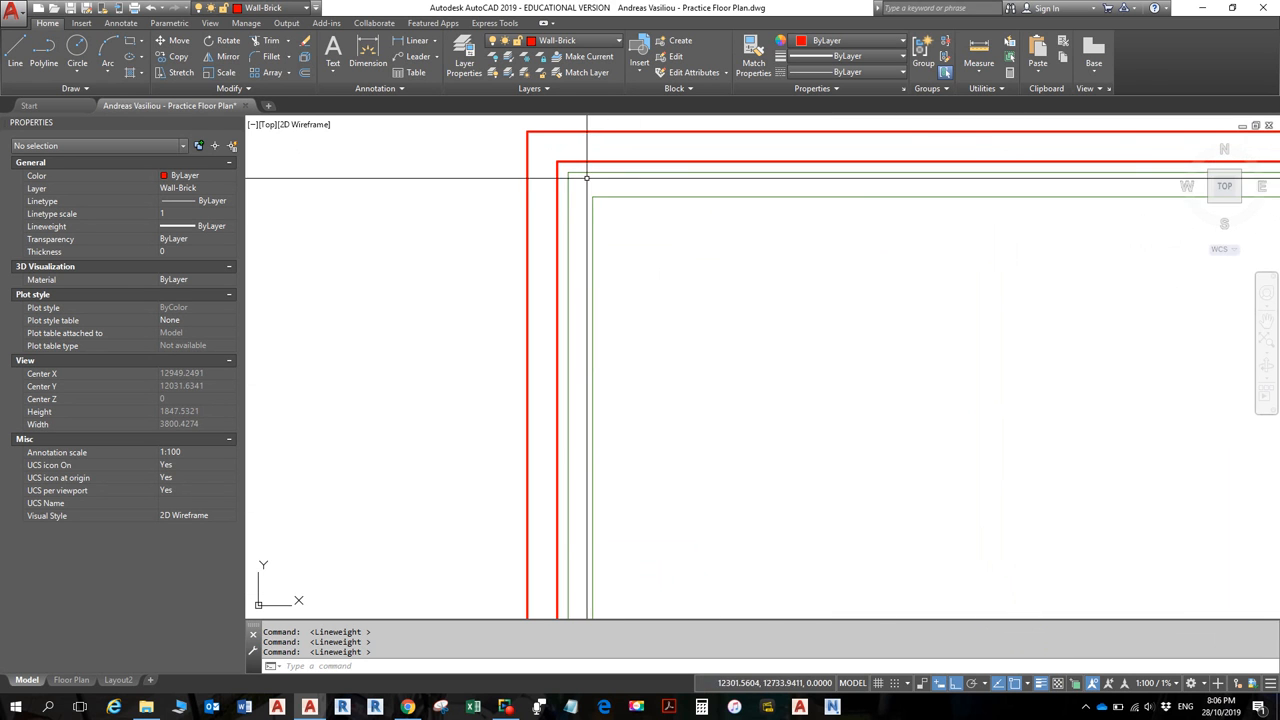
scroll(685, 240, "down", 10)
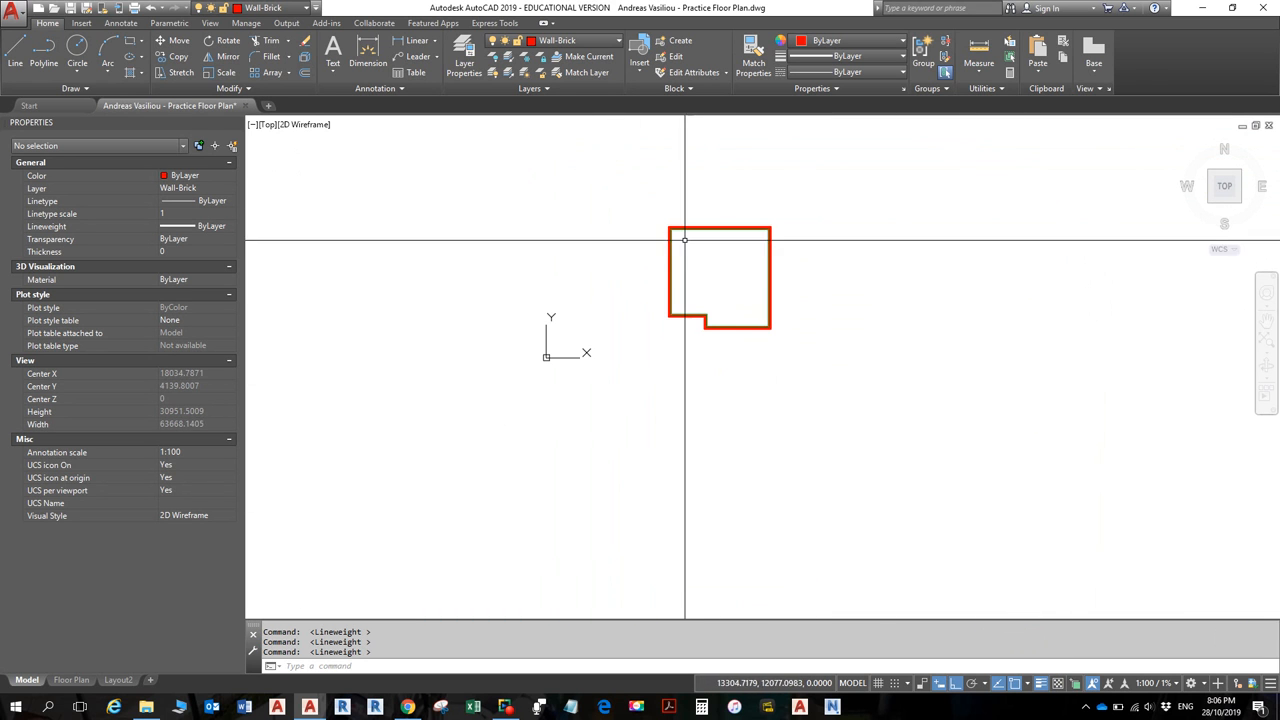
scroll(685, 240, "up", 5)
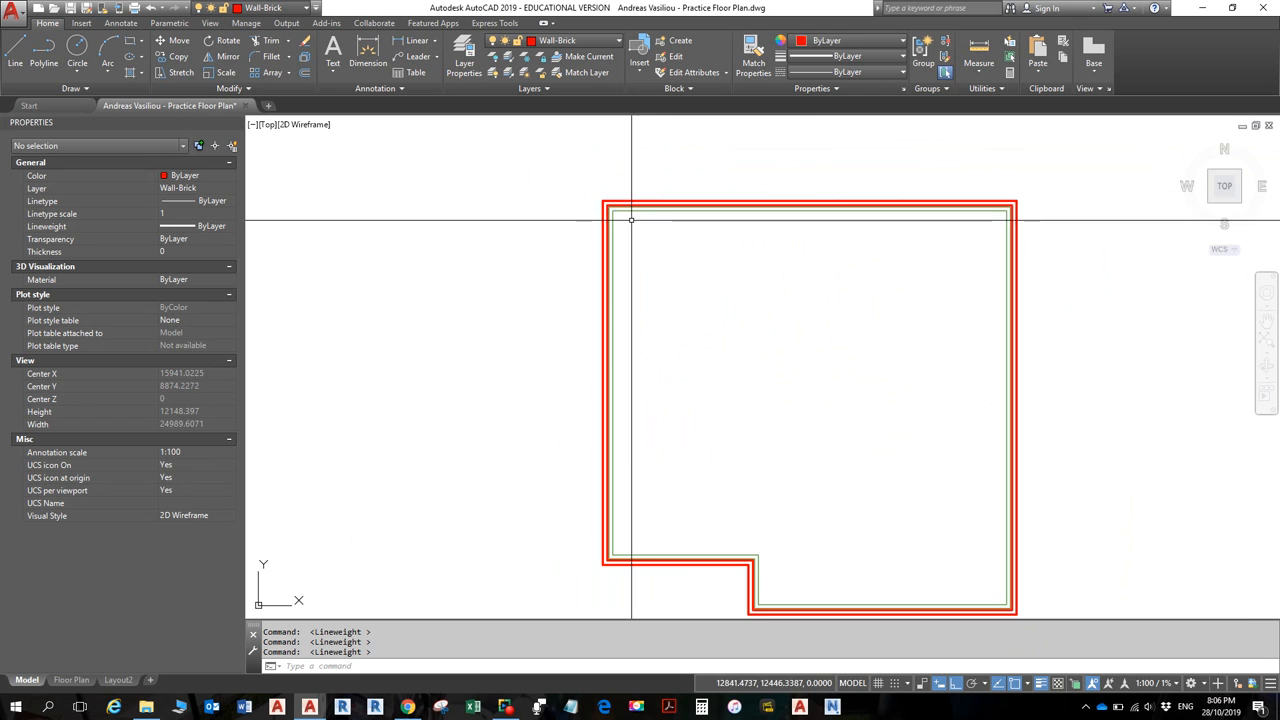
scroll(631, 219, "up", 6)
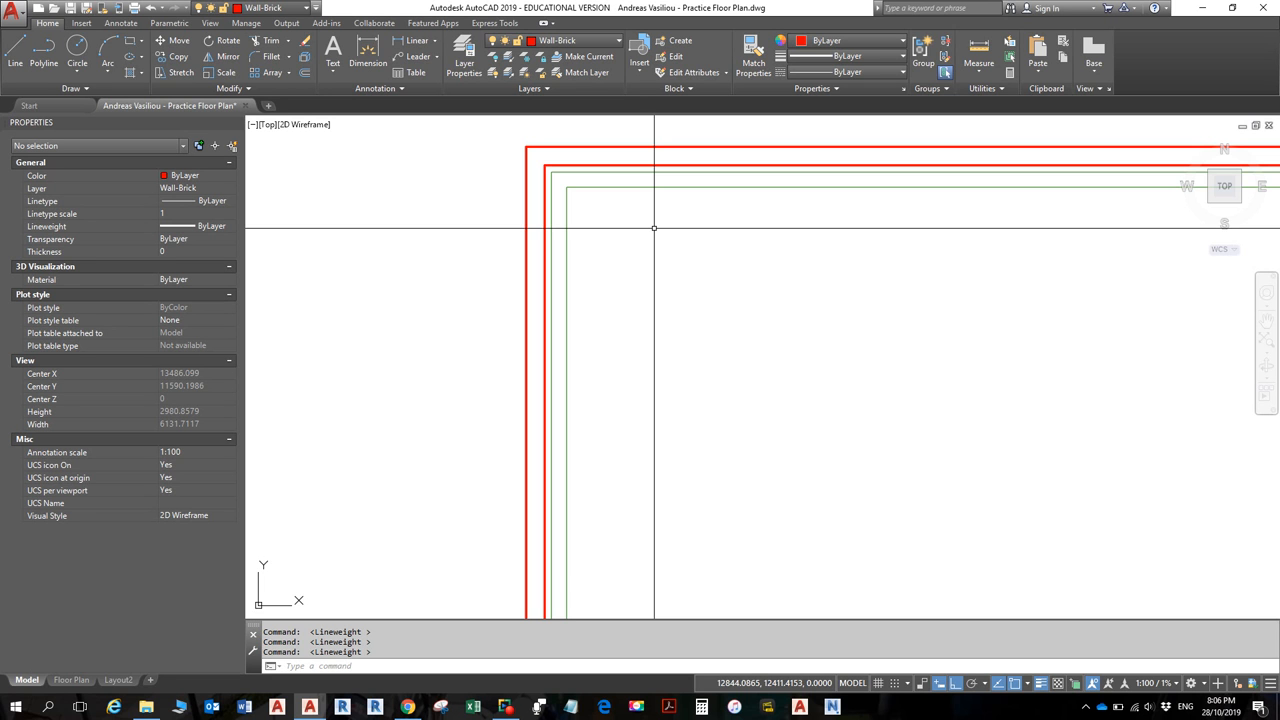
left_click(464, 55)
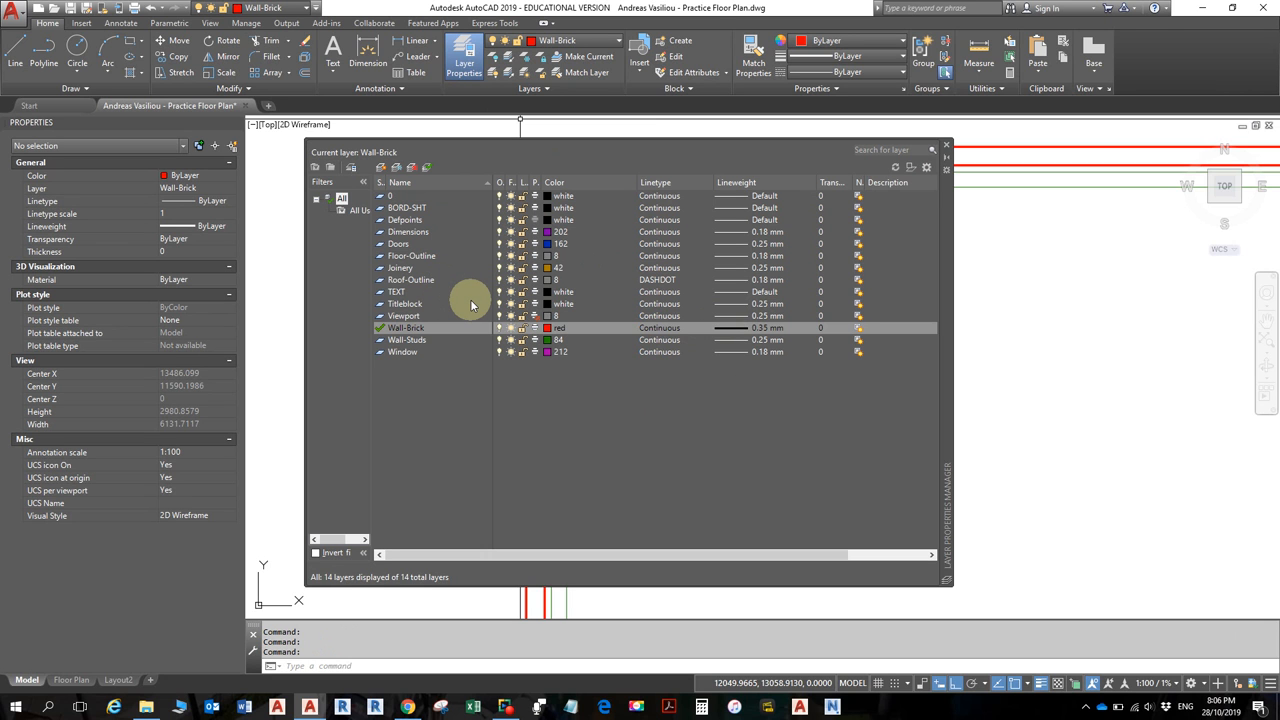
key("Escape")
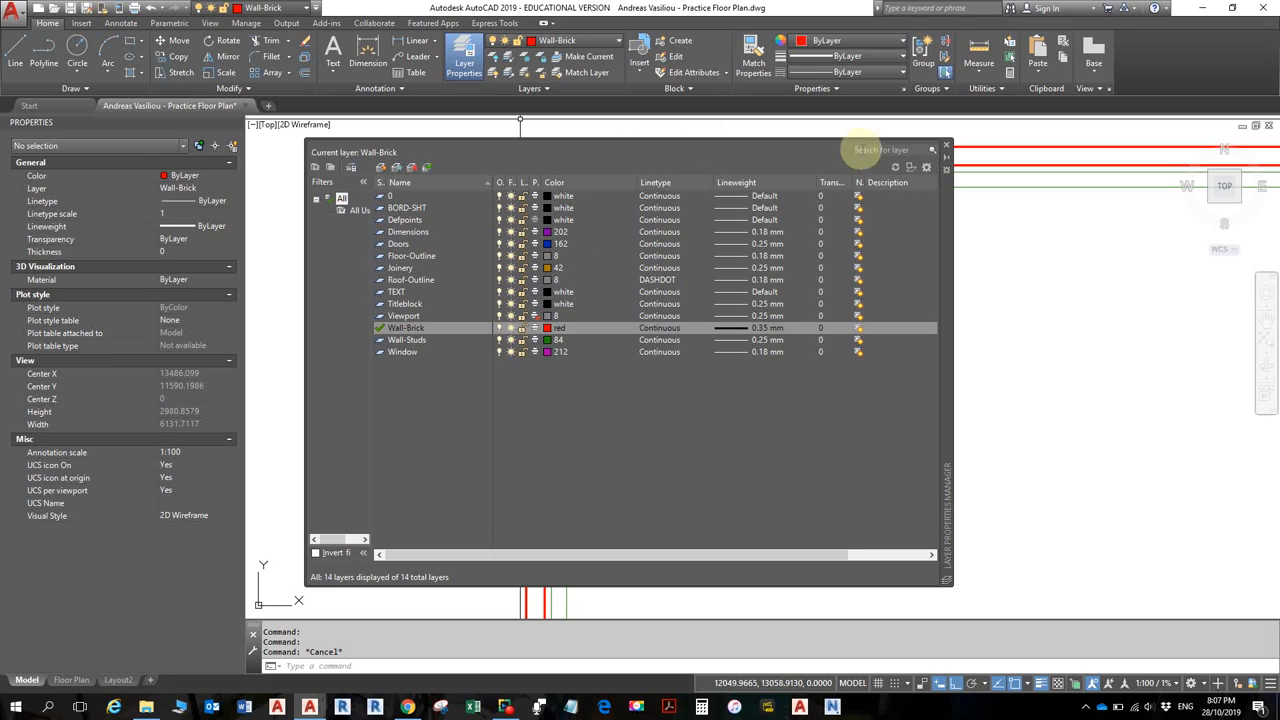
left_click(948, 150)
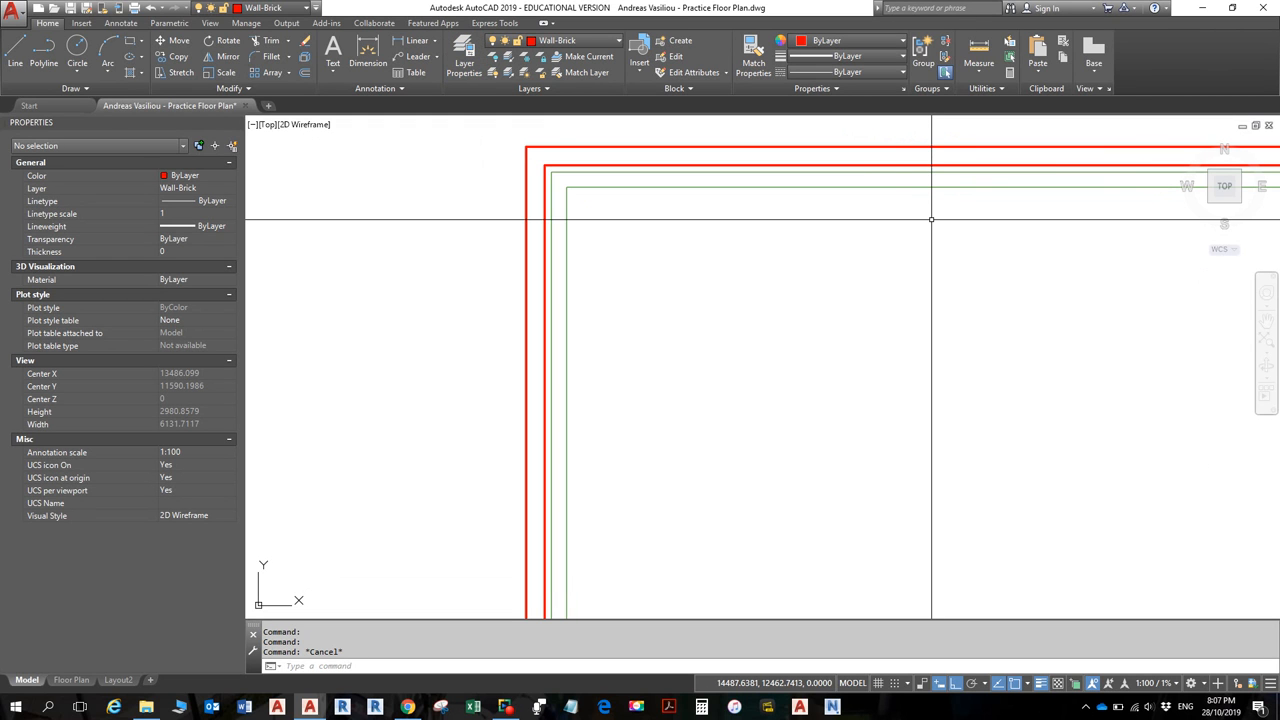
- Zoom out to the whole floor plan, then switch to the reference floor-plan PDF
scroll(874, 271, "down", 1)
mouse_move(863, 305)
middle_mouse_down()
mouse_move(740, 289)
mouse_move(593, 233)
middle_mouse_up()
scroll(593, 240, "down", 1)
scroll(590, 261, "down", 1)
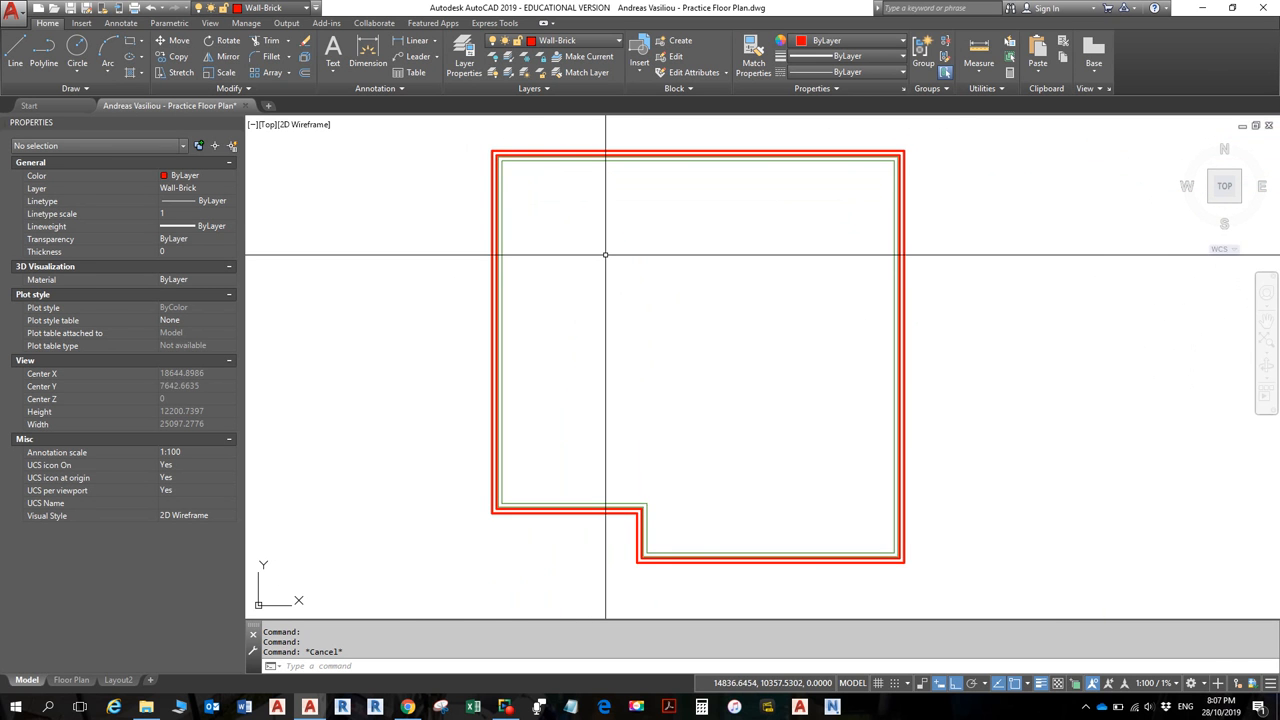
key("alt+Tab")
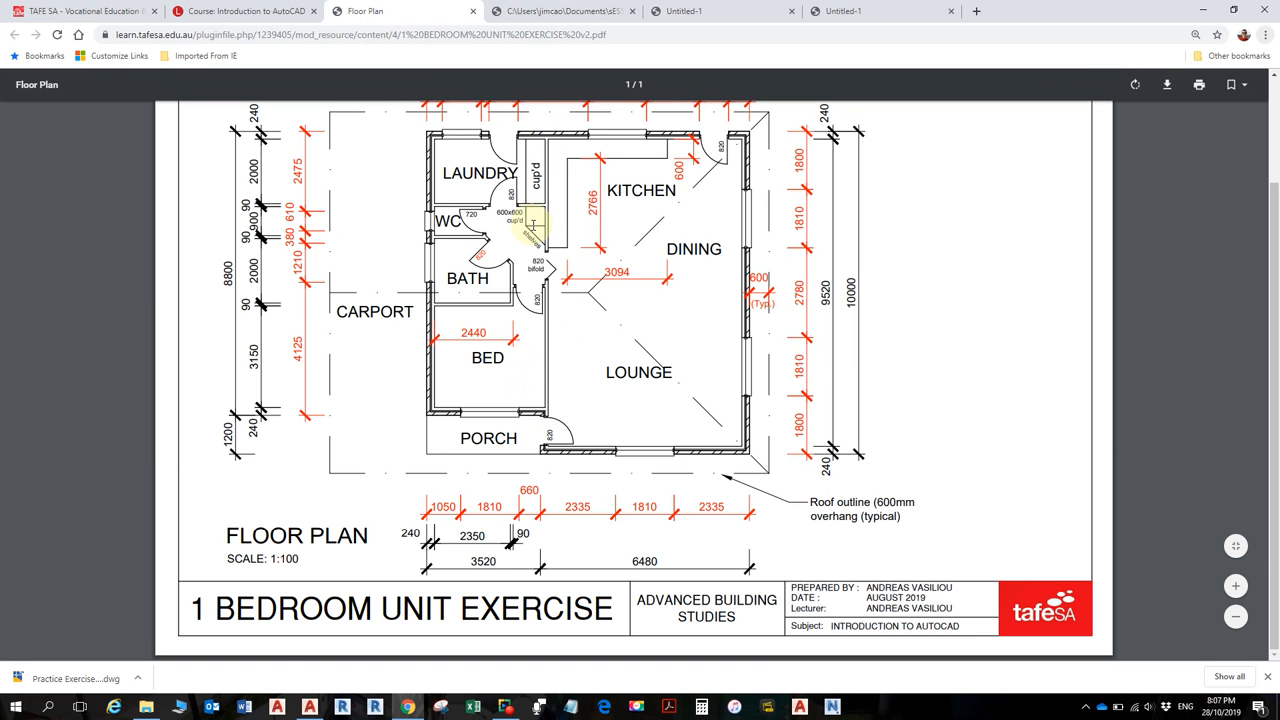
- Switch from the Chrome PDF back to the AutoCAD drawing
key("alt+Tab")
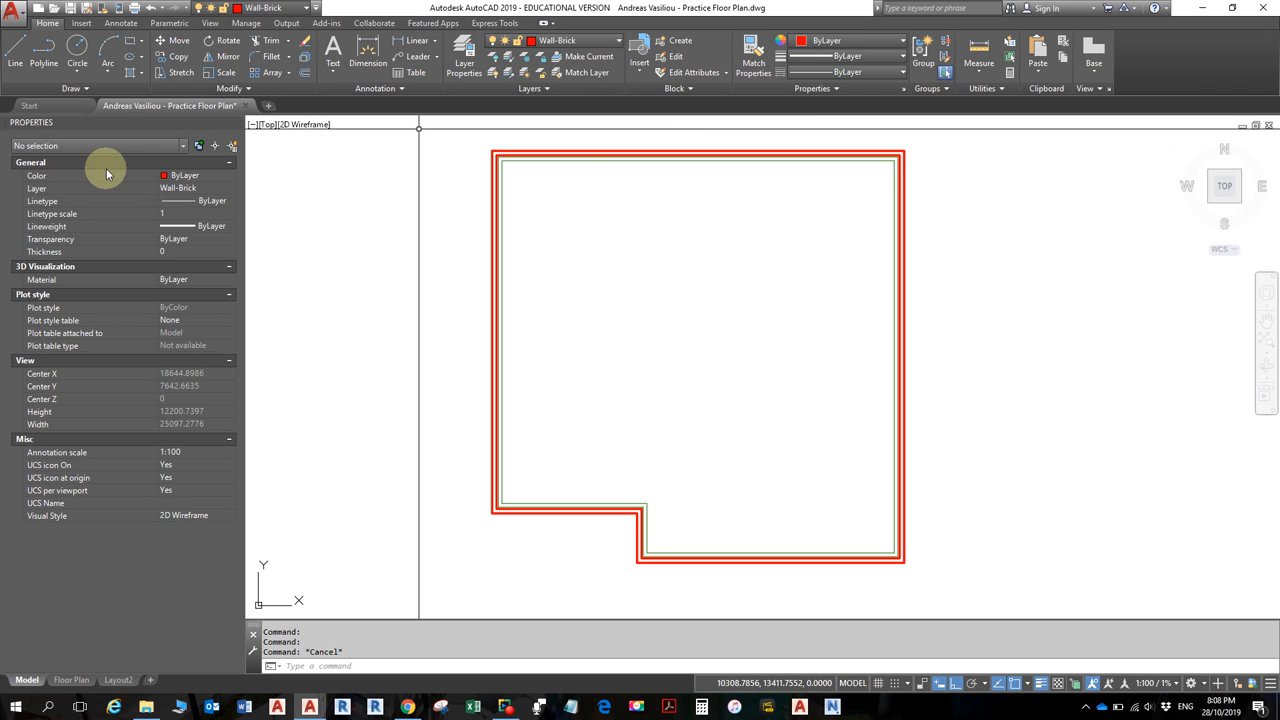
- Choose Wall-Studs from the Properties palette's Layer dropdown as the current layer
left_click(228, 190)
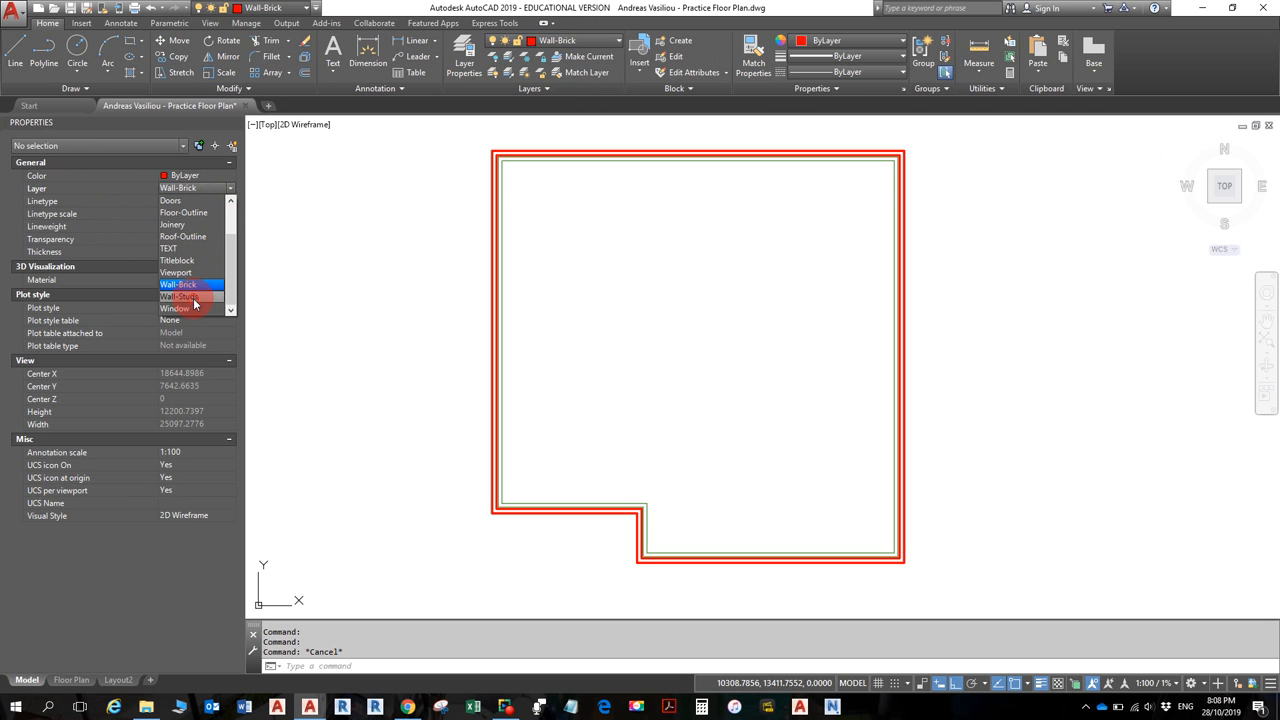
left_click(192, 298)
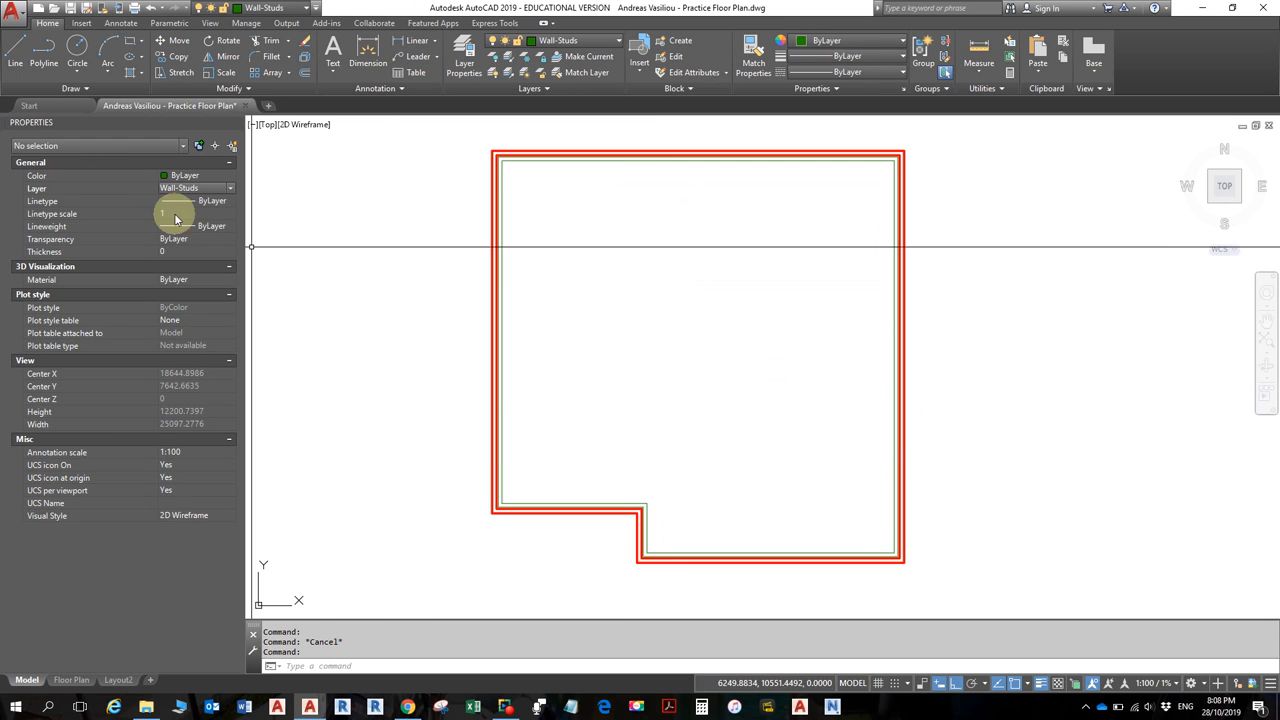
- Start a Line at the notch's inner corner, overriding Ortho and calling up the Osnap menu
left_click(15, 52)
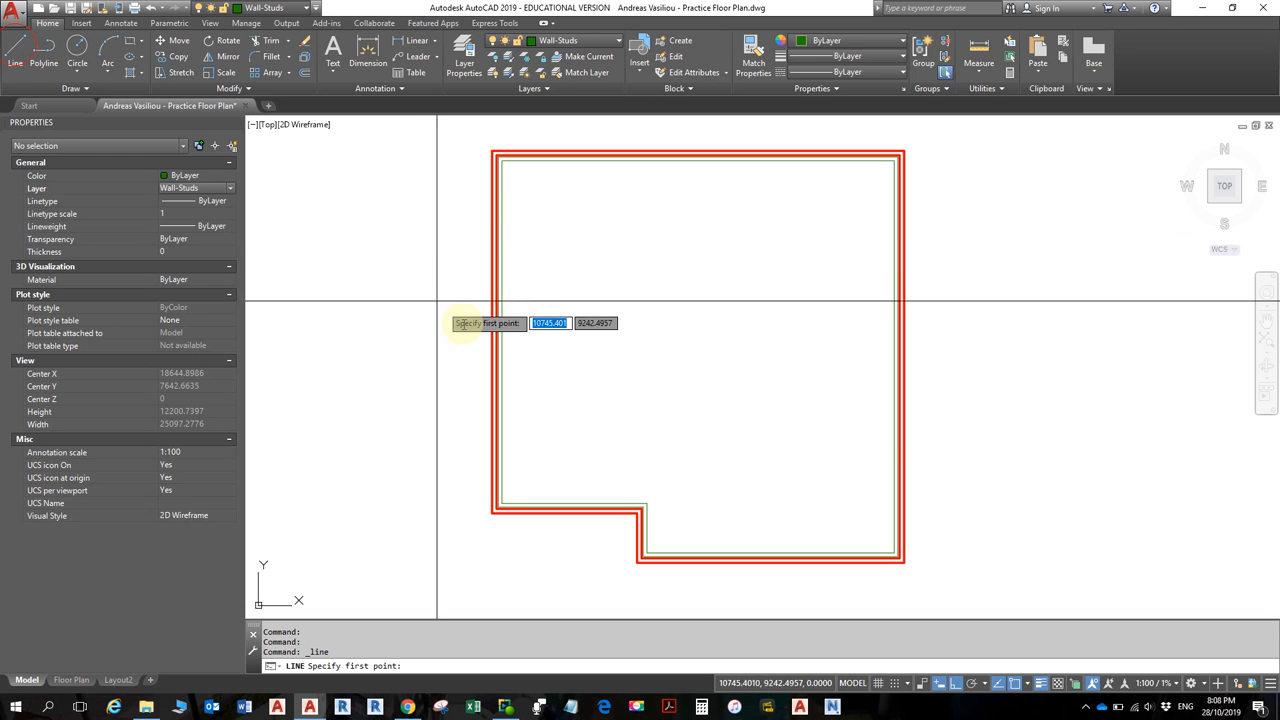
left_click(647, 502)
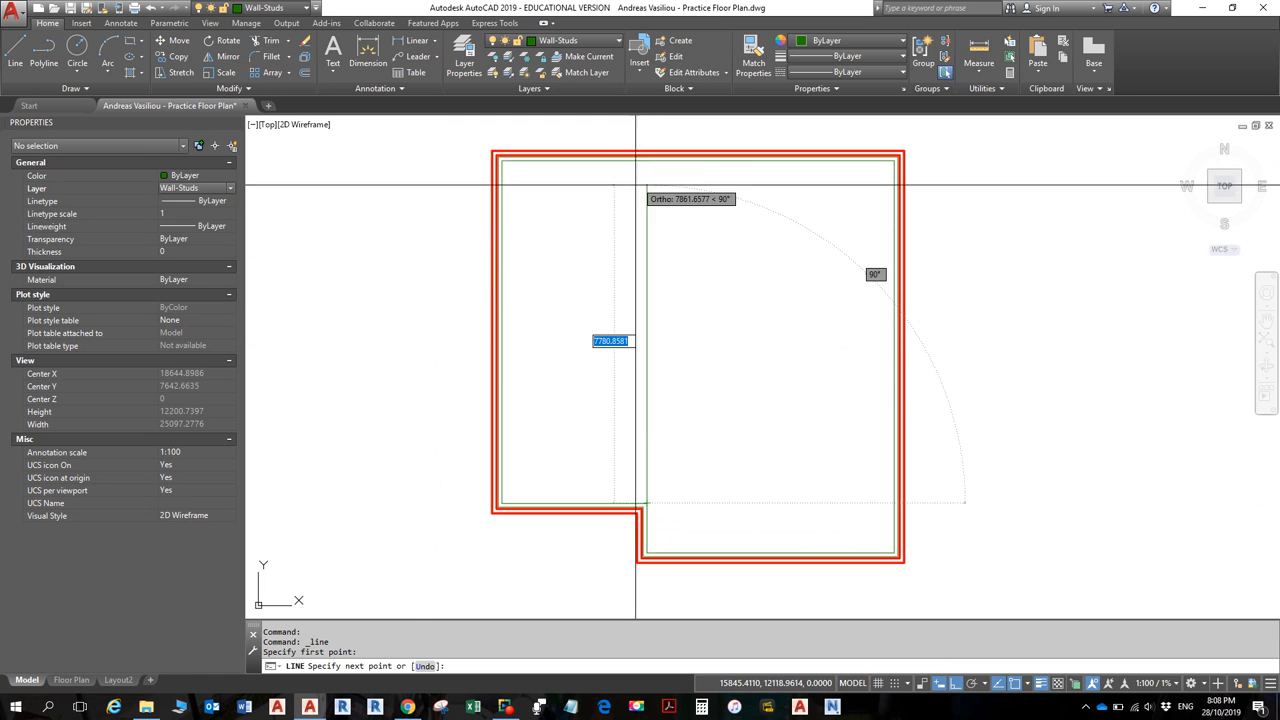
scroll(640, 177, "up", 4)
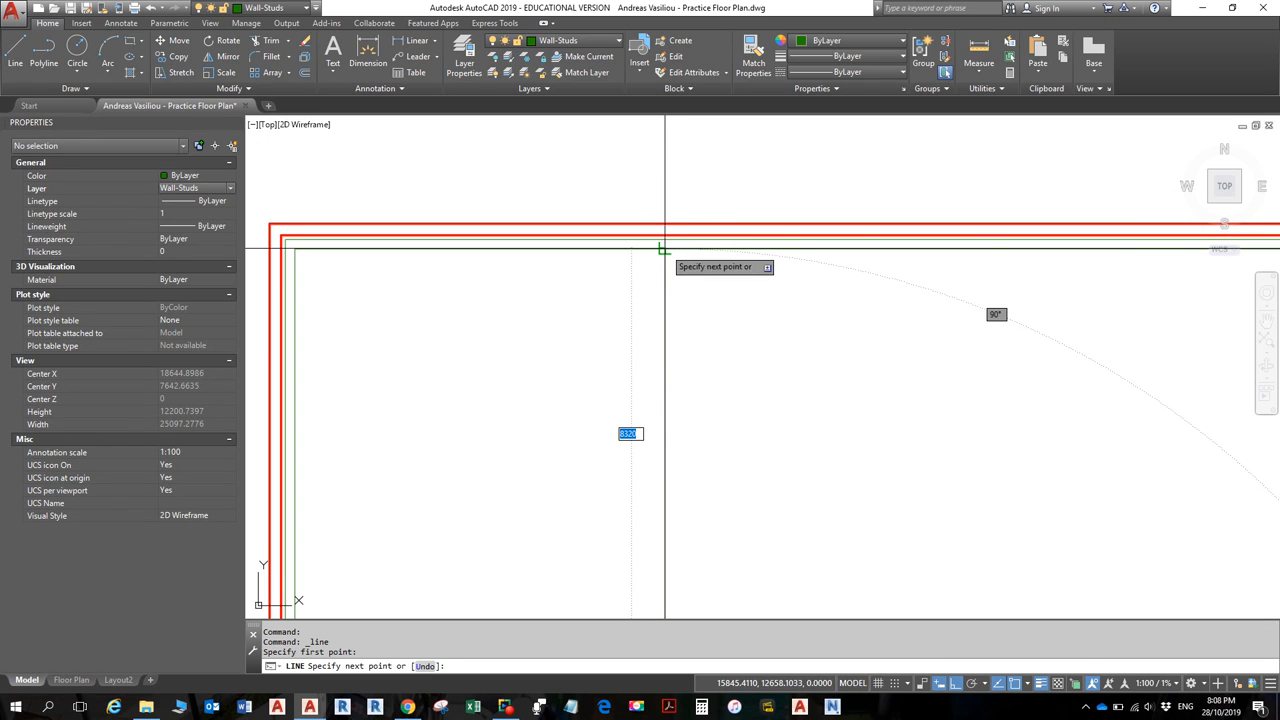
key("shift")
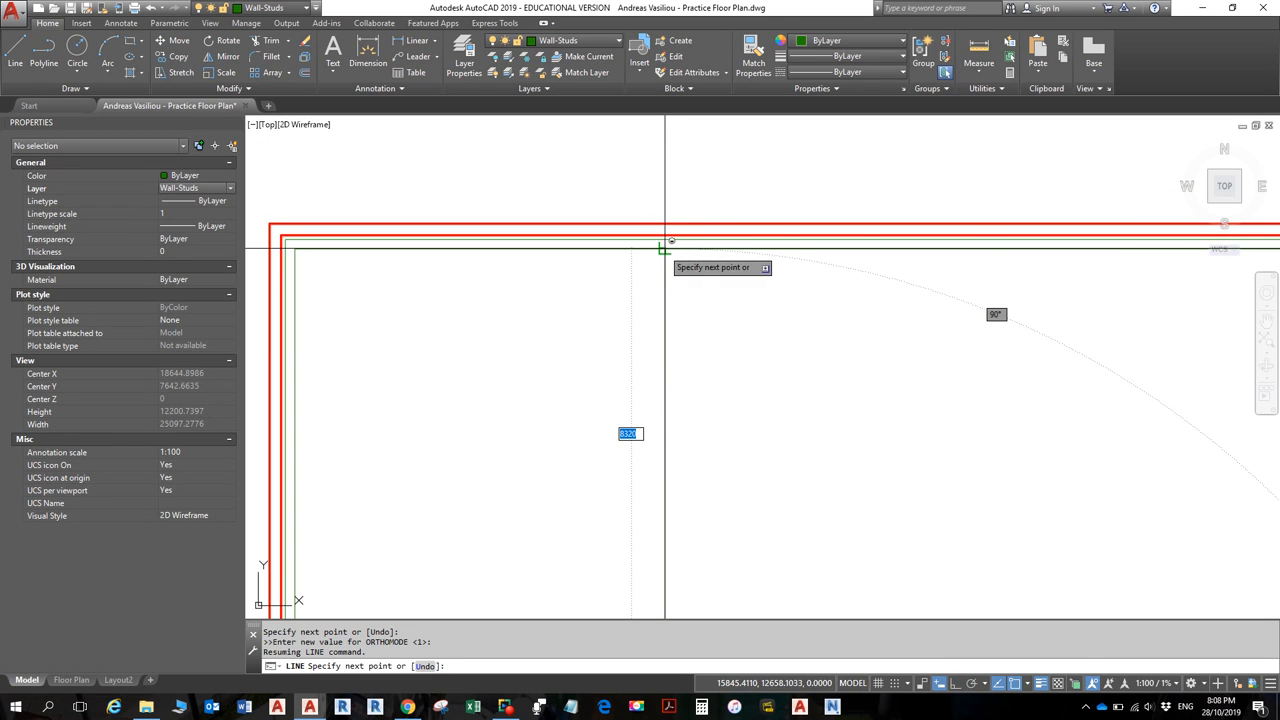
right_click(664, 251, "shift")
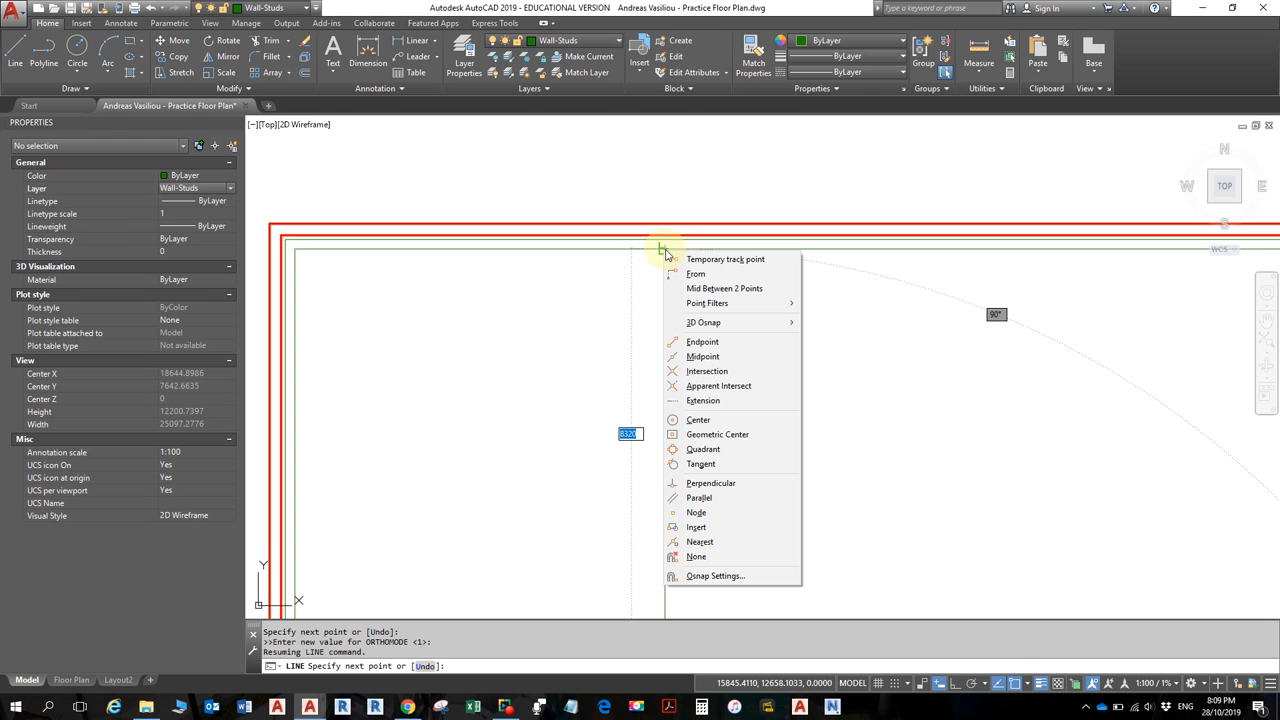
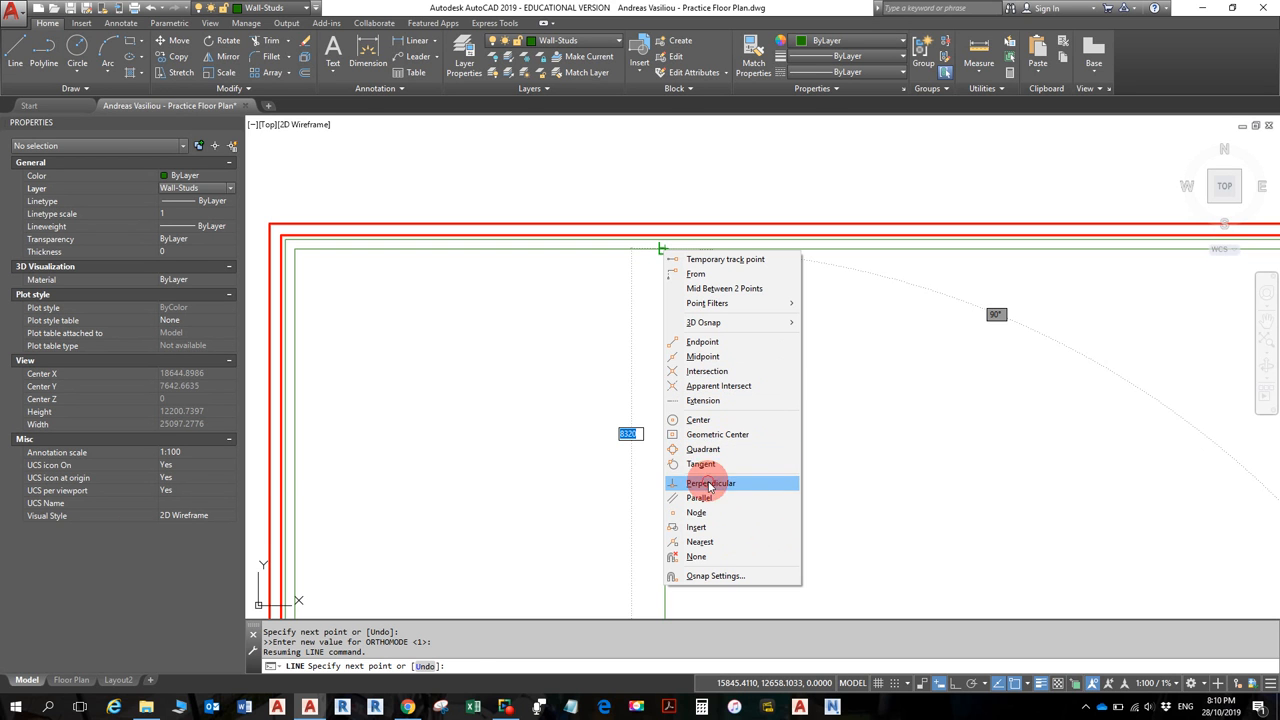
- End the vertical stud line perpendicular to the top inner wall
left_click(708, 483)
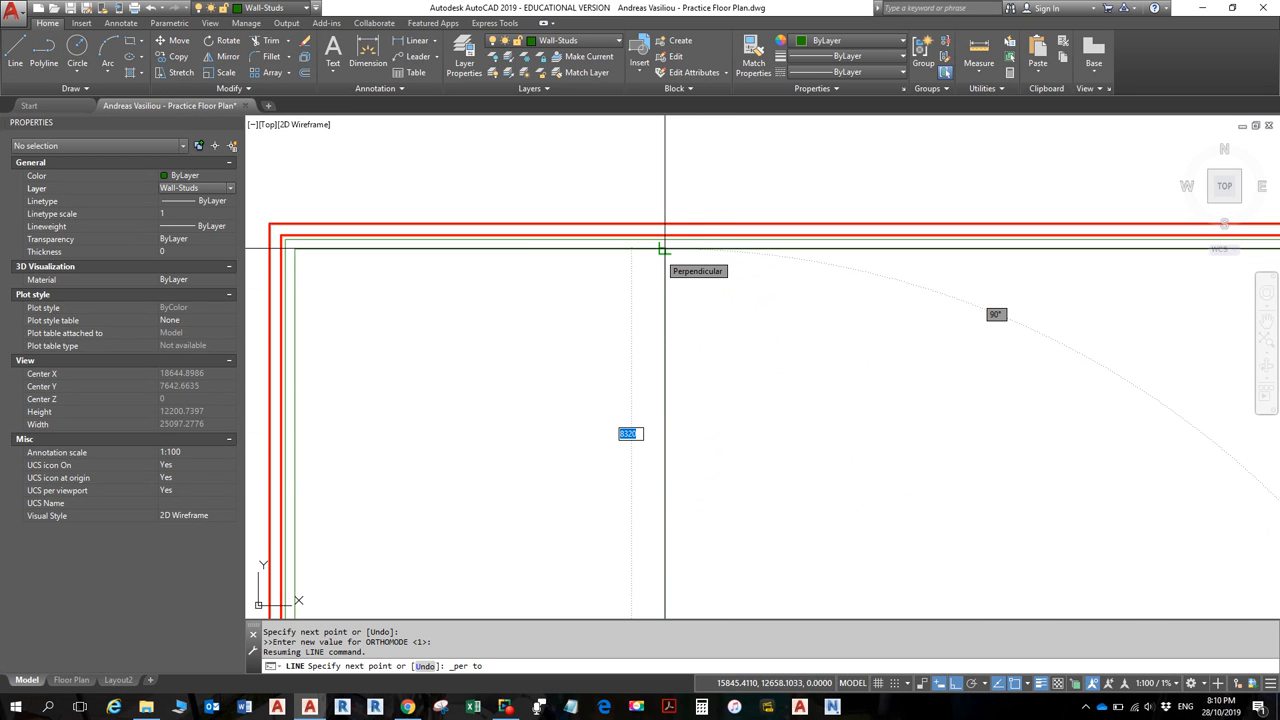
left_click(665, 248)
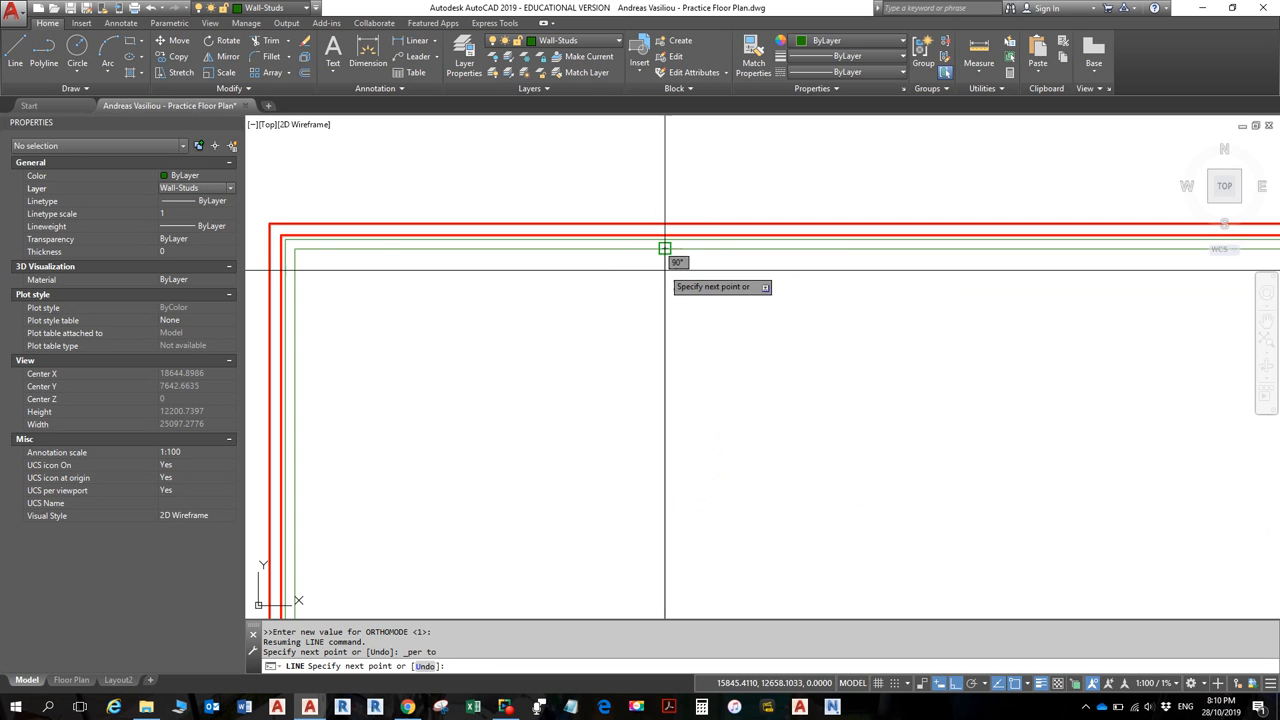
key("Return")
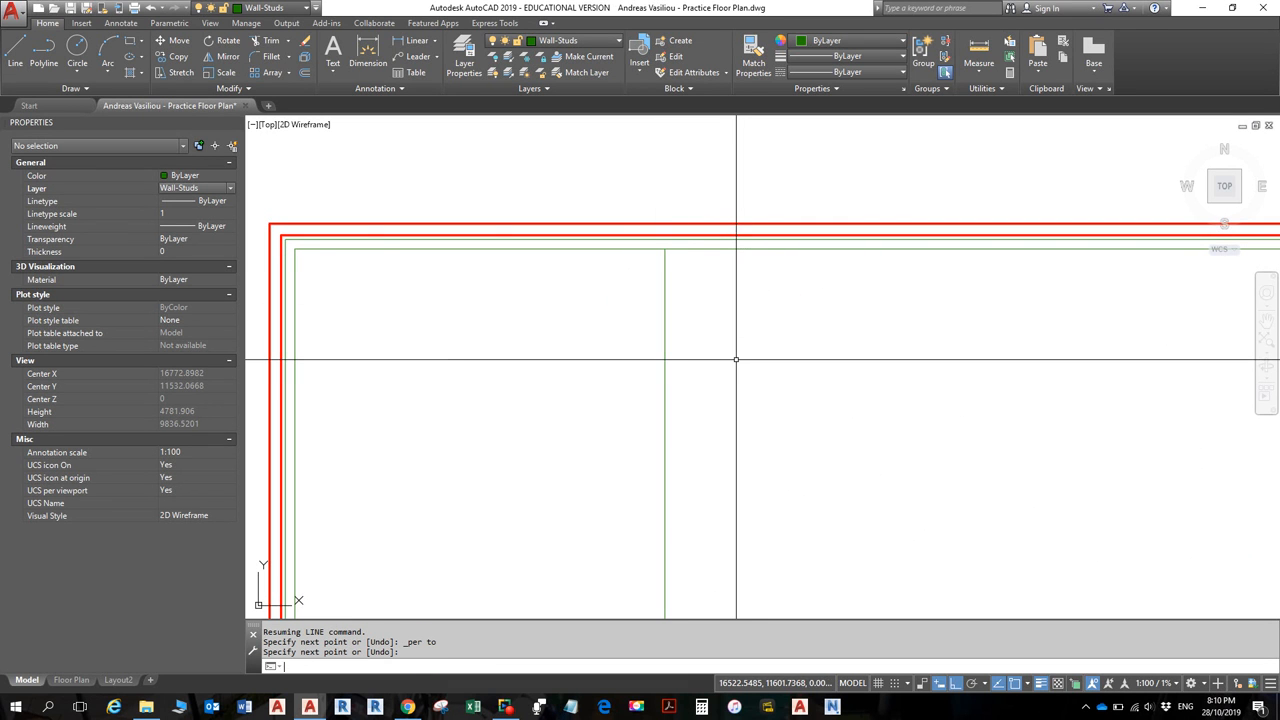
- Select the new vertical stud line for offsetting
scroll(736, 359, "down", 6)
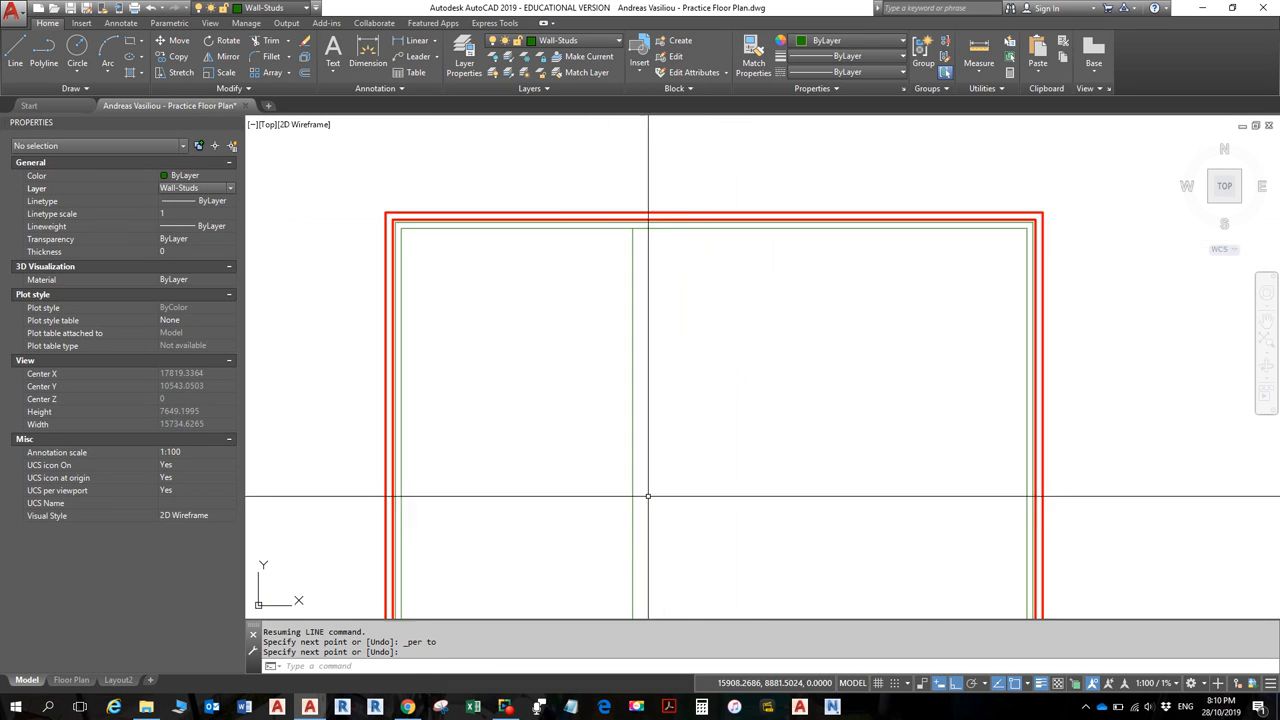
middle_click_drag(737, 443, 734, 421)
scroll(694, 486, "up", 4)
scroll(700, 466, "down", 2)
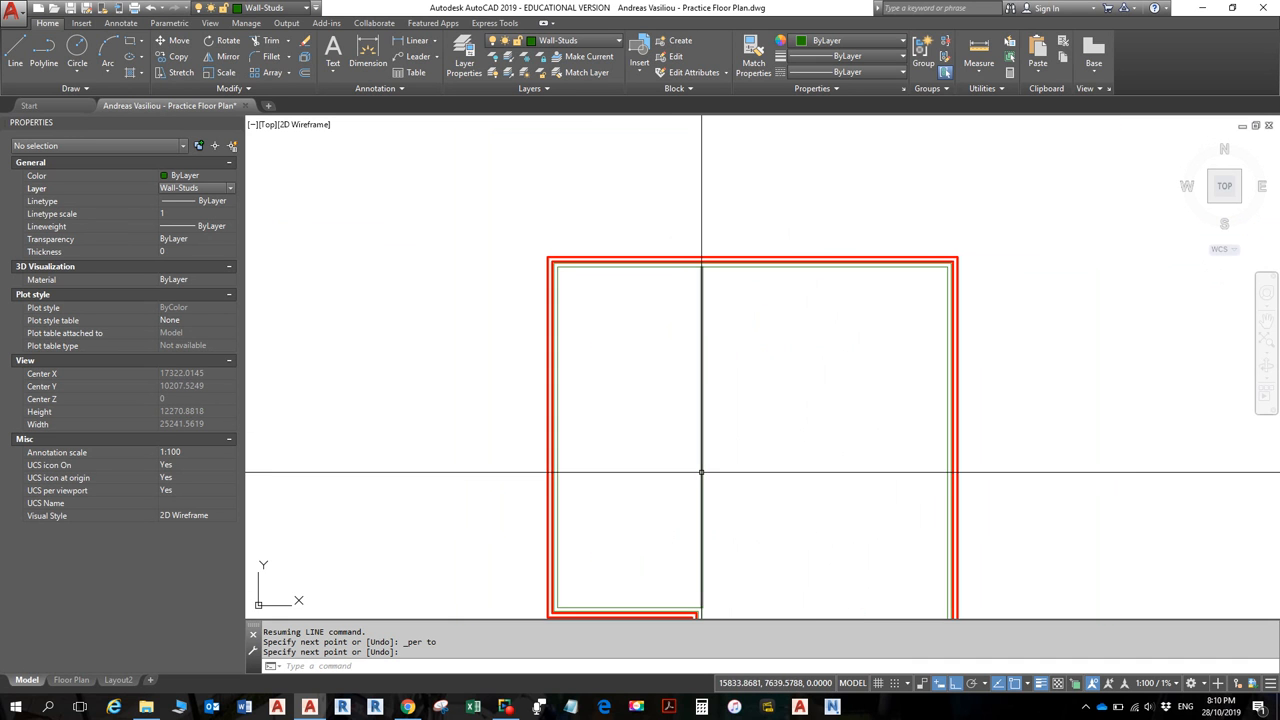
left_click(701, 464)
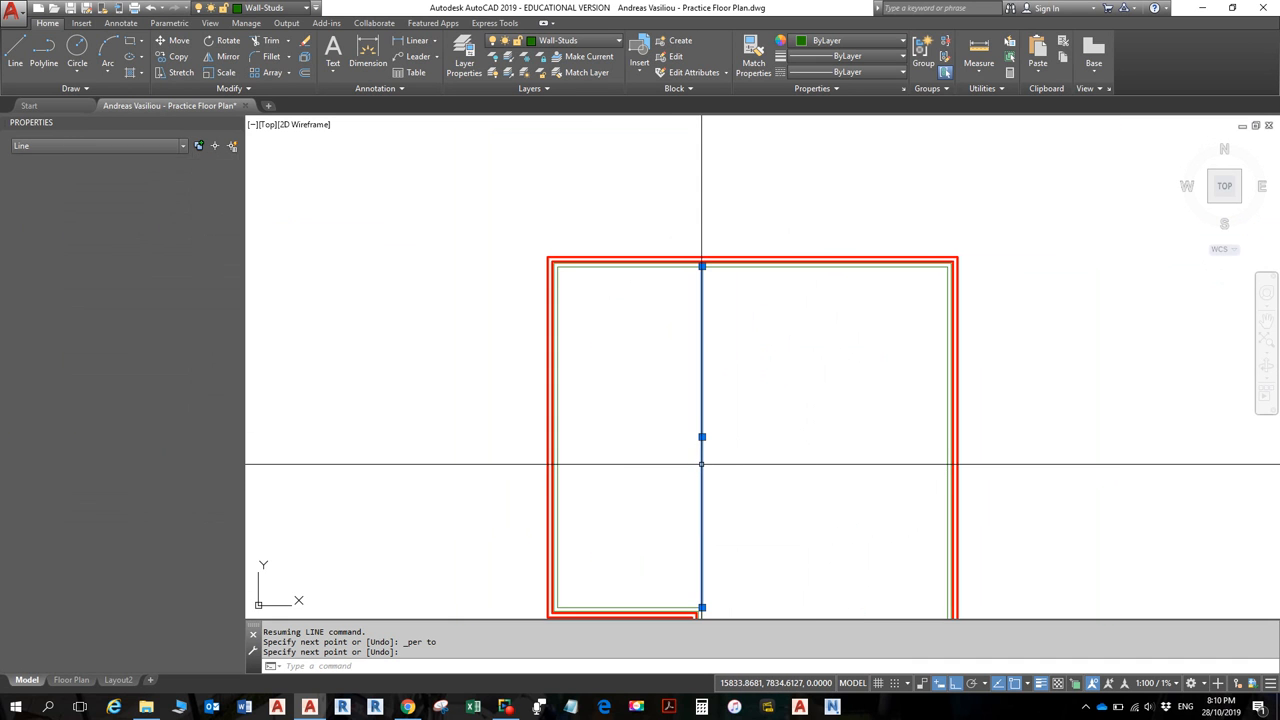
left_click(307, 75)
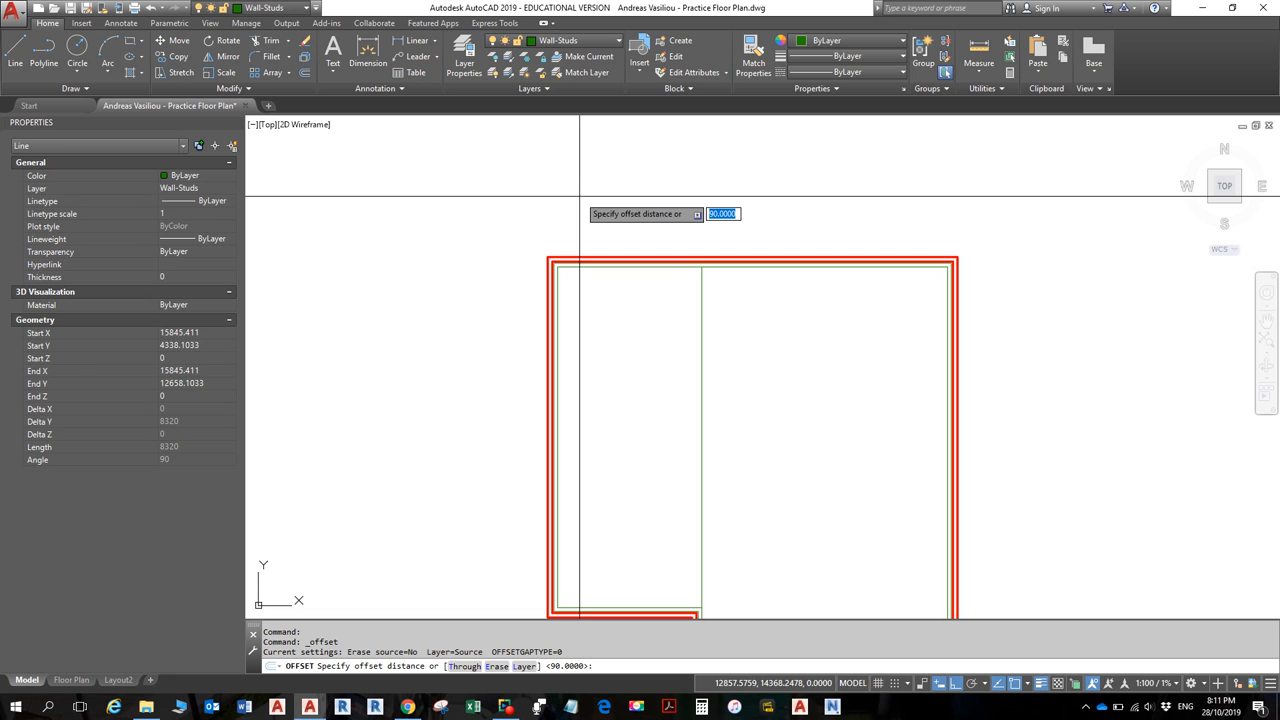
- Offset the vertical stud line 90 units to its left
key("Return")
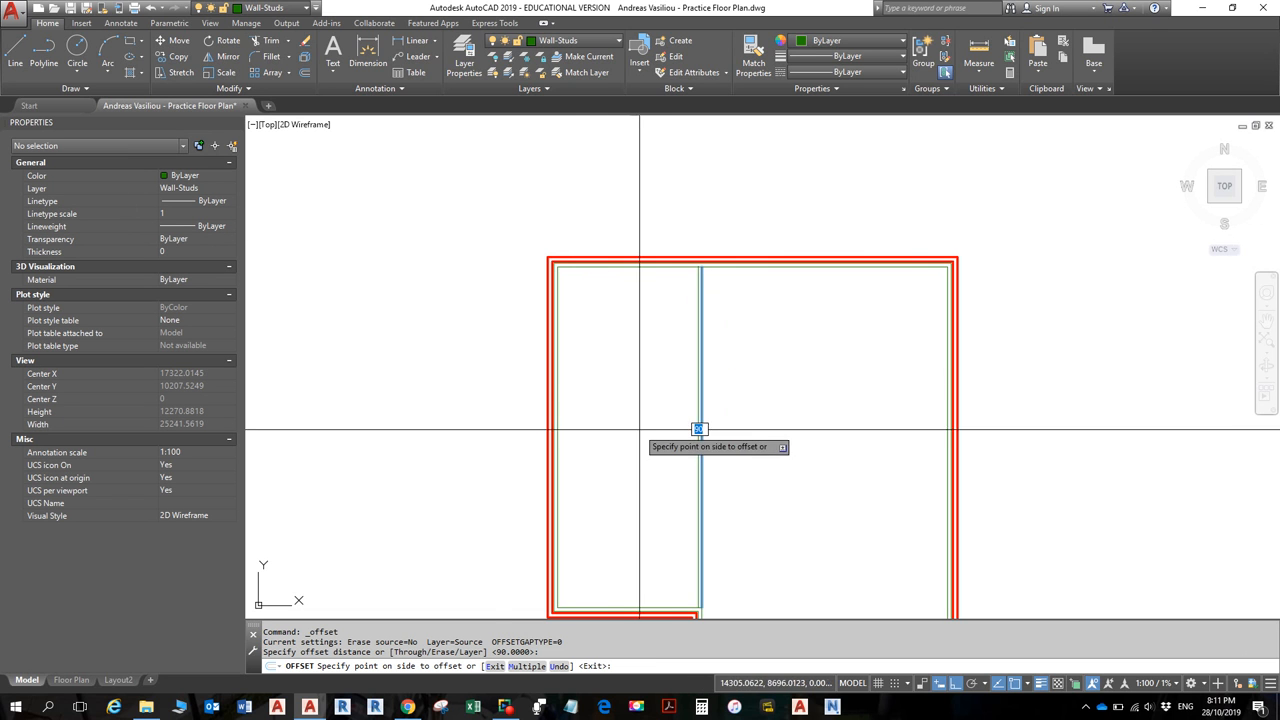
scroll(642, 426, "up", 2)
middle_click_drag(642, 426, 600, 289)
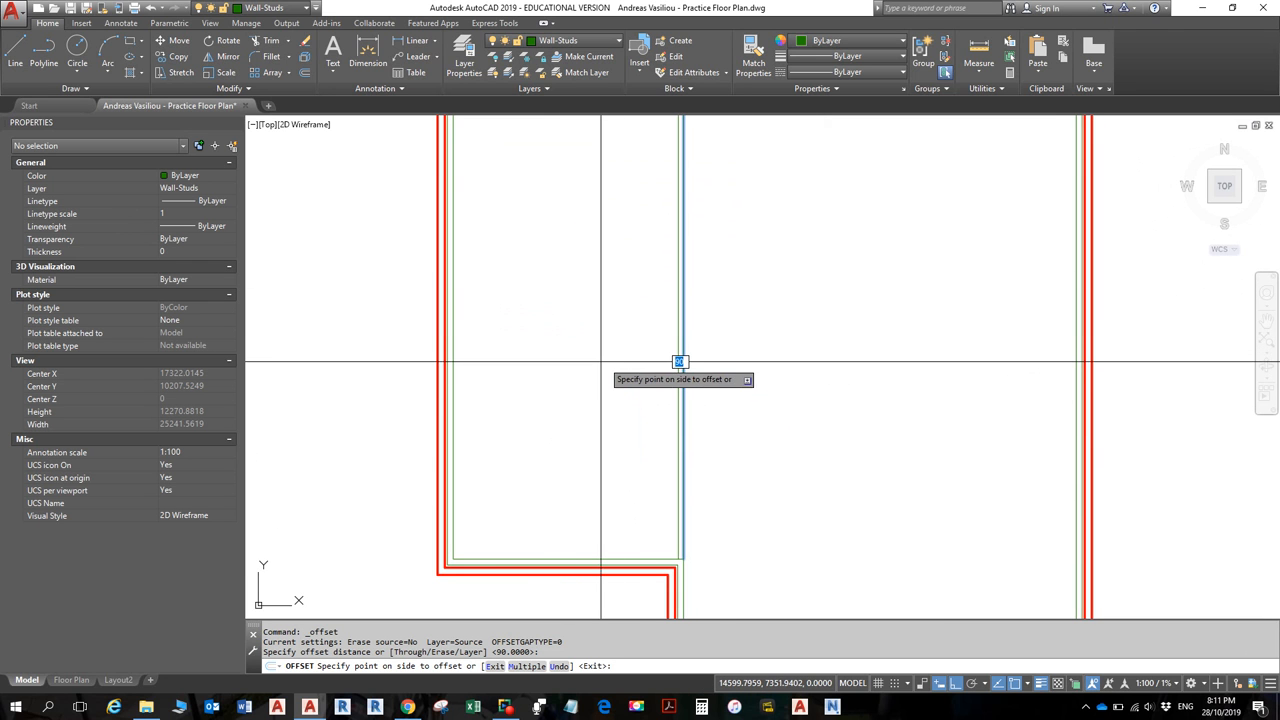
left_click(601, 361)
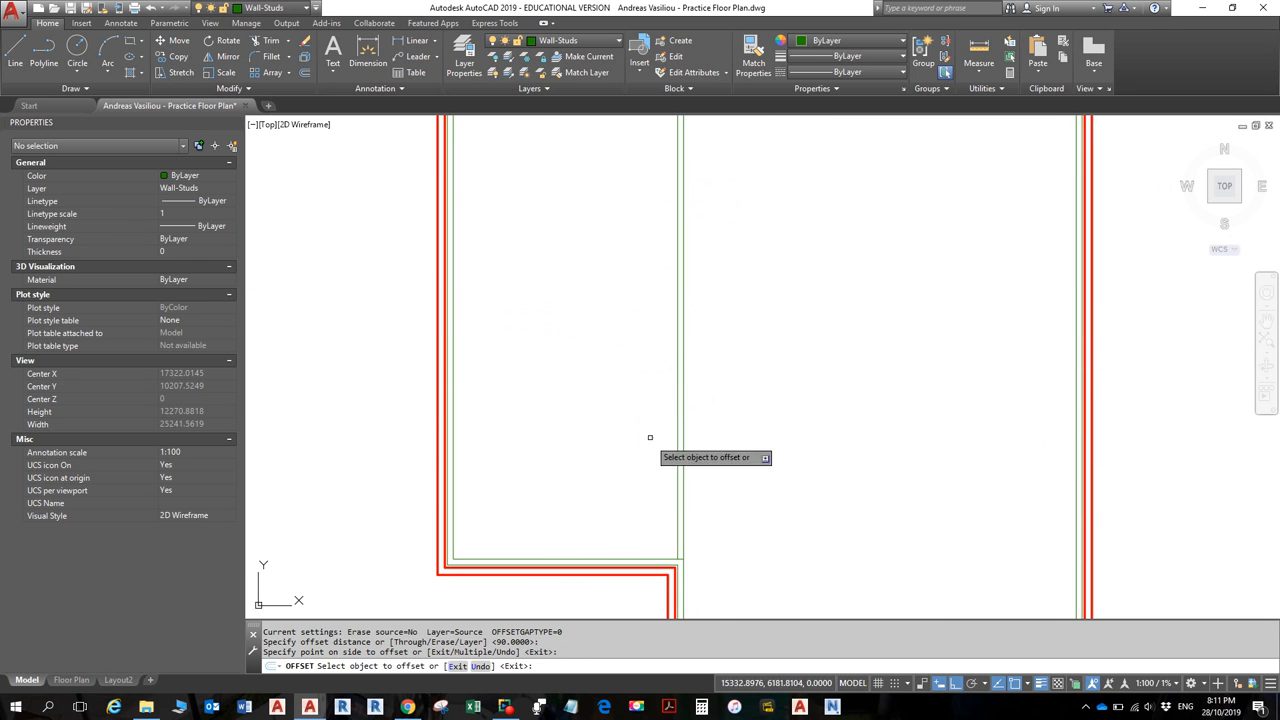
scroll(660, 430, "down", 2)
middle_click_drag(676, 412, 689, 456)
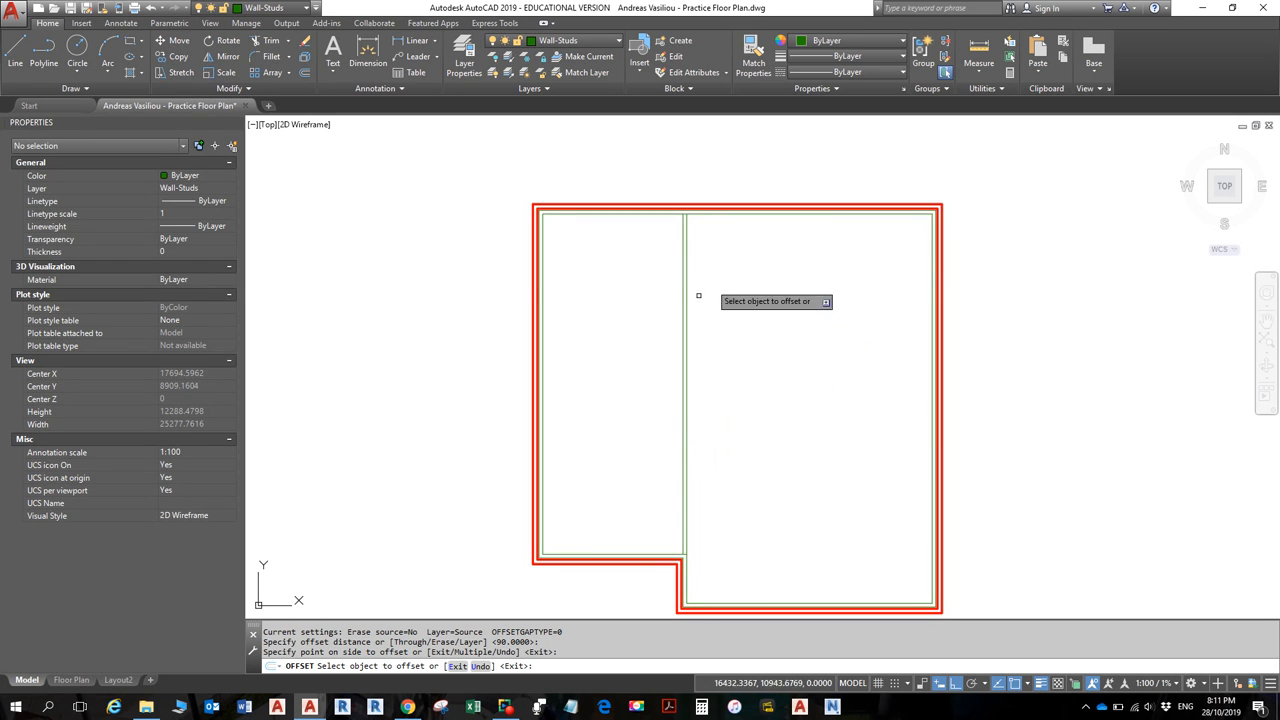
key("Escape")
scroll(698, 280, "up", 4)
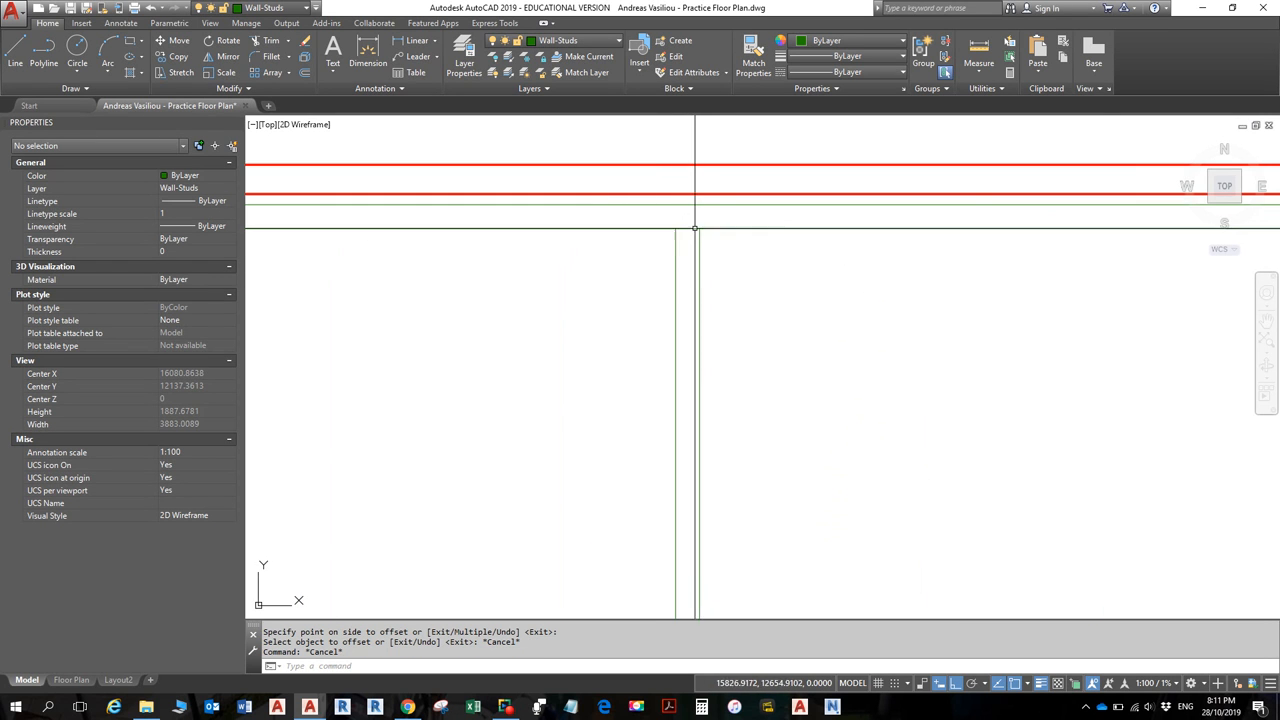
scroll(677, 243, "down", 8)
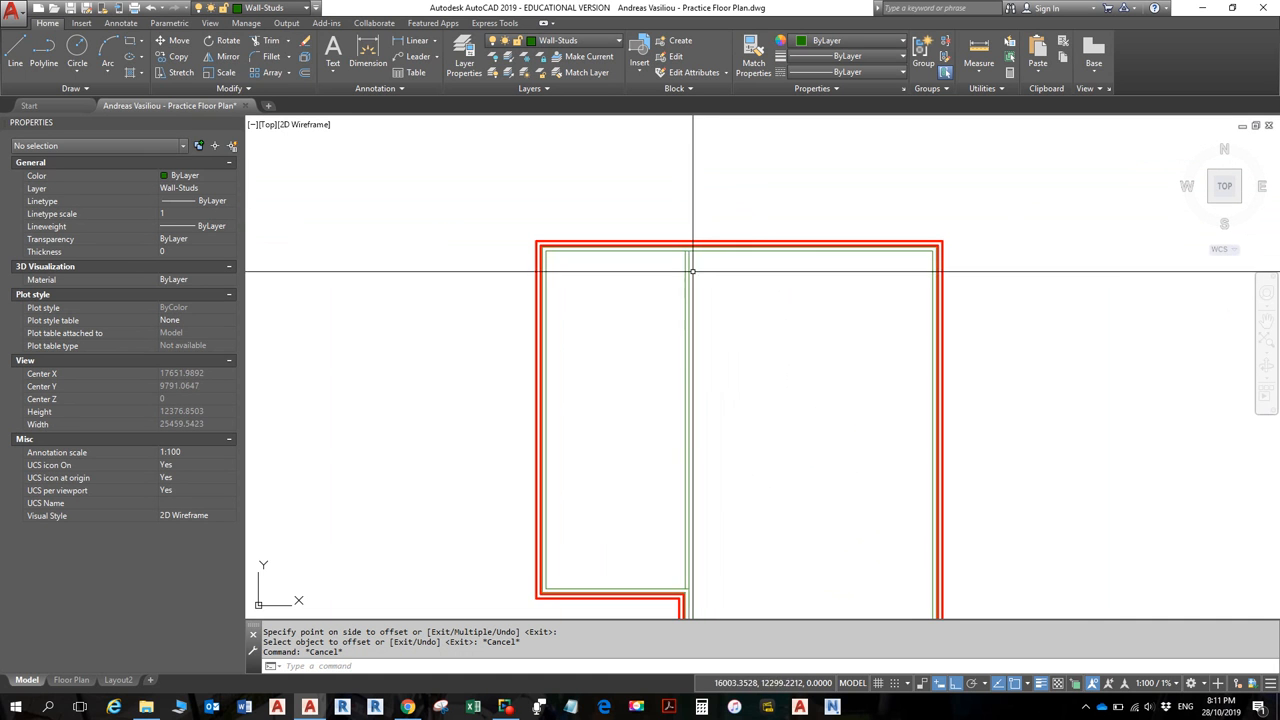
scroll(698, 402, "up", 2)
scroll(720, 440, "down", 5)
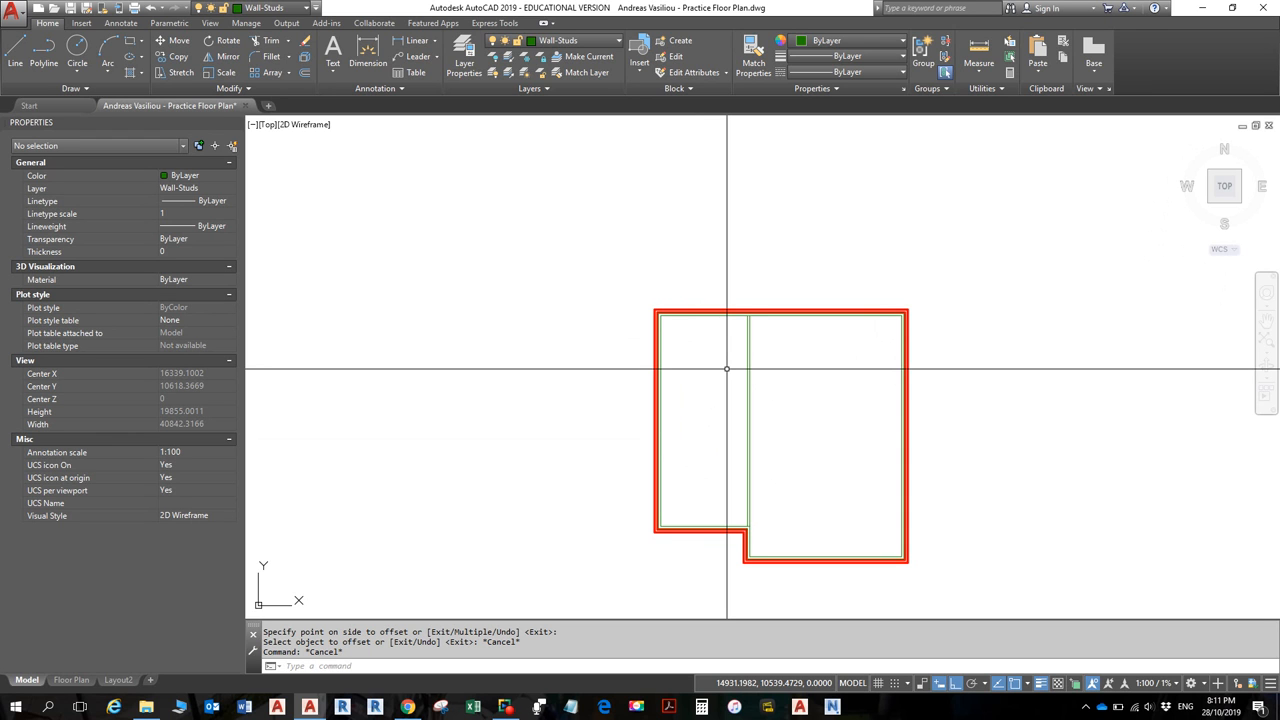
key("alt")
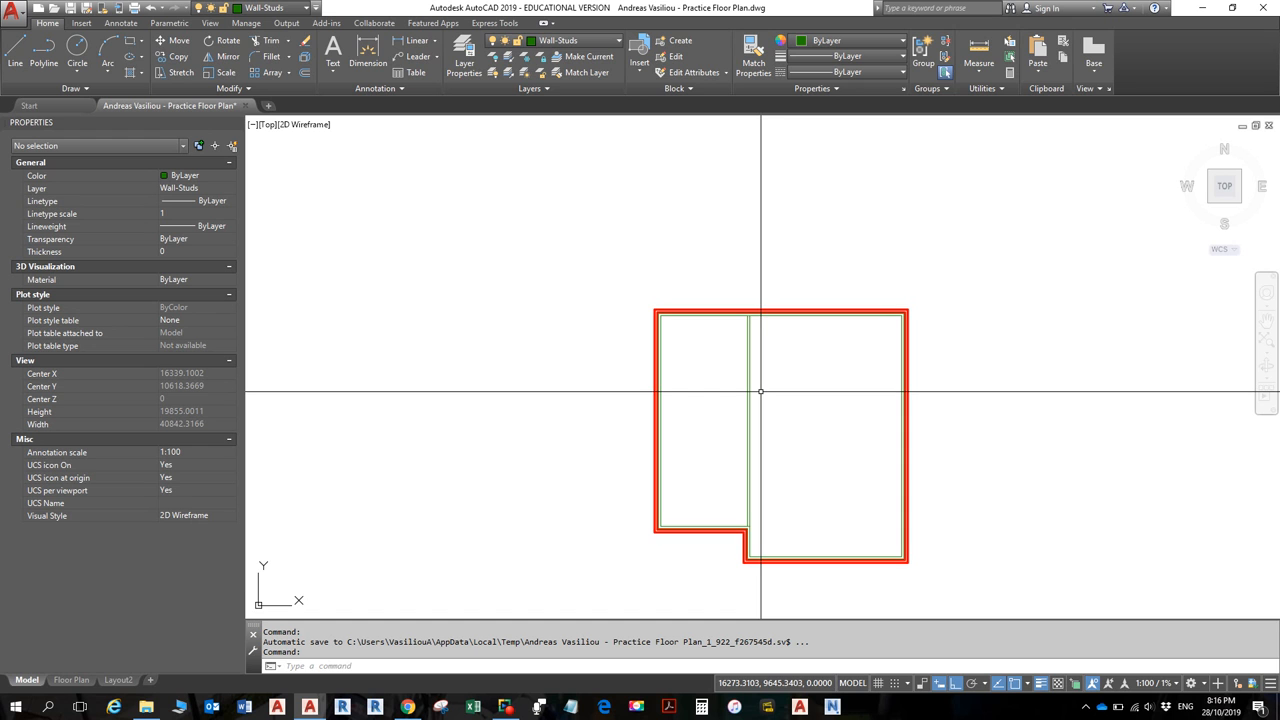
scroll(786, 380, "up", 2)
scroll(789, 379, "down", 2)
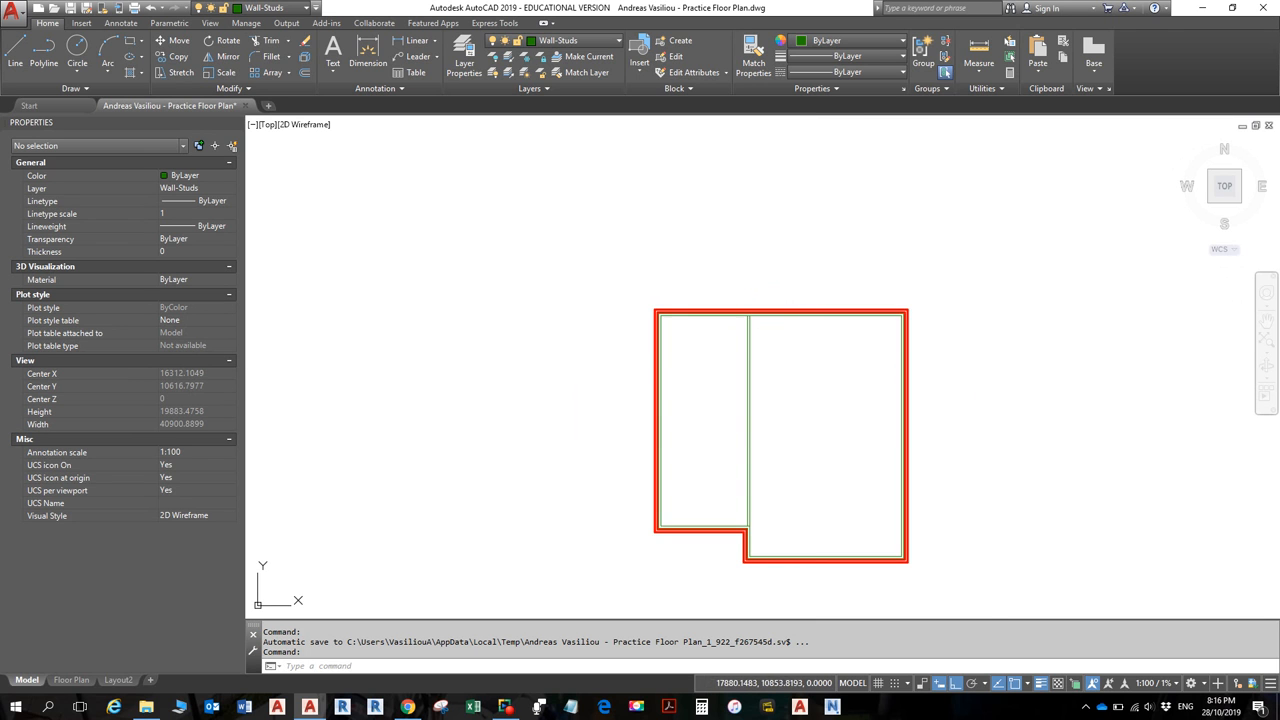
scroll(1014, 551, "up", 8)
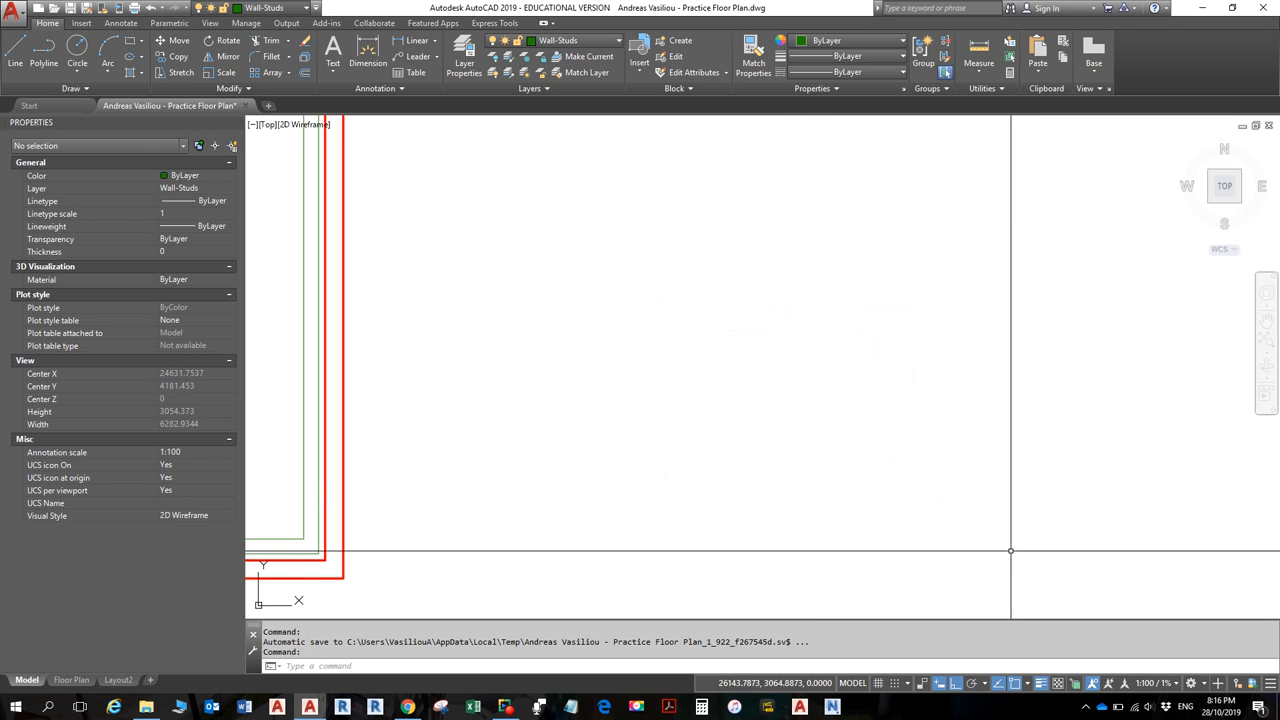
middle_click_drag(523, 360, 1009, 409)
middle_click_drag(791, 356, 626, 304)
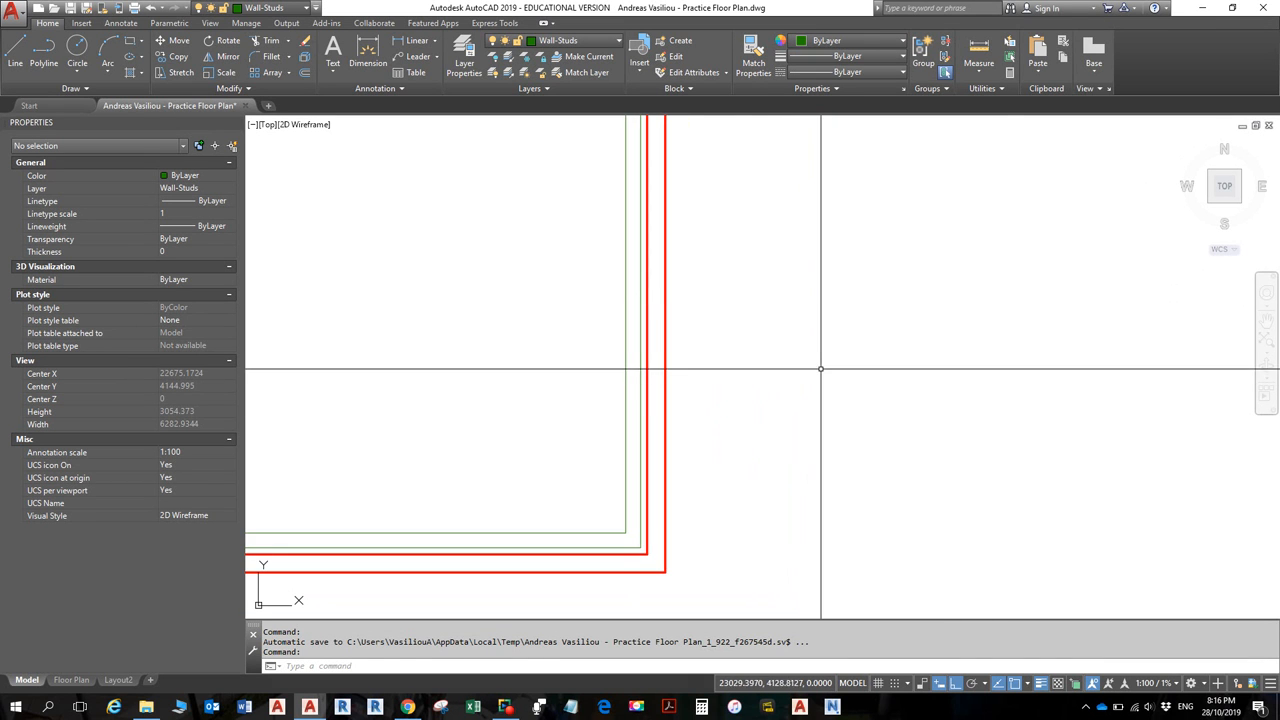
middle_click(820, 368)
middle_click(820, 368)
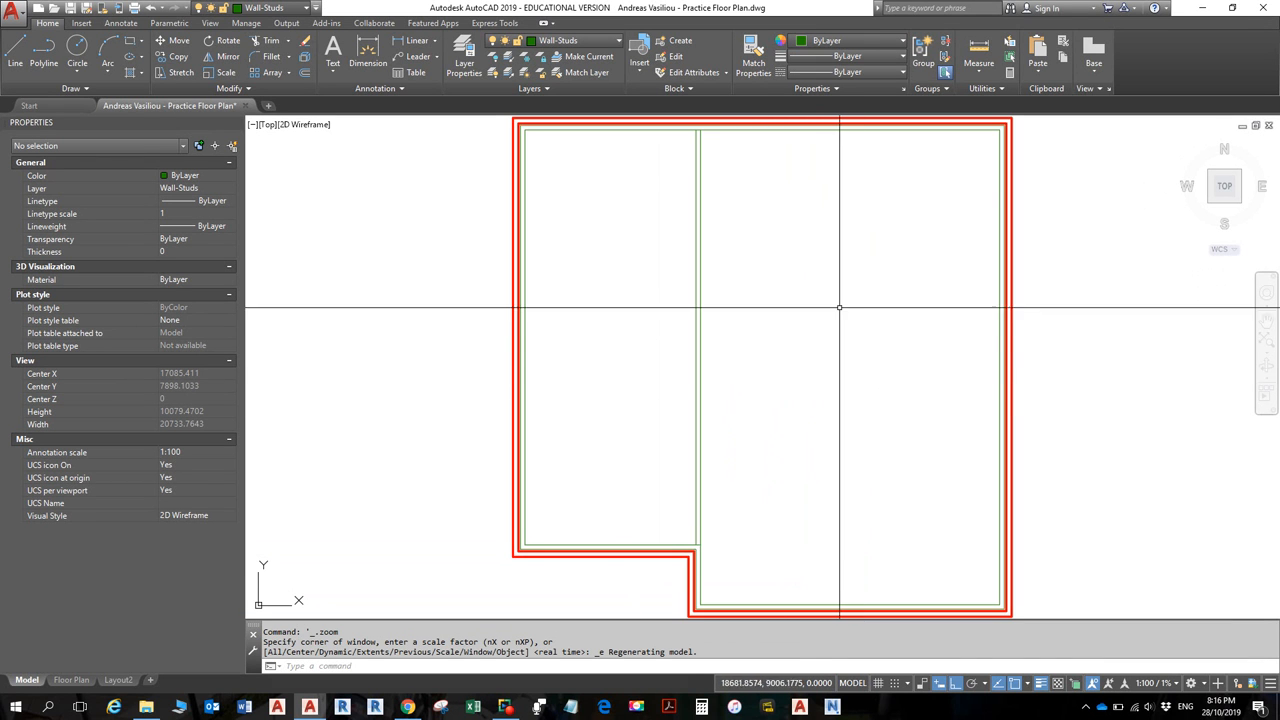
- Zoom in on the upper-left room of the floor plan
scroll(837, 306, "down", 4)
mouse_move(837, 306)
middle_mouse_down()
mouse_move(988, 591)
mouse_move(962, 524)
mouse_move(810, 285)
mouse_move(802, 298)
middle_mouse_up()
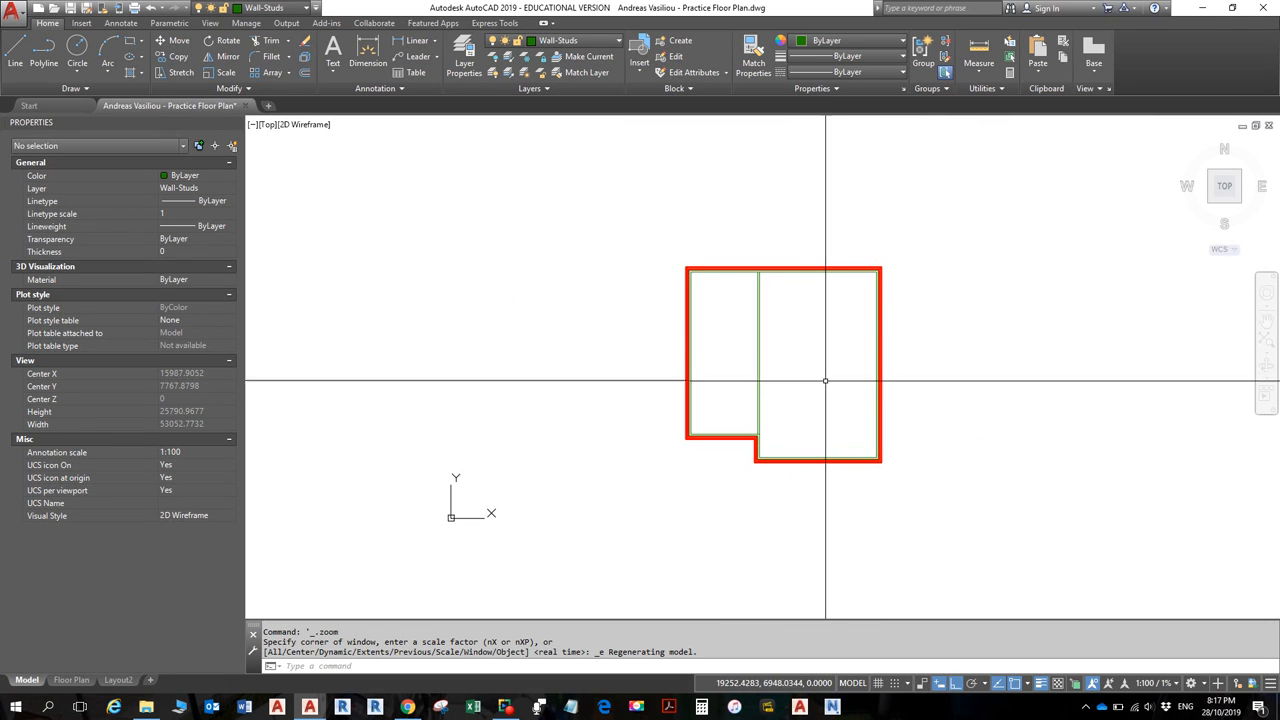
scroll(822, 372, "up", 4)
scroll(822, 371, "down", 2)
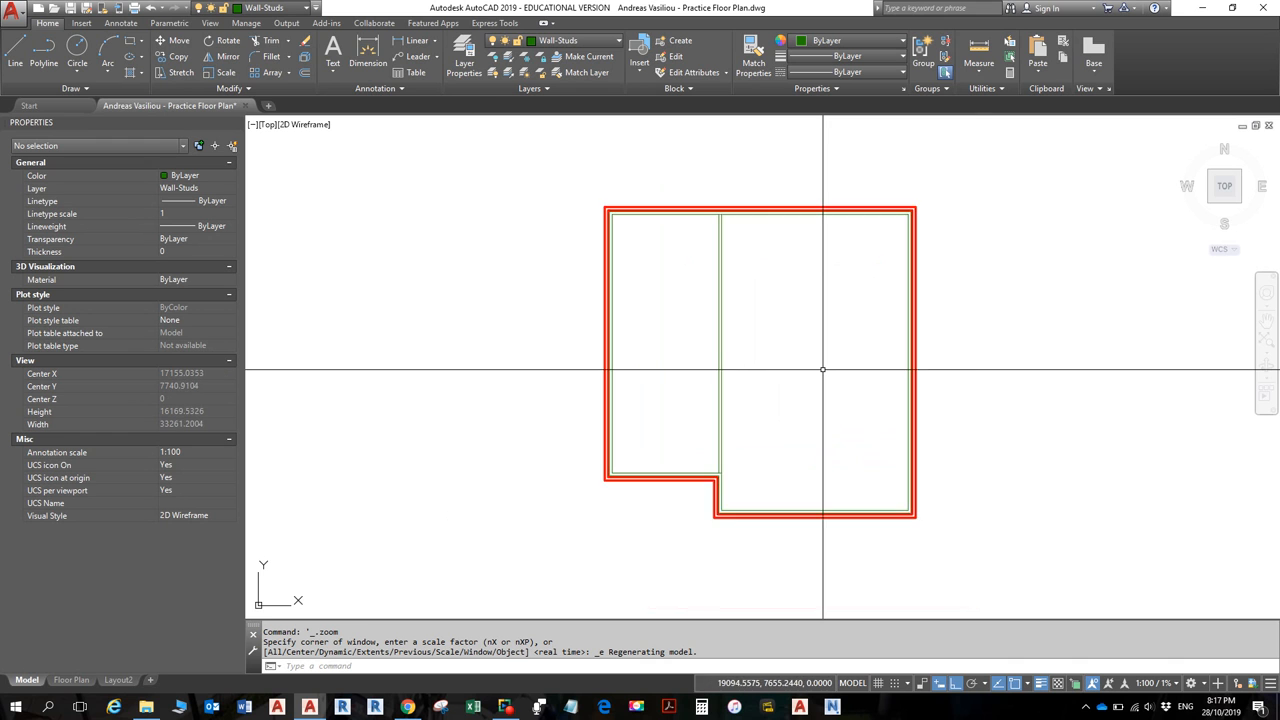
scroll(822, 370, "up", 2)
scroll(706, 383, "down", 3)
scroll(766, 428, "up", 1)
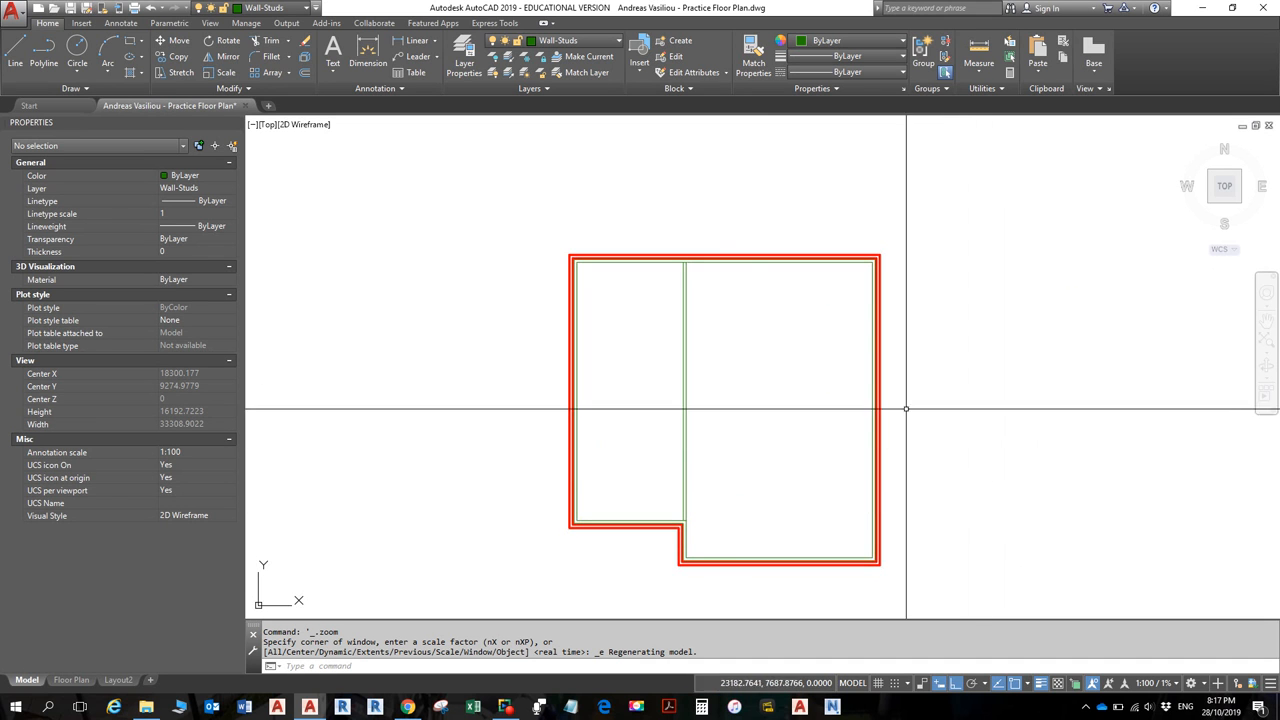
scroll(906, 406, "down", 2)
scroll(820, 406, "up", 2)
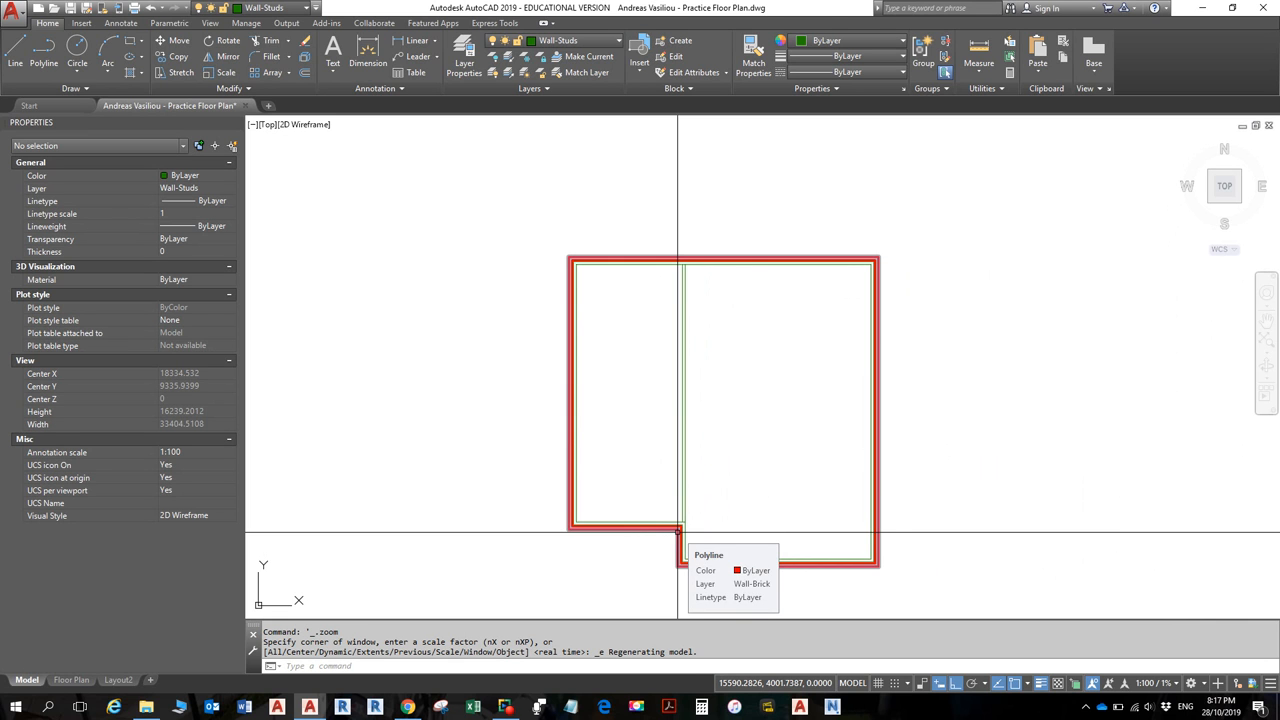
scroll(678, 530, "up", 10)
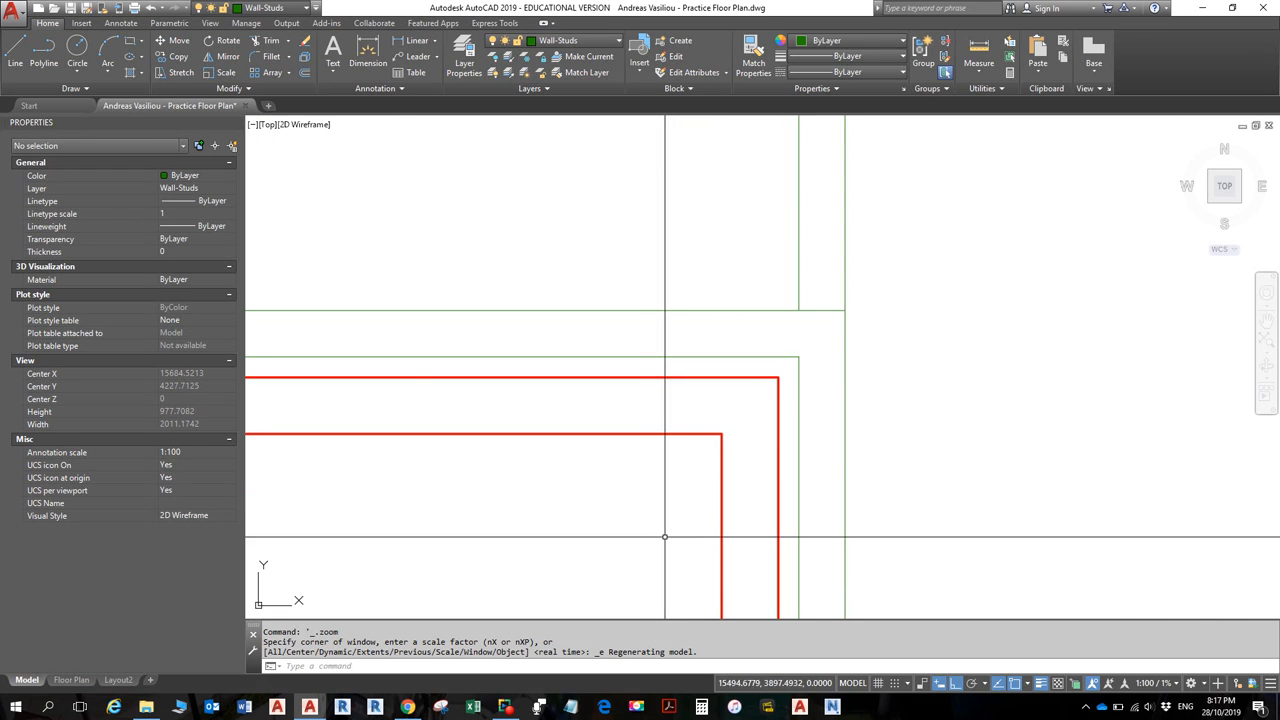
scroll(670, 534, "down", 8)
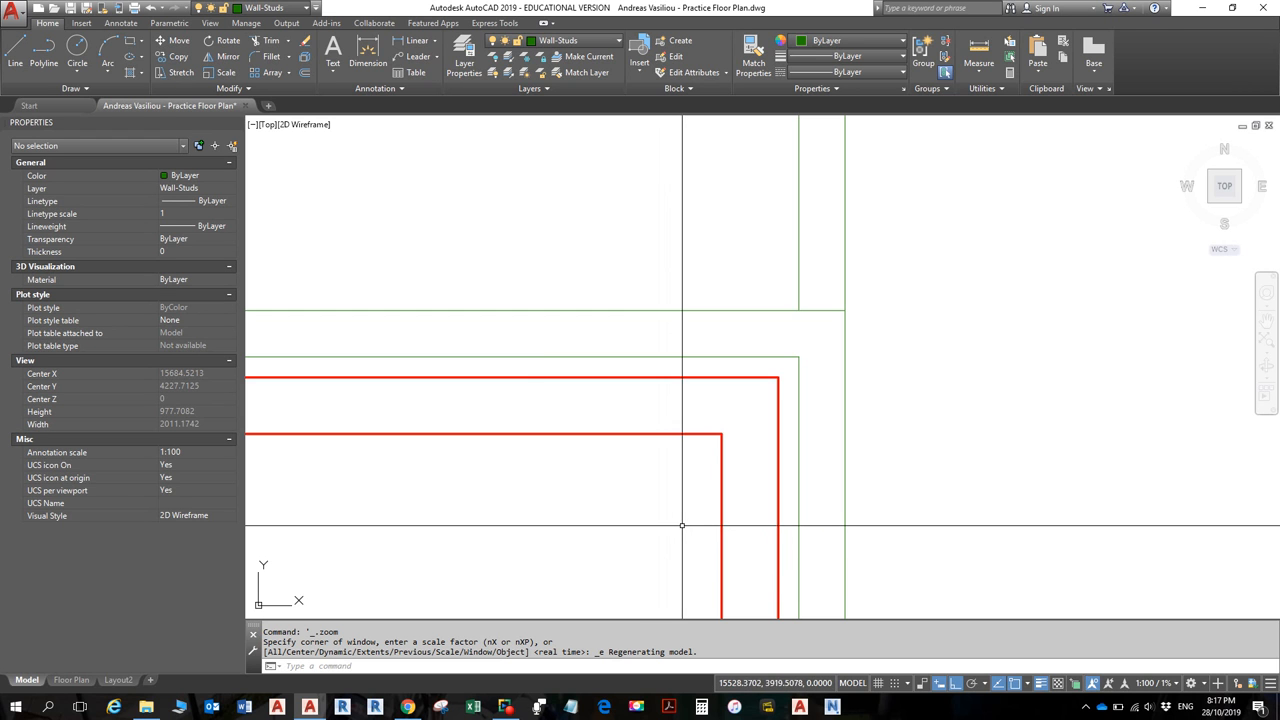
scroll(686, 523, "down", 2)
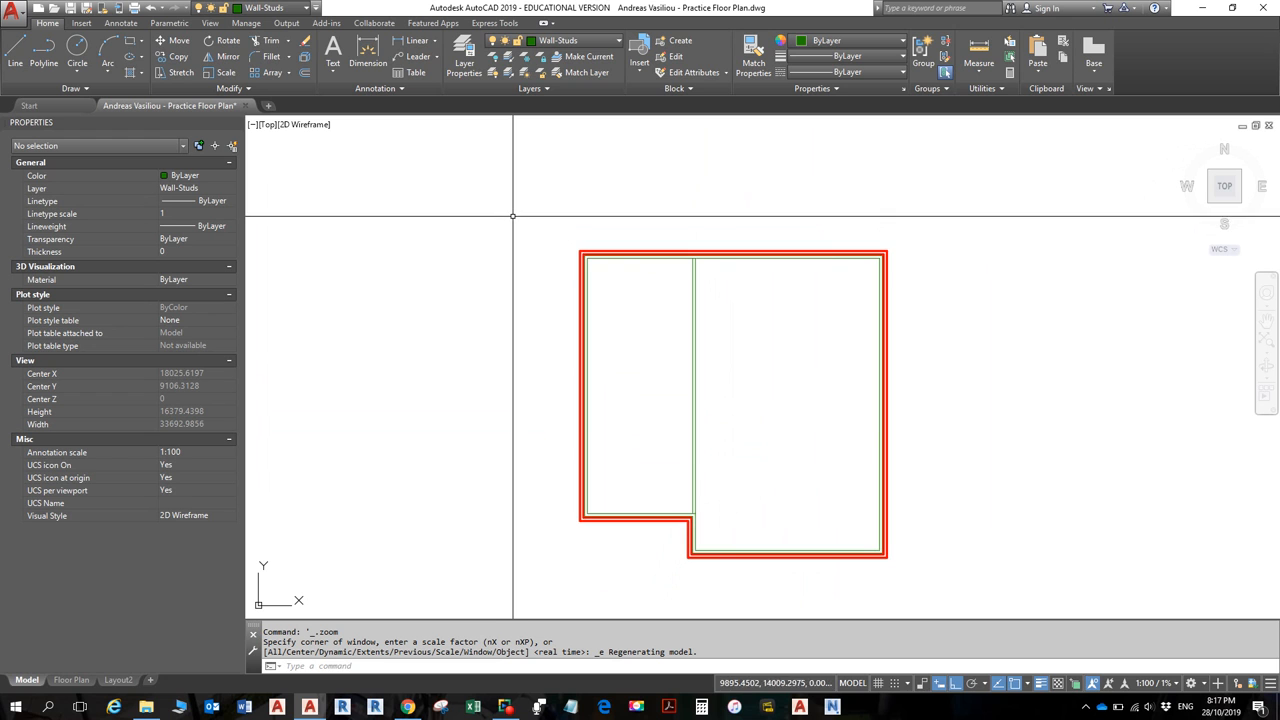
scroll(512, 215, "up", 2)
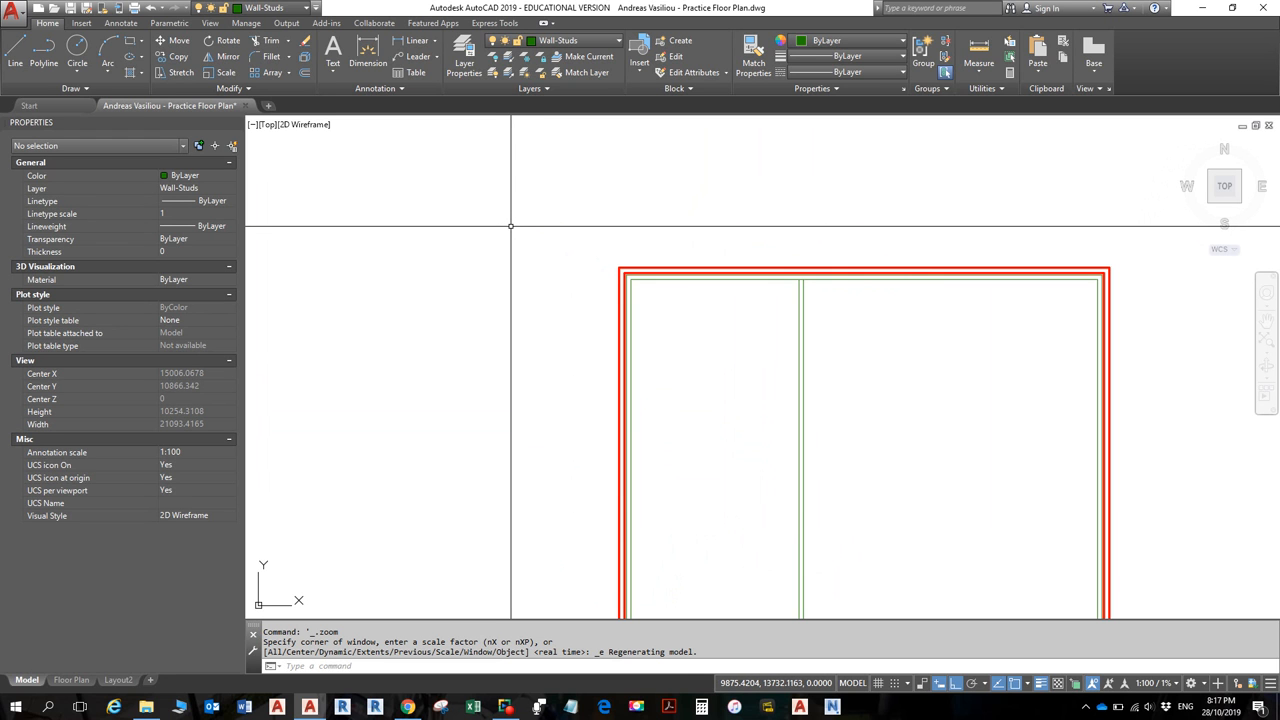
scroll(511, 226, "down", 6)
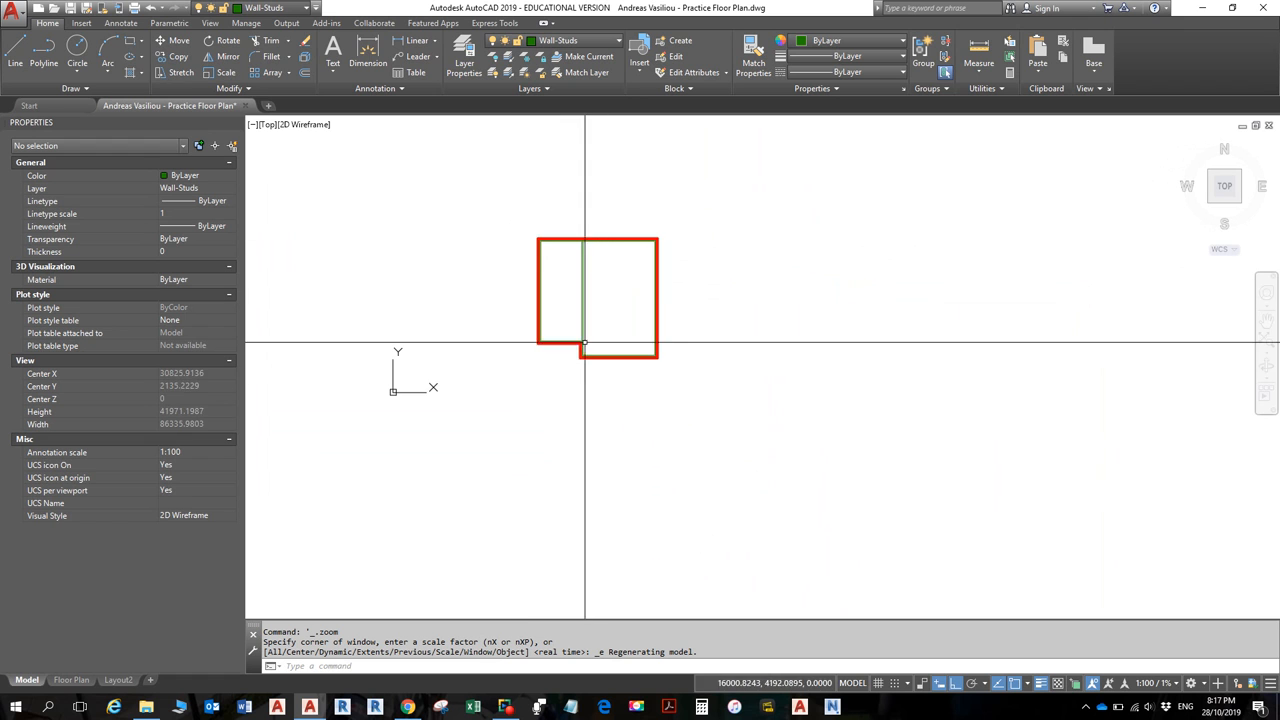
scroll(586, 340, "up", 4)
scroll(586, 355, "down", 4)
- Pan to the plan's top-left corner, then switch to the PDF reference
middle_click_drag(648, 276, 628, 415)
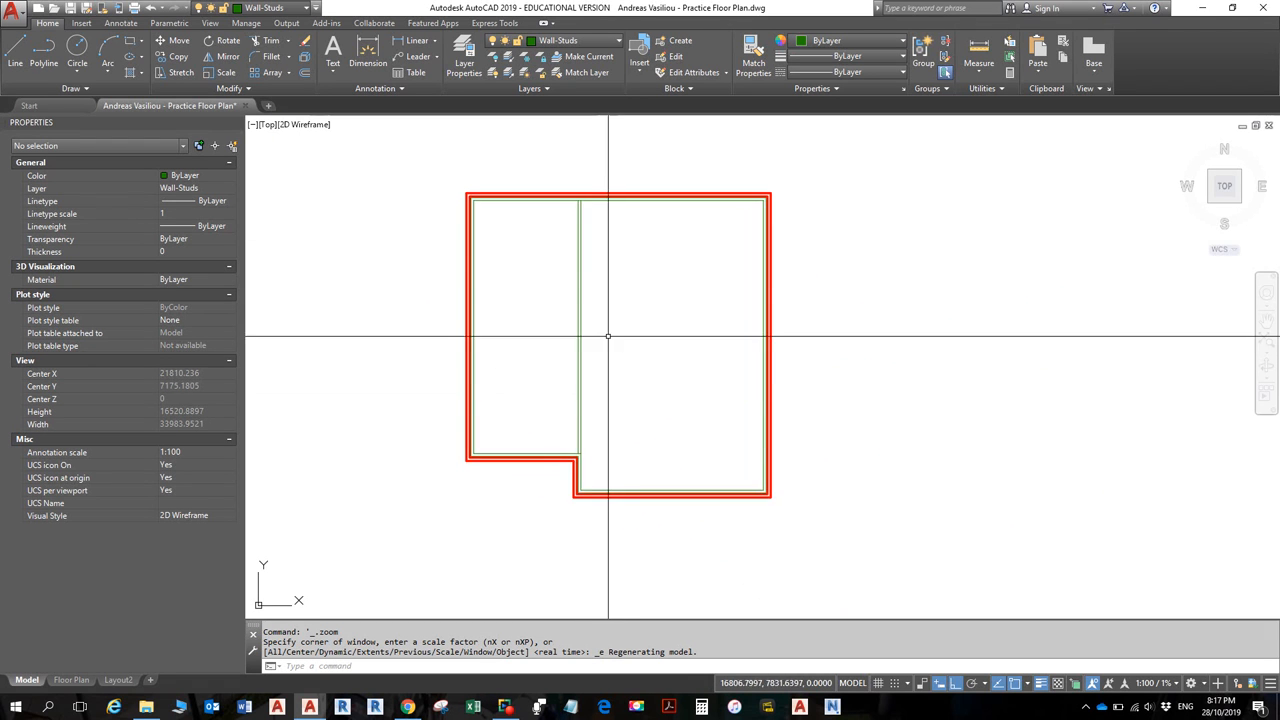
scroll(528, 250, "up", 2)
middle_click_drag(528, 249, 528, 254)
scroll(552, 280, "down", 2)
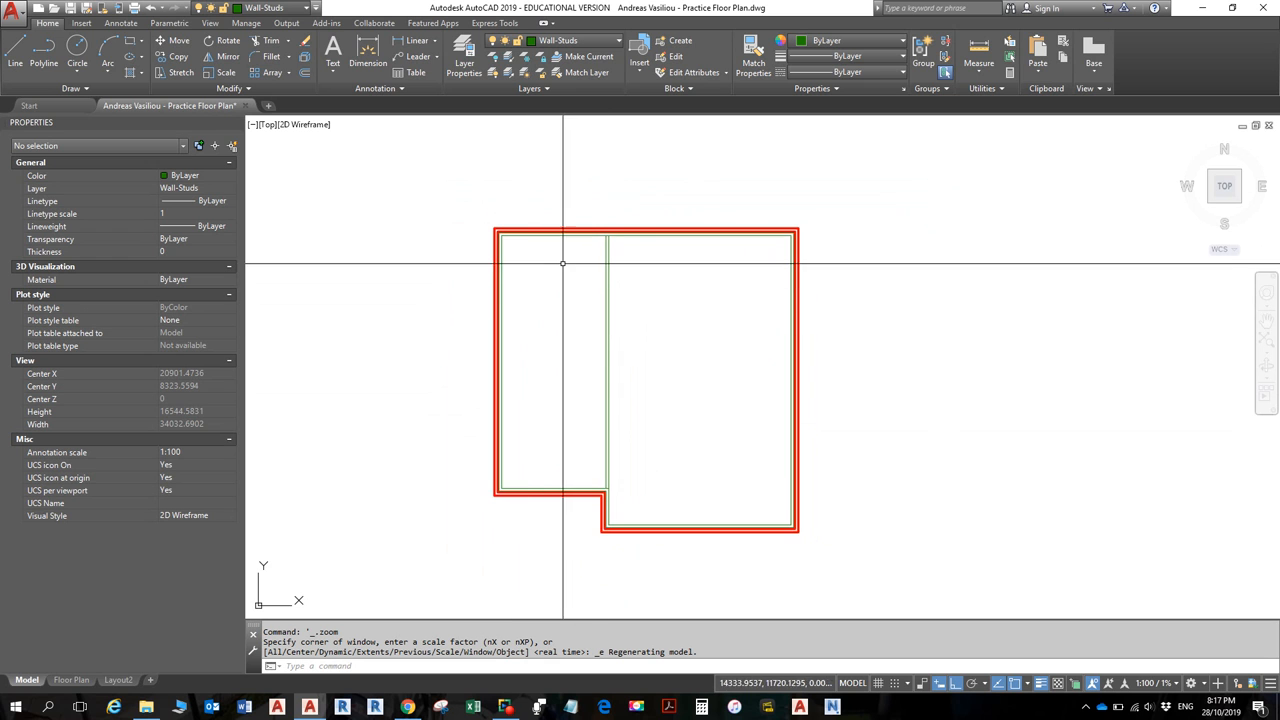
scroll(551, 266, "up", 5)
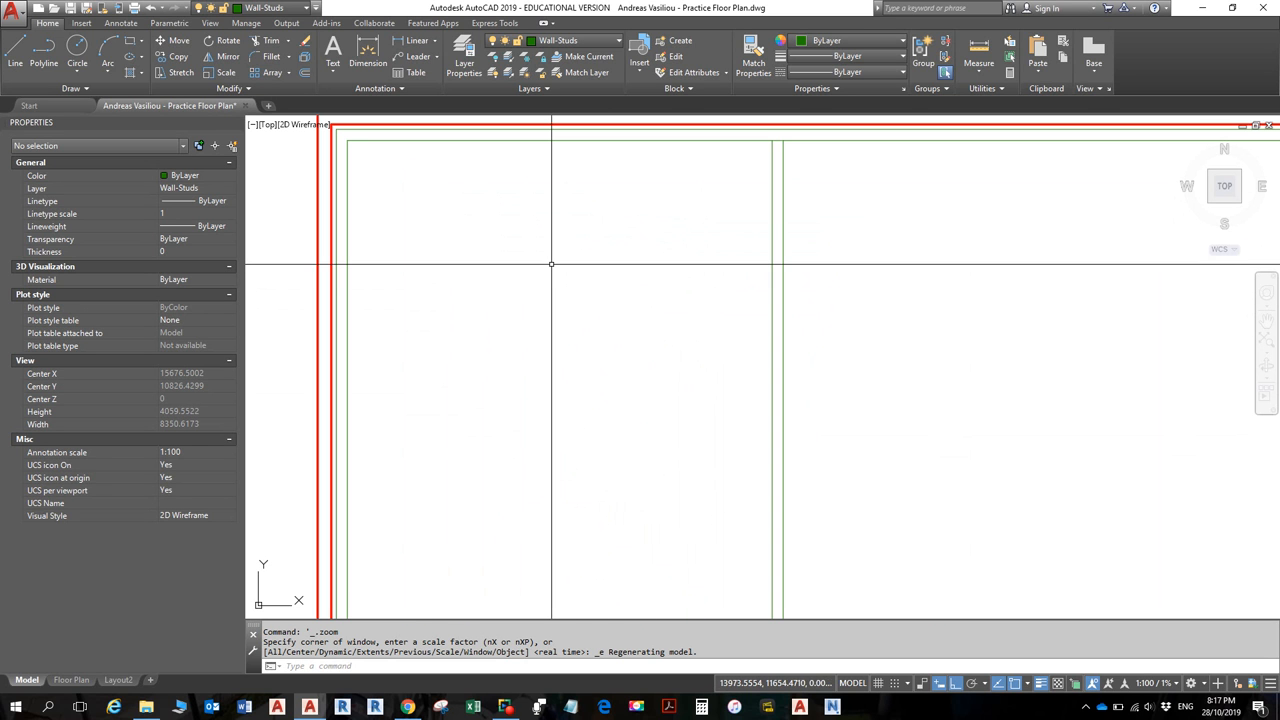
middle_click_drag(551, 264, 574, 388)
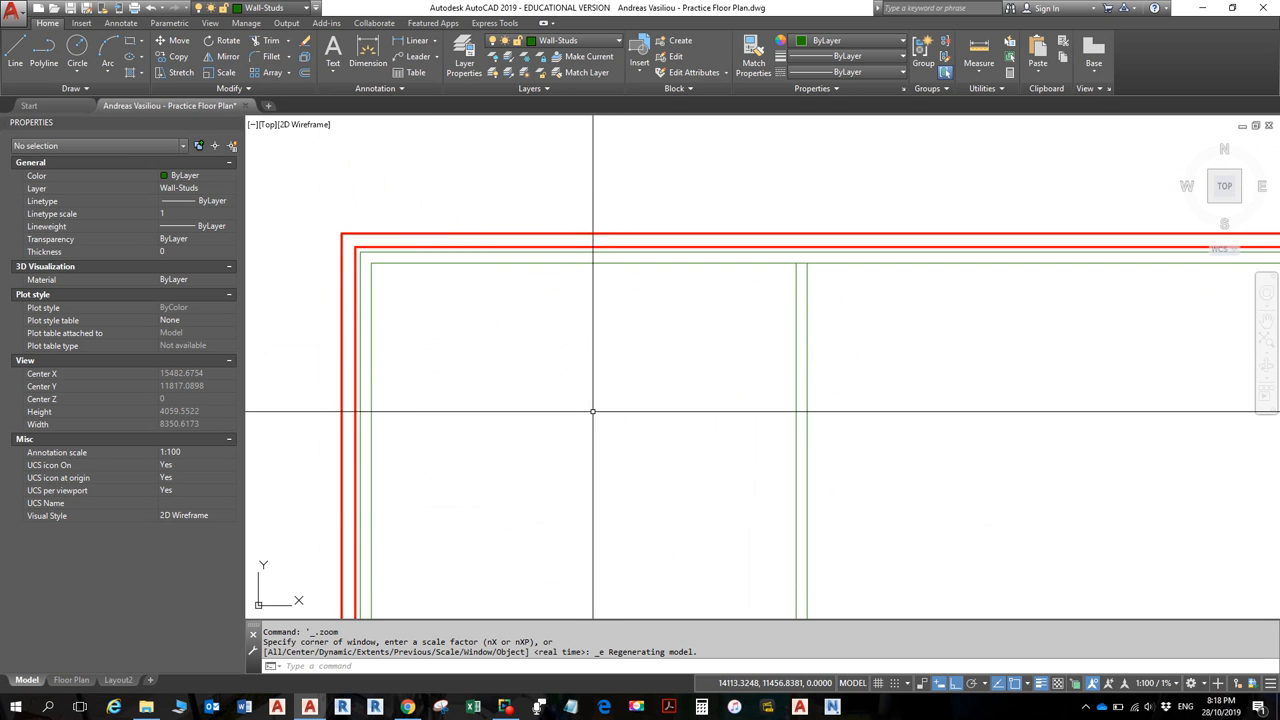
key("alt+Tab")
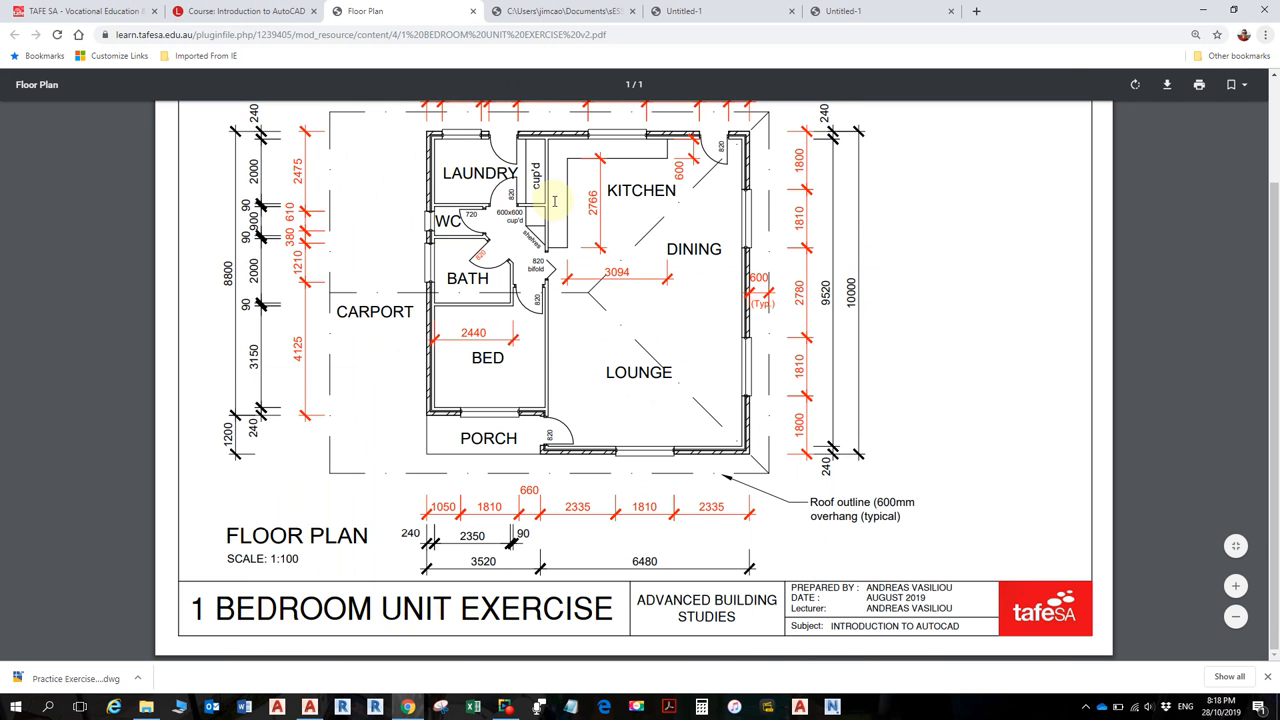
- Scroll up the floor plan PDF to check the top dimensions, then return to AutoCAD
scroll(843, 268, "up", 3)
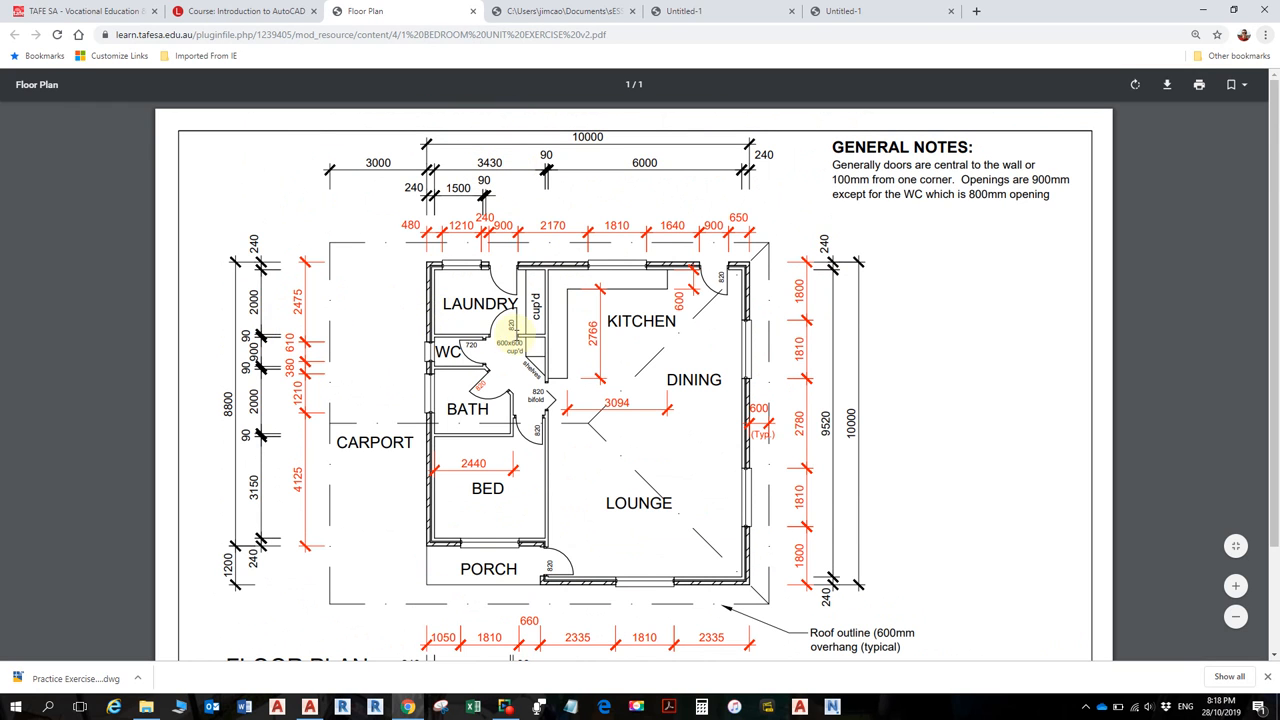
key("alt+Tab")
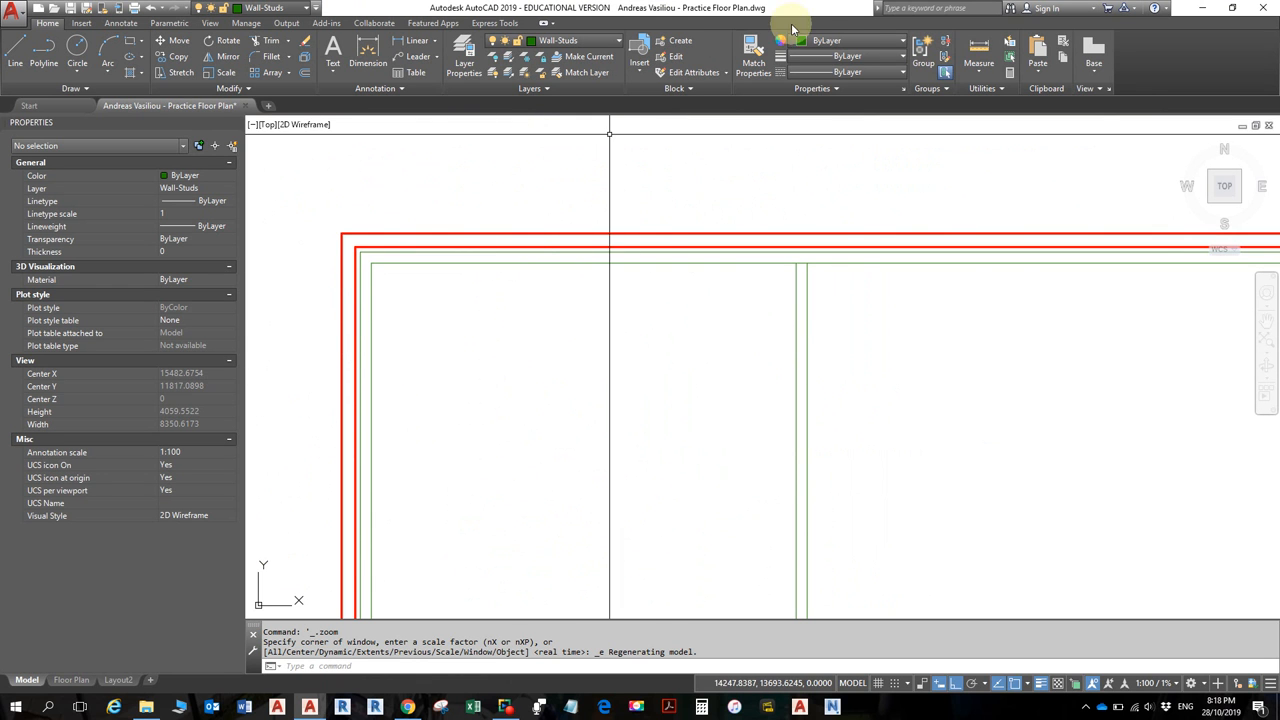
left_click(978, 48)
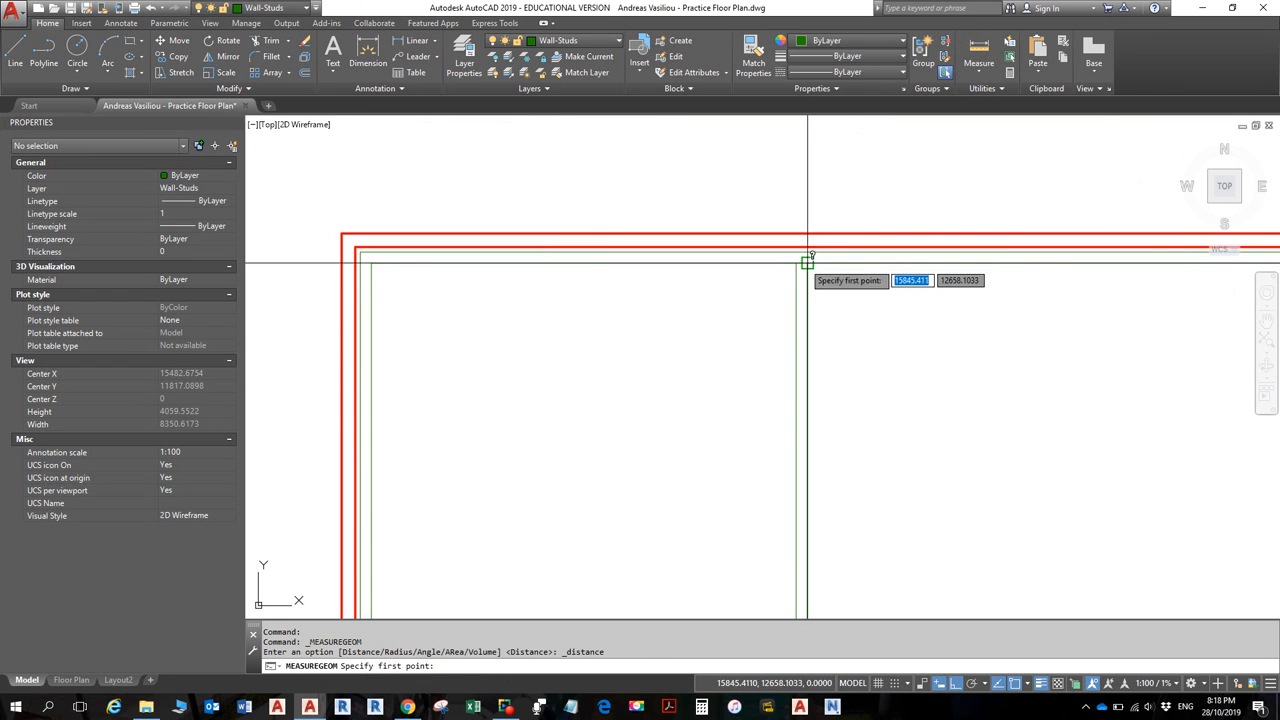
left_click(796, 263)
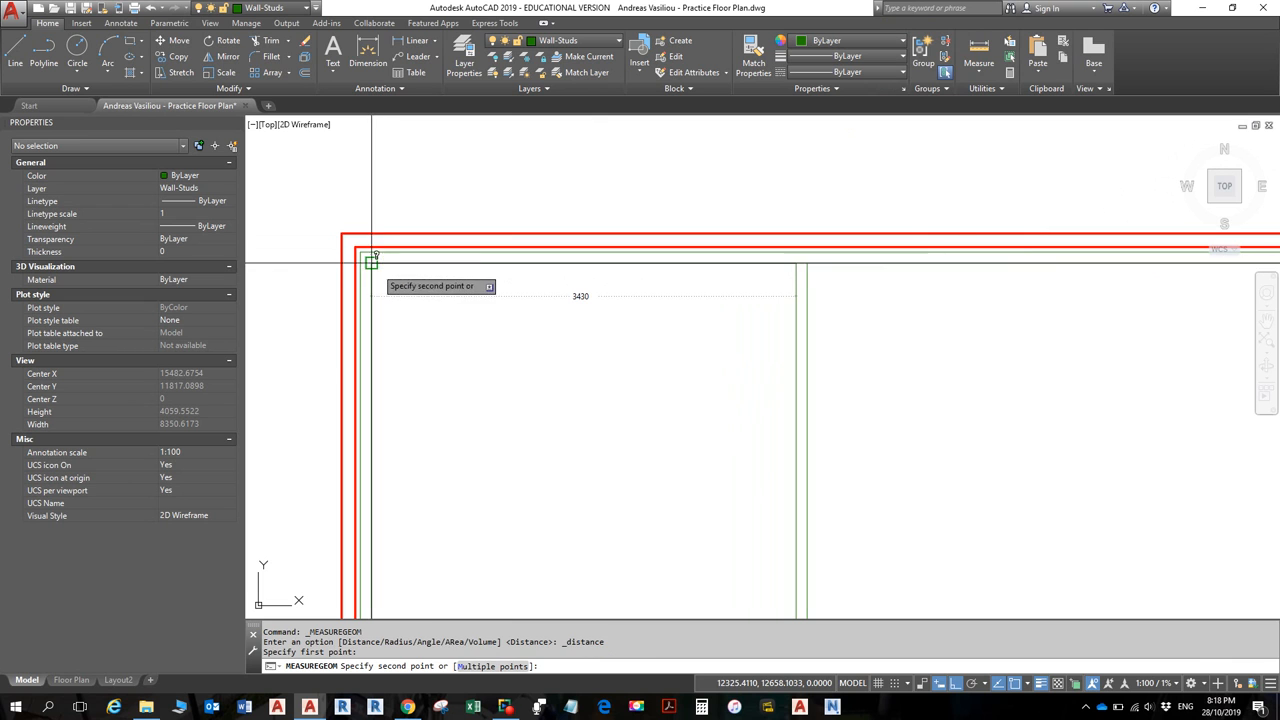
left_click(371, 261)
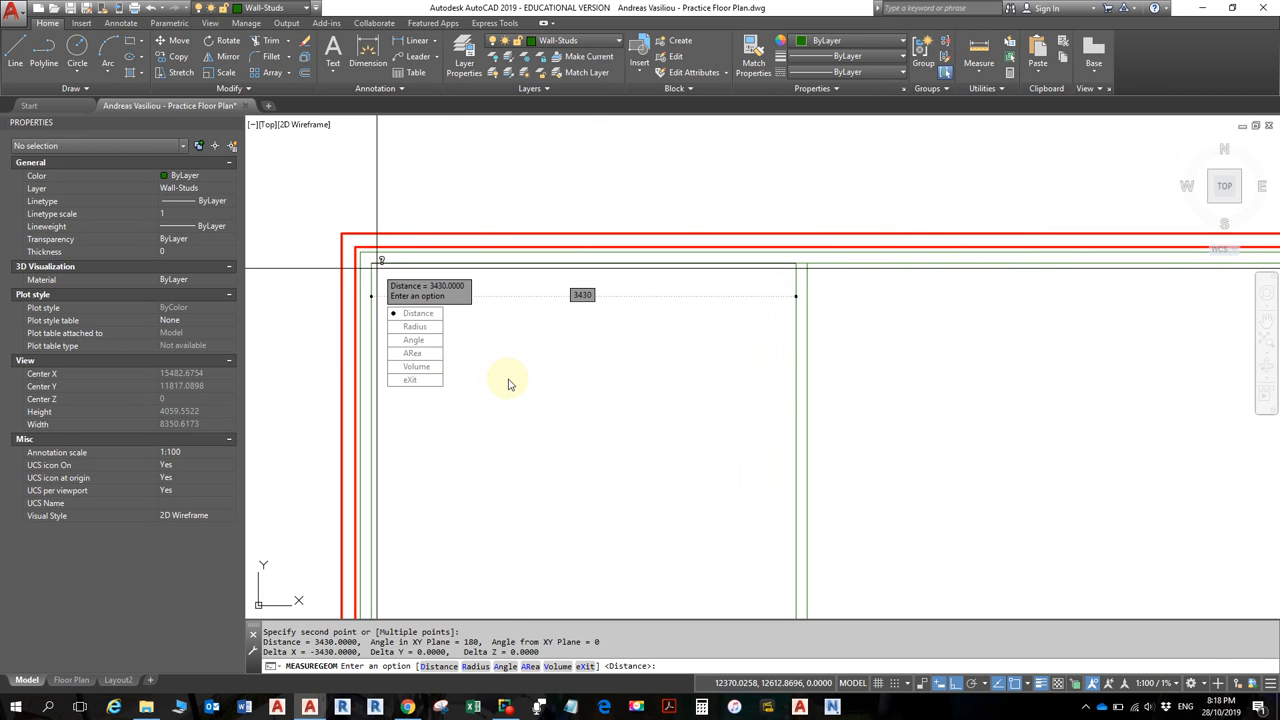
key("Escape")
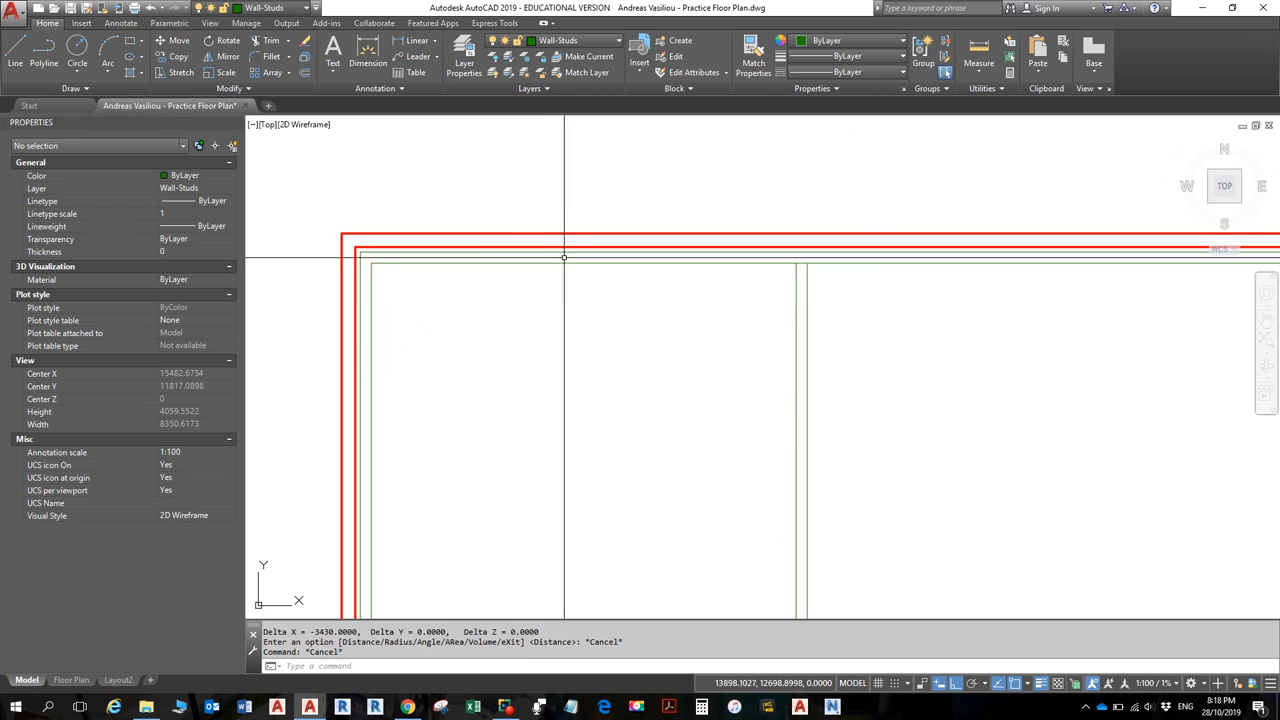
scroll(567, 263, "down", 4)
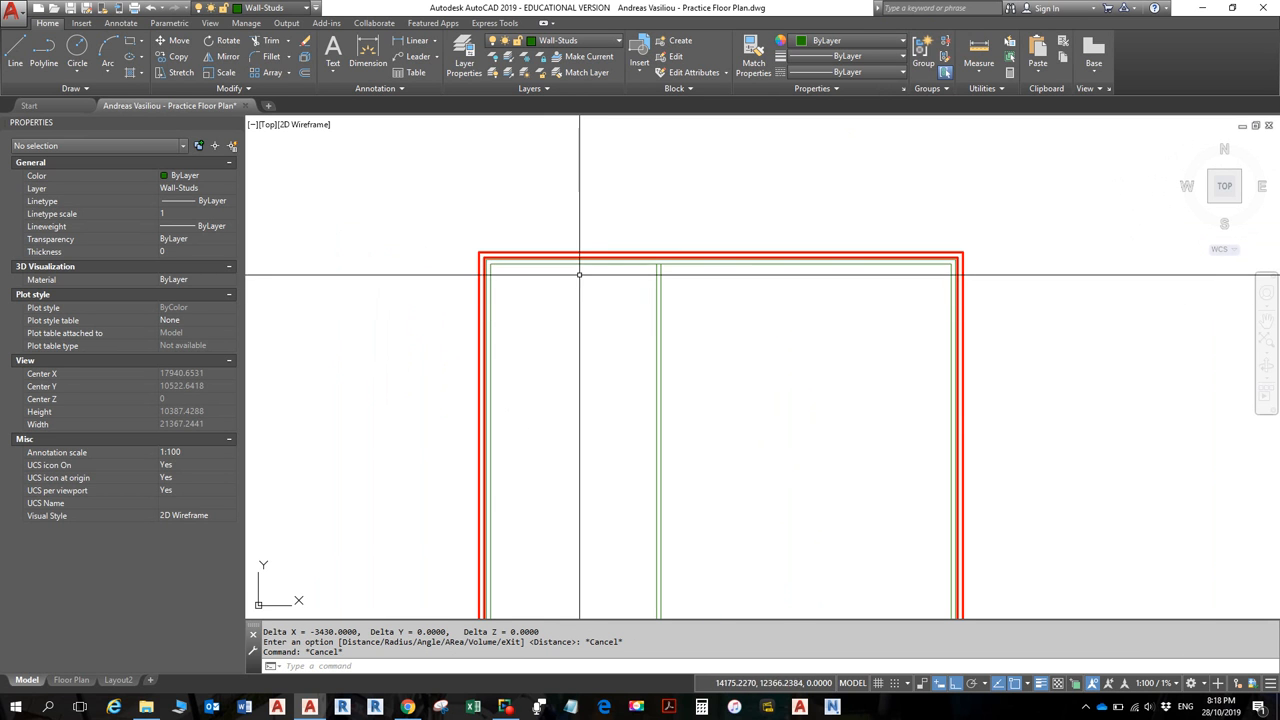
- Select the green Wall-Studs polyline and zoom to its top-left corner
left_click(579, 264)
scroll(612, 430, "down", 4)
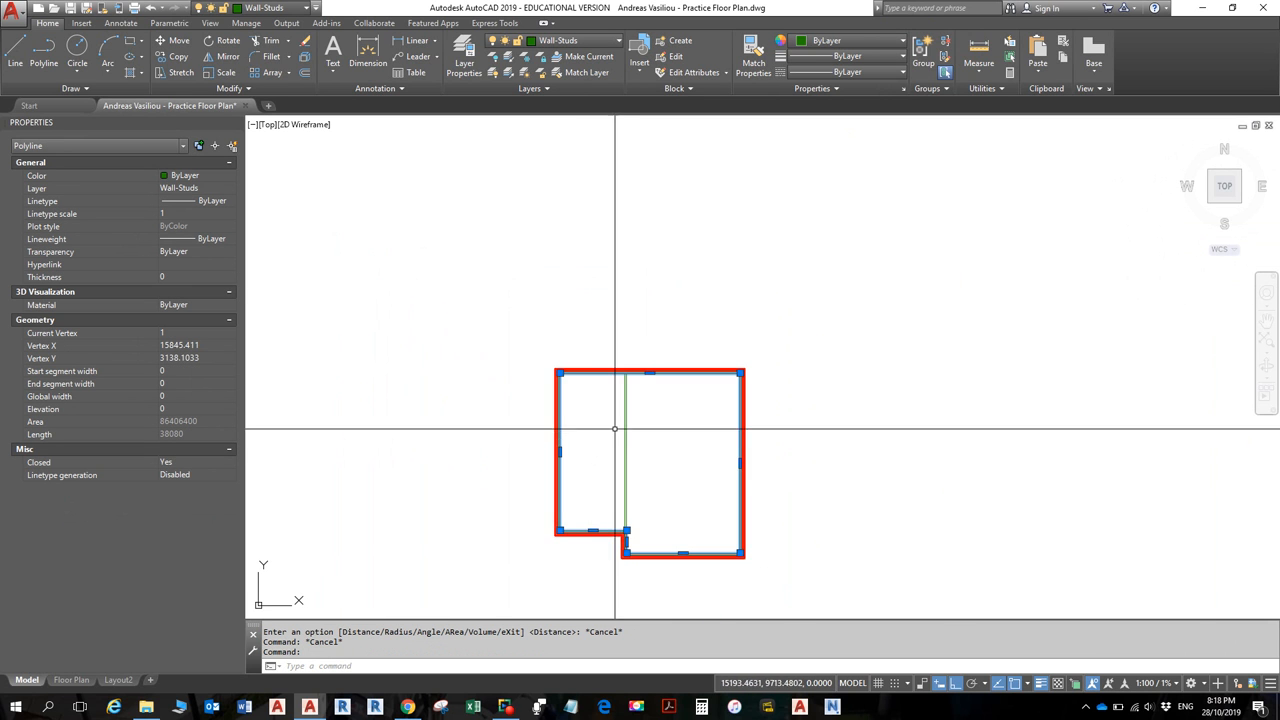
middle_click_drag(612, 430, 634, 333)
scroll(634, 374, "up", 3)
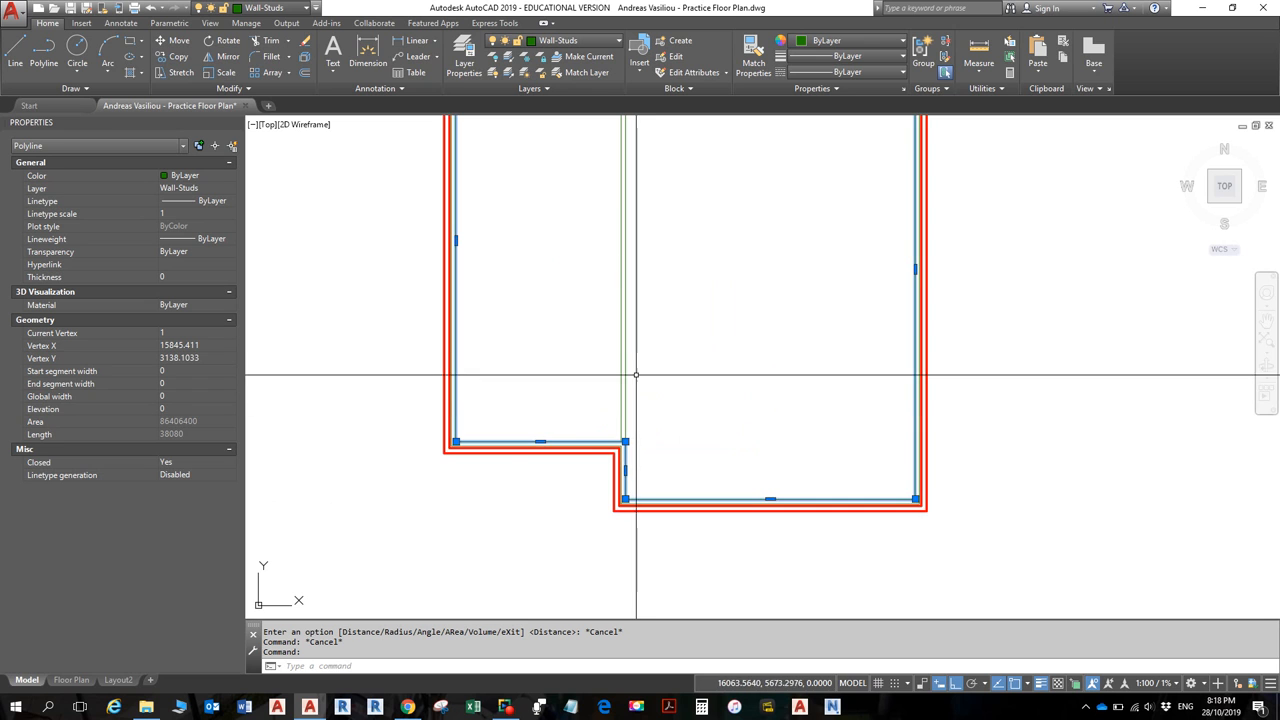
scroll(637, 351, "down", 1)
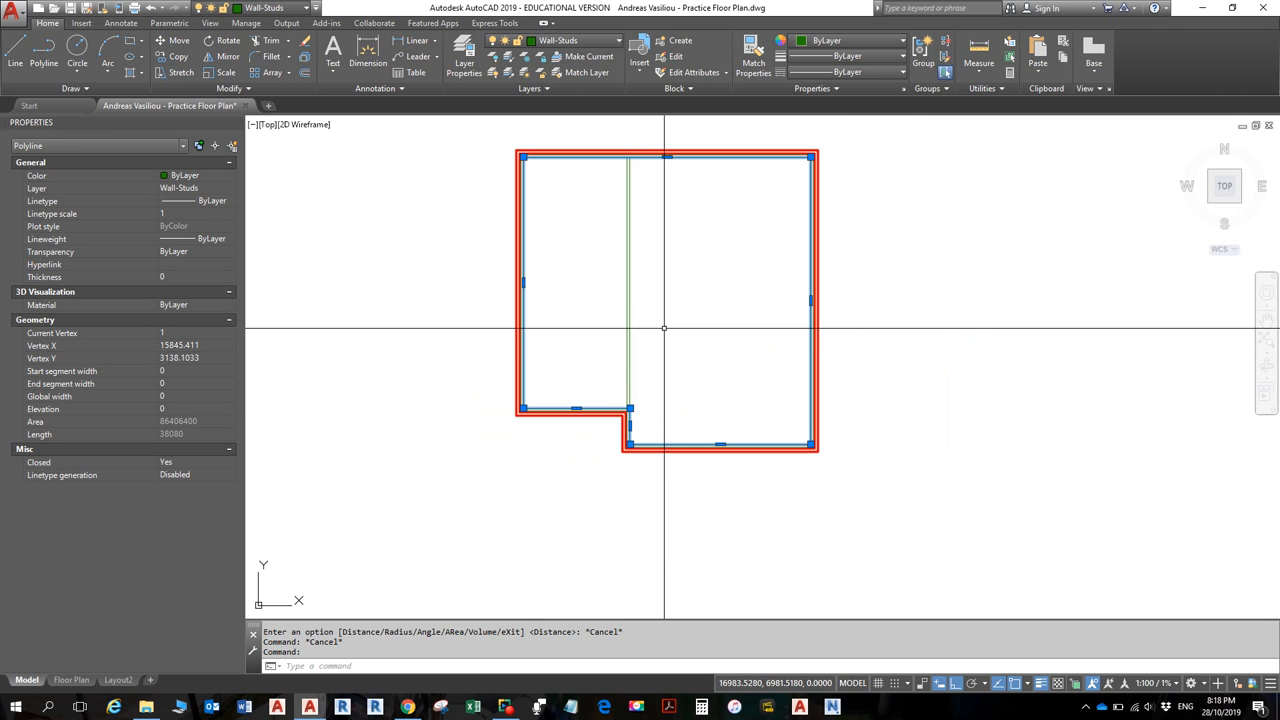
scroll(551, 194, "up", 4)
middle_click_drag(551, 194, 590, 331)
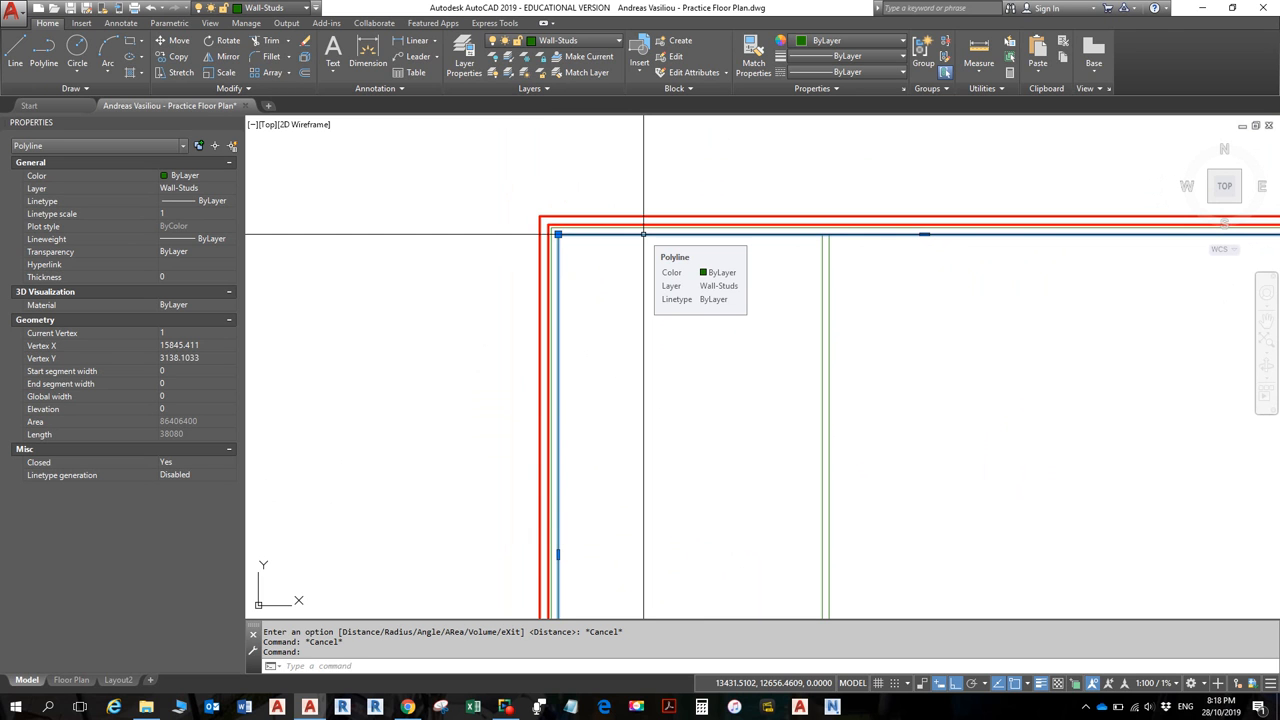
- Explode the Wall-Studs polyline into separate lines with X
type("x")
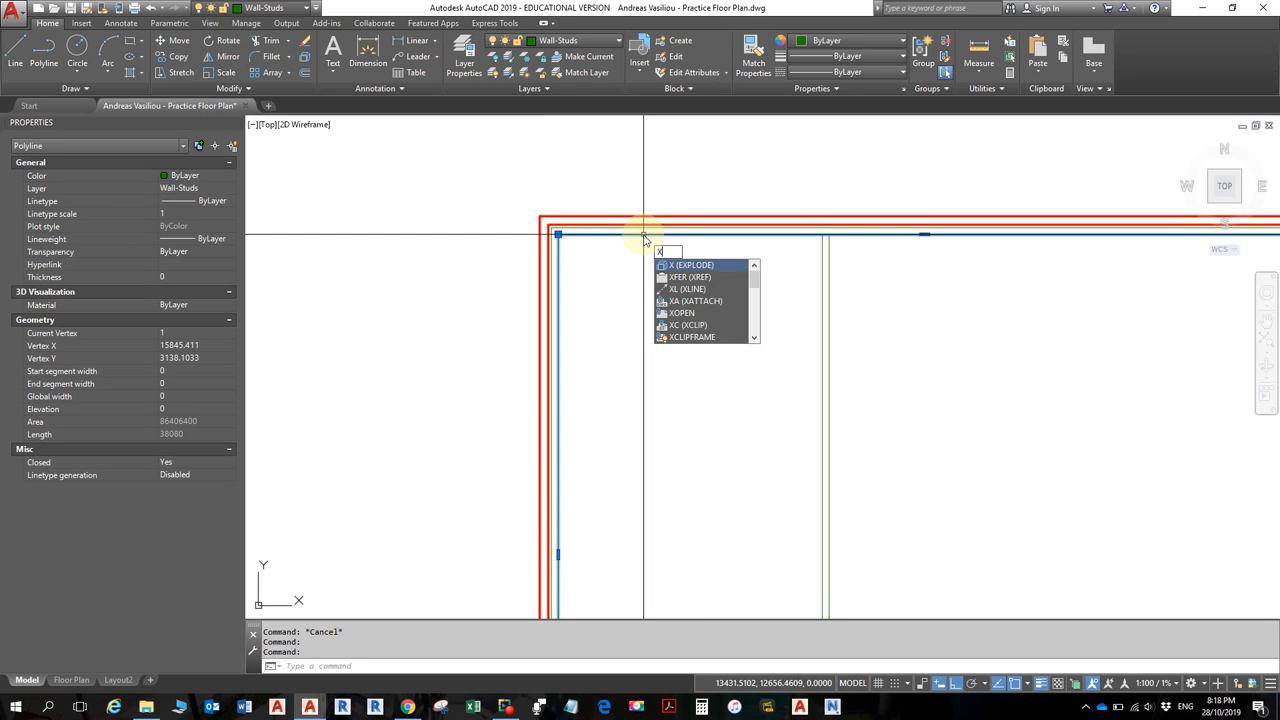
key("Return")
left_click(643, 234)
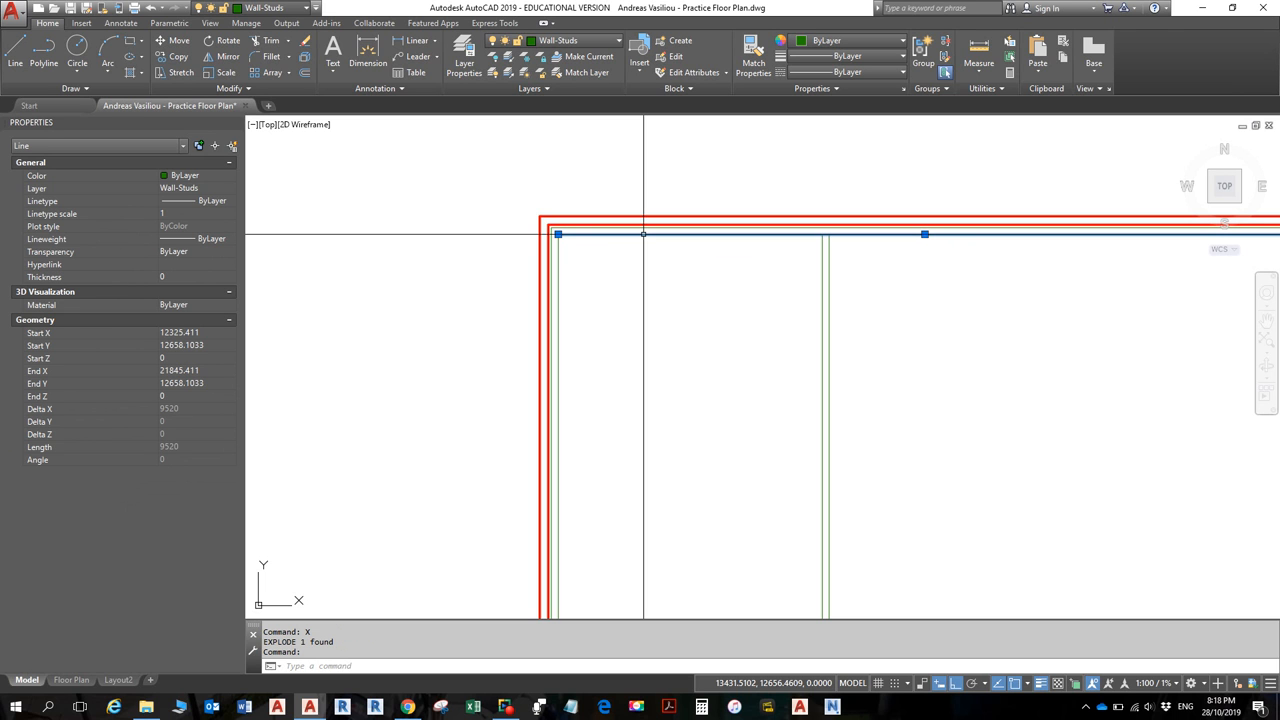
key("Escape")
key("Escape")
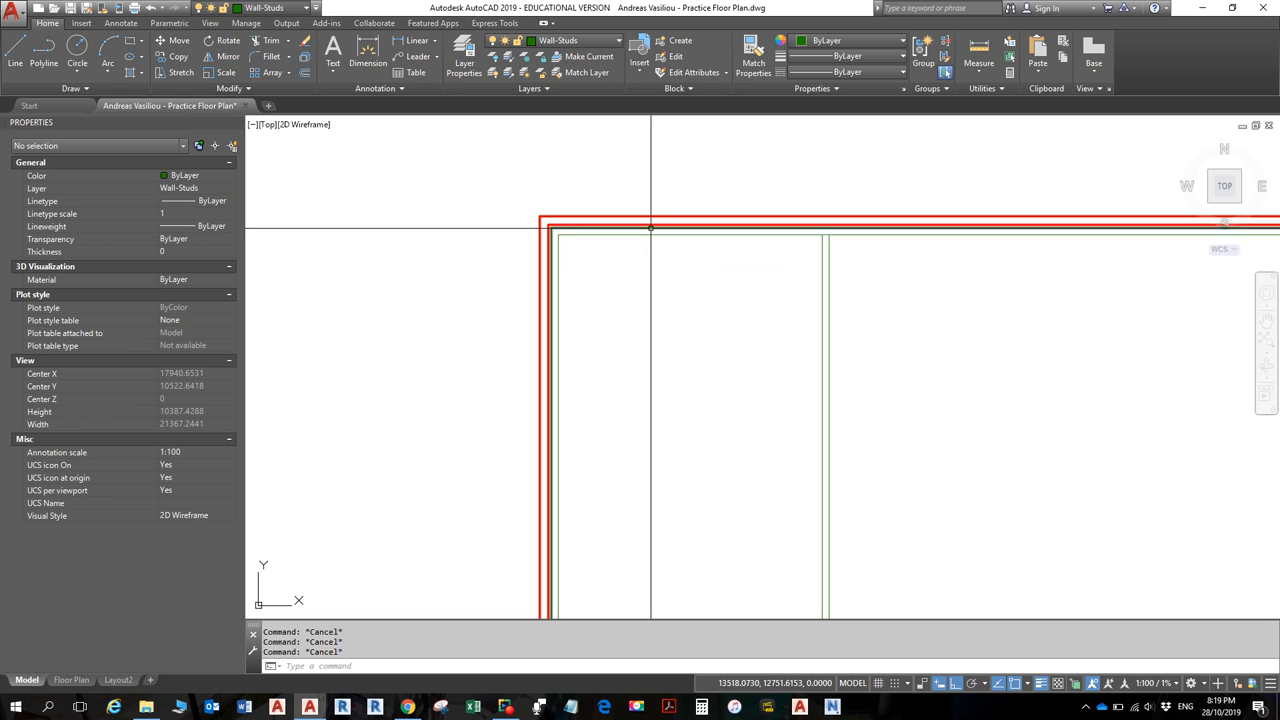
- Offset the top inner stud line 2000 downward into the room
left_click(652, 234)
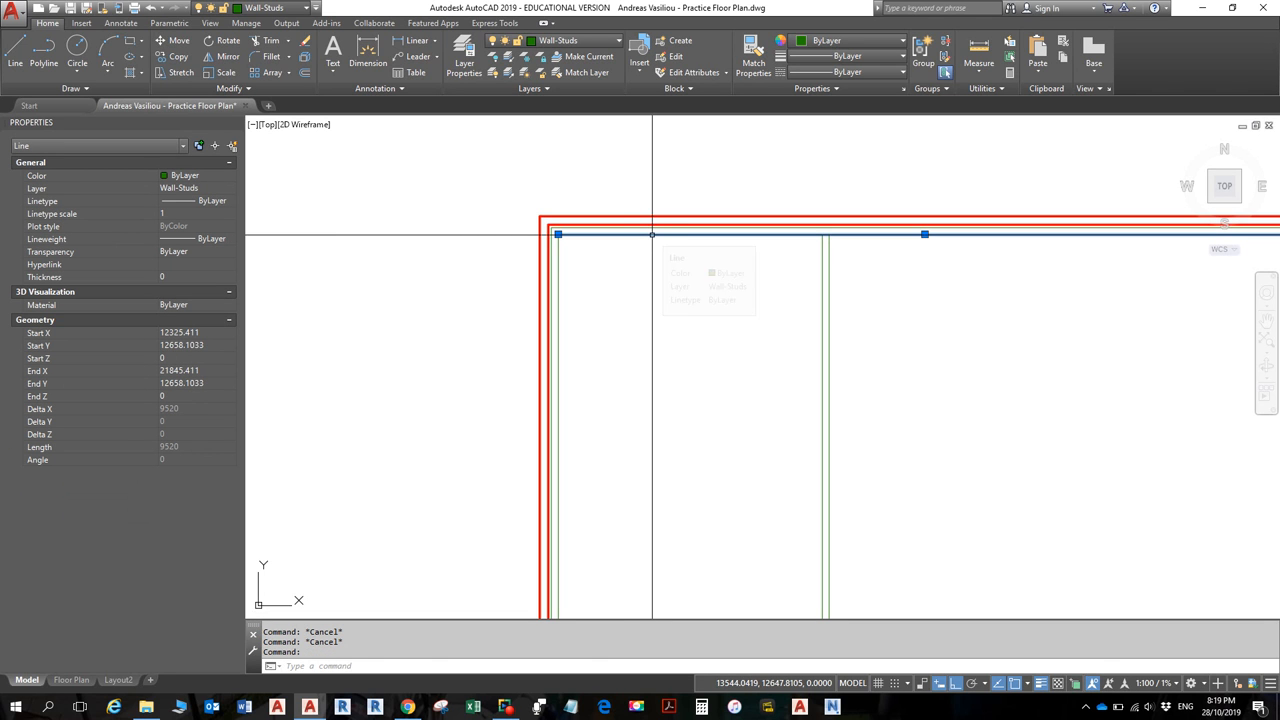
type("o")
key("Return")
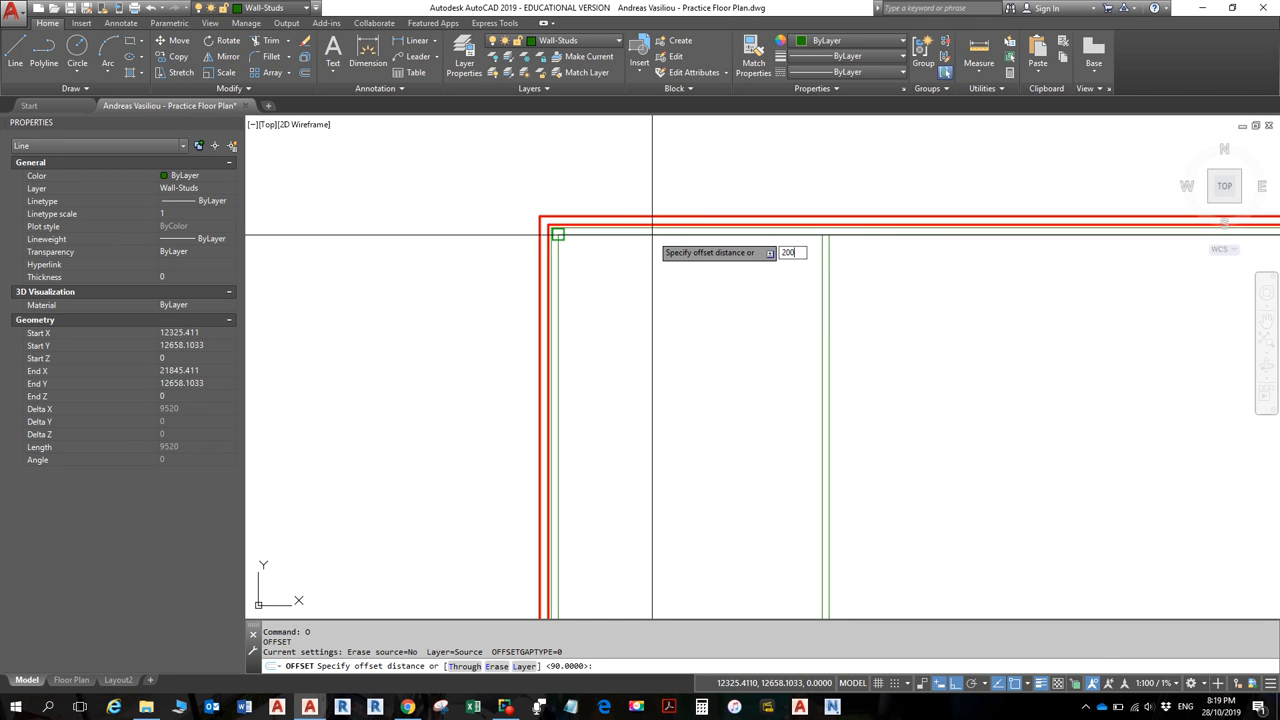
key("Return")
left_click(652, 234)
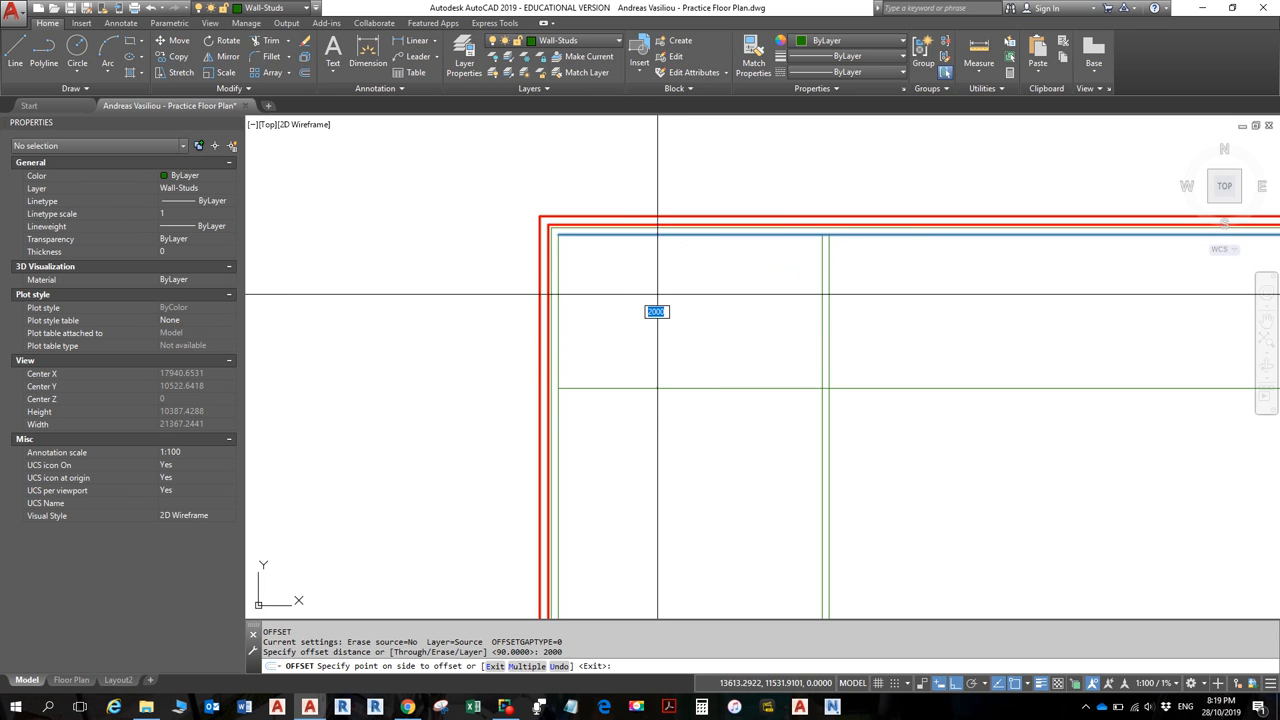
left_click(715, 465)
key("Escape")
key("Escape")
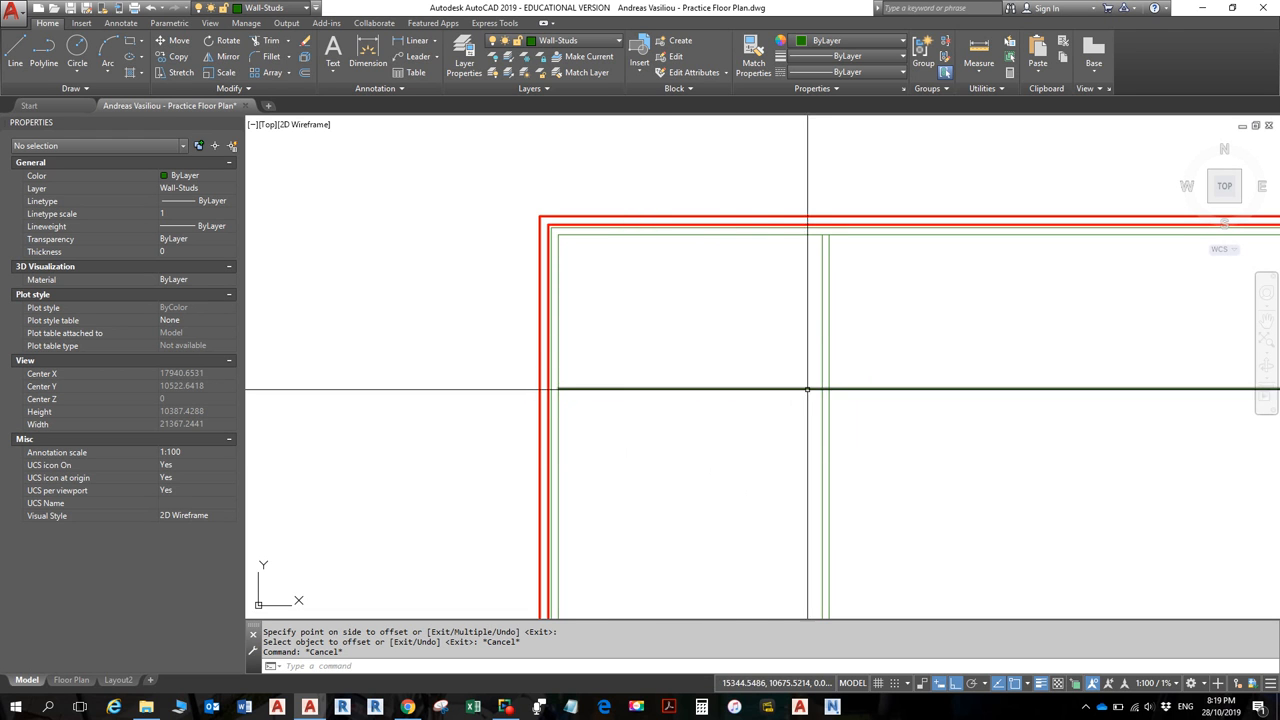
scroll(758, 389, "down", 4)
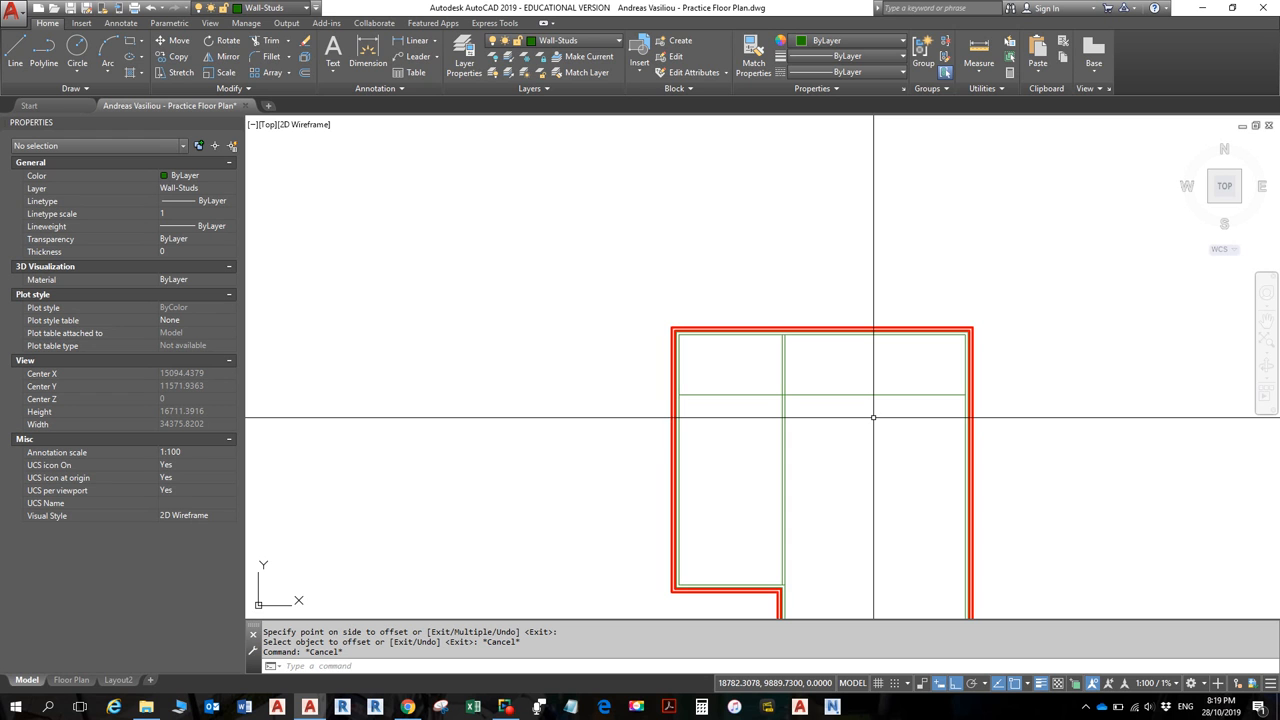
key("alt")
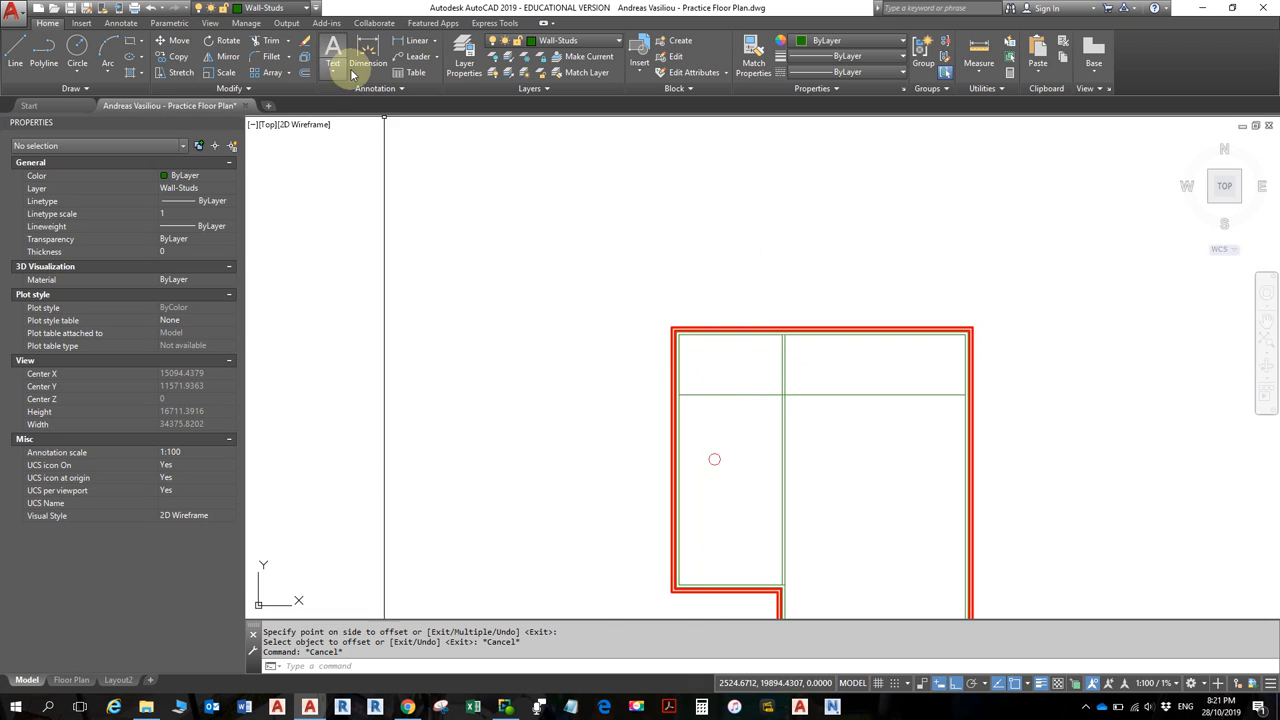
left_click(722, 334)
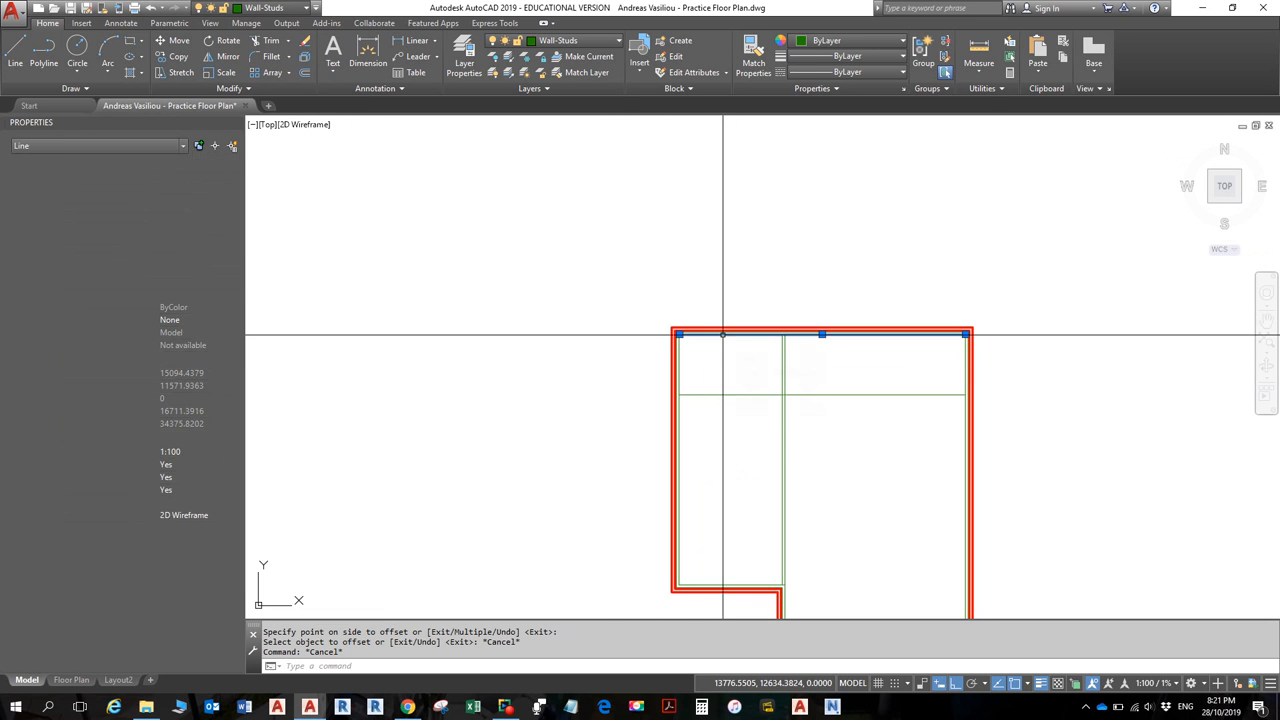
key("Escape")
left_click(673, 356)
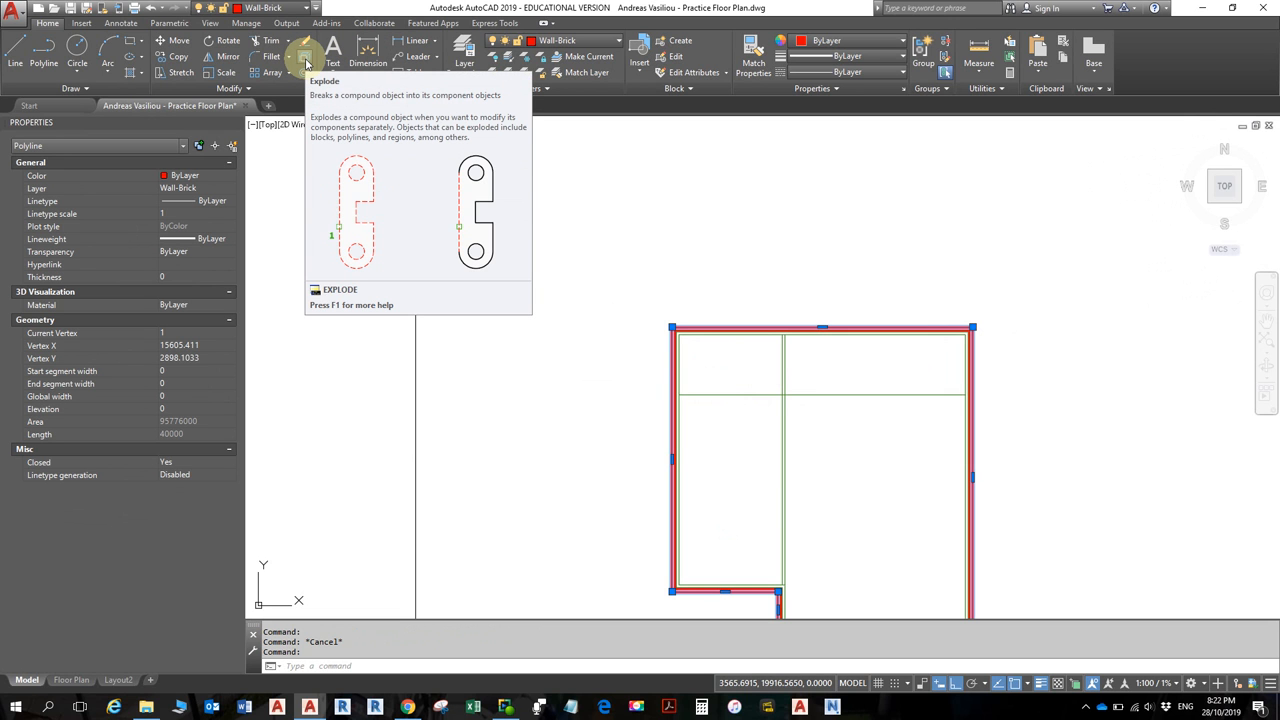
key("Escape")
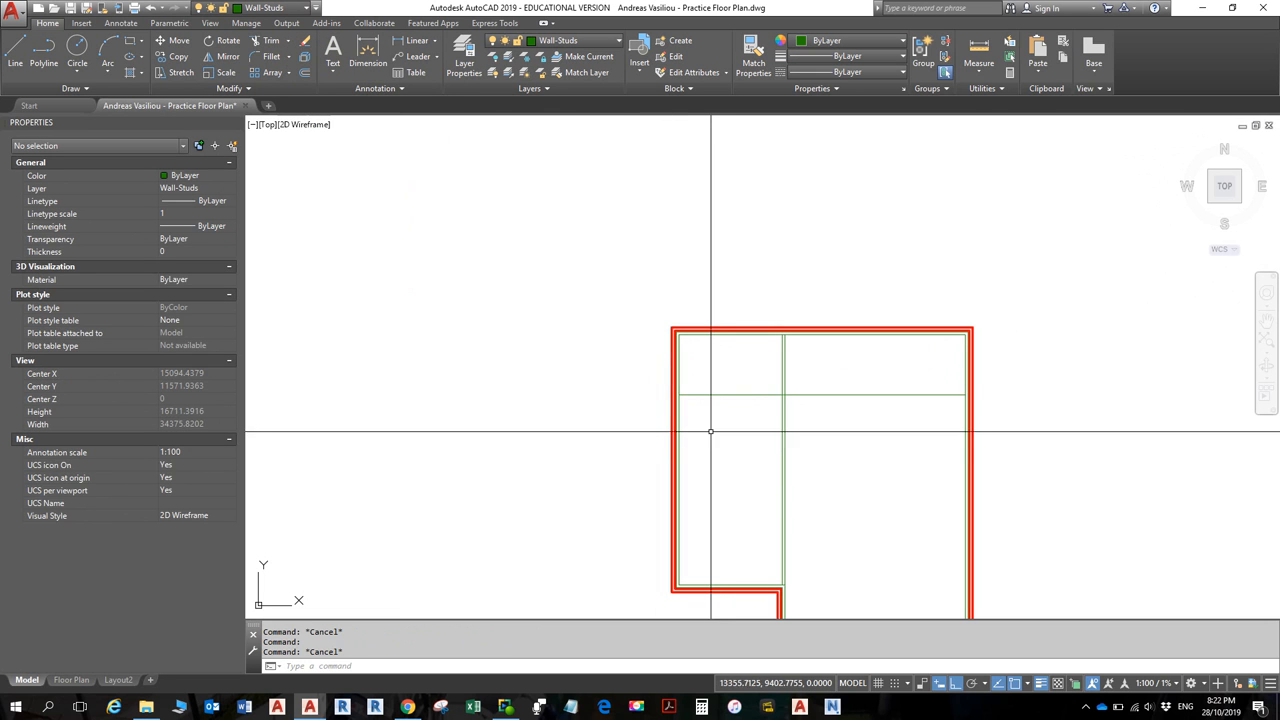
- Offset the new horizontal partition line 90 units downward
left_click(724, 393)
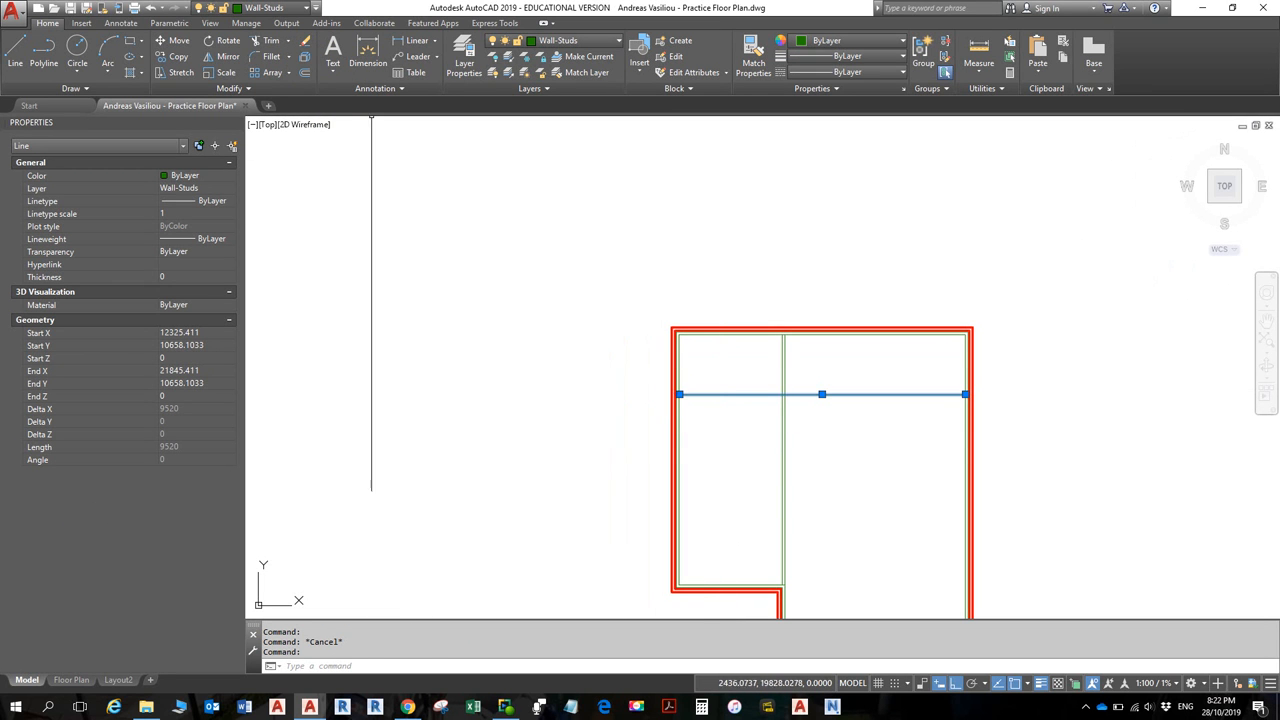
left_click(304, 72)
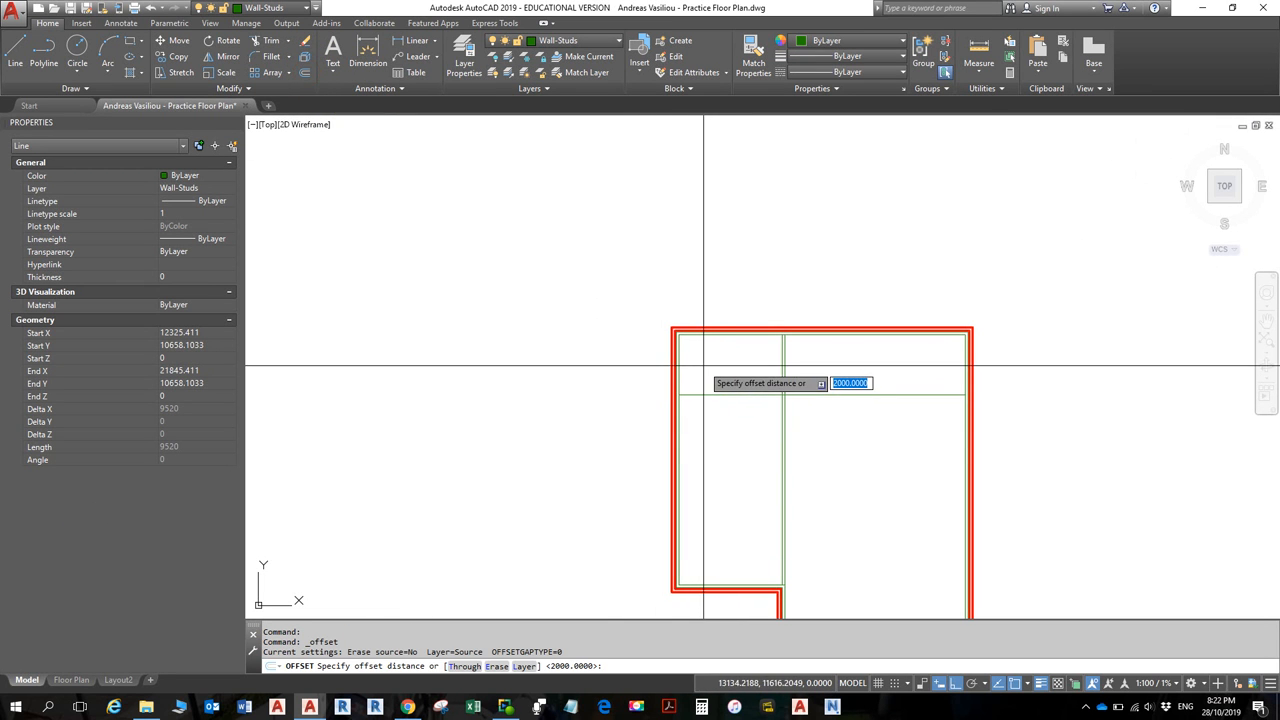
type("90")
key("Return")
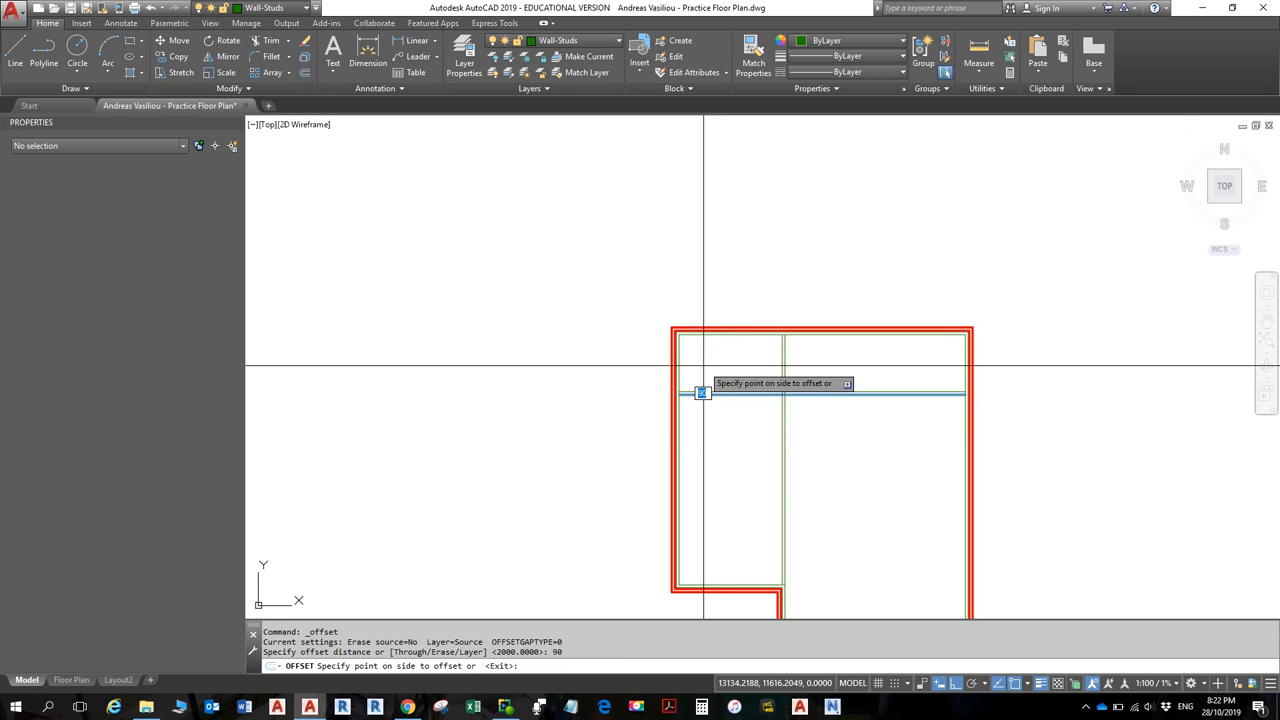
left_click(710, 395)
scroll(729, 434, "up", 3)
scroll(749, 383, "down", 3)
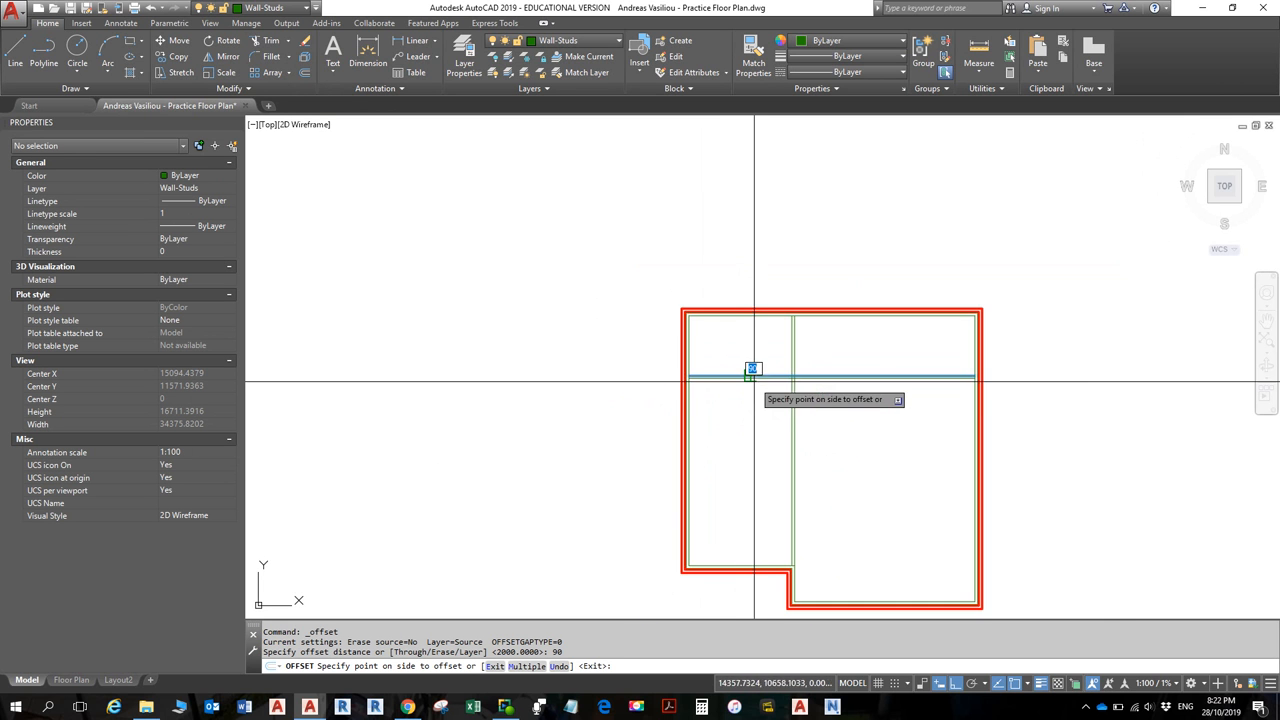
scroll(751, 384, "up", 5)
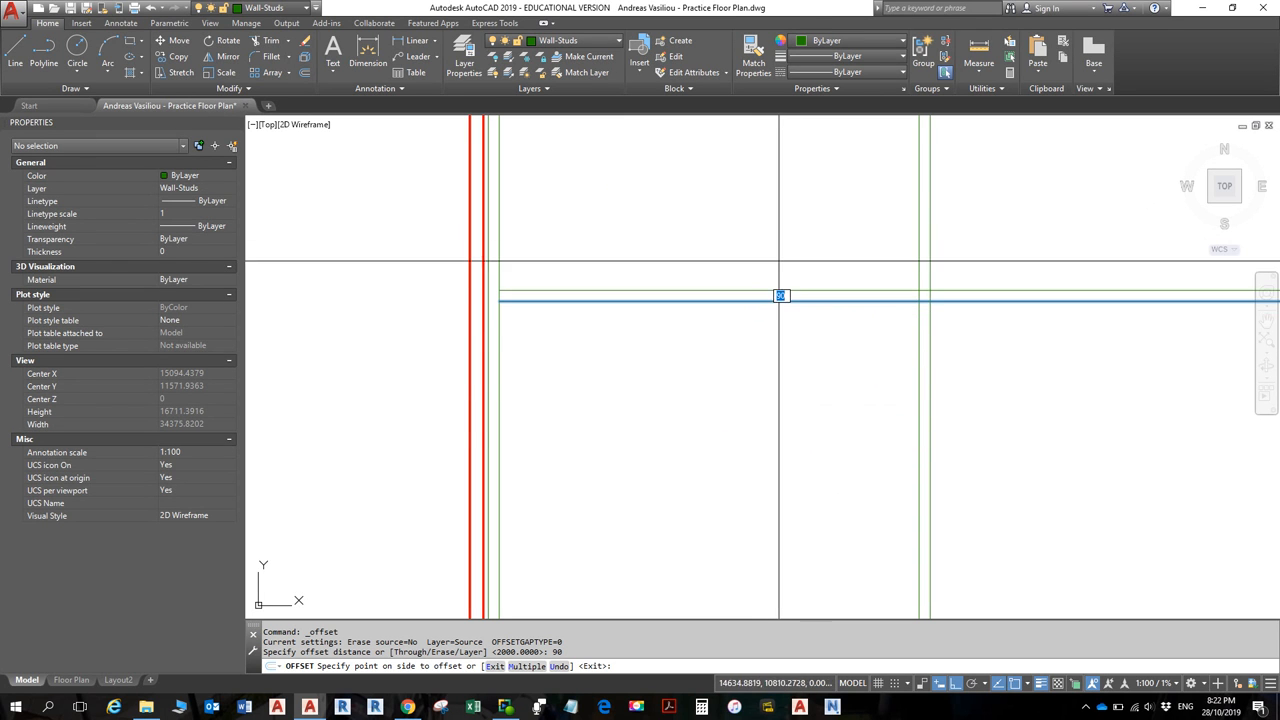
left_click(780, 428)
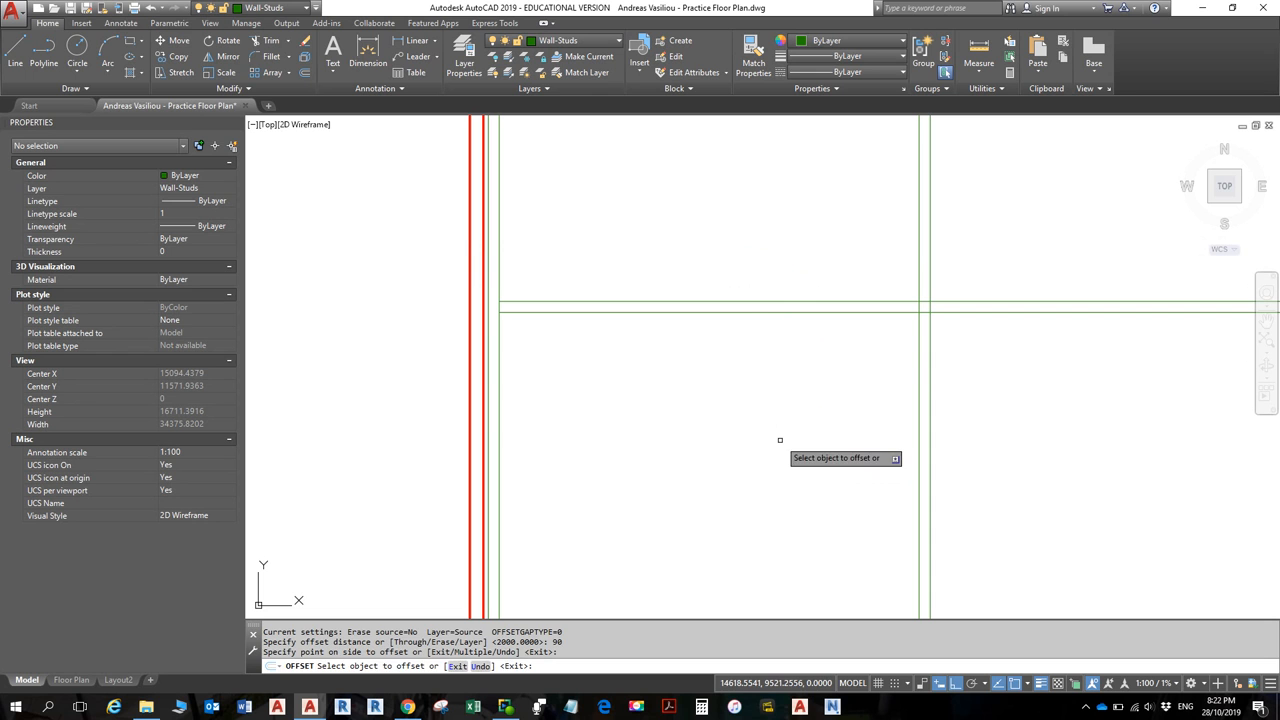
key("Escape")
key("Escape")
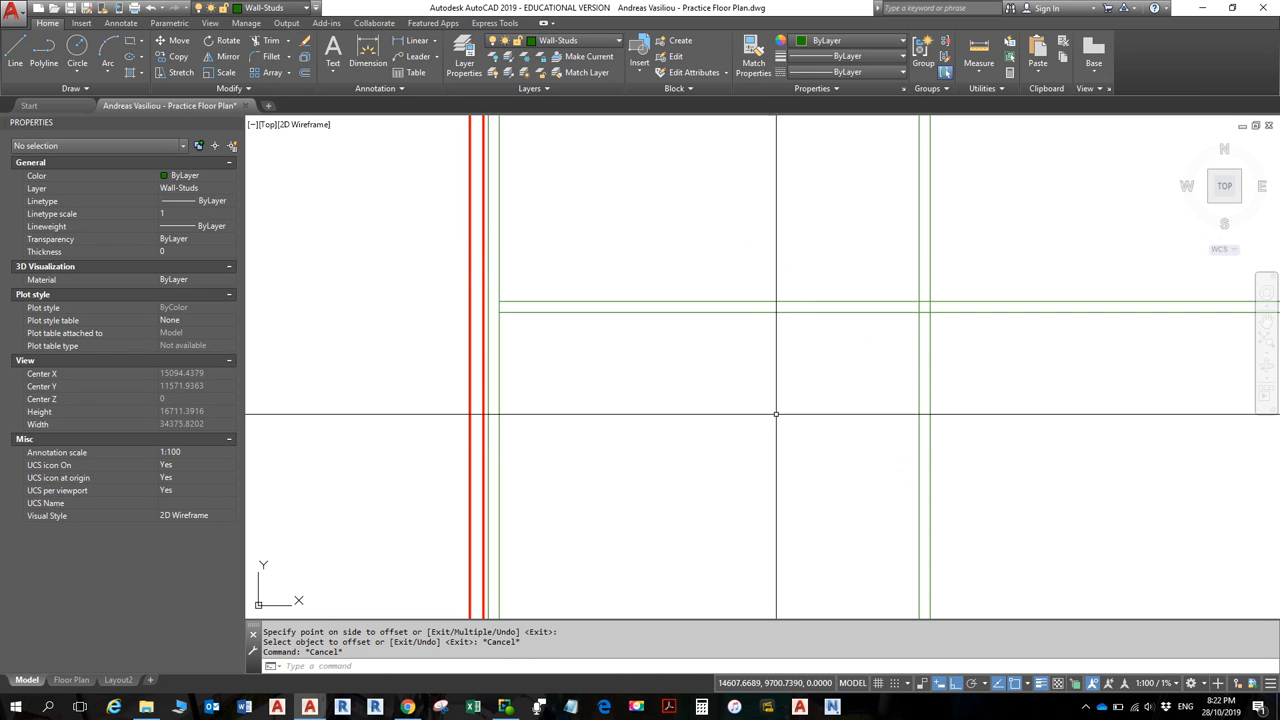
scroll(800, 390, "down", 5)
middle_click_drag(824, 385, 789, 375)
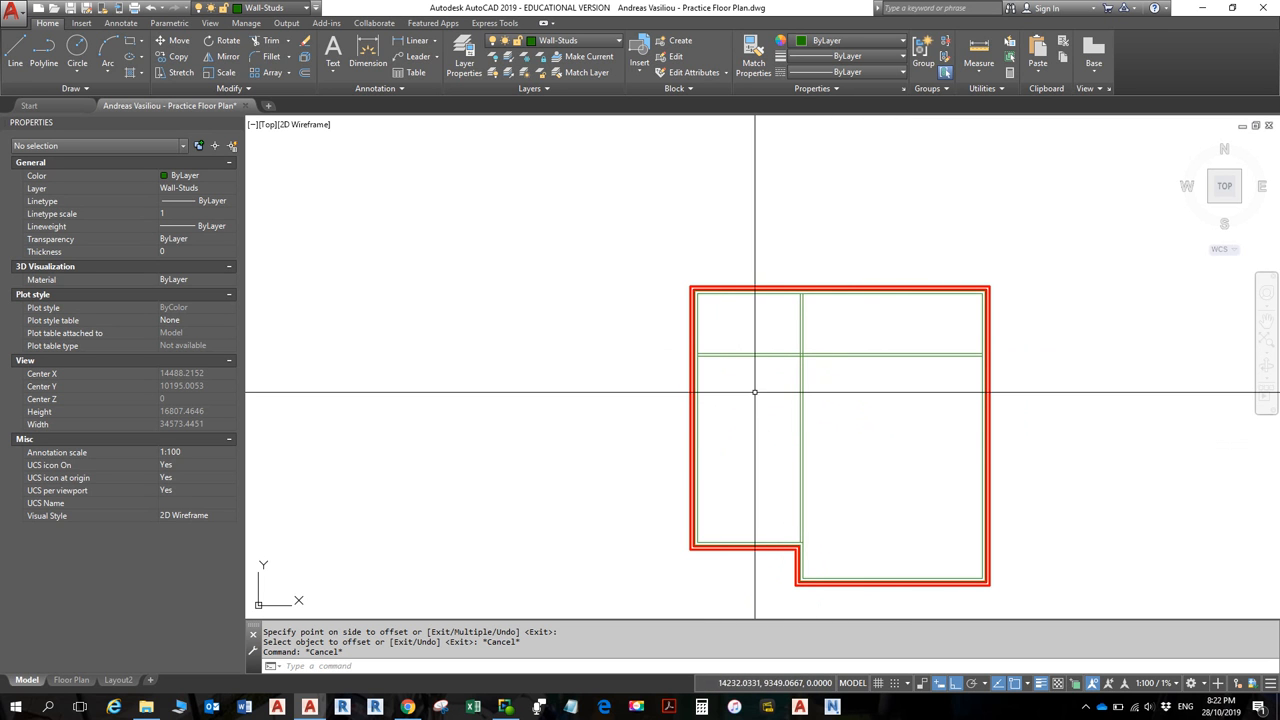
key("alt+Tab")
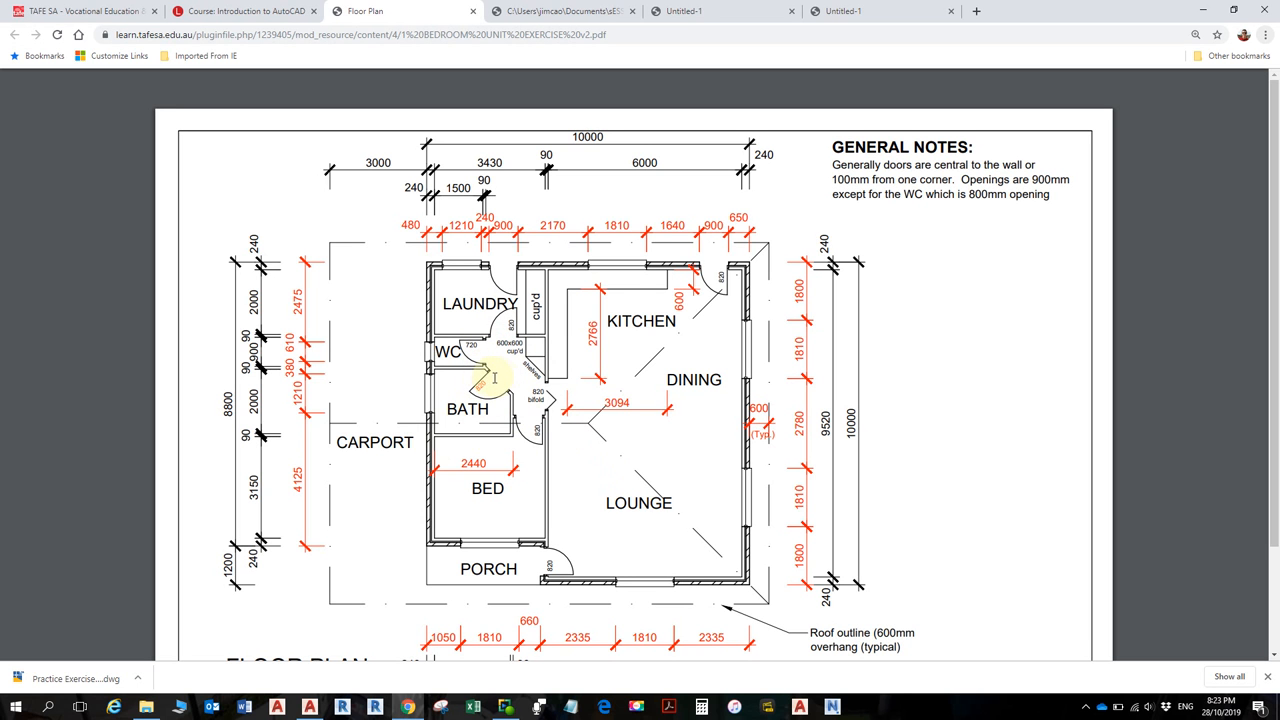
scroll(484, 370, "up", 6, "ctrl")
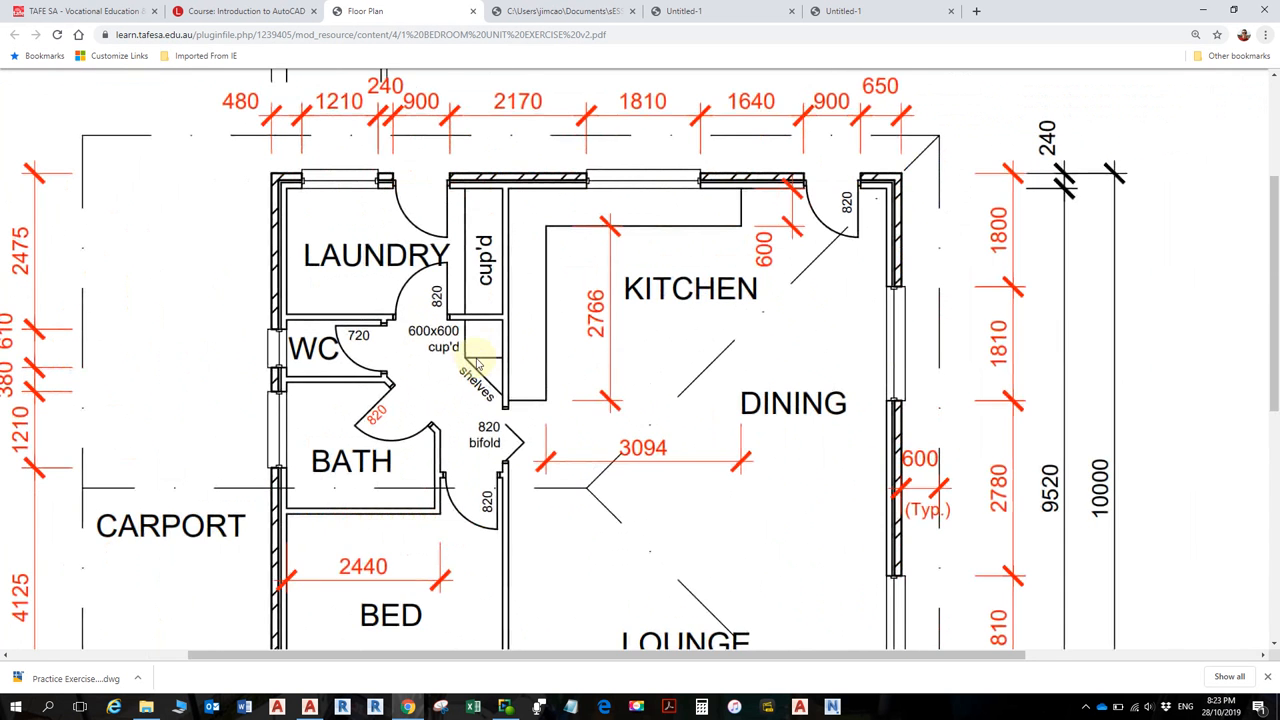
scroll(386, 395, "up", 2, "ctrl")
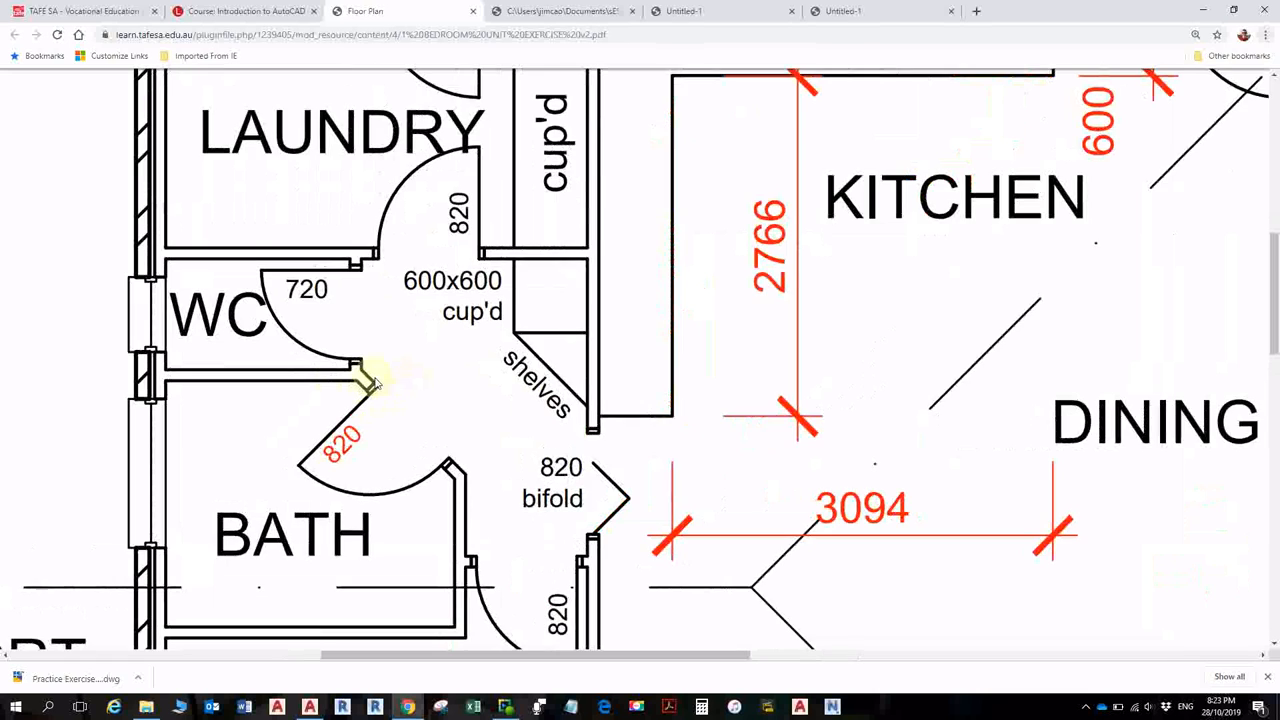
scroll(375, 378, "up", 1)
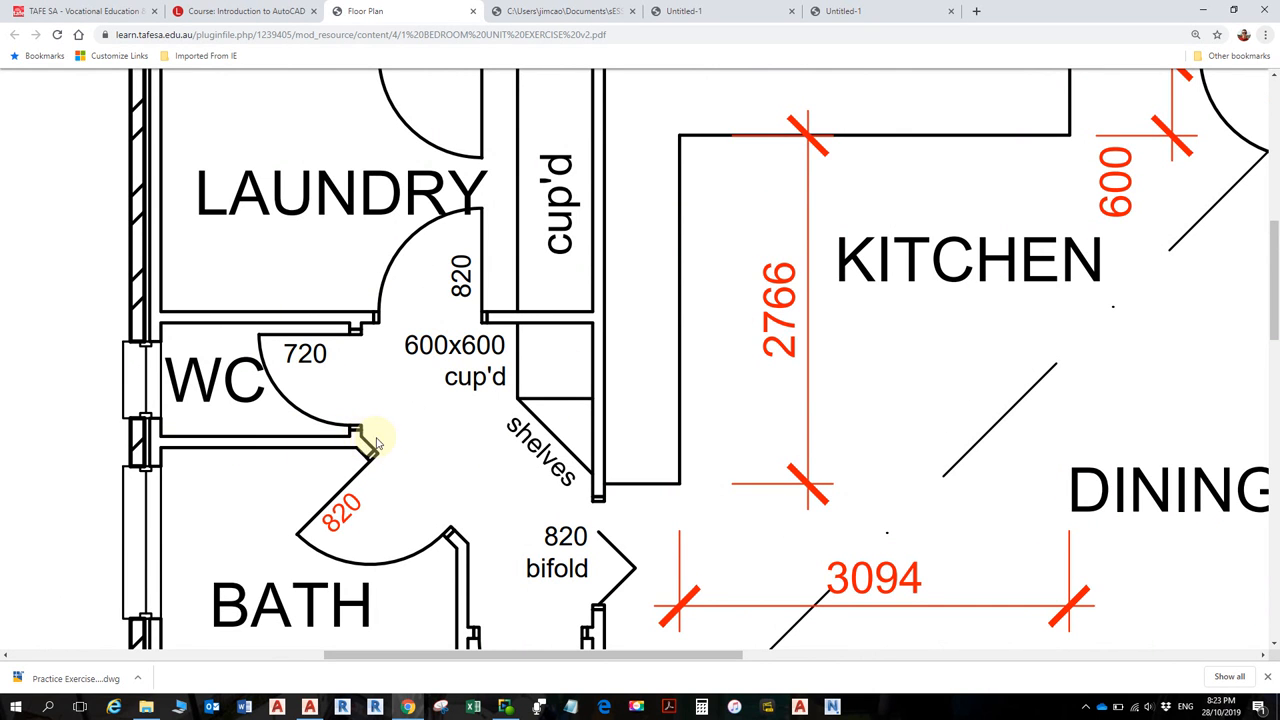
scroll(424, 473, "down", 1, "ctrl")
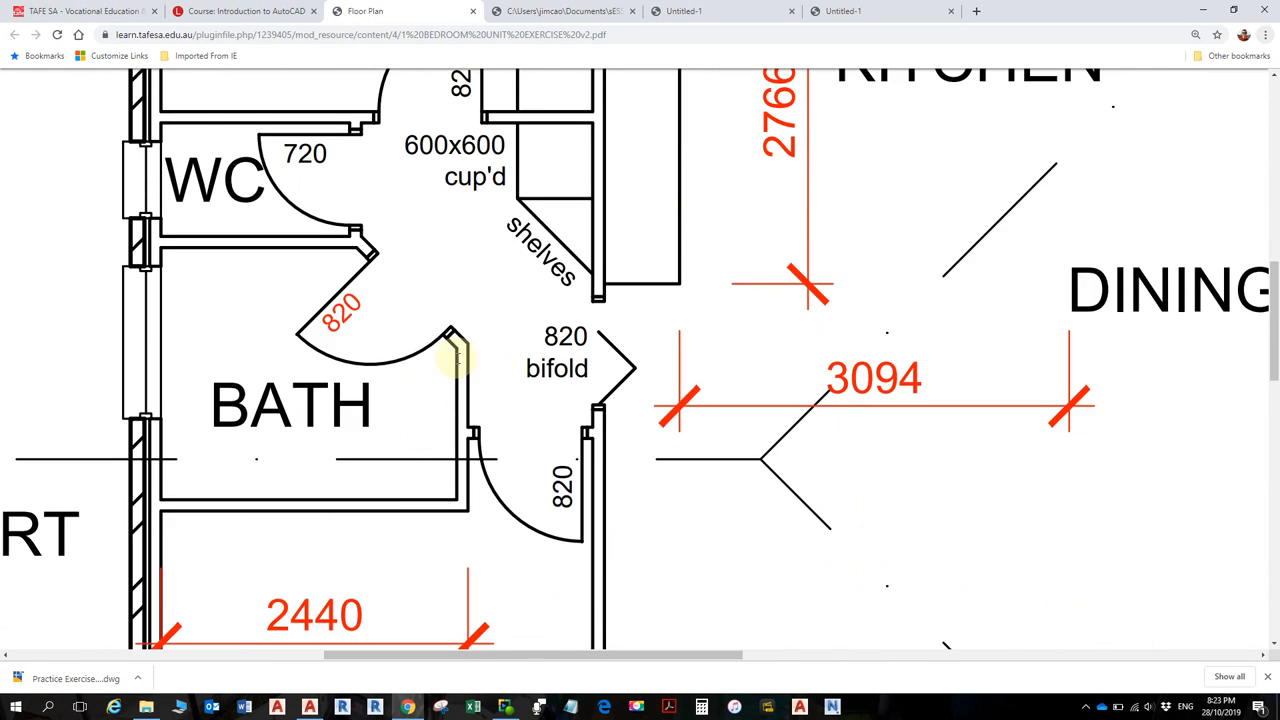
scroll(449, 357, "down", 1, "ctrl")
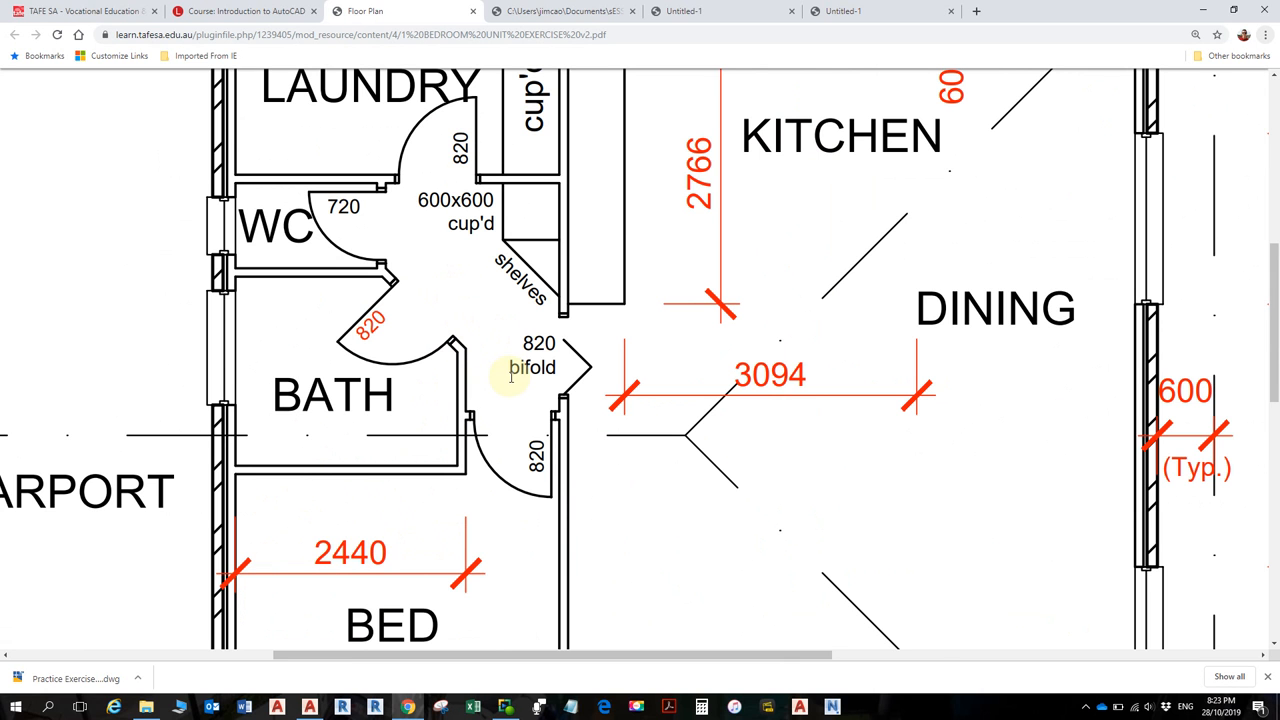
scroll(509, 373, "down", 2, "ctrl")
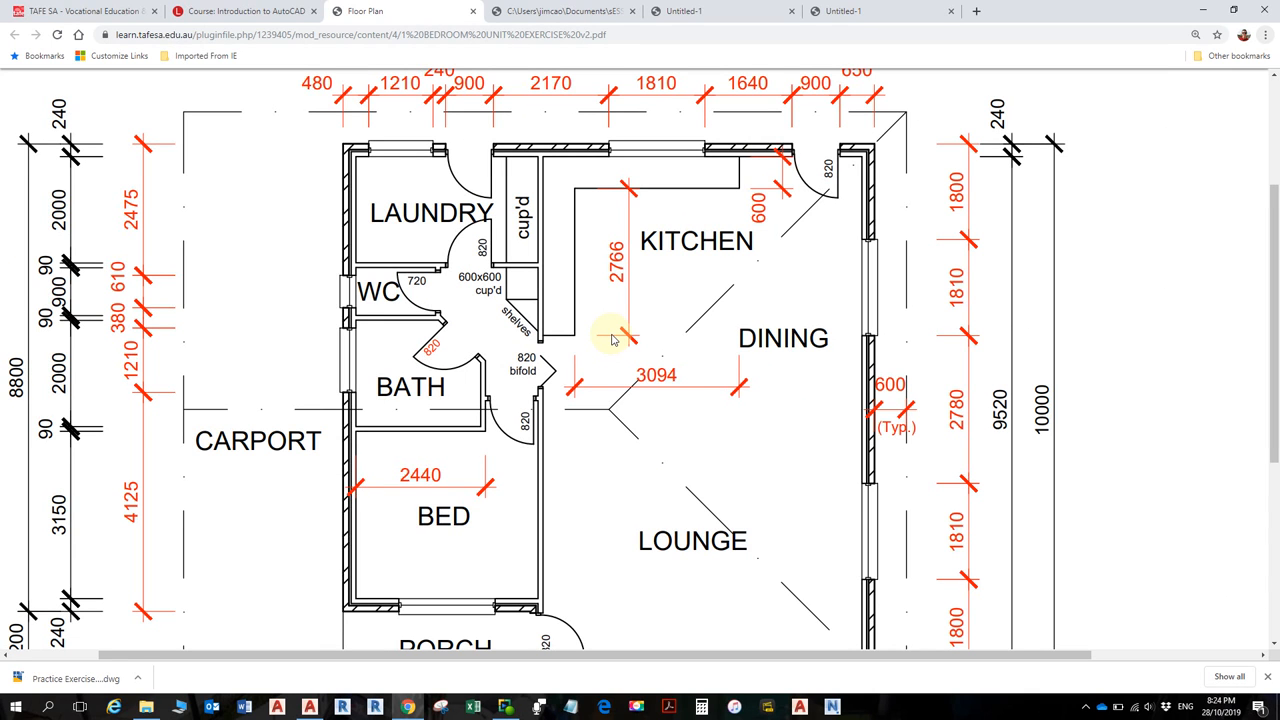
- Draw a short green line starting 900 below the cross partition
key("alt+Tab")
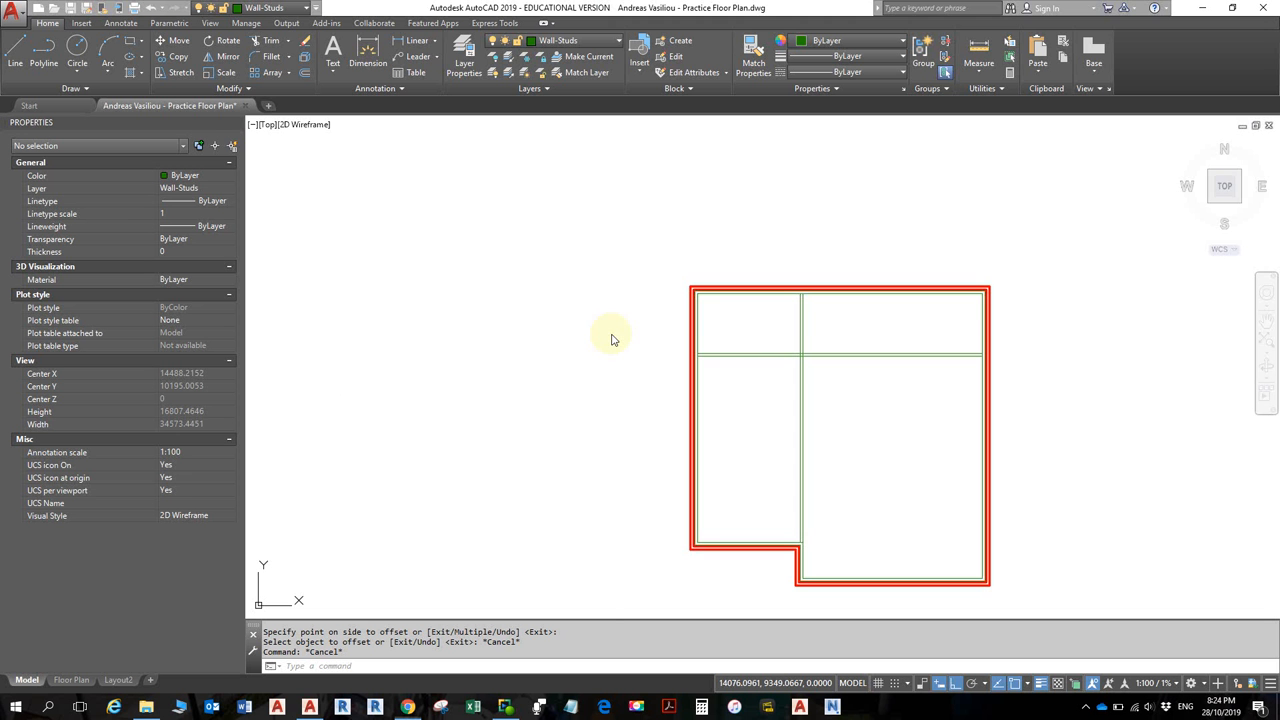
scroll(784, 387, "up", 5)
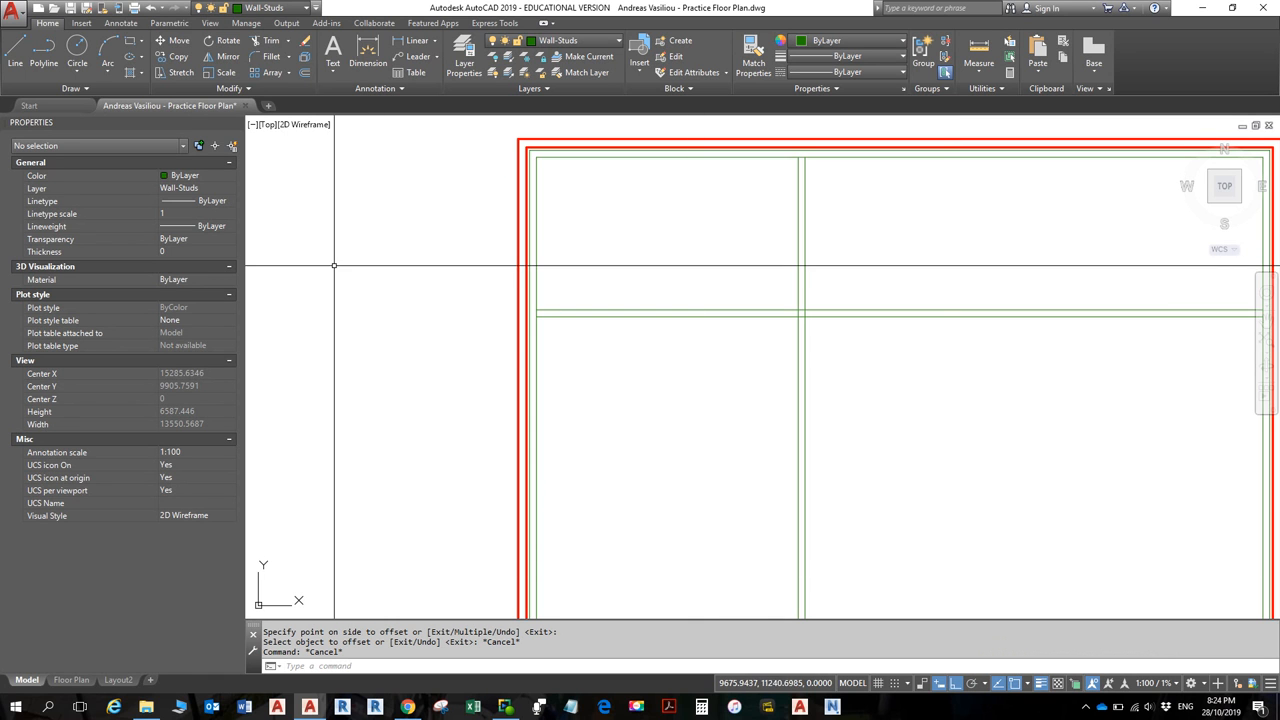
left_click(16, 52)
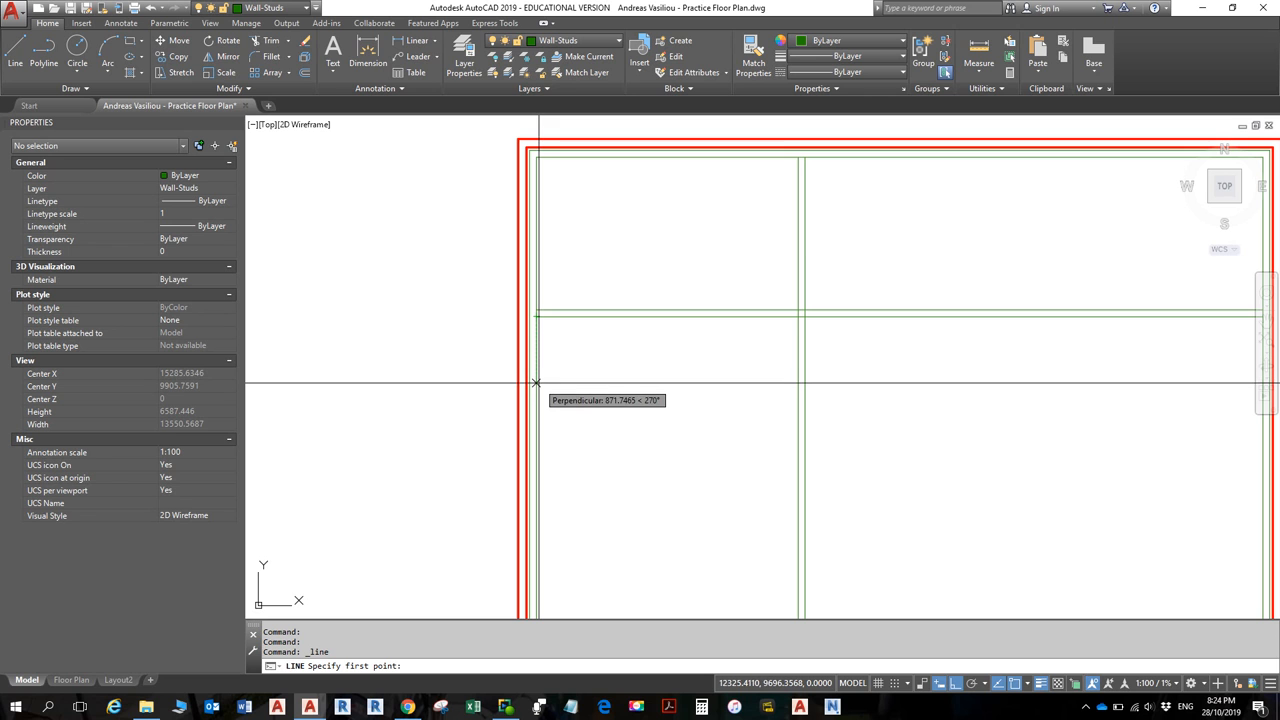
type("900")
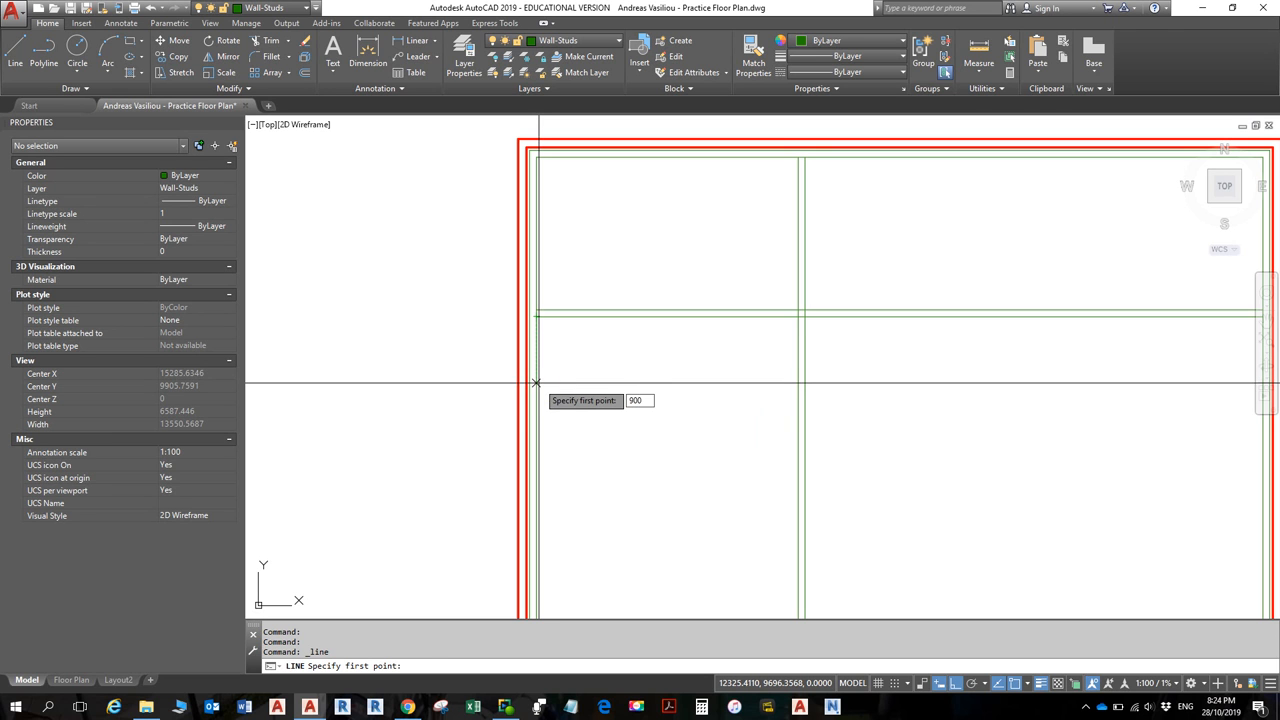
key("Return")
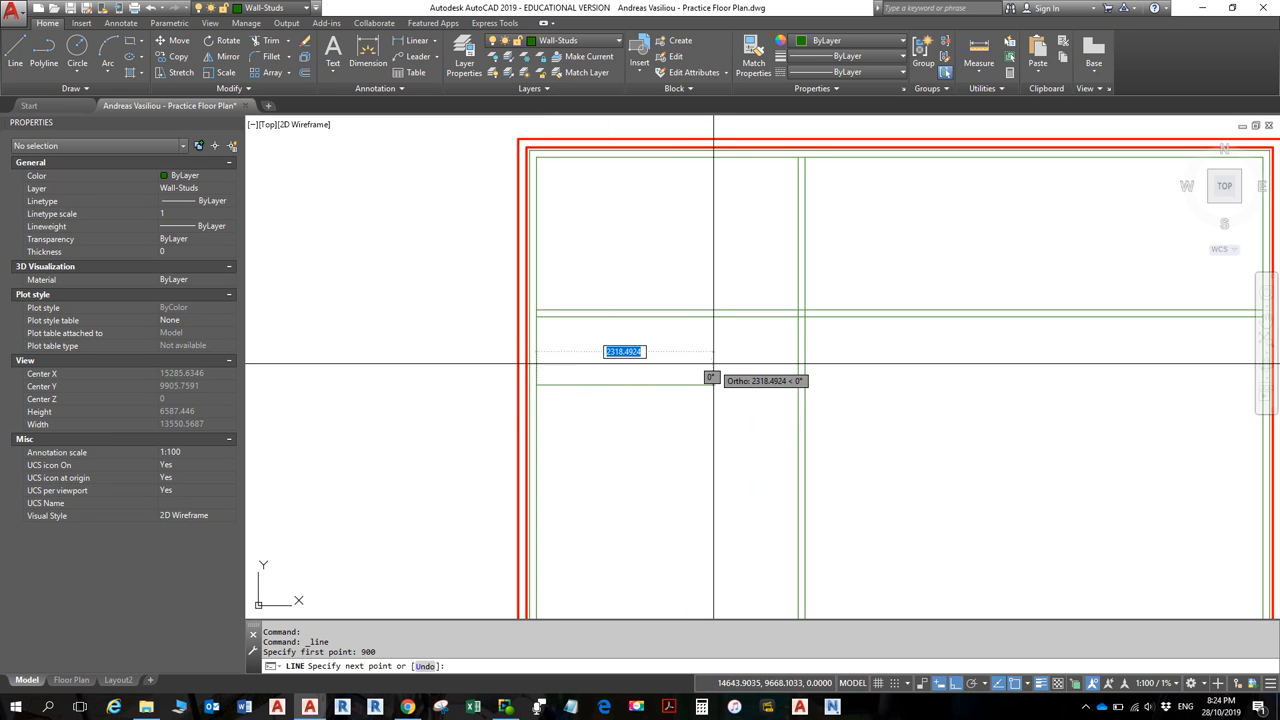
key("Escape")
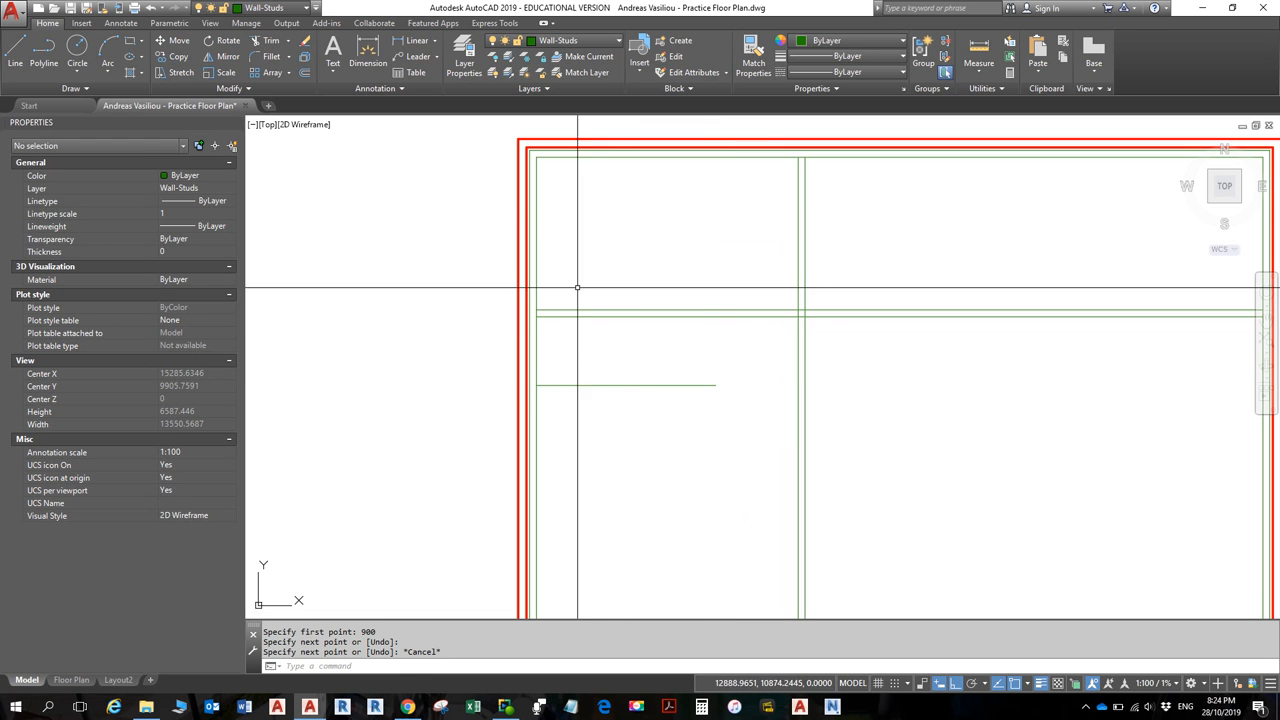
- Measure from the new line's end to verify the 900 spacing
left_click(977, 49)
left_click(536, 385)
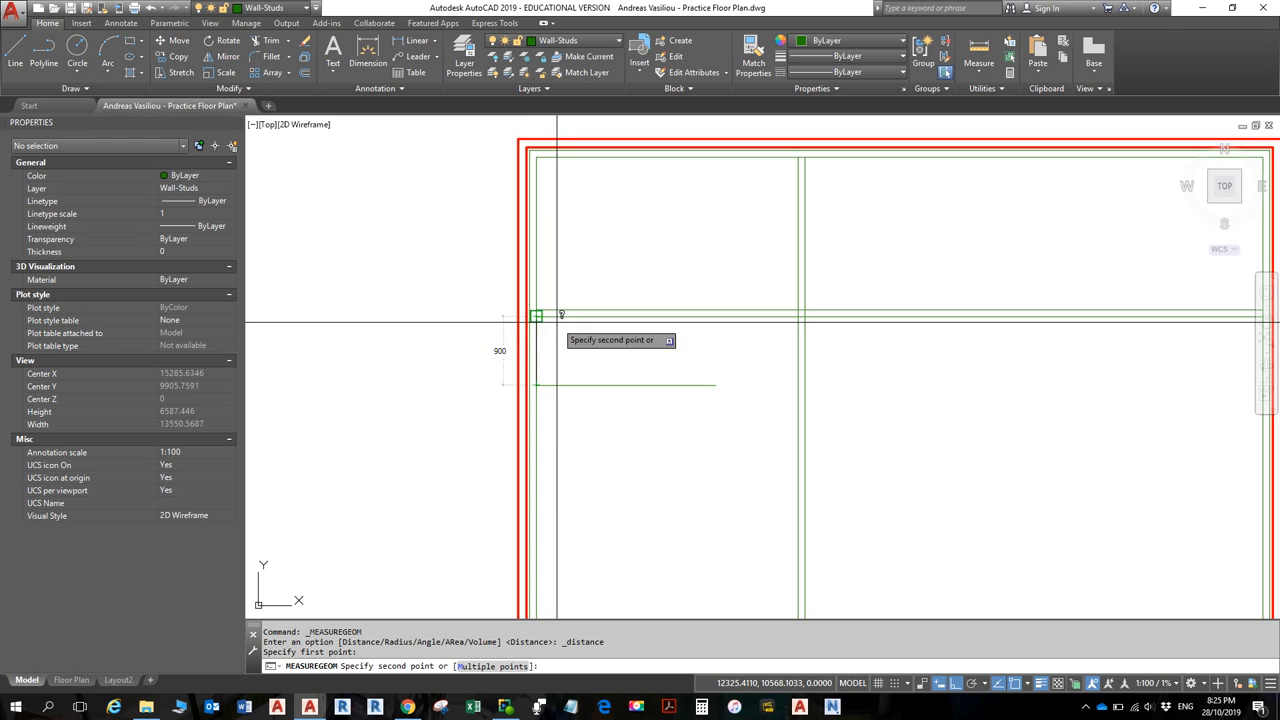
key("Escape")
scroll(571, 330, "down", 4)
scroll(573, 344, "up", 2)
scroll(580, 365, "up", 4)
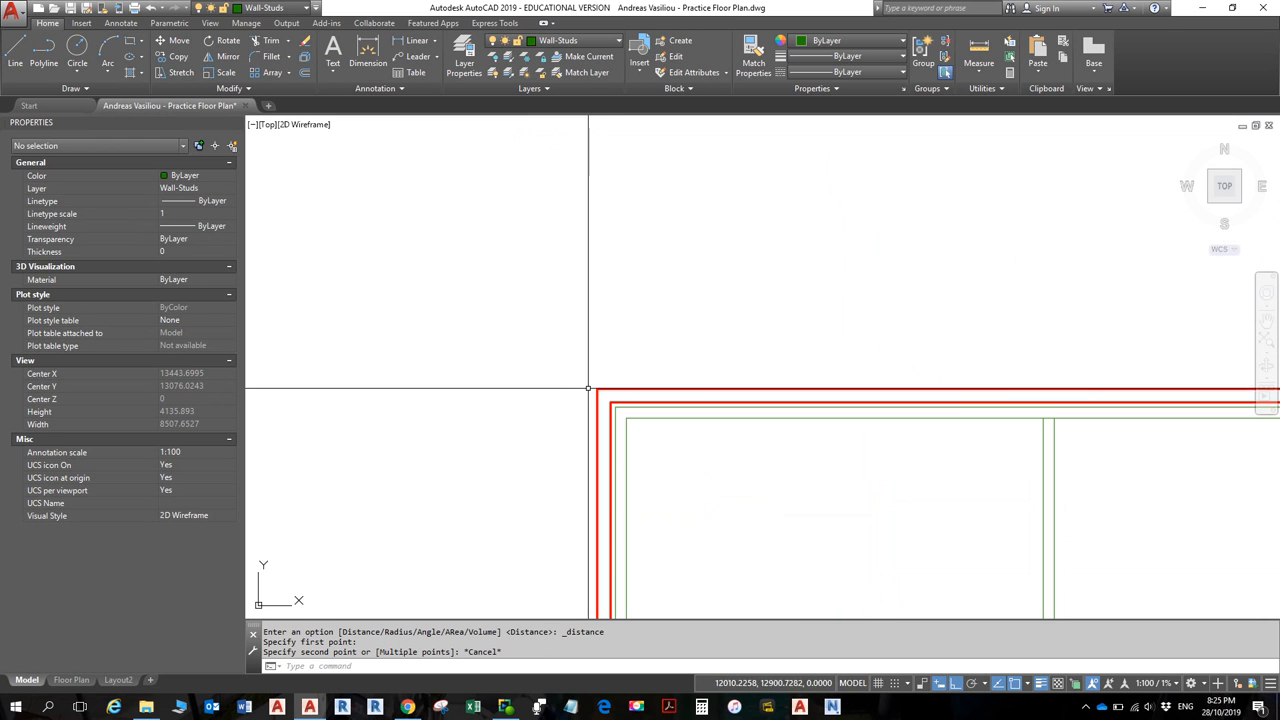
left_click(15, 50)
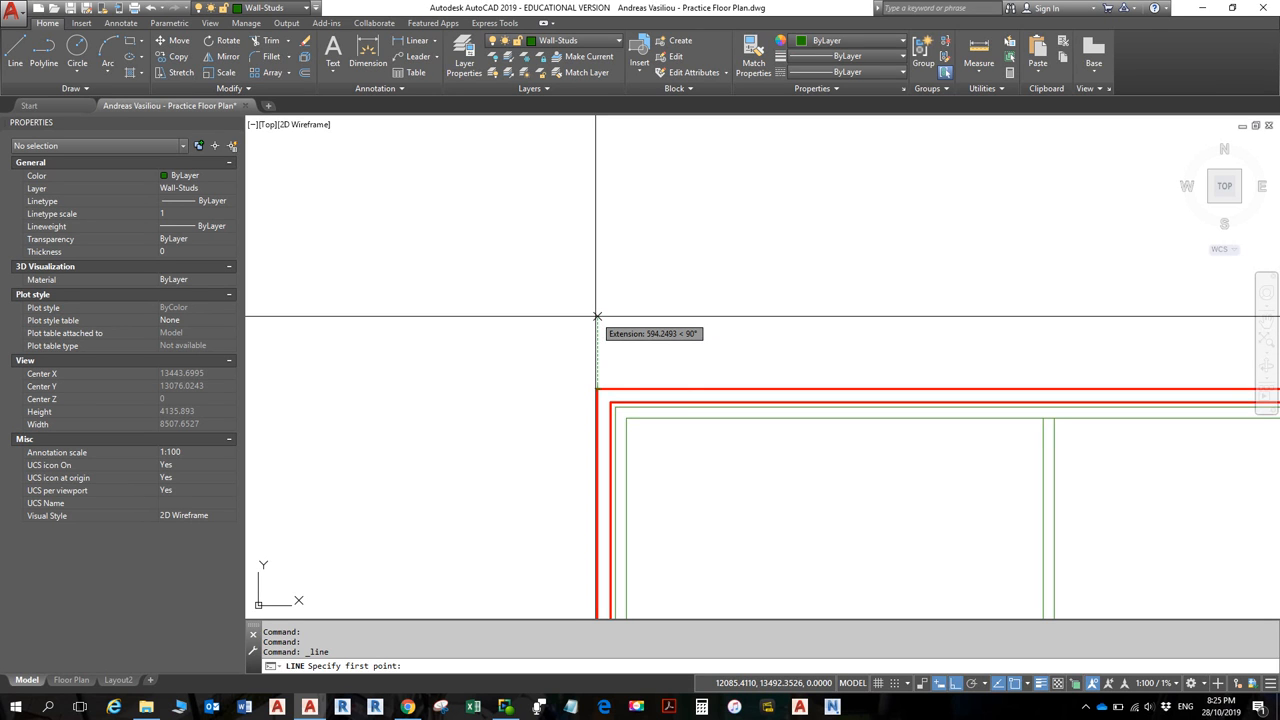
key("Escape")
scroll(690, 443, "down", 4)
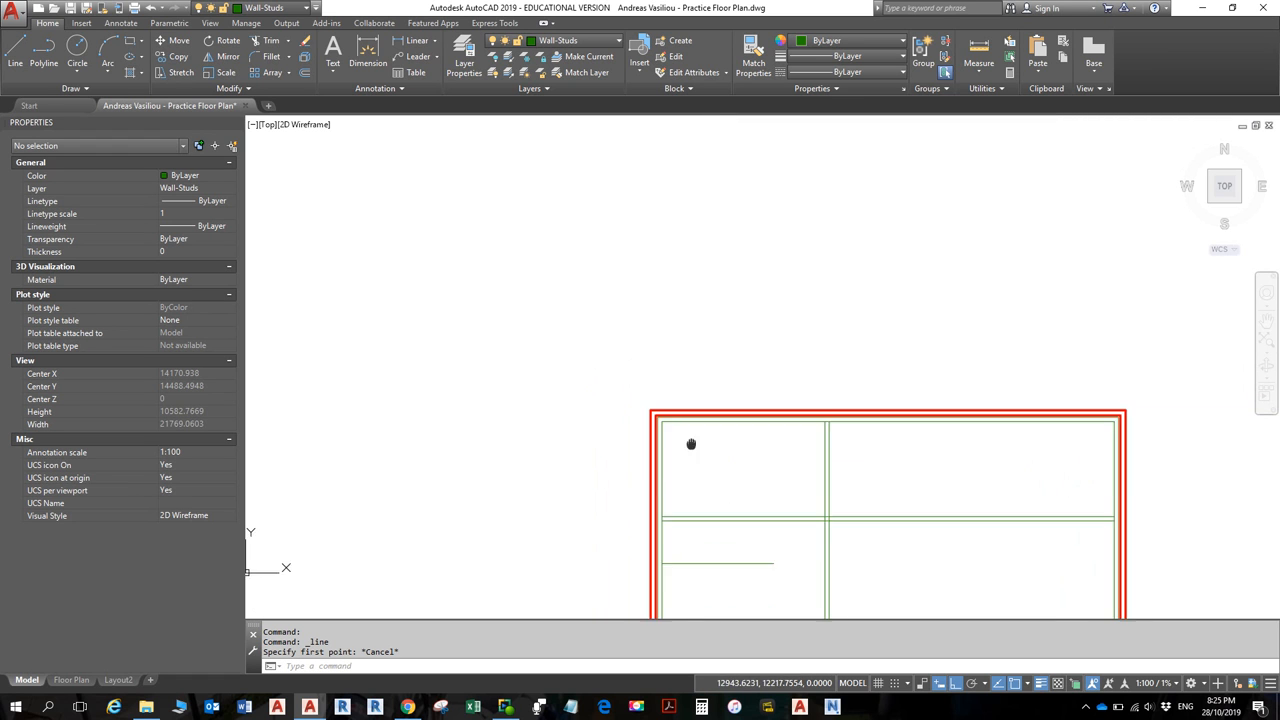
scroll(651, 520, "up", 4)
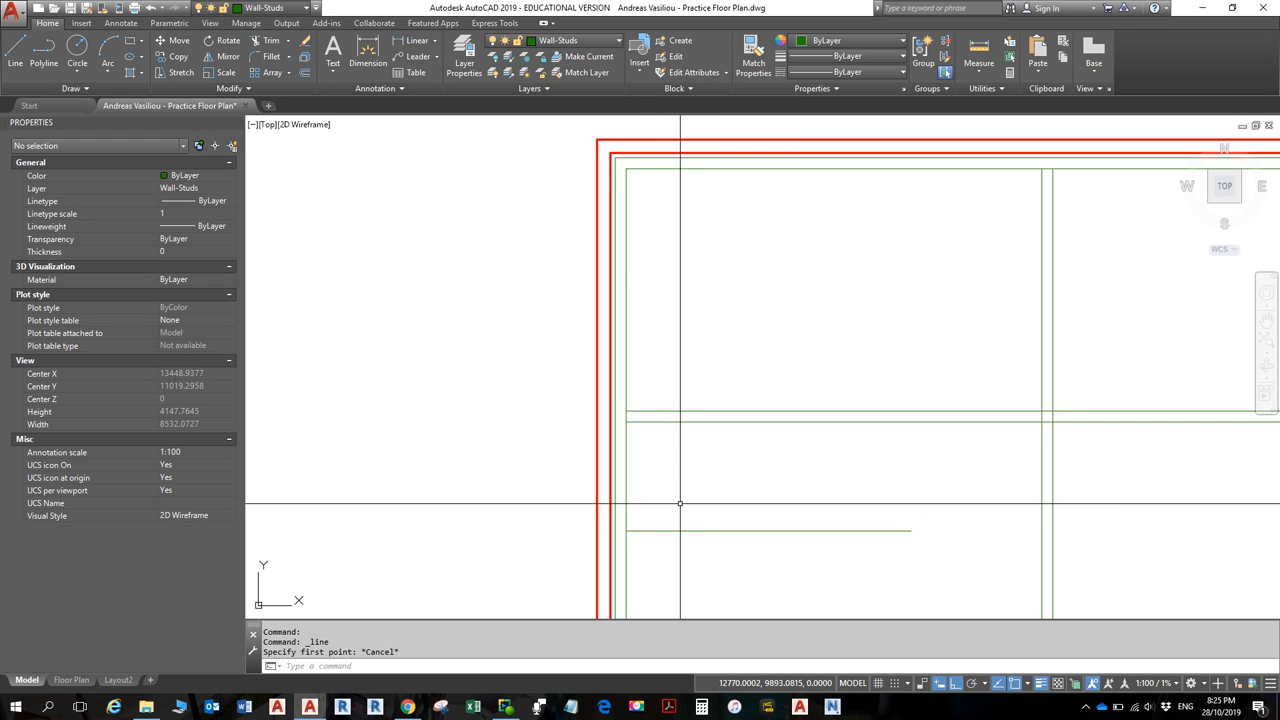
scroll(684, 504, "down", 2)
middle_click_drag(671, 449, 651, 400)
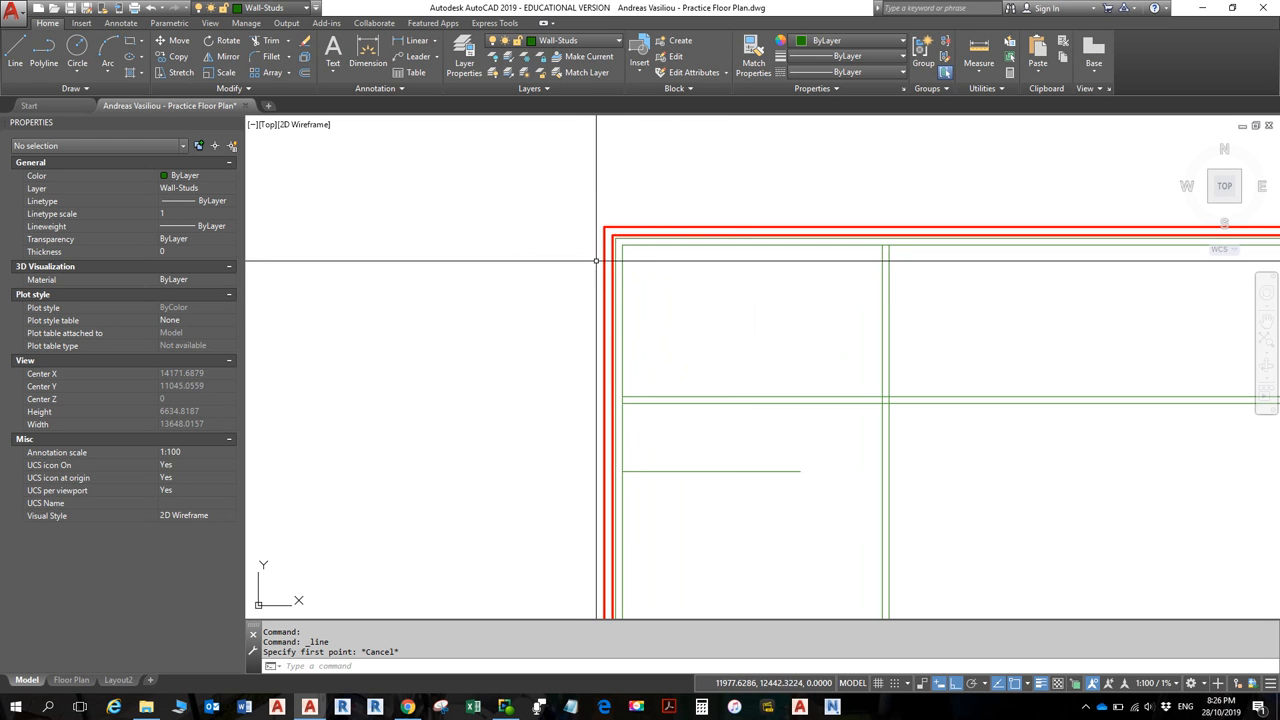
type("L")
key("Return")
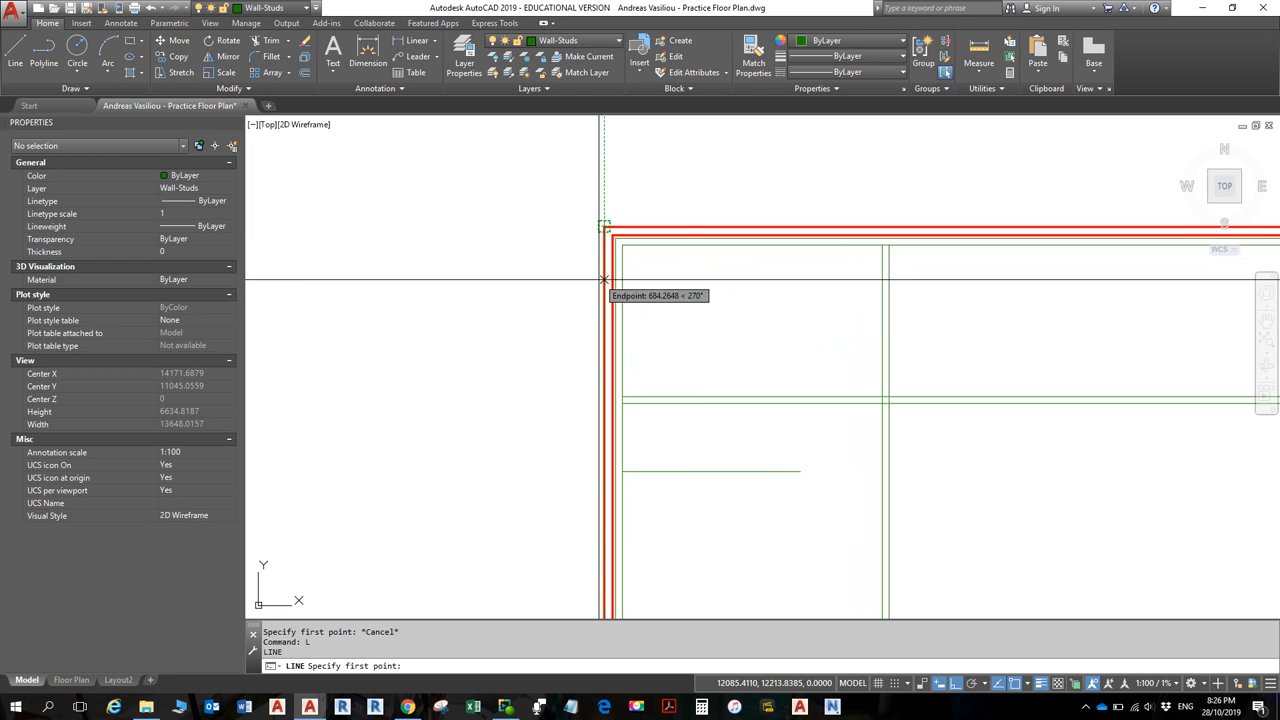
scroll(604, 279, "up", 3)
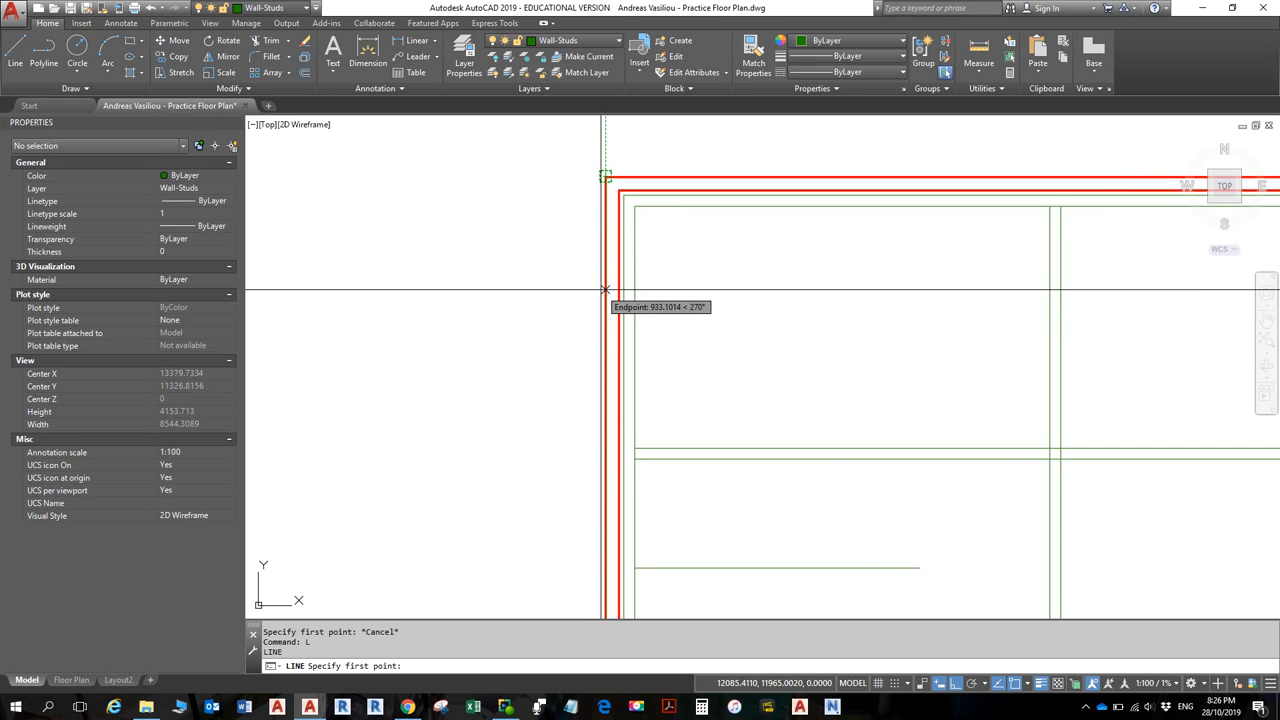
middle_click_drag(600, 289, 606, 369)
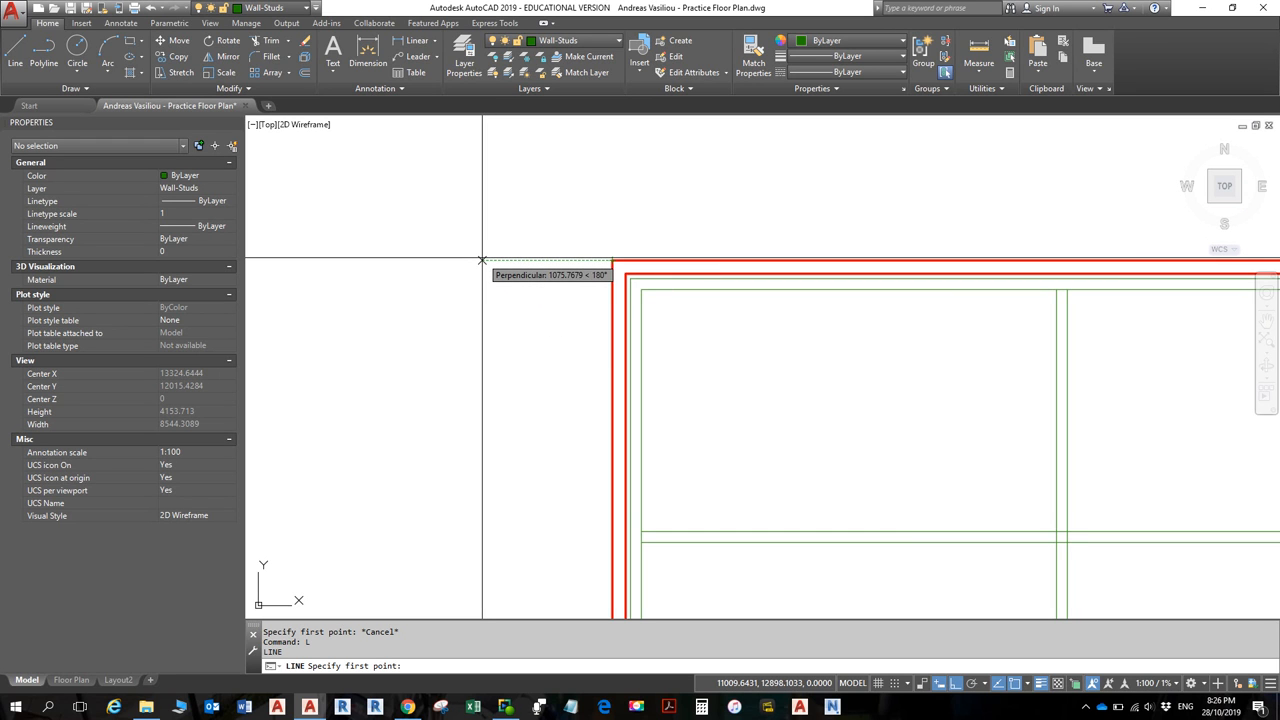
type("3")
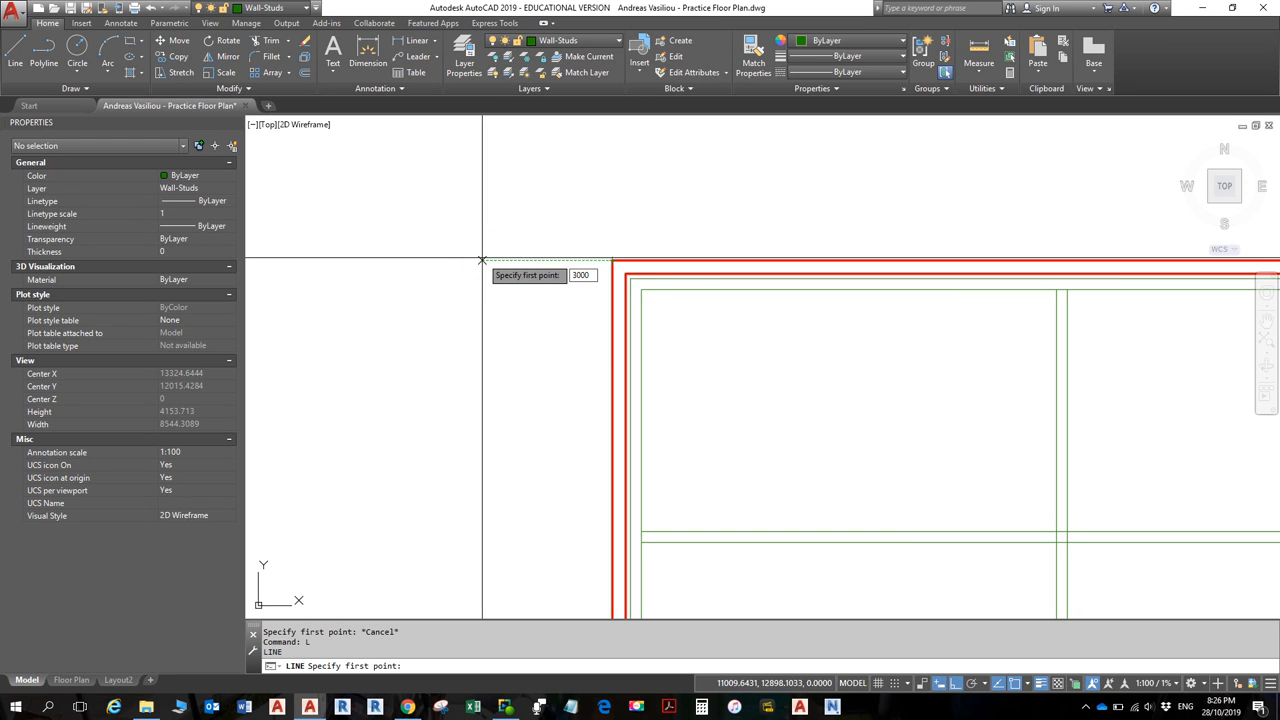
type("000")
key("Return")
scroll(514, 255, "down", 2)
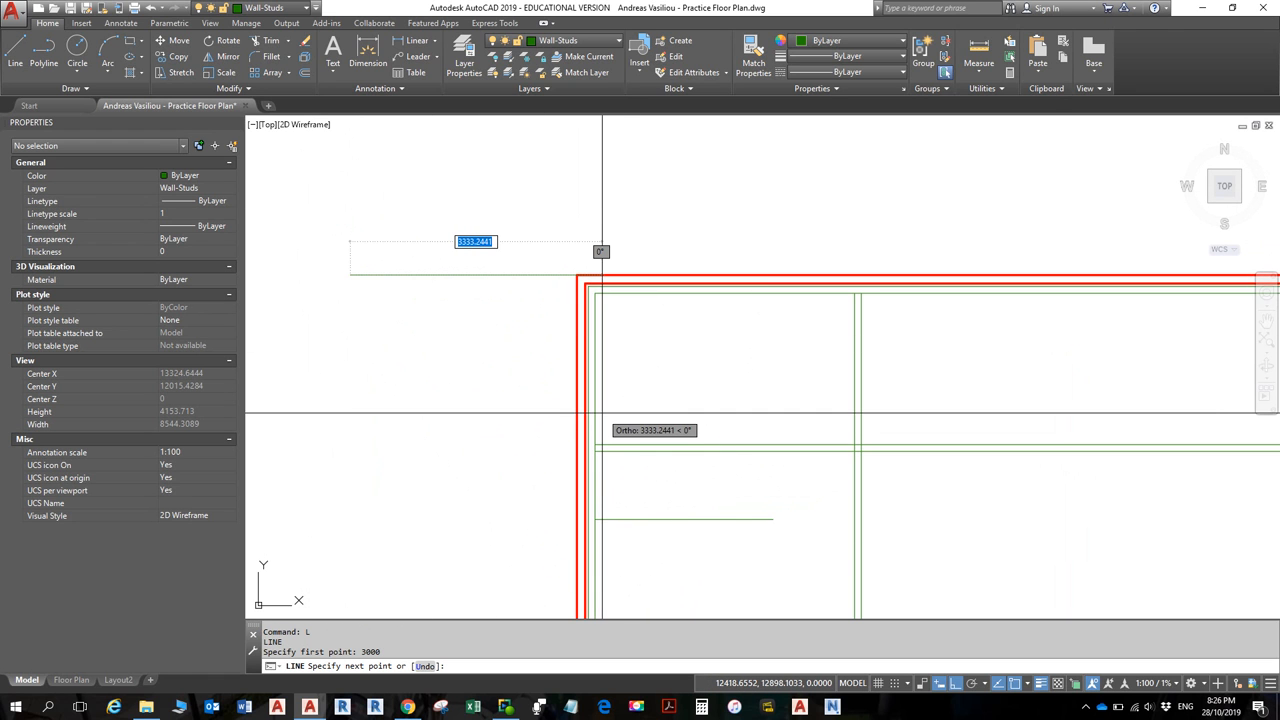
key("Escape")
key("Escape")
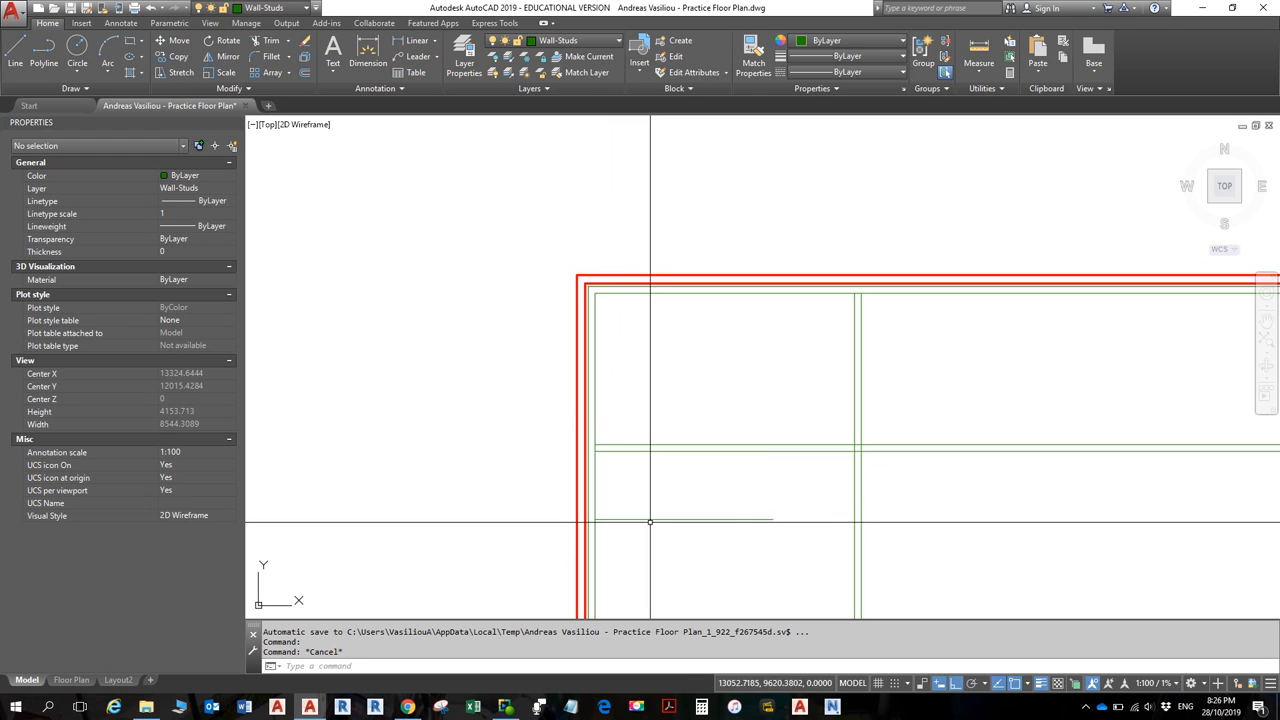
scroll(707, 428, "down", 4)
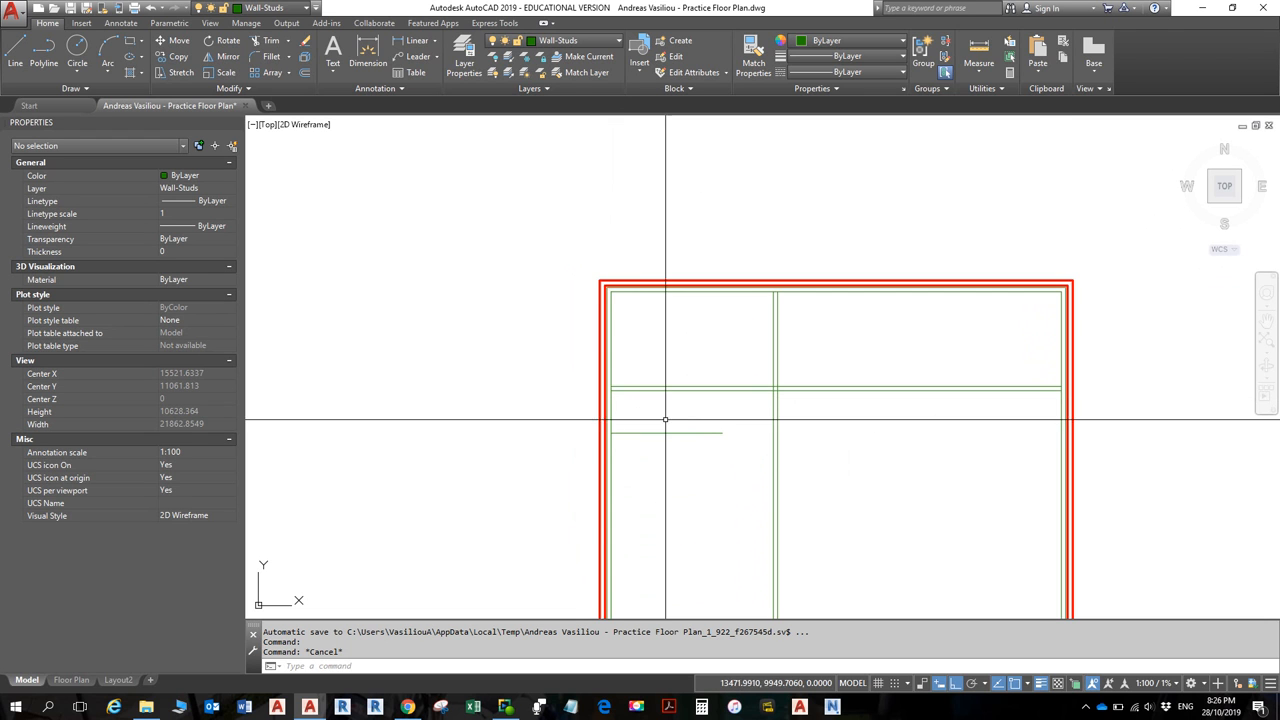
scroll(633, 390, "up", 4)
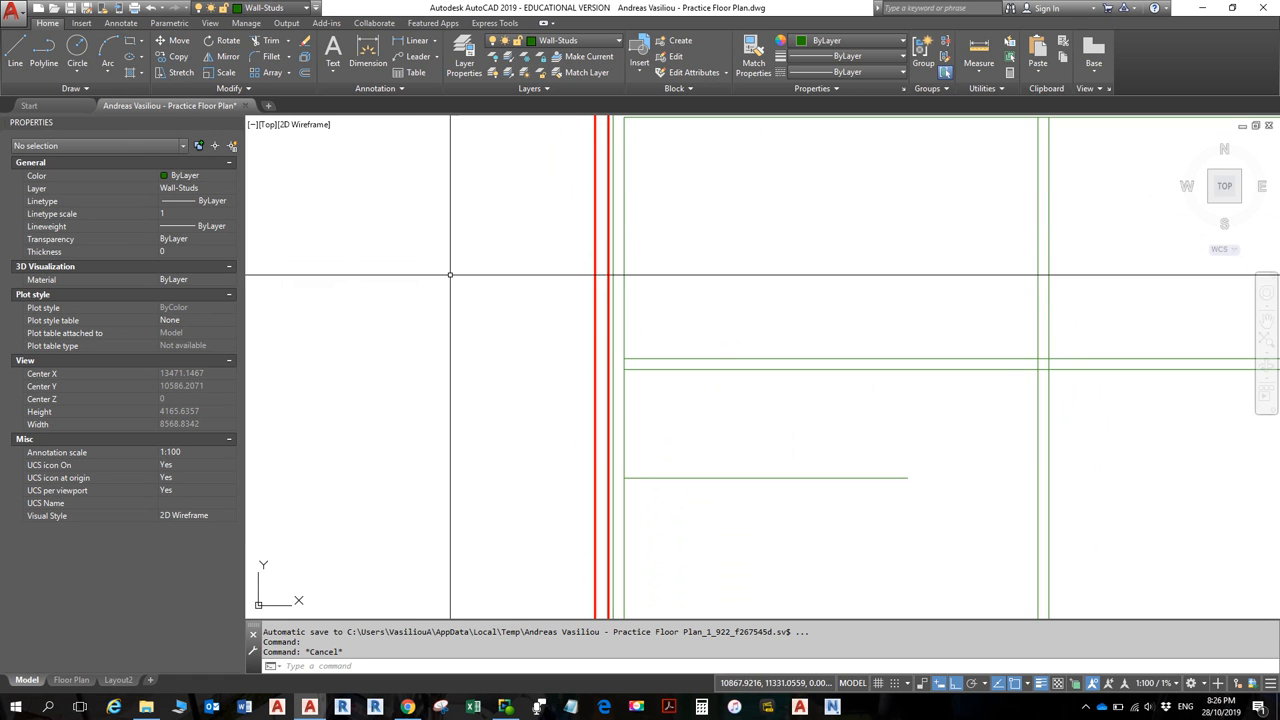
middle_click_drag(449, 274, 560, 400)
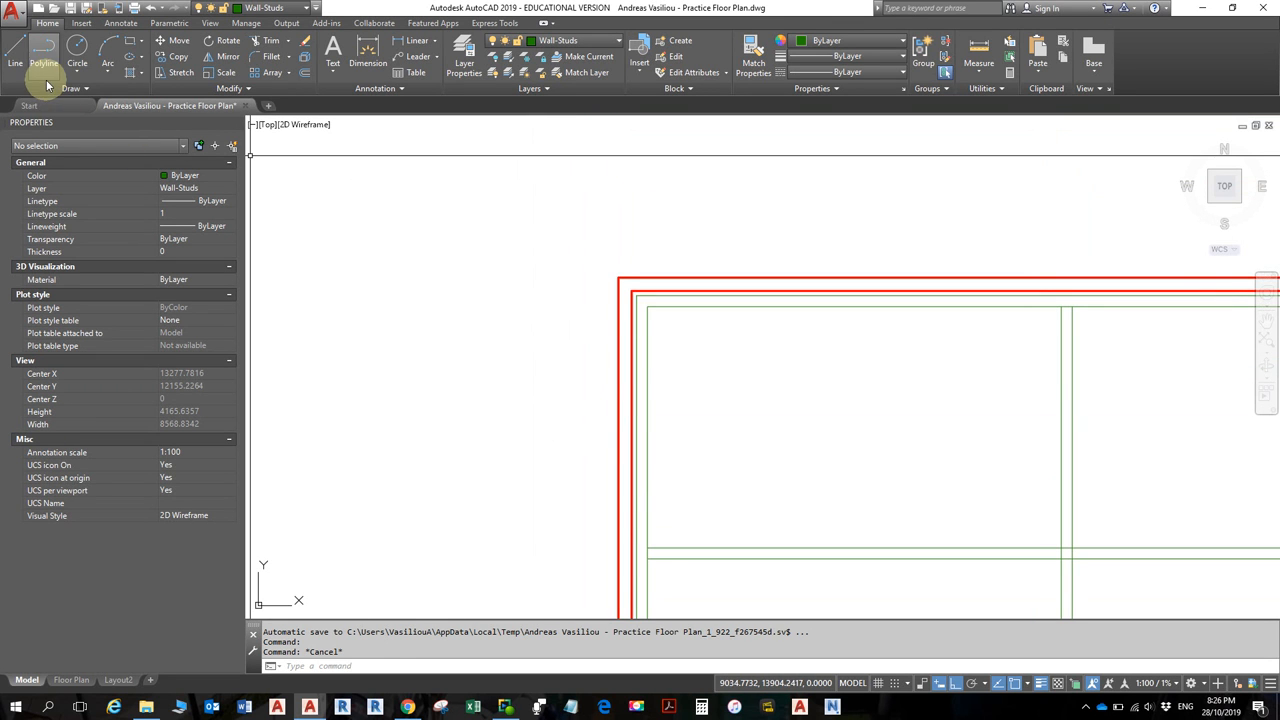
left_click(16, 50)
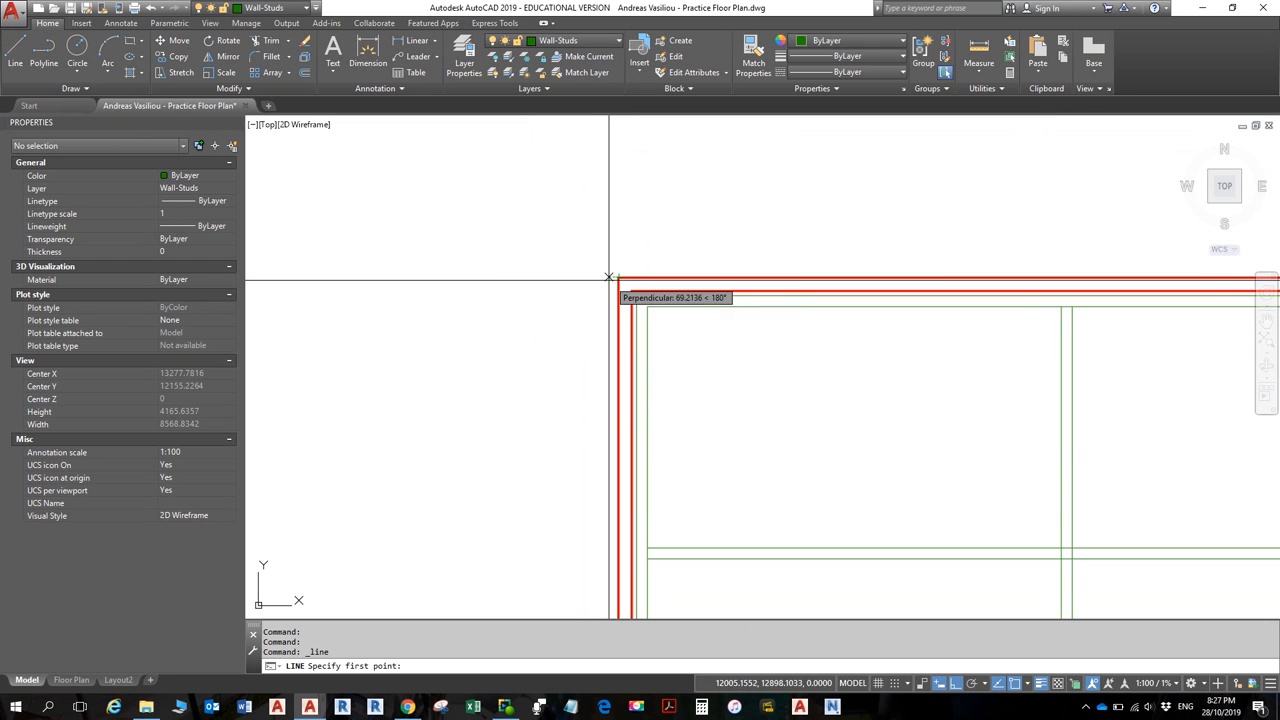
scroll(593, 285, "up", 2)
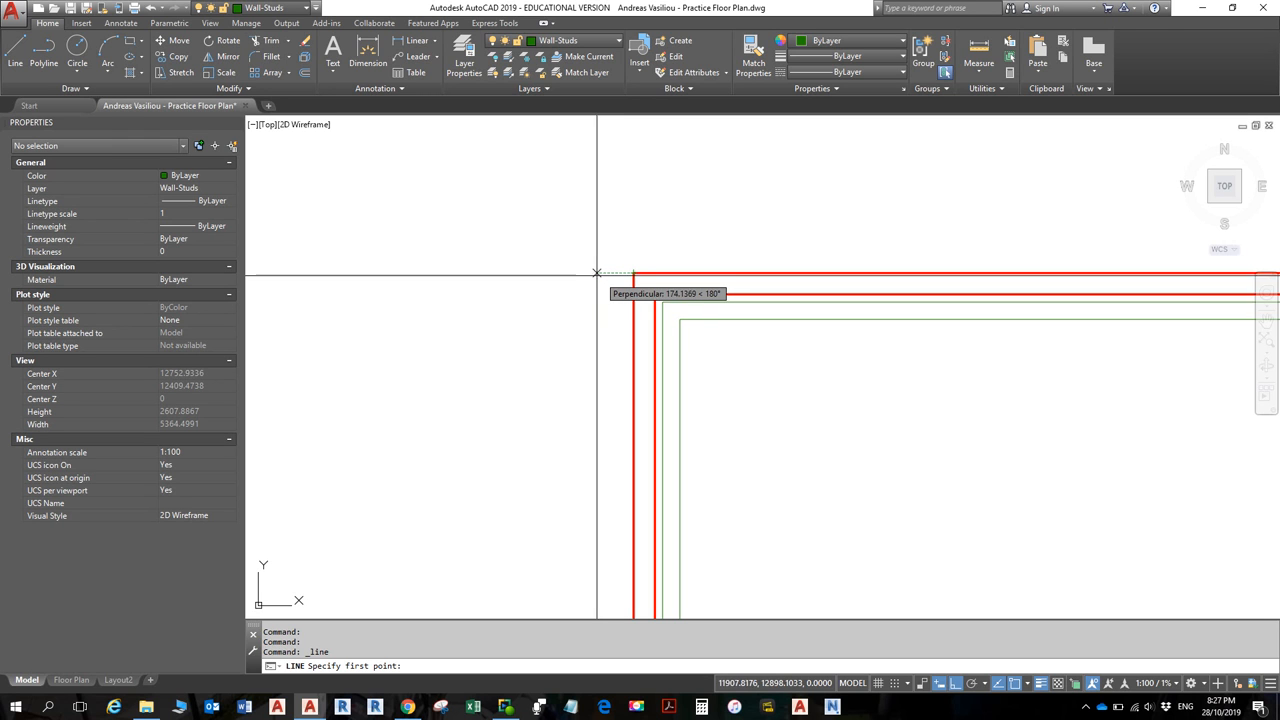
key("Escape")
key("Escape")
scroll(682, 303, "down", 5)
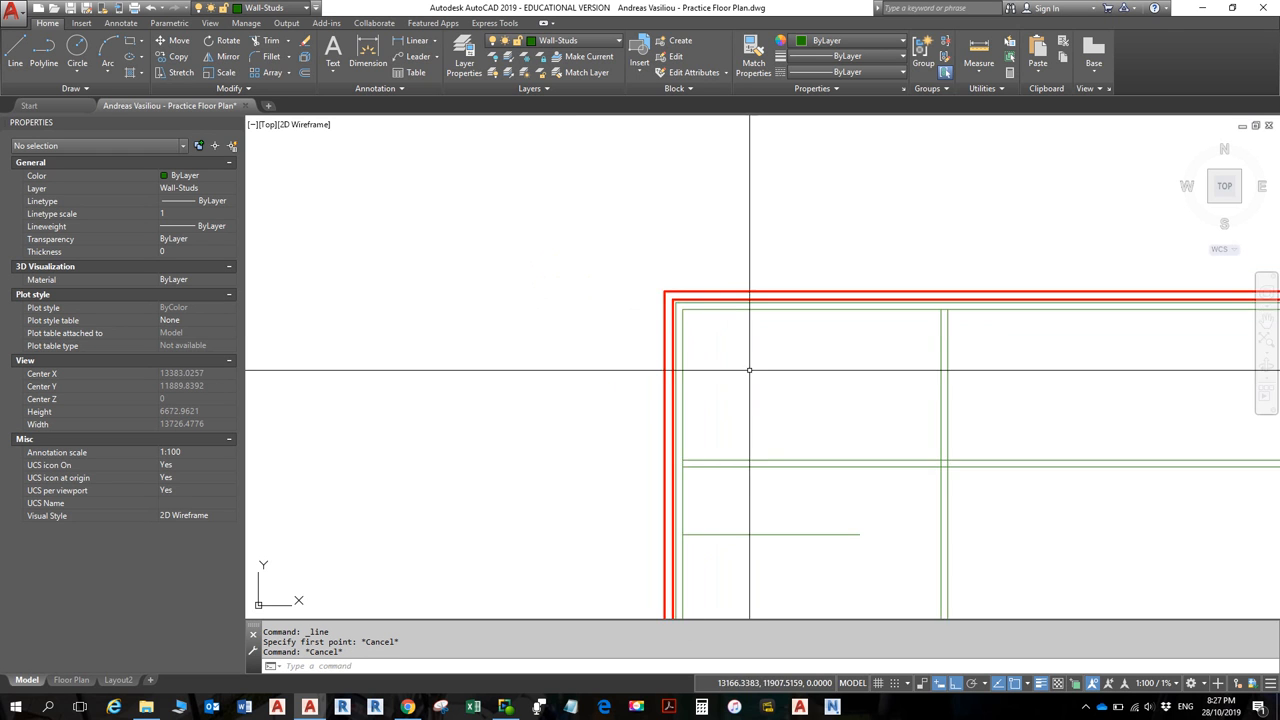
middle_click_drag(754, 368, 584, 254)
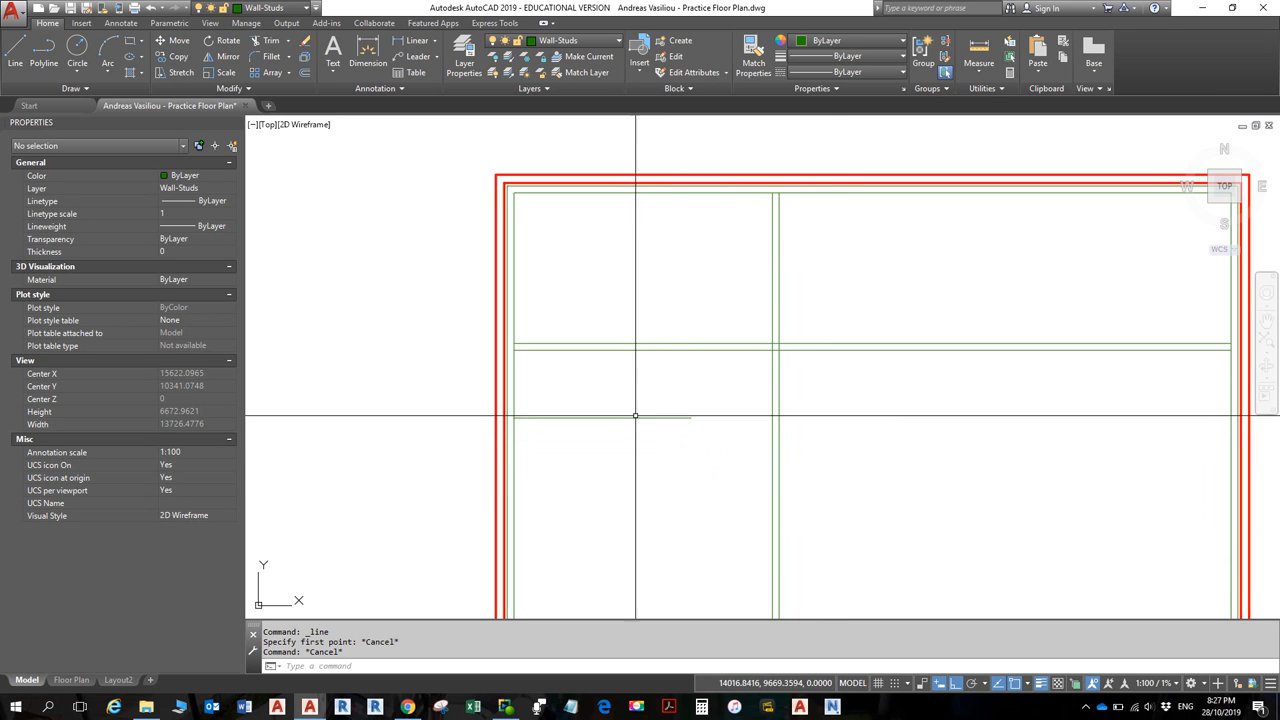
middle_click_drag(626, 411, 759, 469)
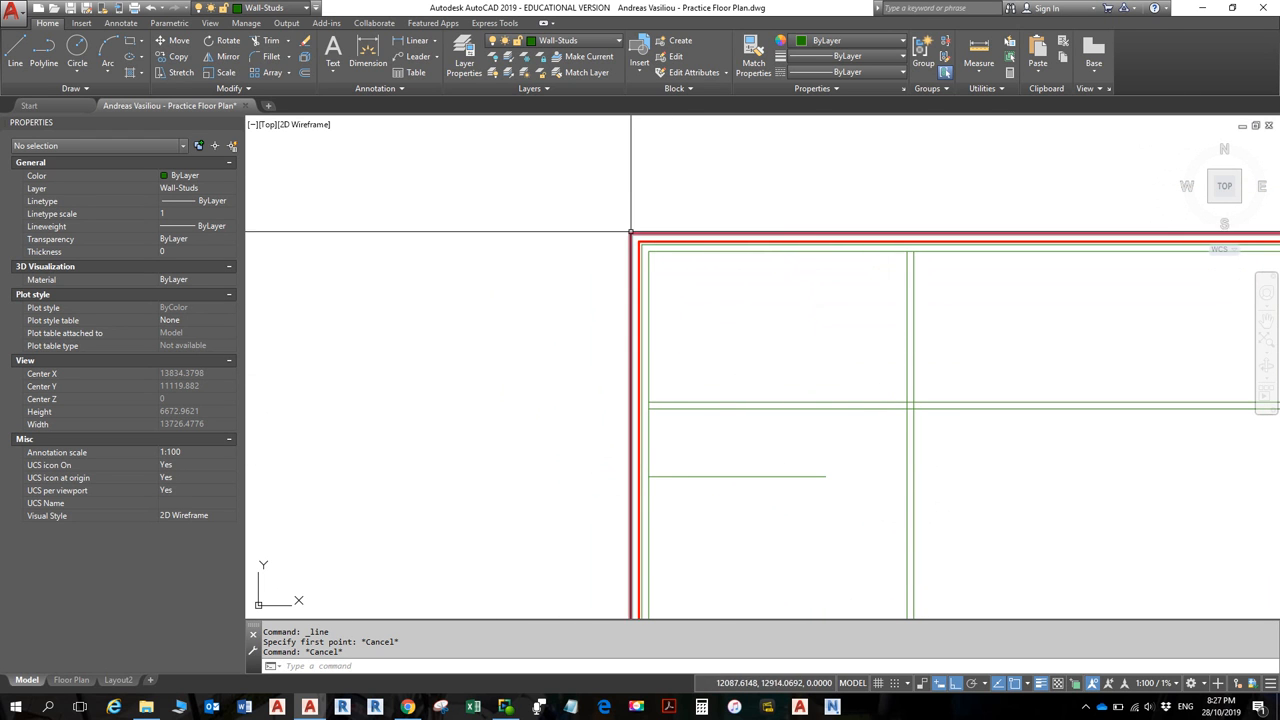
- Try a line starting 12 from the wall corner, then toggle snap tracking
left_click(15, 50)
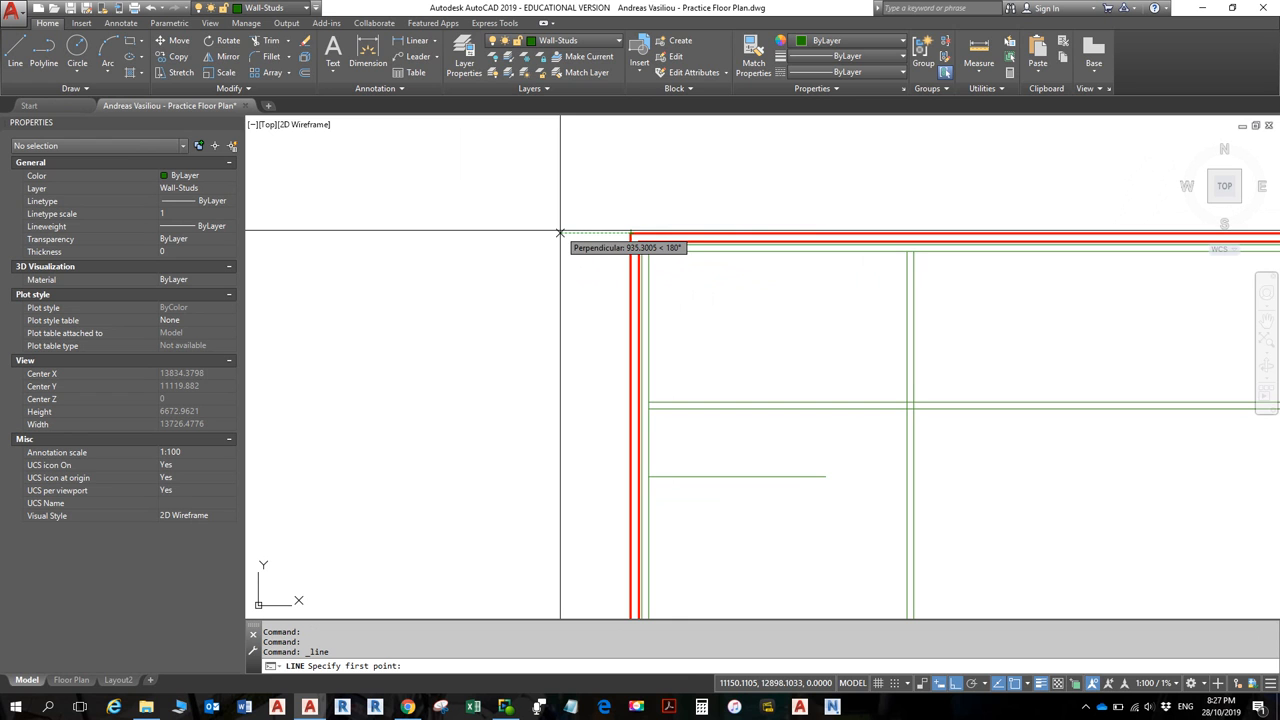
type("1200")
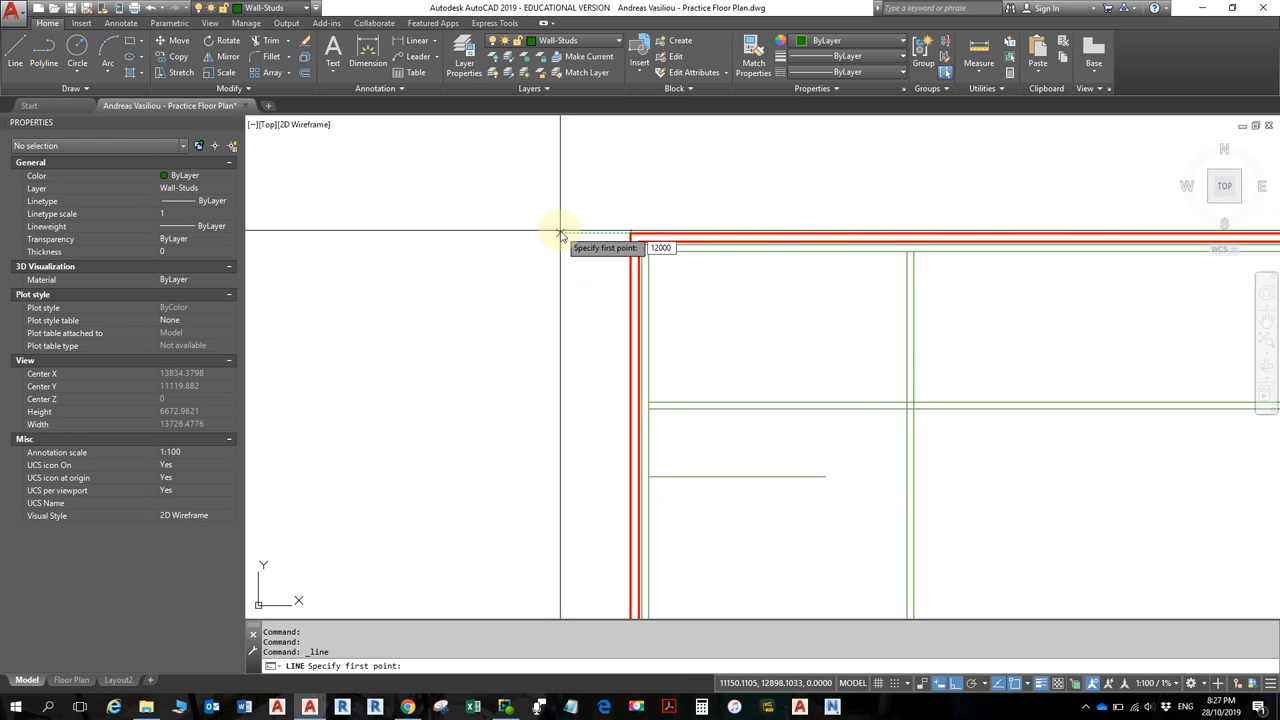
key("Return")
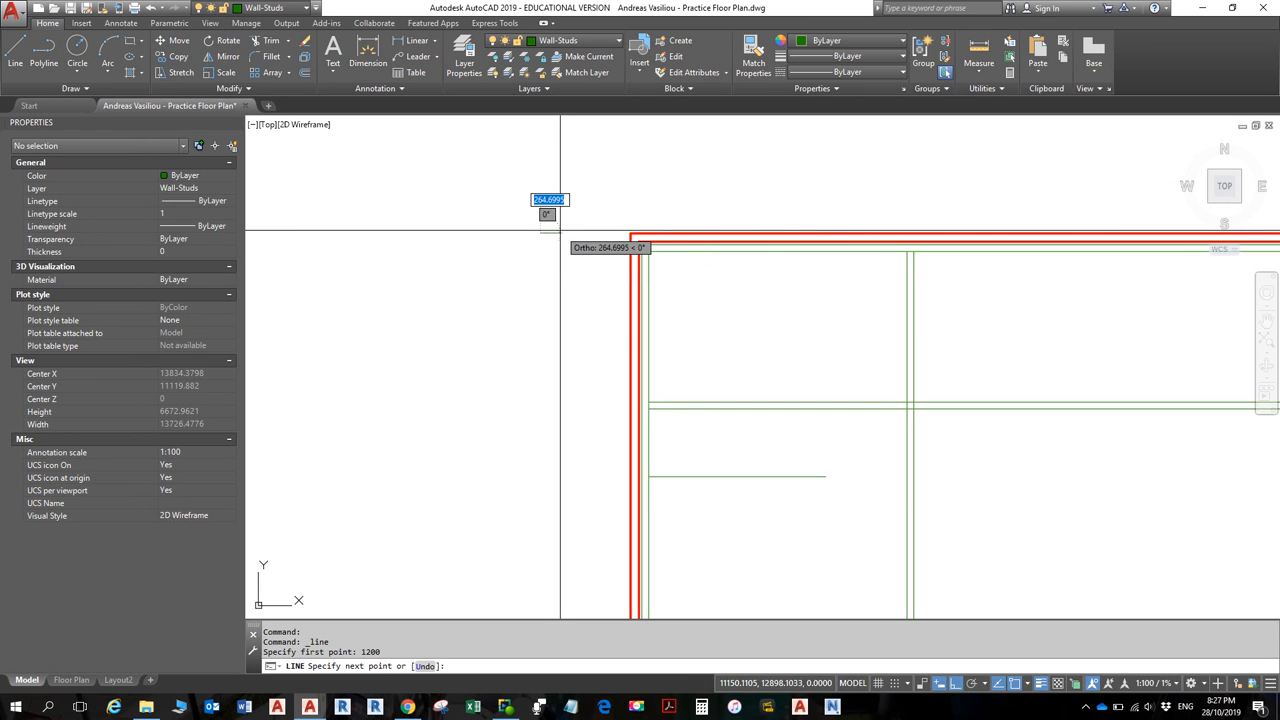
key("Escape")
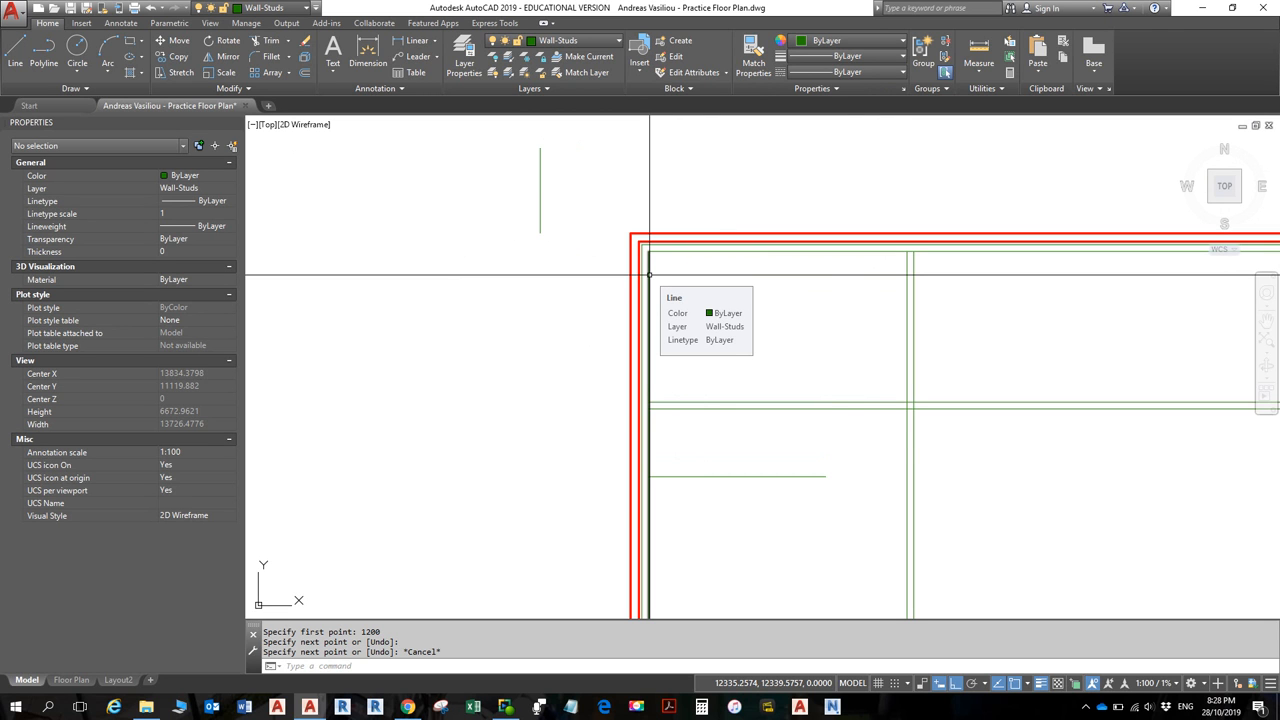
left_click(998, 684)
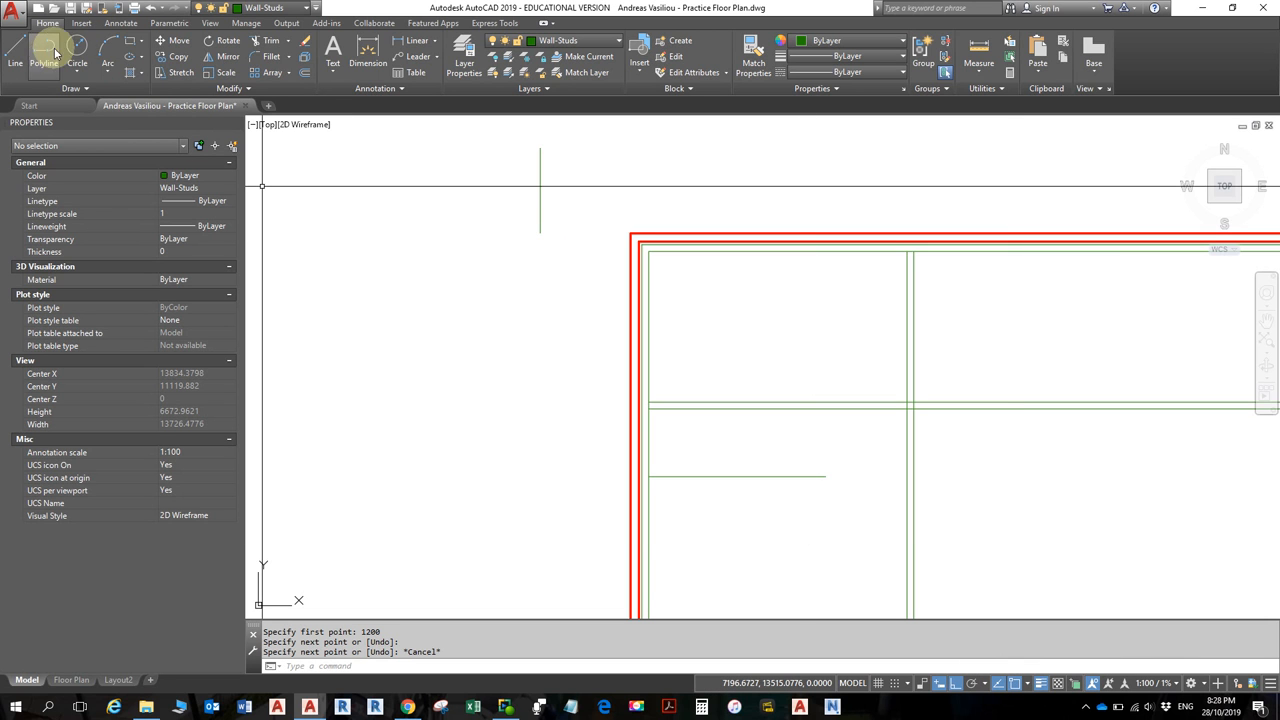
- Draw a trial line from the outer wall corner leftward, then upward
left_click(15, 50)
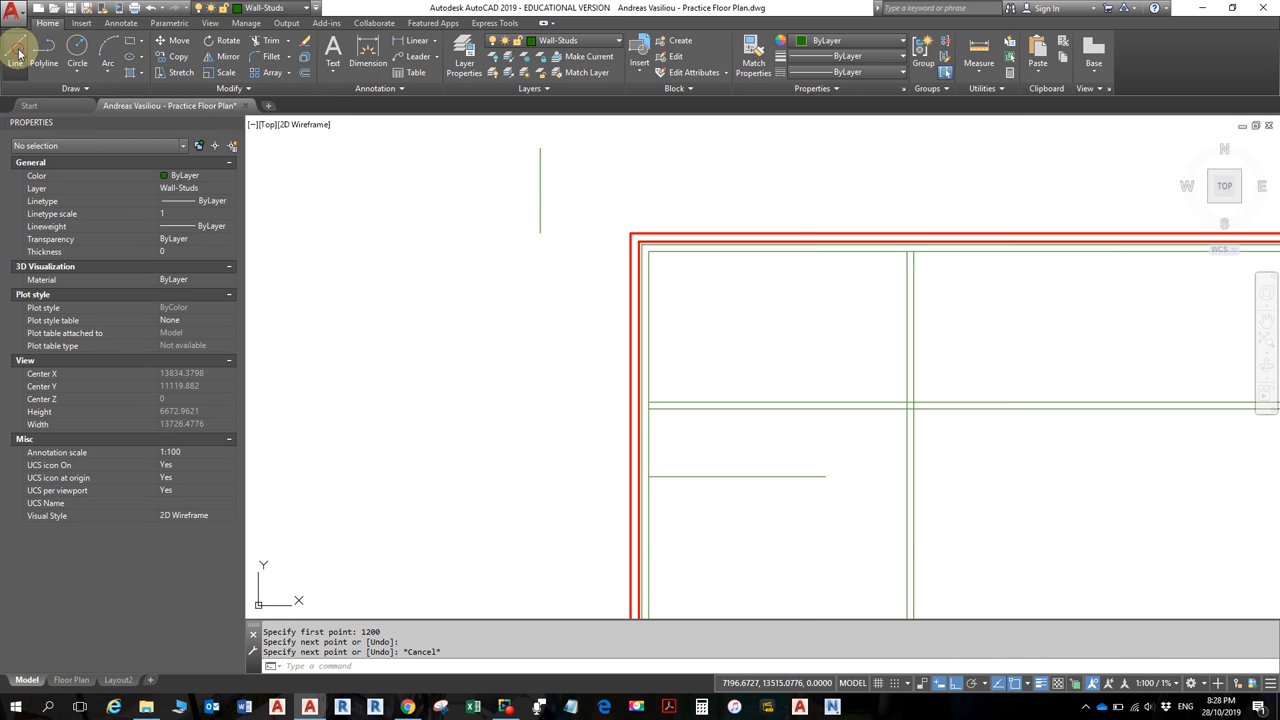
left_click(630, 233)
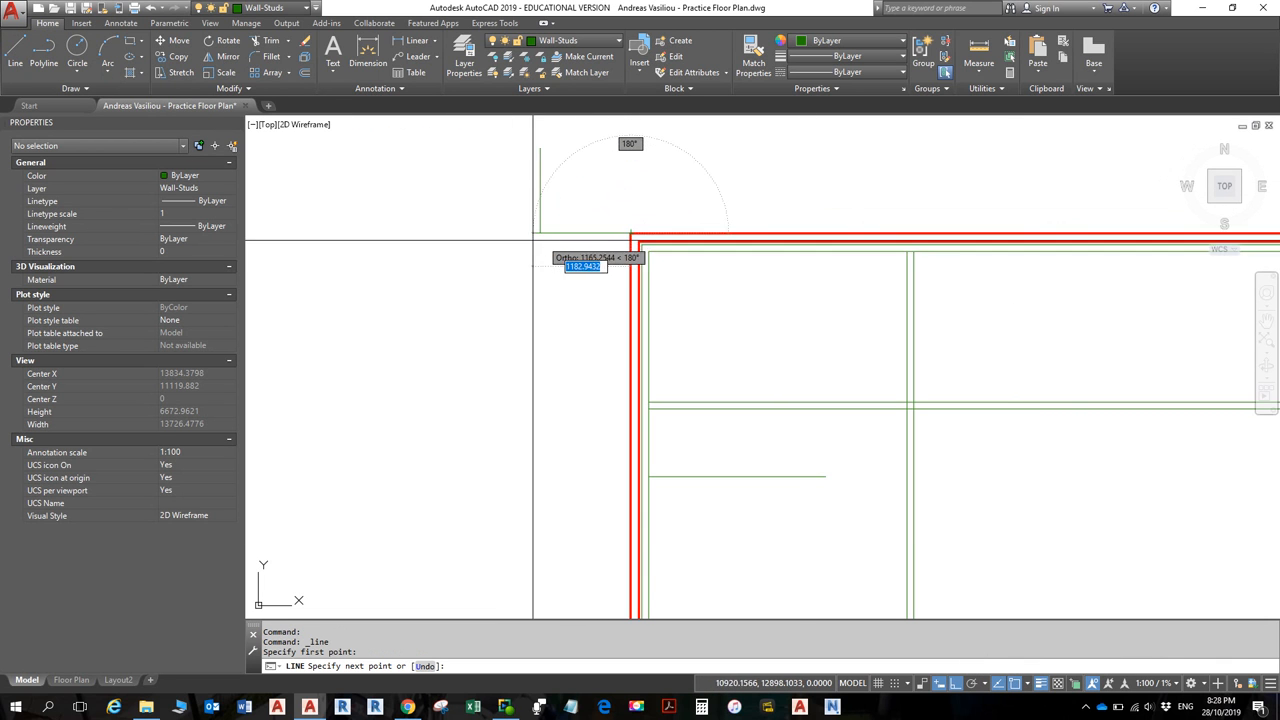
left_click(460, 233)
left_click(460, 150)
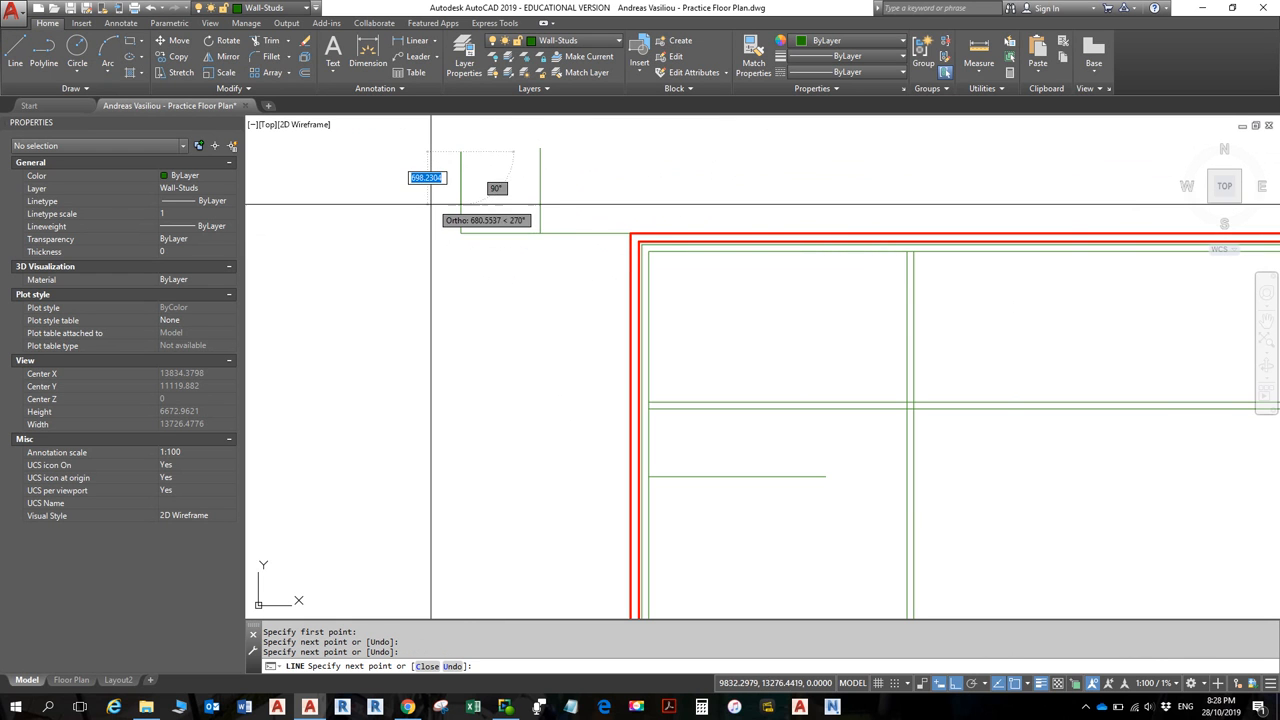
key("Escape")
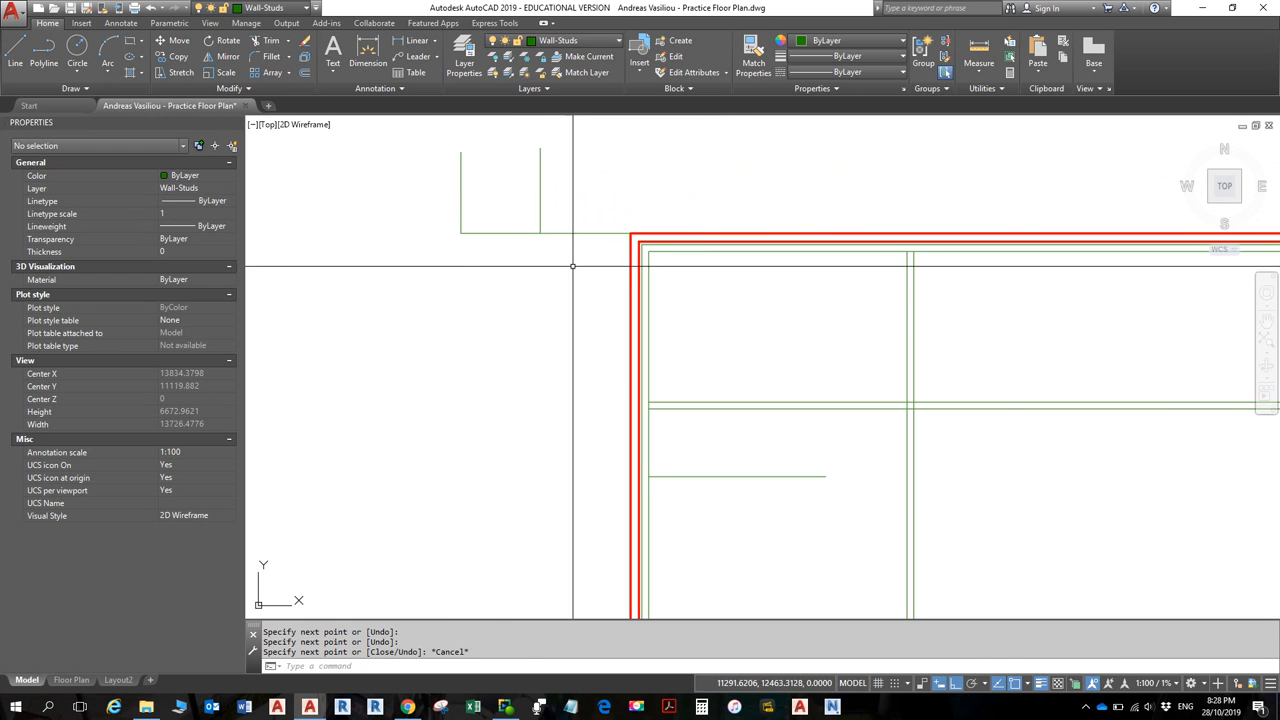
- Window-select and erase the two trial lines
left_click(573, 266)
left_click(491, 194)
key("Delete")
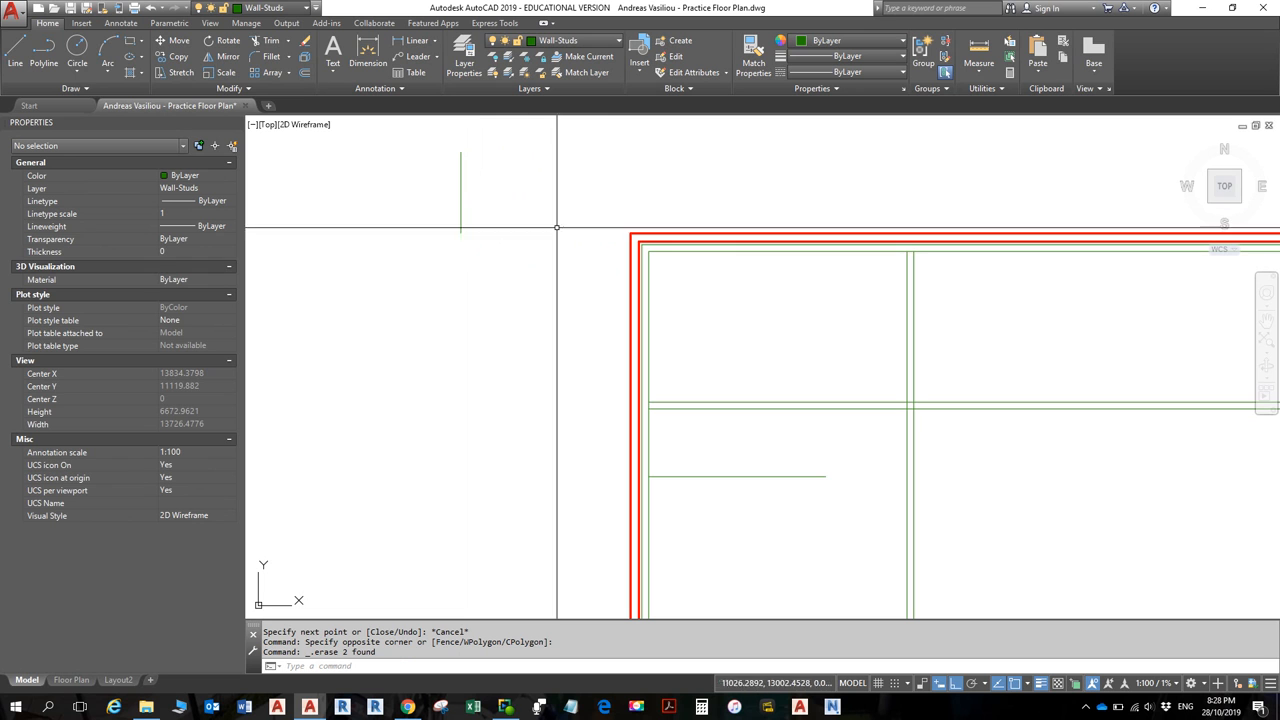
left_click(15, 55)
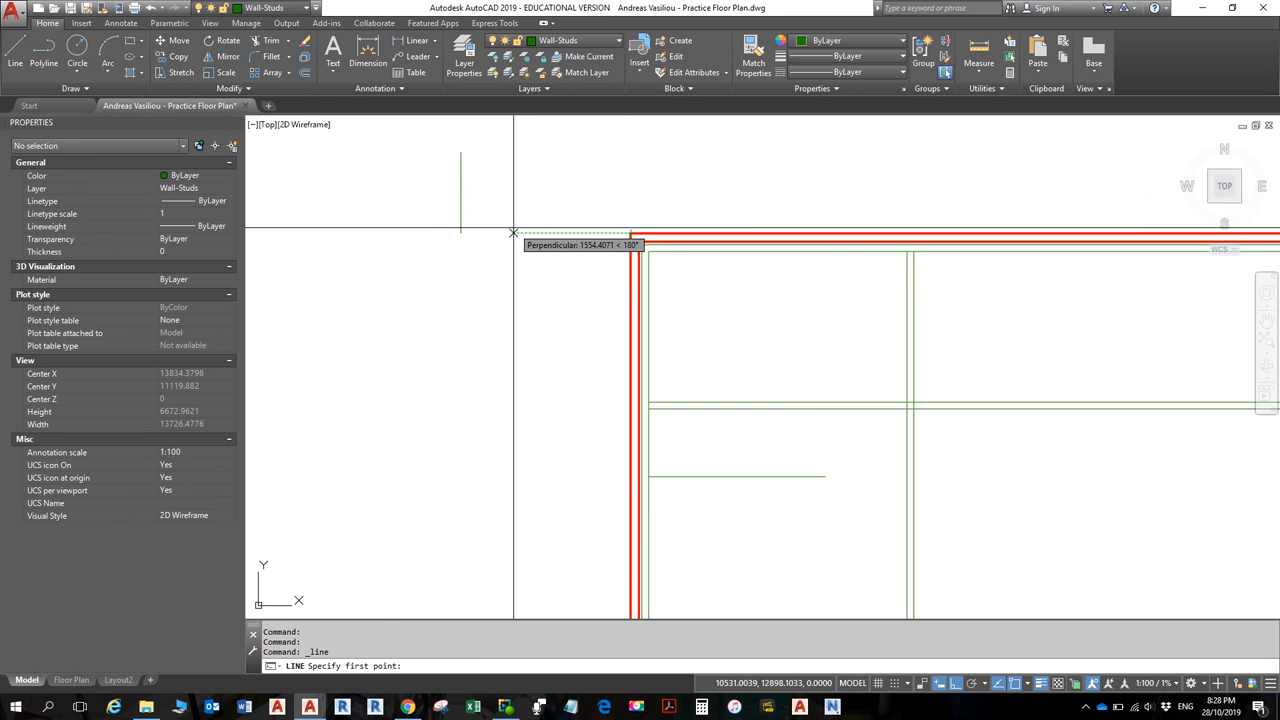
- Draw a line from 1200 left of the top-left outer corner straight up
type("1200")
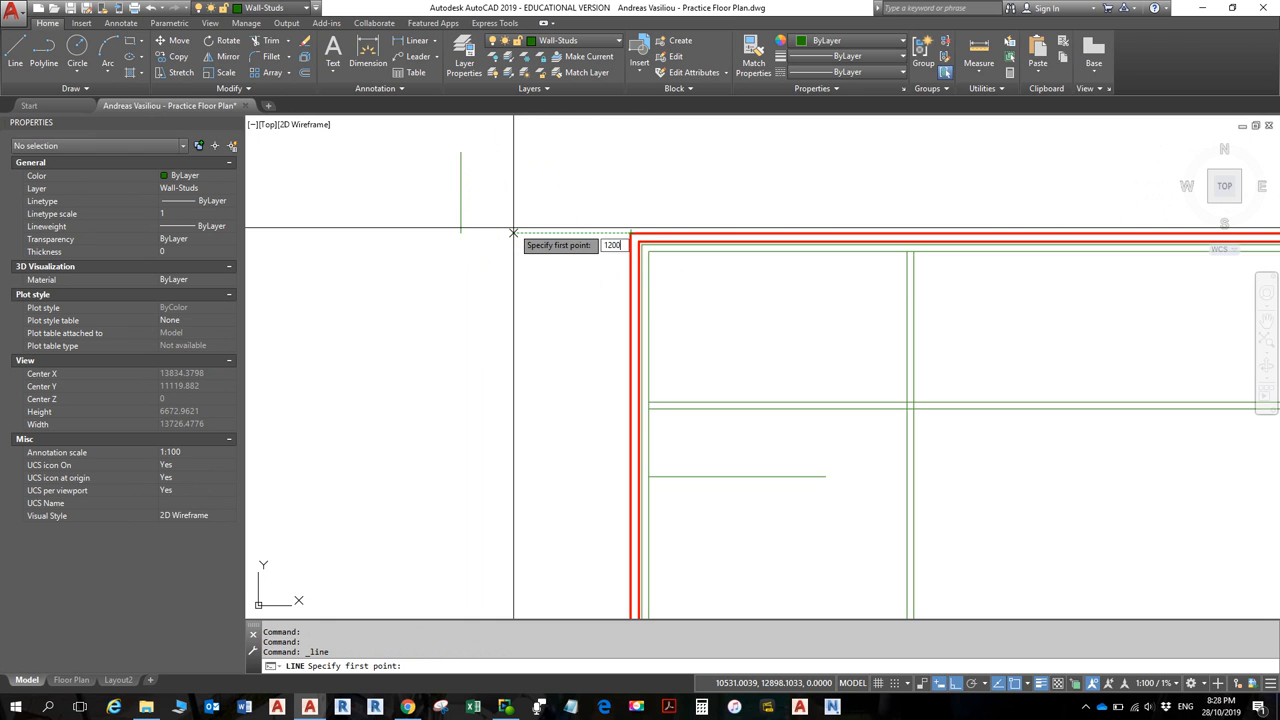
key("Return")
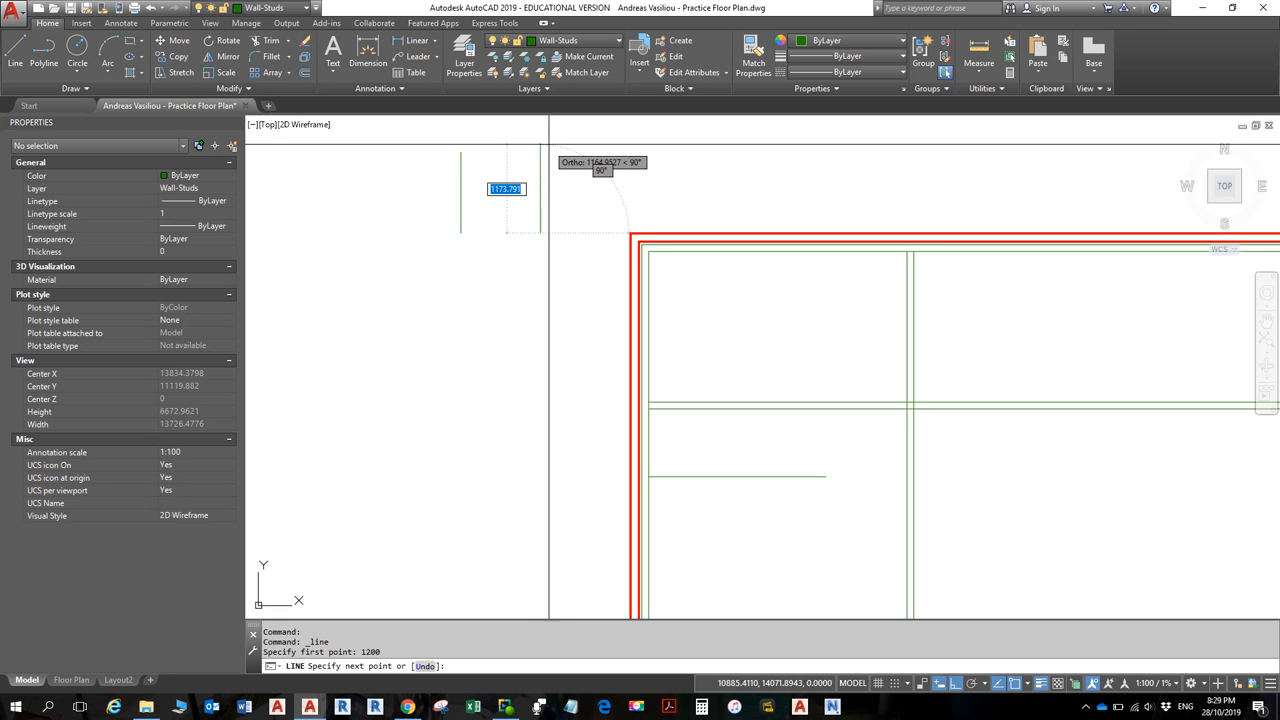
left_click(540, 130)
- End the current line and pan the view toward the floor plan
scroll(545, 135, "down", 6)
key("Escape")
key("Escape")
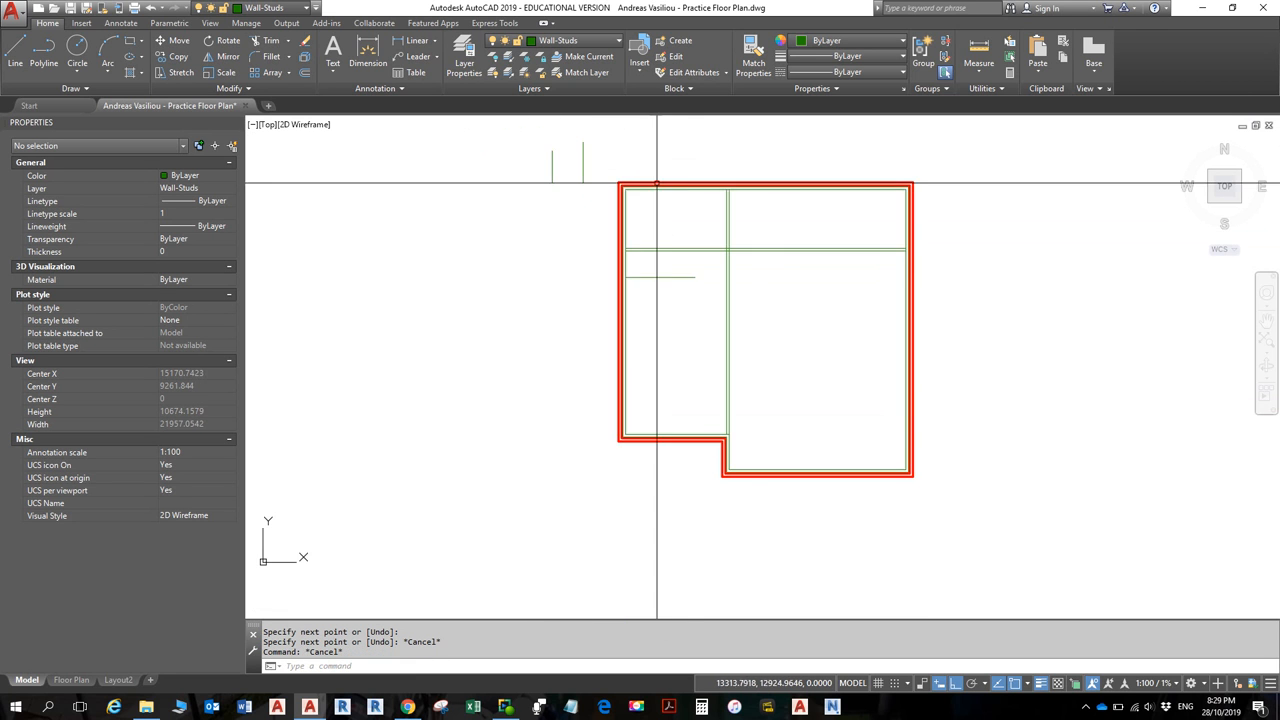
scroll(657, 343, "up", 4)
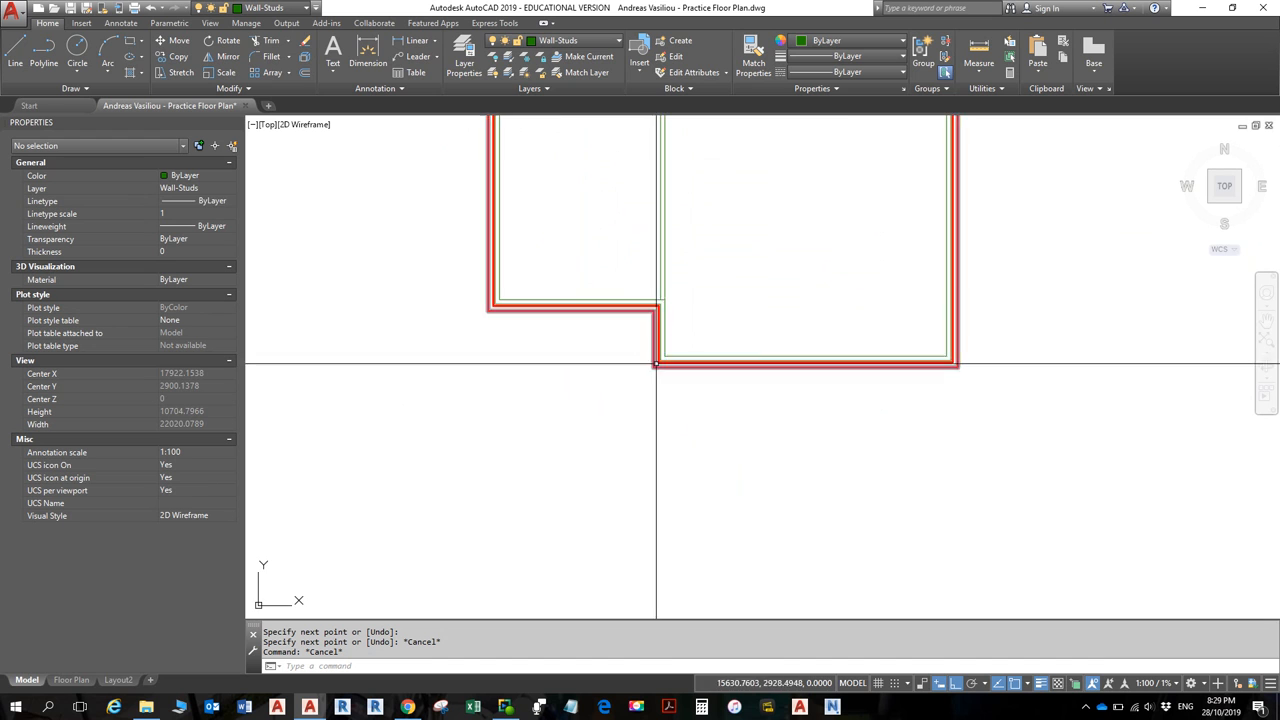
scroll(660, 356, "down", 4)
middle_click_drag(644, 331, 669, 412)
scroll(586, 239, "up", 2)
scroll(620, 256, "up", 4)
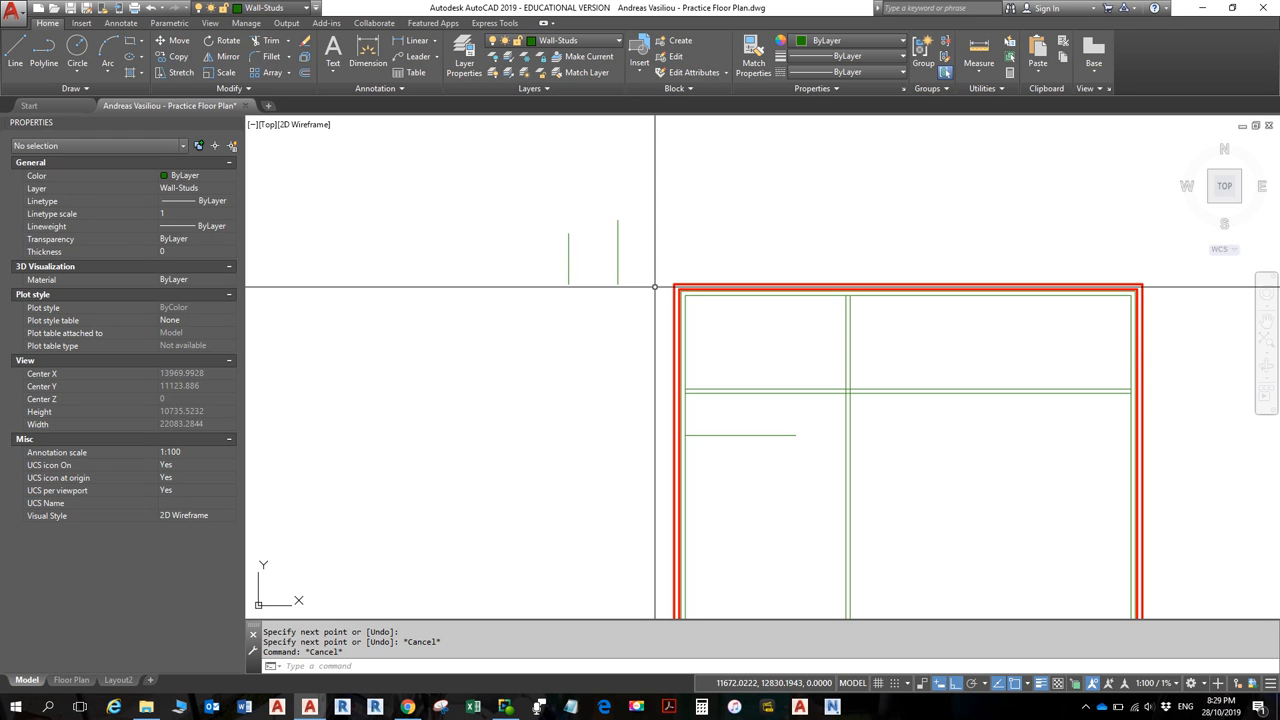
- Zoom to the plan's stepped lower-left corner and start a new line there
scroll(695, 399, "up", 4)
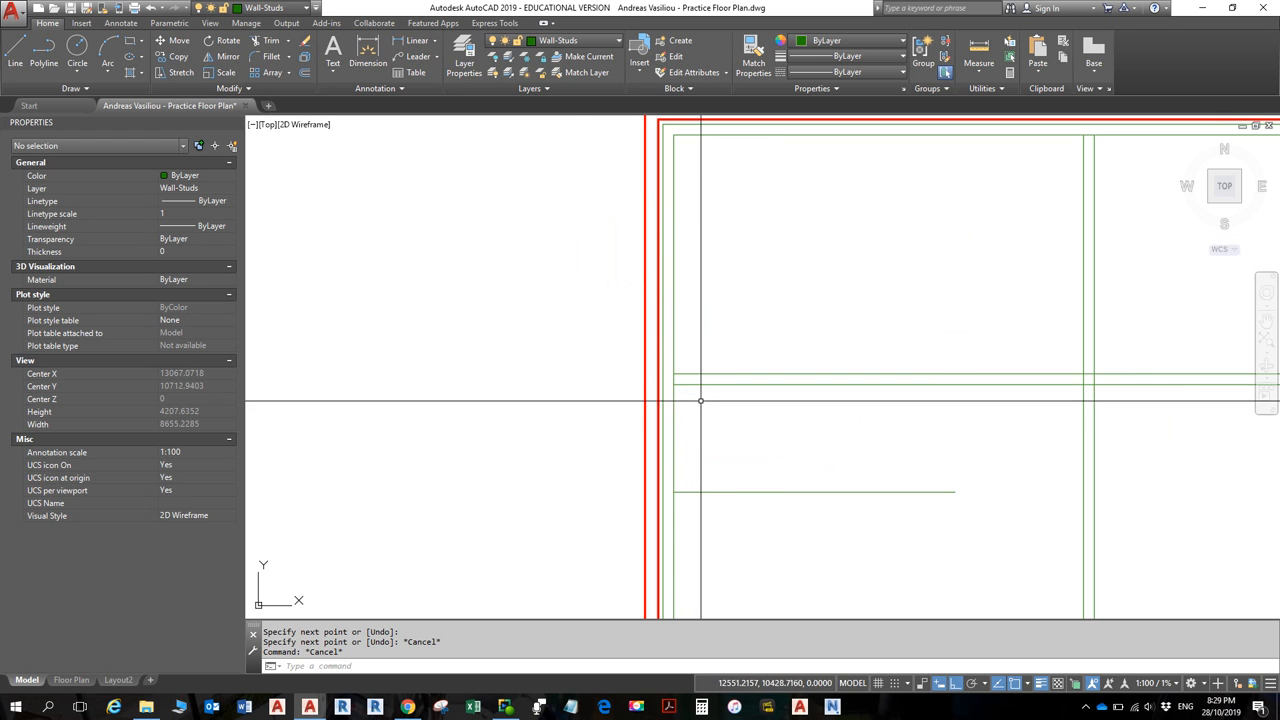
scroll(697, 398, "down", 2)
middle_click_drag(699, 396, 677, 243)
middle_click_drag(663, 486, 634, 214)
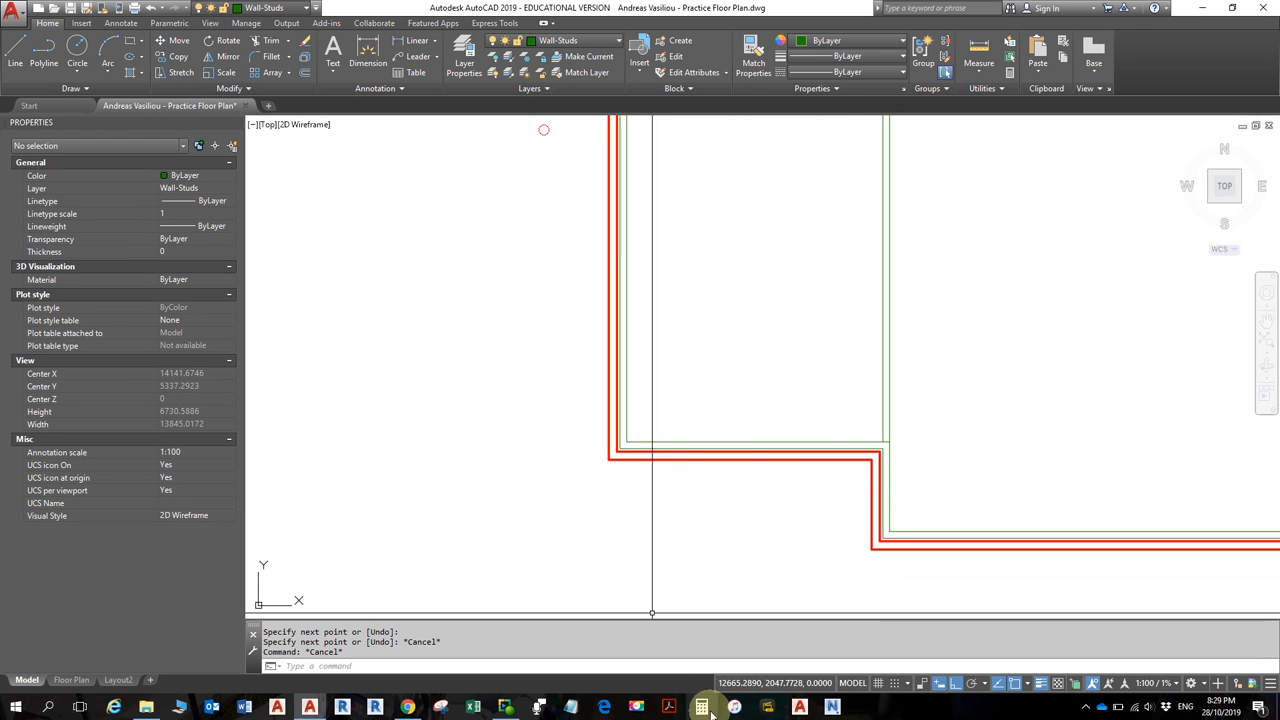
scroll(706, 400, "down", 2)
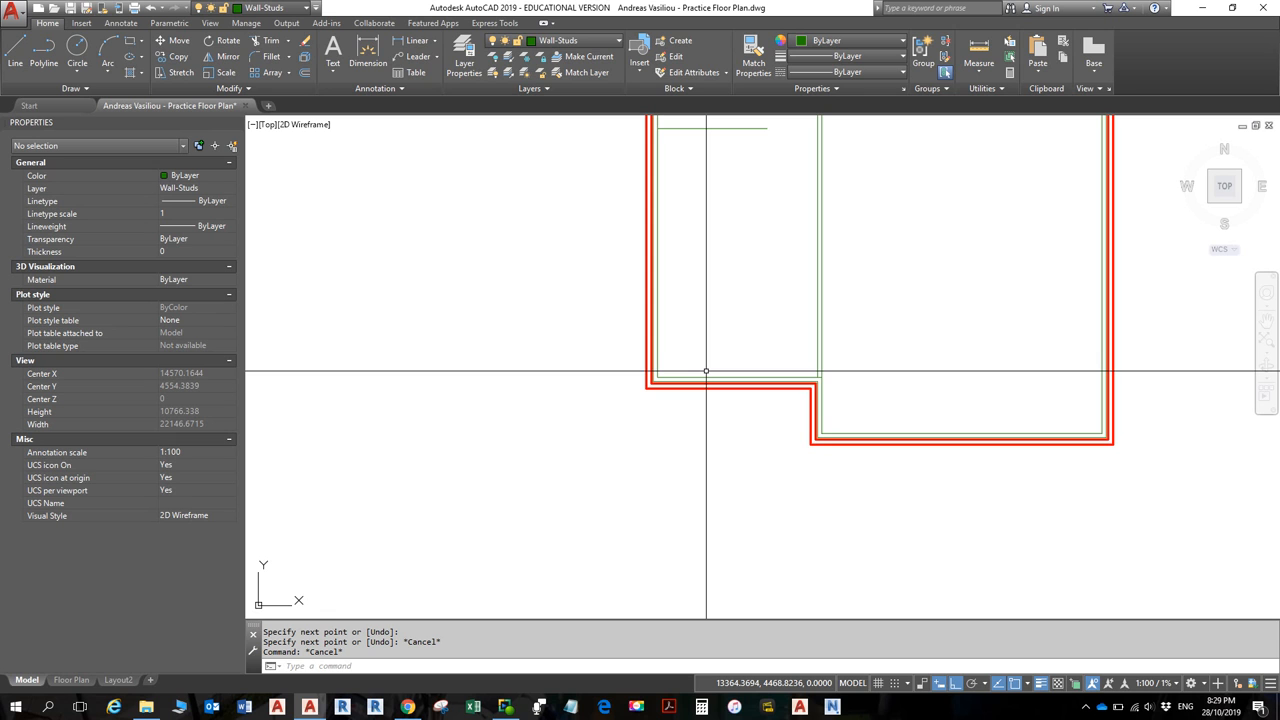
key("alt")
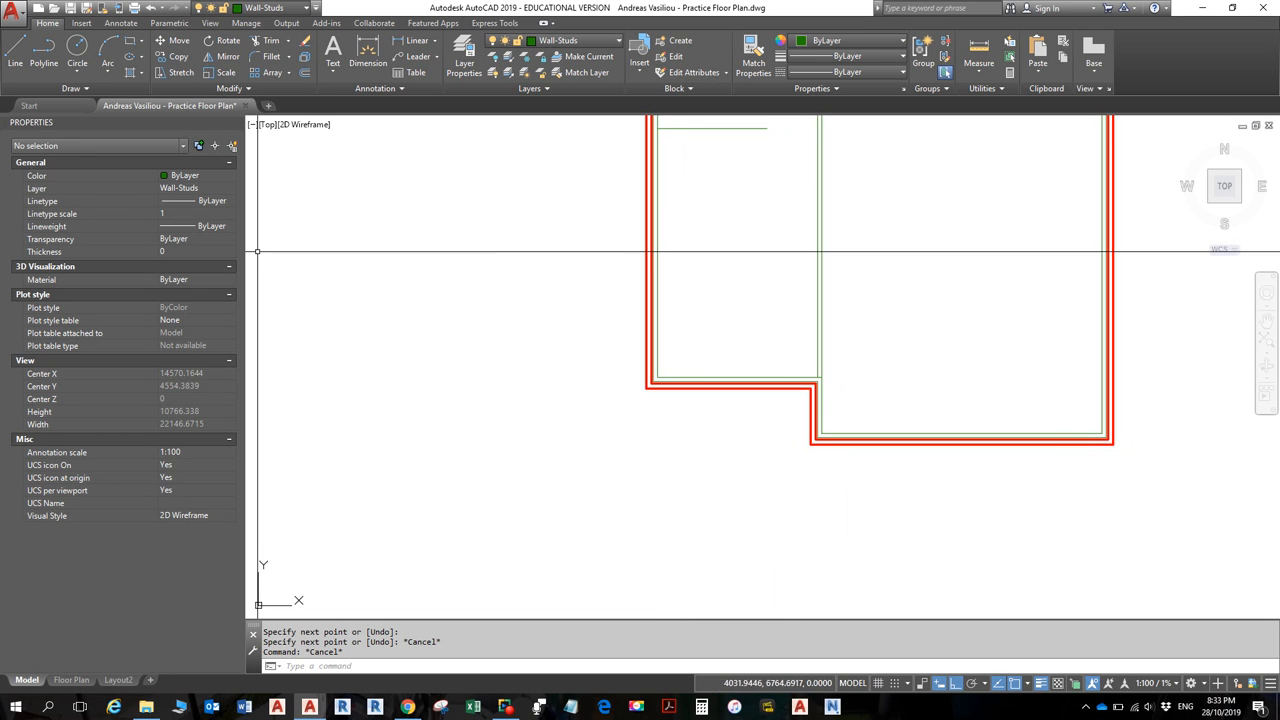
left_click(15, 57)
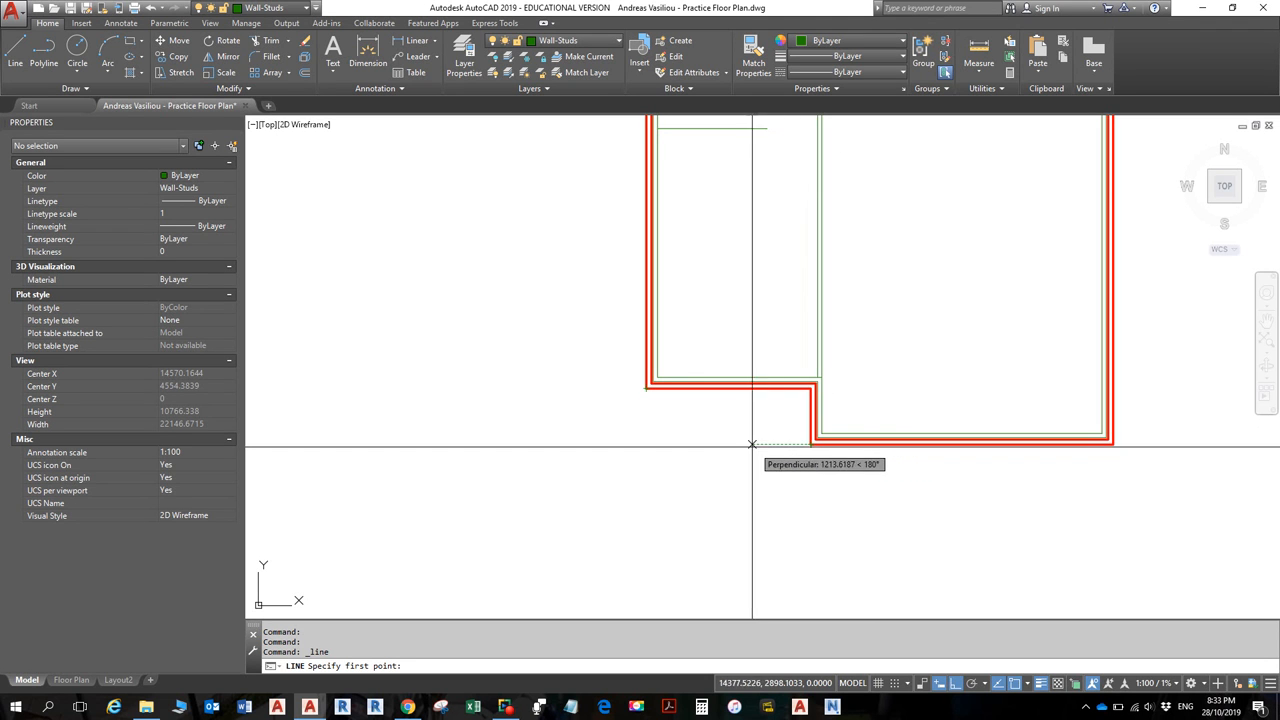
- Draw a short trial line below the left wall, then delete the stray green line there
left_click(646, 444)
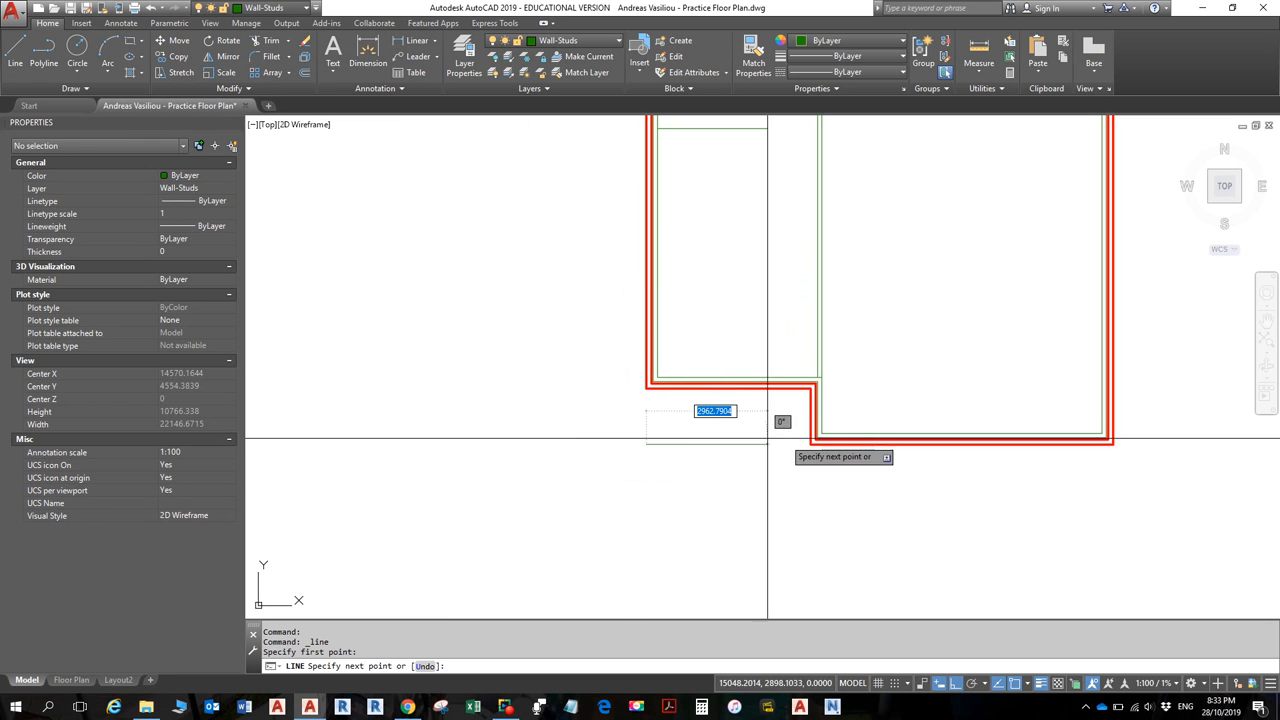
left_click(553, 535)
key("Escape")
key("Escape")
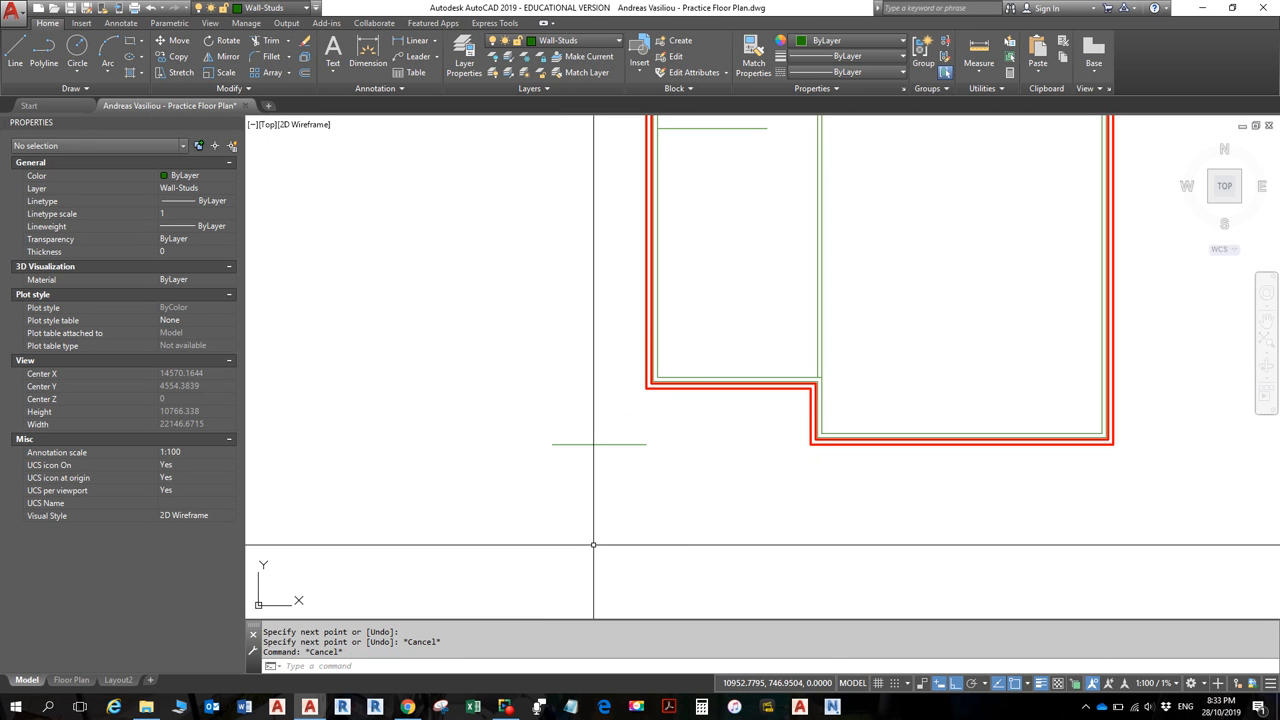
left_click(624, 443)
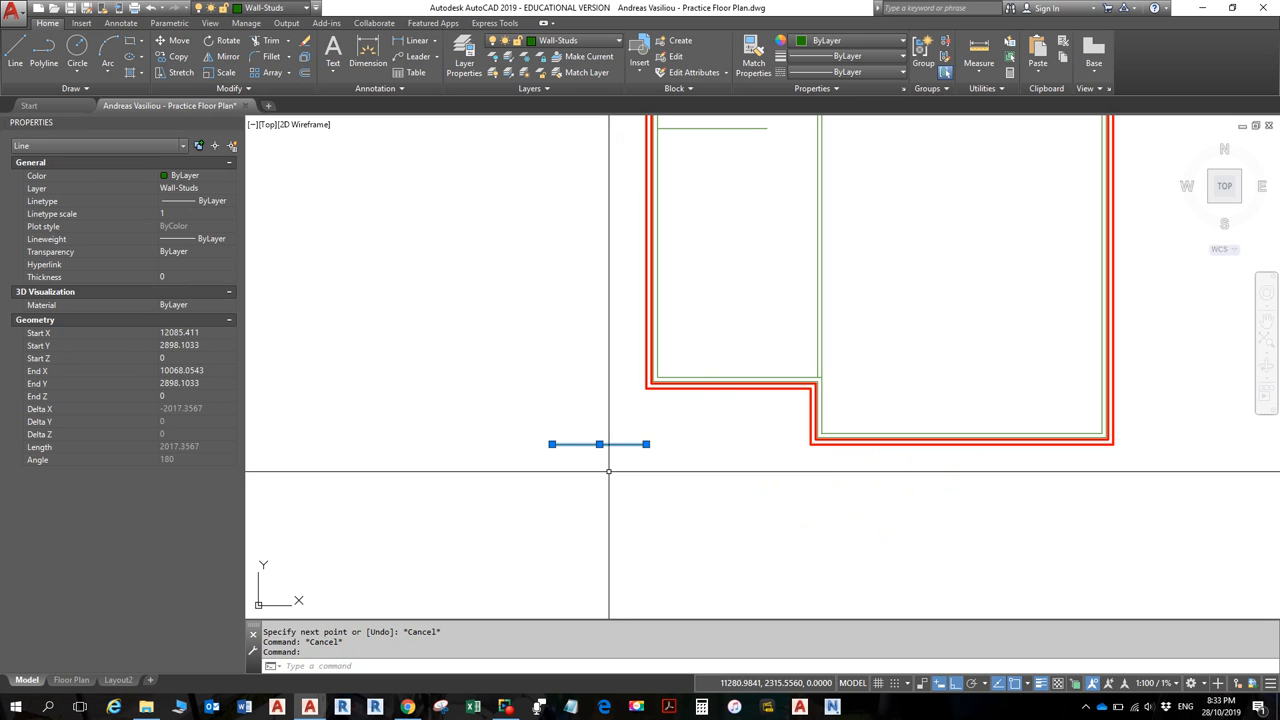
key("Delete")
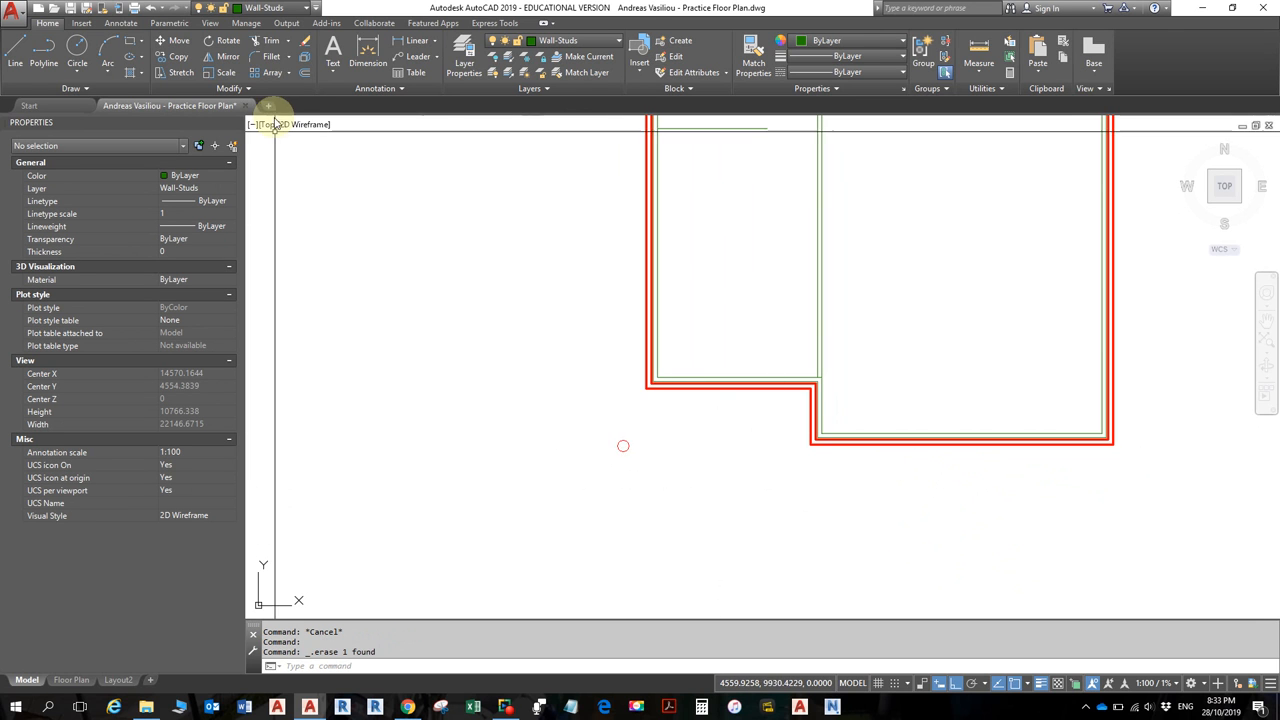
- Start a line left of the wall corner, then cancel it
left_click(15, 55)
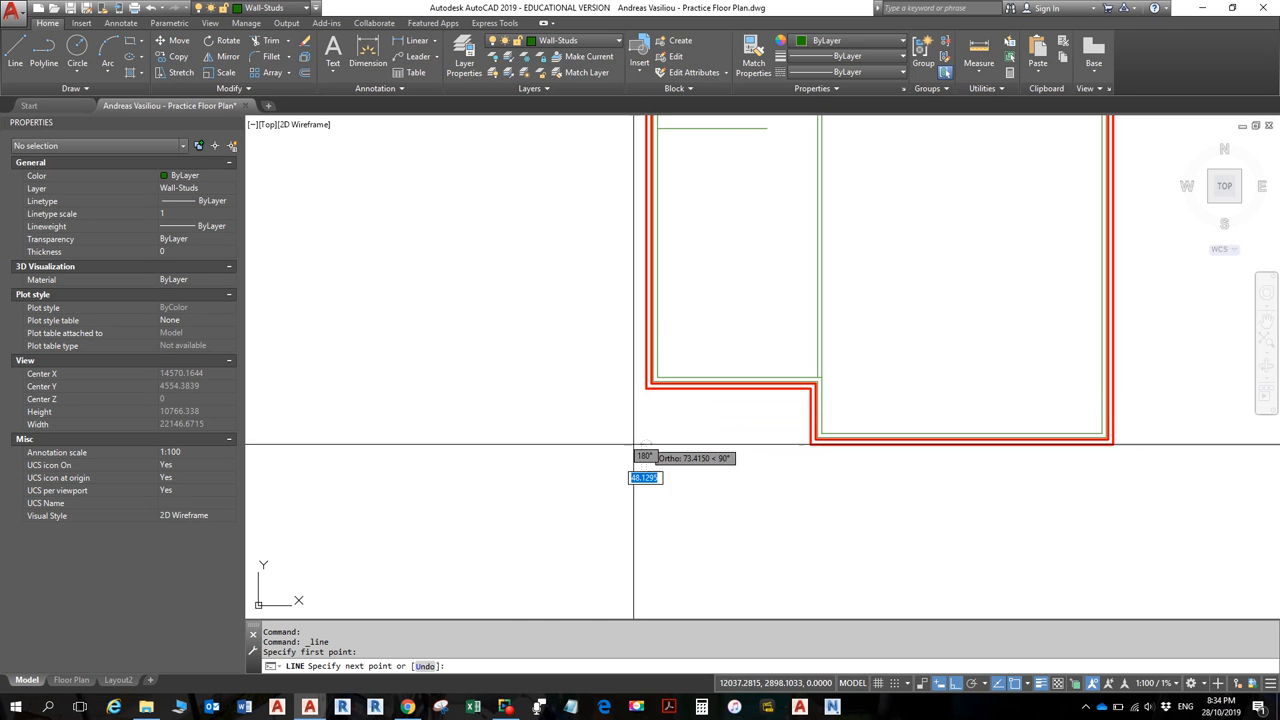
left_click(521, 444)
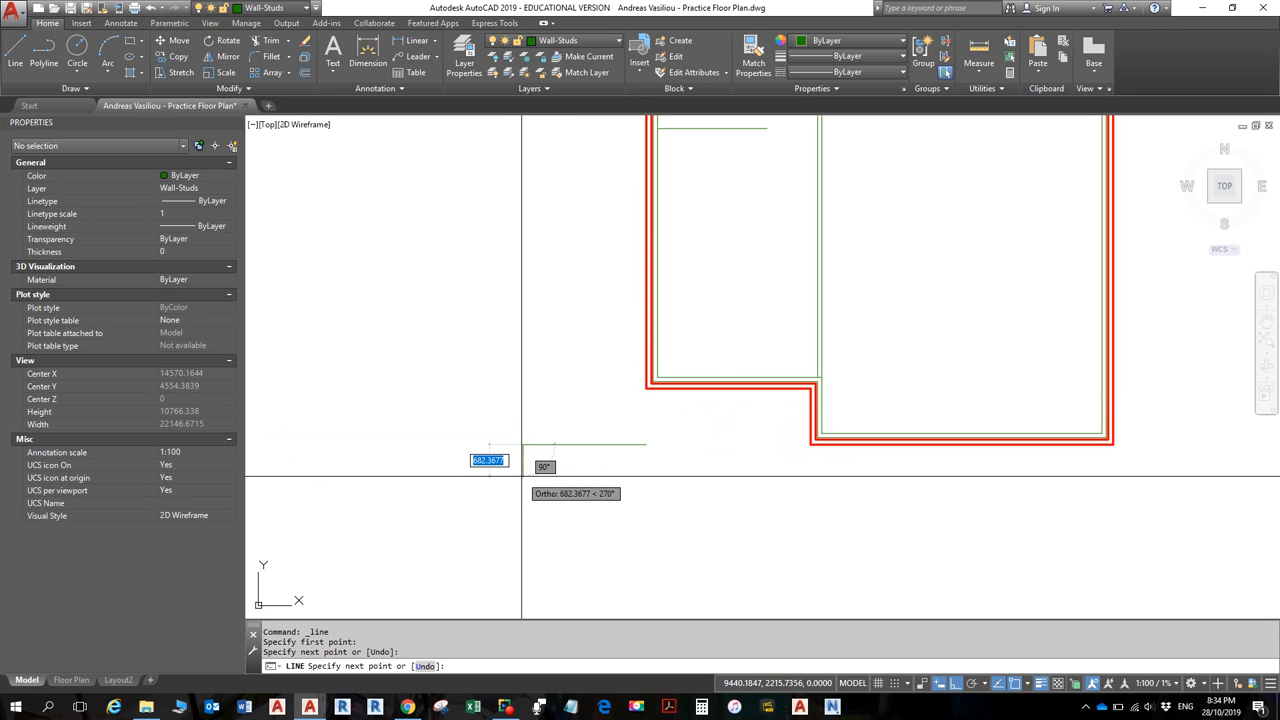
key("Escape")
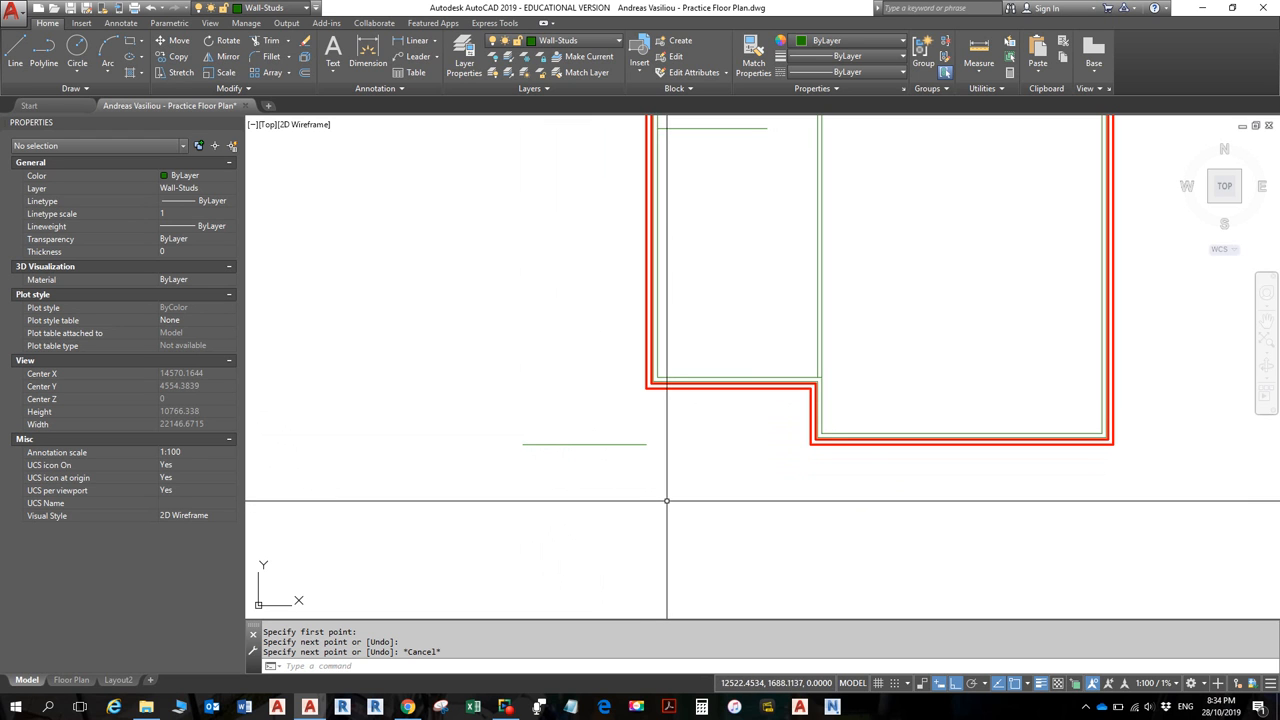
- Window-select the short green line below the plan and delete it
scroll(662, 482, "down", 4)
middle_click_drag(676, 461, 658, 440)
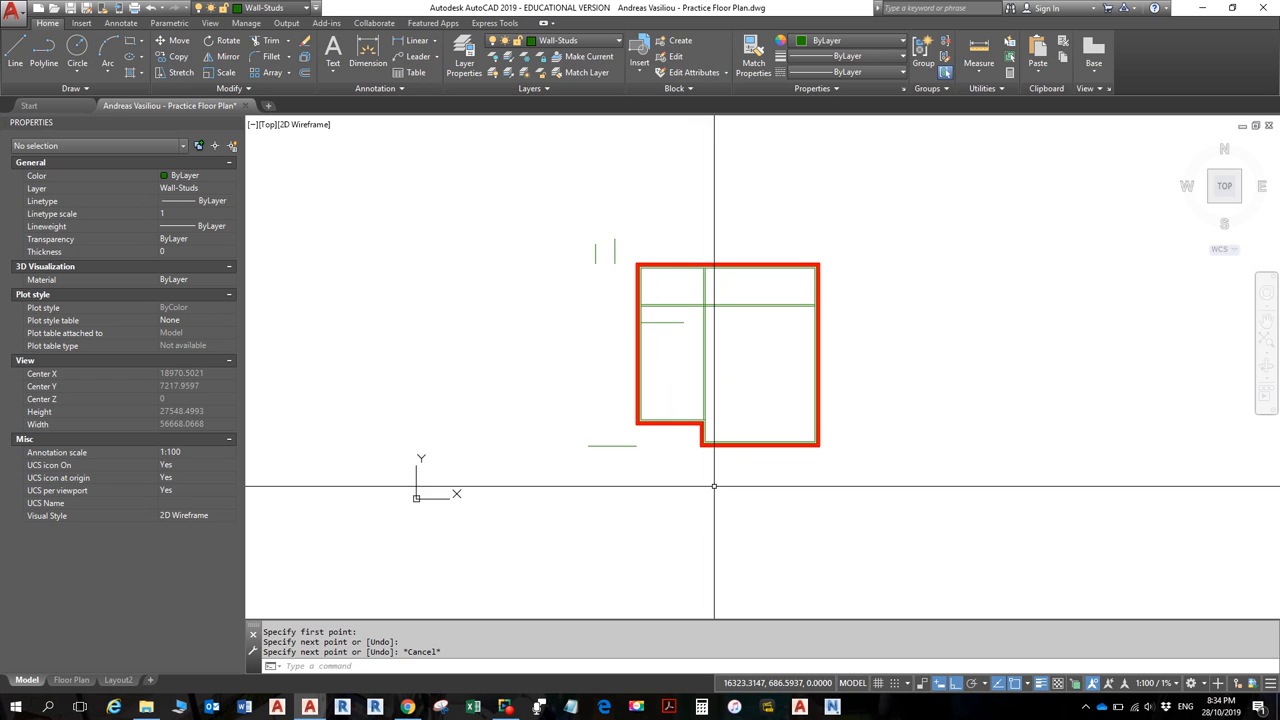
left_click(625, 457)
left_click(613, 440)
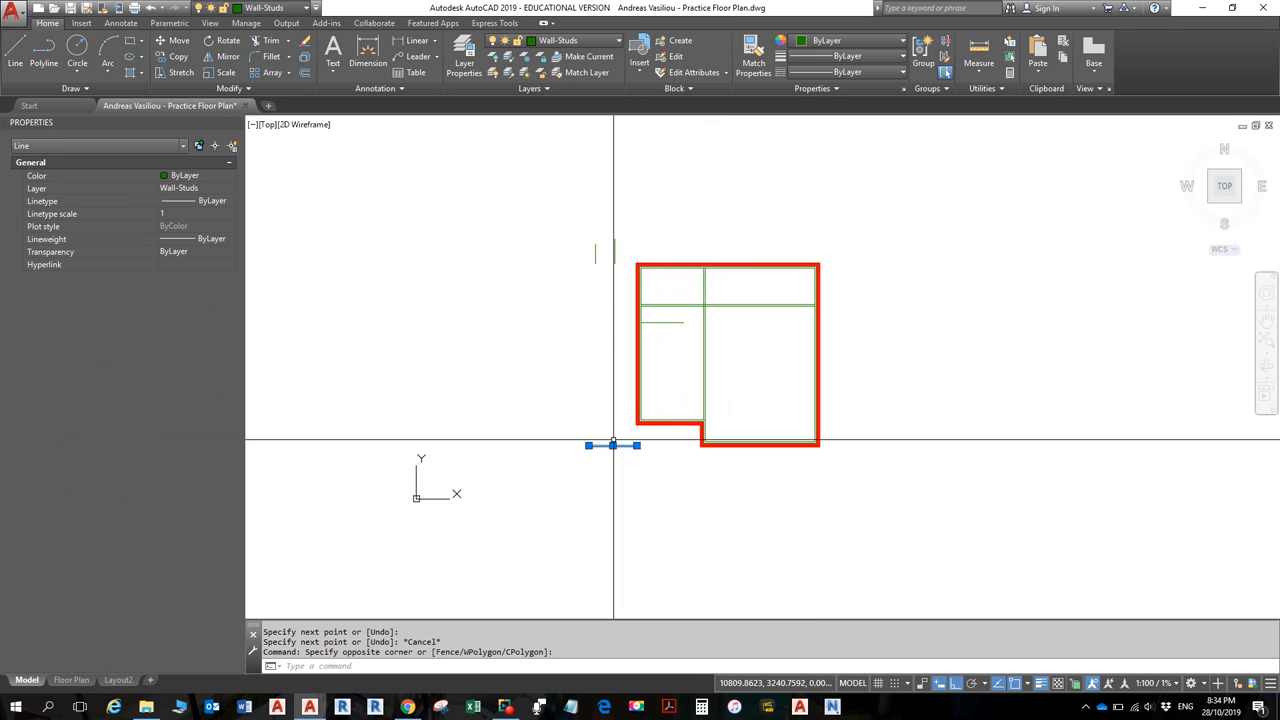
key("Delete")
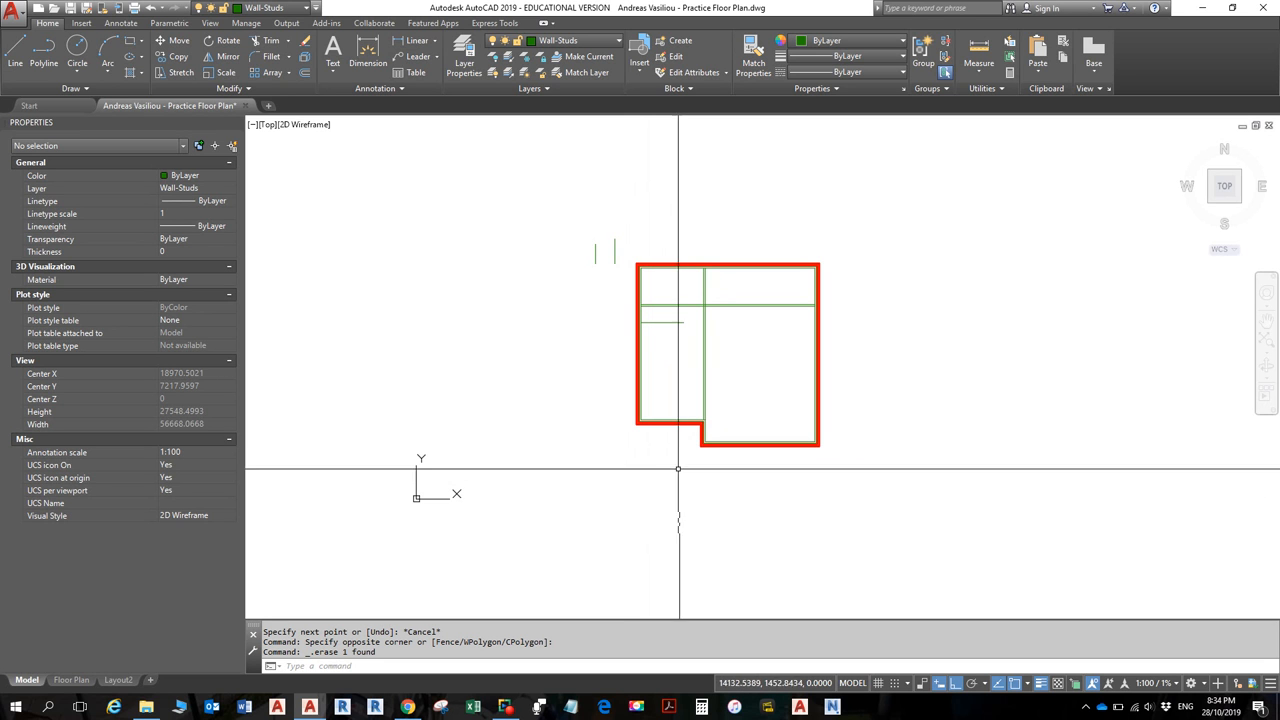
- Window-select the two short green lines left of the plan and delete them
left_click(628, 275)
left_click(571, 217)
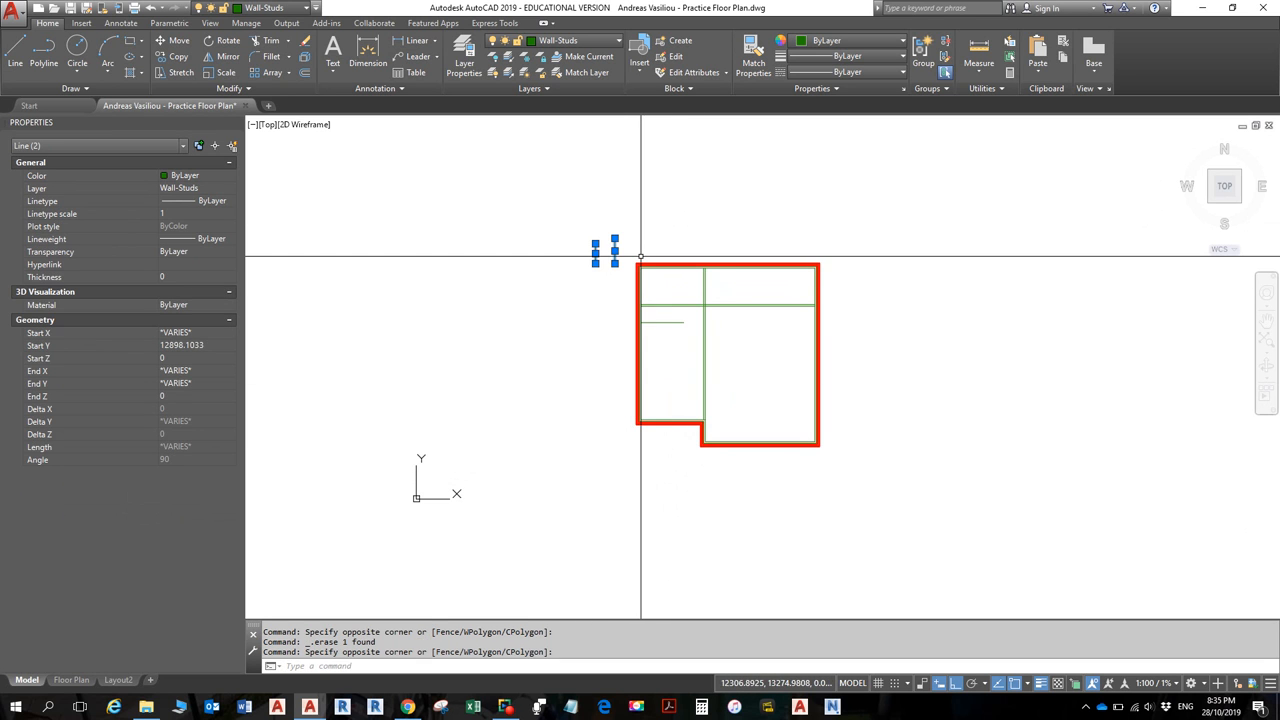
key("Delete")
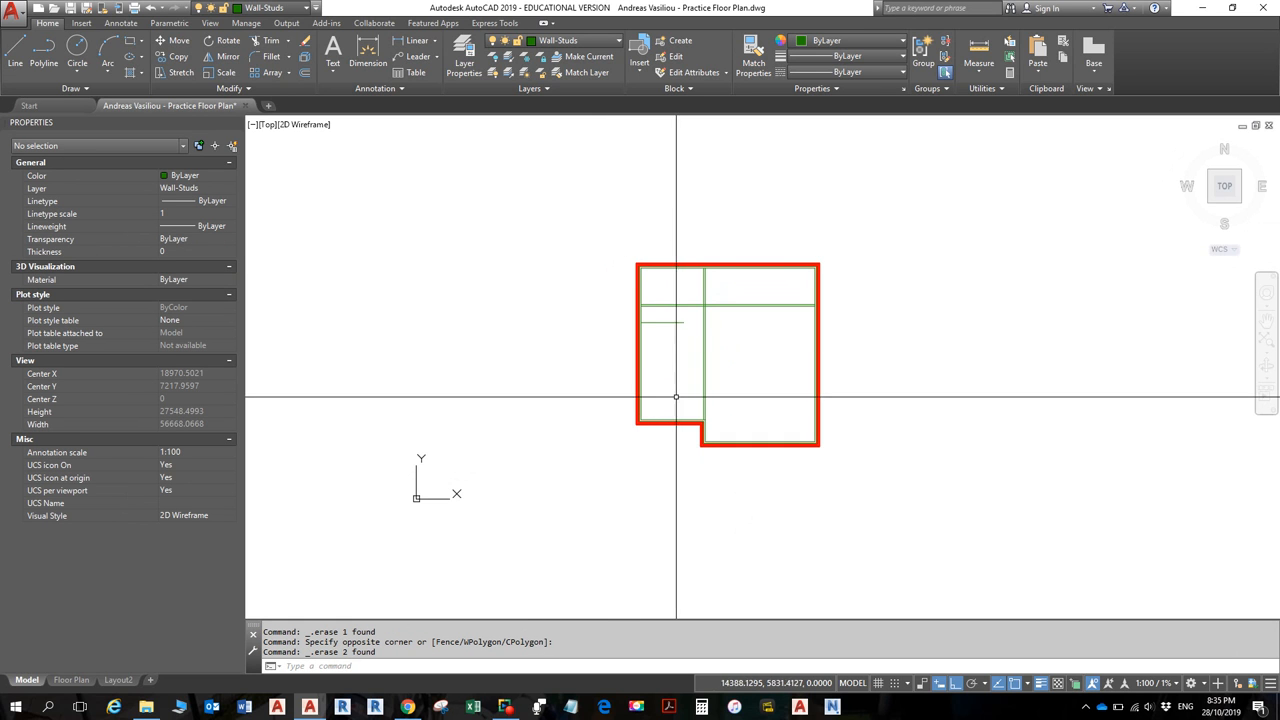
scroll(672, 459, "up", 4)
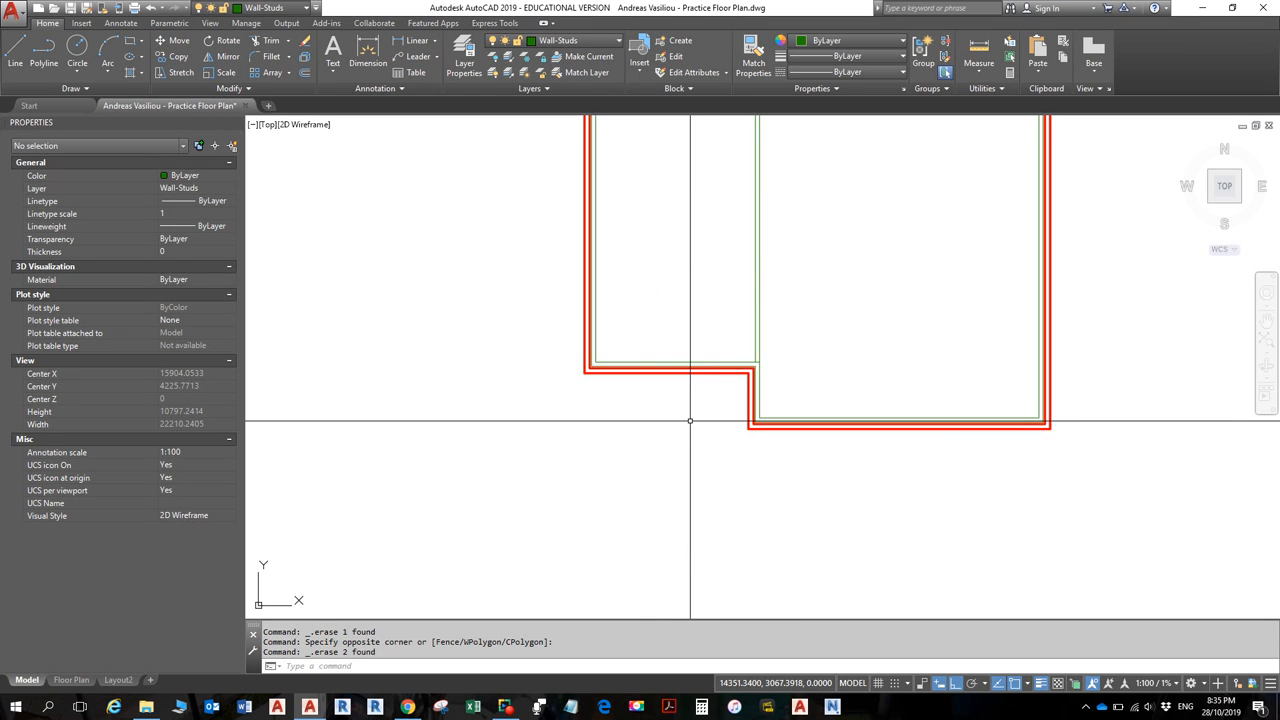
scroll(675, 395, "up", 4)
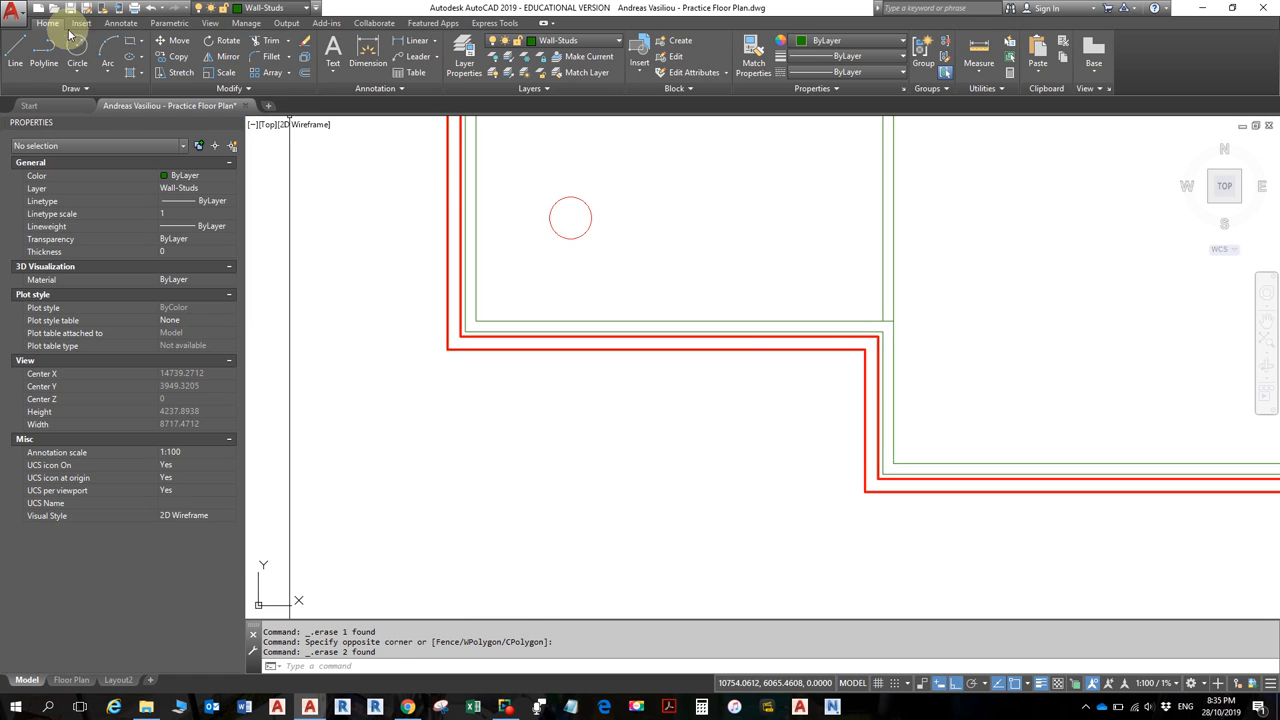
- Draw a test diagonal across the red wall corners and a vertical line down from its midpoint
left_click(25, 47)
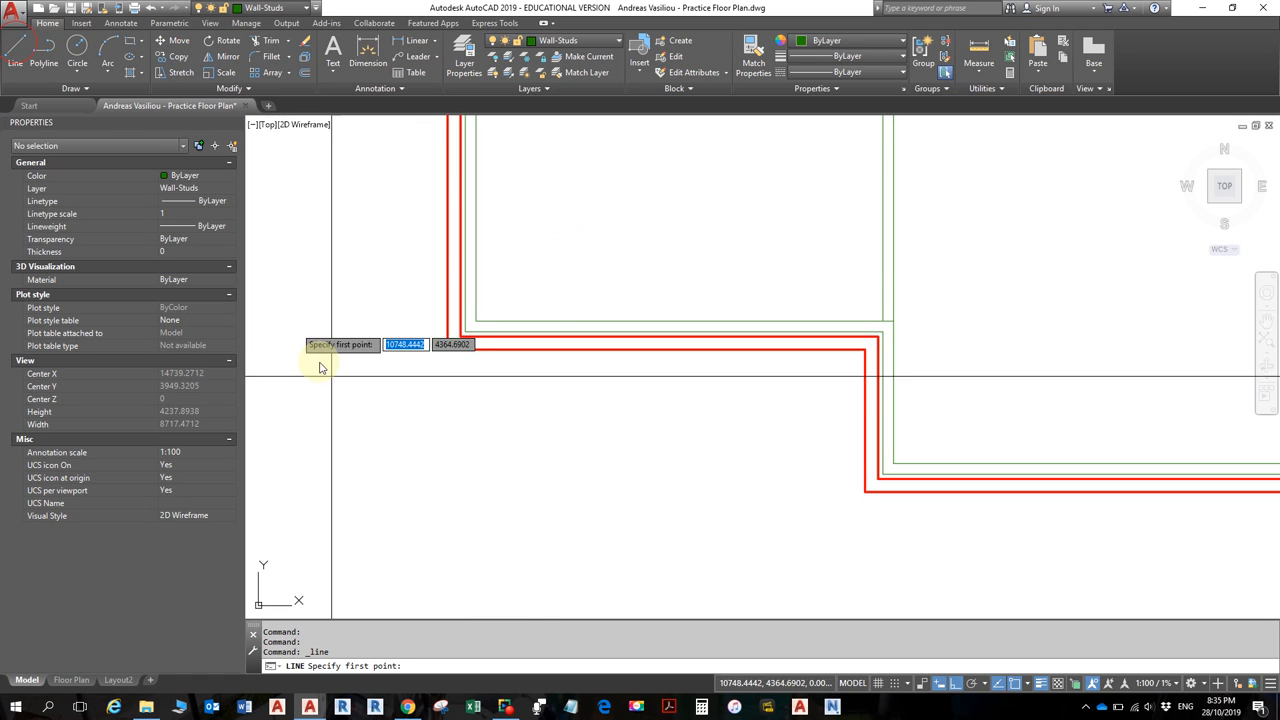
left_click(448, 349)
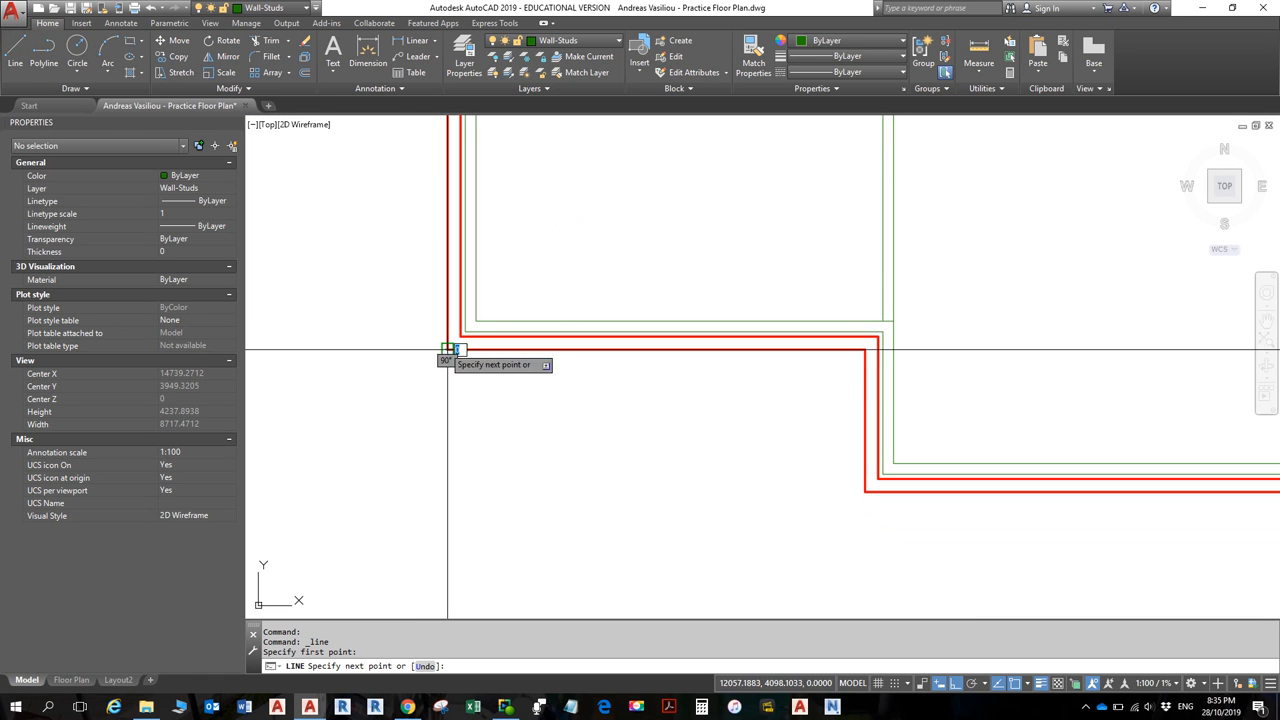
left_click(863, 490)
key("Escape")
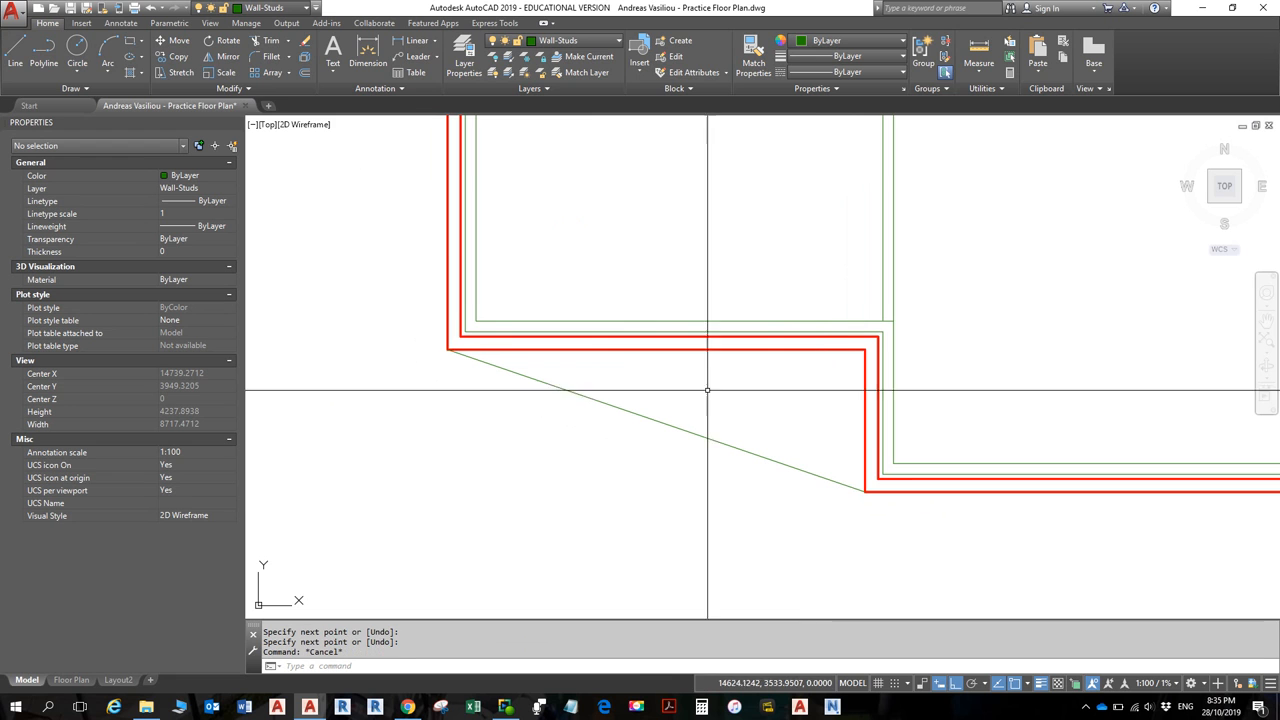
left_click(12, 50)
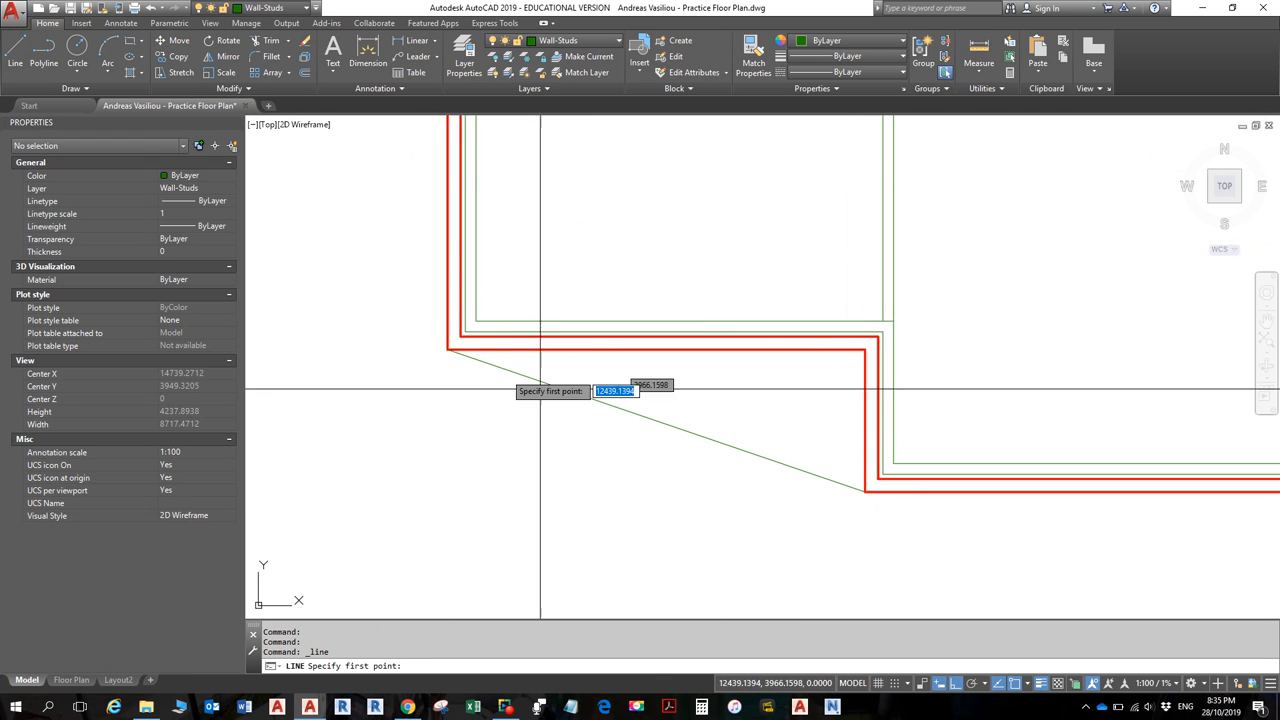
left_click(656, 421)
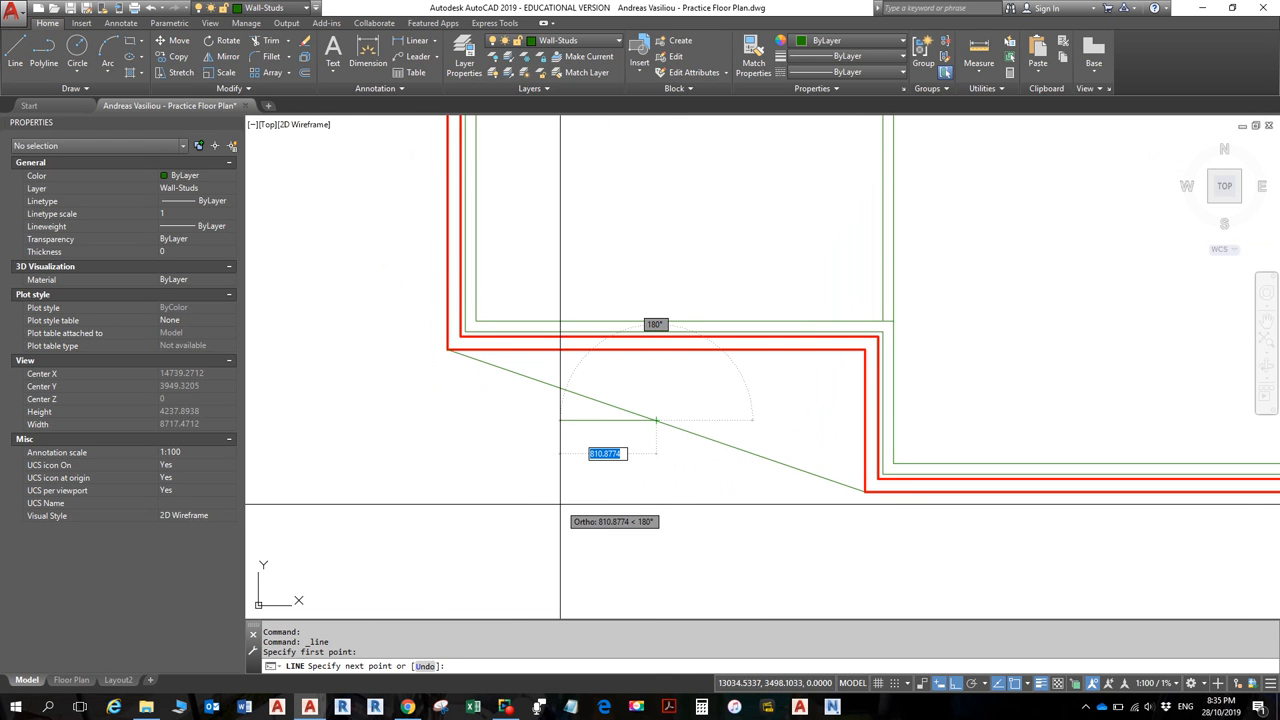
left_click(627, 558)
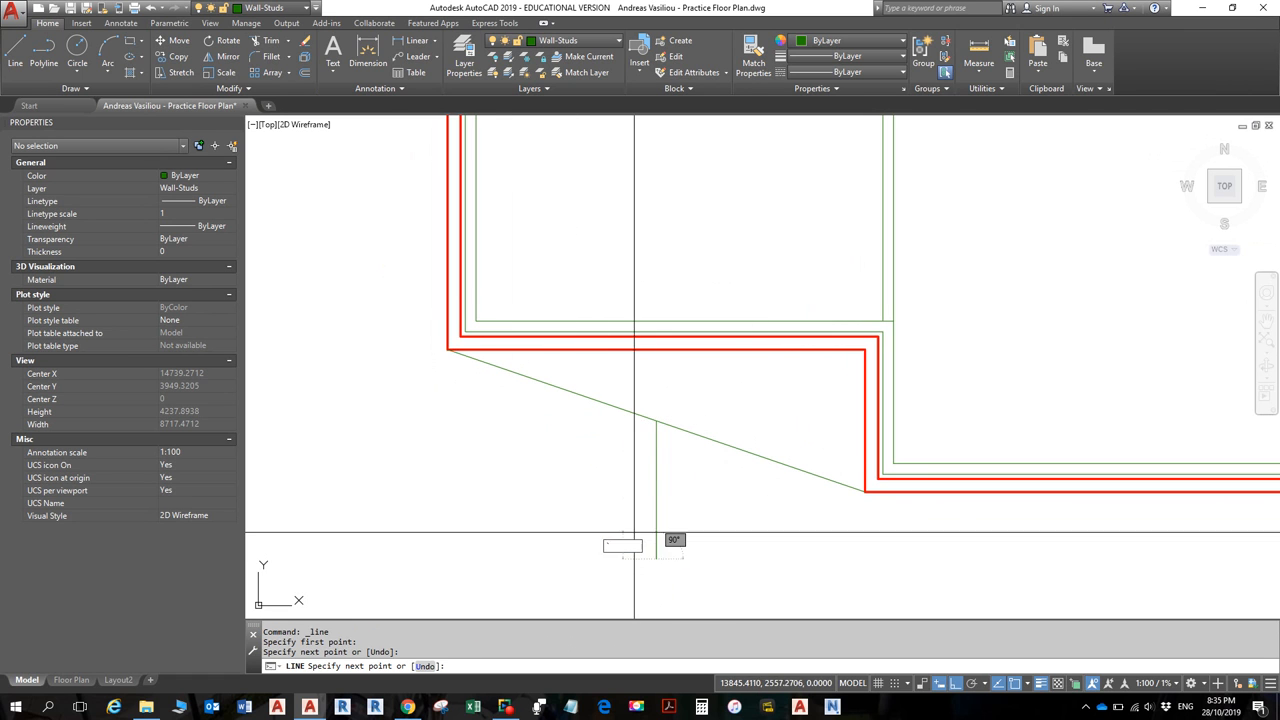
key("Escape")
key("Escape")
key("Escape")
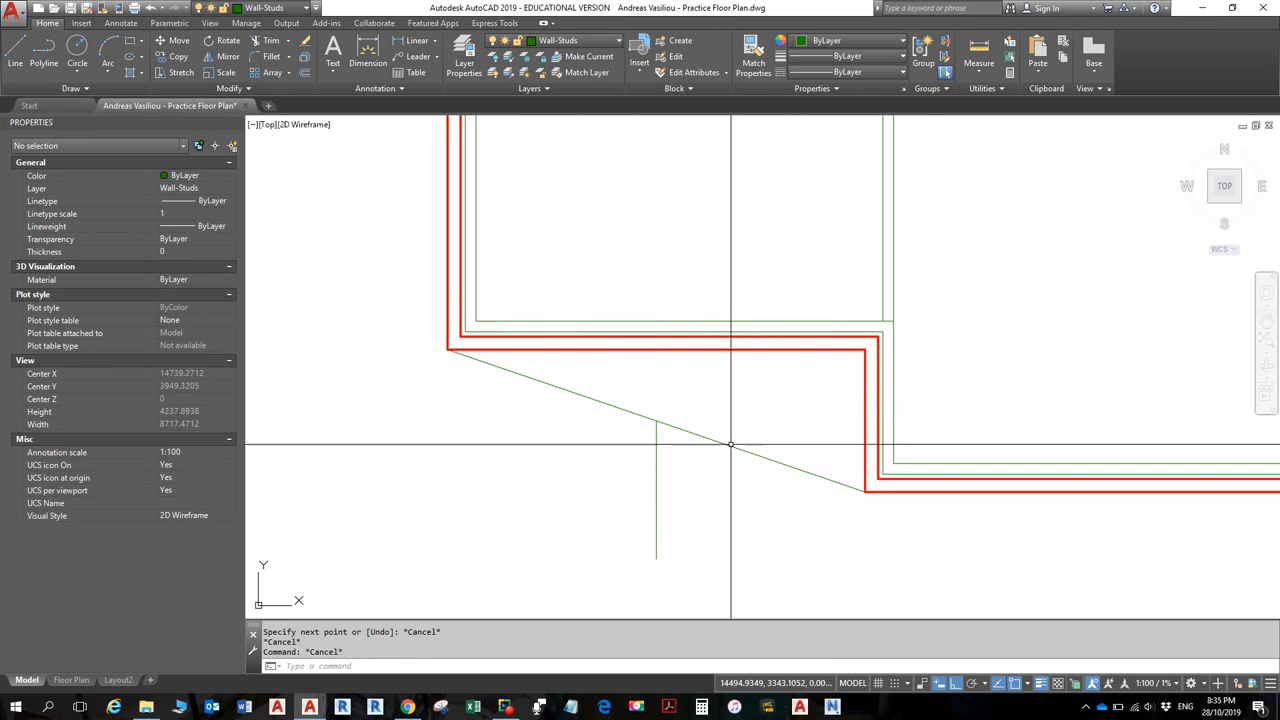
- Erase the test diagonal, then window-select and erase the vertical stub
left_click(733, 441)
key("Delete")
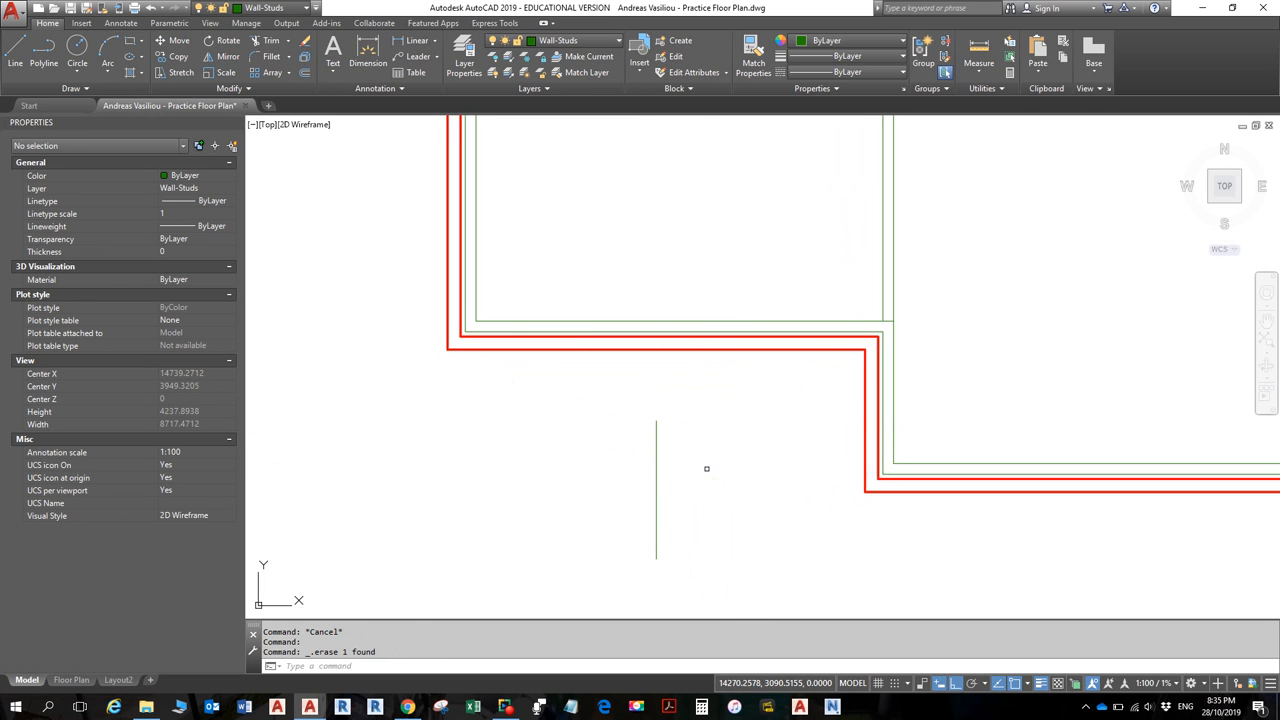
key("Return")
left_click(707, 470)
left_click(611, 428)
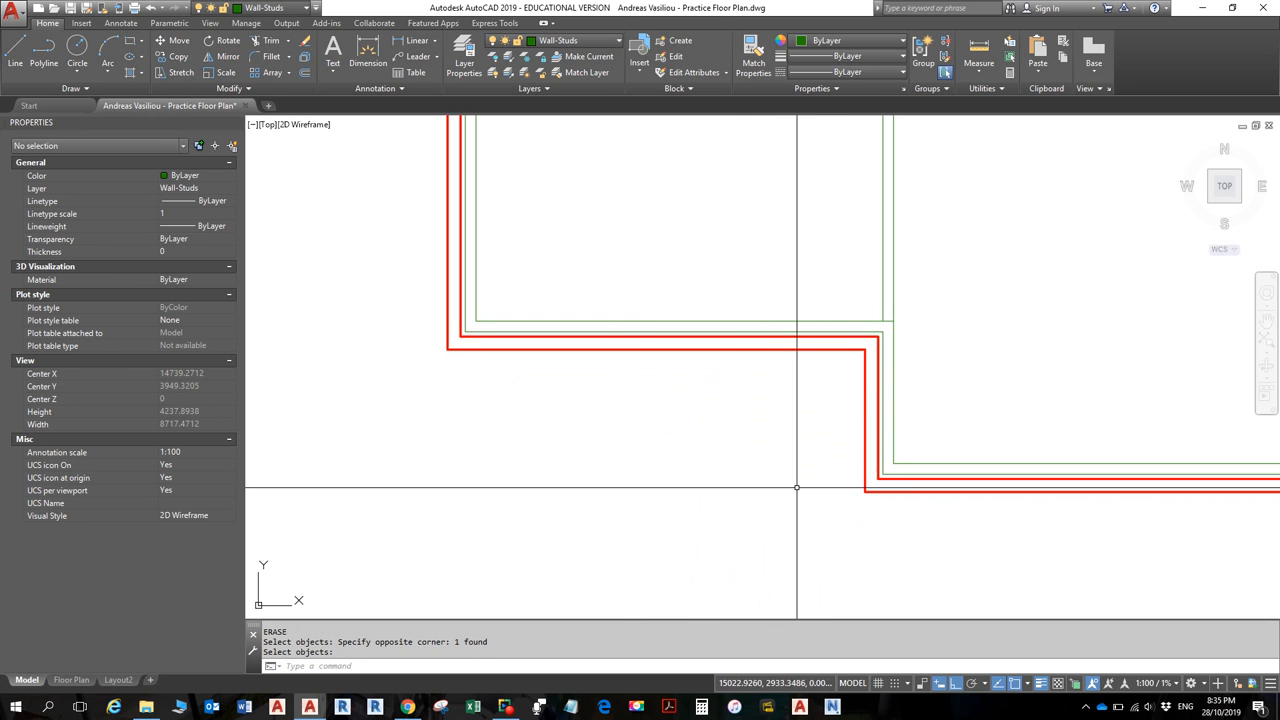
left_click(20, 60)
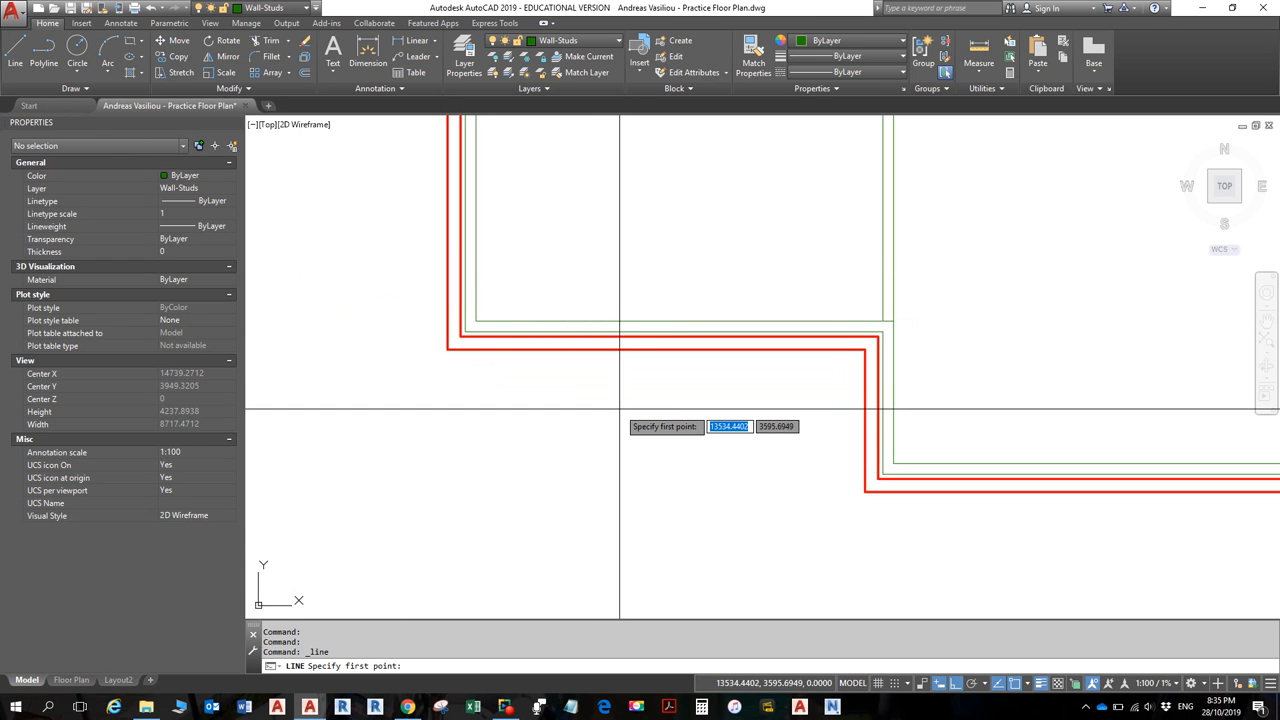
left_click(1028, 686)
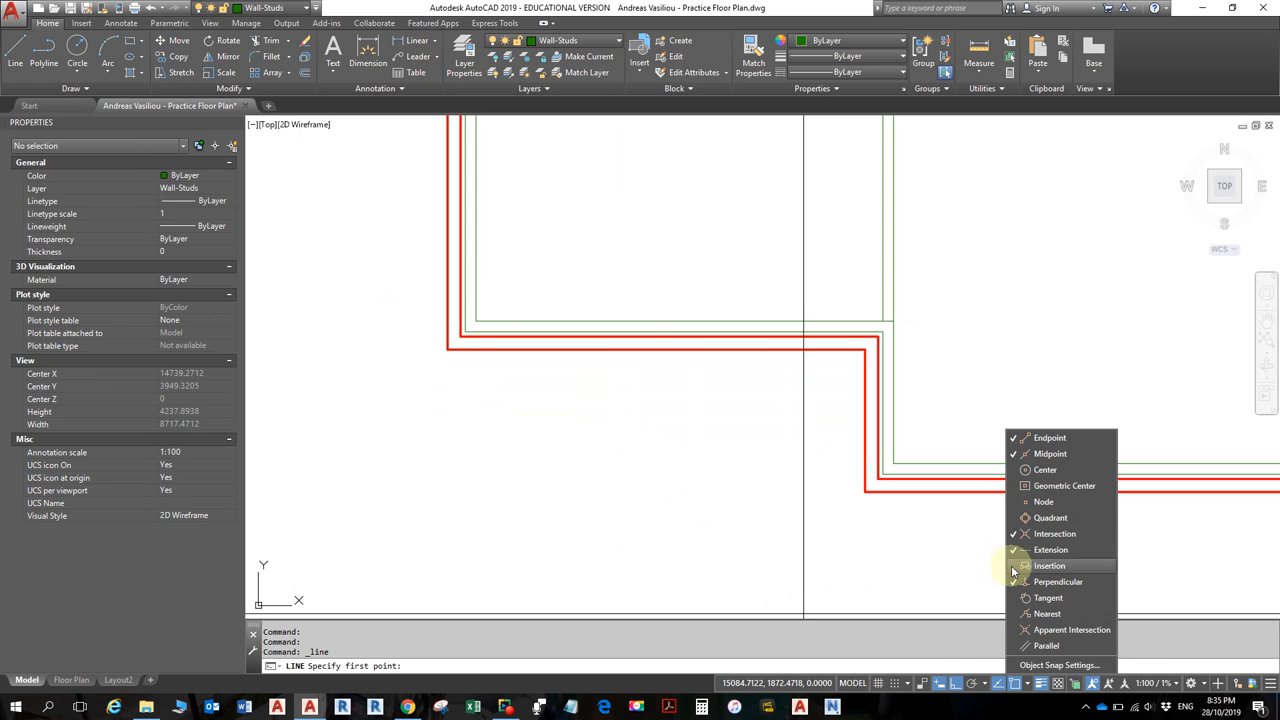
key("Escape")
key("Escape")
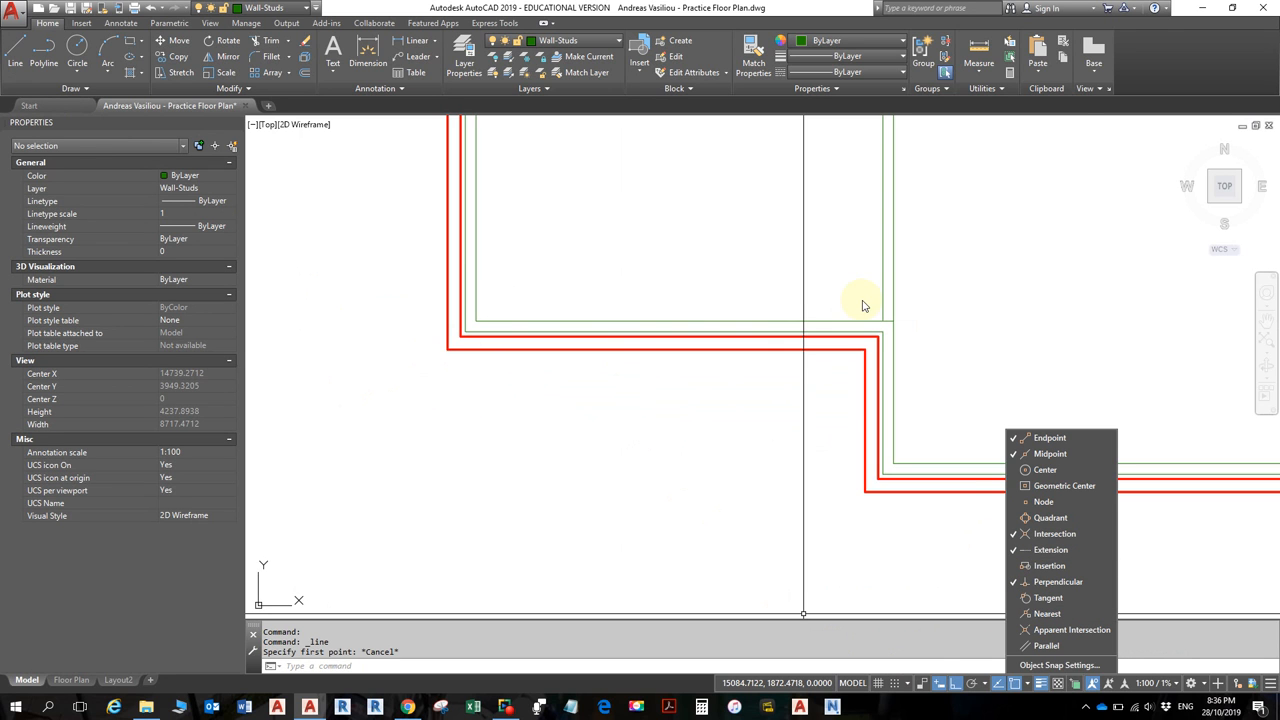
key("Escape")
key("Escape")
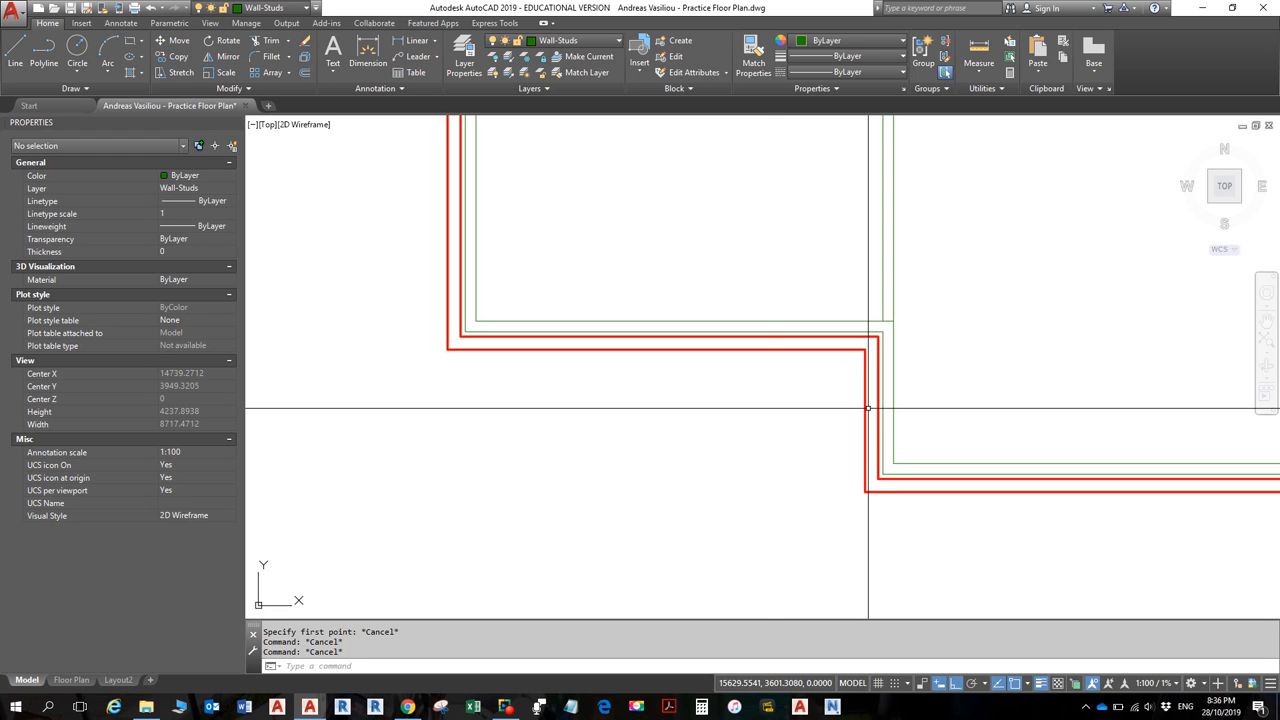
- Try the Endpoint one-off snap, turn on polar tracking with F10, then cancel
right_click(750, 478, "shift")
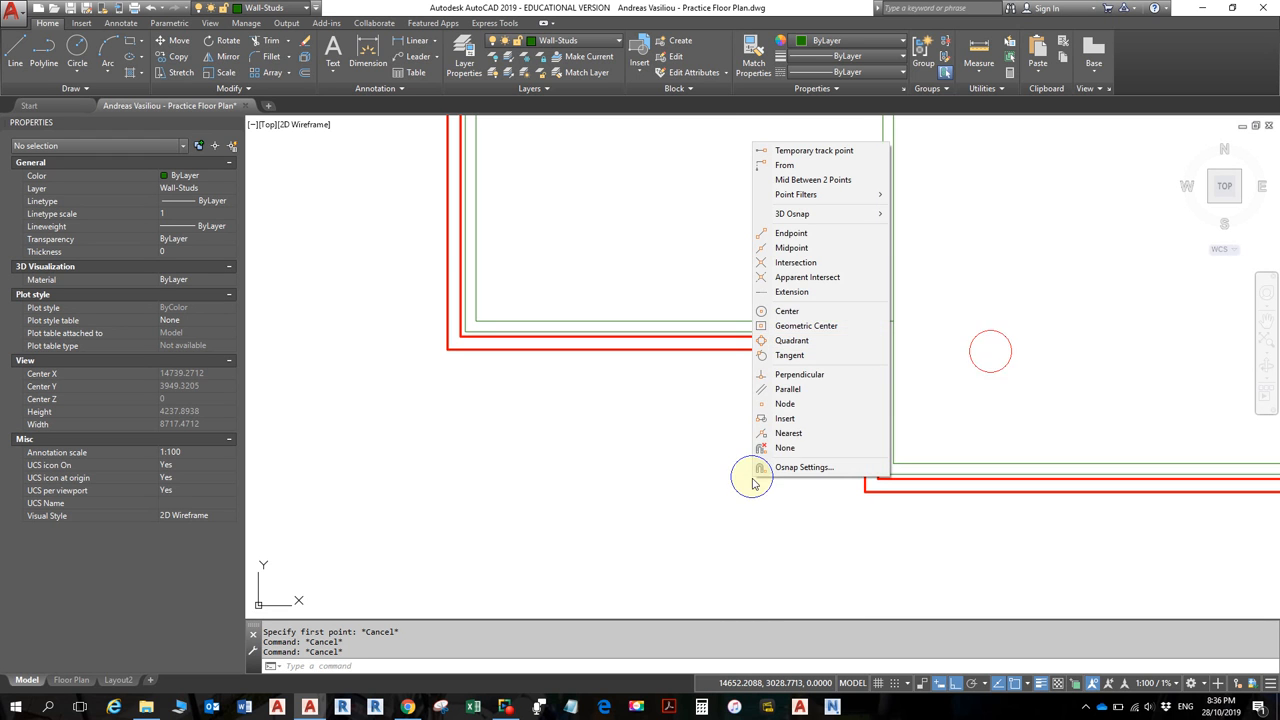
left_click(790, 233)
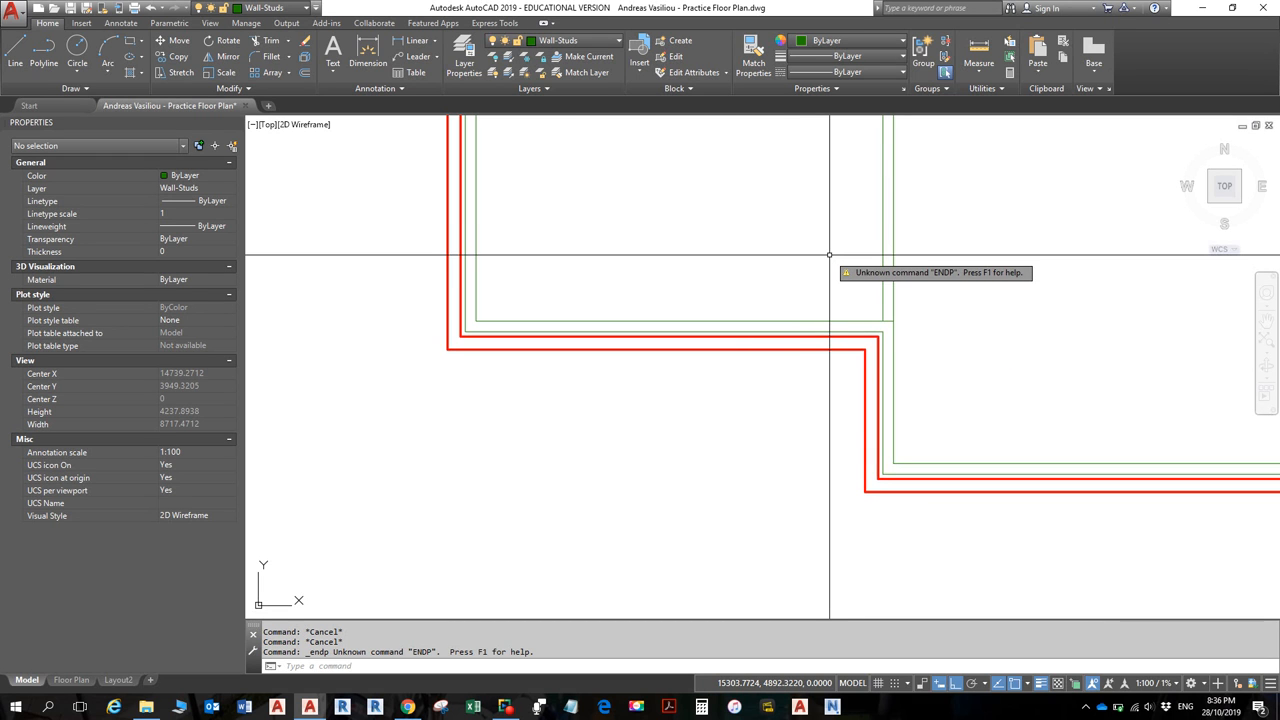
key("F10")
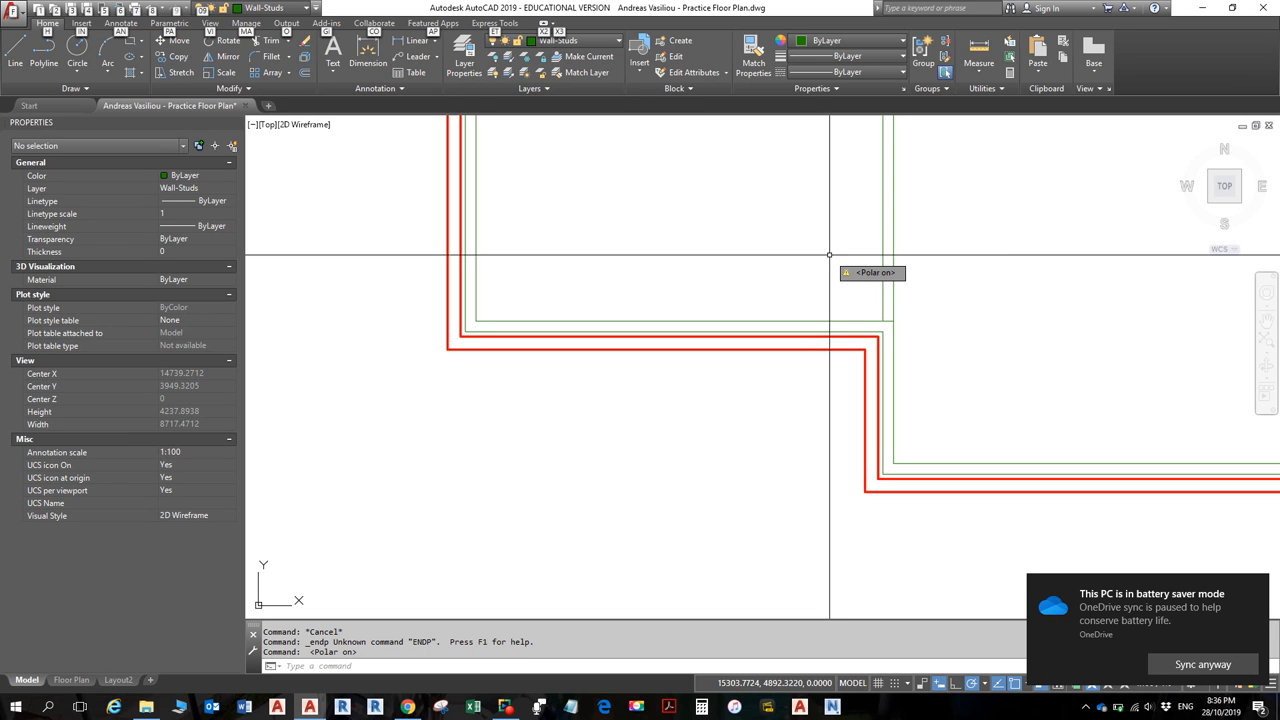
key("Escape")
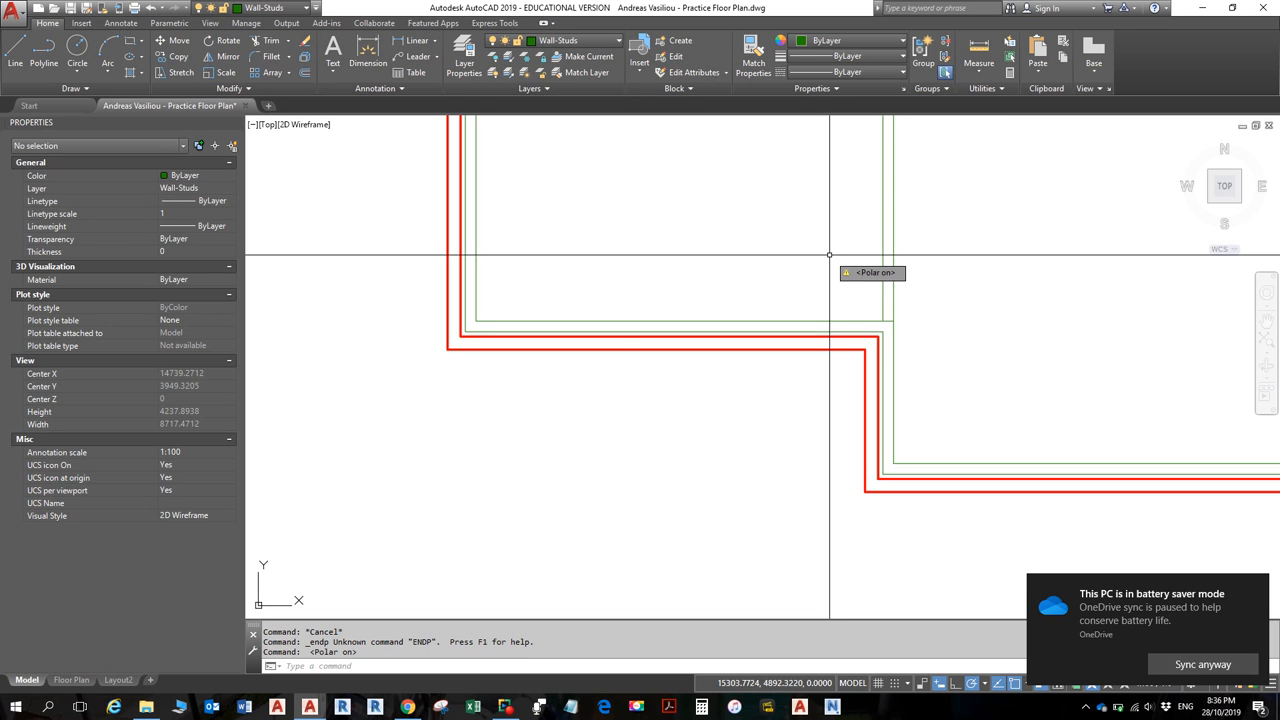
key("alt")
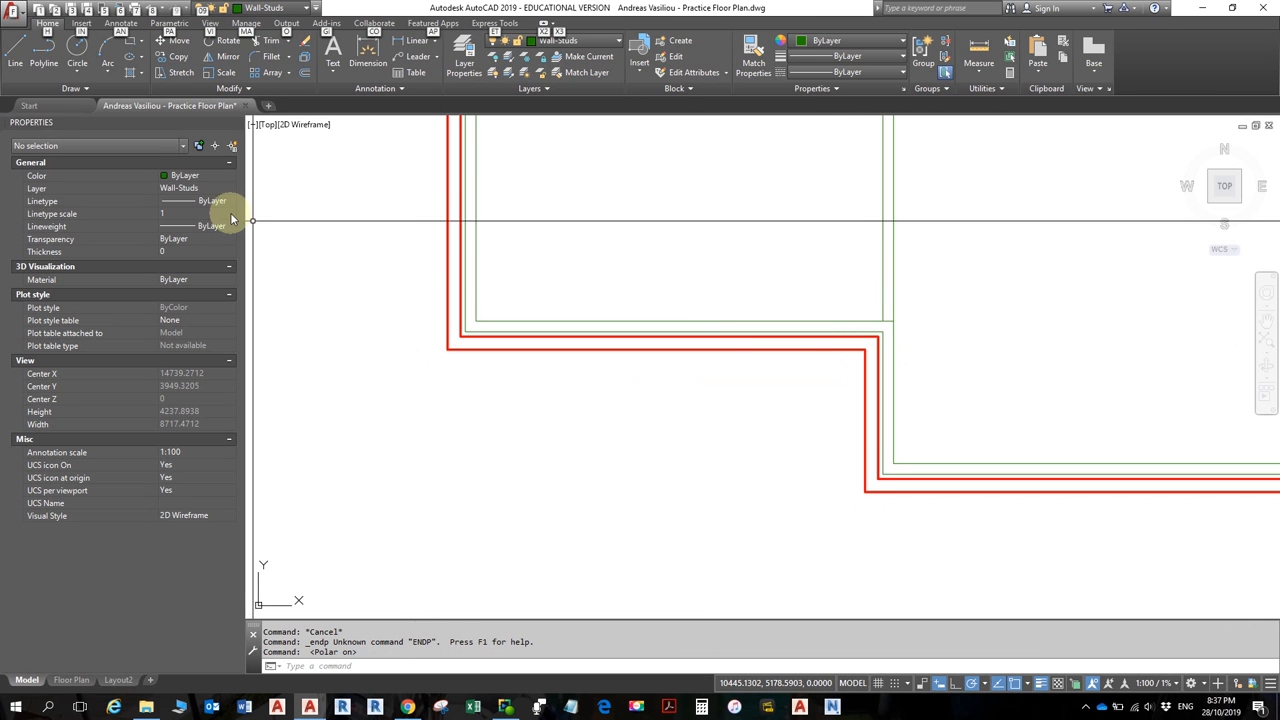
- Retry the Endpoint snap on a new line, cancel it, and restart the Line command
left_click(15, 50)
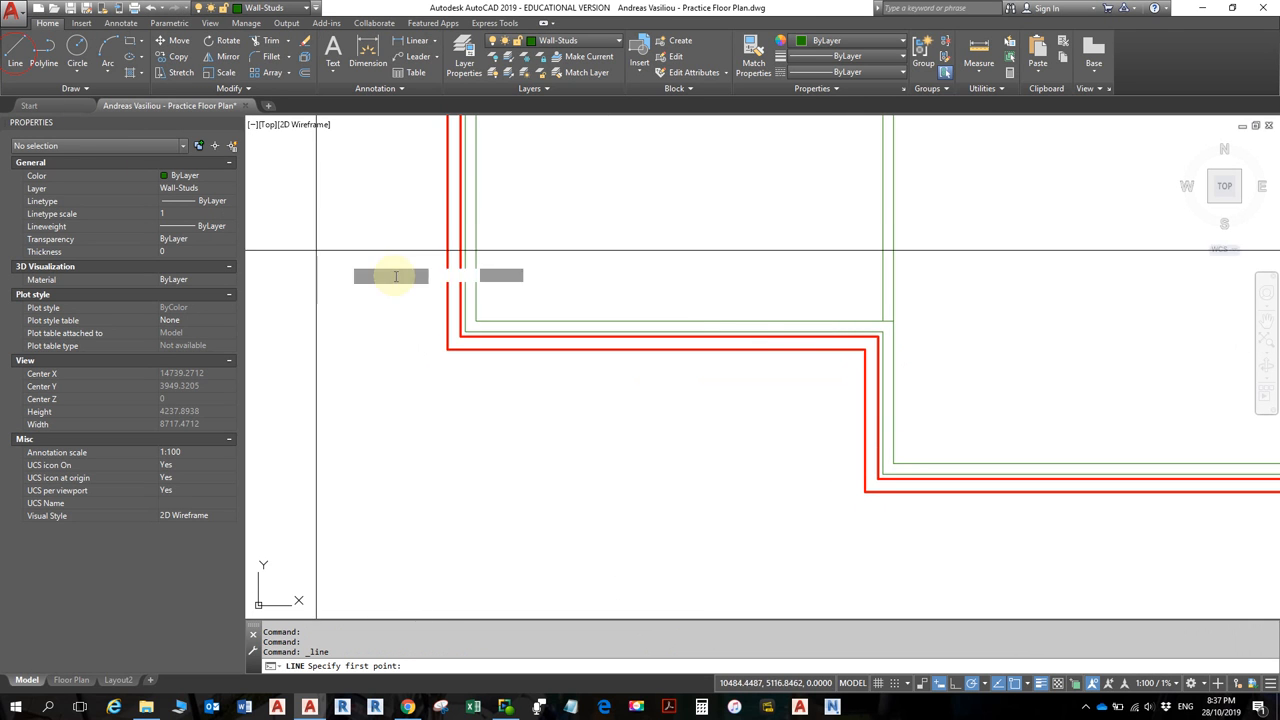
right_click(675, 445, "shift")
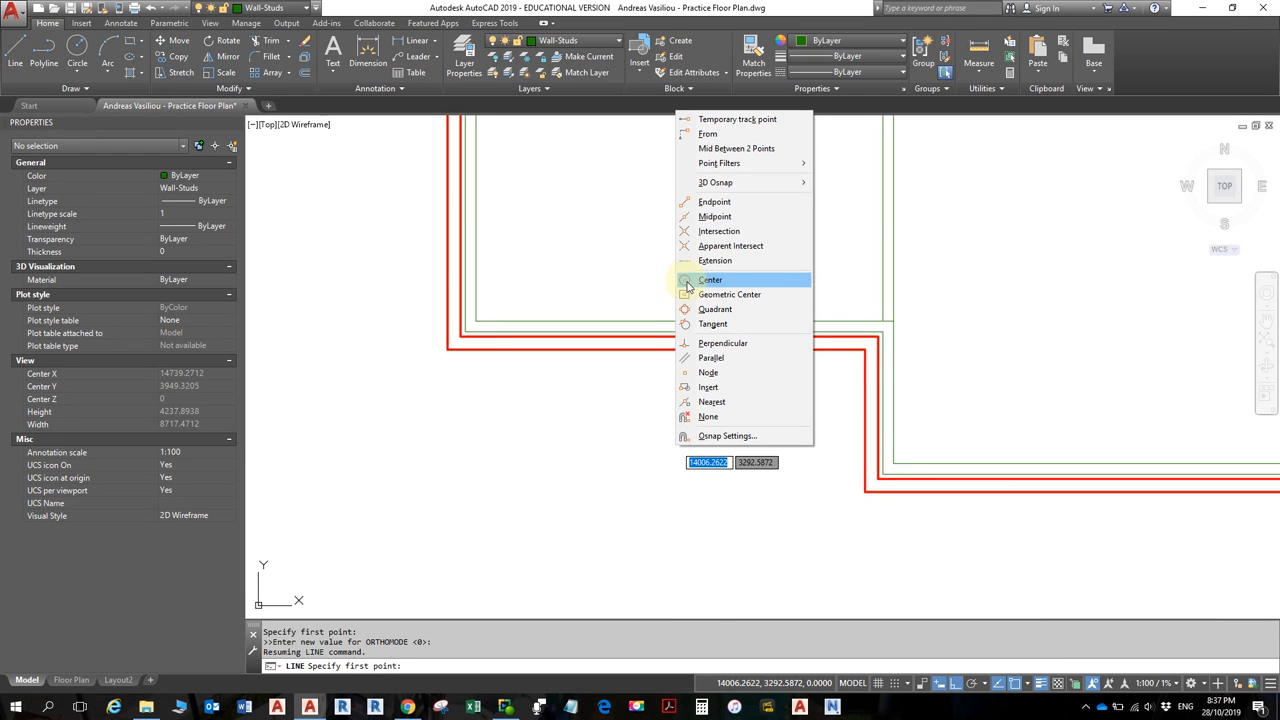
key("Escape")
key("Escape")
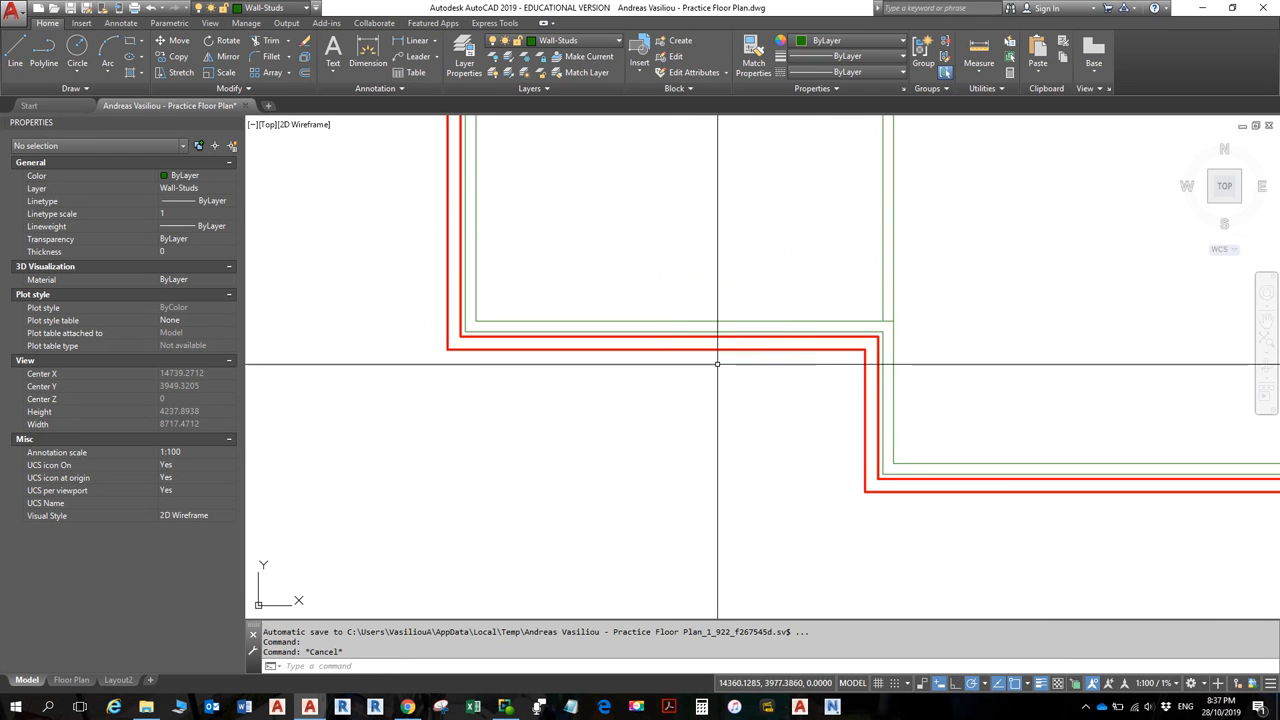
right_click(723, 407, "shift")
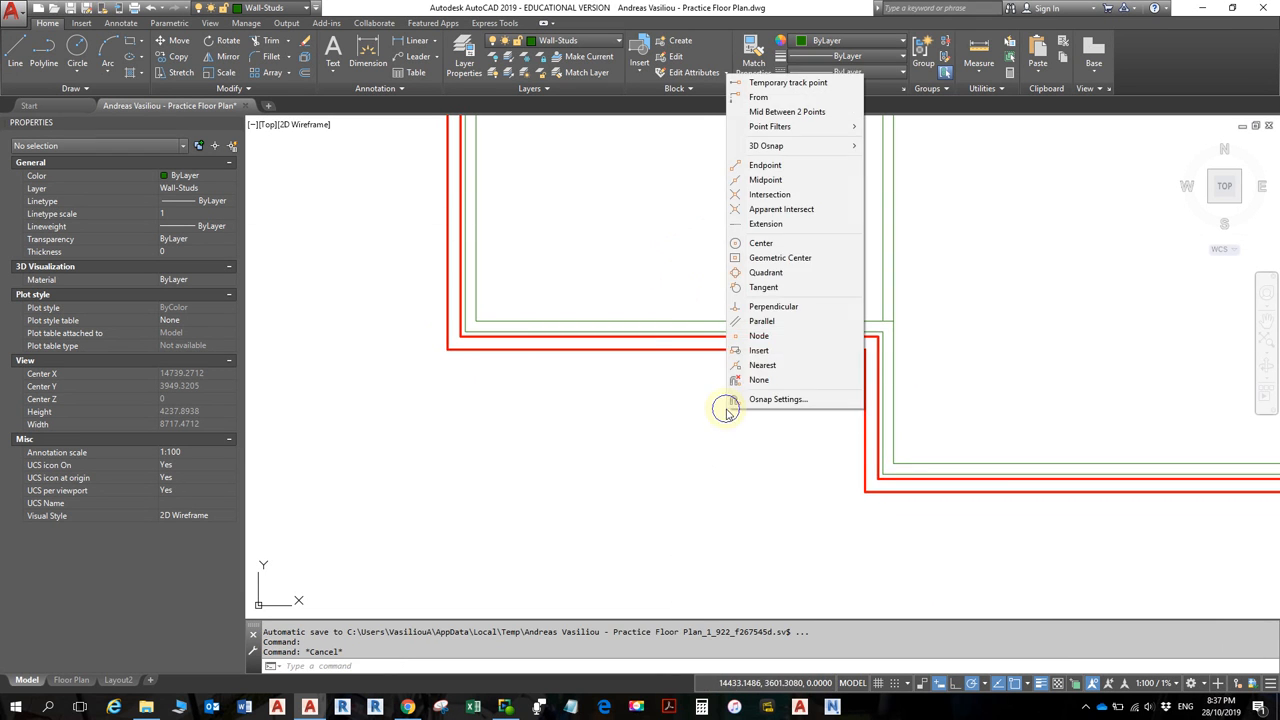
left_click(785, 165)
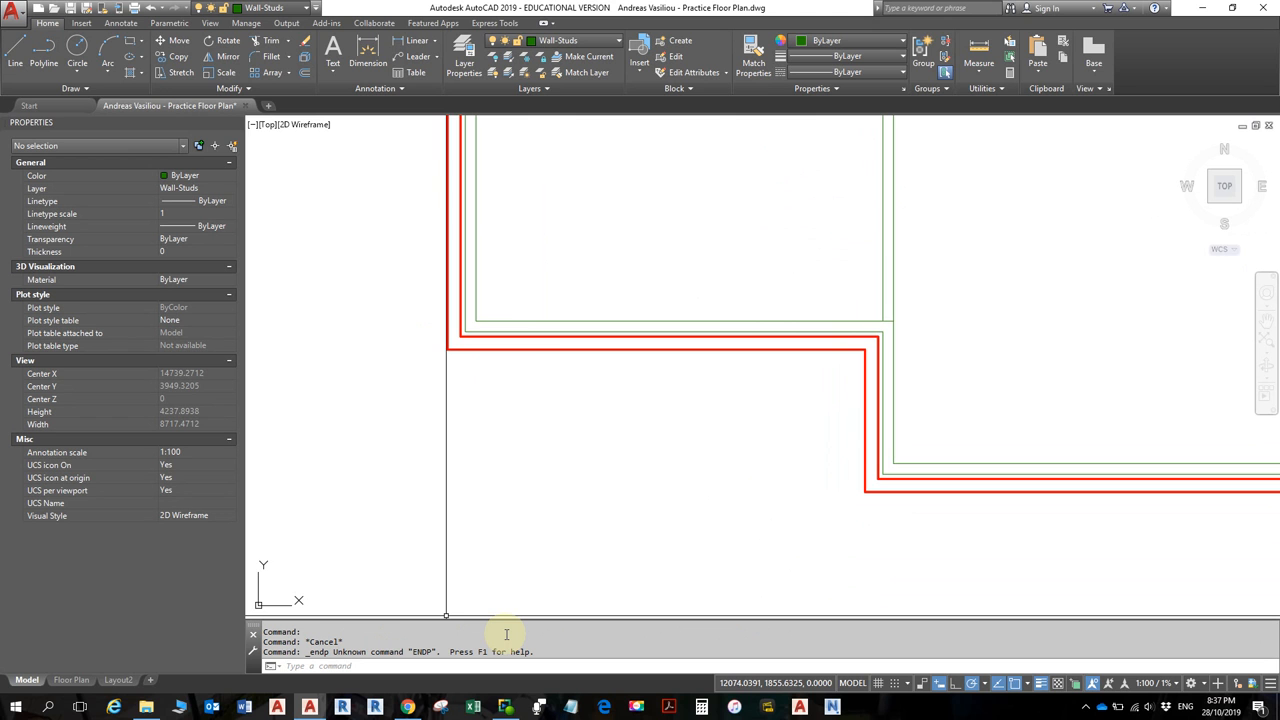
key("Escape")
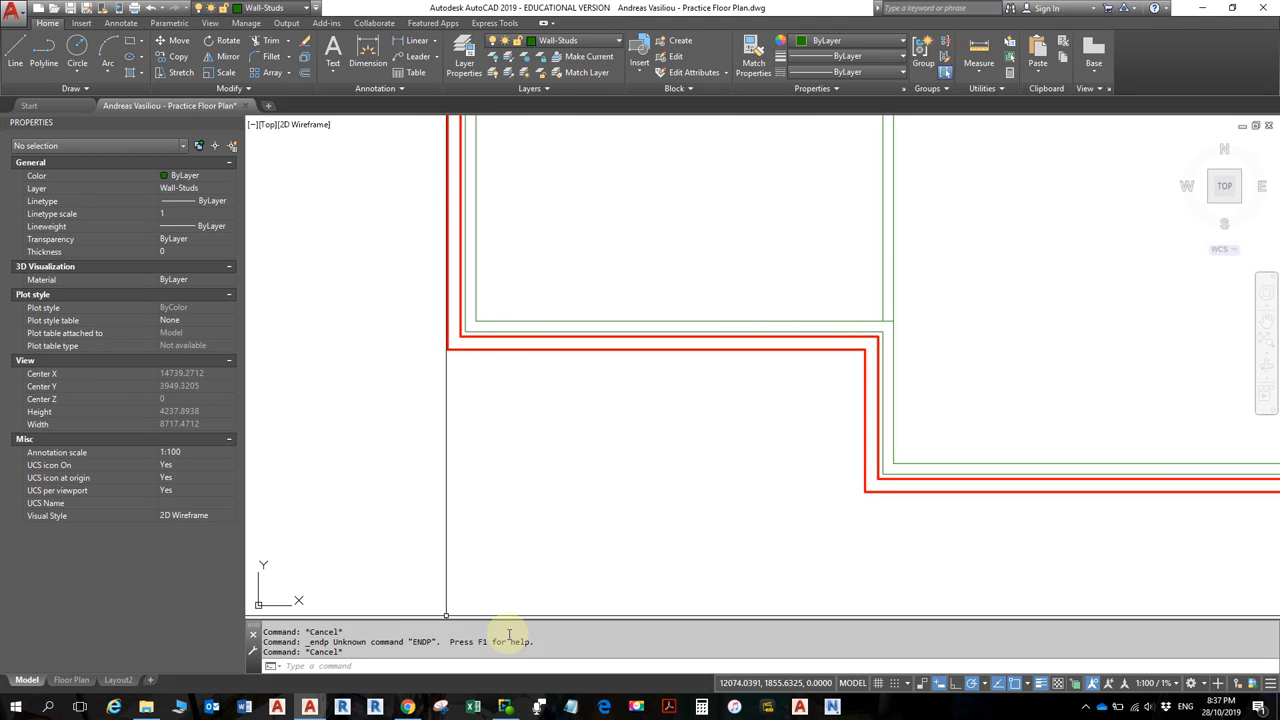
left_click(15, 52)
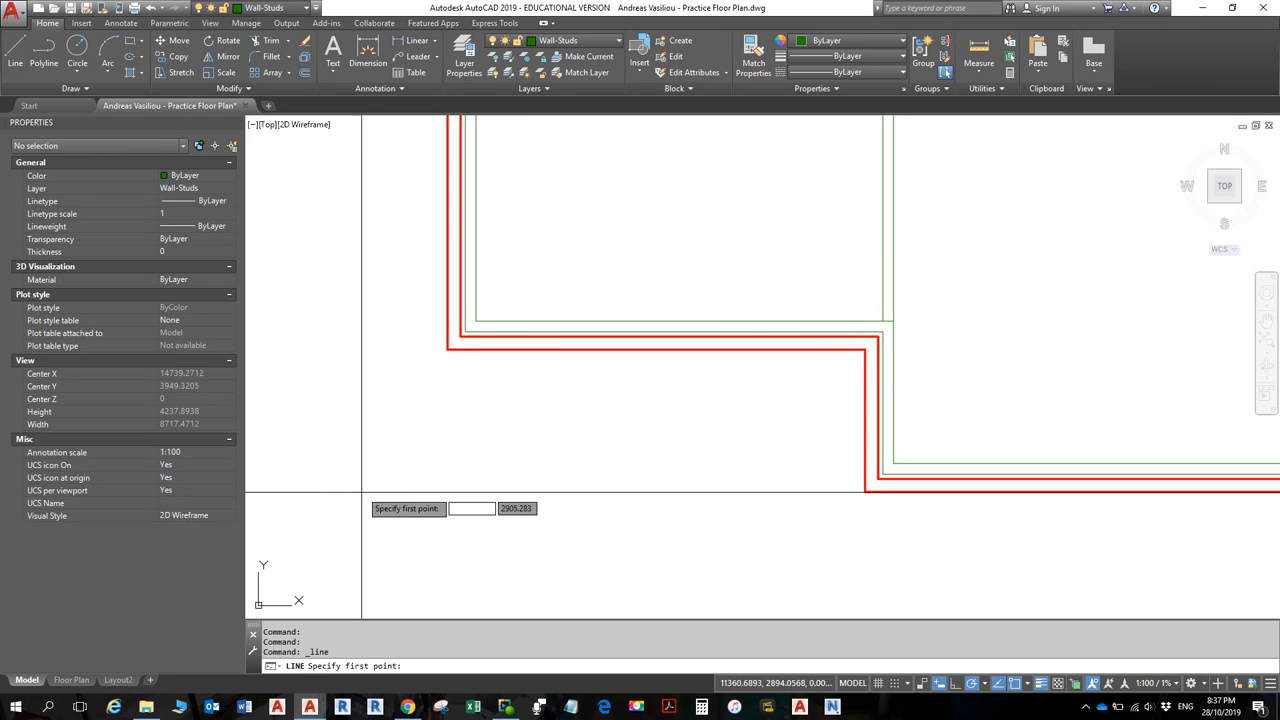
- Draw a 45° diagonal from the Mid Between 2 Points of the two wall corners
right_click(469, 455, "shift")
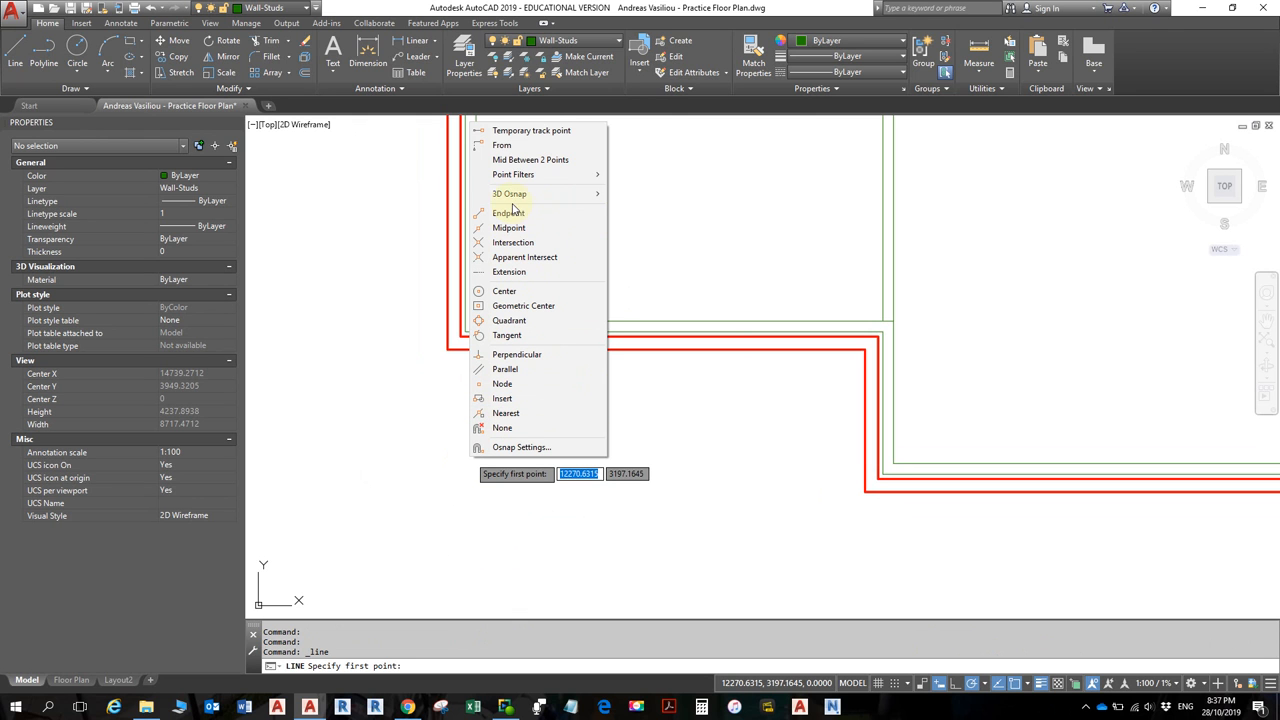
mouse_move(513, 197)
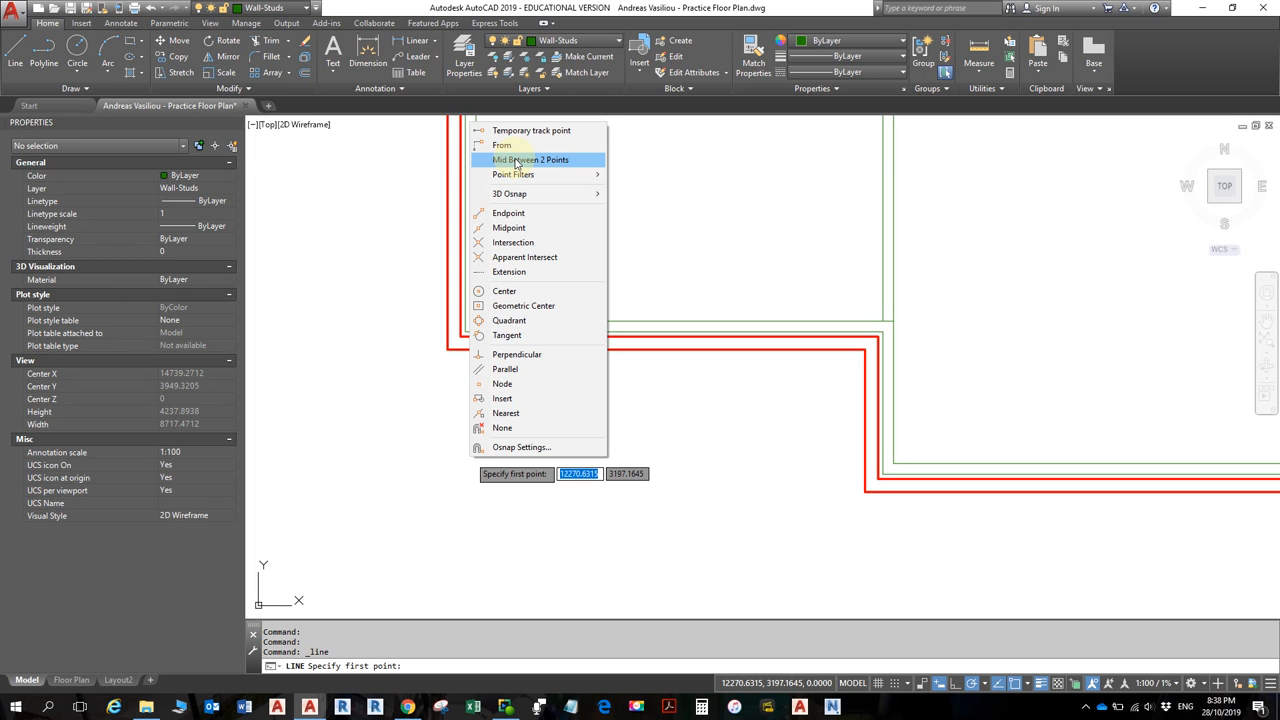
left_click(516, 163)
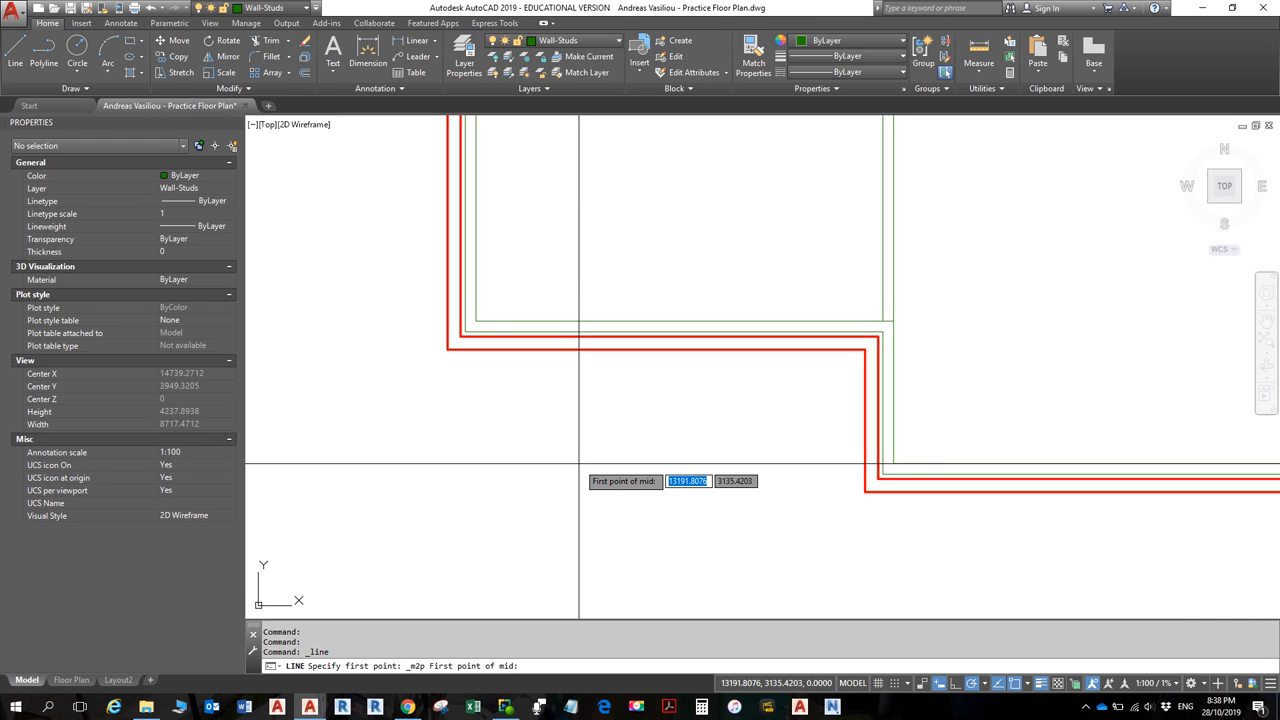
left_click(865, 491)
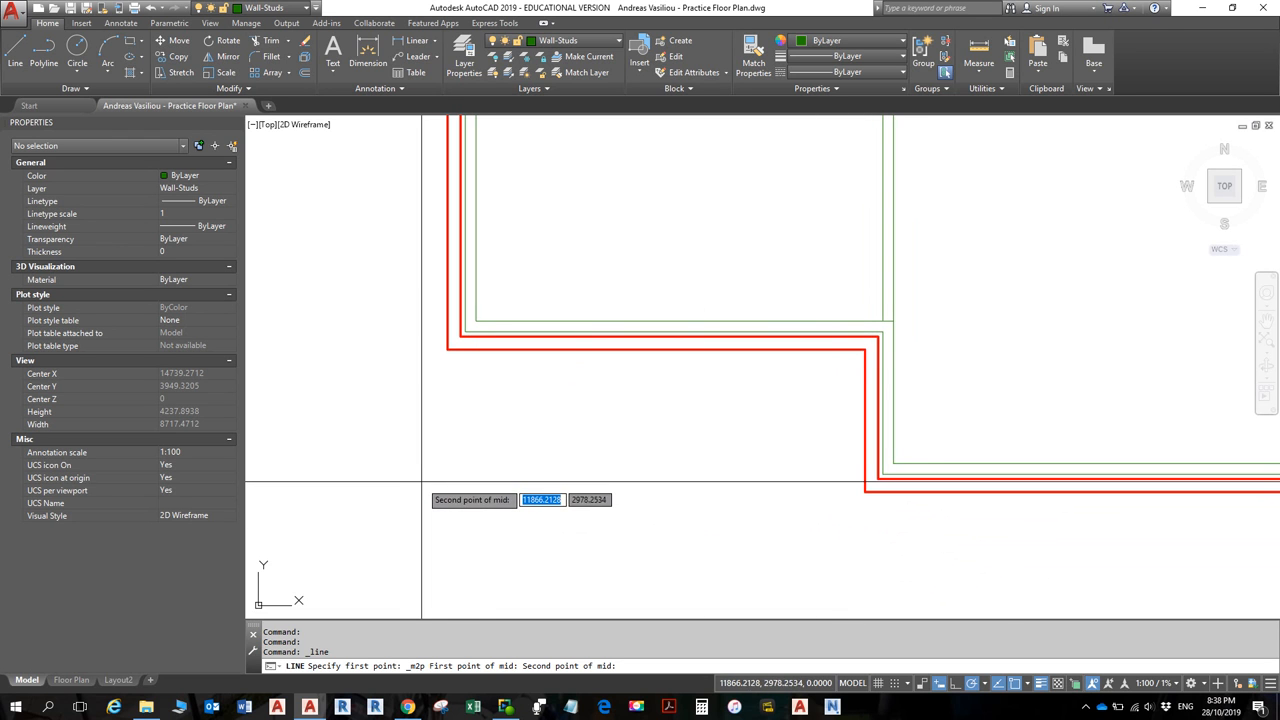
left_click(447, 349)
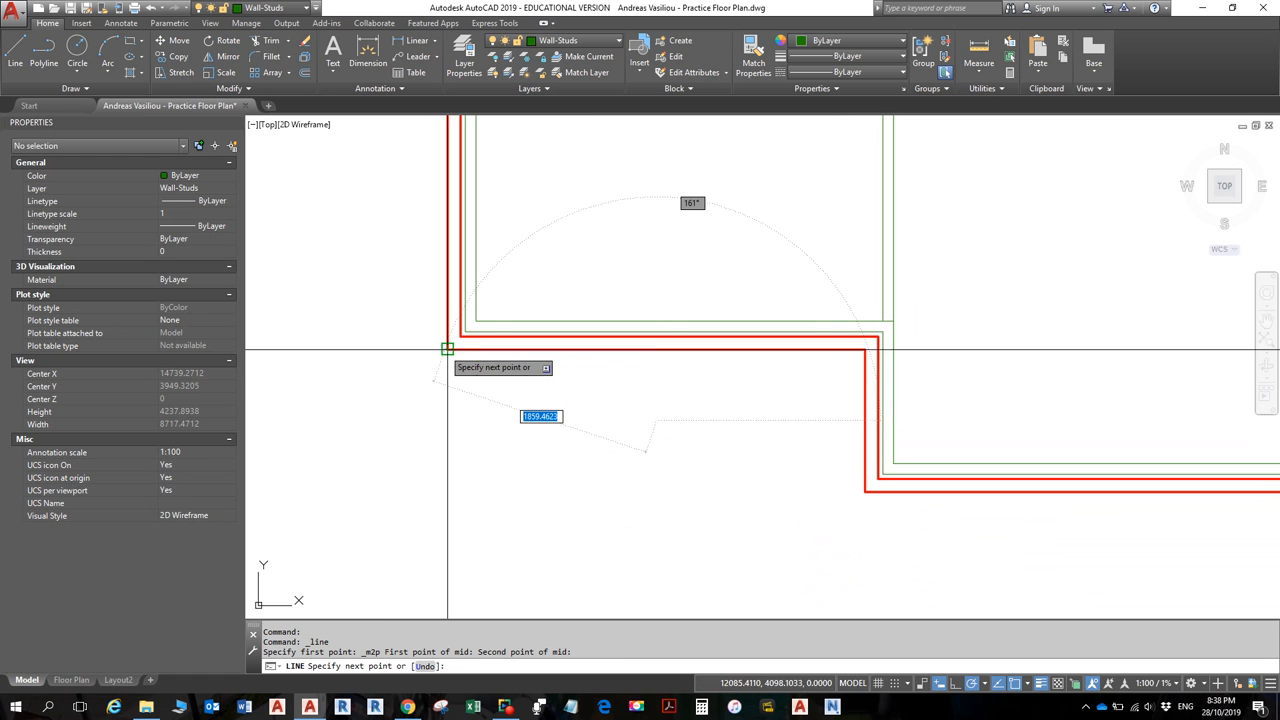
left_click(557, 520)
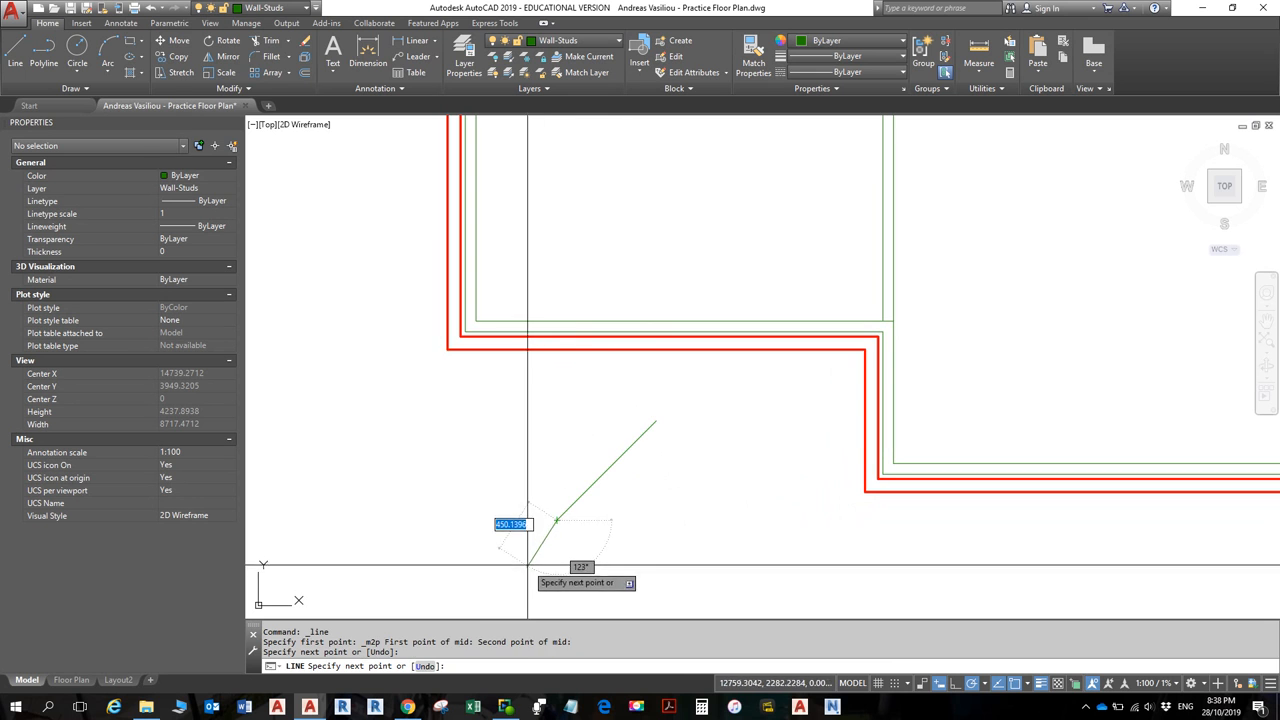
key("Escape")
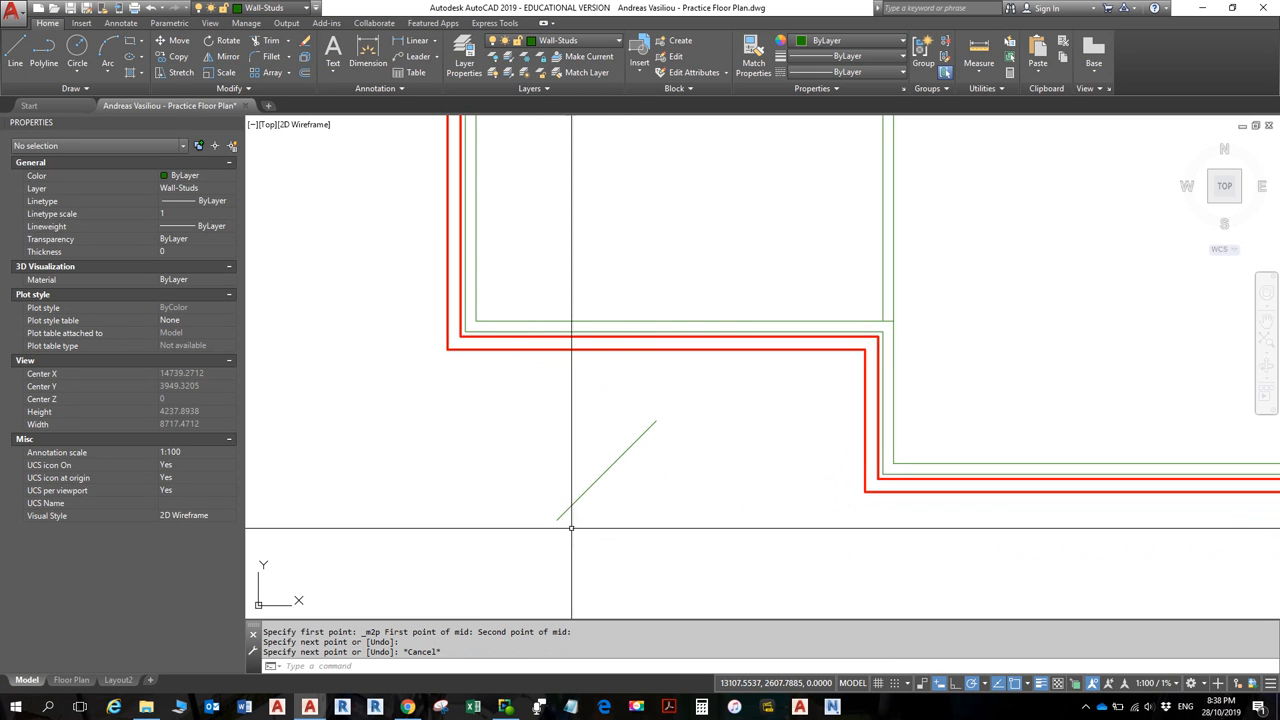
- Turn on Ortho mode and delete the trial diagonal line
left_click(955, 685)
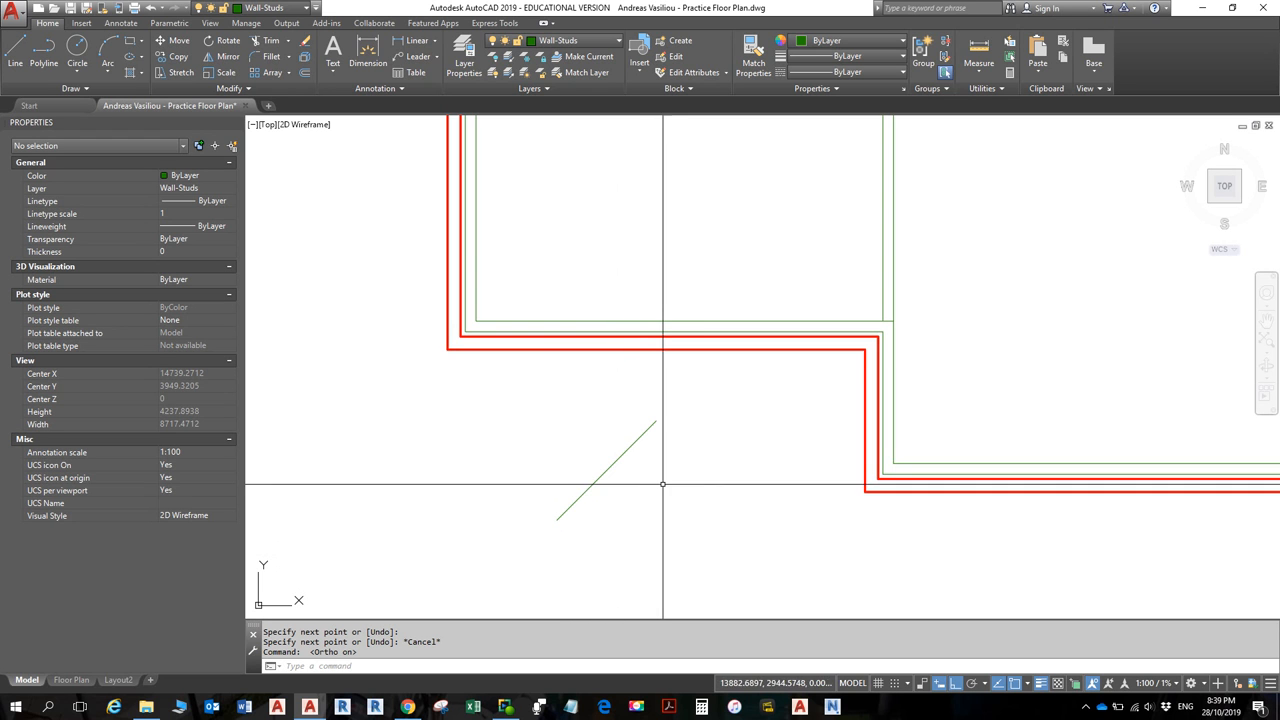
left_click(966, 684)
left_click(630, 446)
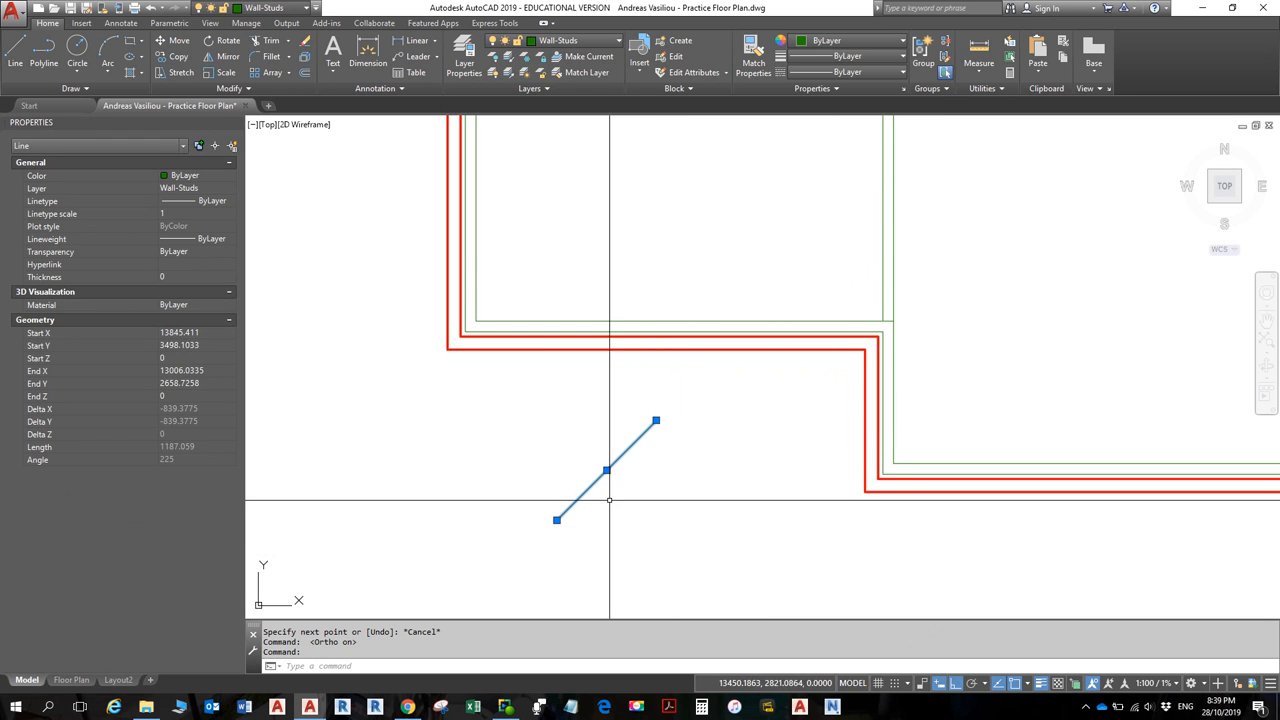
key("Delete")
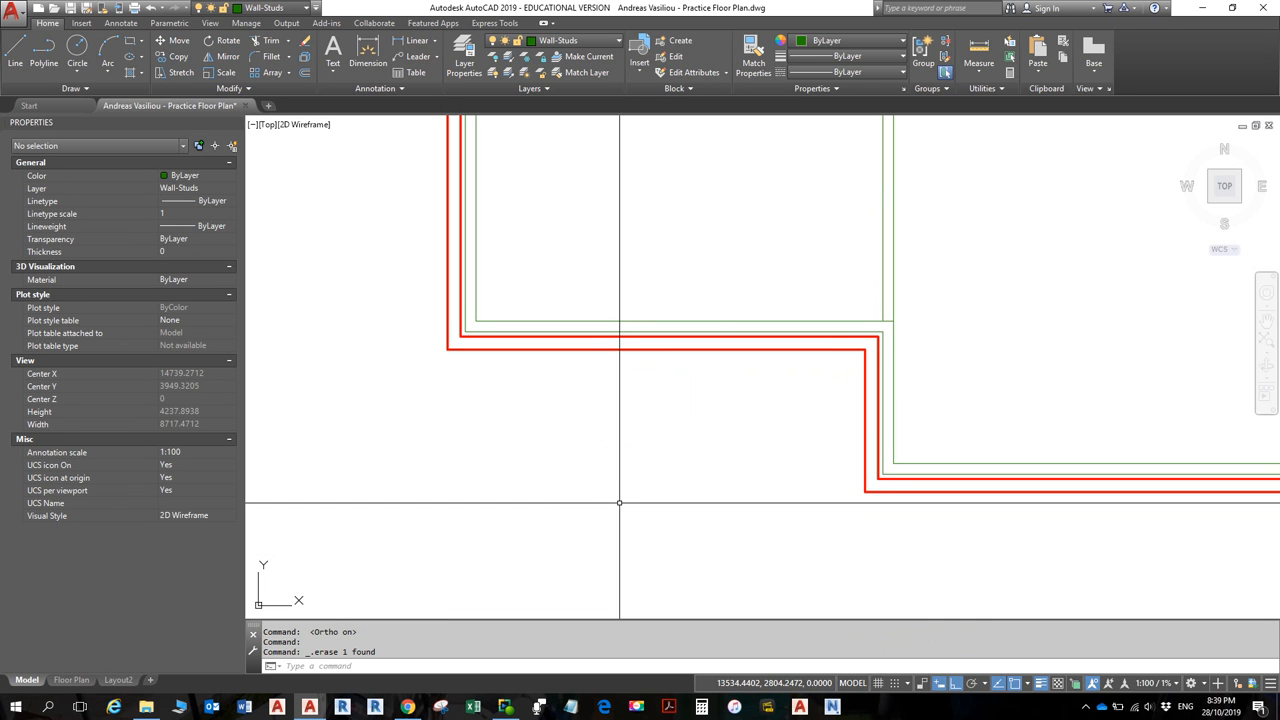
- Pan and zoom over the left room until its short green stud line fills the view
right_click(619, 503, "shift")
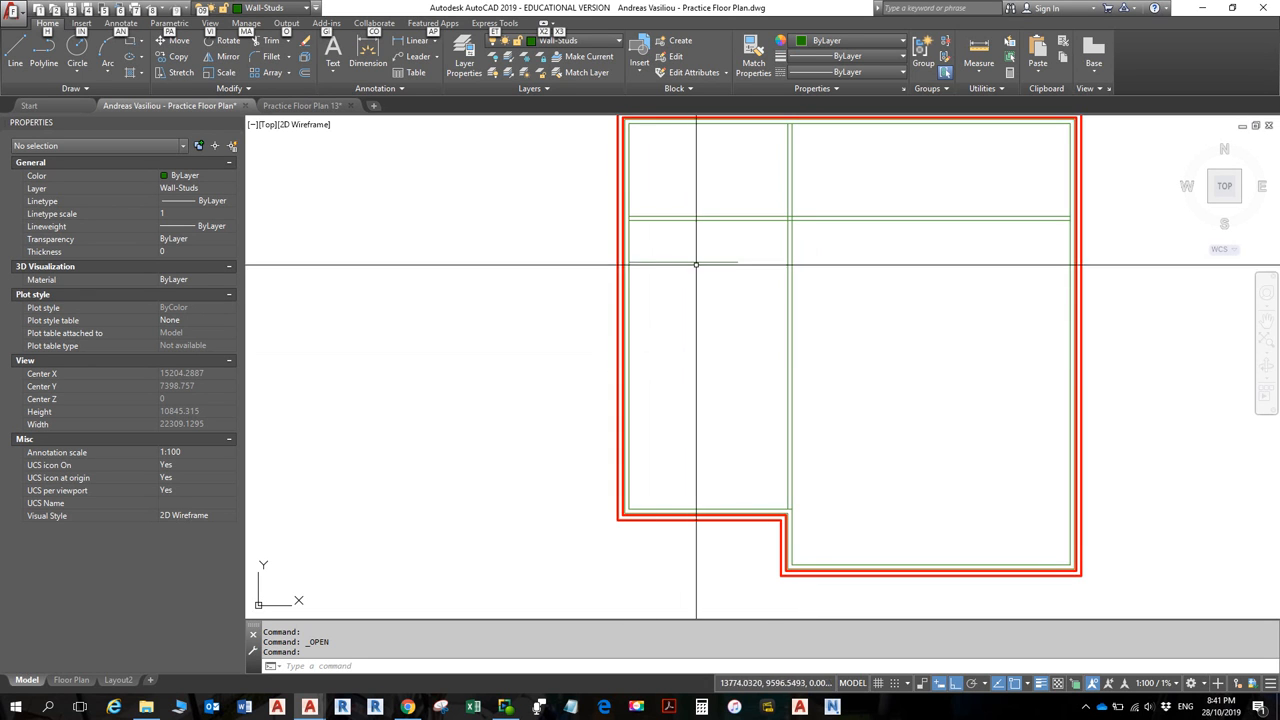
scroll(691, 277, "up", 4)
middle_click_drag(691, 269, 680, 294)
scroll(680, 294, "down", 2)
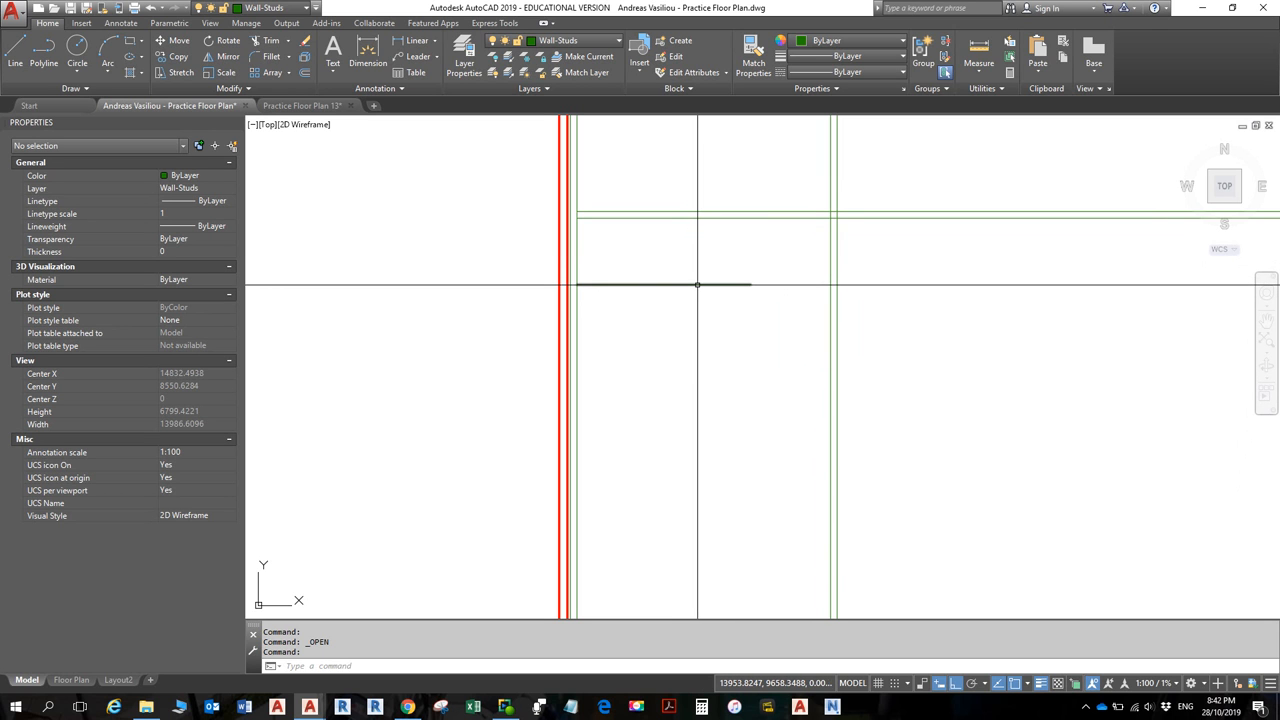
mouse_move(697, 285)
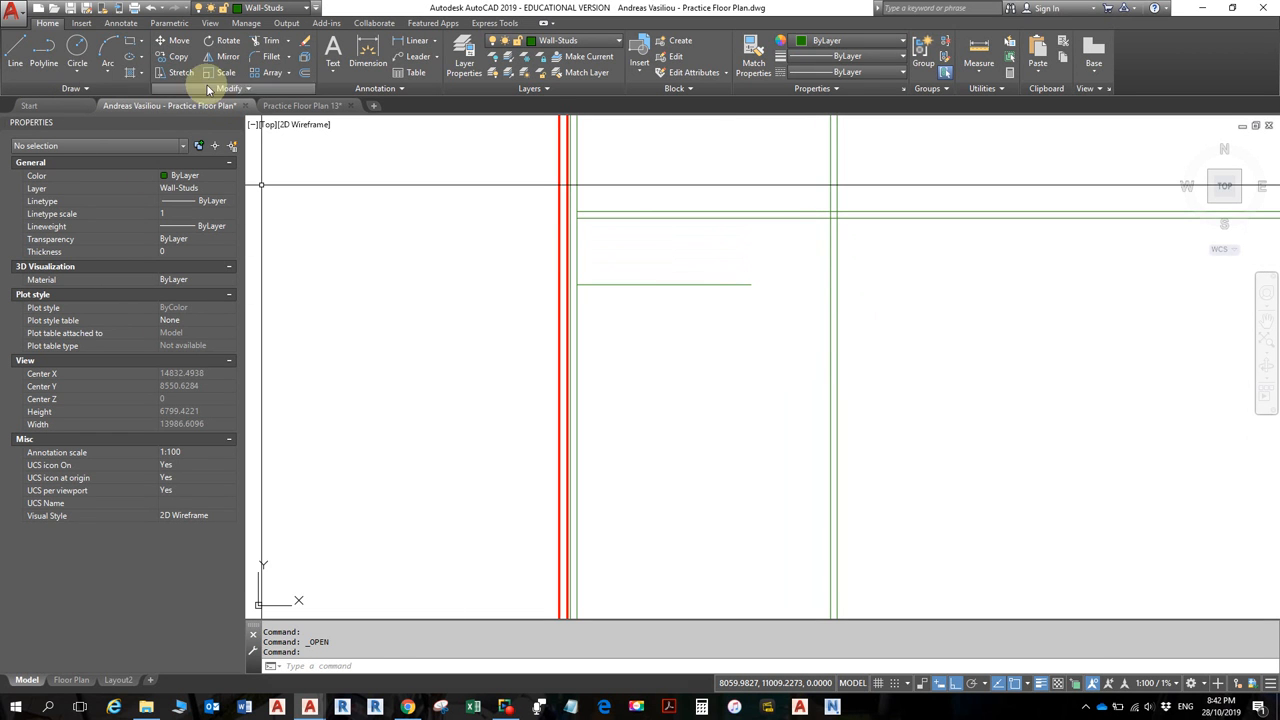
- Draw a vertical line from a point 1500 along the stub up to the horizontal stud wall
left_click(15, 52)
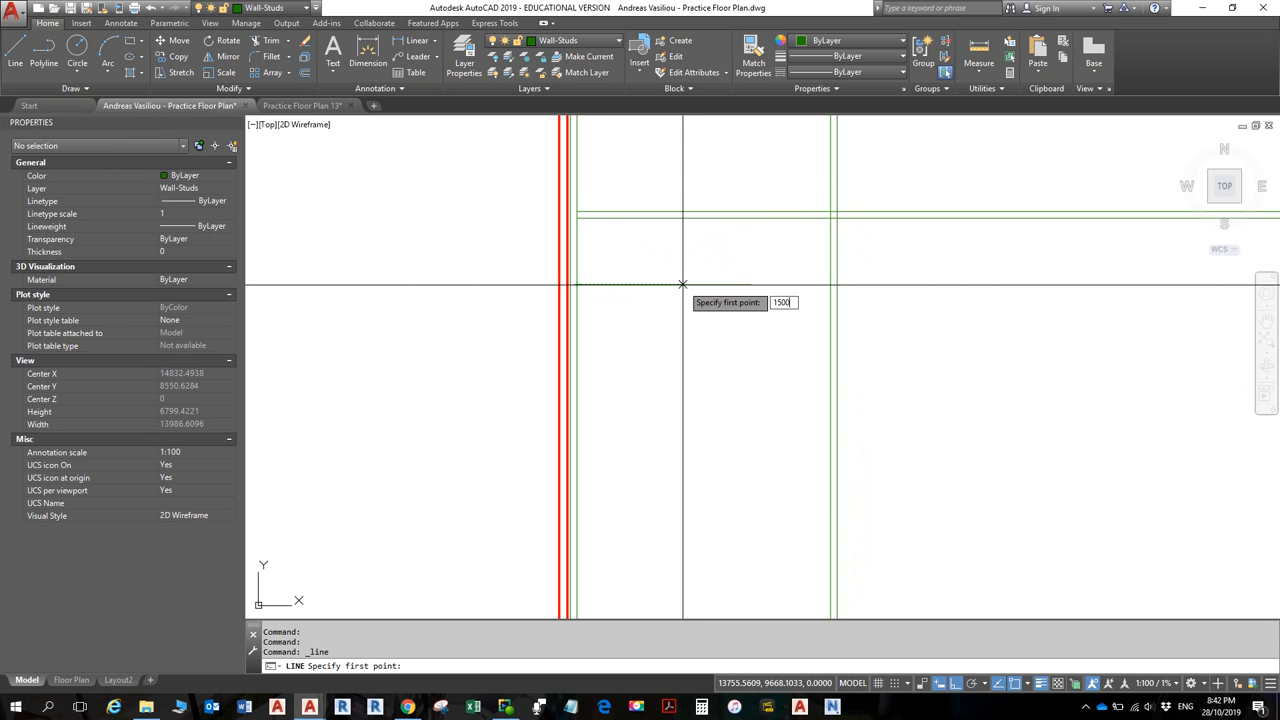
key("Return")
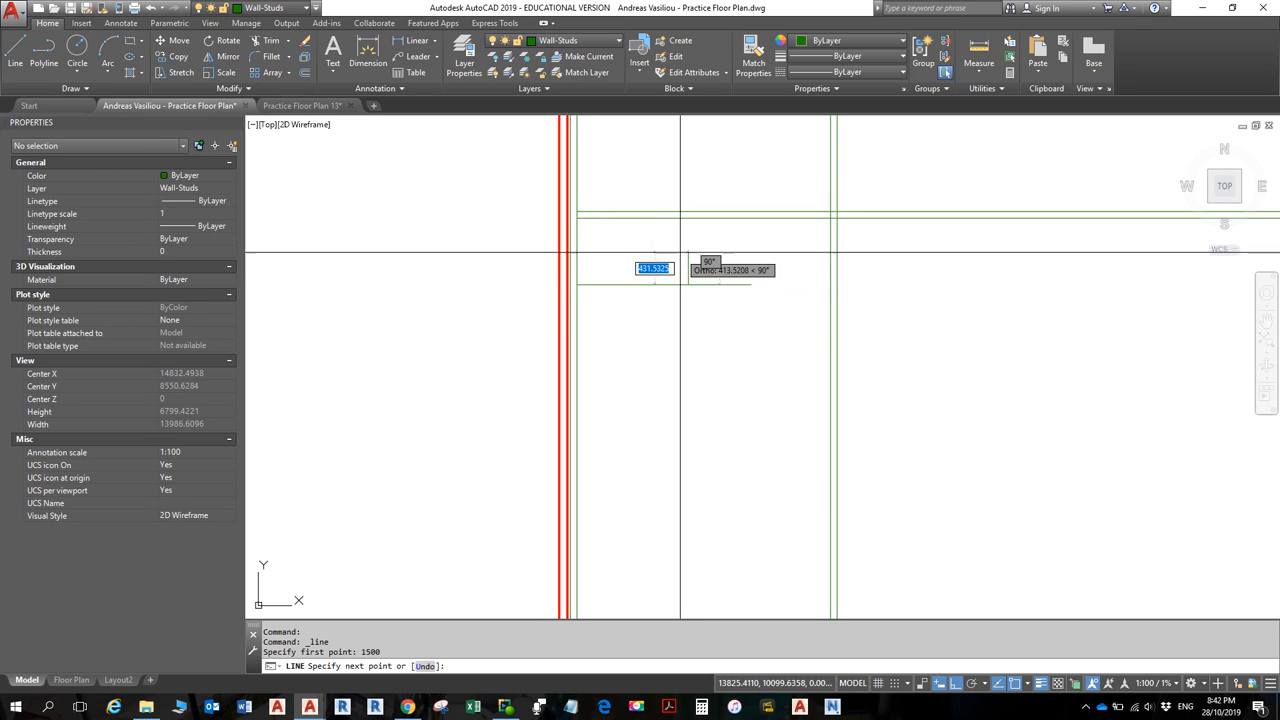
left_click(686, 217)
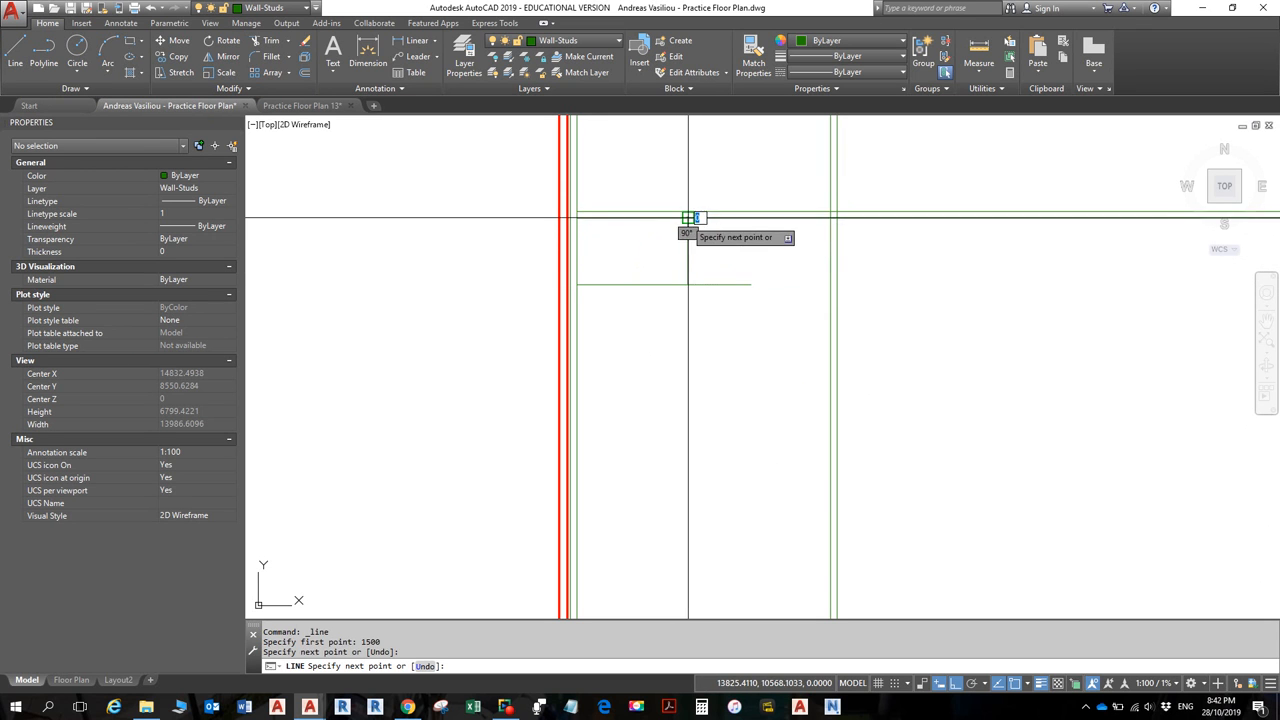
key("Return")
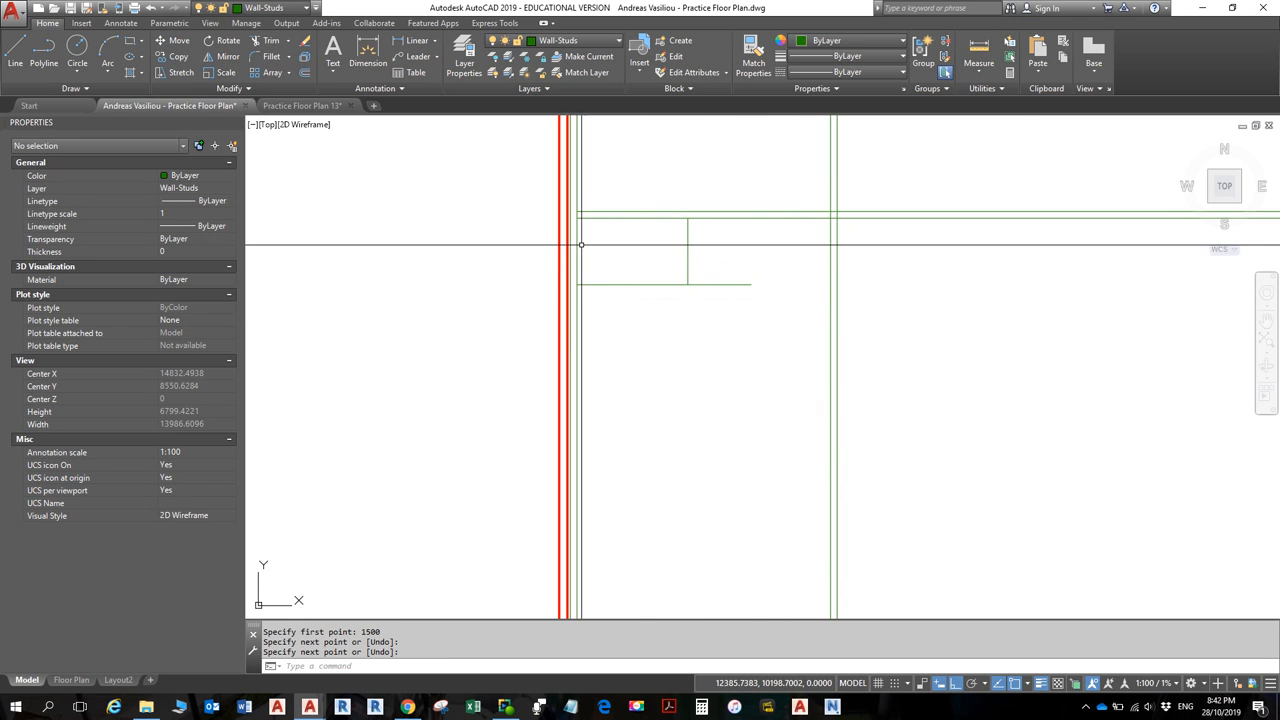
scroll(578, 251, "down", 4)
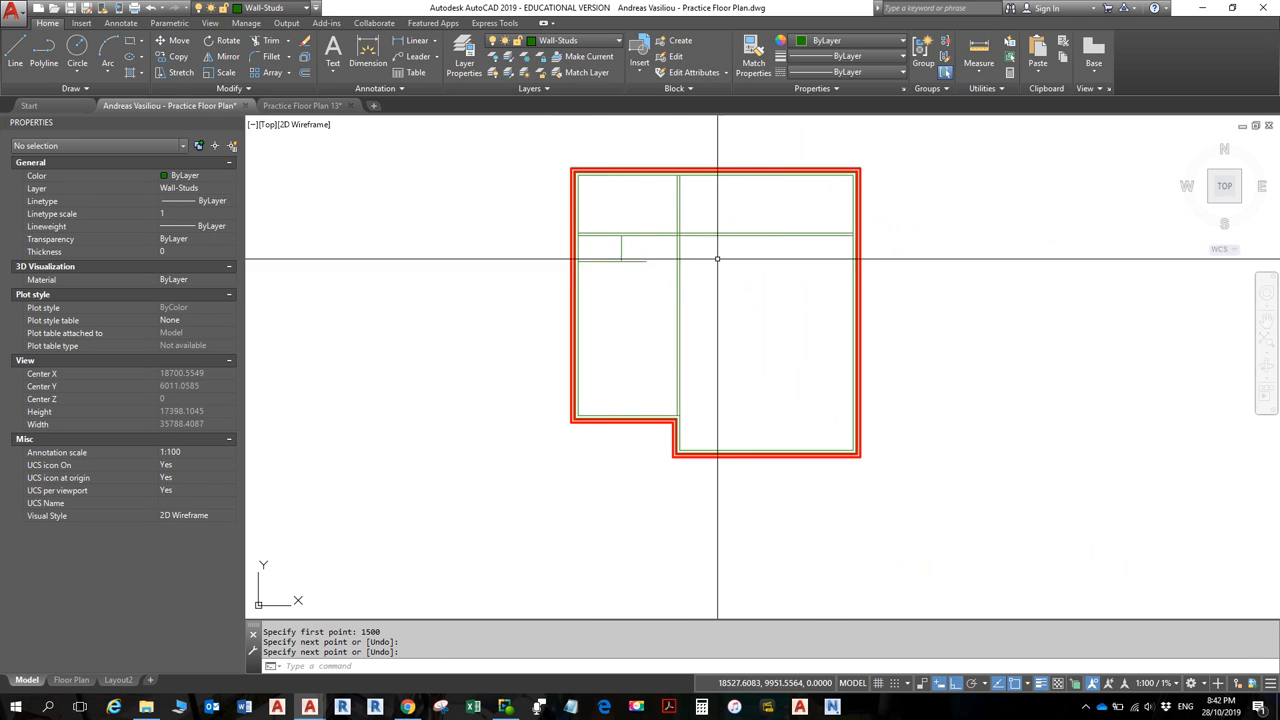
scroll(642, 273, "up", 4)
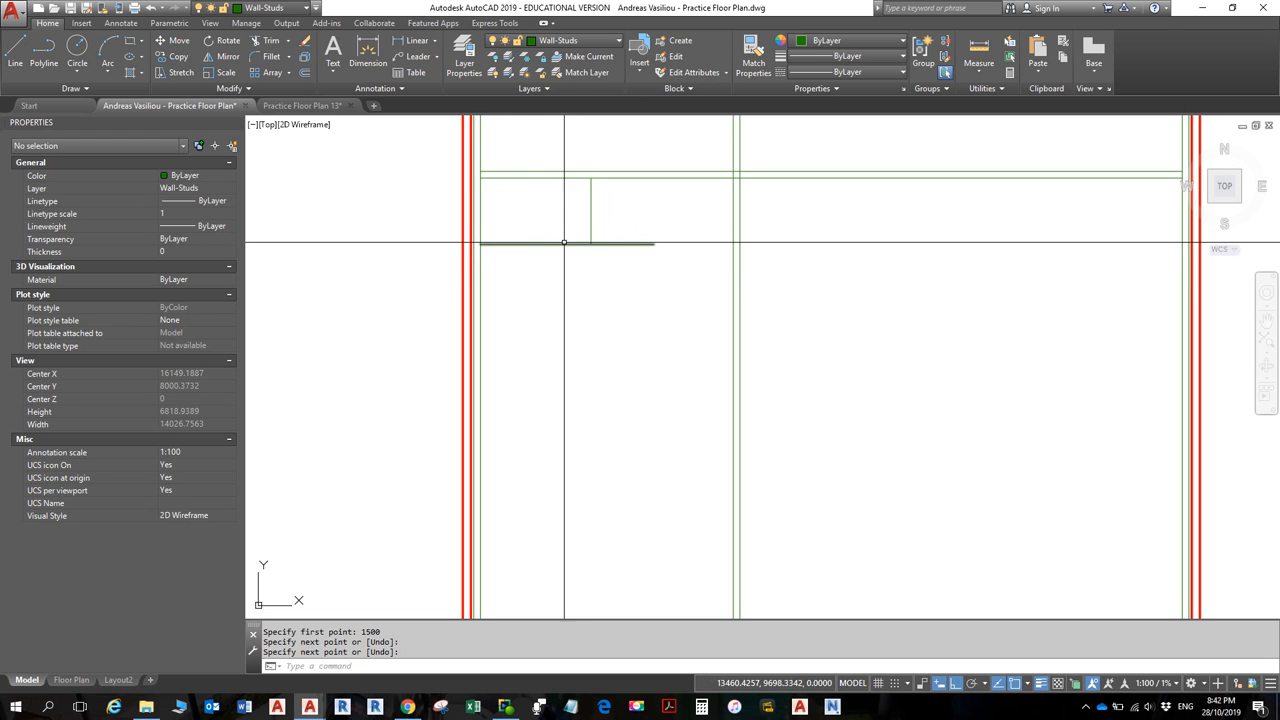
- Drop a second line attempt and start offsetting the left vertical stud line
left_click(21, 64)
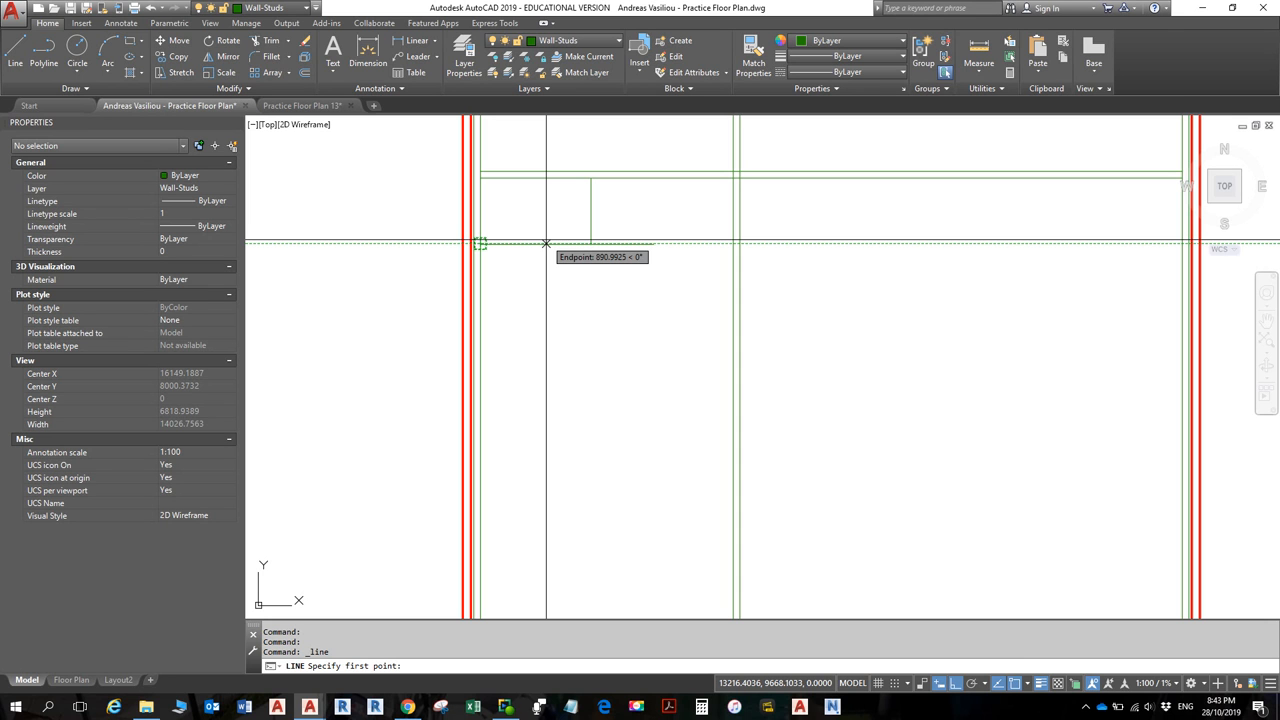
key("Escape")
key("Escape")
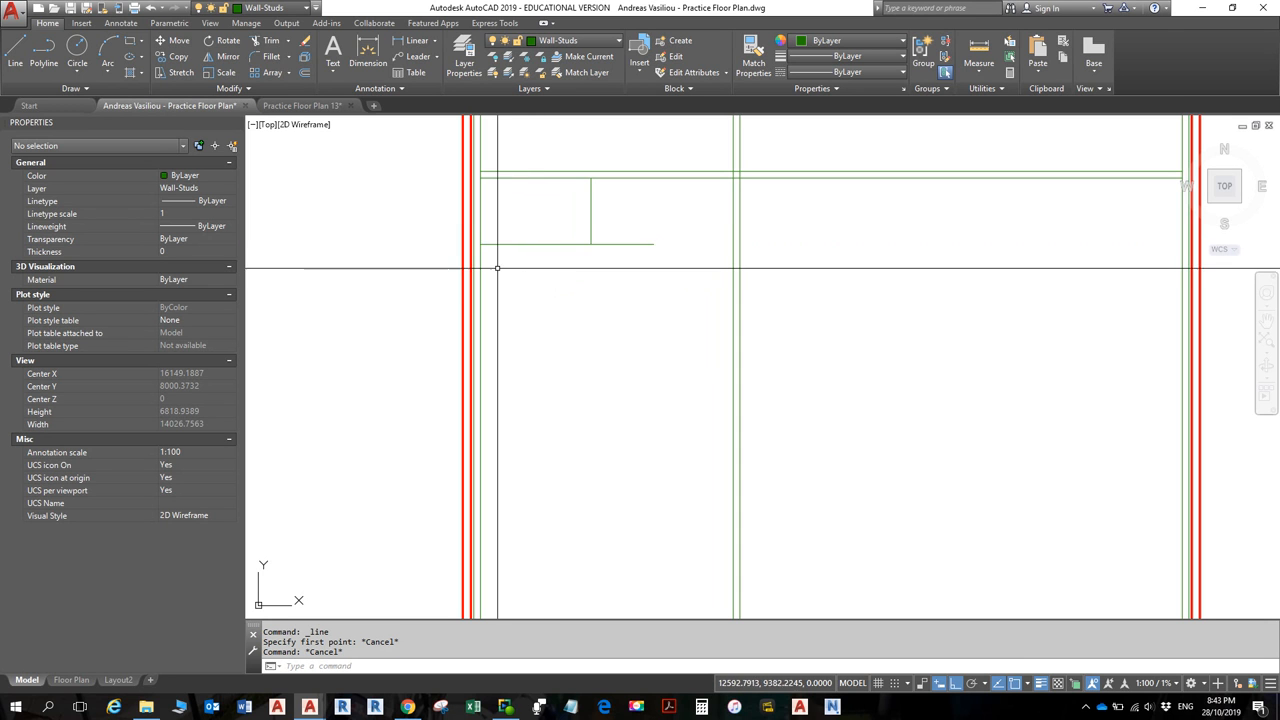
left_click(480, 274)
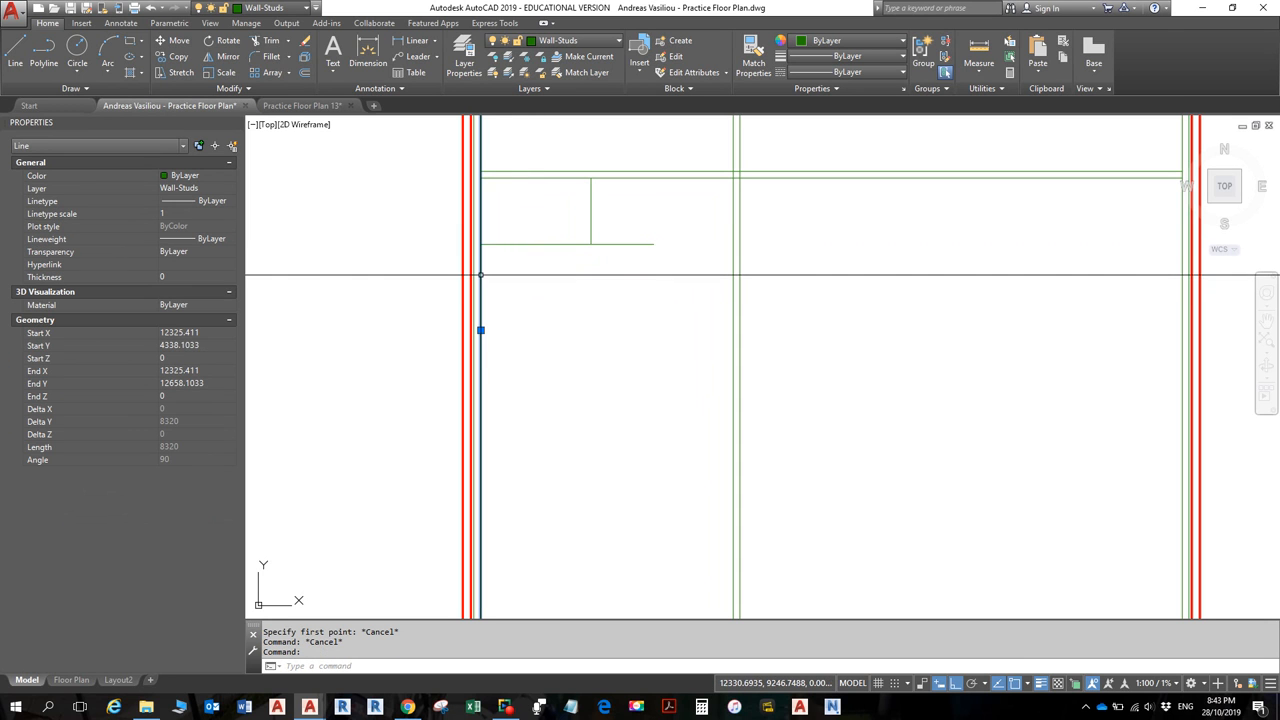
left_click(304, 73)
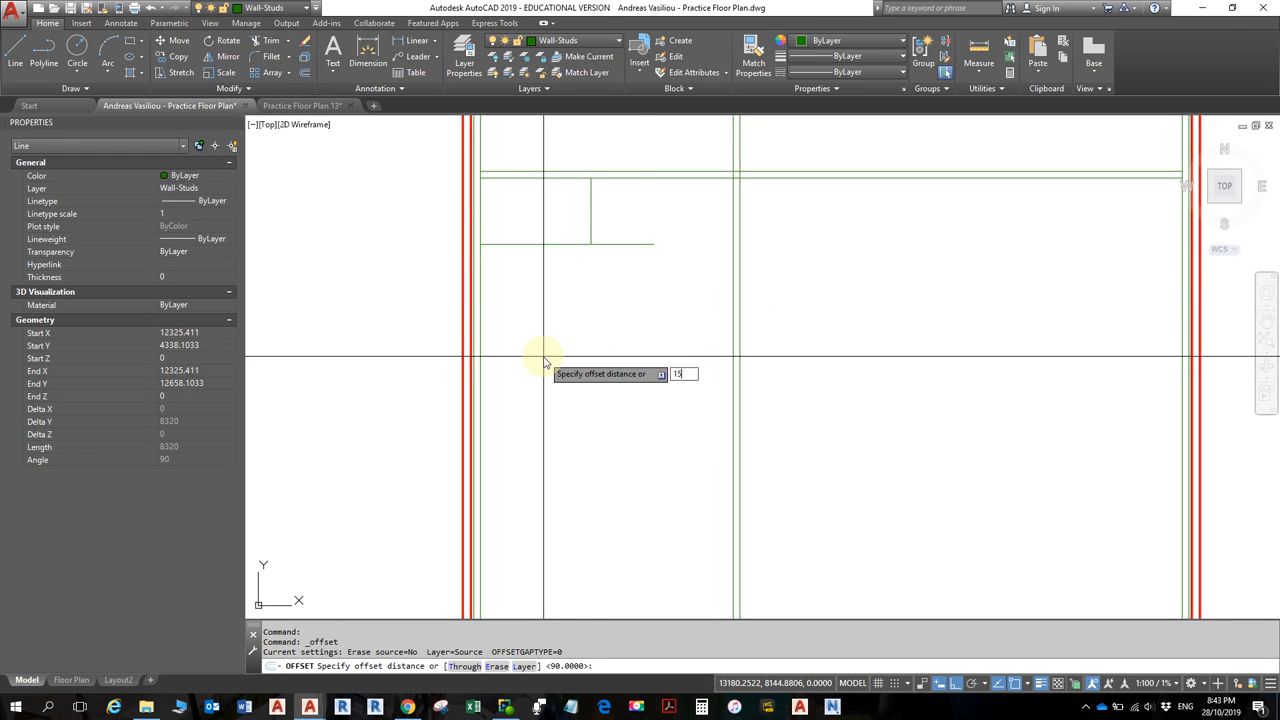
type("1500")
key("Return")
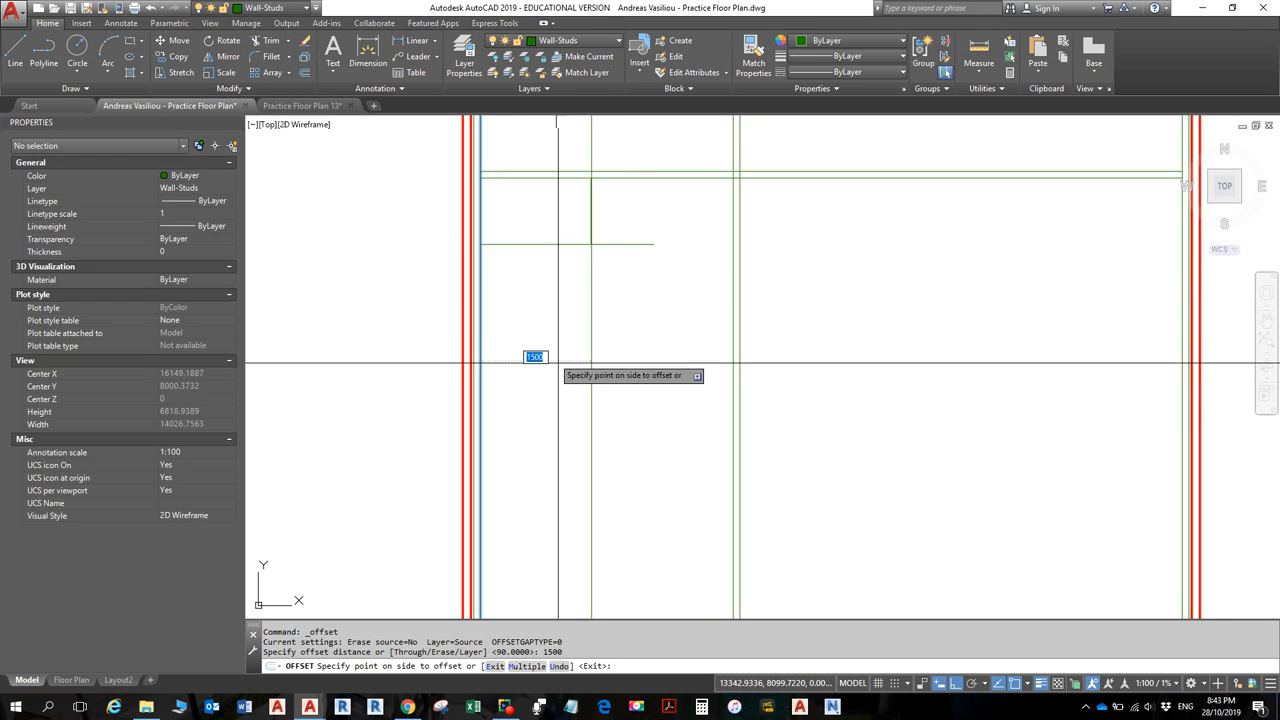
left_click(654, 409)
key("Escape")
key("Escape")
key("Escape")
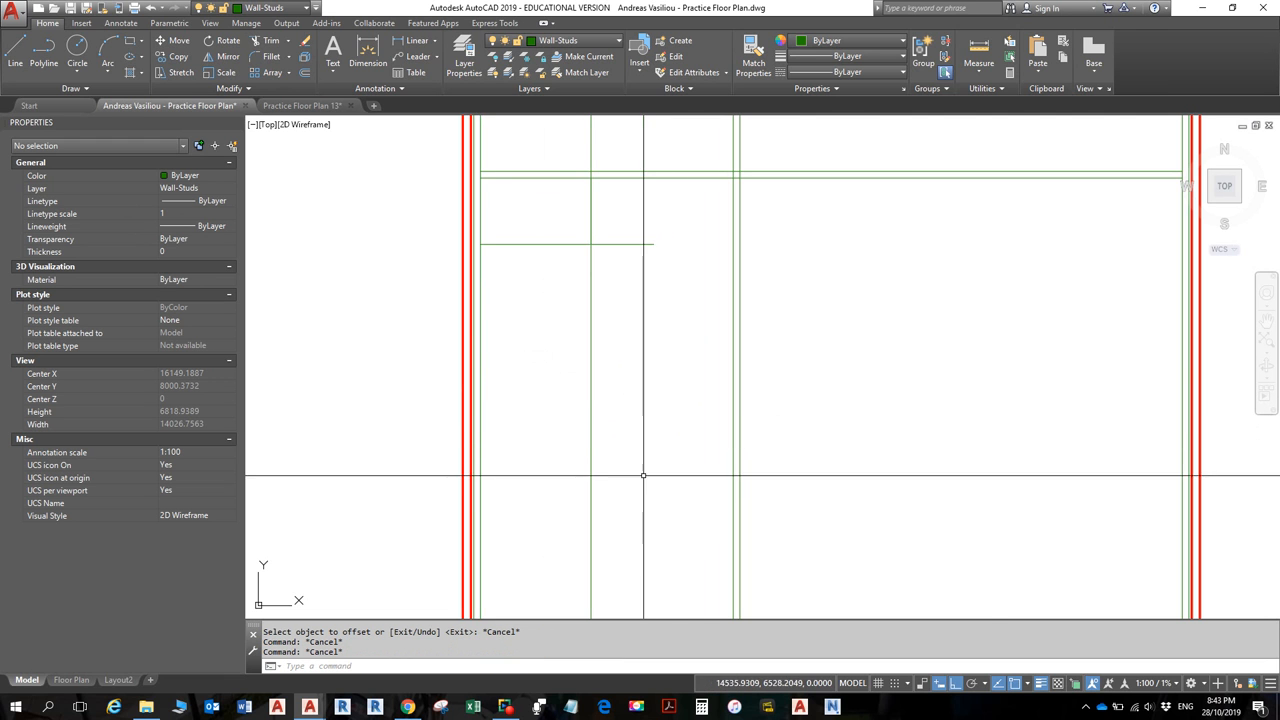
scroll(646, 484, "down", 3)
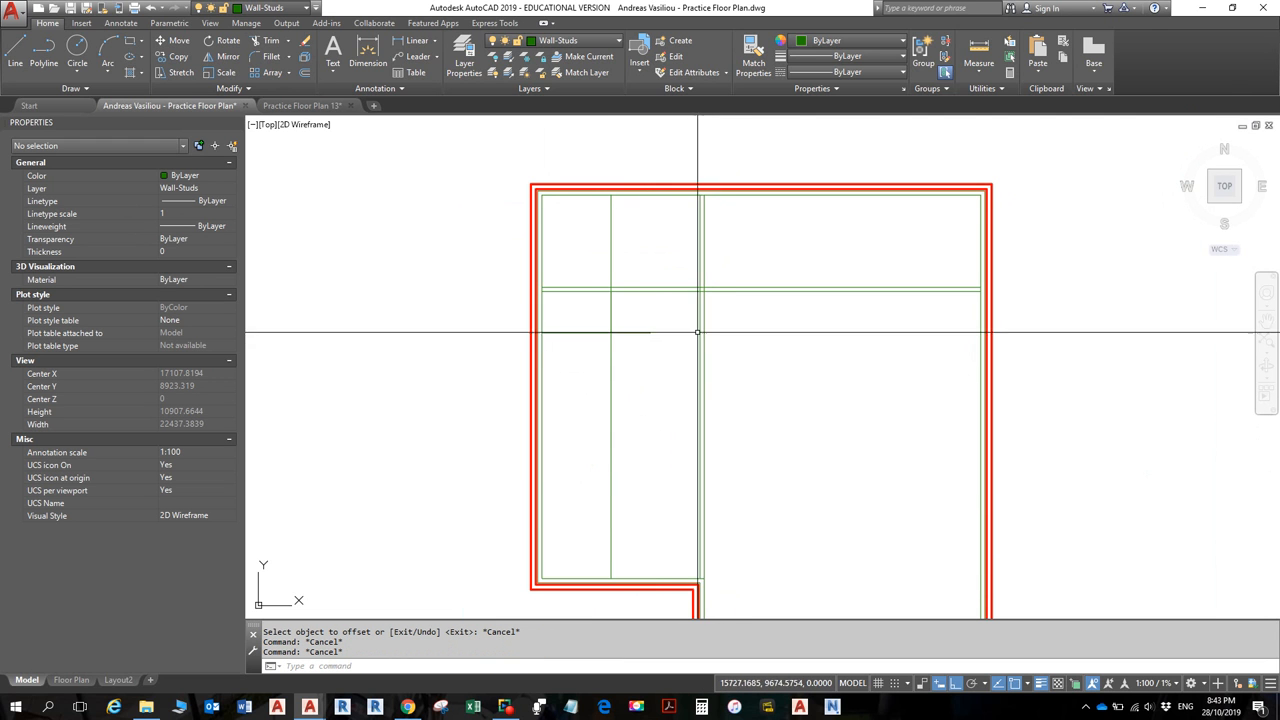
left_click(611, 380)
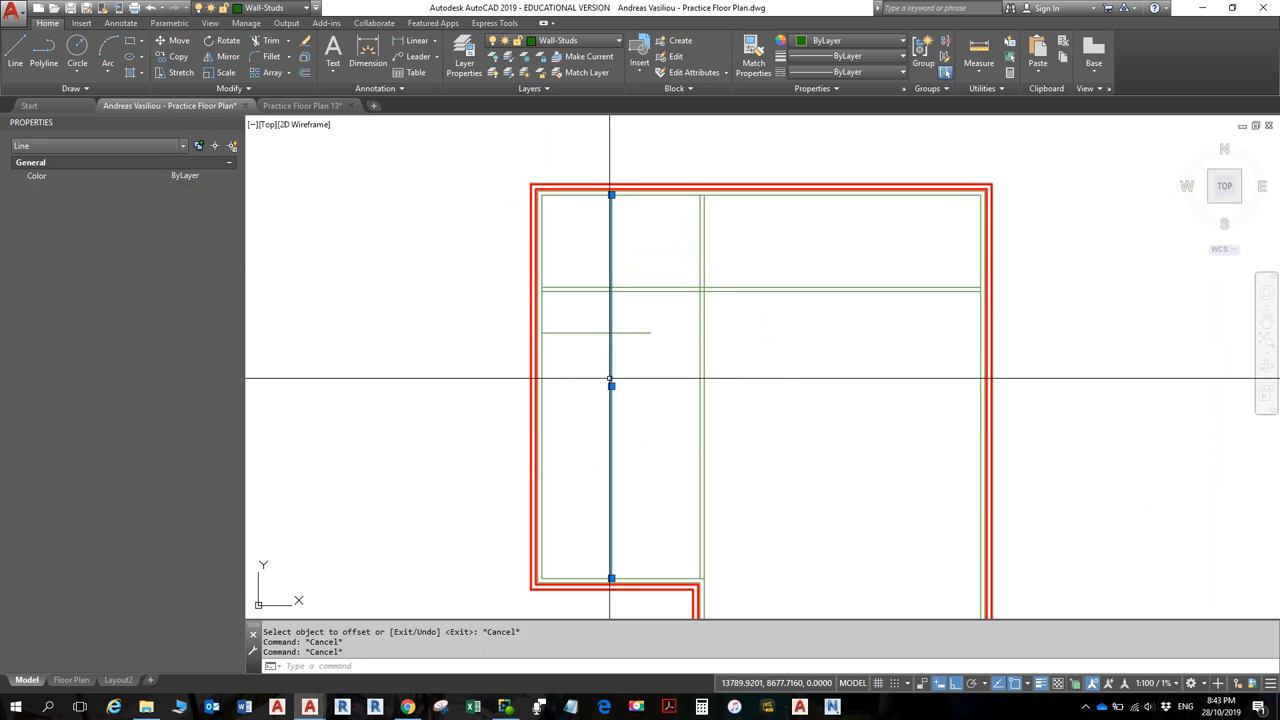
key("Delete")
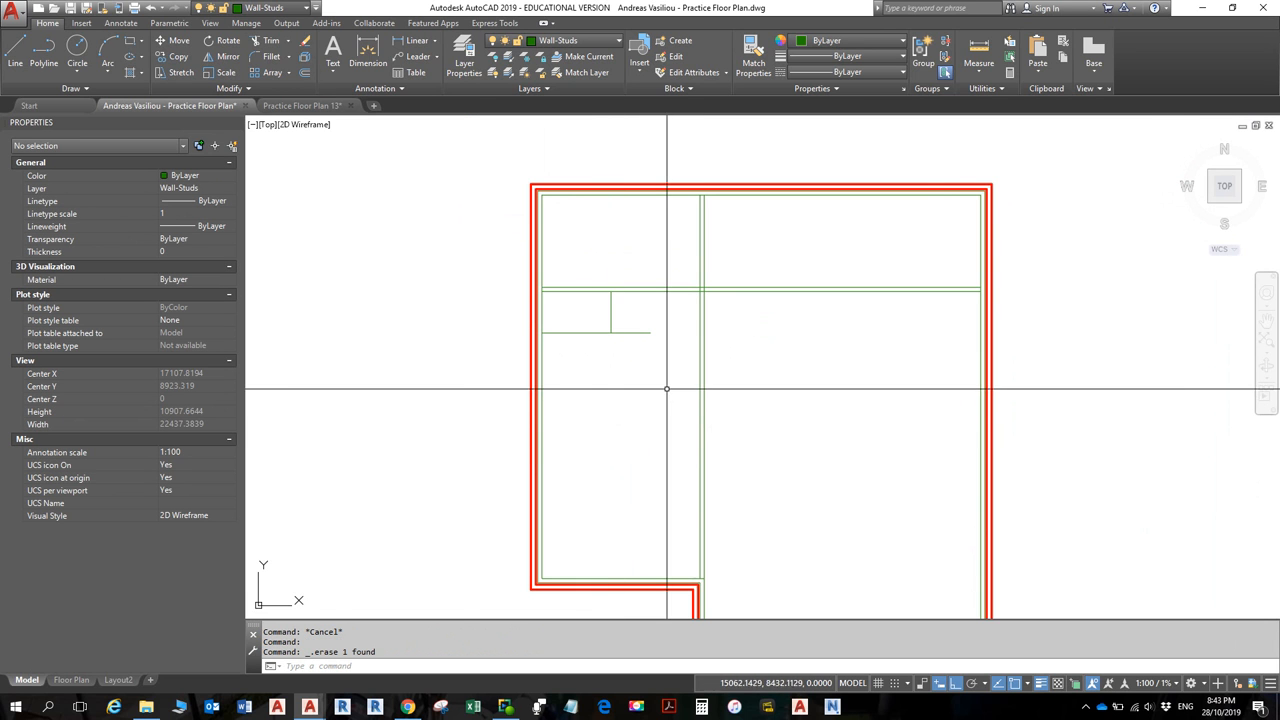
scroll(674, 380, "up", 2)
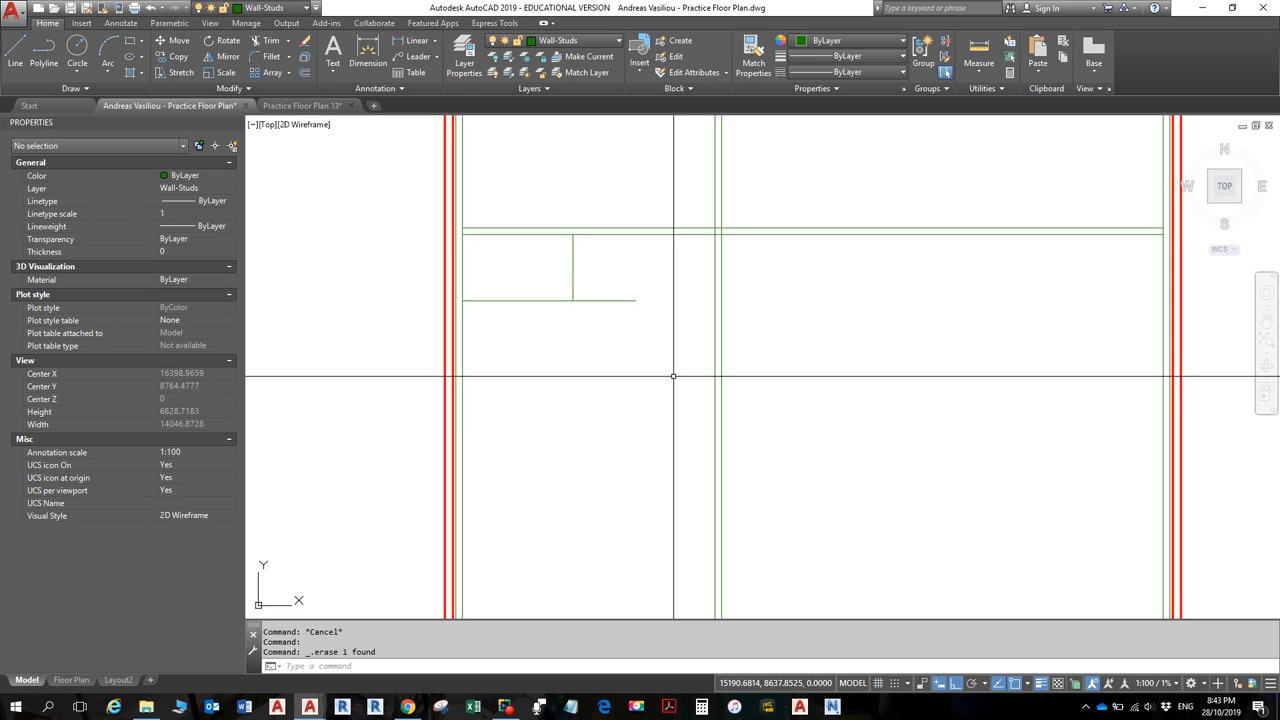
- Offset the short vertical stub 90 to the right and the horizontal partition line 90 below
left_click(573, 261)
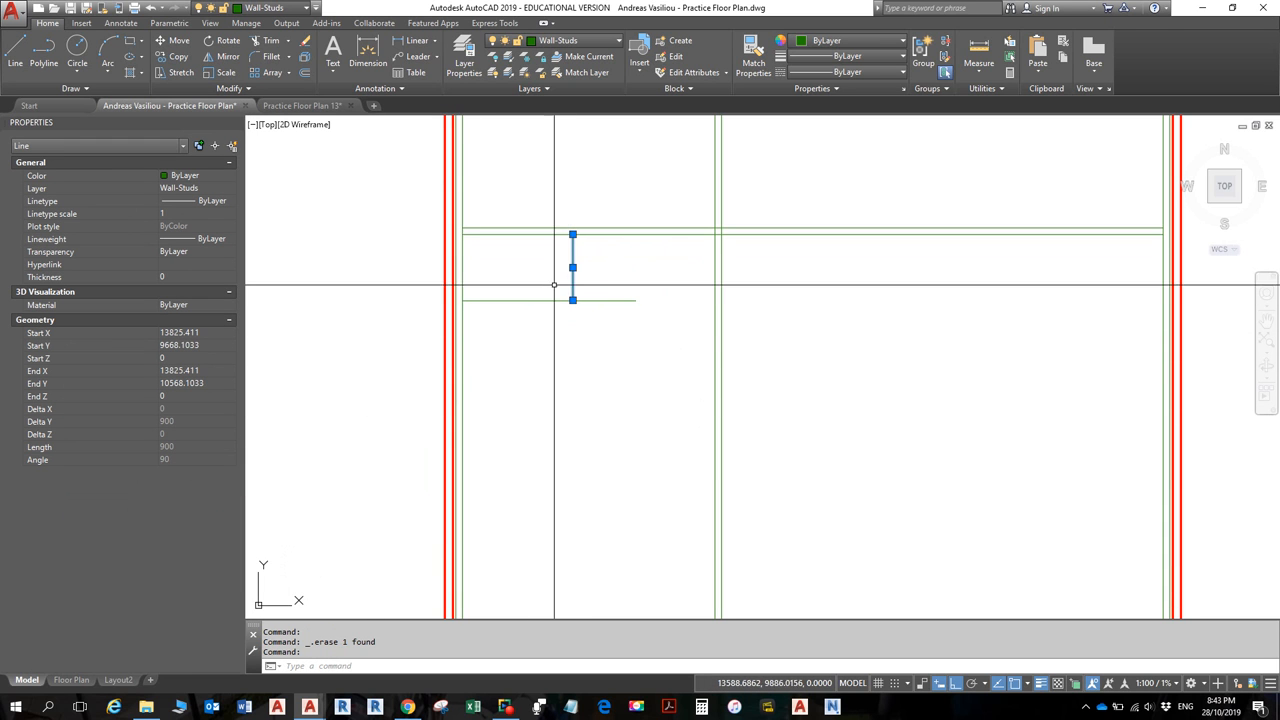
left_click(306, 75)
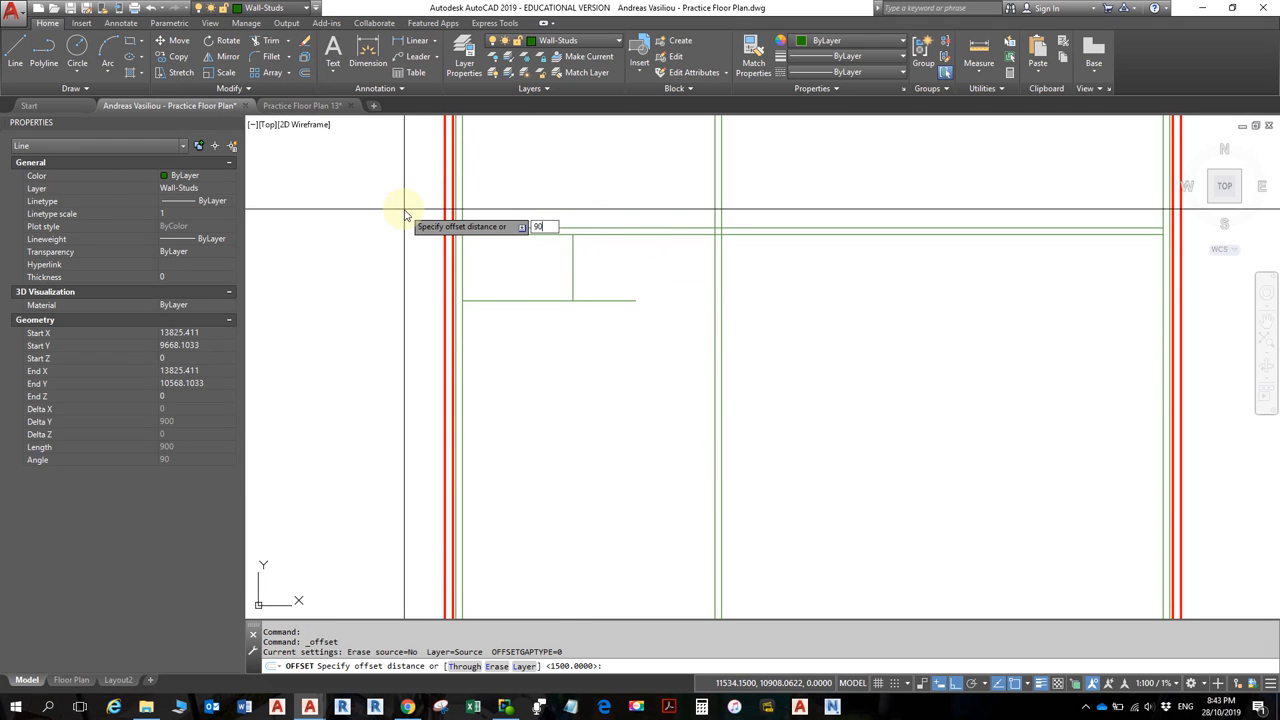
type("90")
key("Return")
left_click(624, 258)
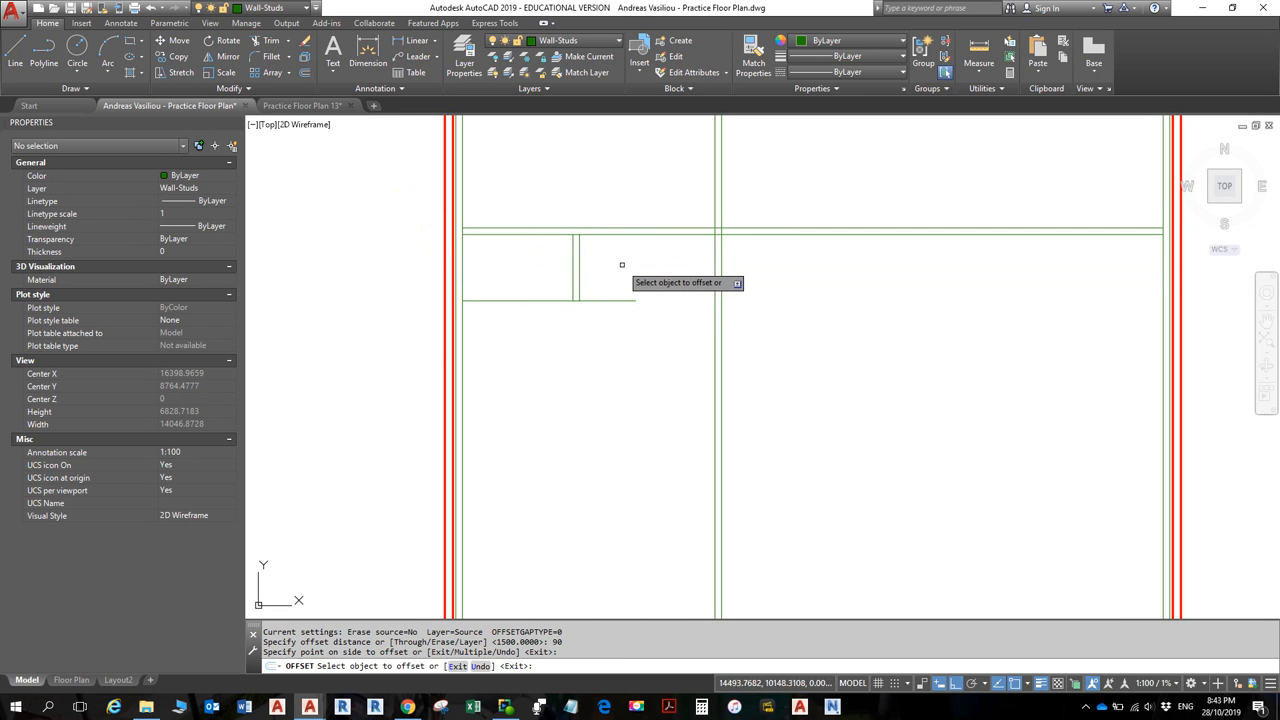
left_click(538, 300)
left_click(547, 331)
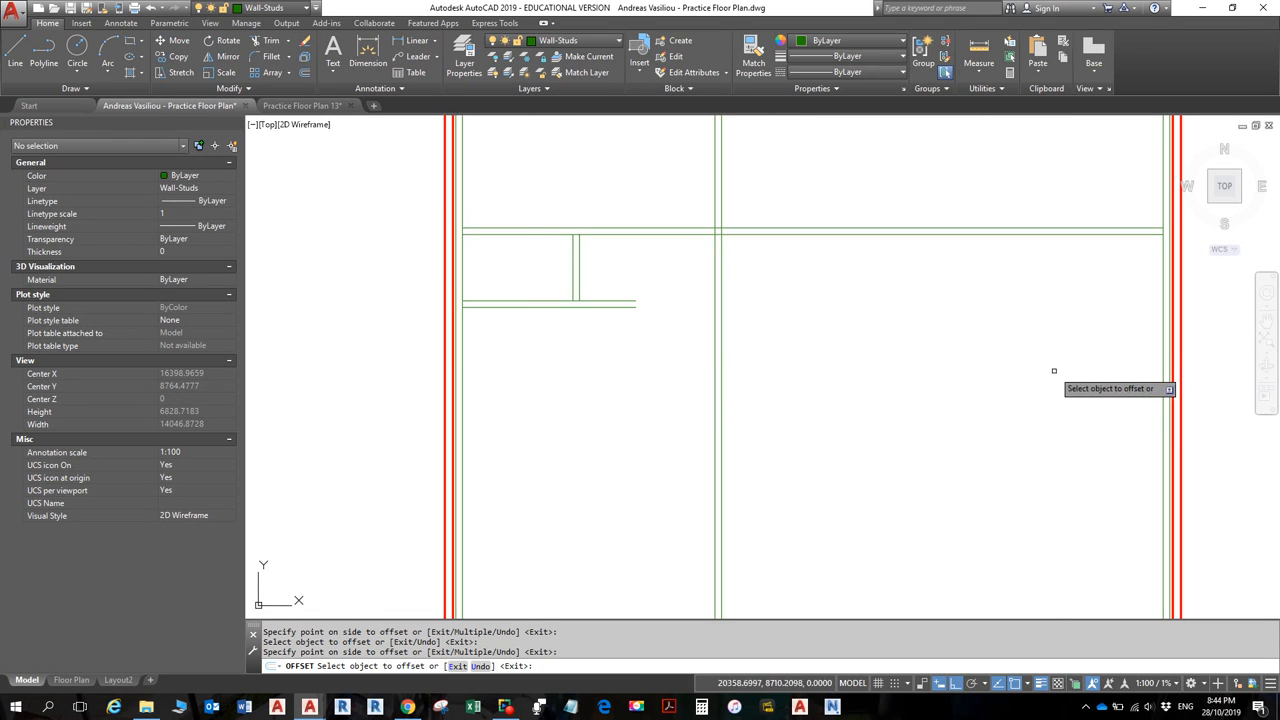
key("Escape")
scroll(600, 300, "up", 4)
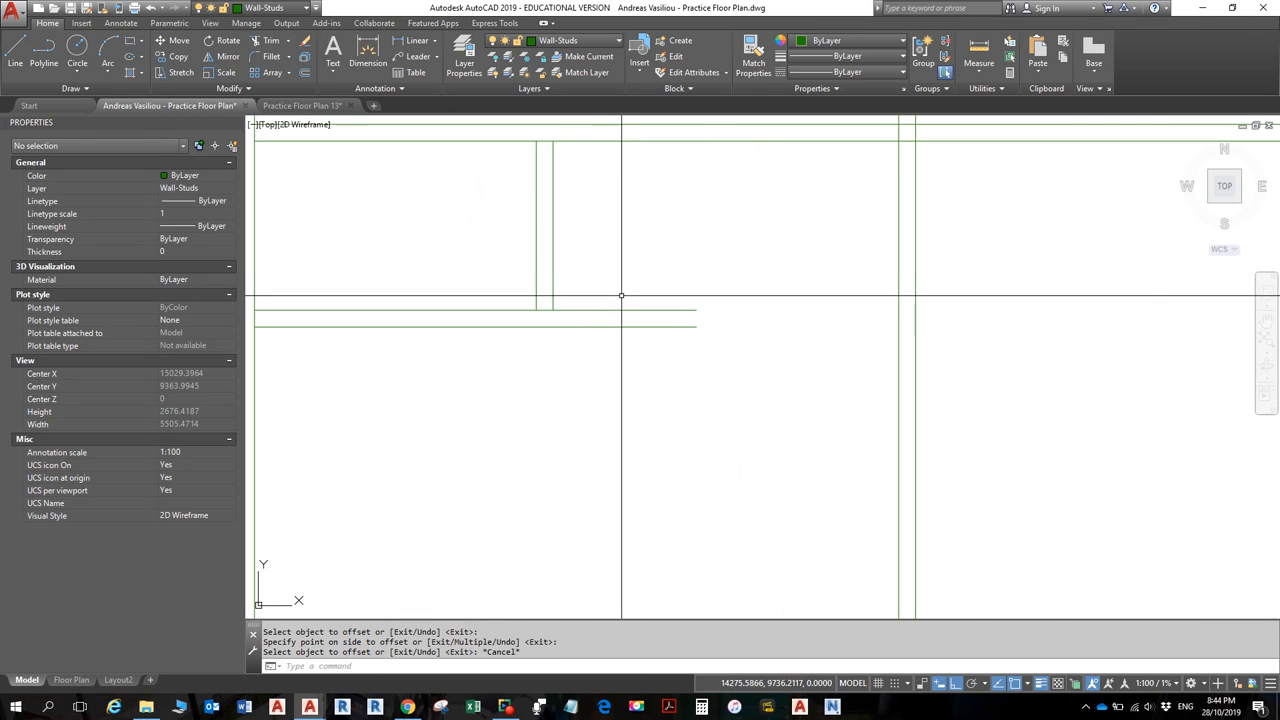
scroll(749, 509, "down", 6)
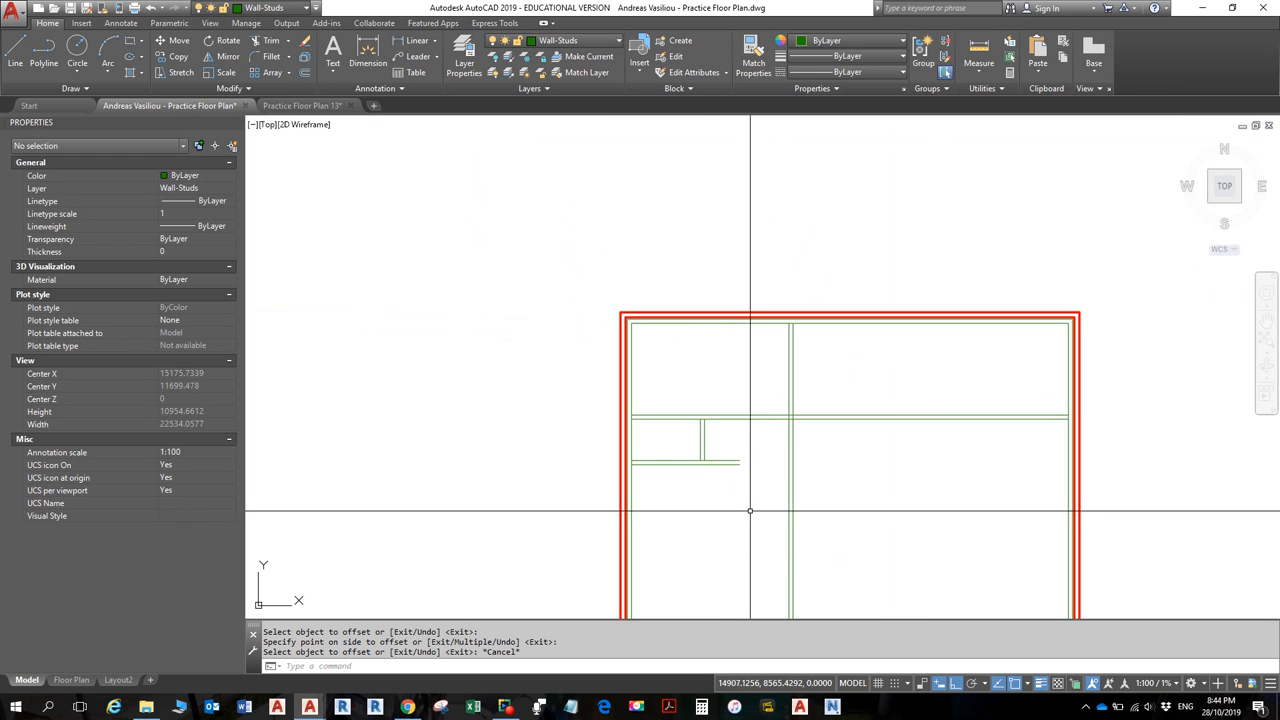
mouse_move(703, 365)
middle_mouse_down()
mouse_move(703, 396)
mouse_move(703, 232)
middle_mouse_up()
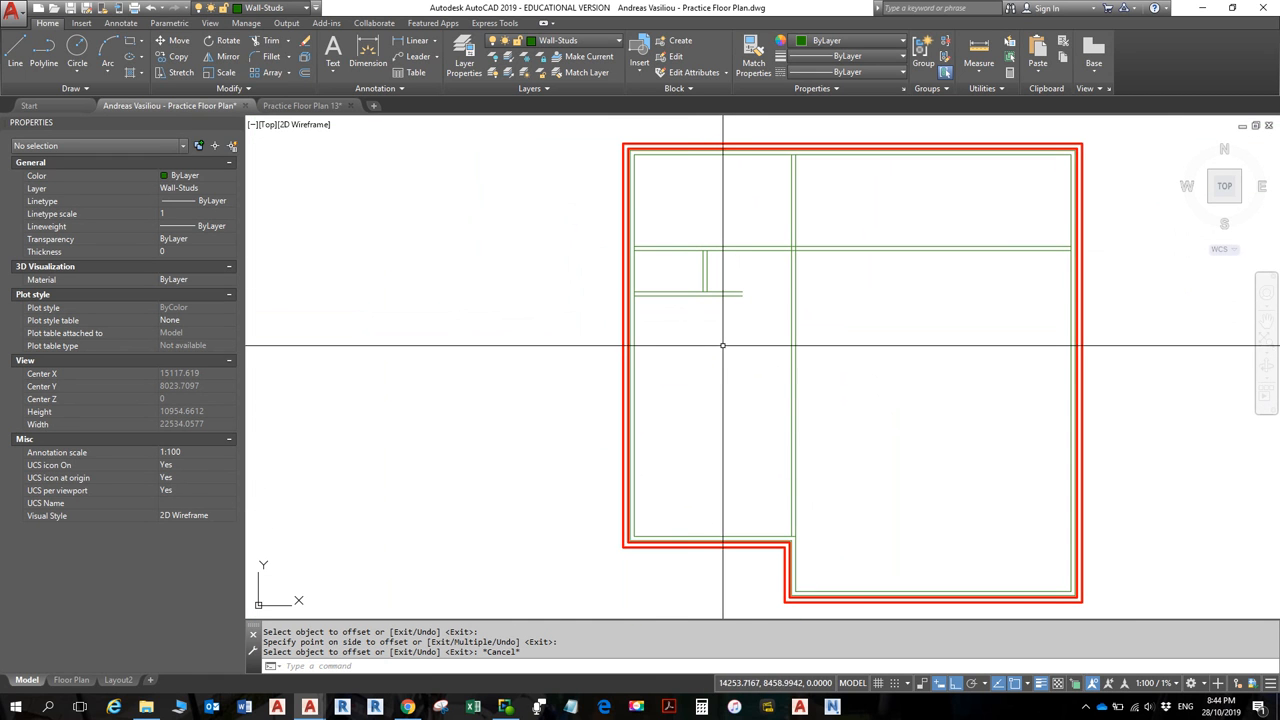
key("alt")
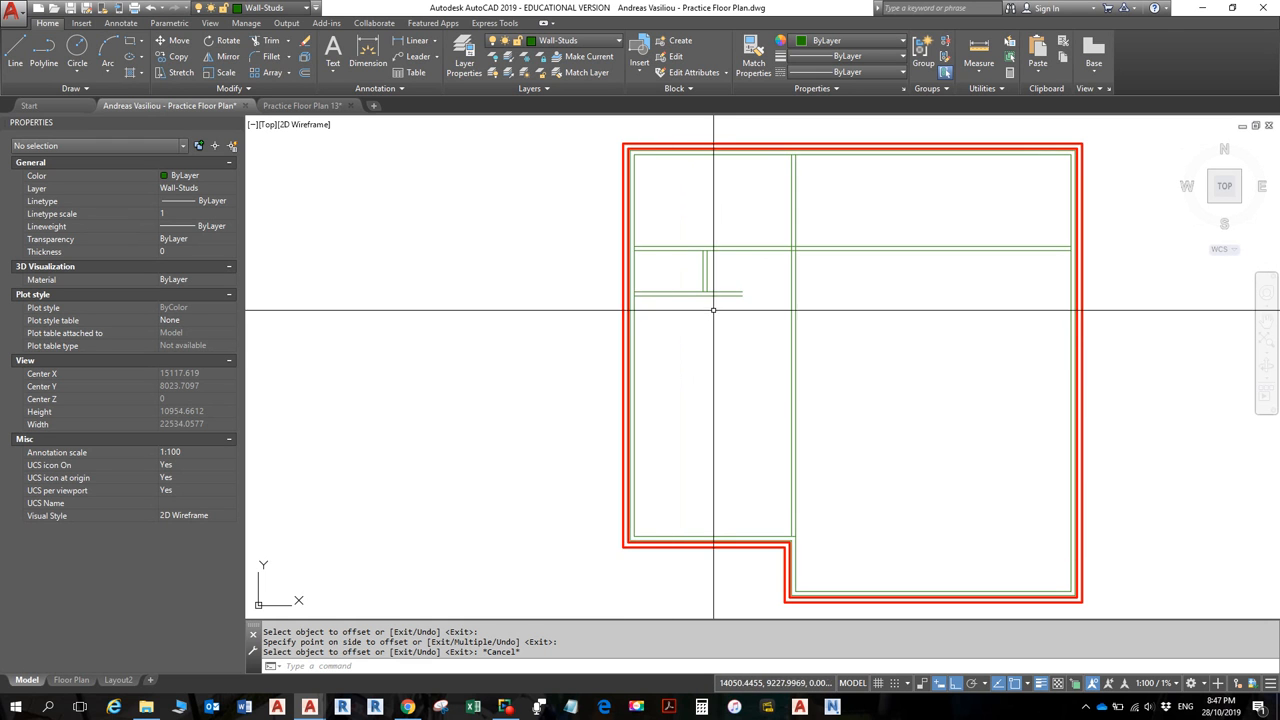
scroll(713, 294, "up", 4)
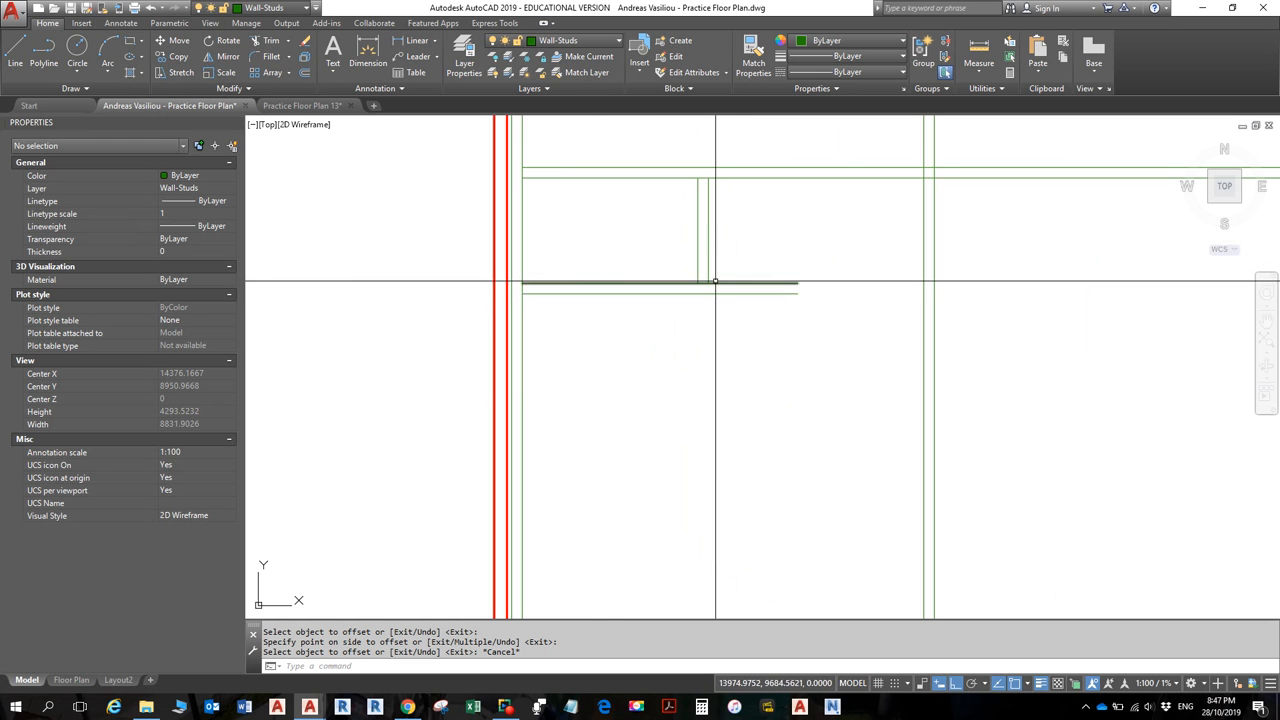
scroll(715, 281, "up", 8)
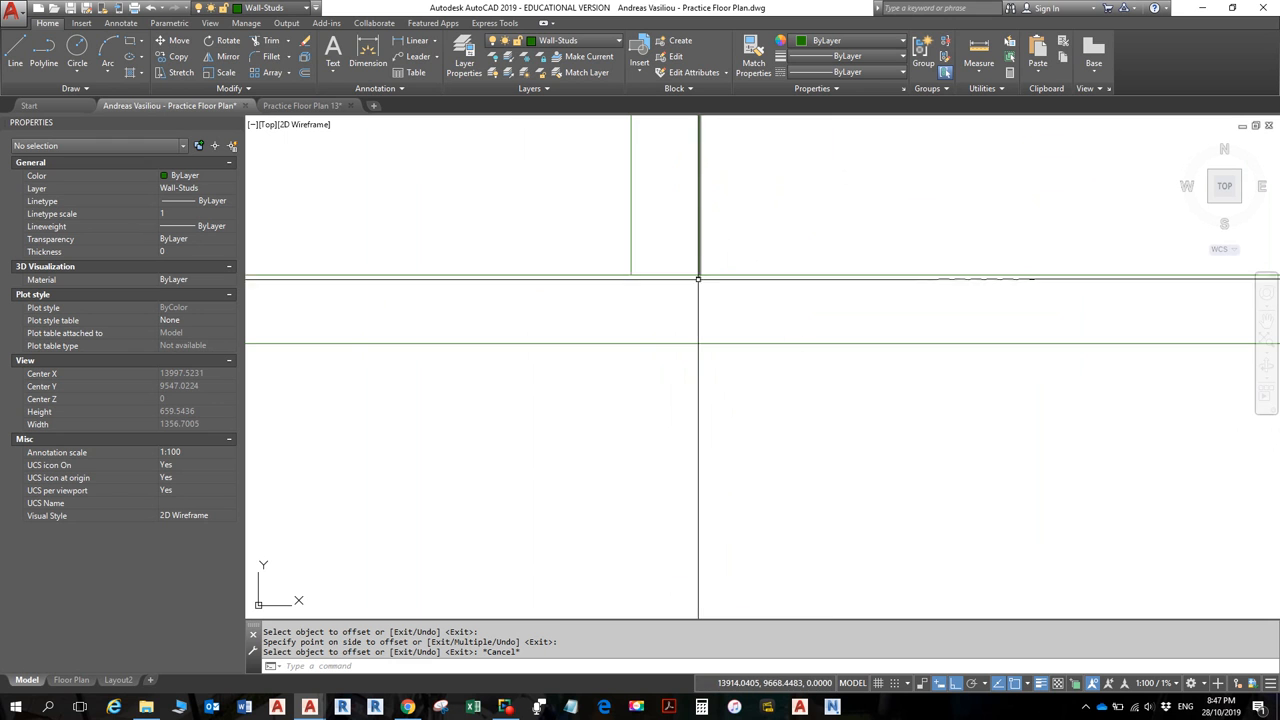
scroll(698, 279, "up", 4)
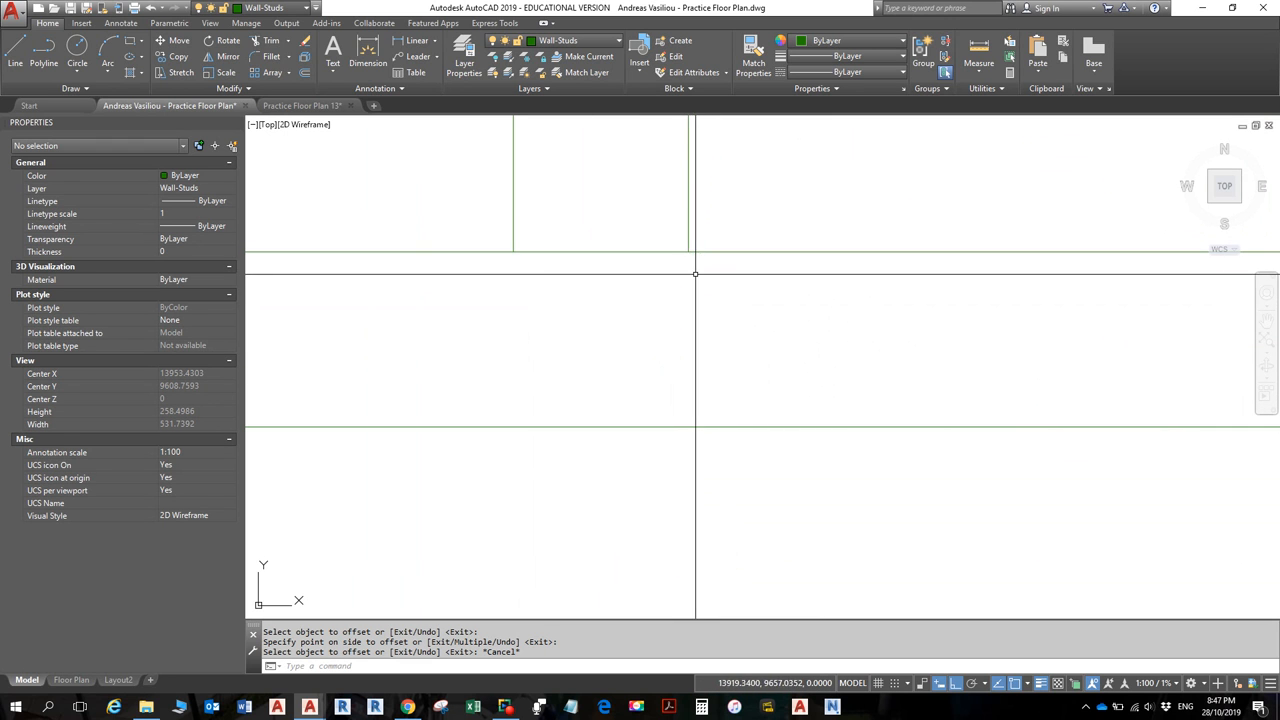
scroll(706, 266, "up", 2)
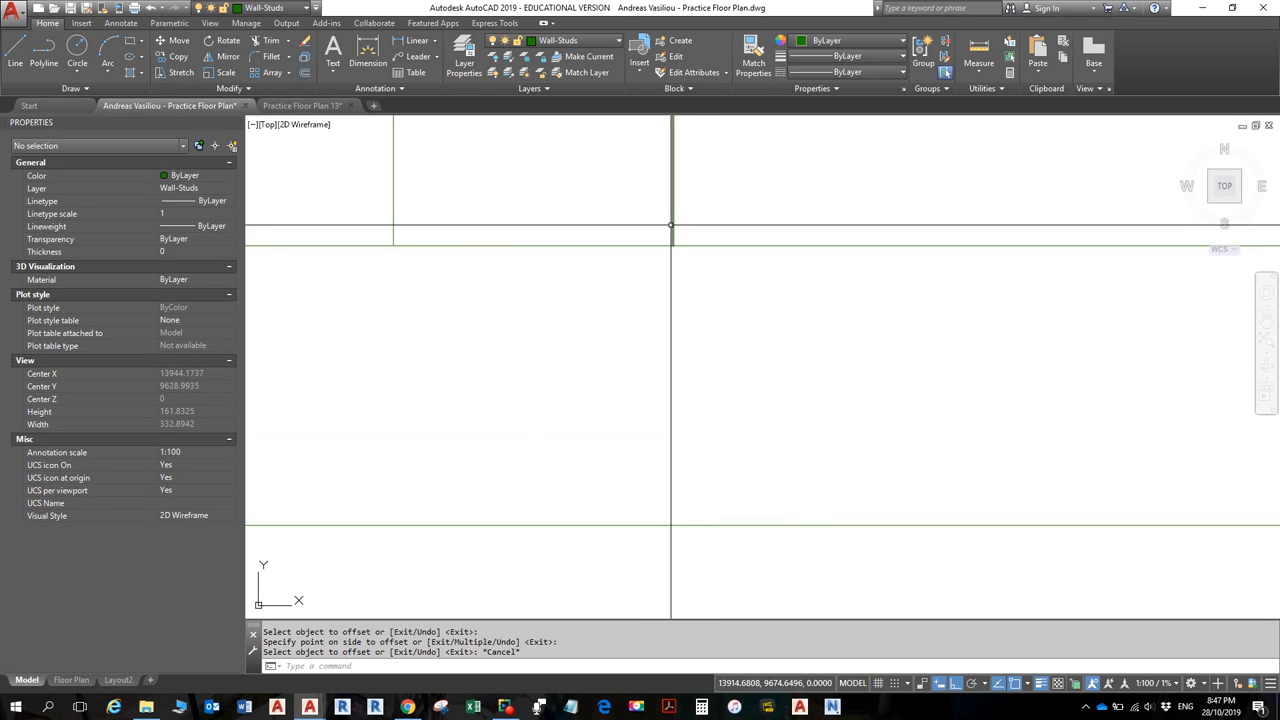
scroll(673, 238, "down", 2)
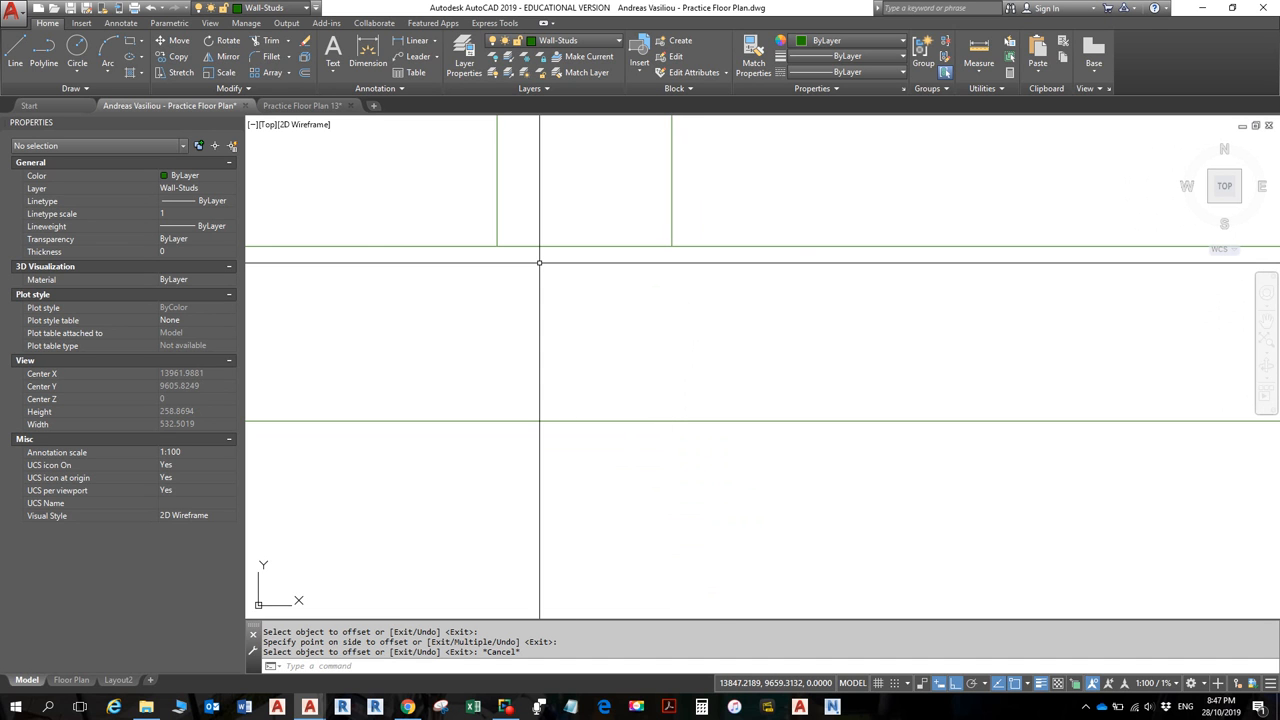
scroll(551, 262, "down", 10)
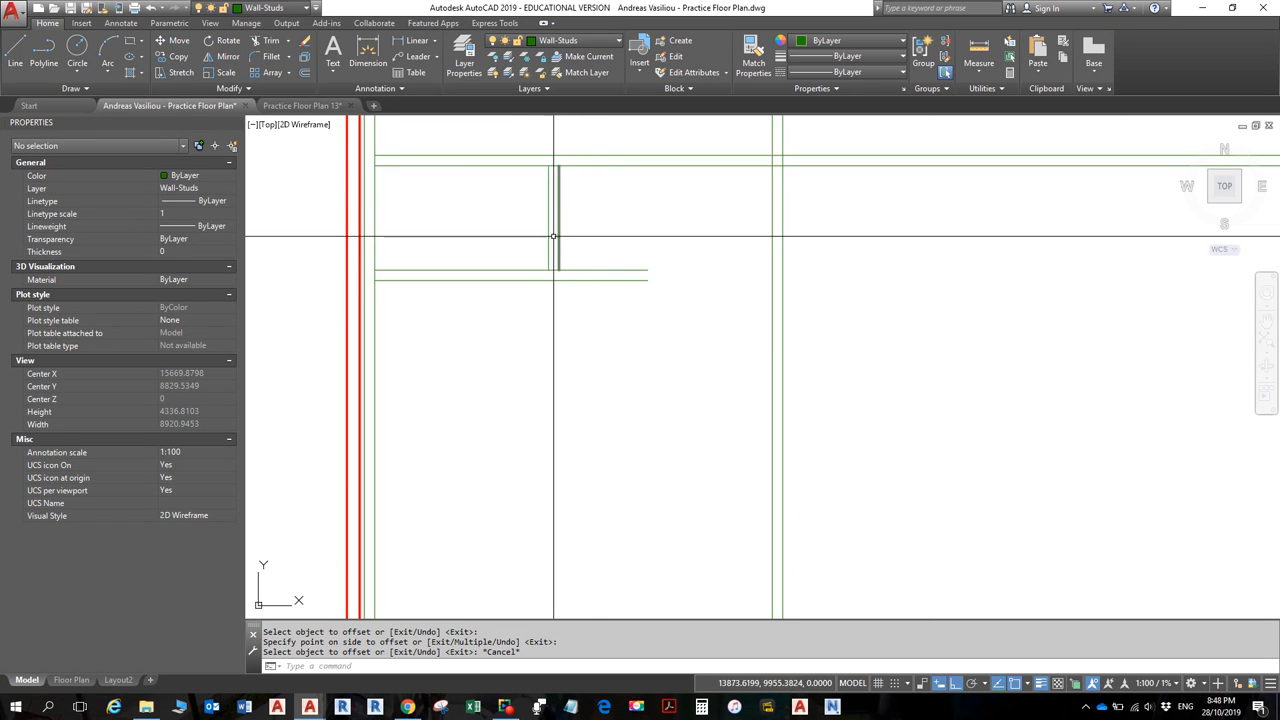
scroll(555, 255, "up", 2)
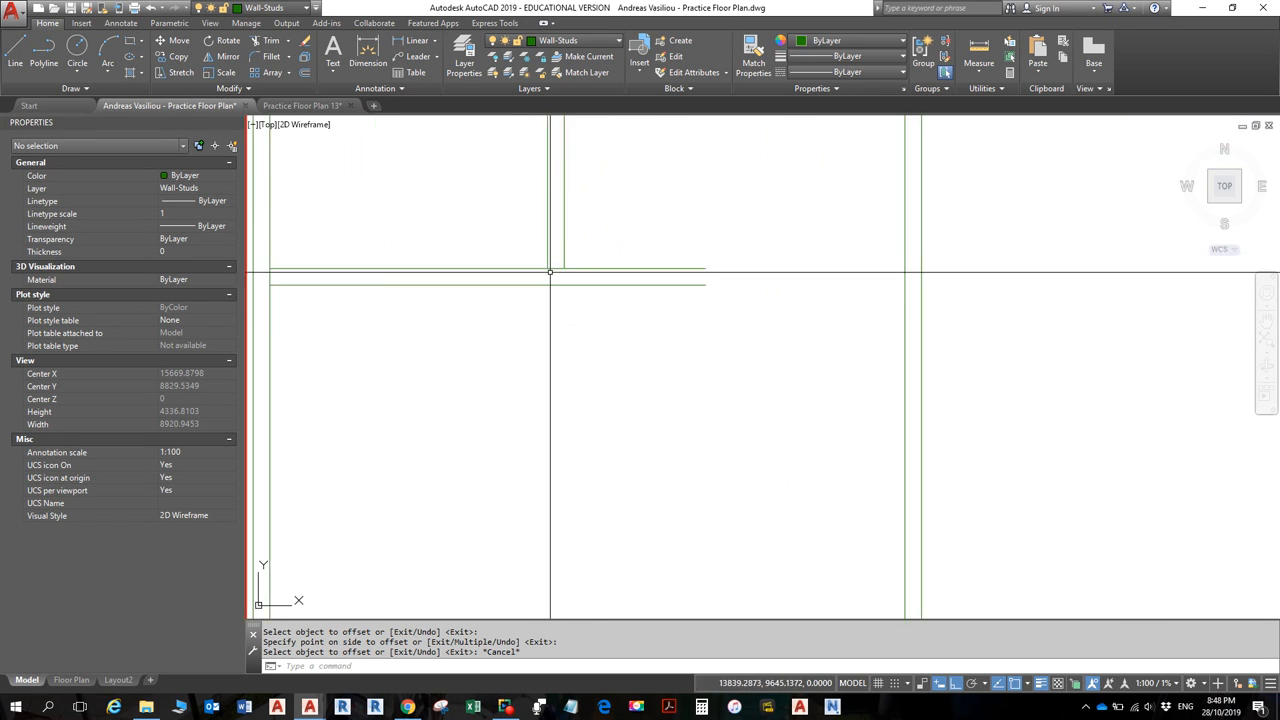
- Grip-edit the upper horizontal partition line to 1500, ending just past the vertical stud pair
left_click(620, 268)
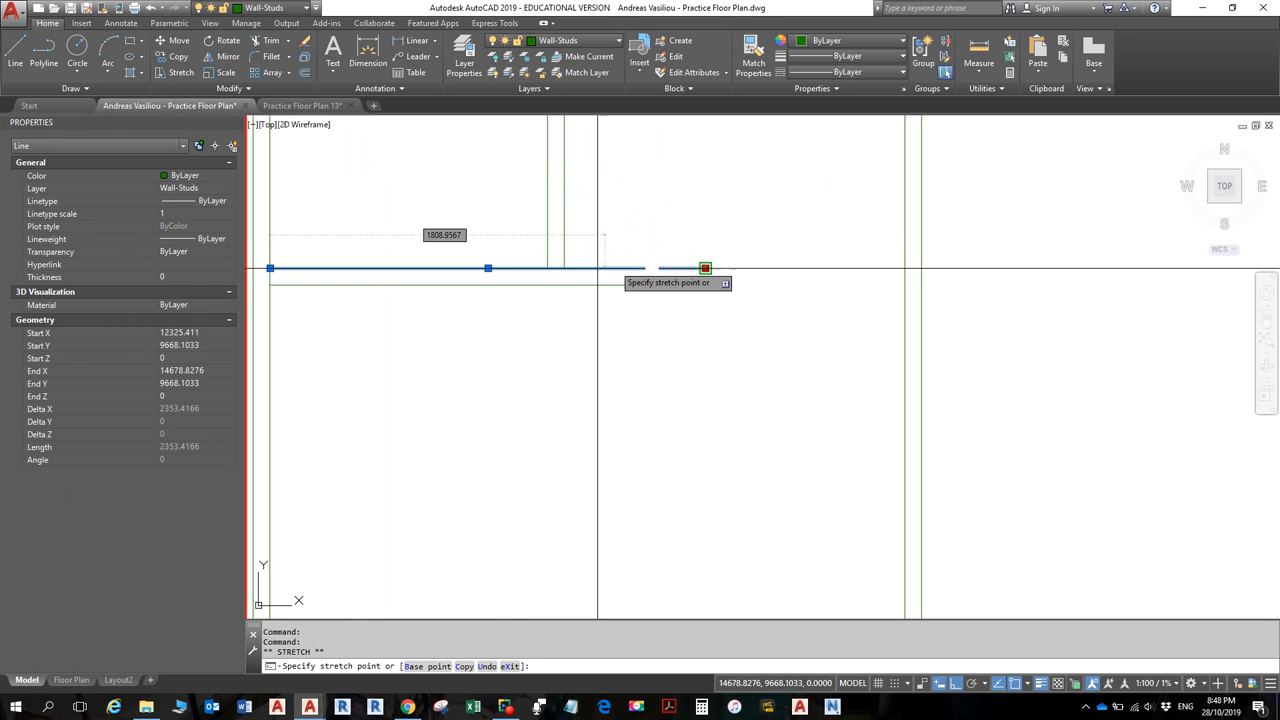
left_click(705, 268)
left_click(487, 268)
scroll(594, 279, "up", 3)
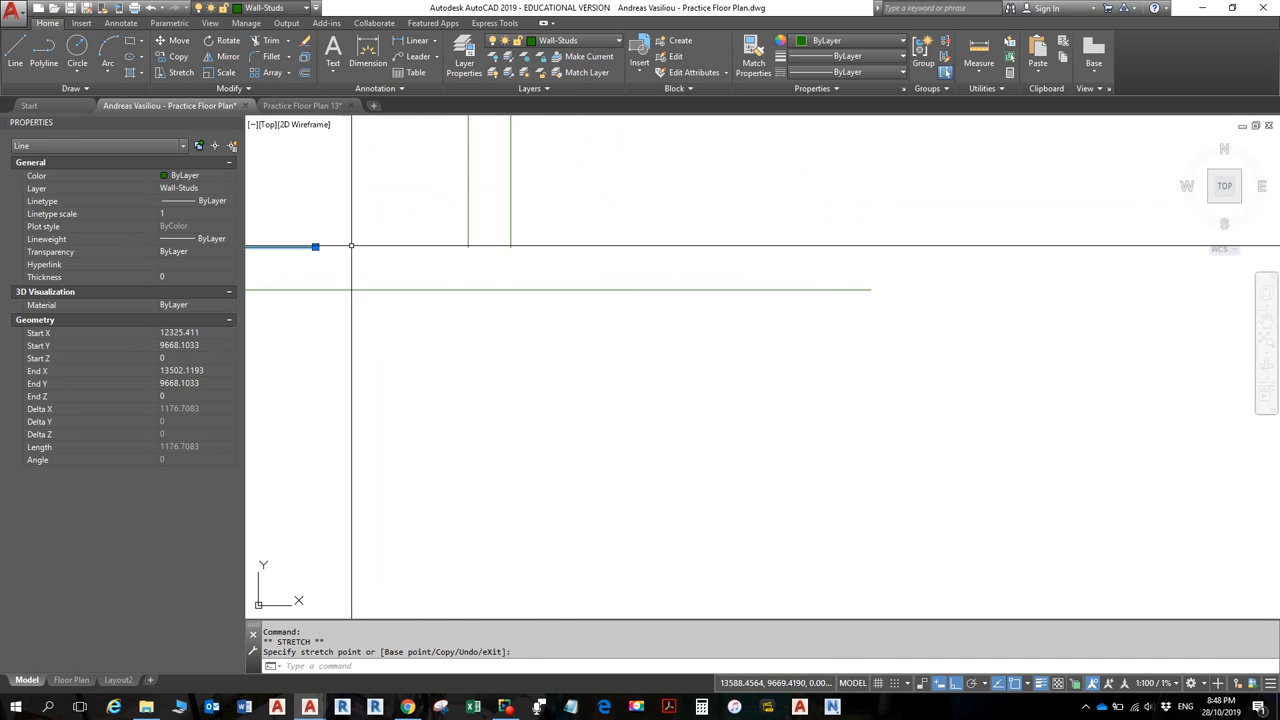
left_click(315, 247)
left_click(468, 247)
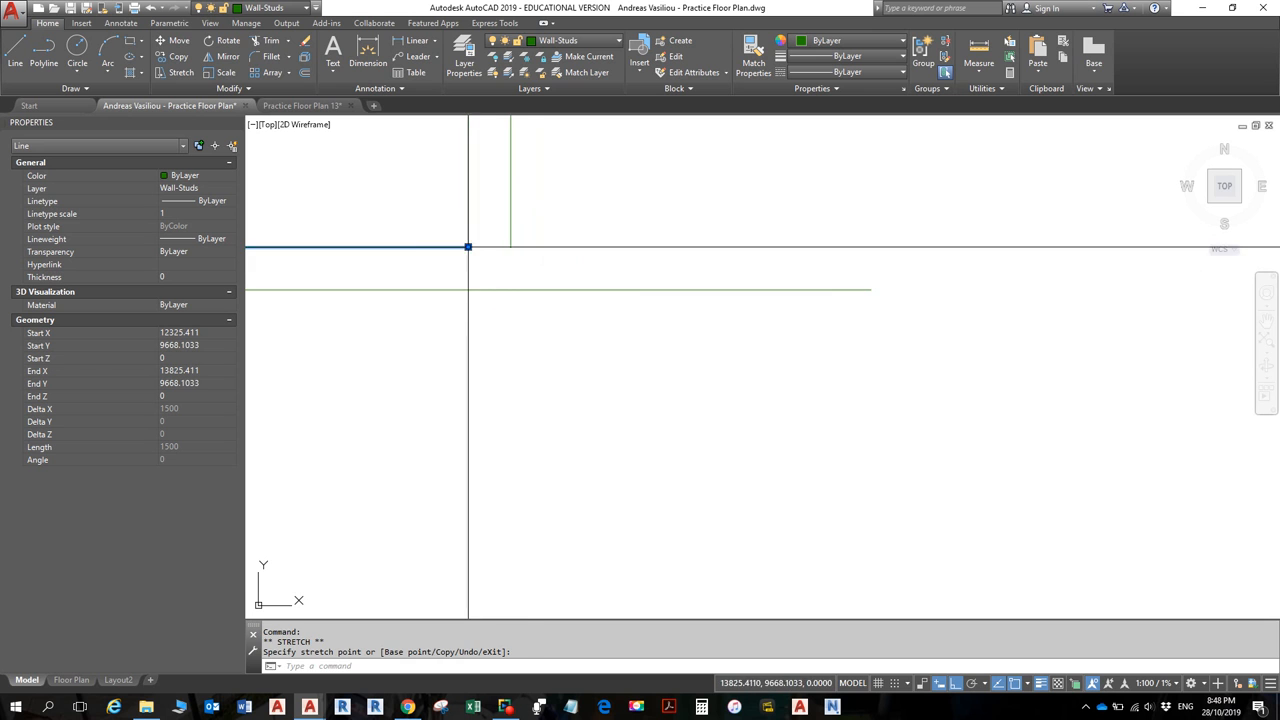
left_click(467, 247)
left_click(603, 247)
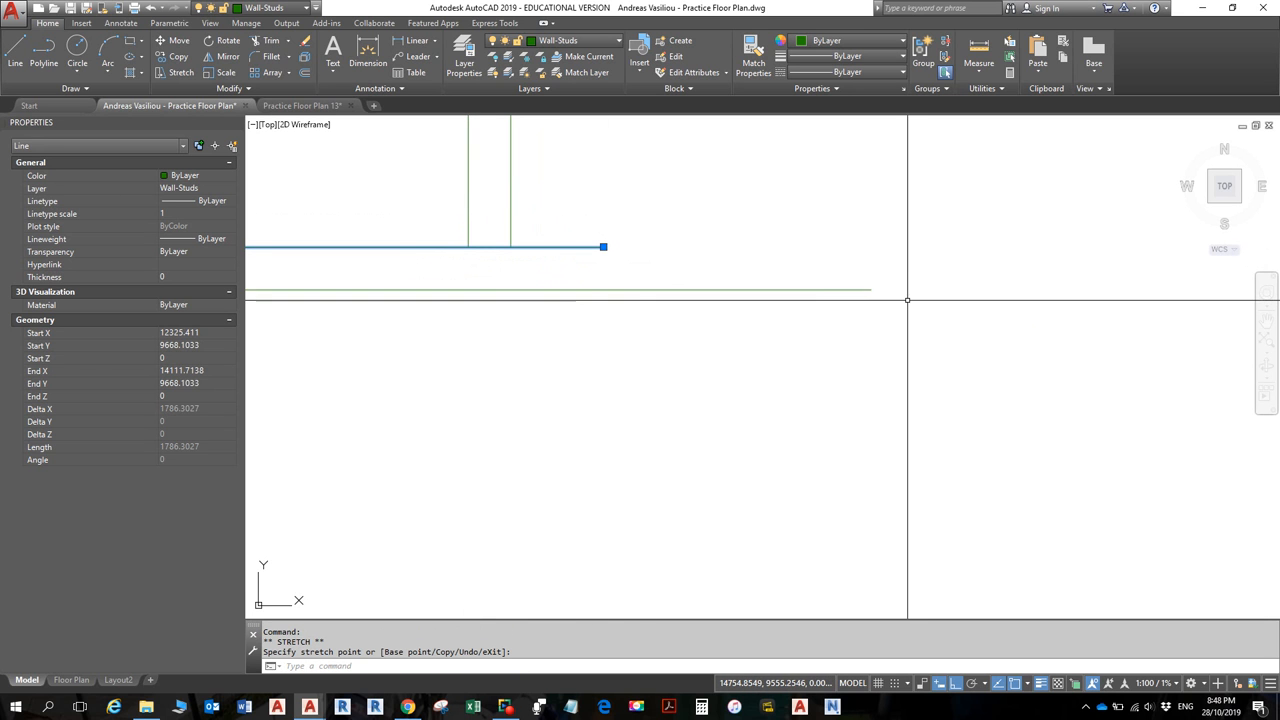
key("Escape")
key("Escape")
- Zoom out and pan to show the whole floor plan
scroll(494, 247, "up", 1)
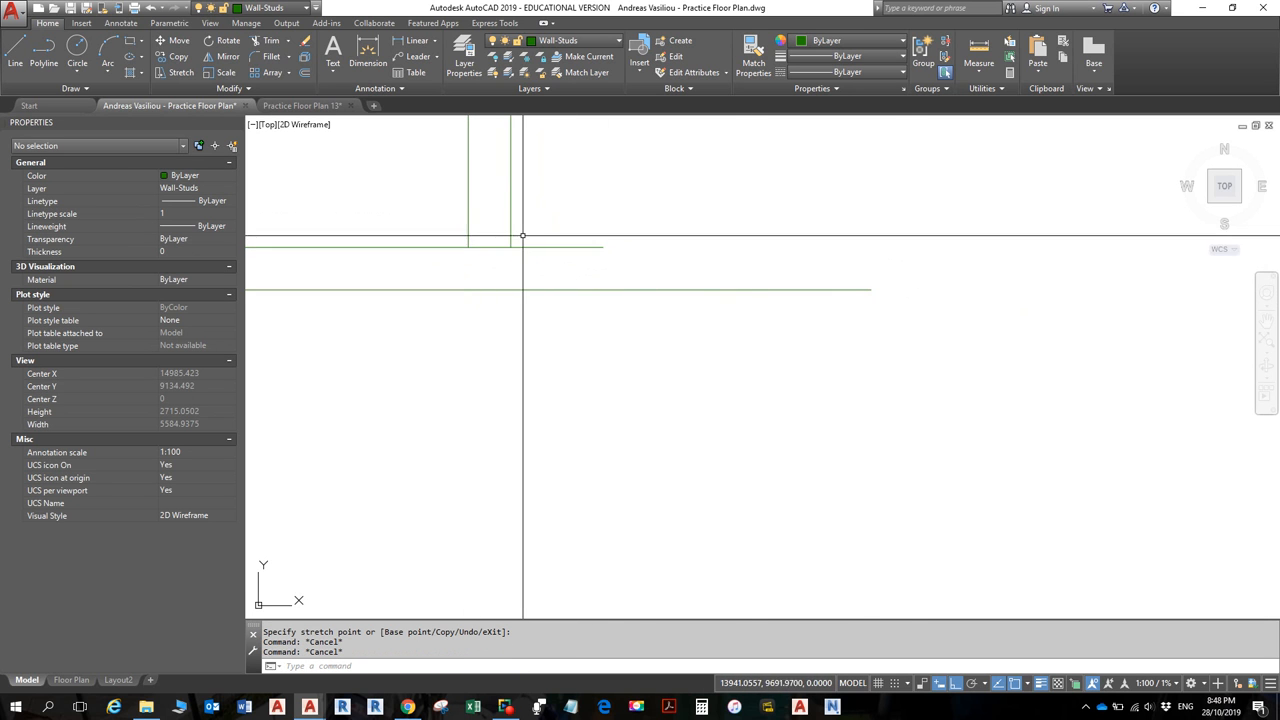
scroll(500, 250, "down", 3)
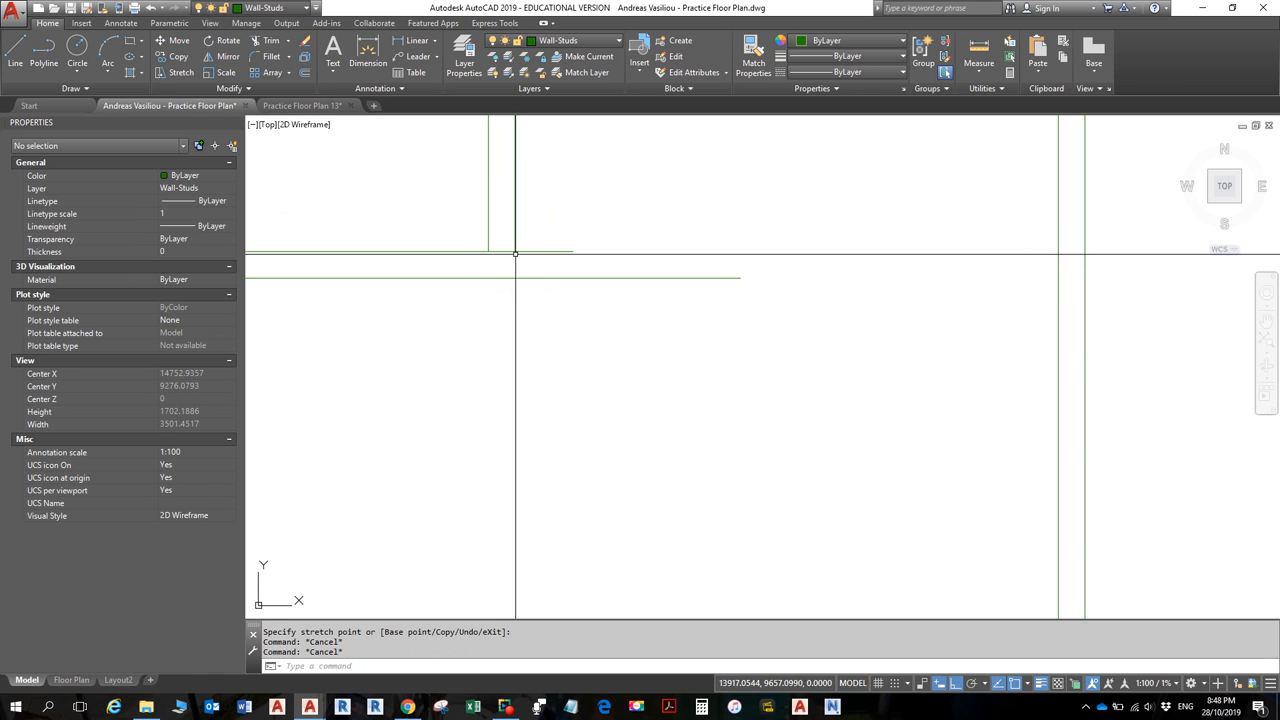
scroll(518, 256, "down", 4)
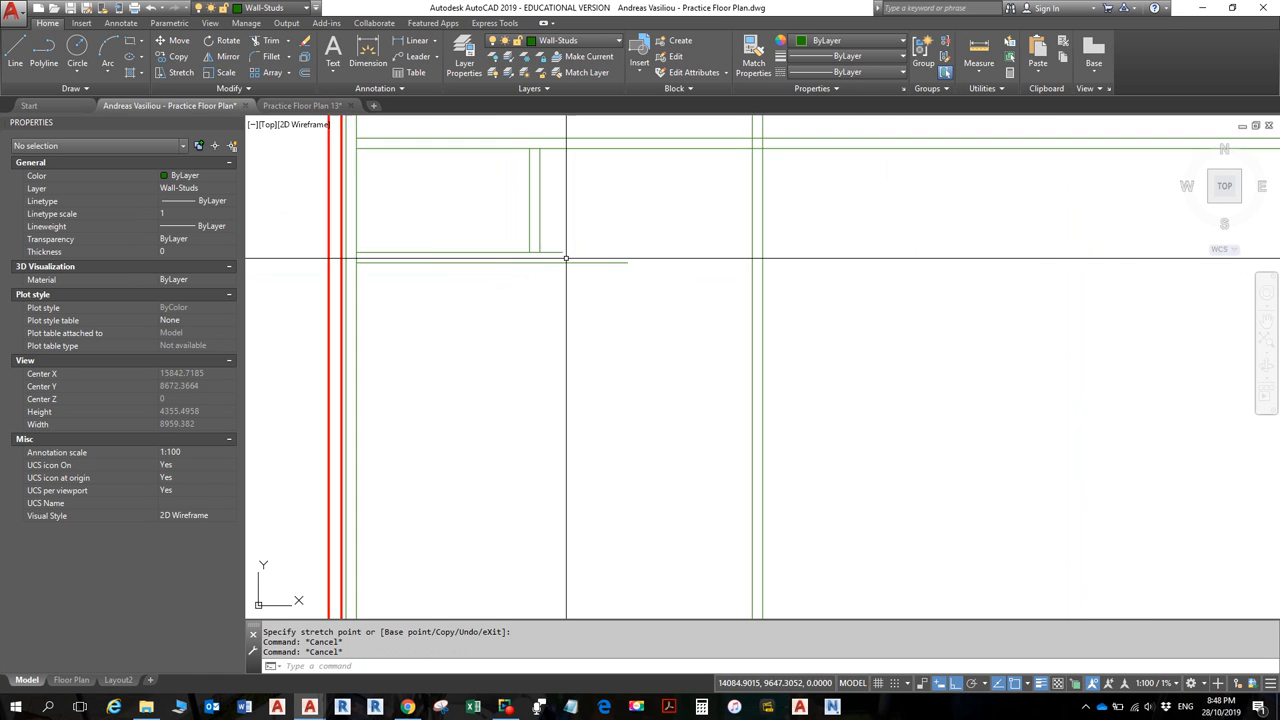
scroll(566, 258, "down", 4)
middle_click_drag(580, 300, 614, 303)
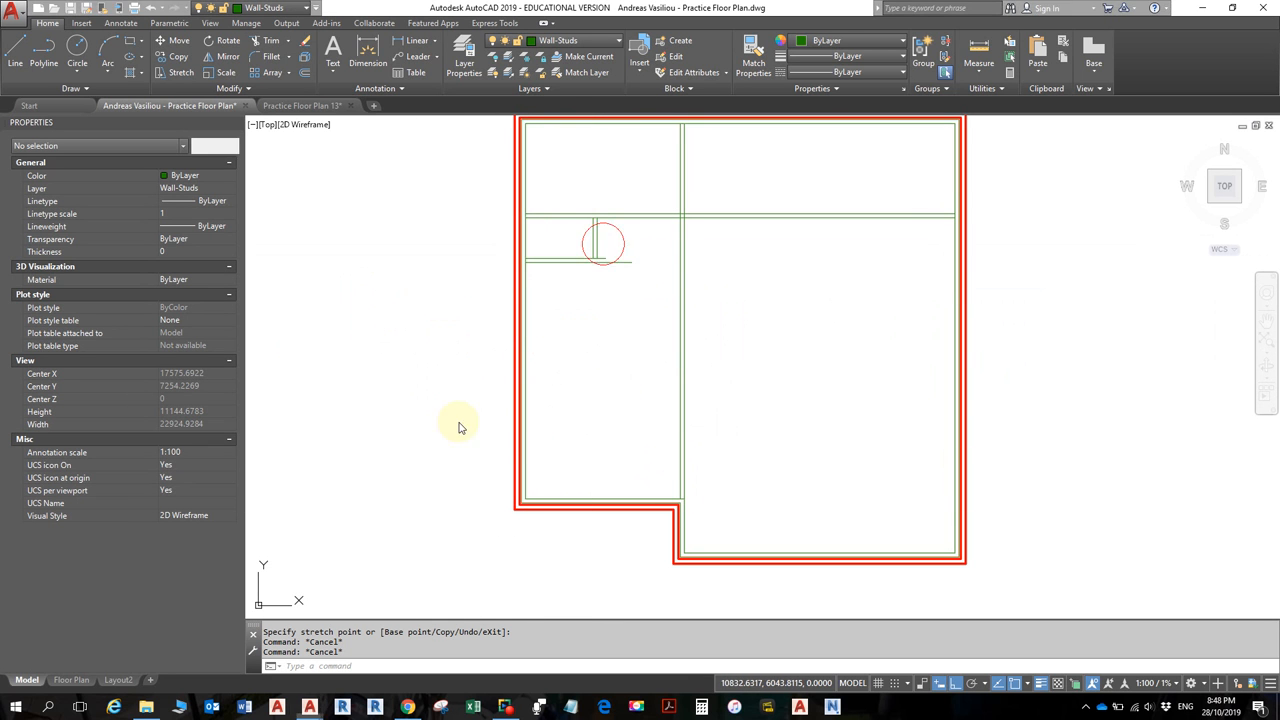
- Inspect the bath and bed walls on the Chrome floor-plan PDF, then return to AutoCAD
key("alt+Tab")
key("Tab")
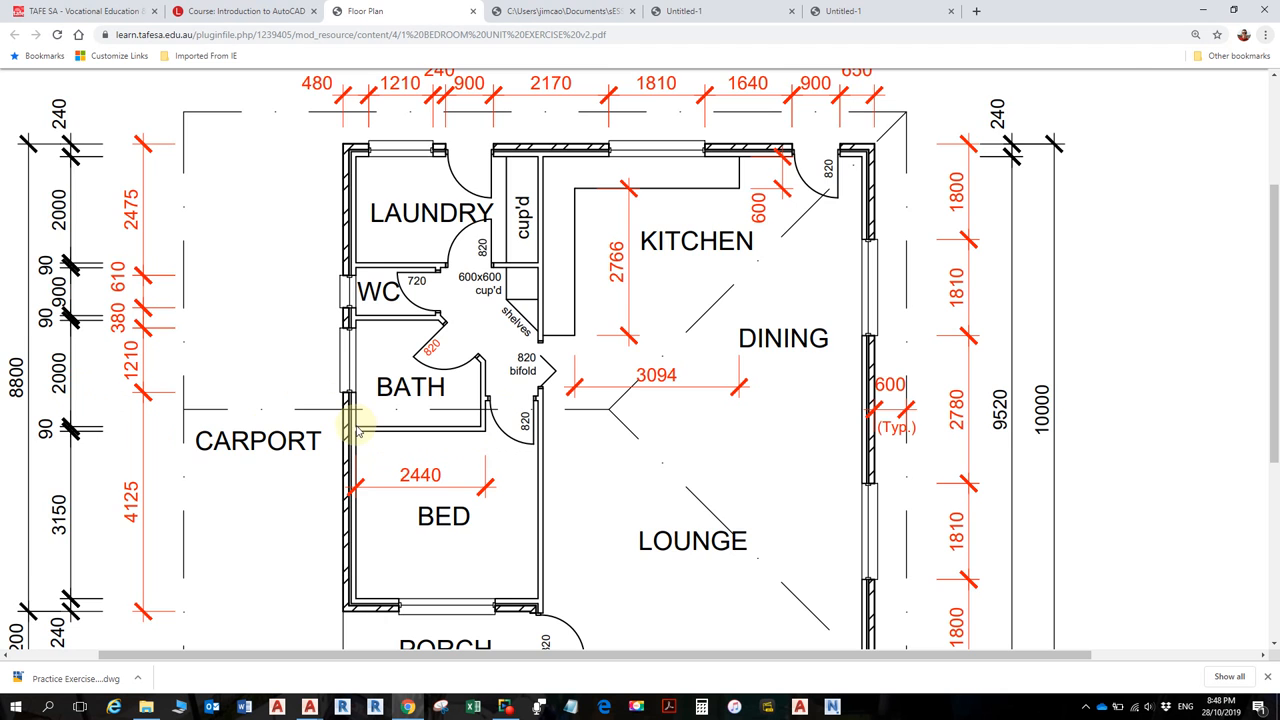
scroll(357, 428, "up", 1)
scroll(357, 423, "down", 2)
scroll(362, 378, "up", 2, "ctrl")
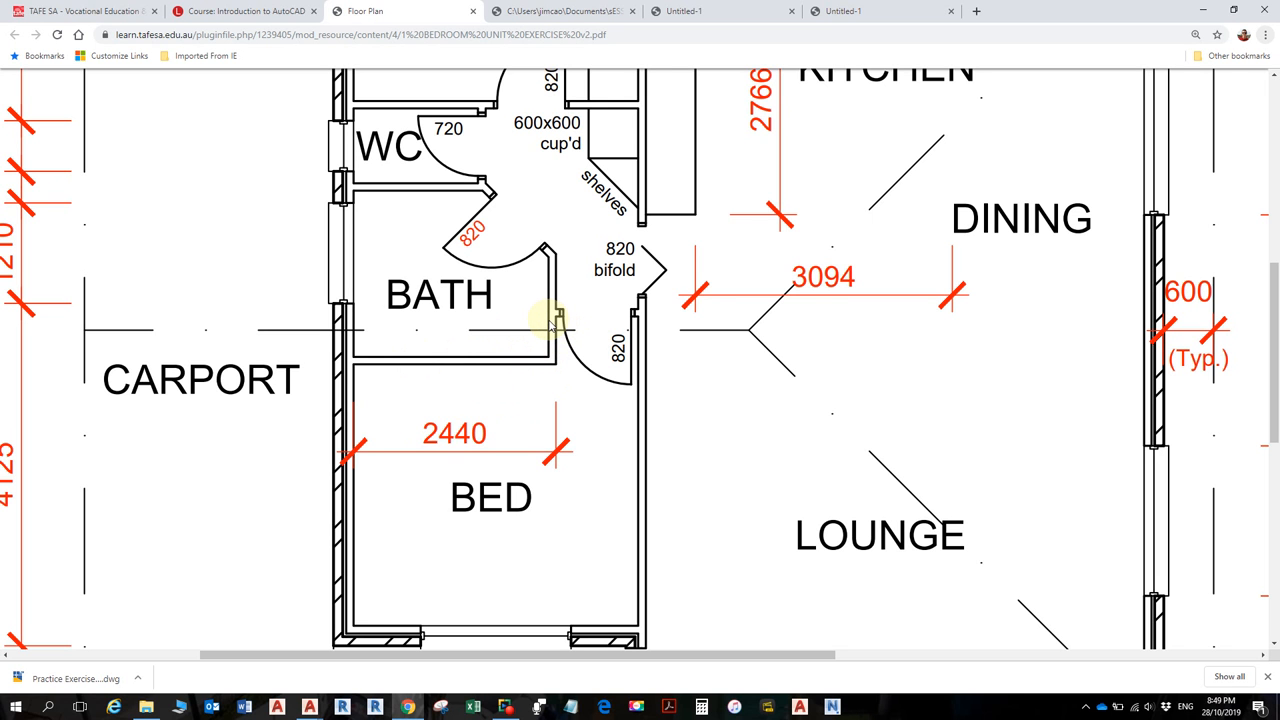
scroll(545, 322, "down", 3, "ctrl")
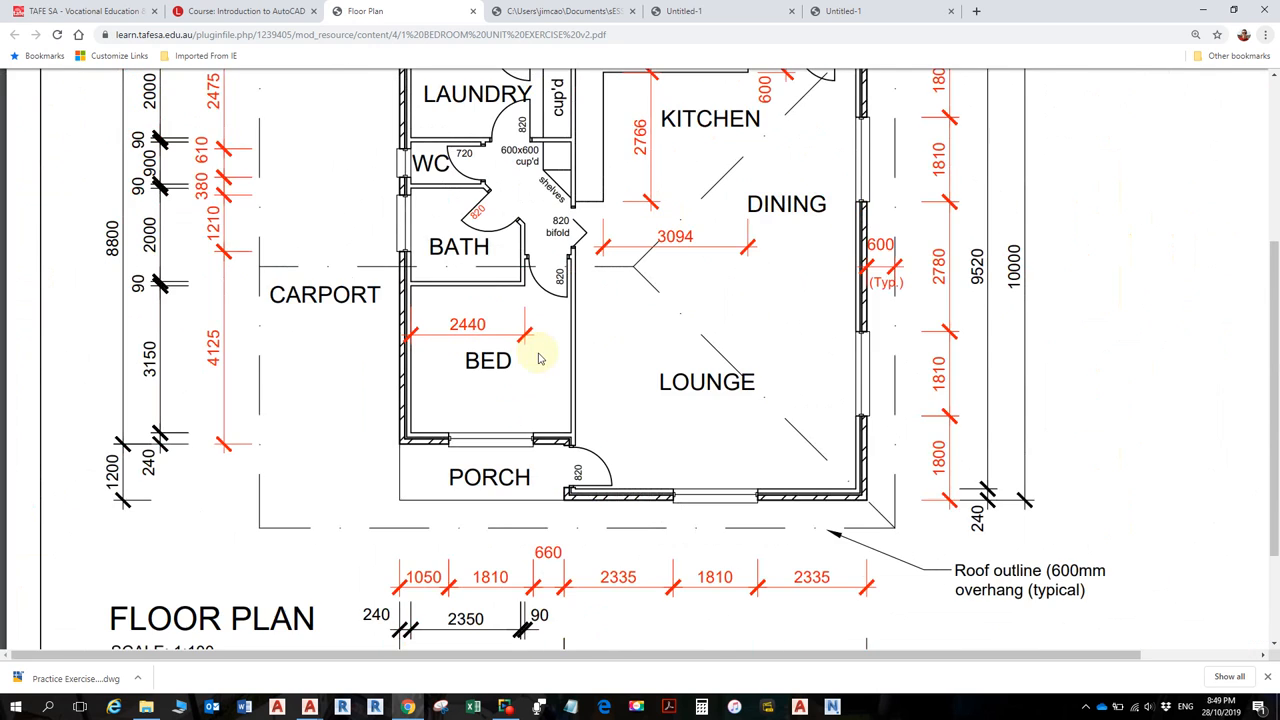
scroll(475, 600, "down", 1)
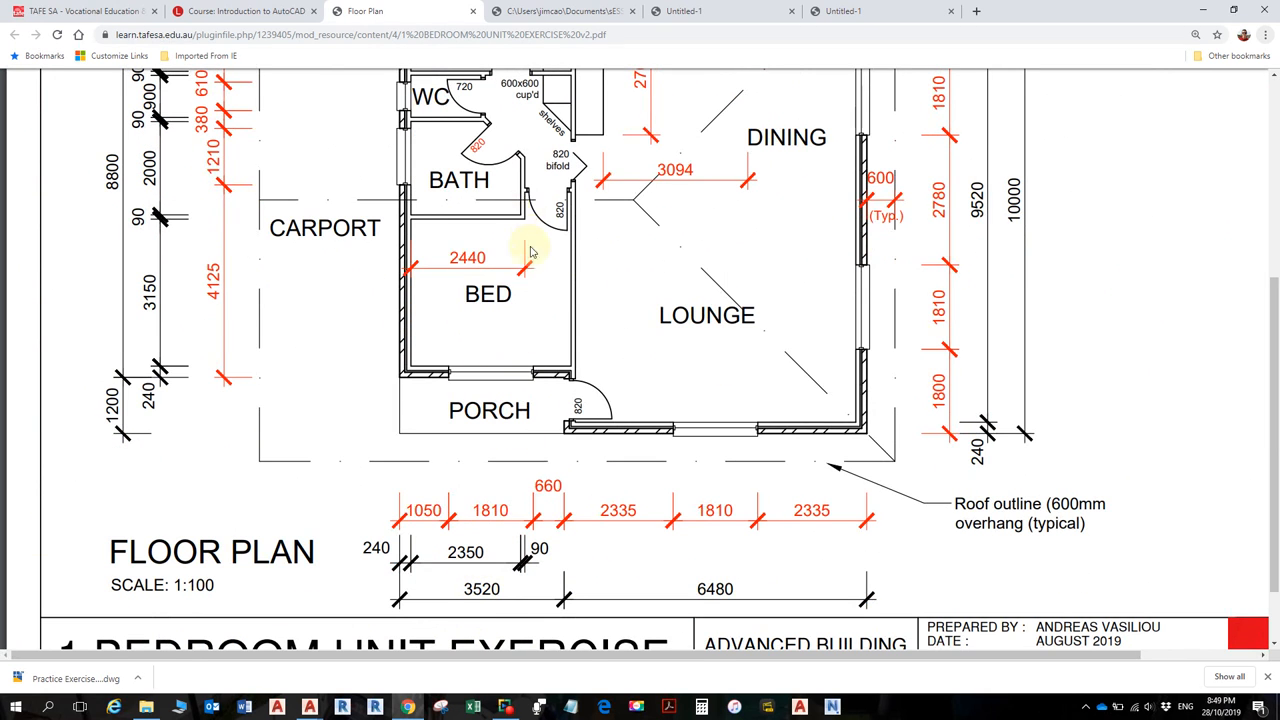
scroll(525, 251, "up", 2)
key("alt+Tab")
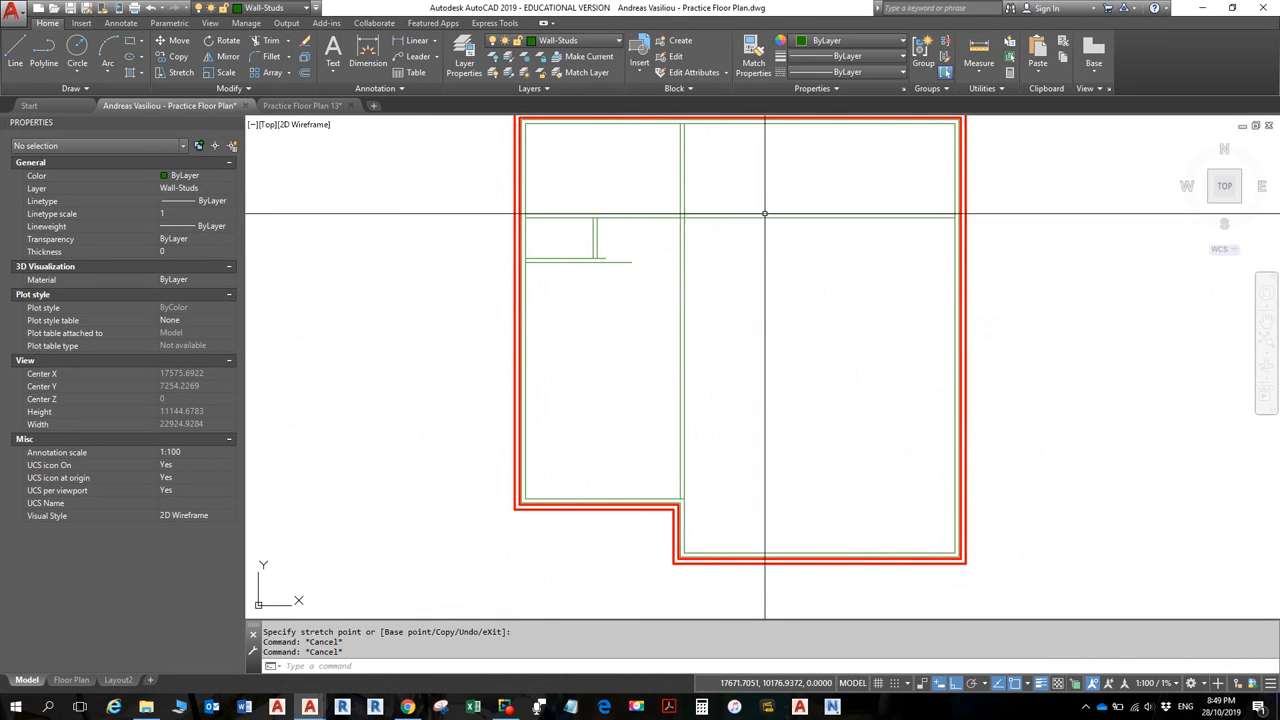
- Draw a stud wall line starting 2000 below the corner, running 2350 right with a short upward return
scroll(538, 279, "up", 4)
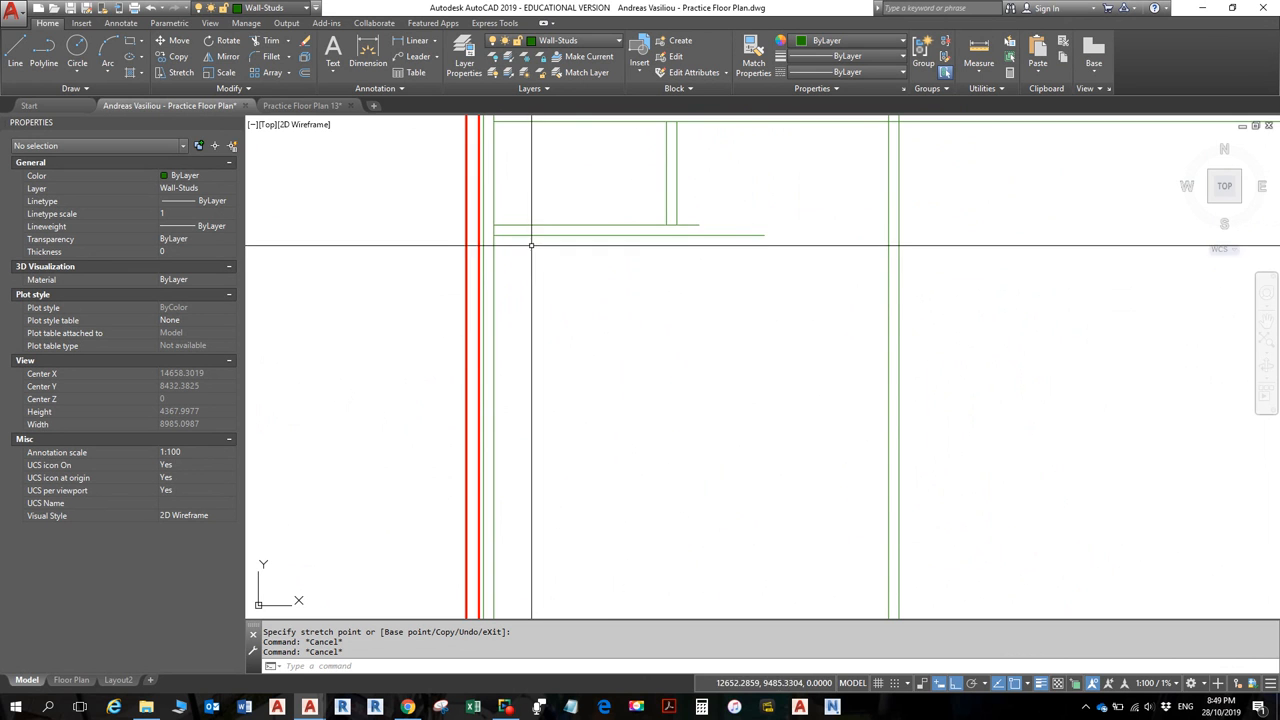
left_click(15, 55)
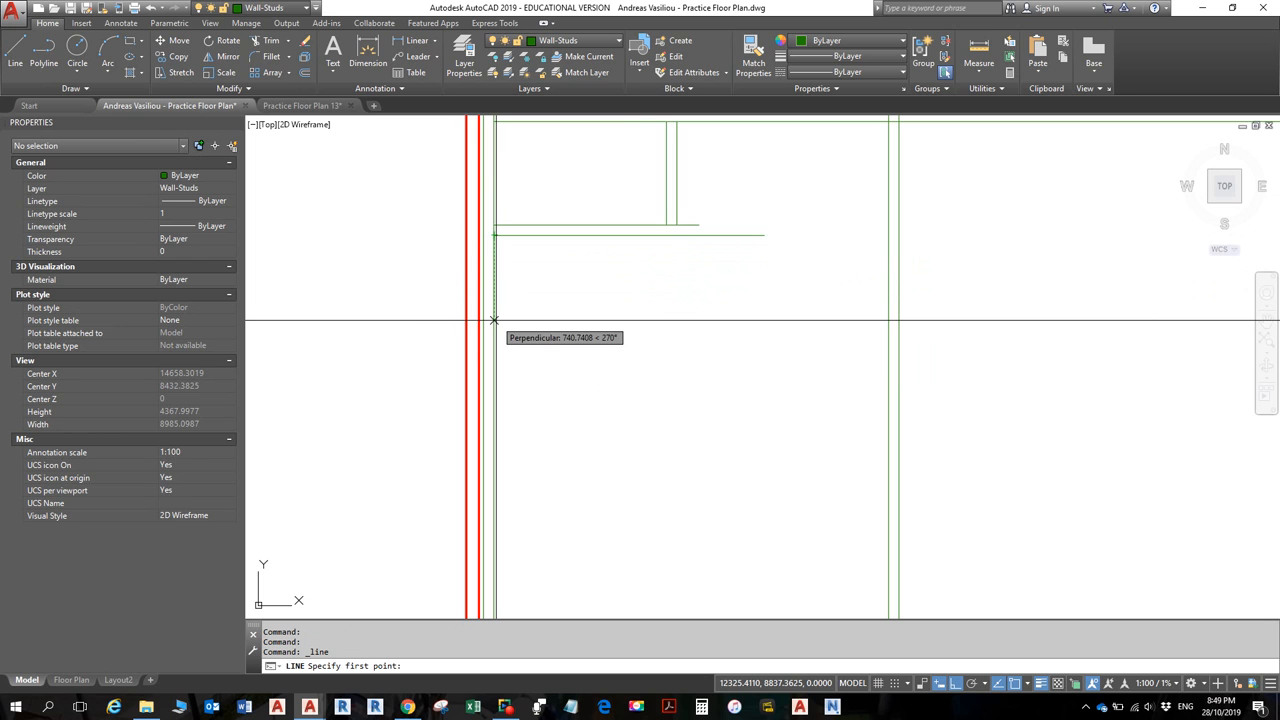
type("2000")
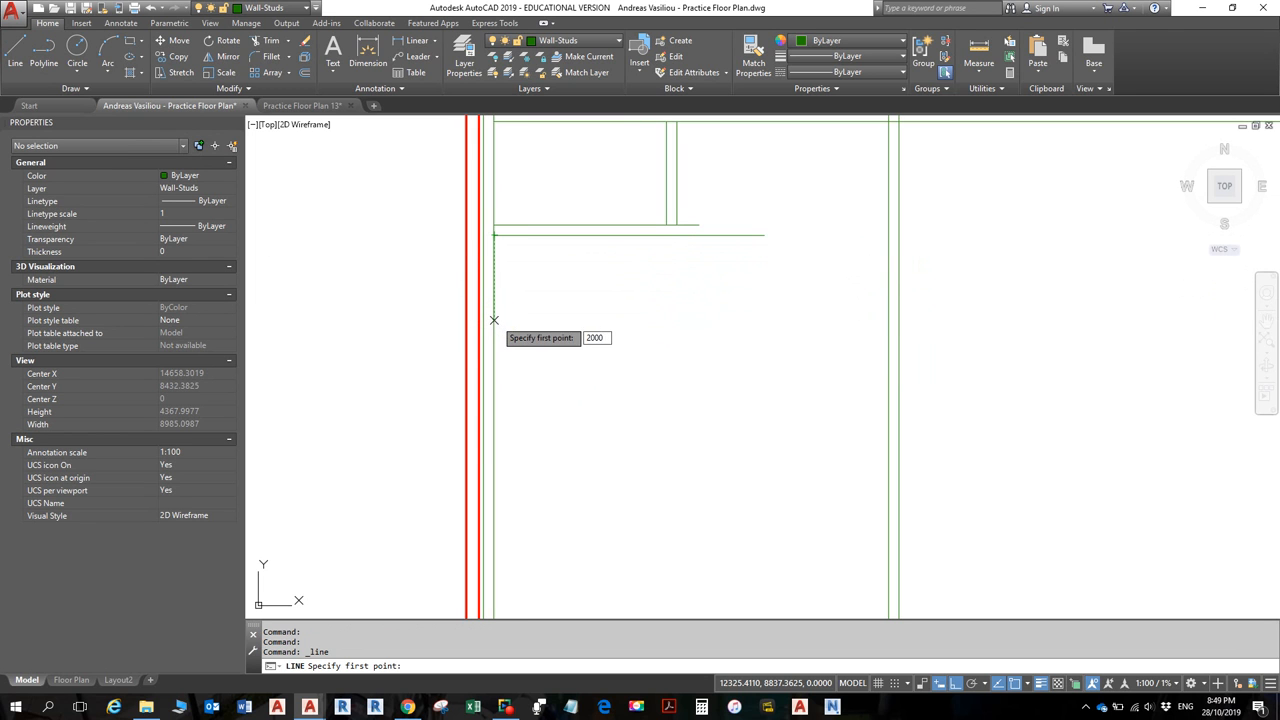
key("Return")
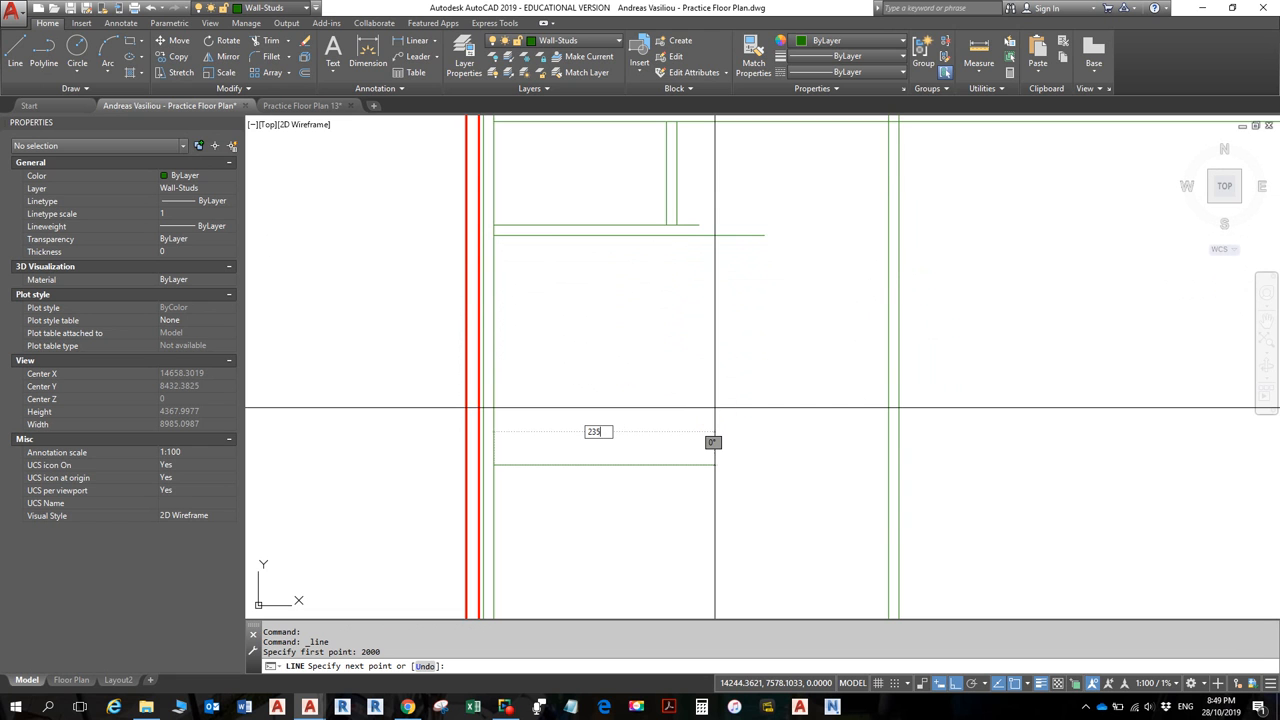
key("Return")
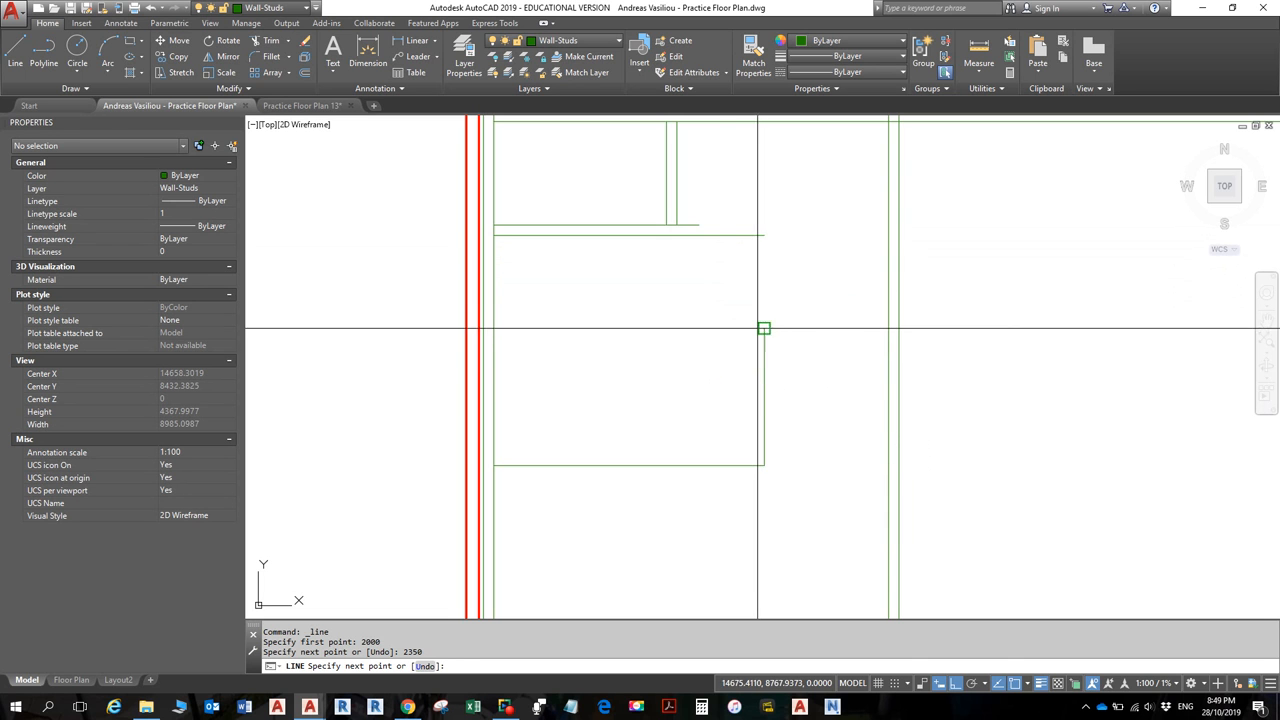
left_click(764, 328)
key("Return")
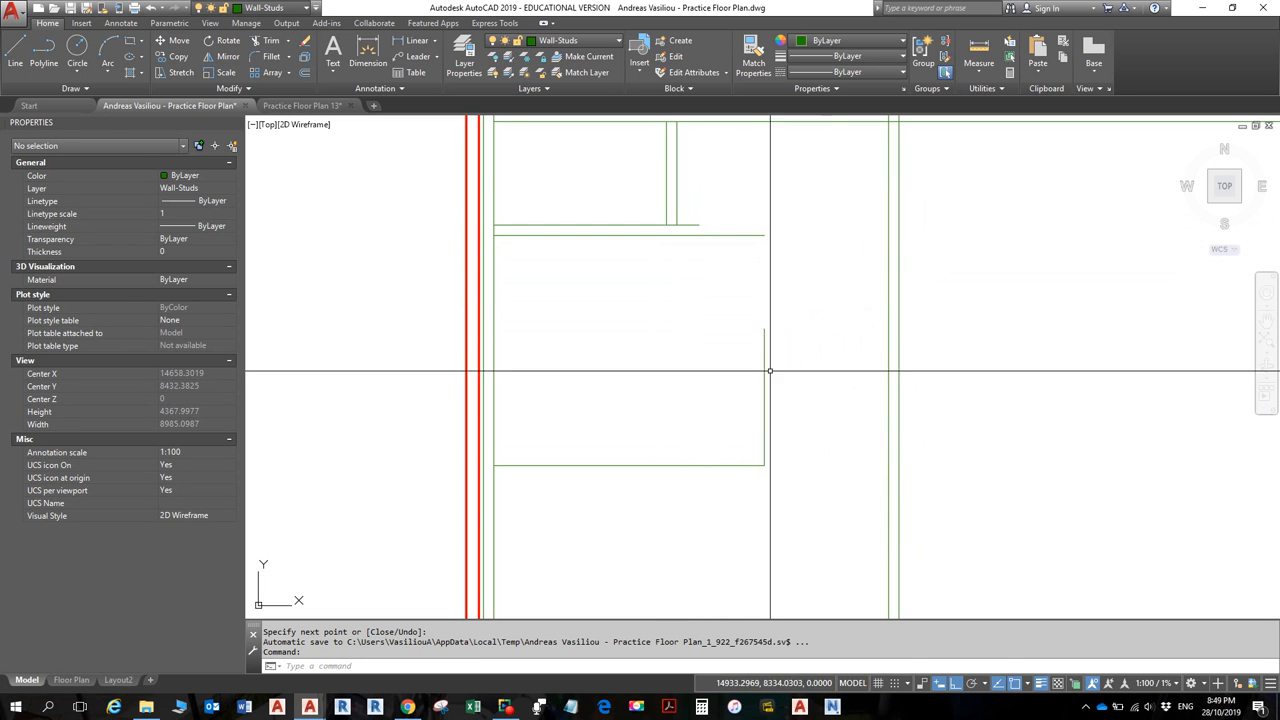
- Offset the horizontal line downward and the return rightward by 90, then bring up the plan PDF
left_click(651, 465)
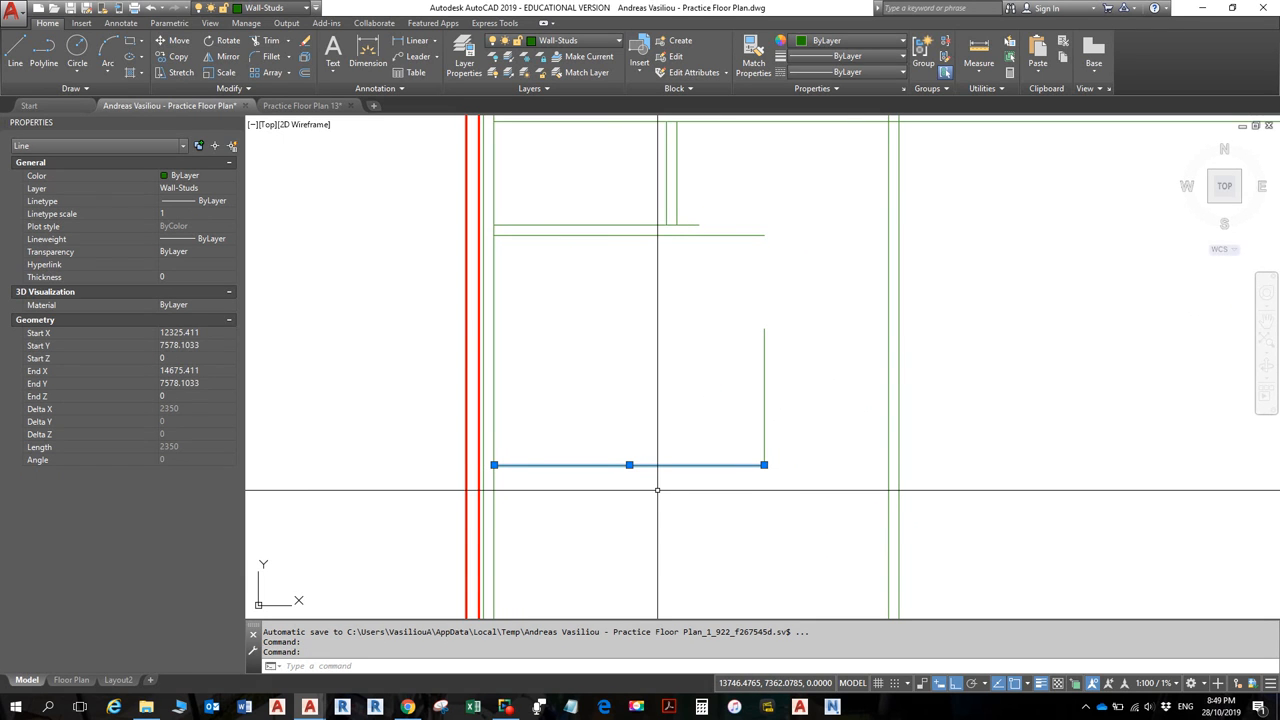
left_click(305, 72)
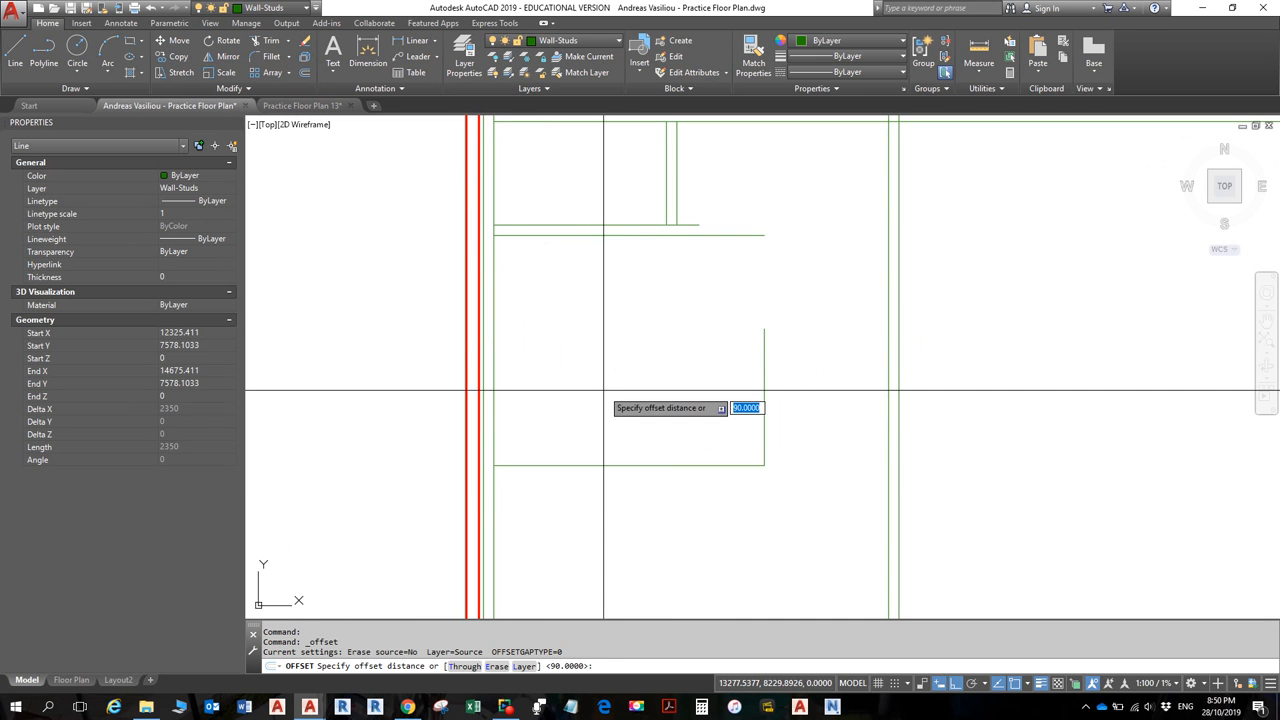
key("Return")
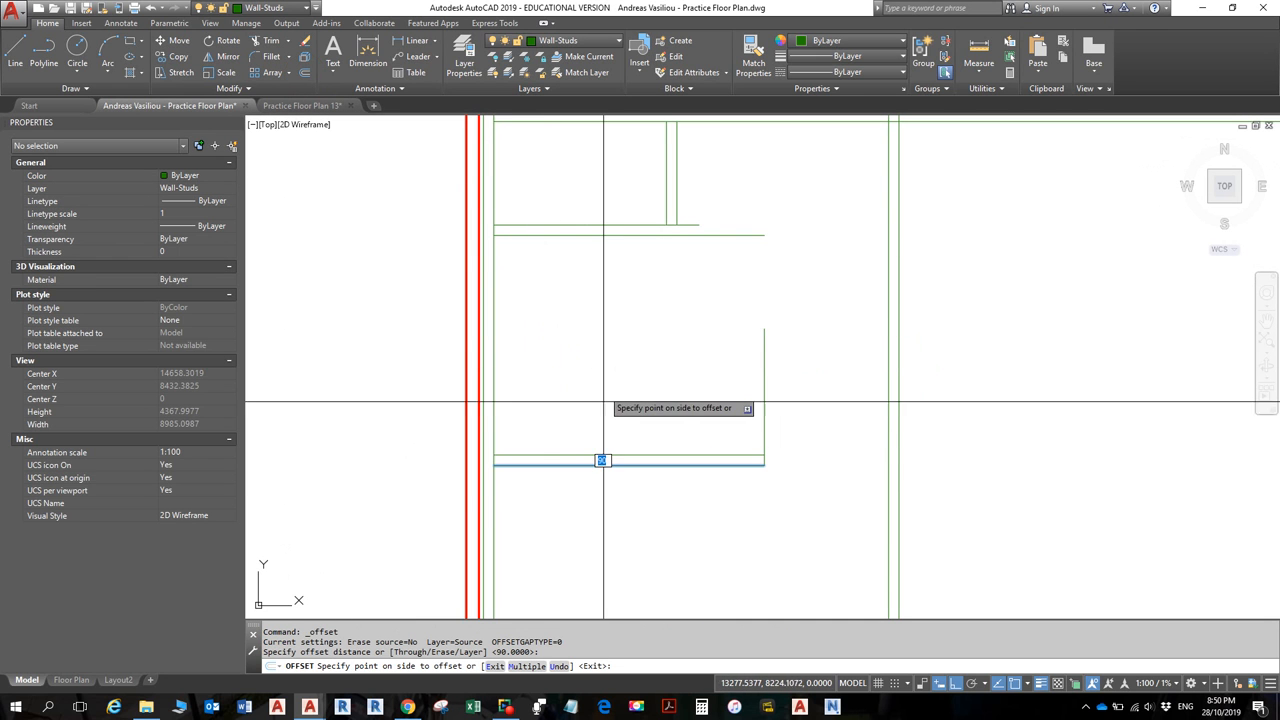
left_click(697, 516)
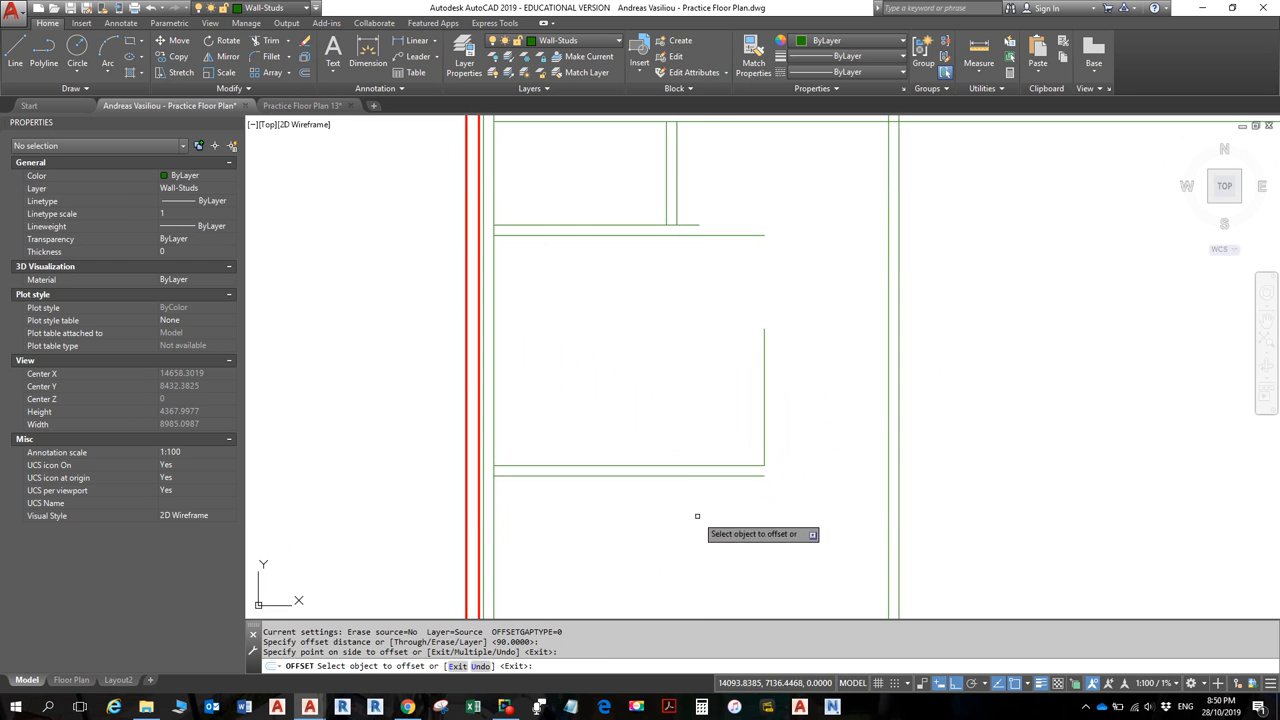
left_click(764, 424)
left_click(807, 423)
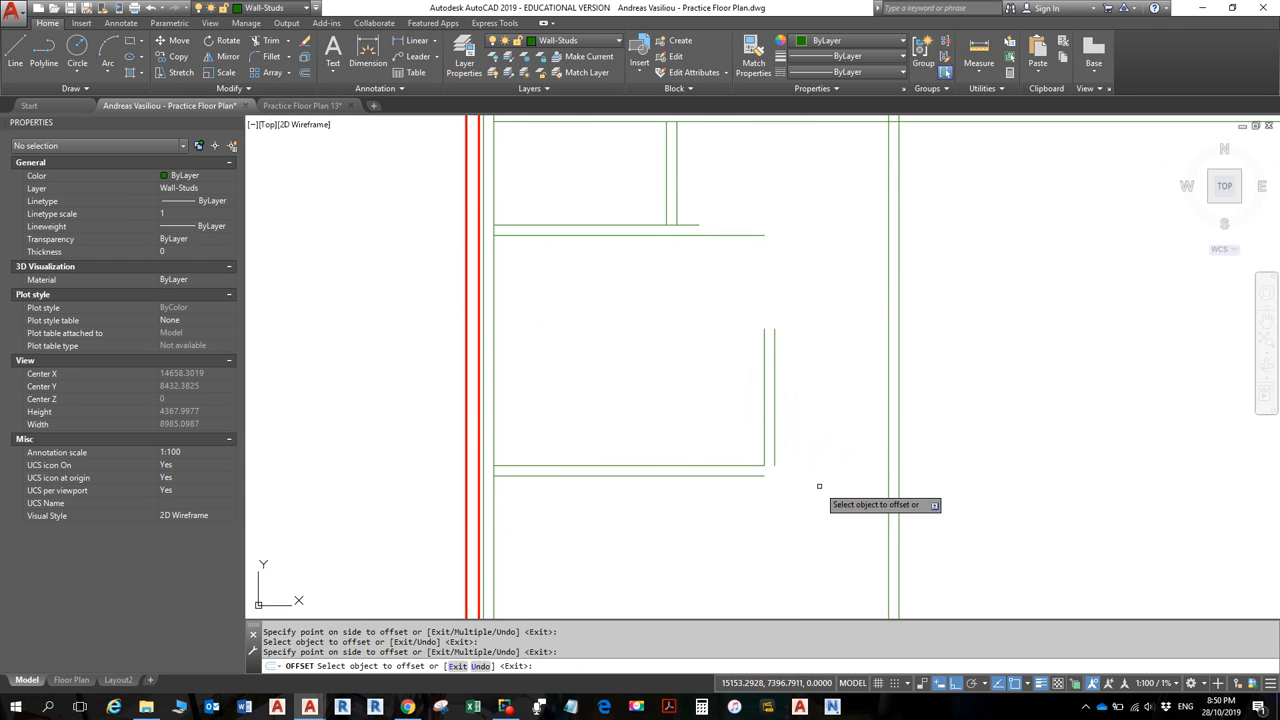
key("Escape")
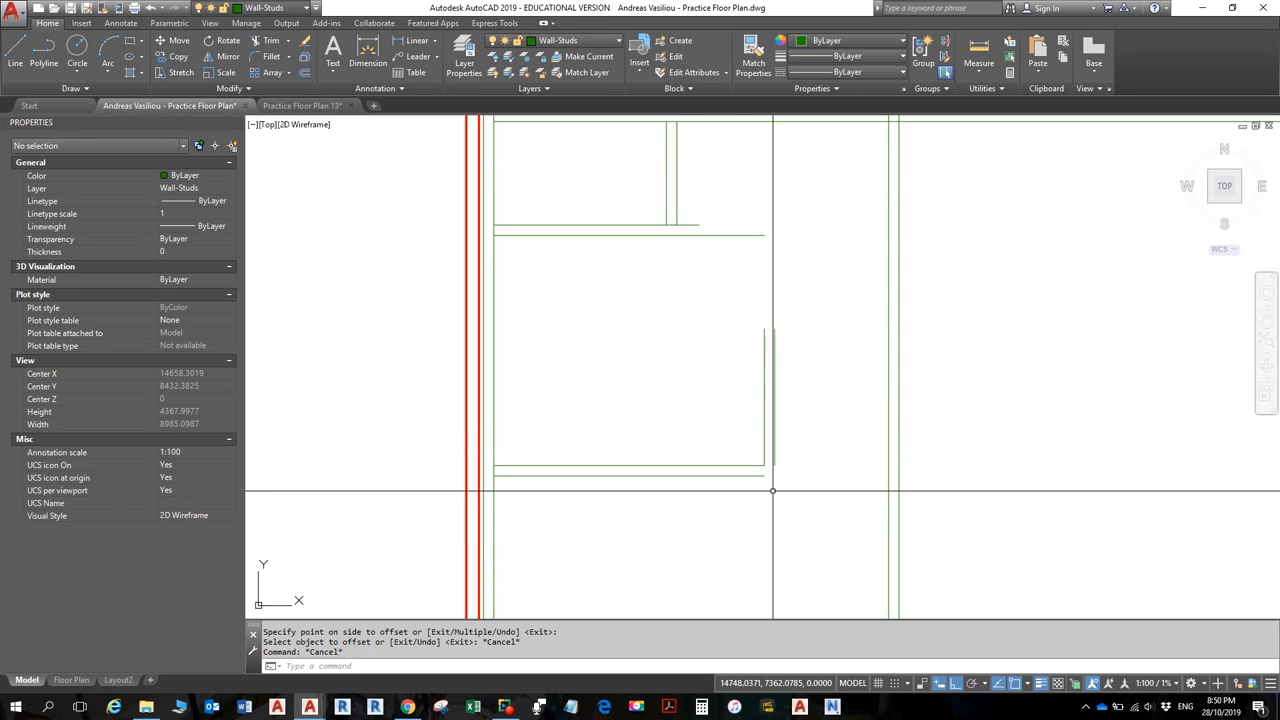
key("alt+Tab")
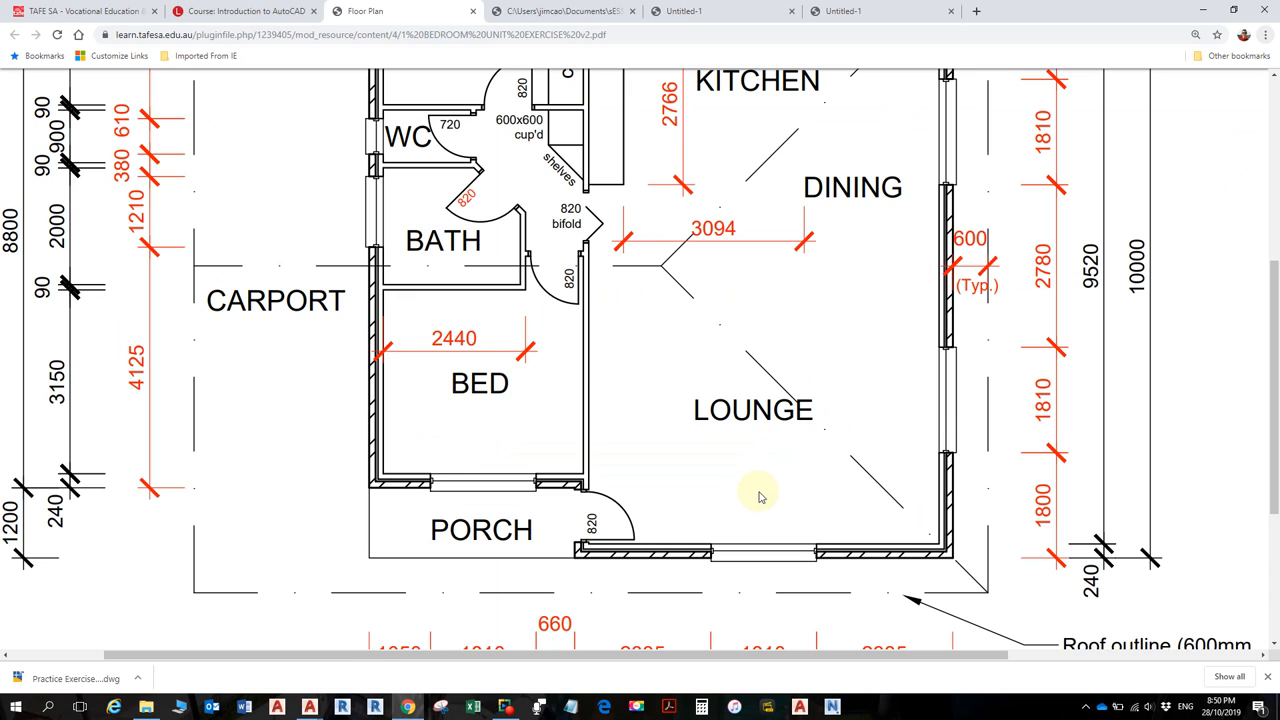
- Return from the floor-plan PDF to the Practice Floor Plan drawing in AutoCAD
key("alt+Tab")
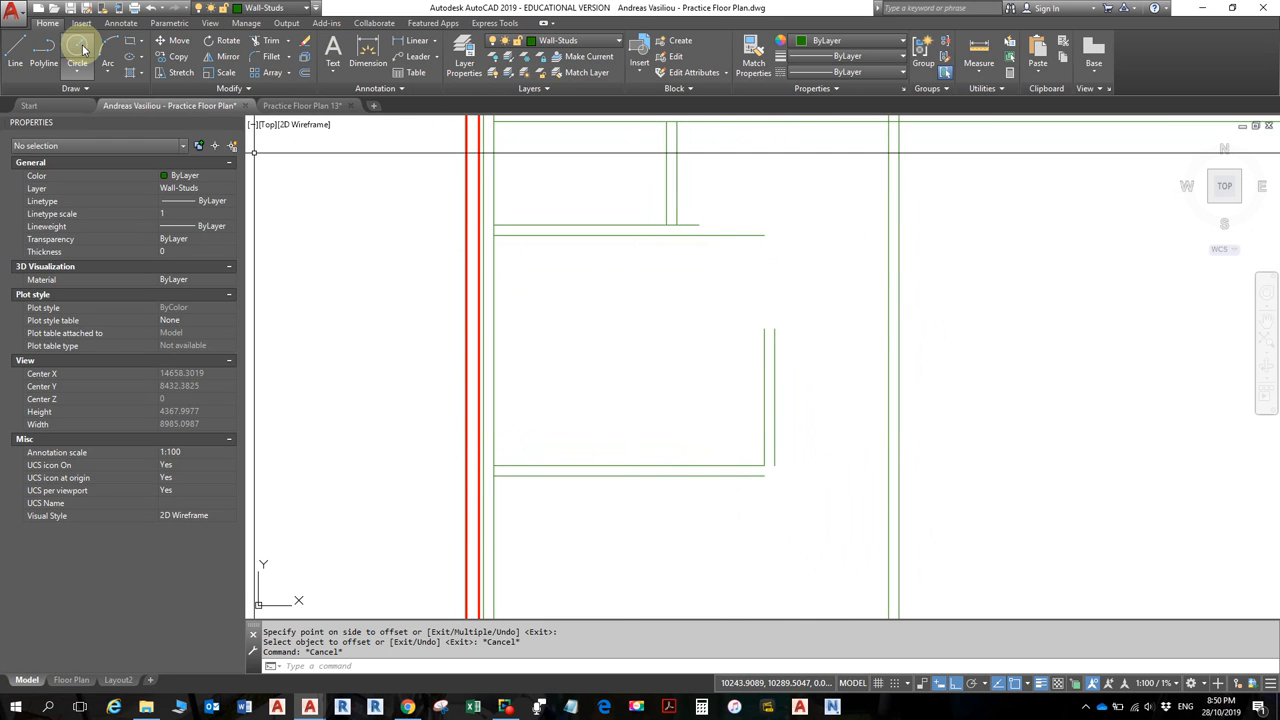
left_click(981, 57)
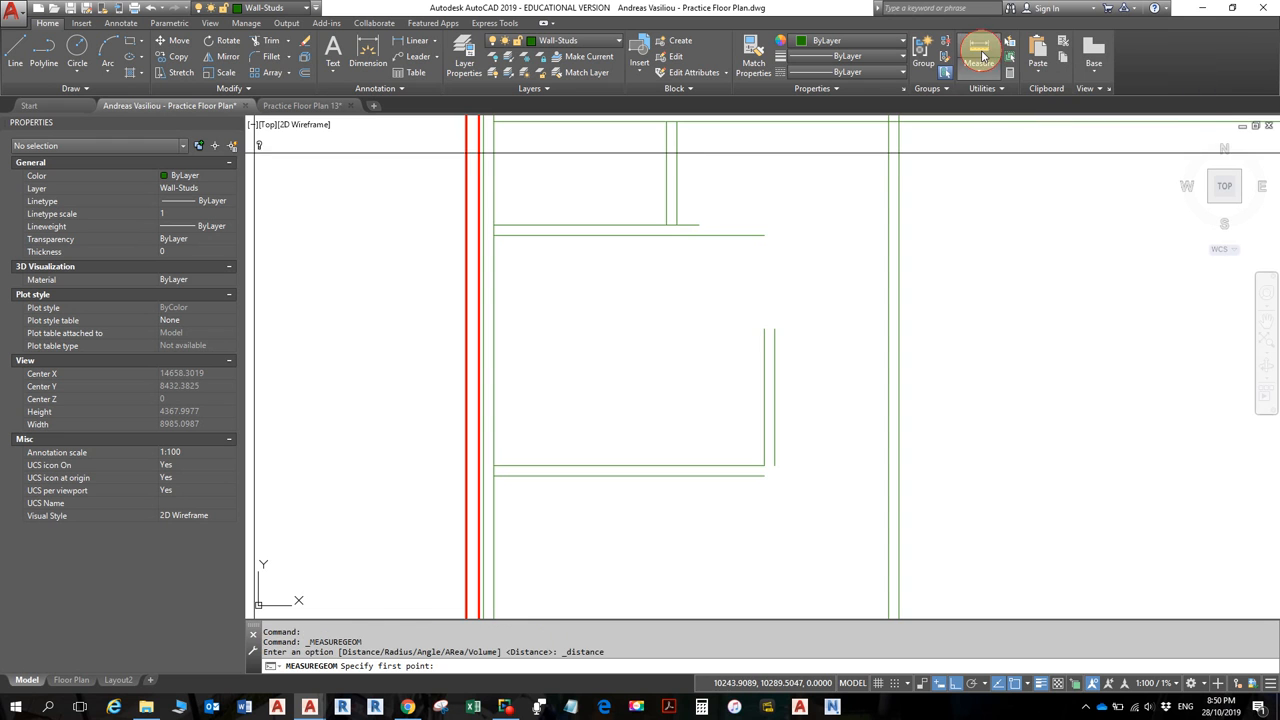
left_click(775, 465)
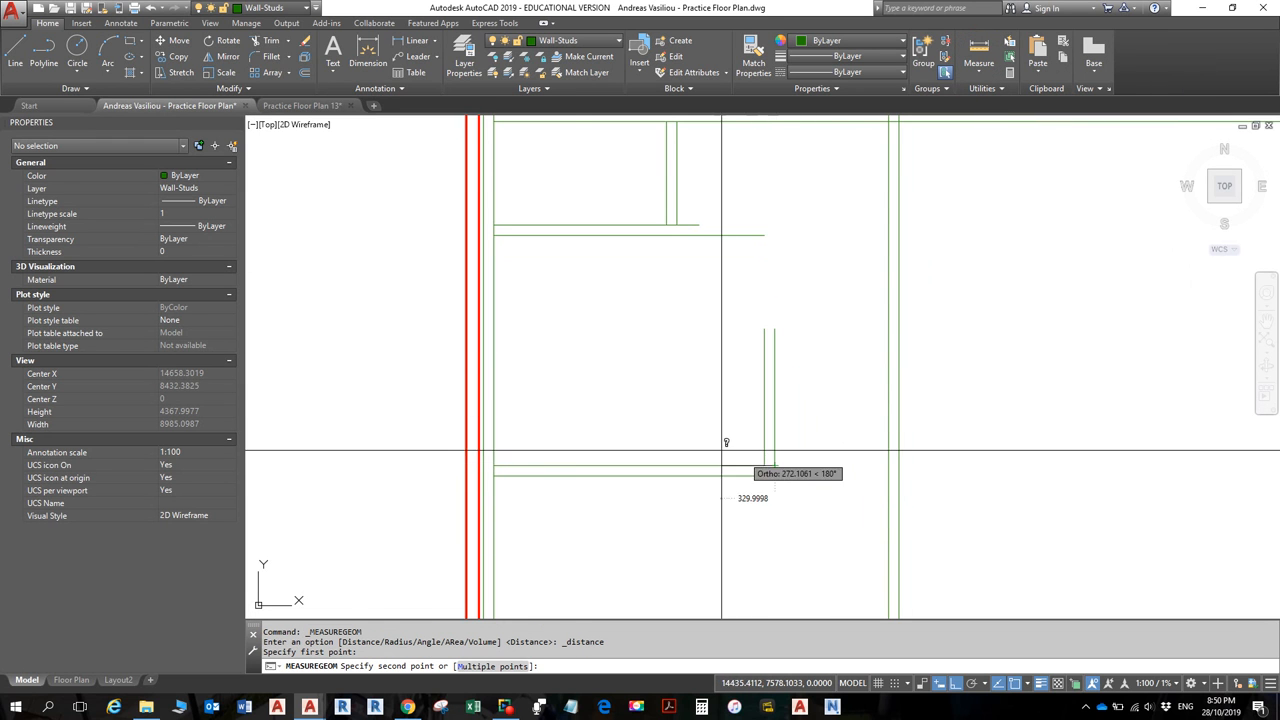
left_click(494, 465)
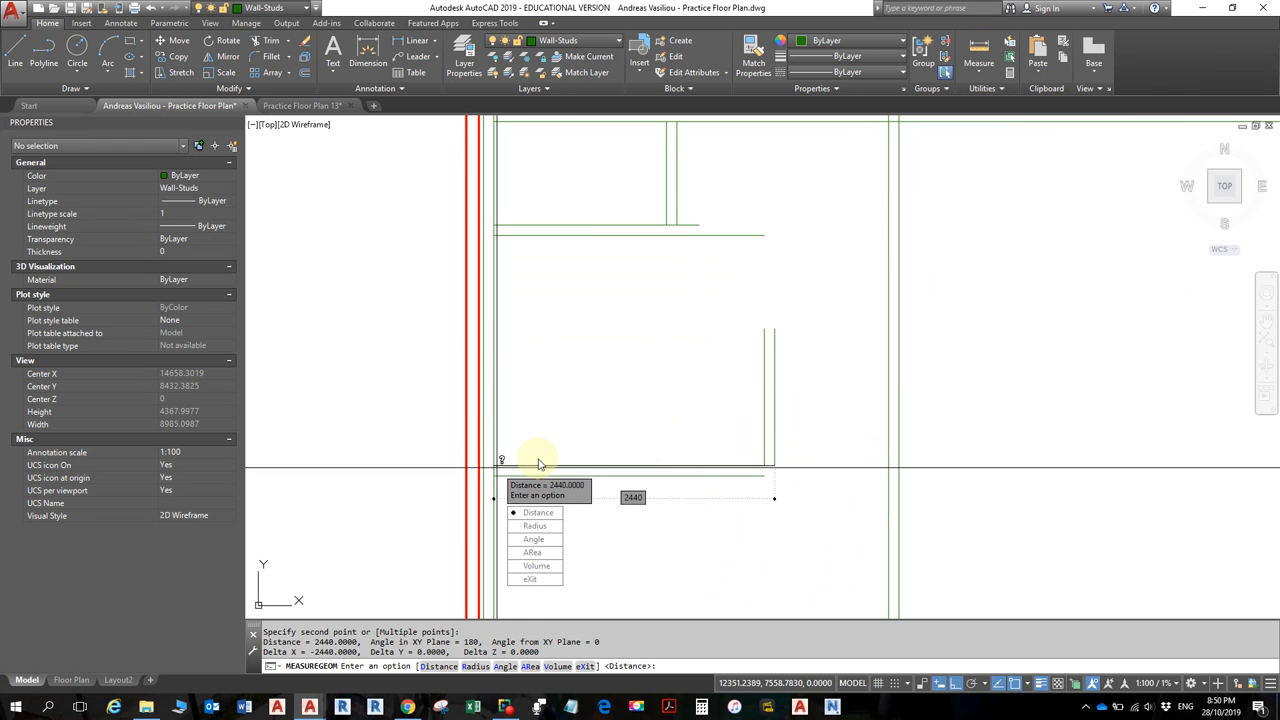
key("Escape")
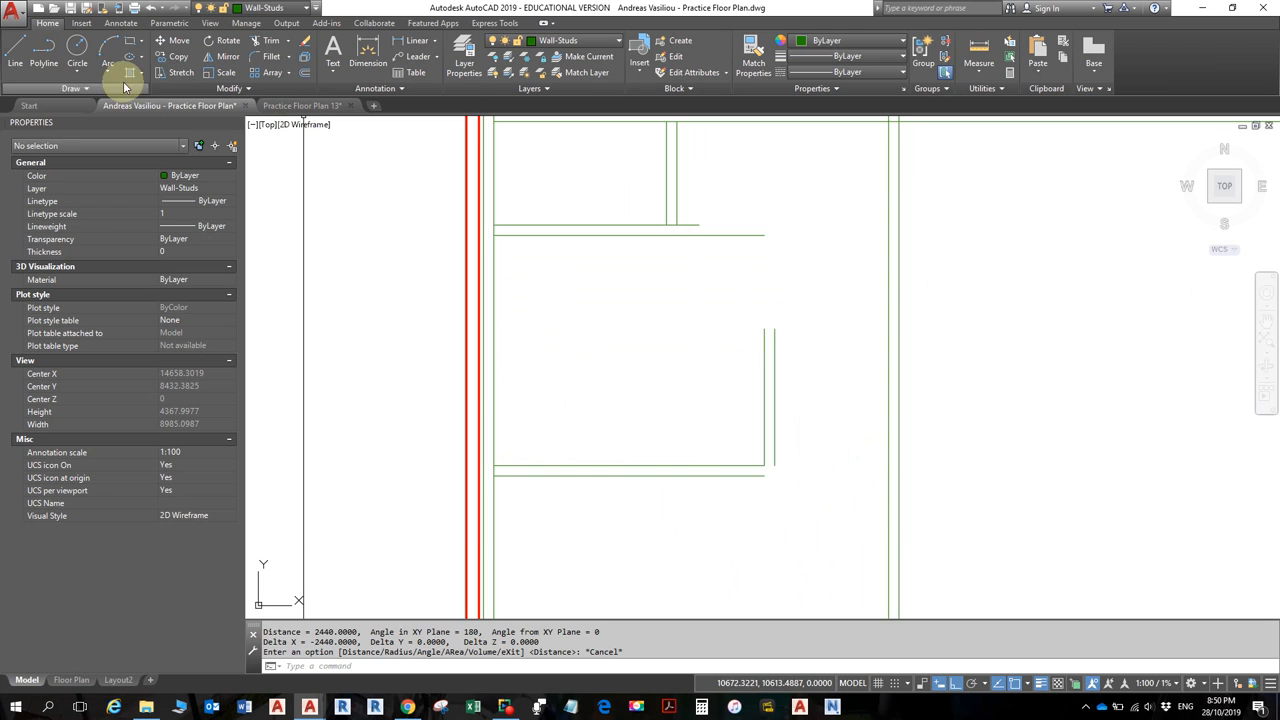
left_click(15, 55)
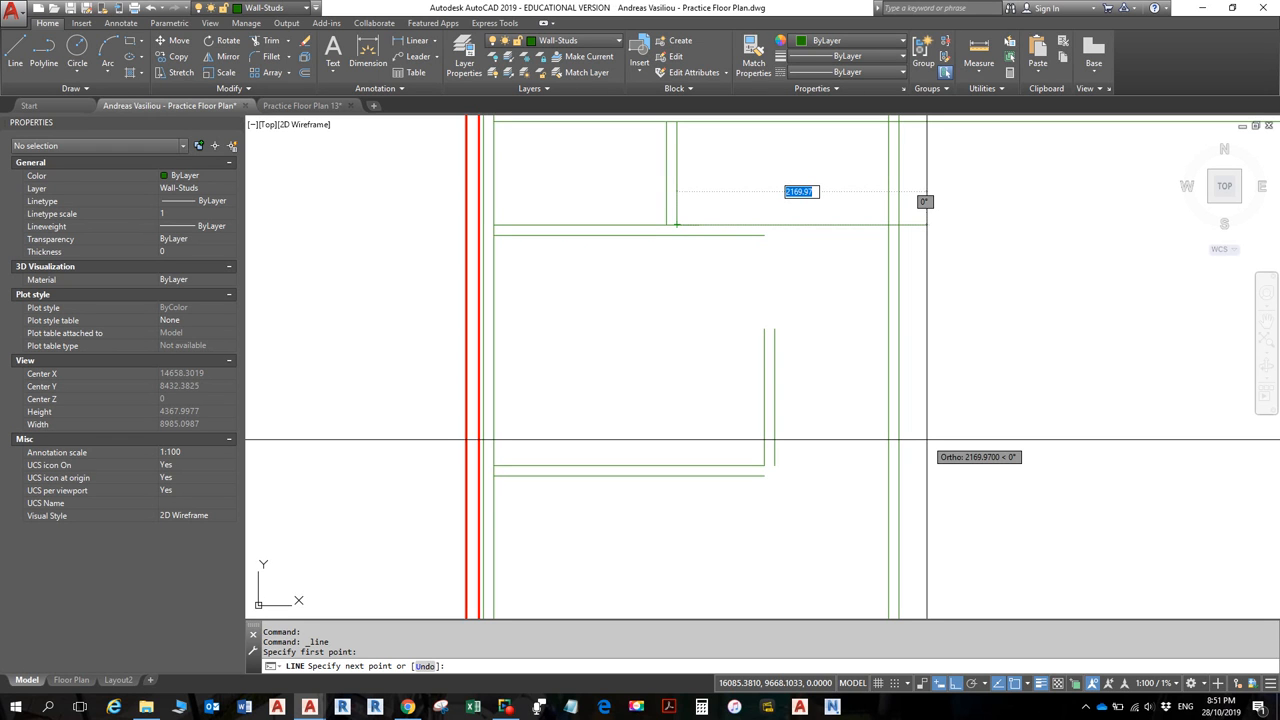
type("@")
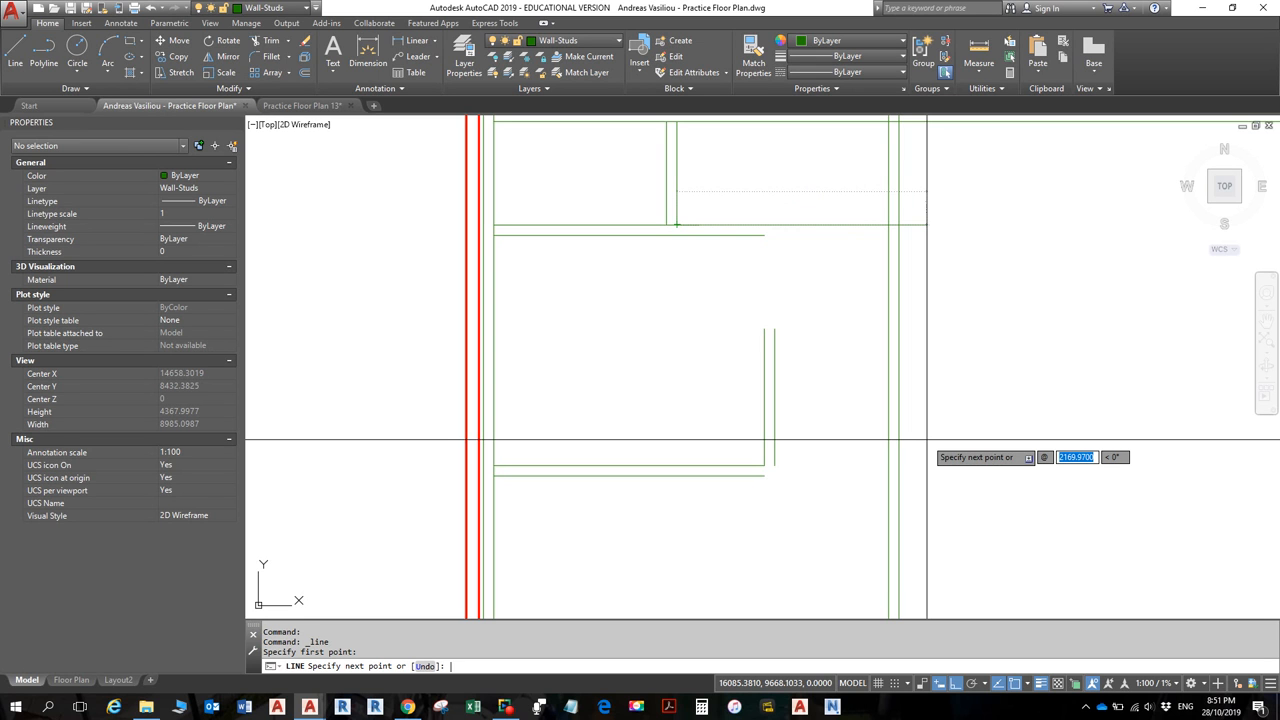
type("15000")
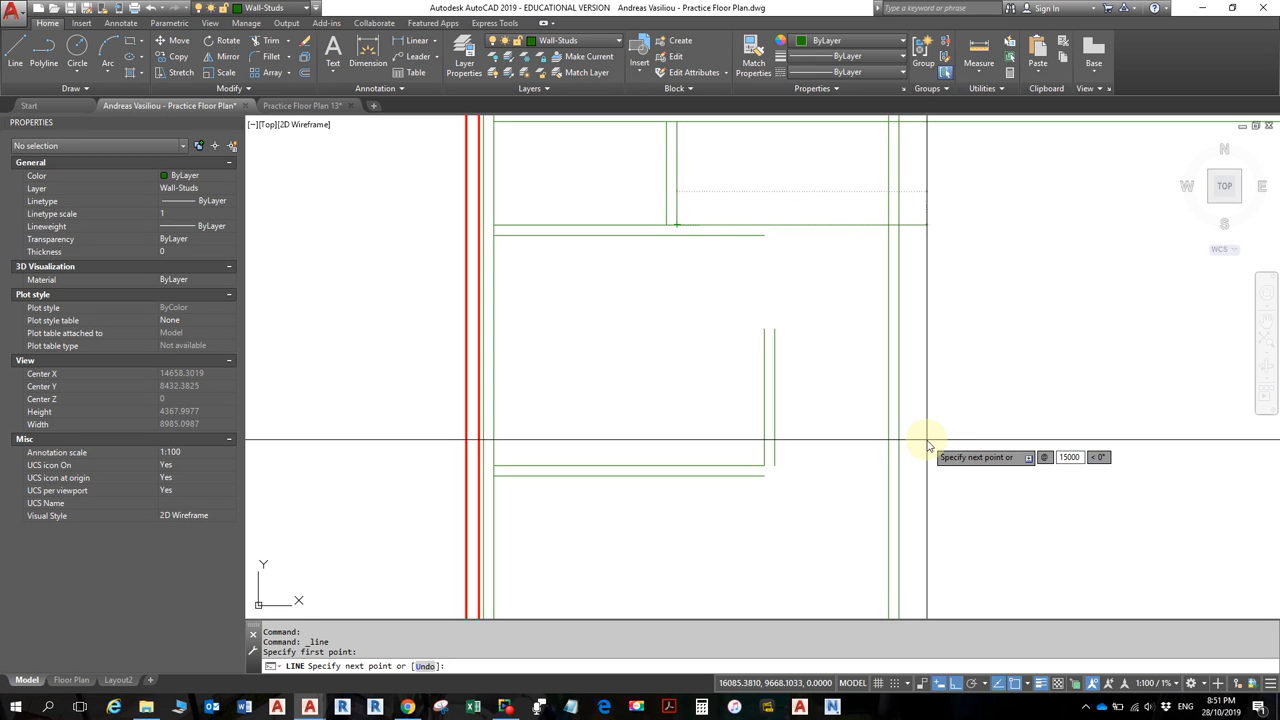
key("BackSpace")
type("<-45")
key("Return")
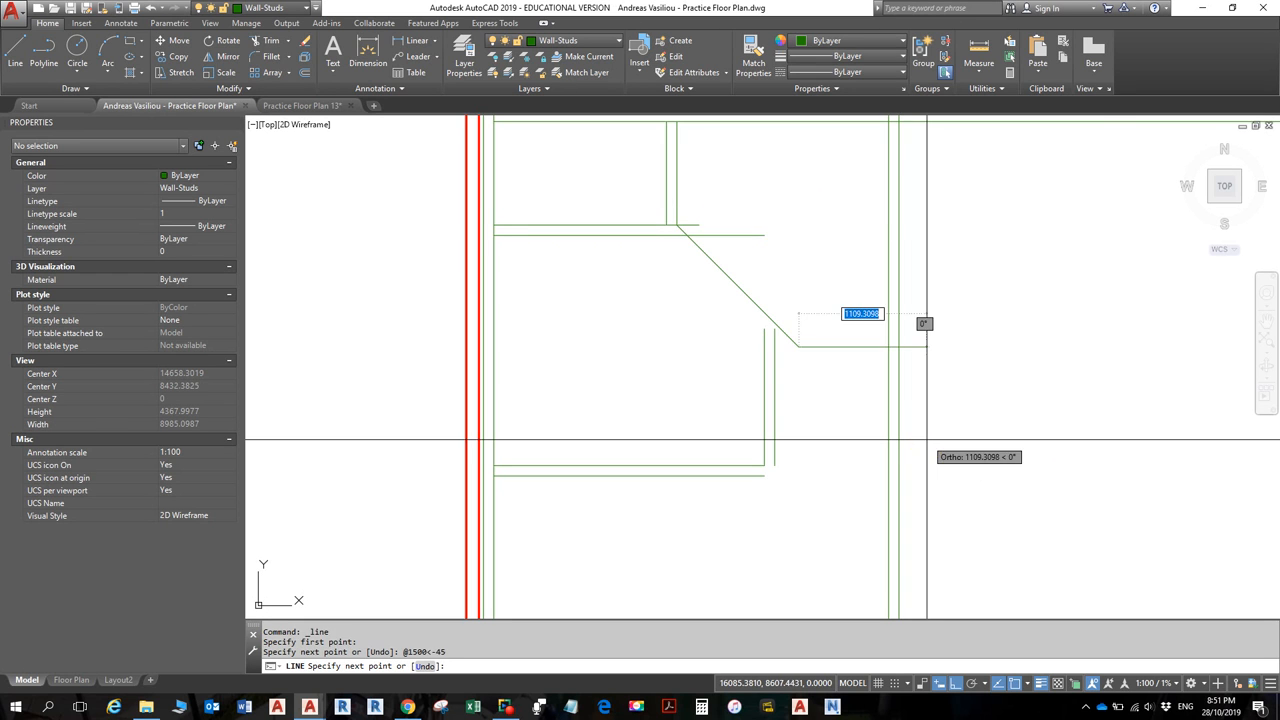
key("Return")
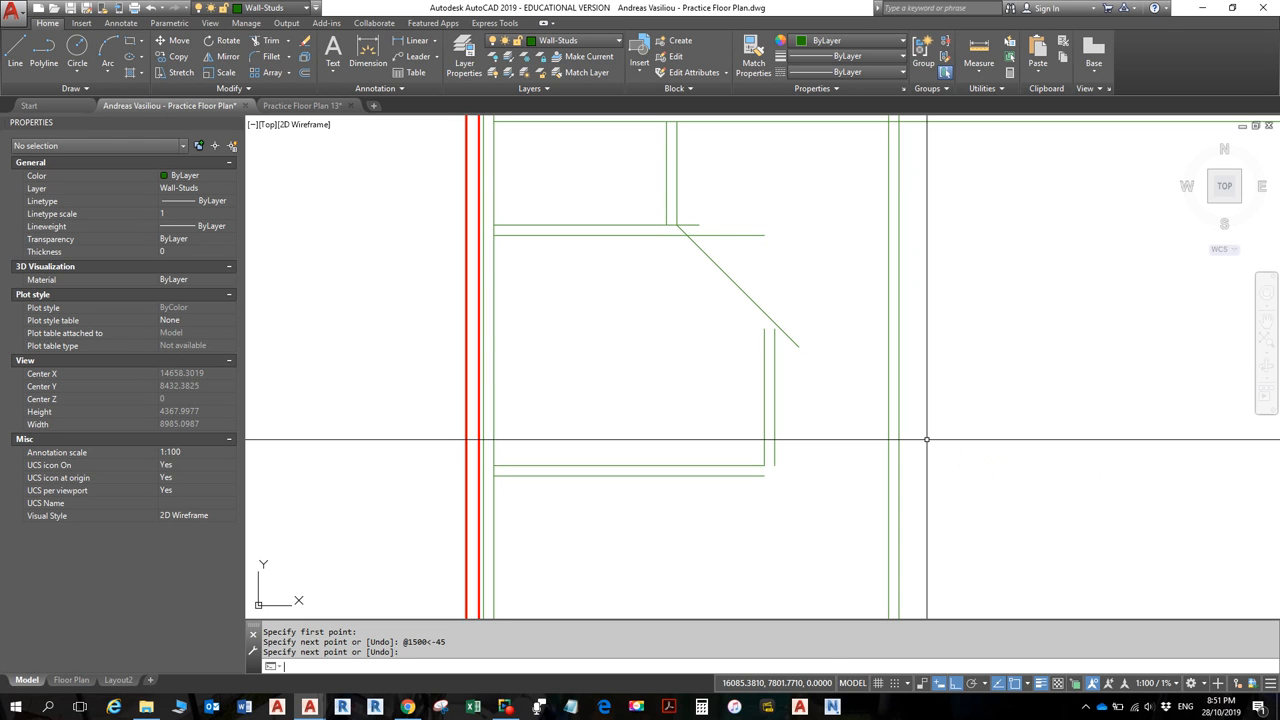
left_click(718, 268)
key("Delete")
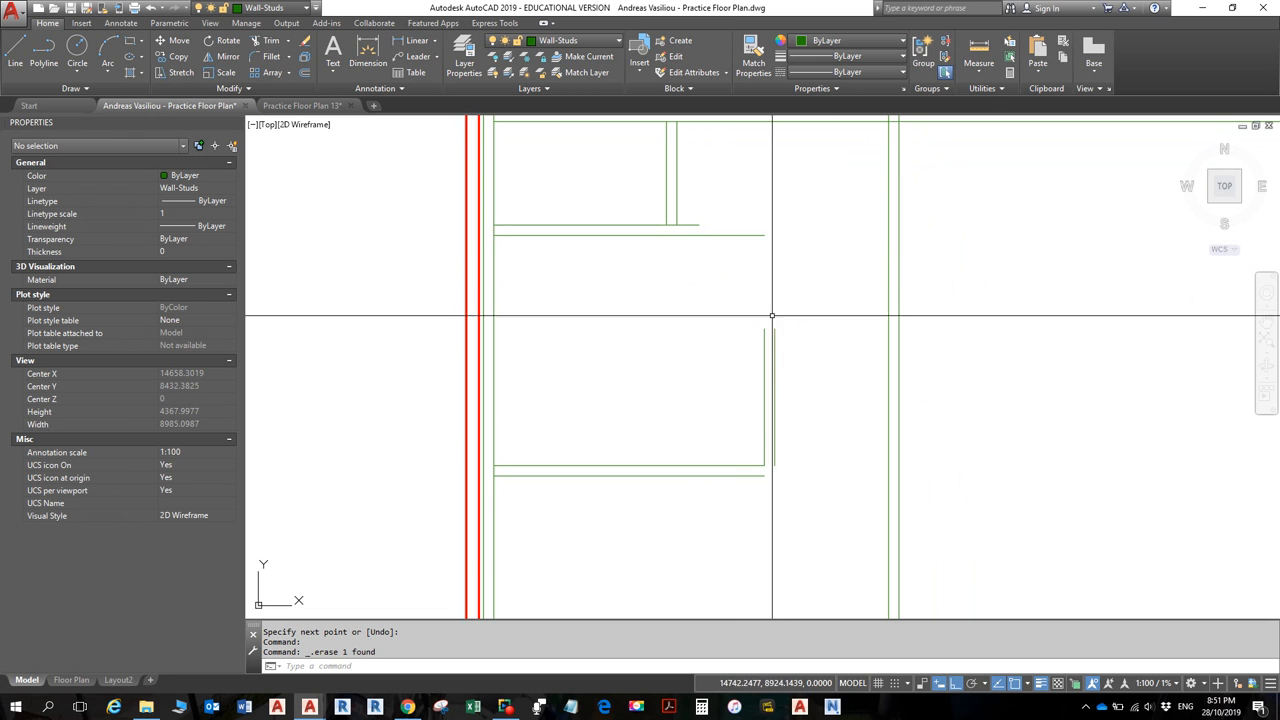
- Drop Ortho mode and use polar tracking with the 45, 90, 135, 180 angle set
left_click(974, 684)
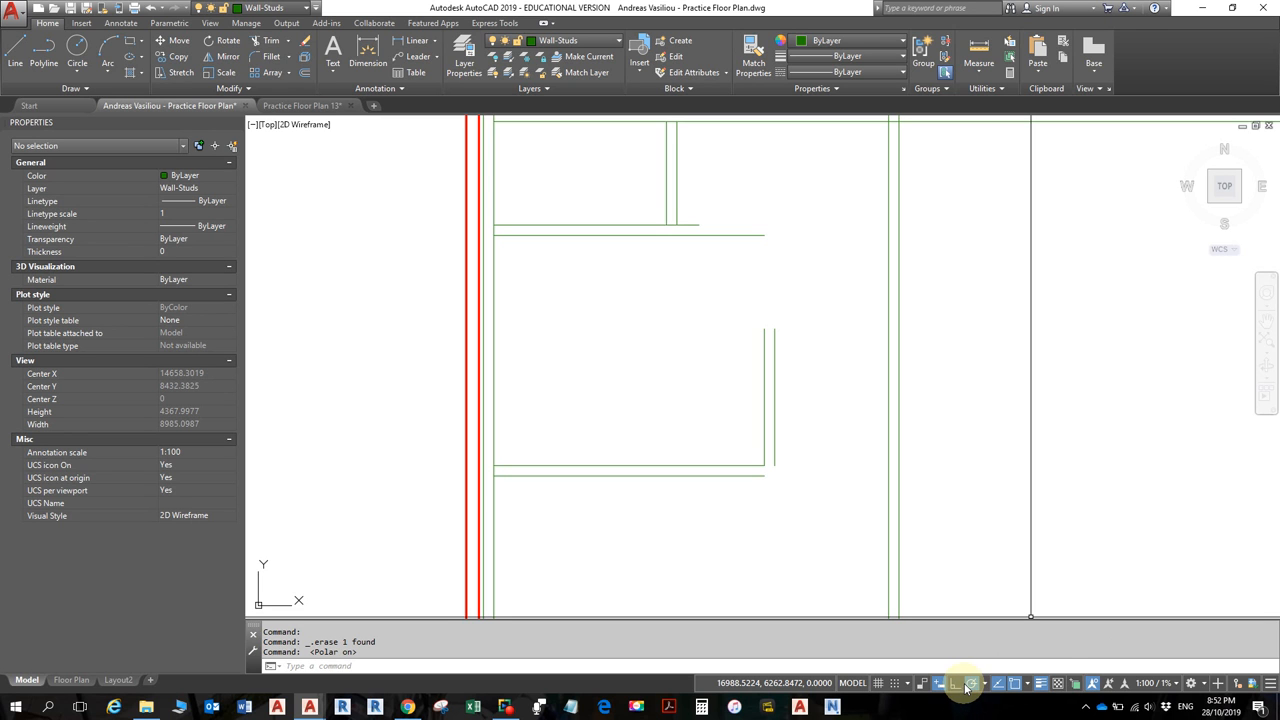
left_click(952, 688)
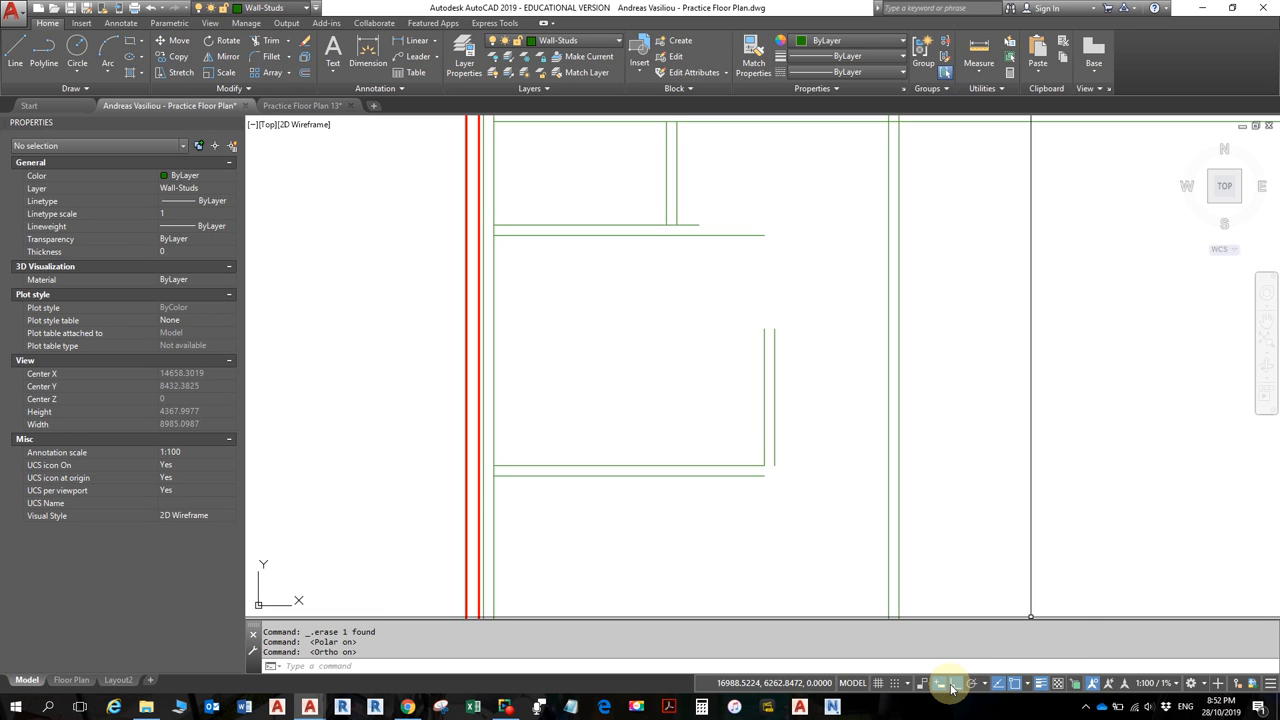
left_click(969, 686)
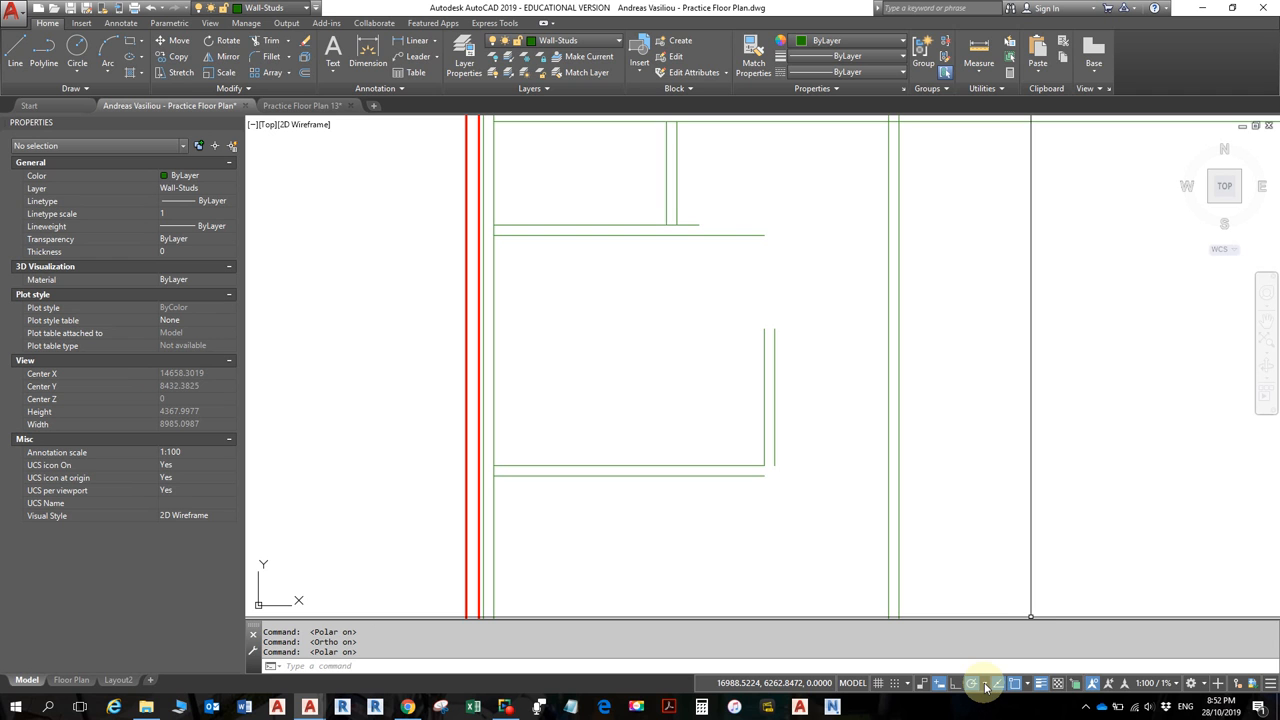
left_click(986, 684)
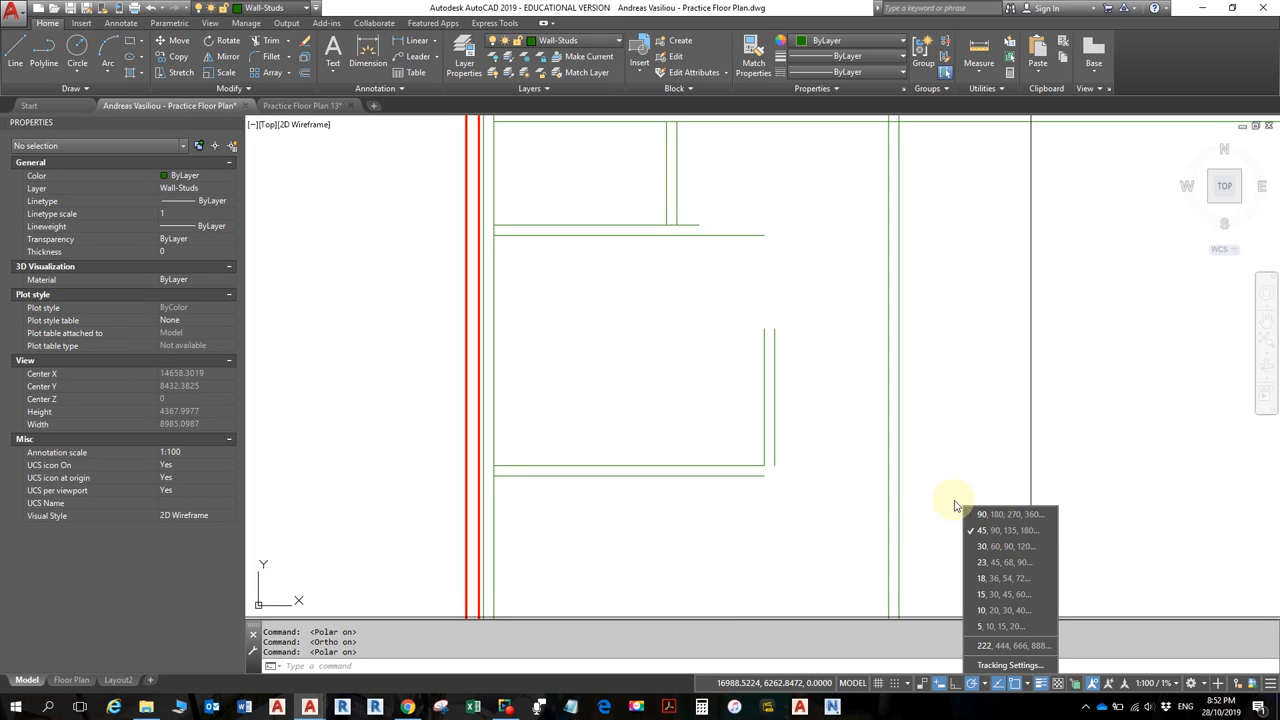
left_click(1003, 529)
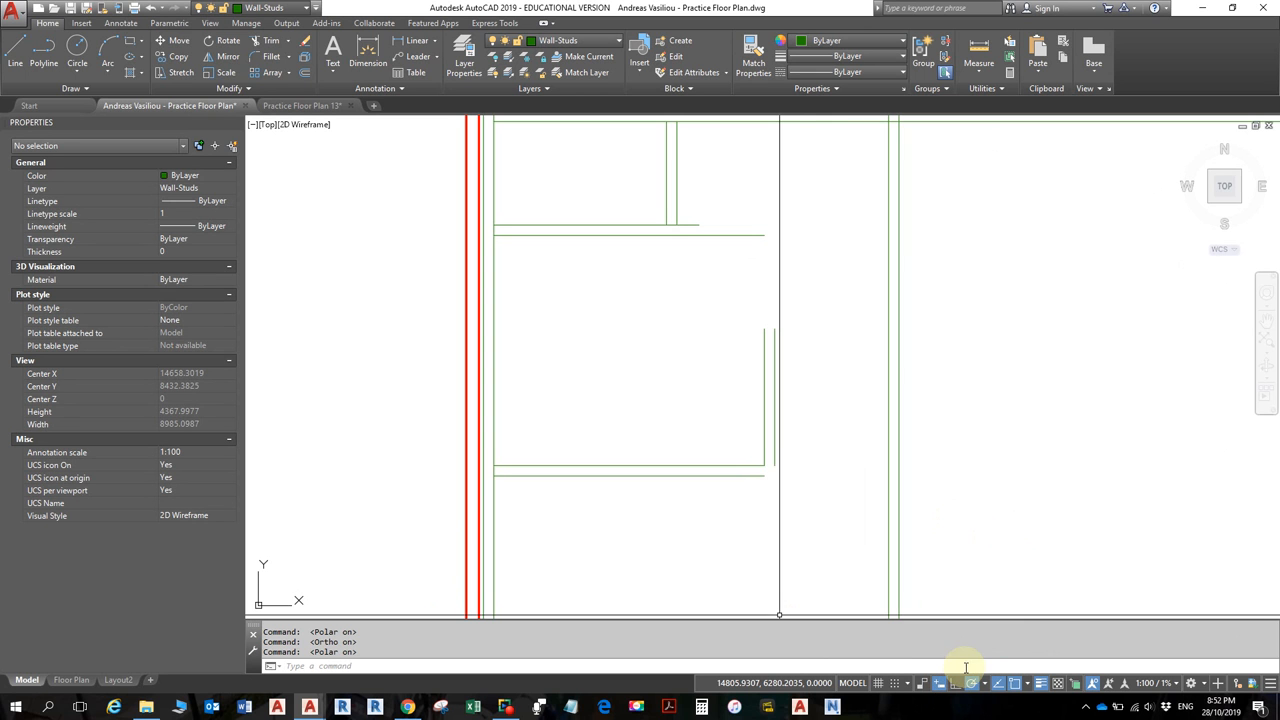
- Draw a 1114.7948-long diagonal stud line at 315° from the partition corner toward the vertical wall
left_click(15, 52)
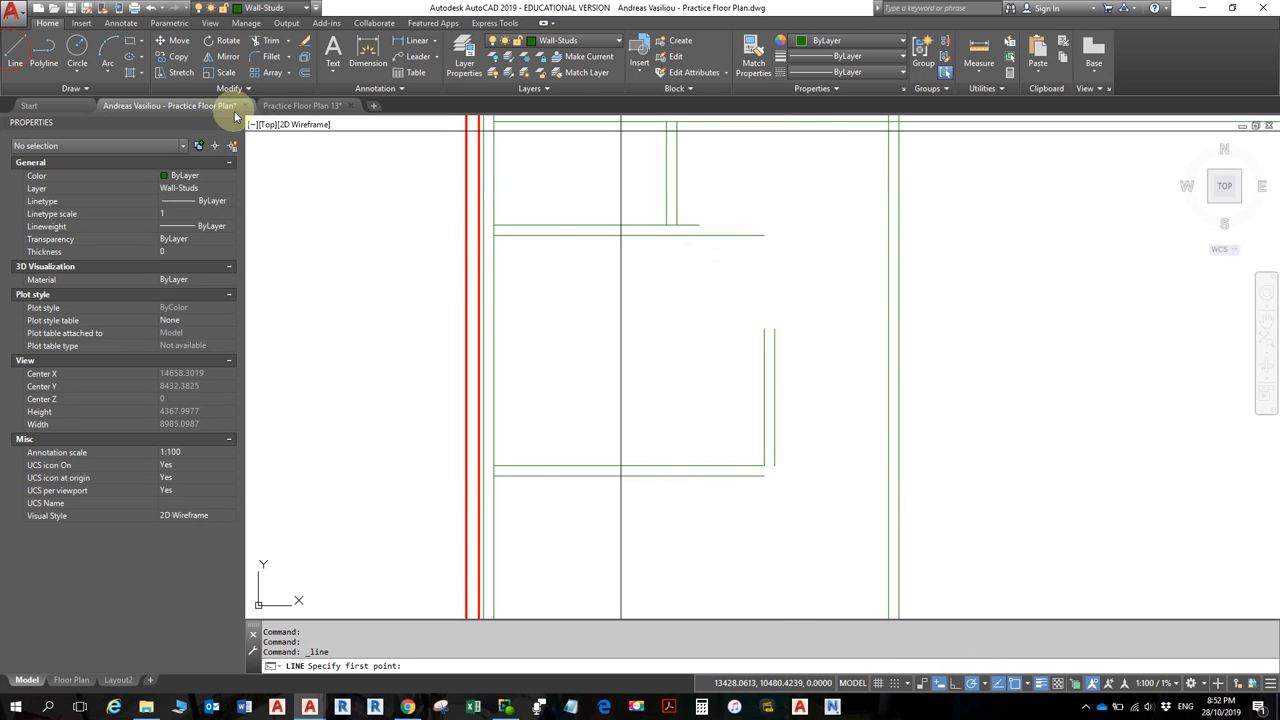
left_click(677, 226)
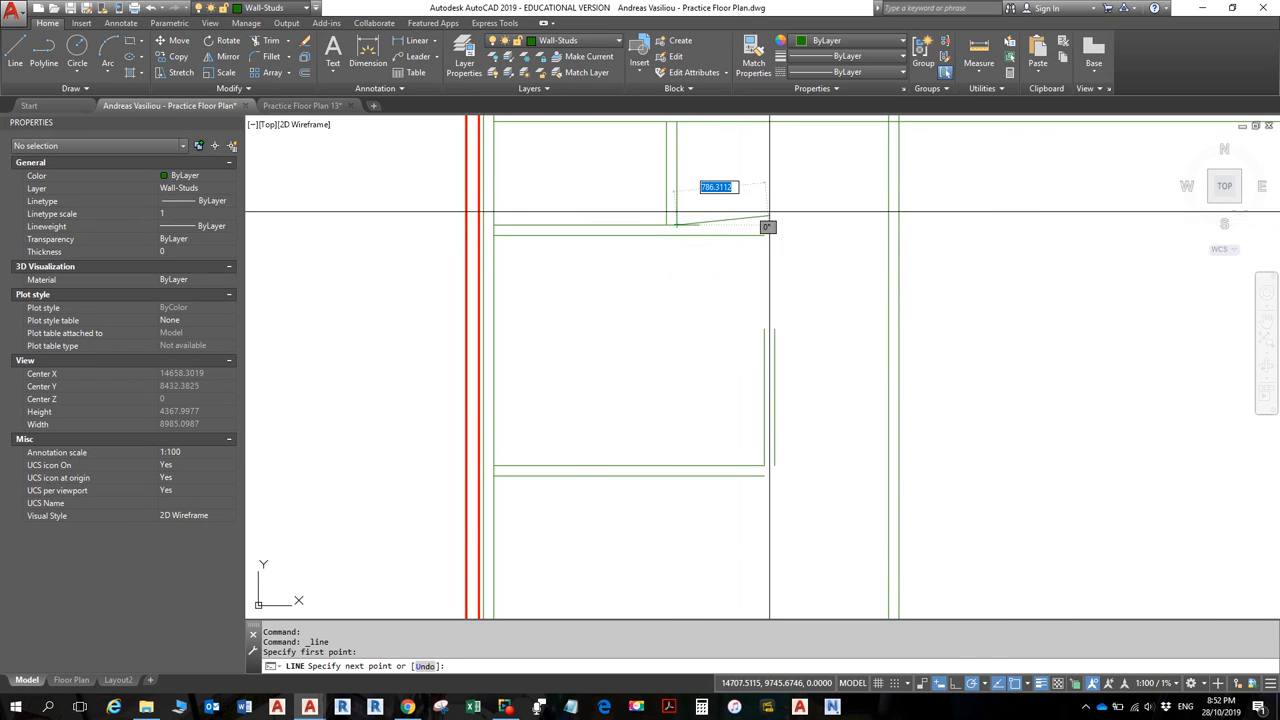
left_click(767, 316)
key("Escape")
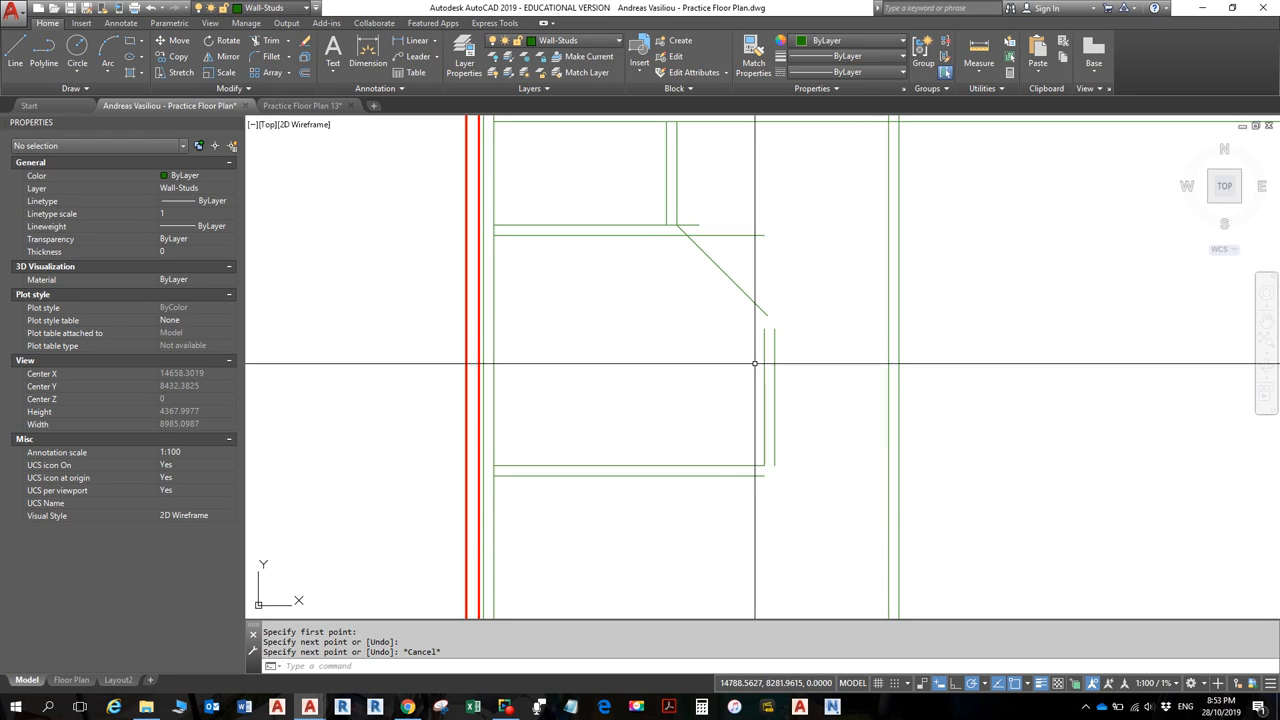
left_click(736, 285)
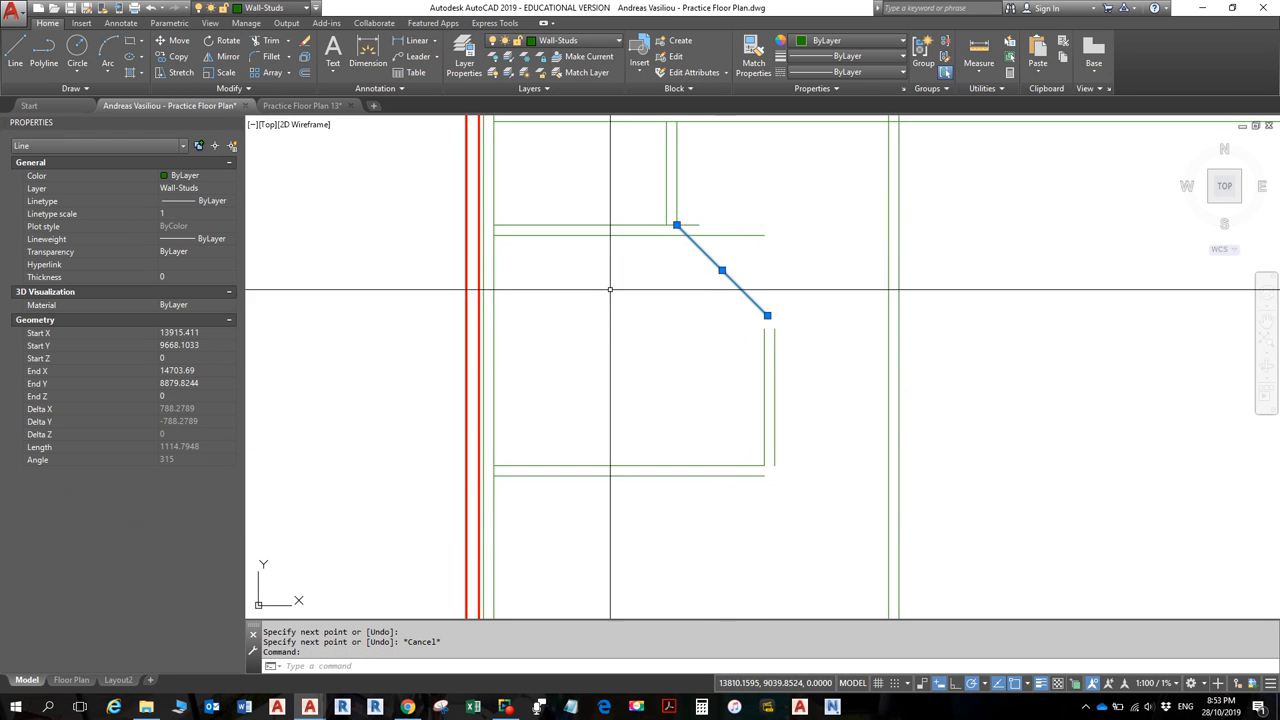
left_click(304, 72)
- Offset the diagonal line 90 units to its lower-left side
type("90")
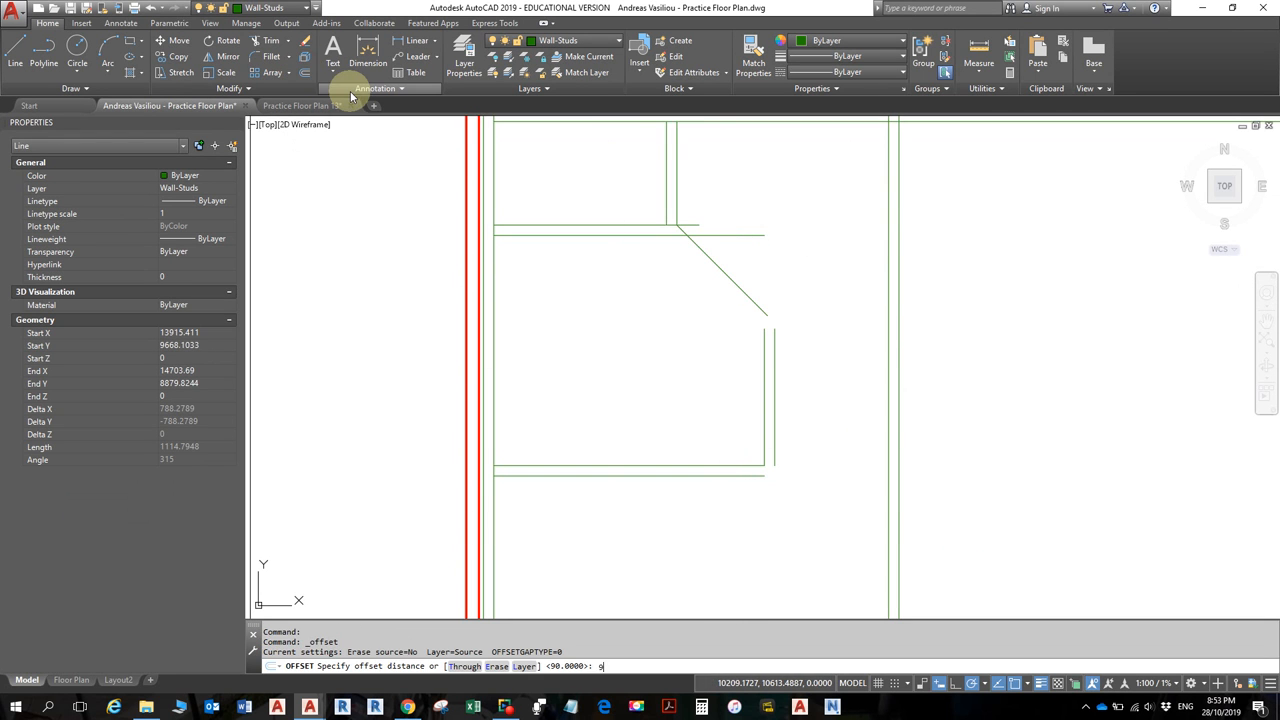
key("Return")
left_click(674, 228)
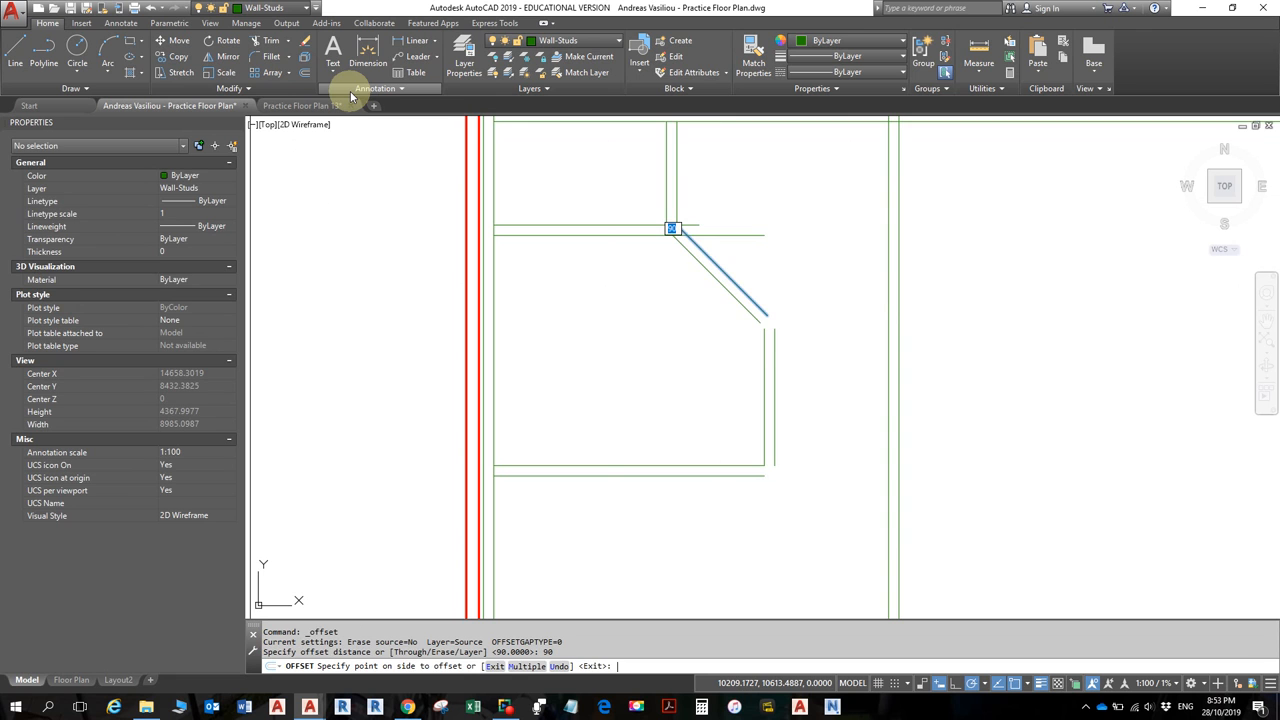
left_click(600, 286)
key("Escape")
key("Escape")
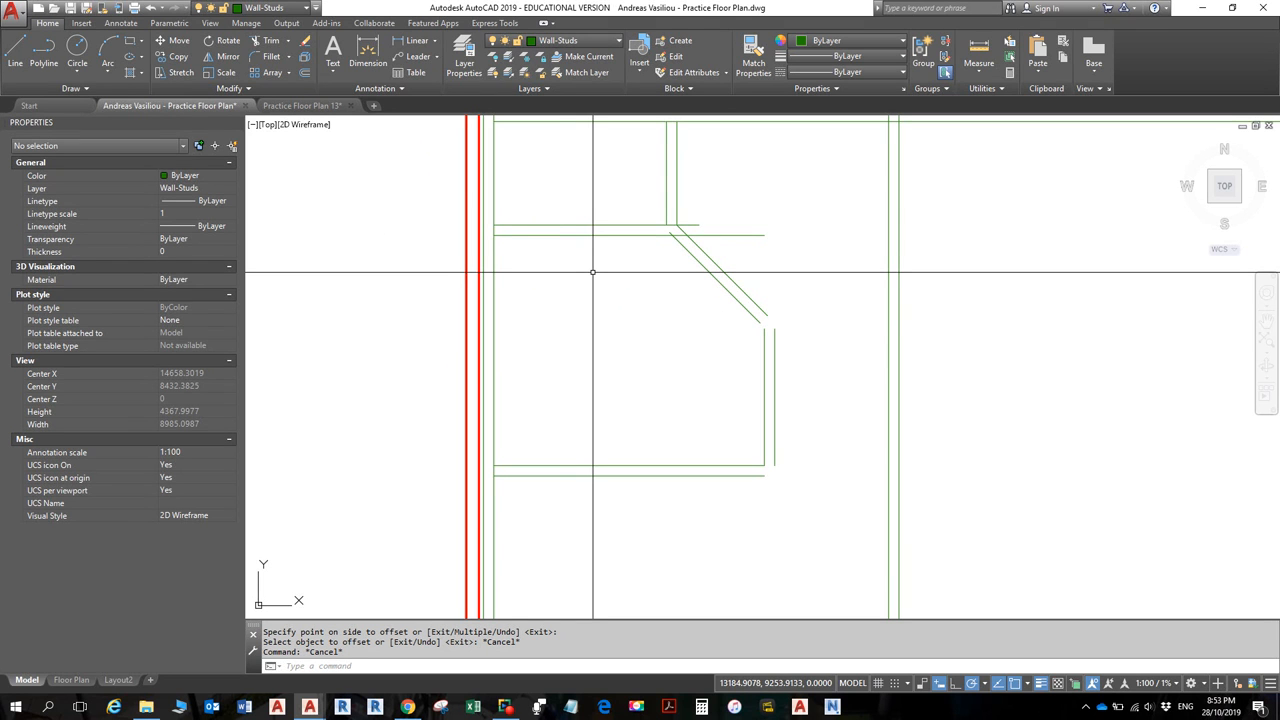
key("alt")
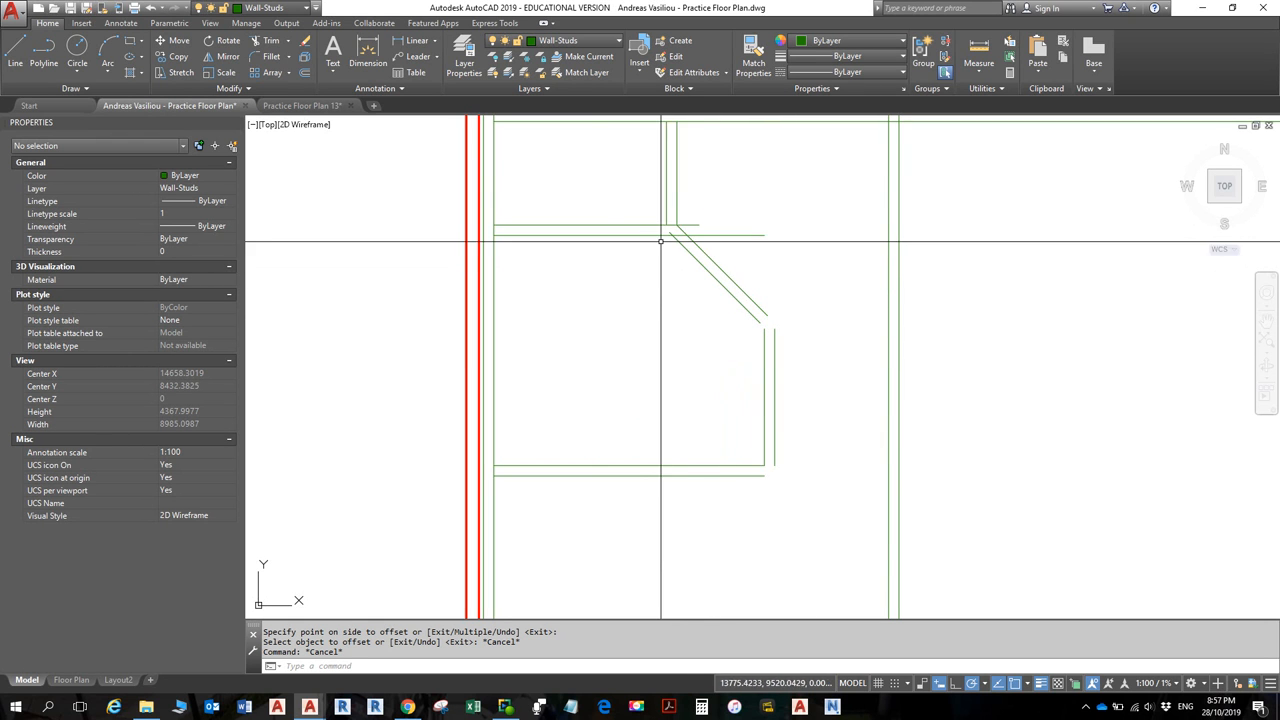
left_click(270, 58)
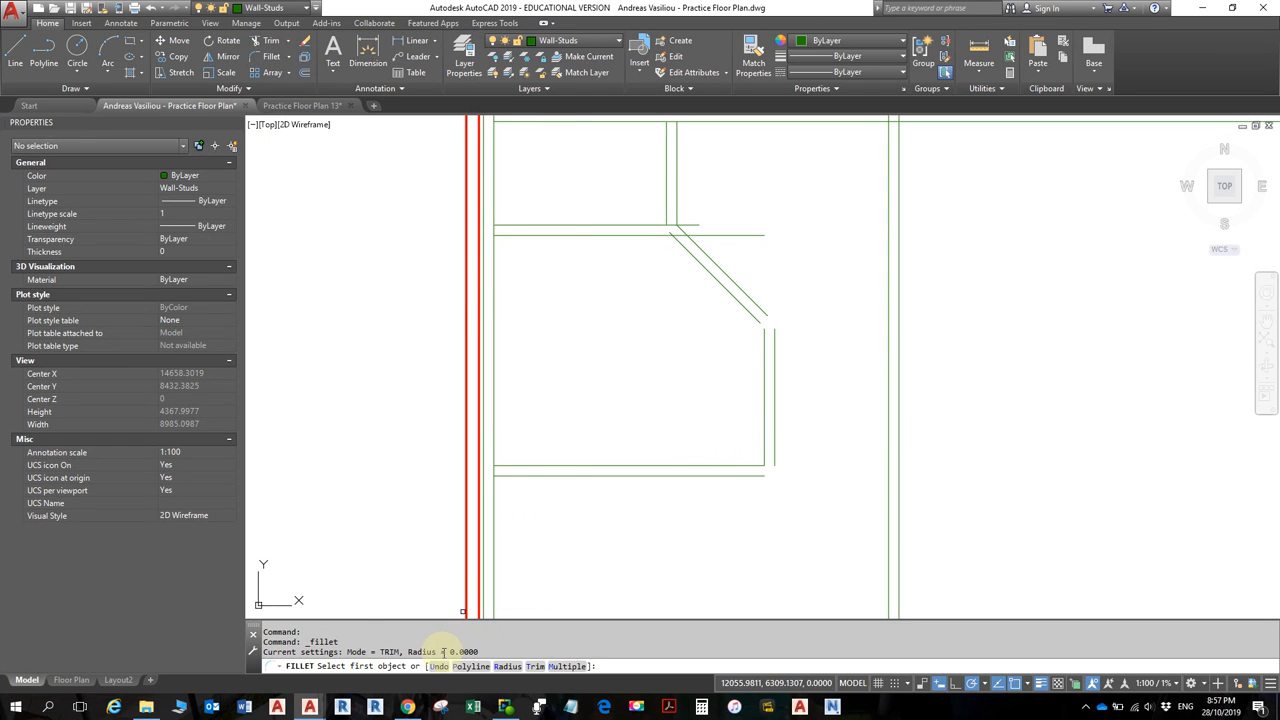
left_click(567, 666)
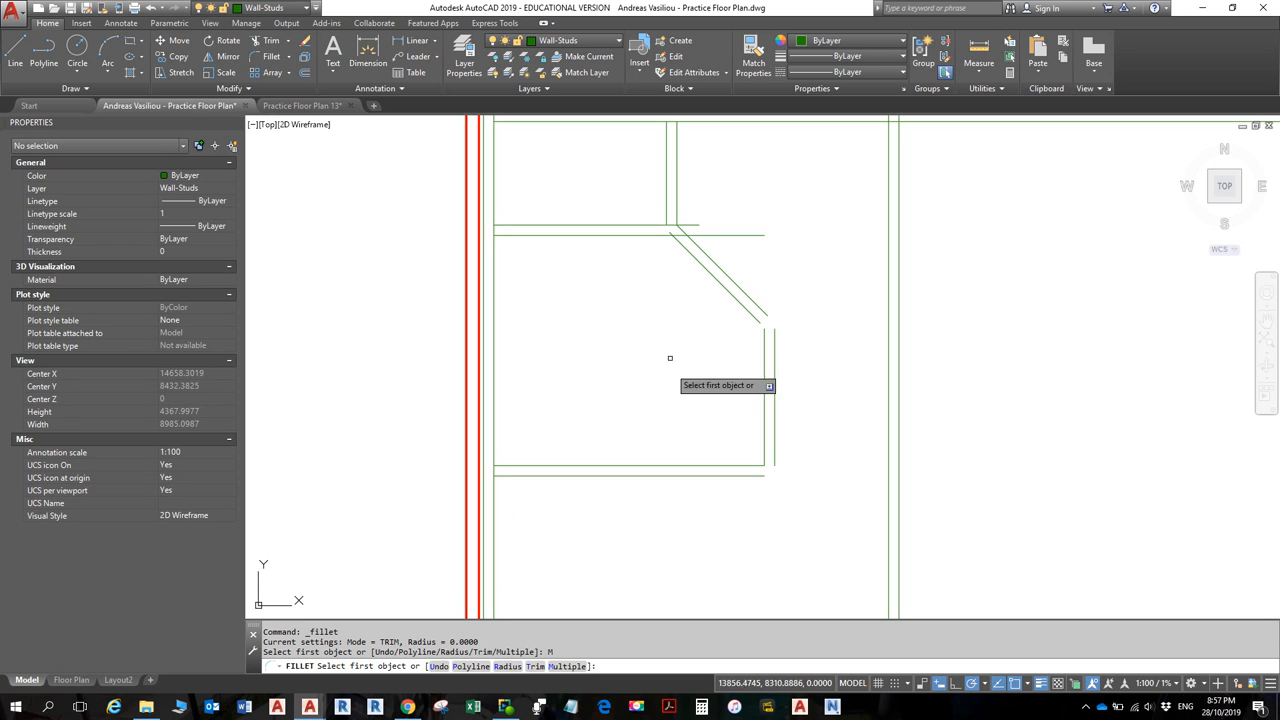
left_click(680, 244)
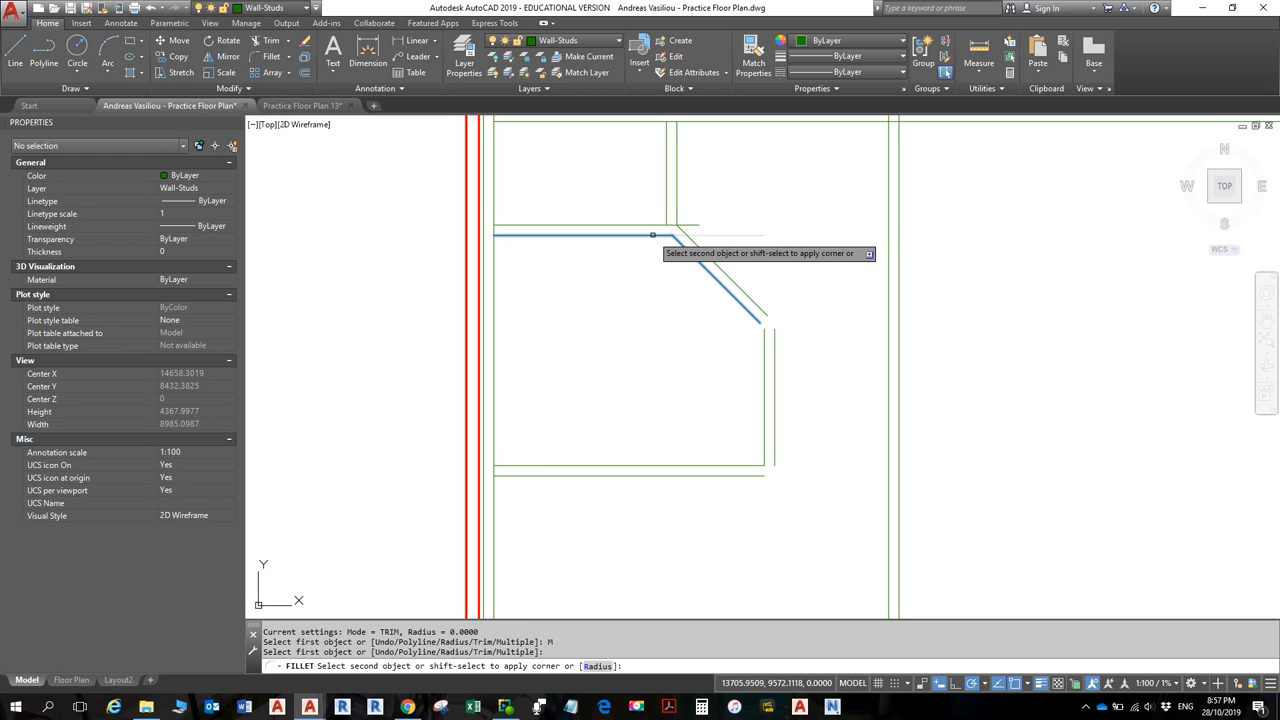
left_click(656, 235)
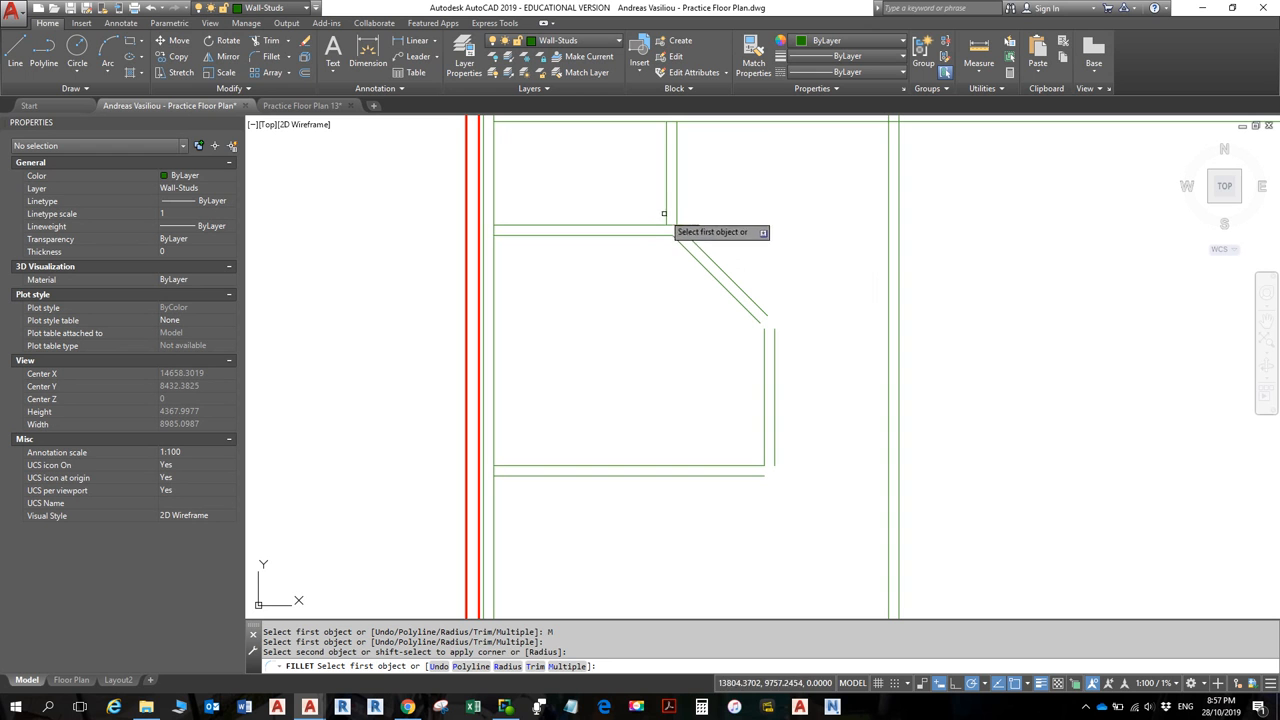
left_click(665, 222)
left_click(651, 227)
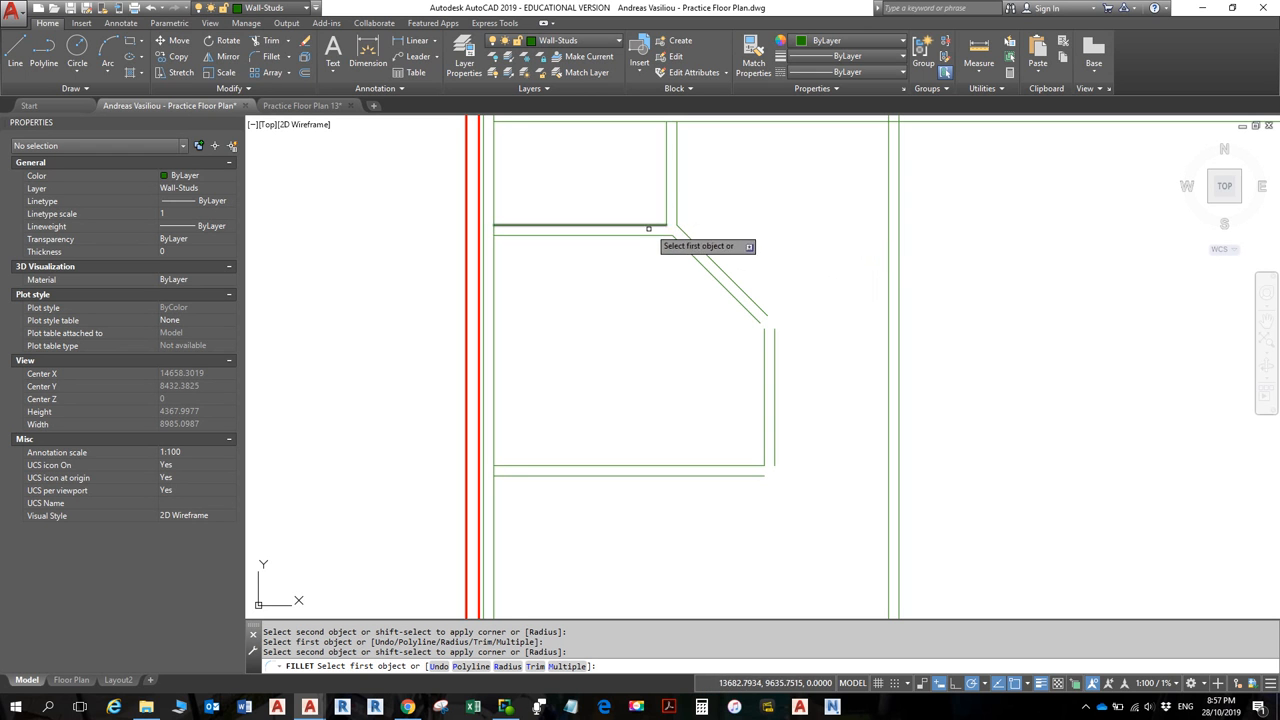
left_click(748, 308)
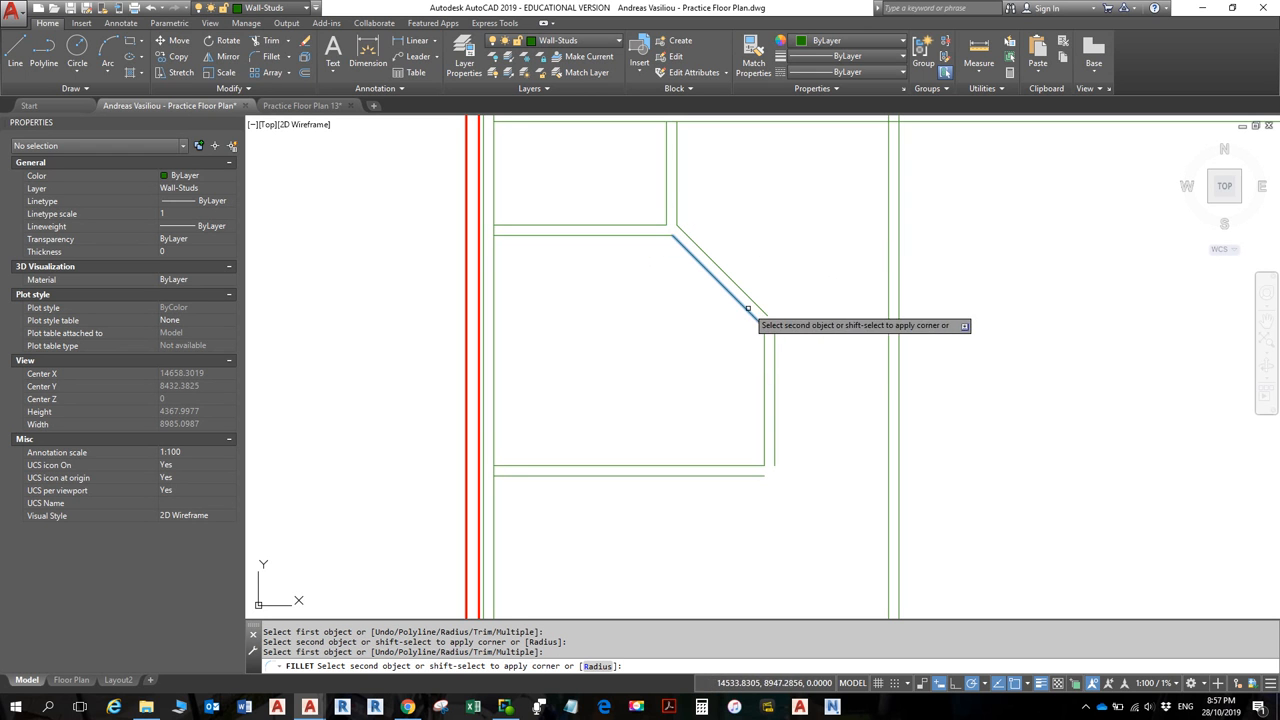
left_click(765, 345)
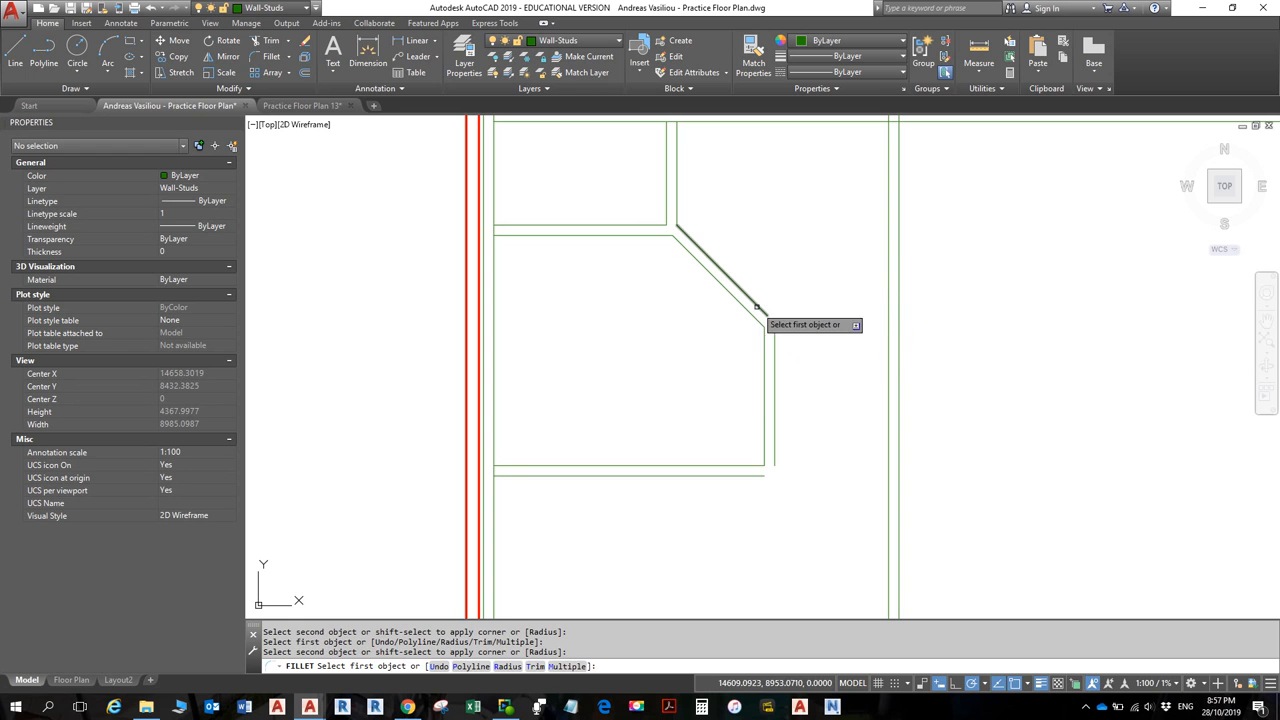
left_click(764, 322)
left_click(774, 341)
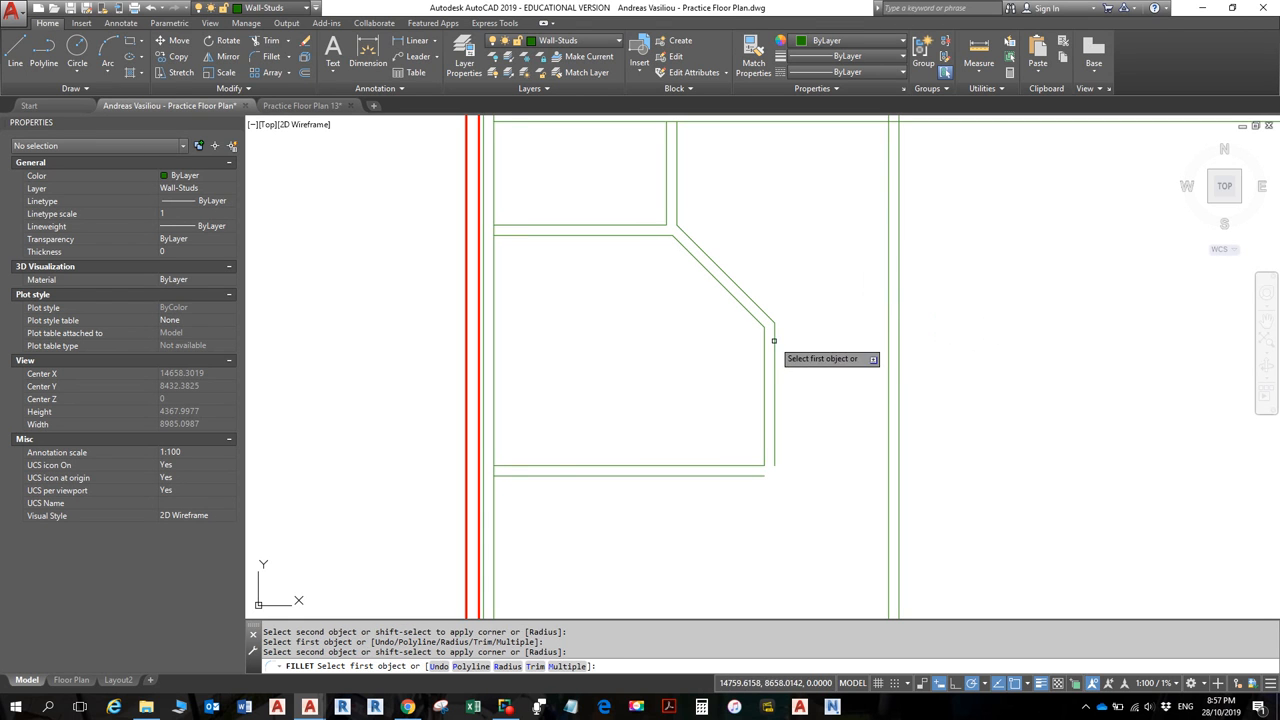
left_click(748, 475)
left_click(775, 456)
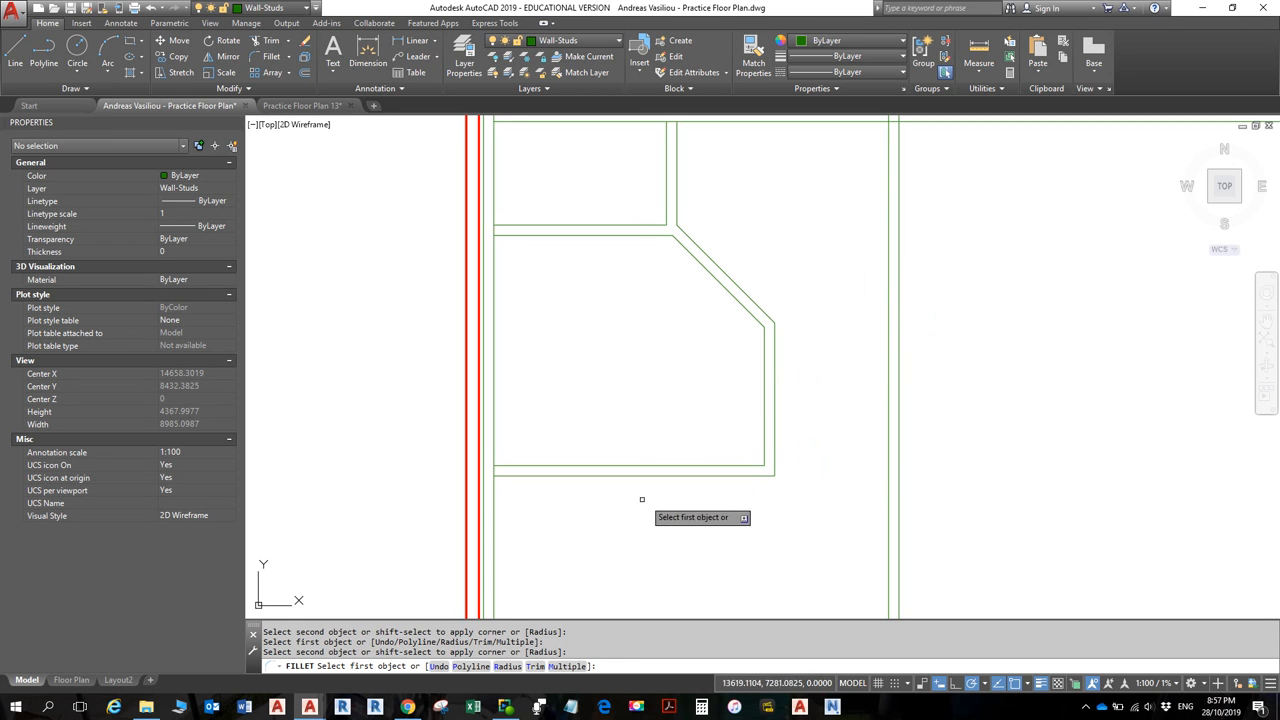
key("Escape")
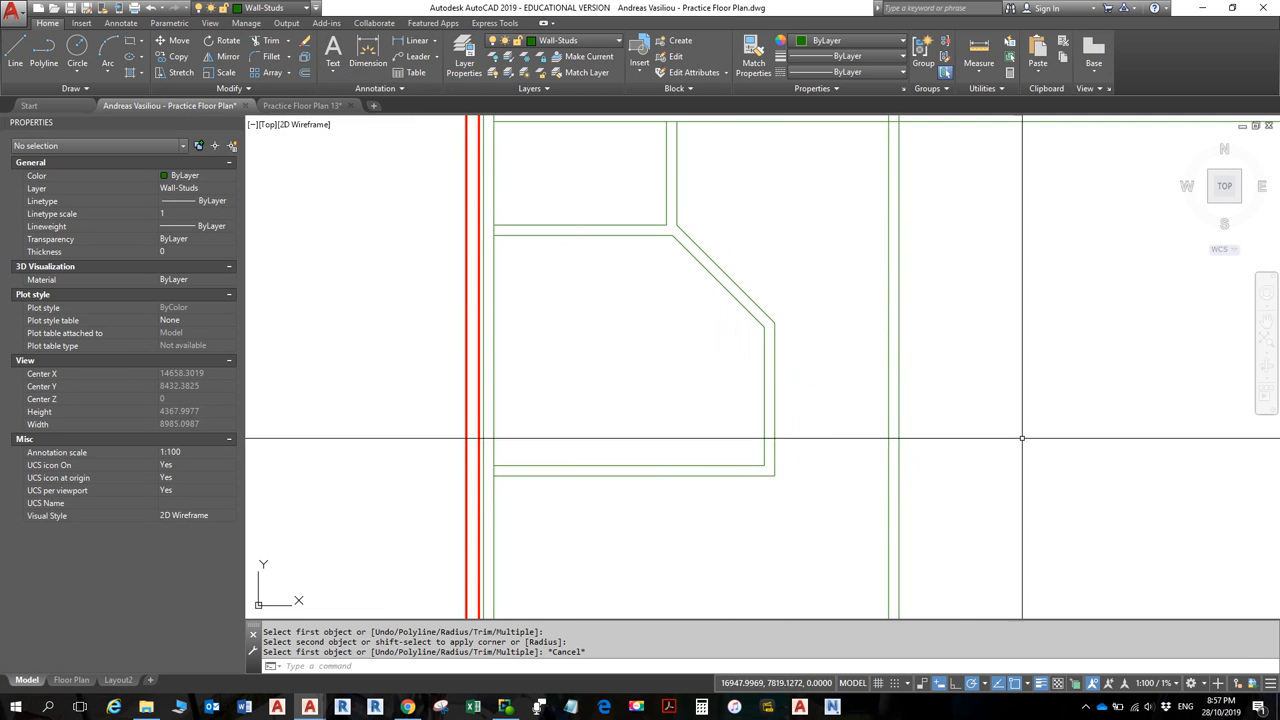
key("alt+Tab")
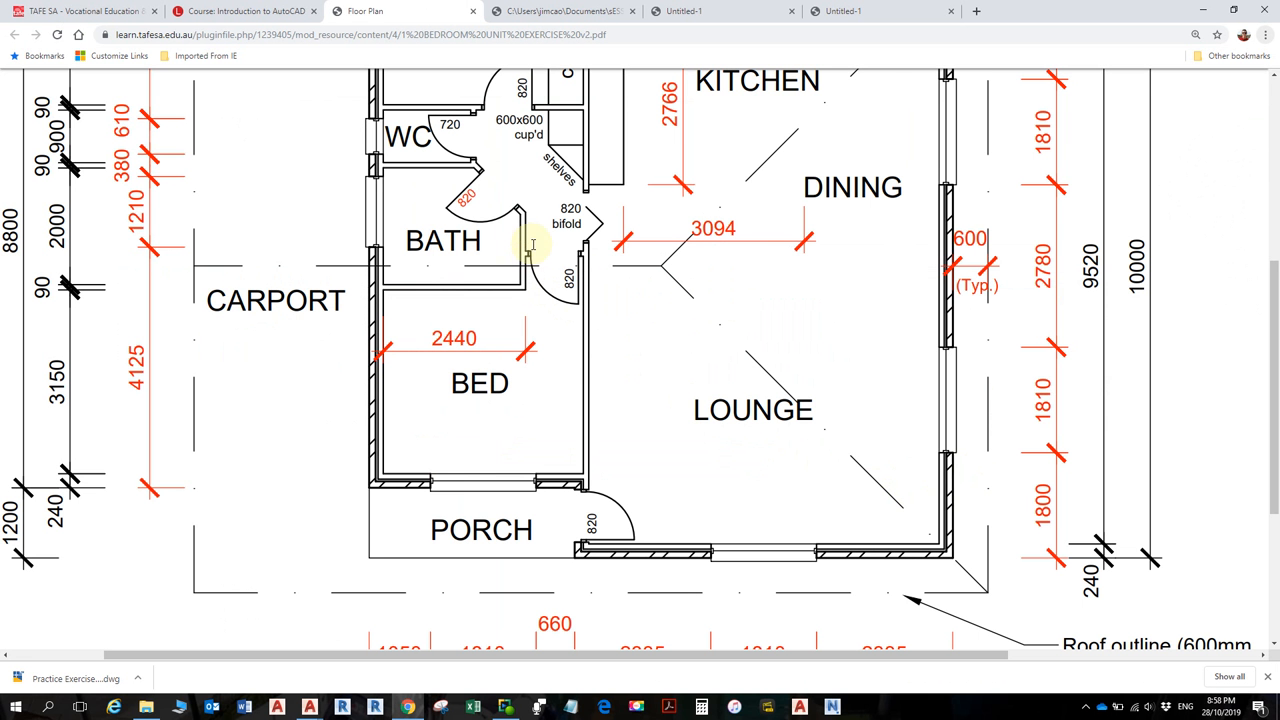
key("alt+Tab")
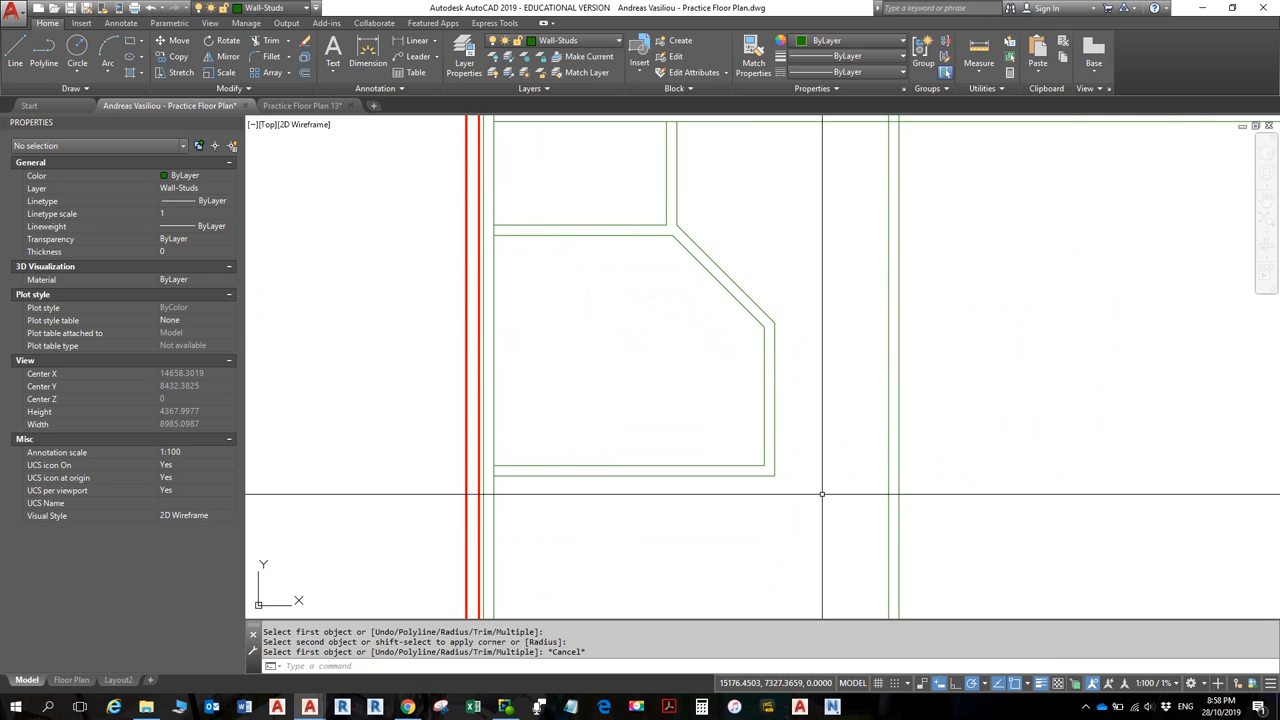
key("ctrl+z")
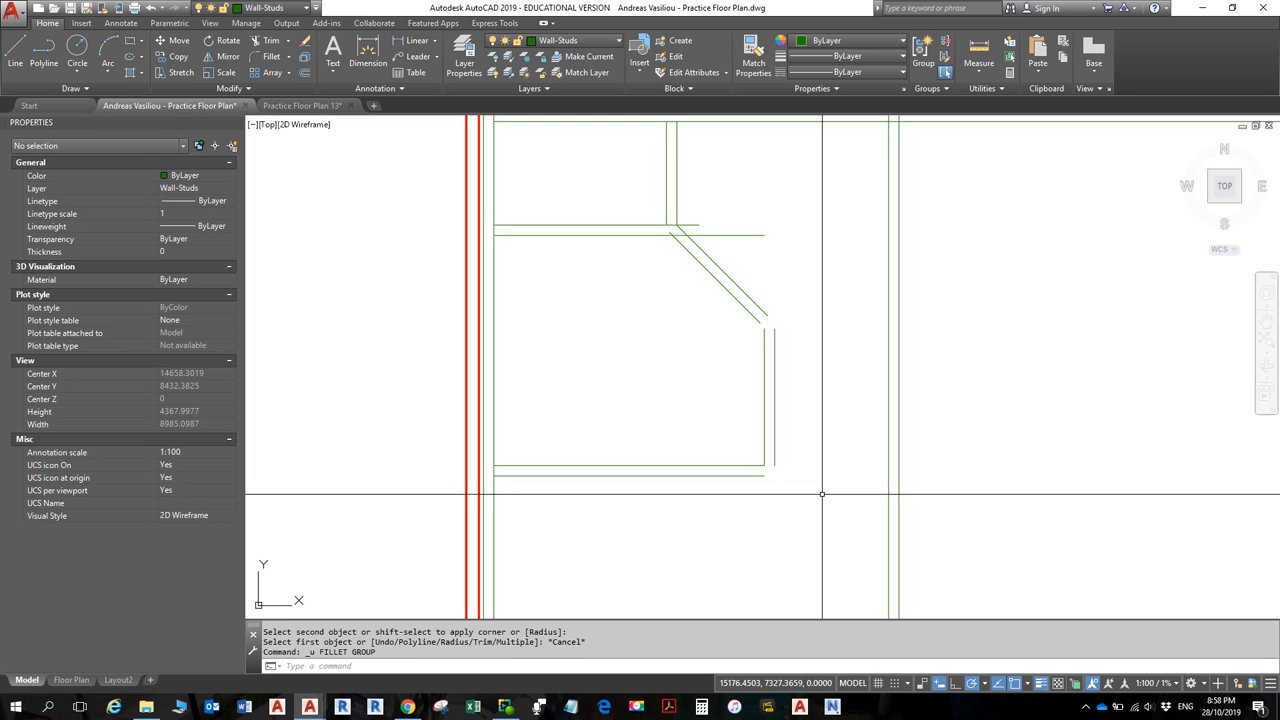